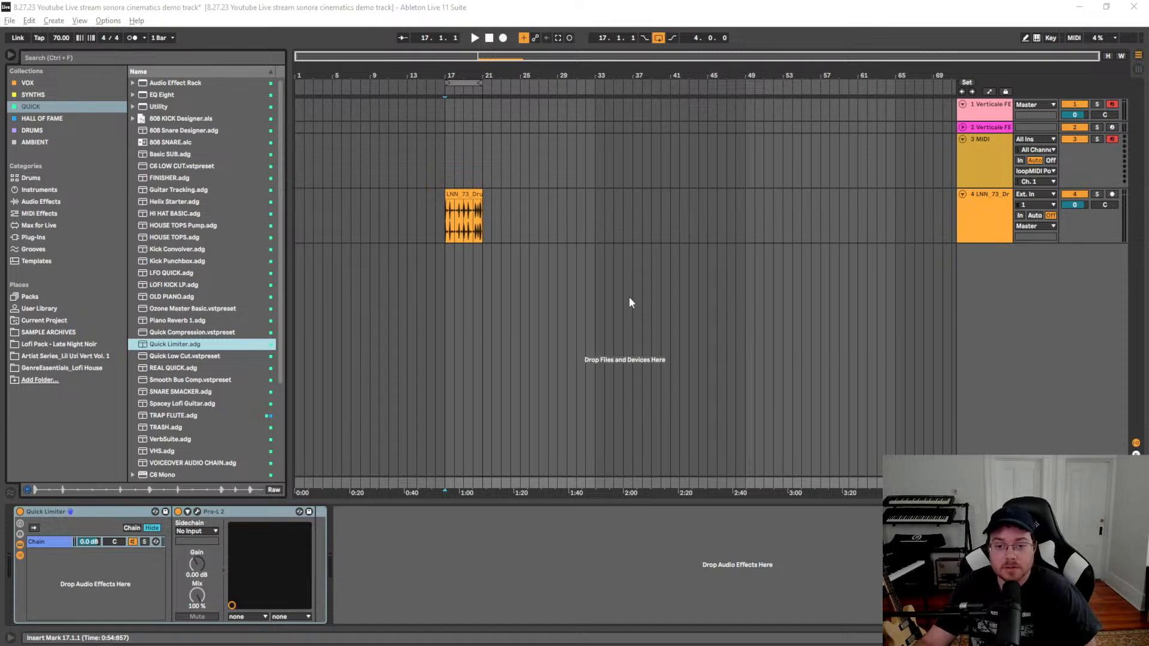
Open the Verticale Natural instrument on track 2 and move the record arming from track 1 to track 2
left_click(984, 128)
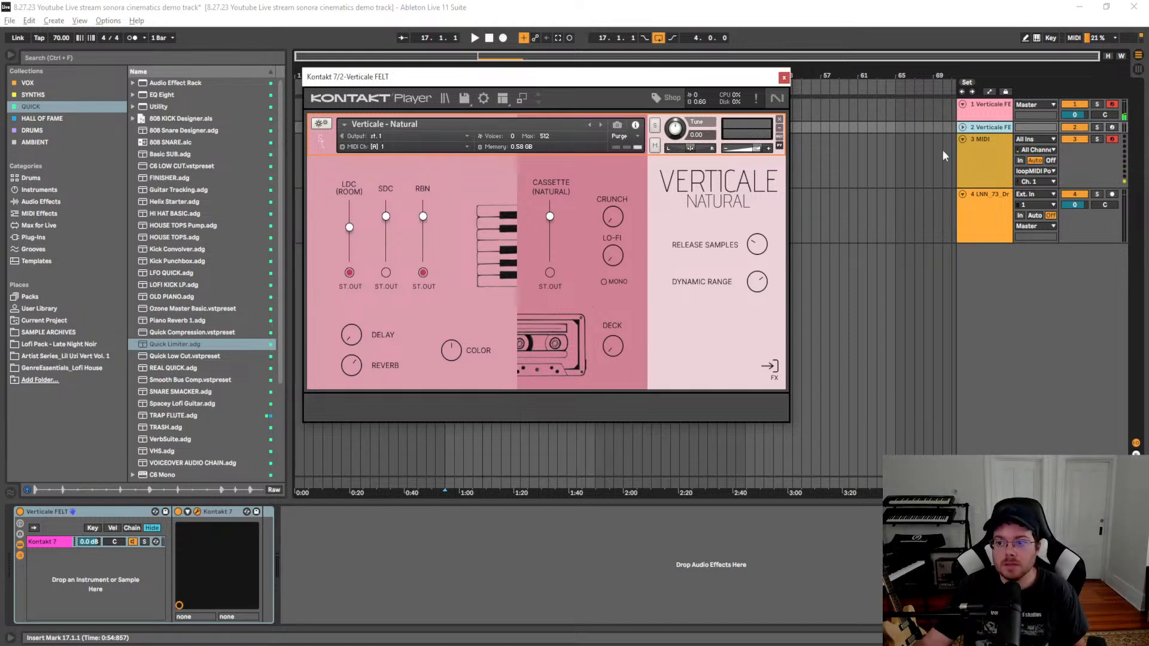
left_click(1111, 108)
left_click(1111, 106)
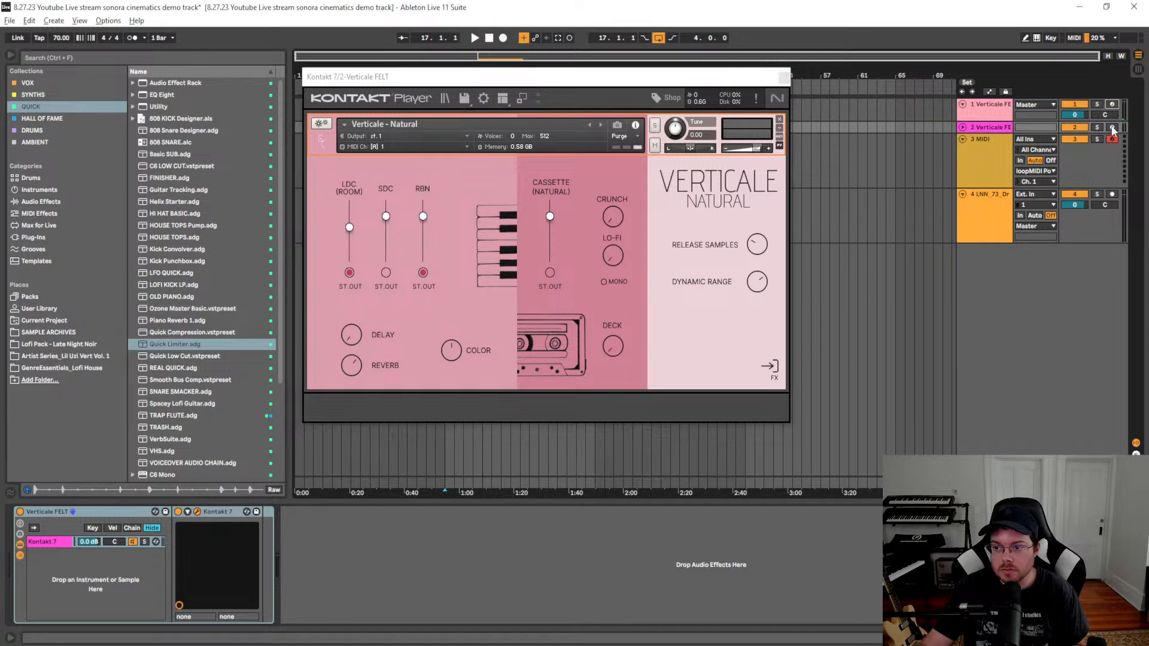
left_click(1113, 127)
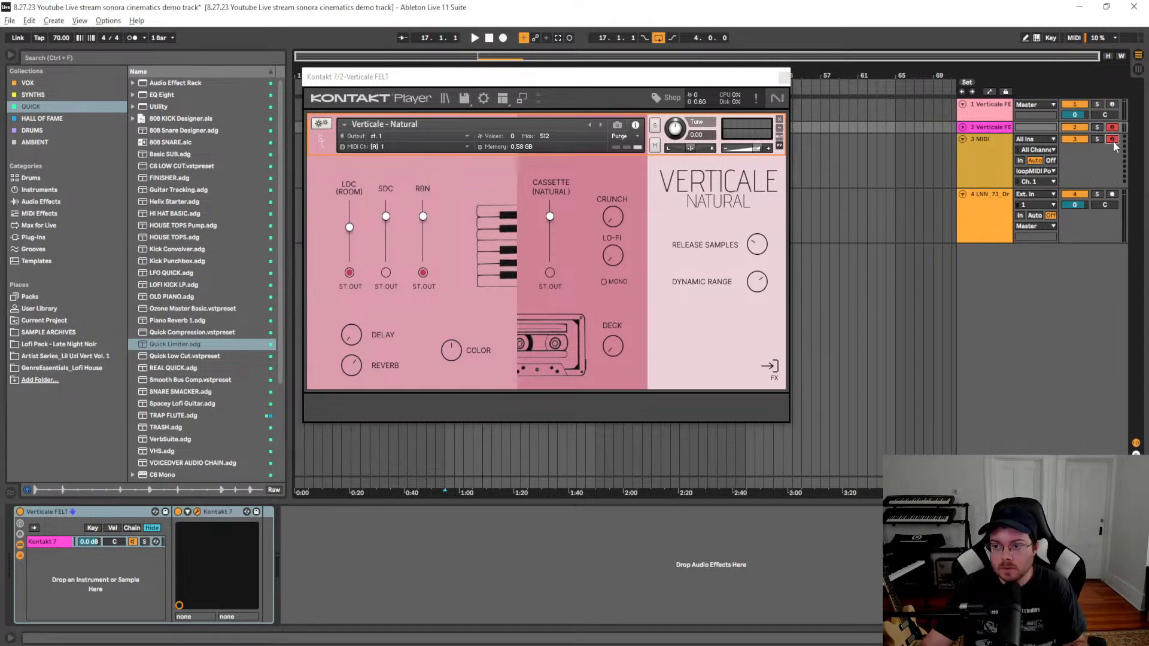
Show ChordieApp's piano roll, manuscript and chord name windows, and return to Ableton Live
key("alt+Tab")
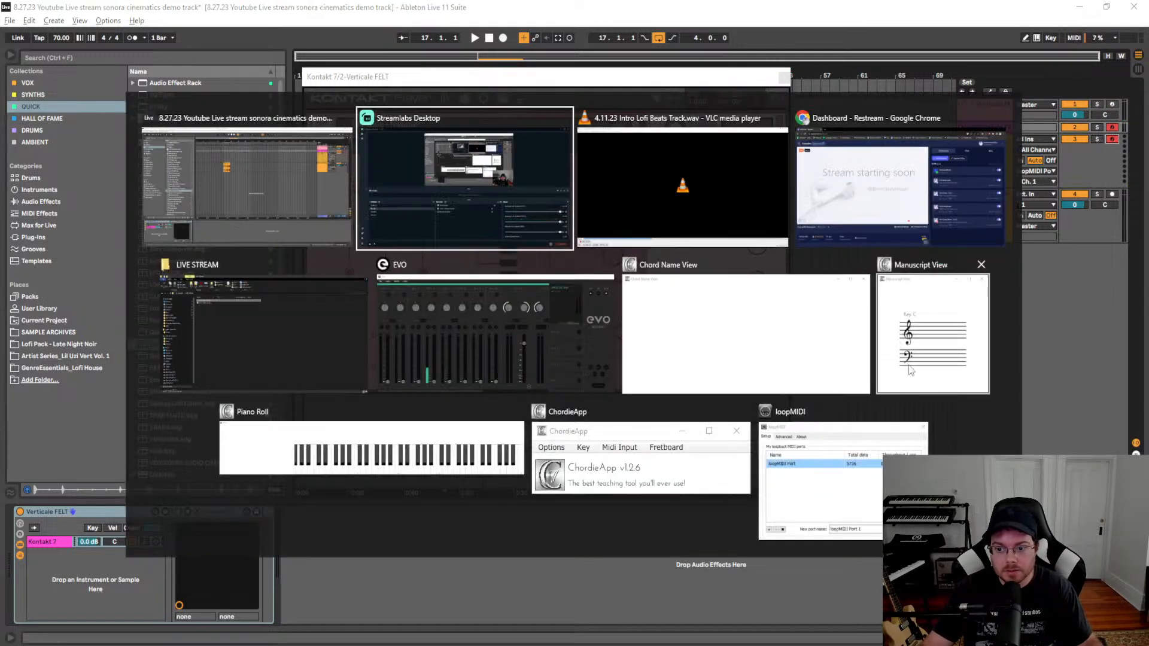
left_click(931, 329)
key("alt+Tab")
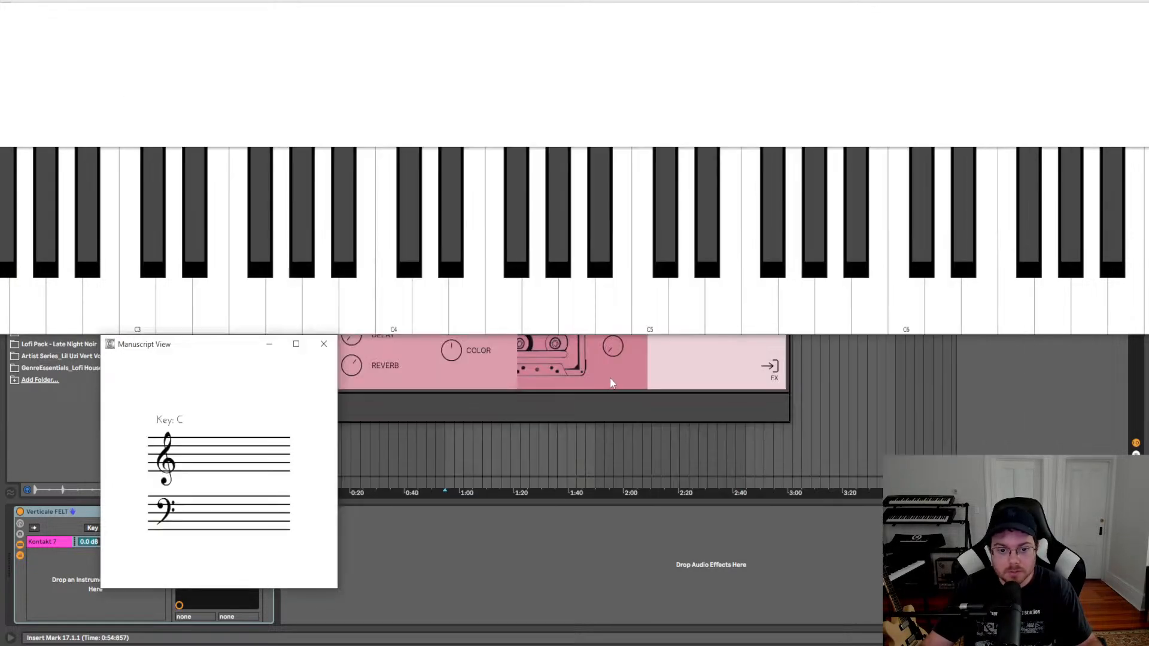
key("alt+Tab")
left_click(374, 472)
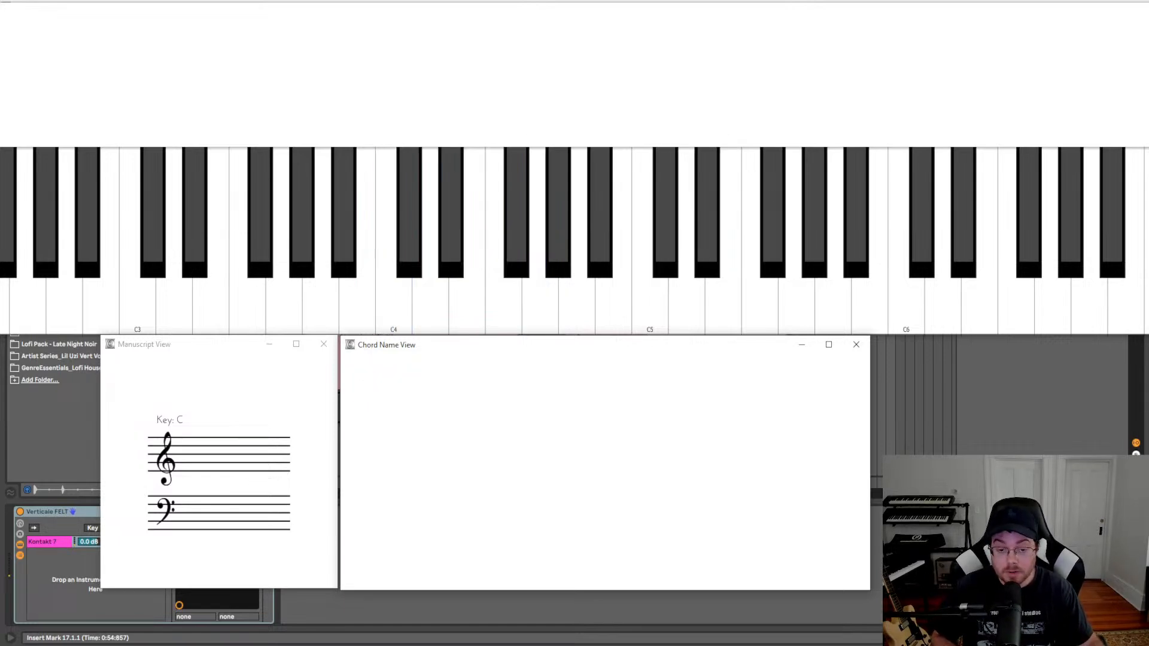
key("alt+Tab")
key("alt+Tab")
key("alt+Tab")
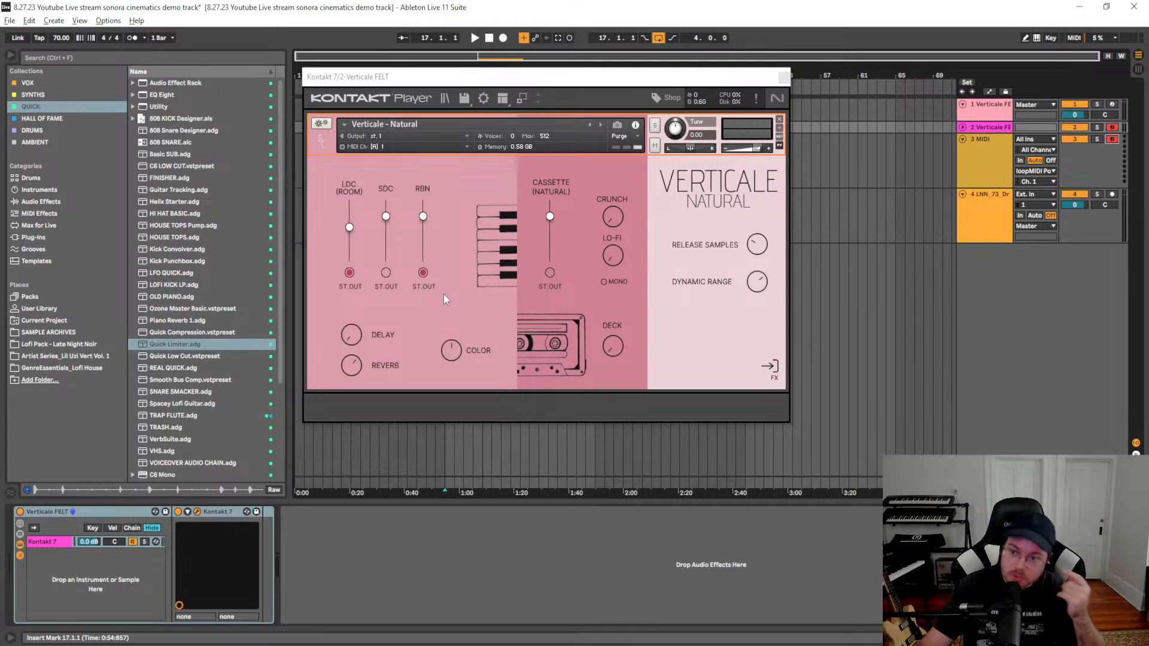
Arm track 1 for recording and open its Verticale Felt instrument in Kontakt
left_click(1112, 104)
left_click(1003, 120)
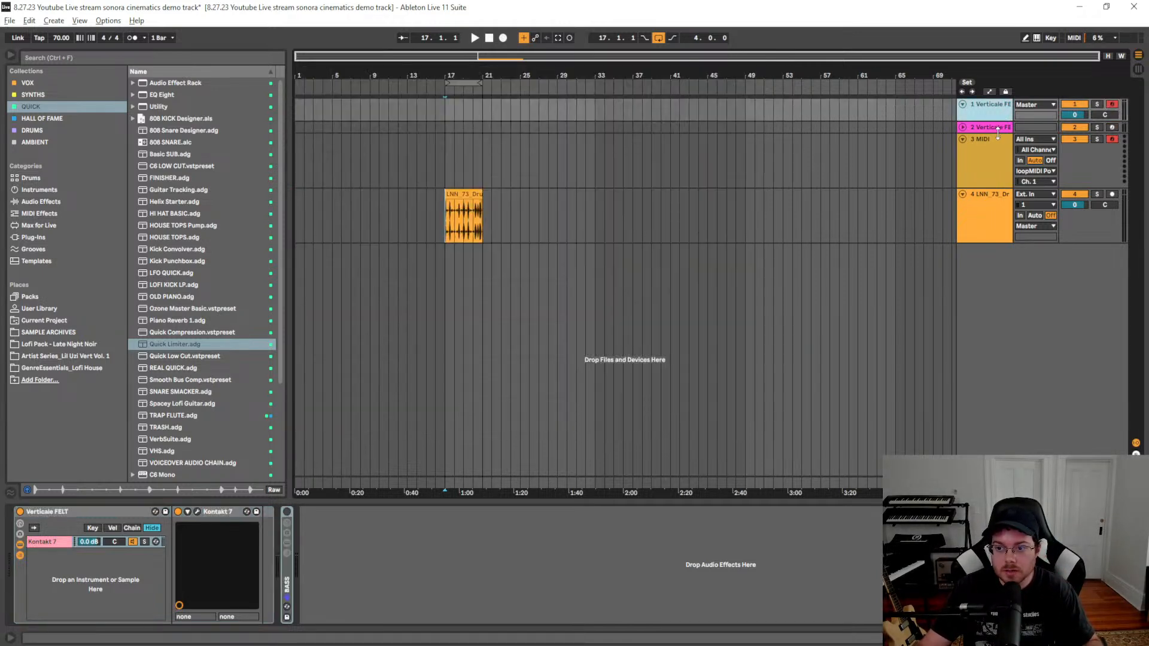
left_click(198, 512)
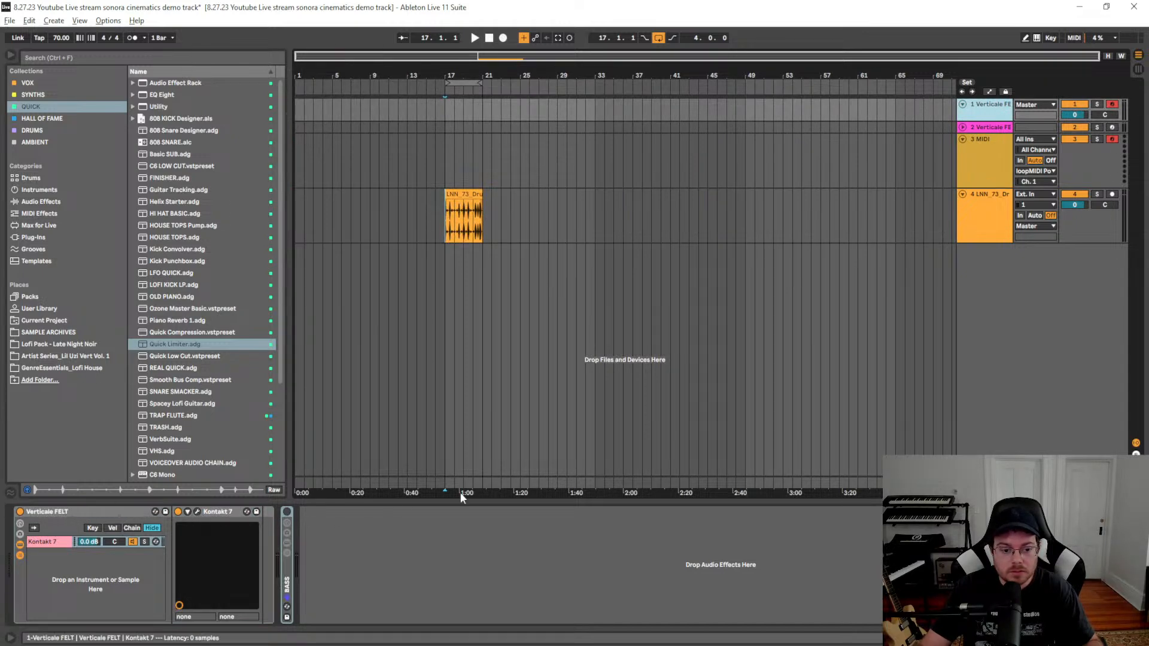
left_click_drag(504, 135, 526, 123)
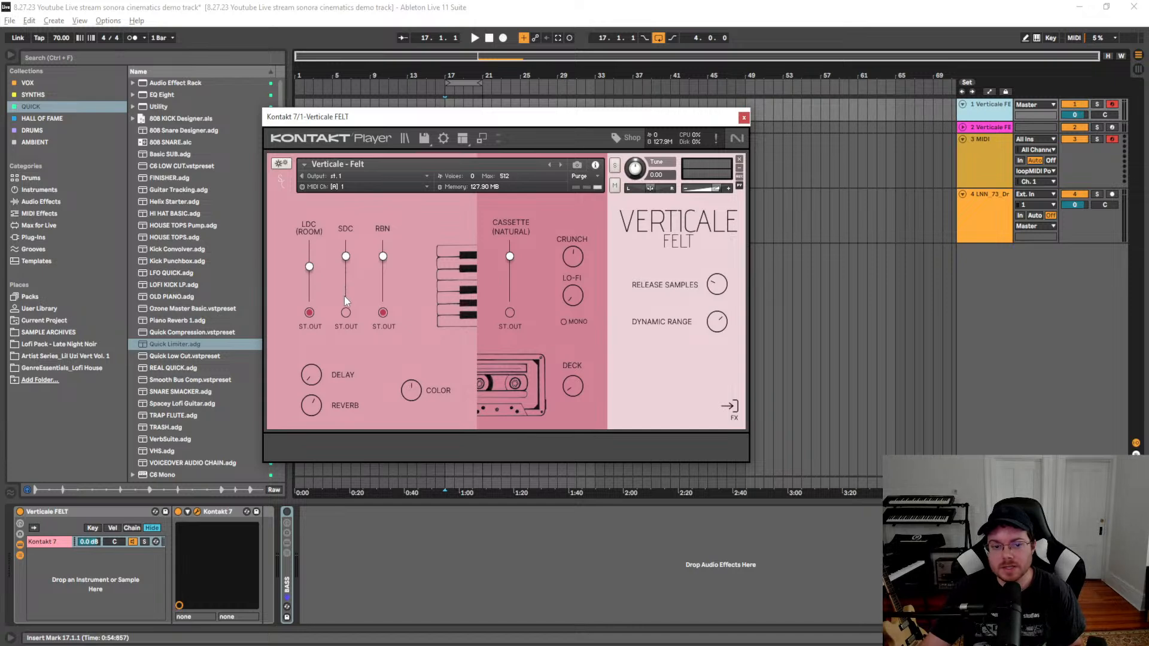
Isolate the LDC room mic in Verticale Felt by switching off RBN, lowering the RBN and SDC faders and raising LDC to full
left_click(384, 314)
left_click_drag(383, 257, 383, 308)
left_click_drag(345, 257, 345, 323)
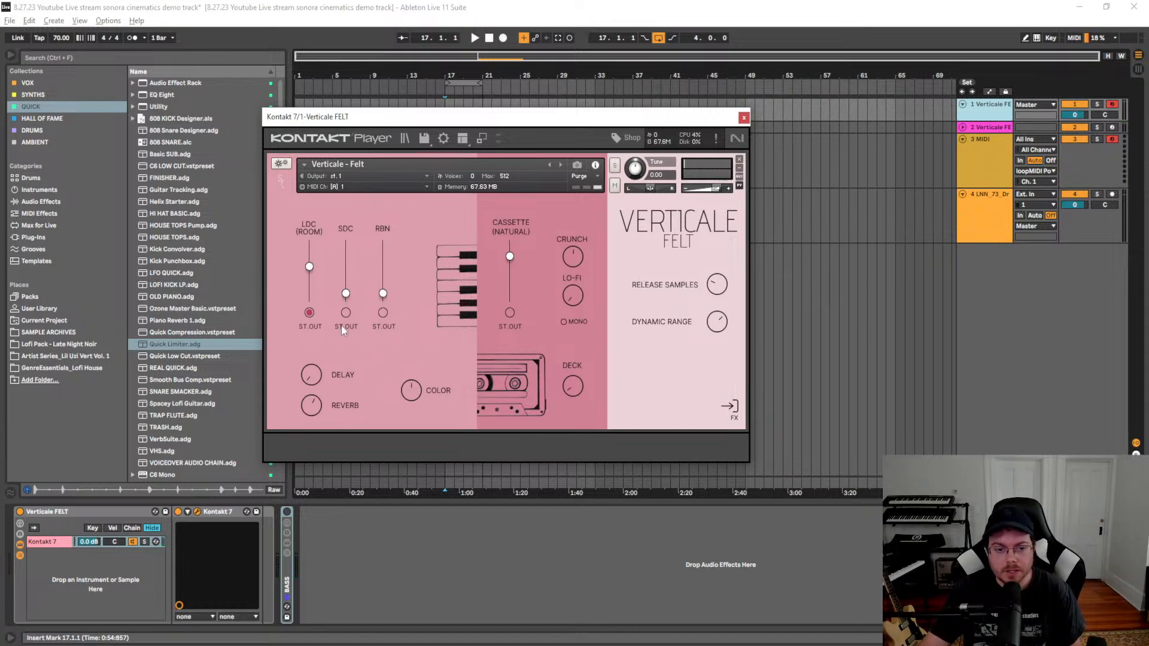
left_click_drag(309, 267, 321, 235)
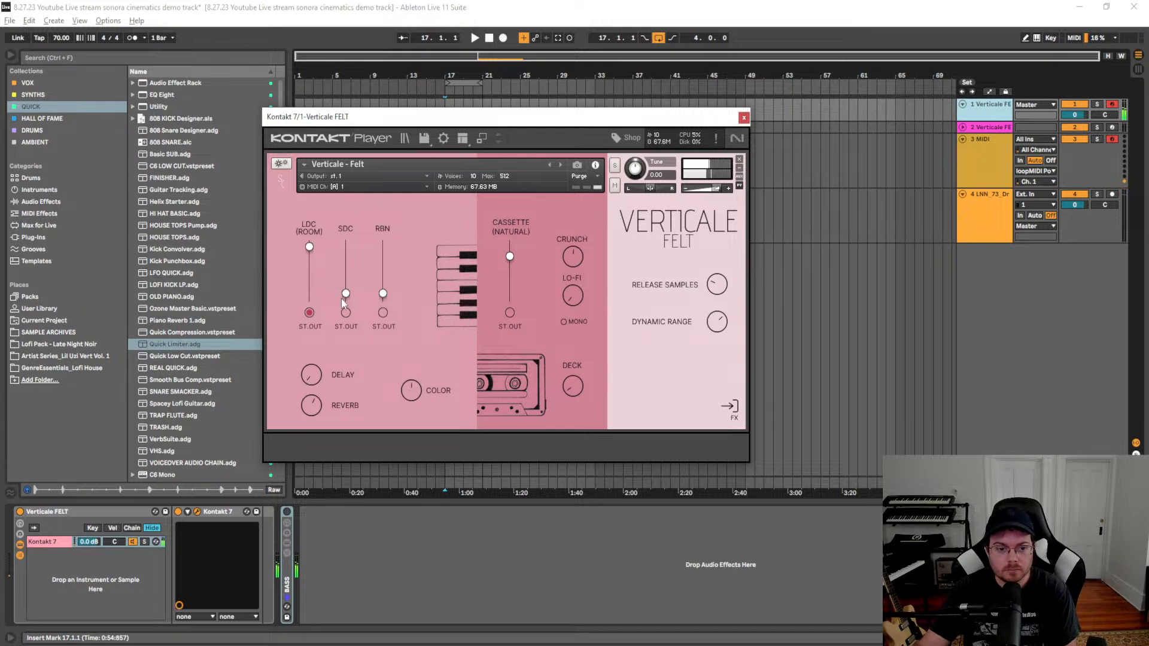
Raise the SDC fader to full and compare the SDC mic with the LDC mic, leaving only SDC on
left_click_drag(346, 294, 356, 193)
left_click(346, 313)
left_click(309, 313)
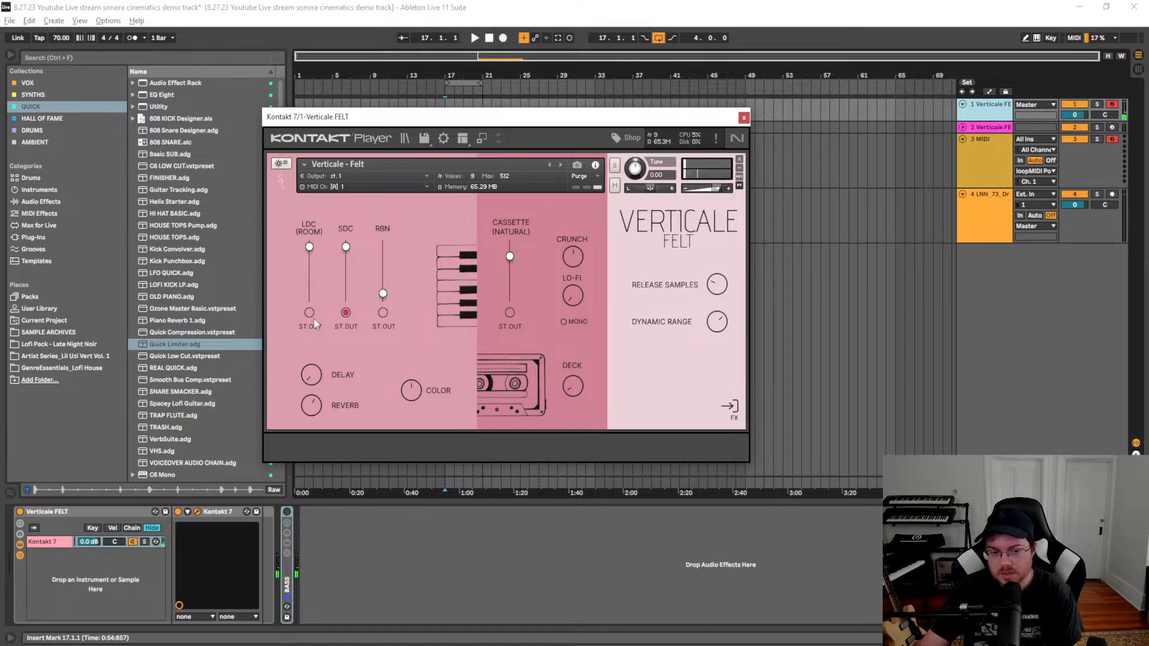
left_click(345, 312)
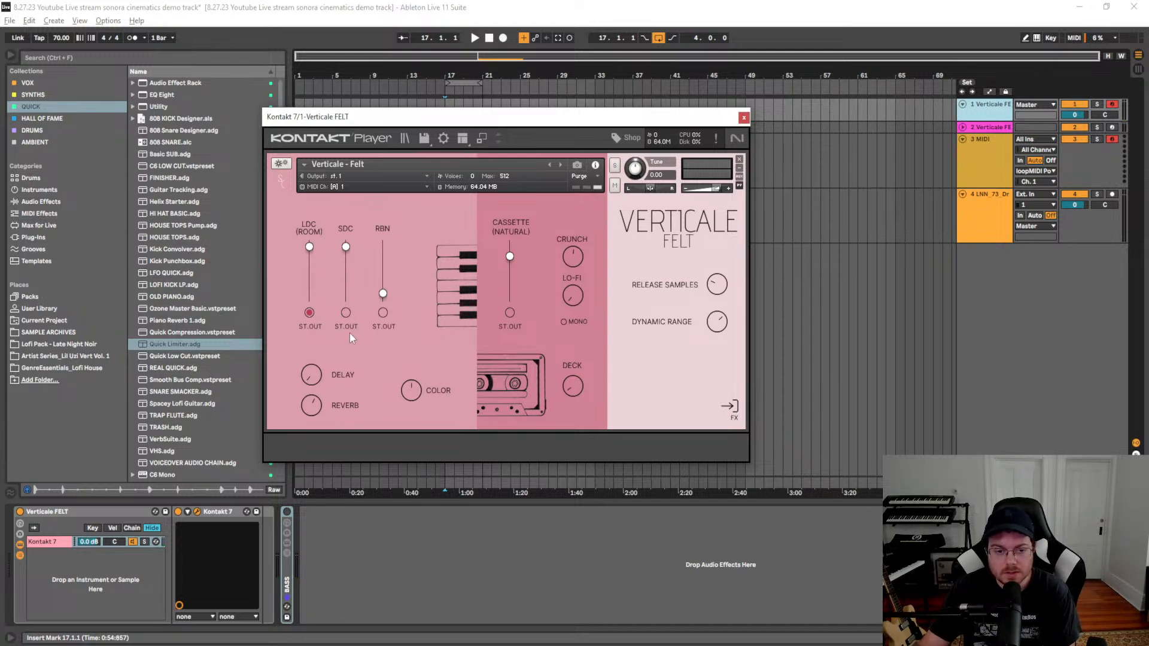
left_click(346, 313)
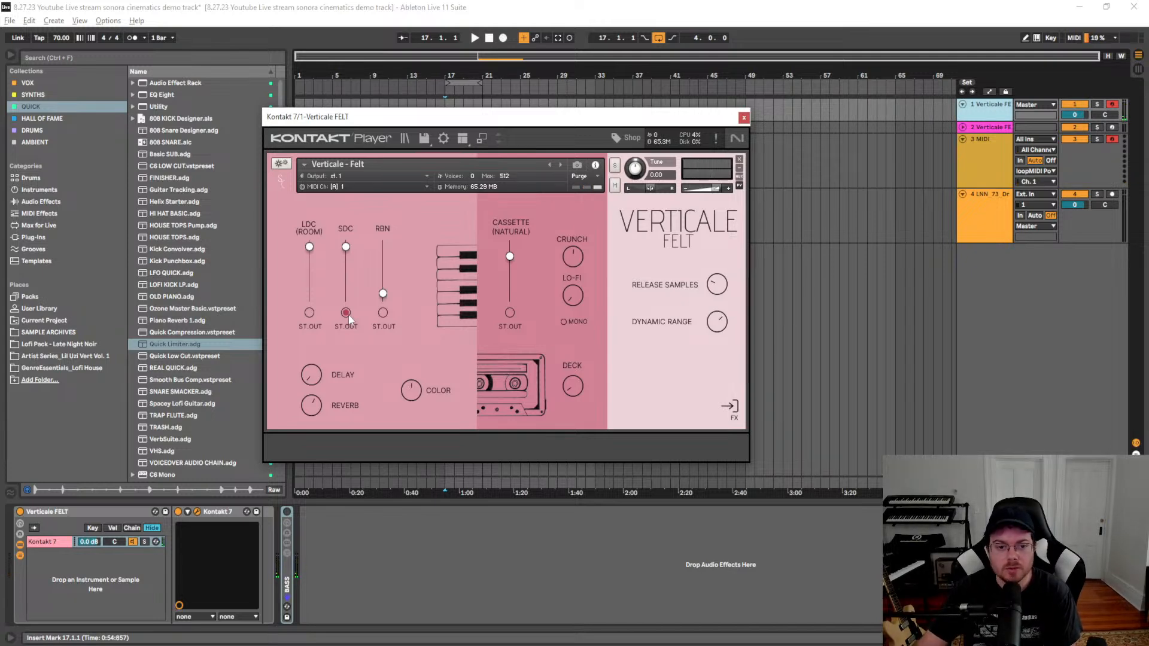
Bring in the RBN mic at full level alongside SDC, and slightly lower the instrument's output volume
left_click_drag(383, 293, 402, 168)
left_click(383, 312)
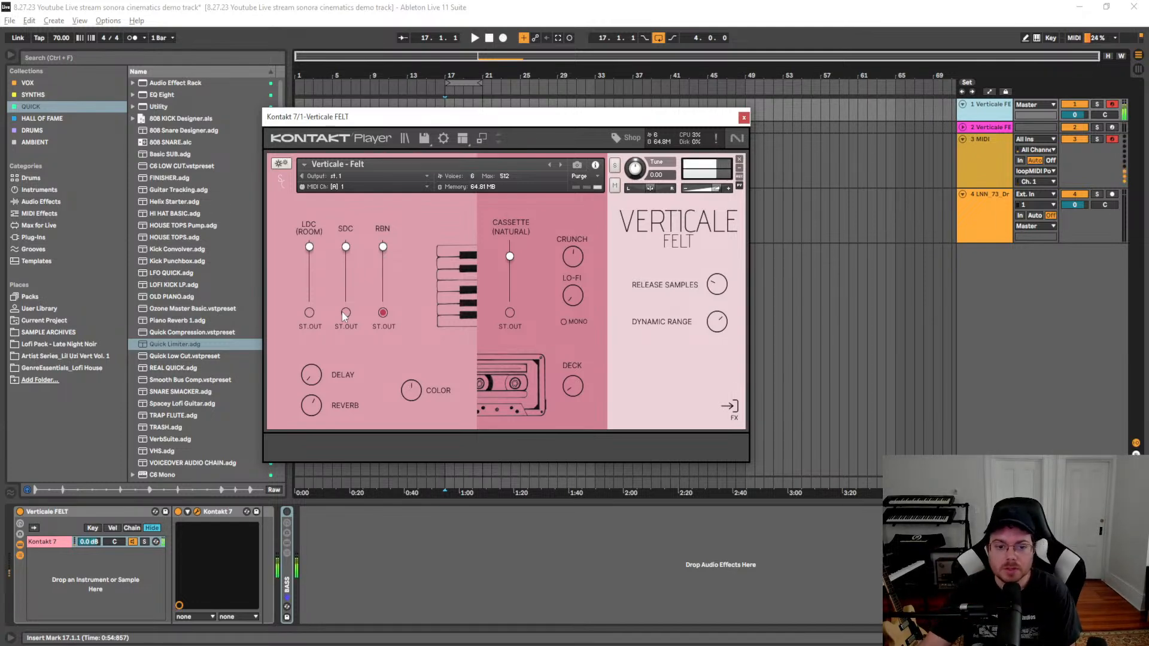
left_click(347, 313)
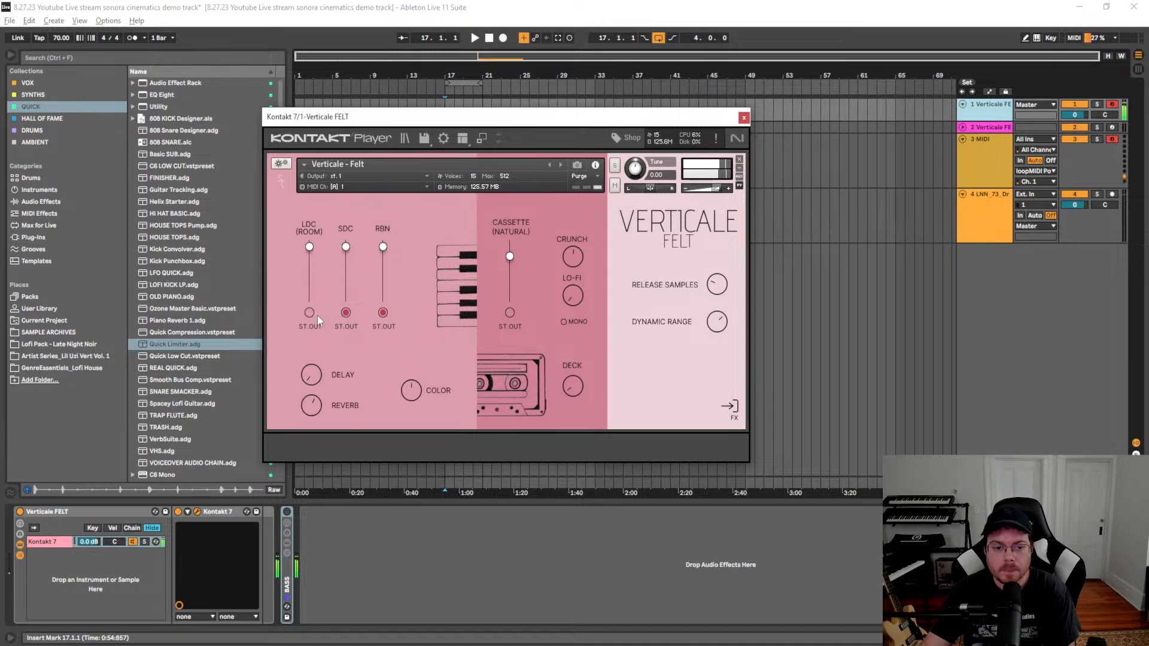
left_click_drag(715, 189, 709, 192)
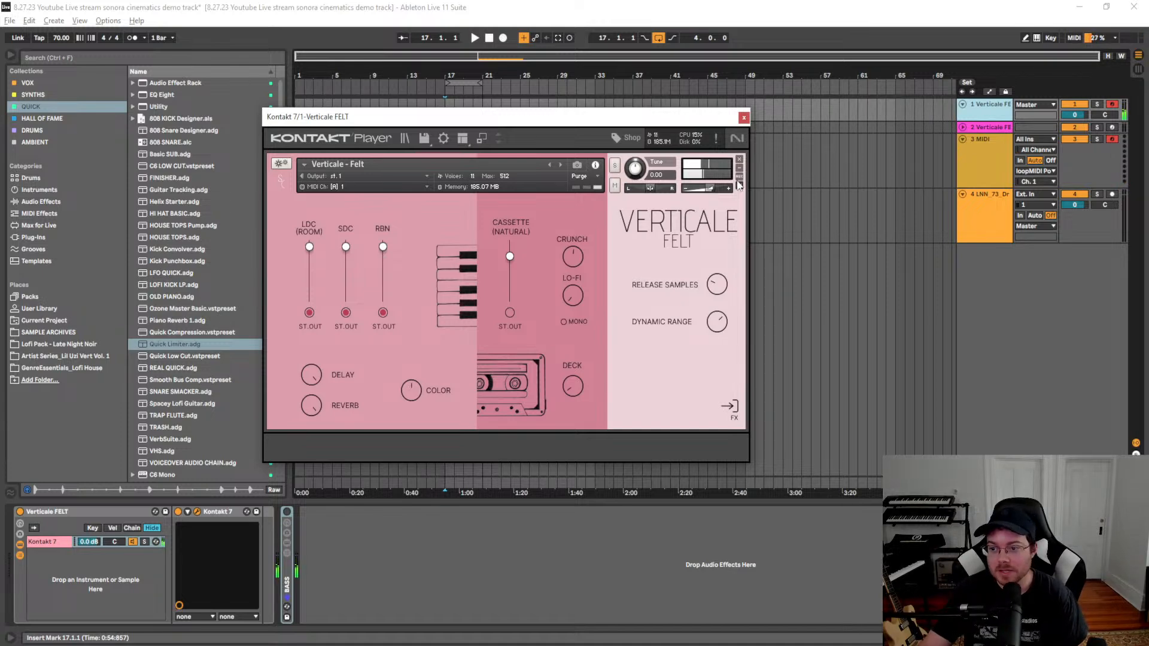
left_click_drag(666, 120, 840, 145)
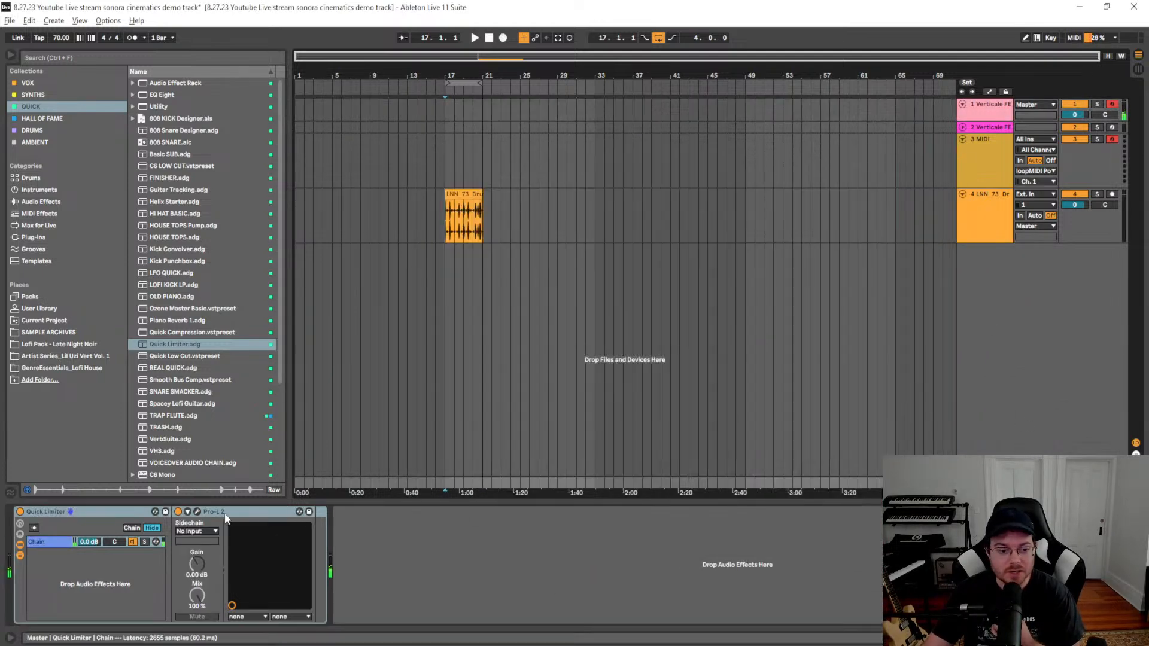
Inspect the Pro-L 2 limiter on the master and audition the drum loop on track 4
left_click(198, 512)
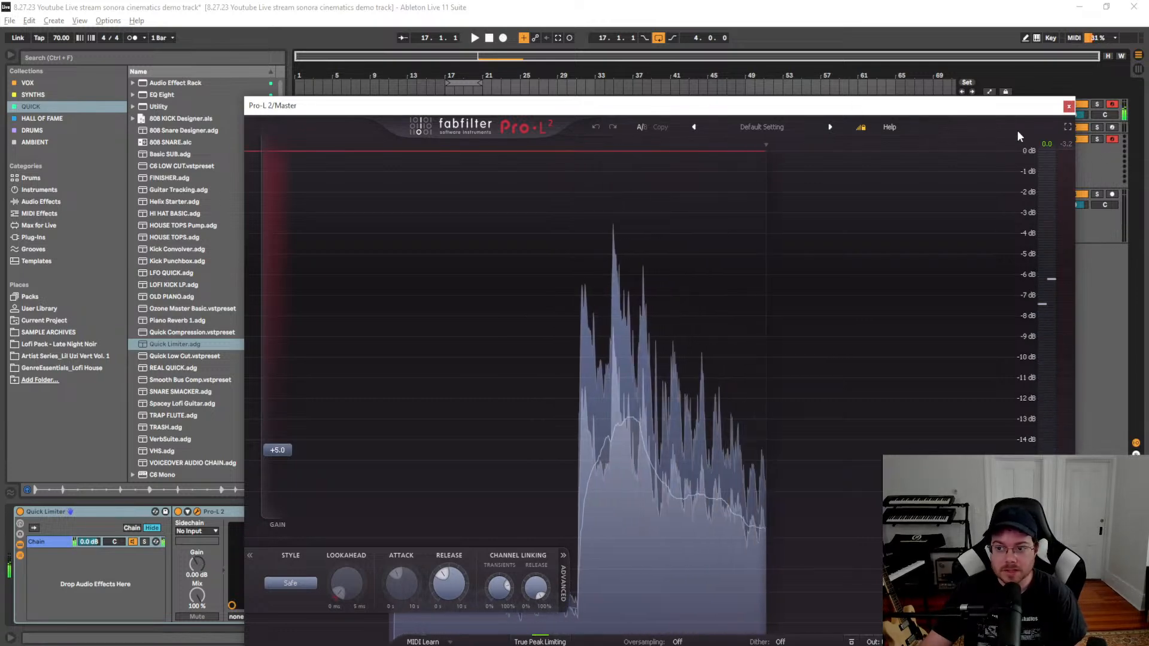
left_click(1068, 106)
left_click(704, 270)
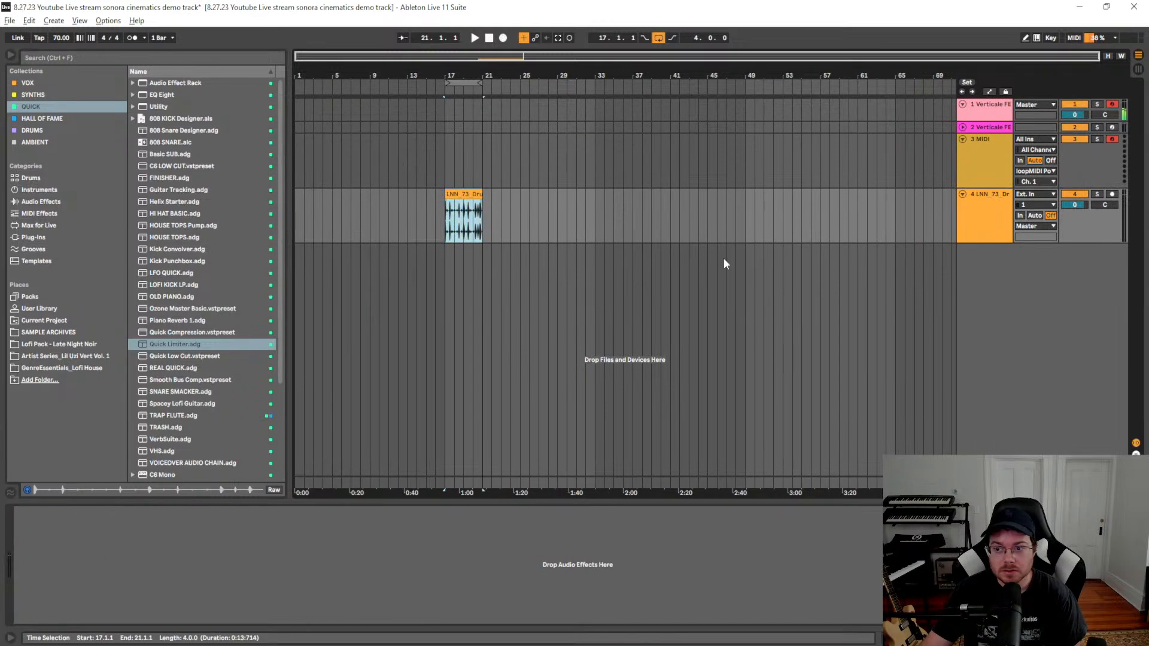
key("space")
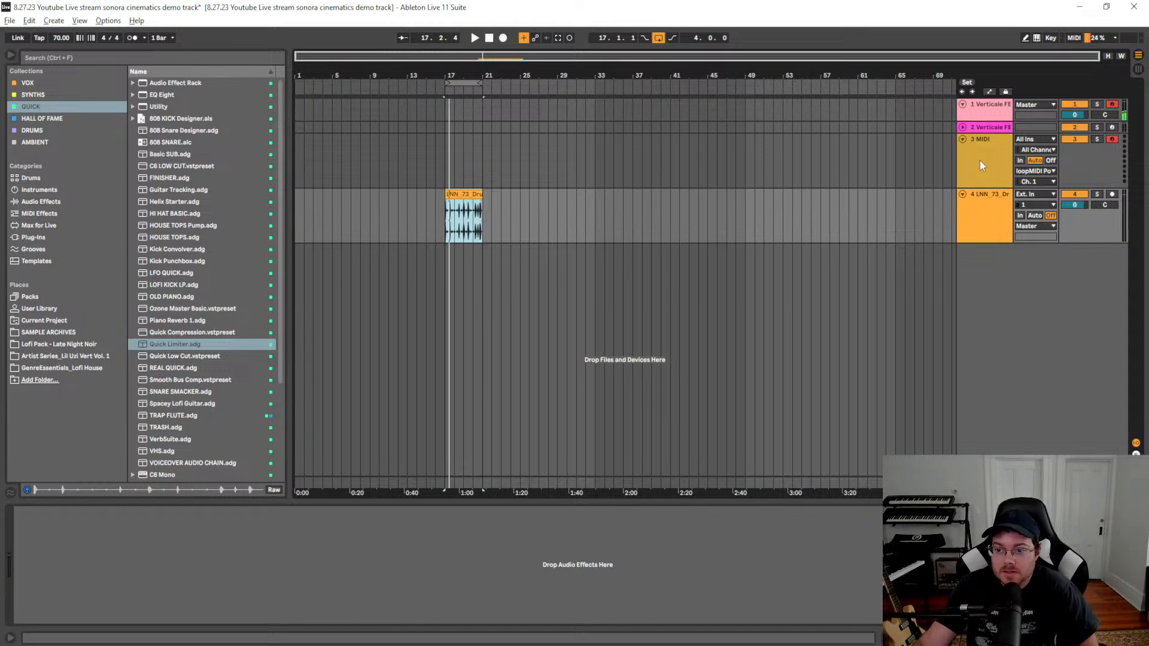
Try the Cassette (Natural) fader of track 1's Verticale Felt at full and minimum, and settle it slightly below full
left_click(986, 109)
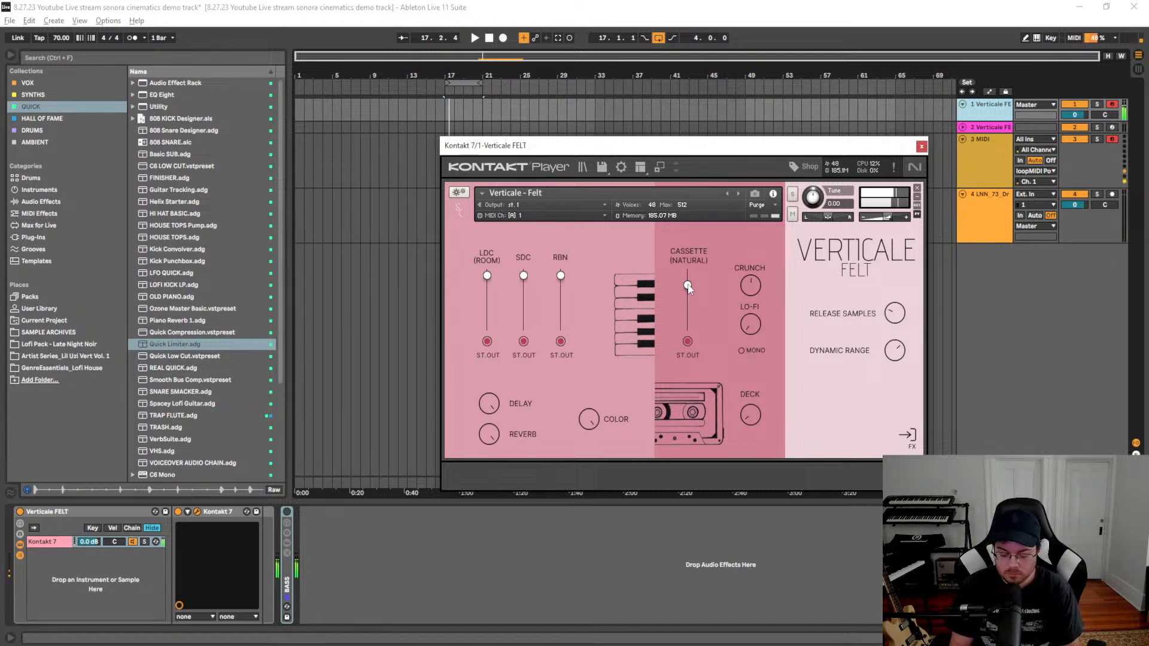
left_click_drag(687, 286, 688, 275)
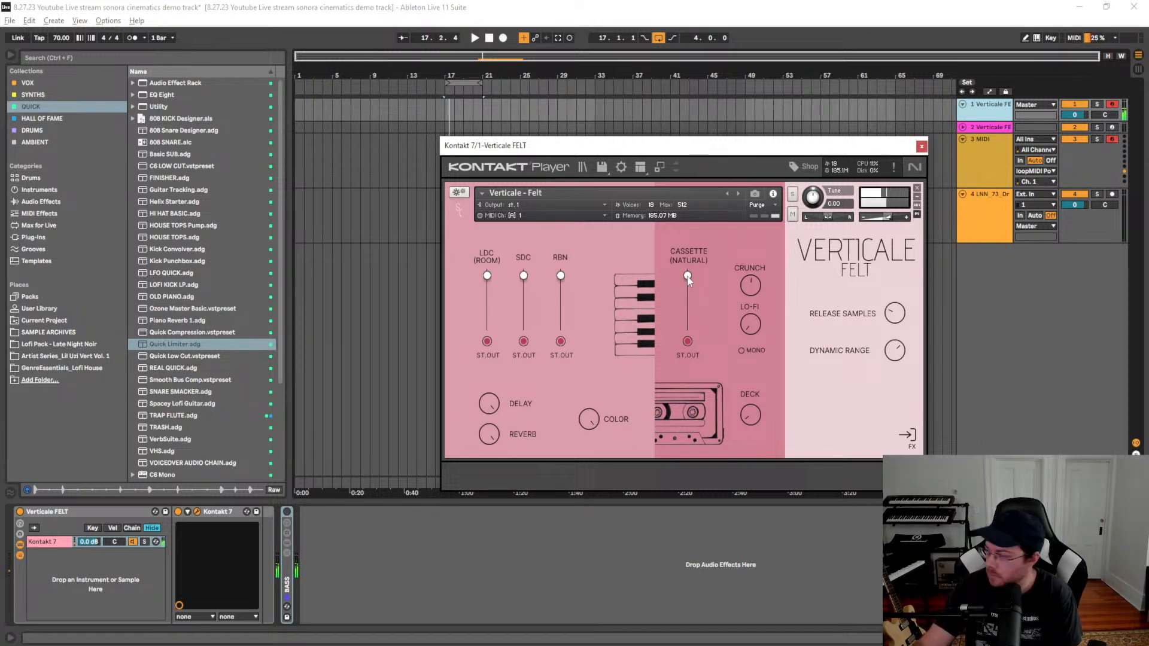
left_click_drag(686, 275, 702, 469)
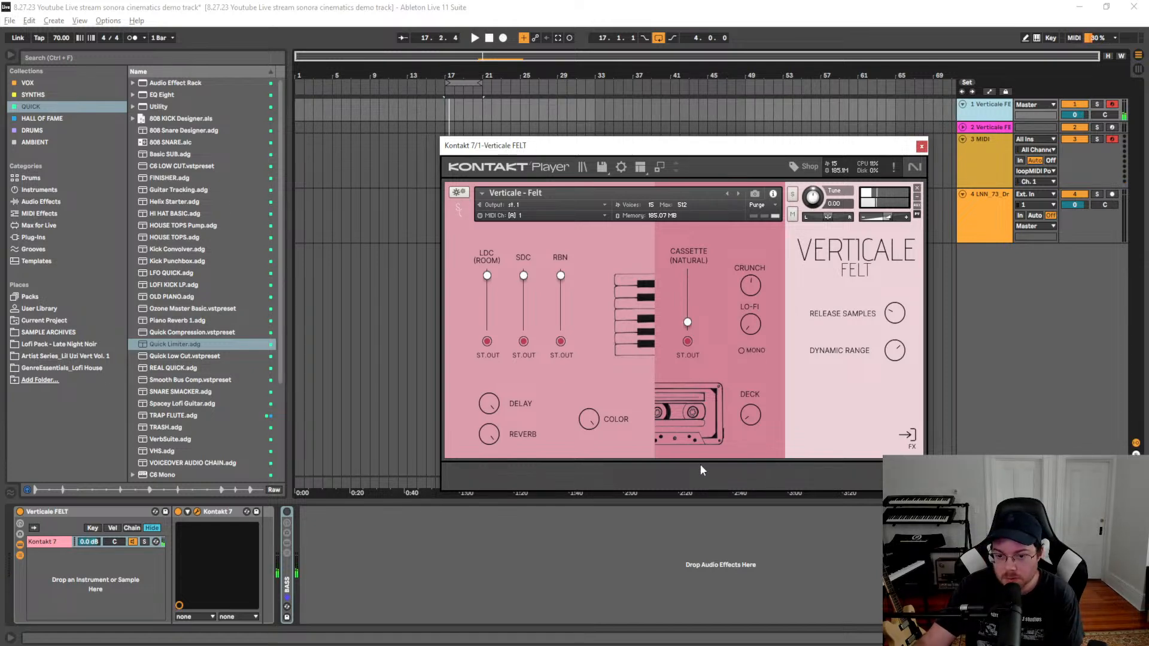
left_click_drag(698, 307, 695, 279)
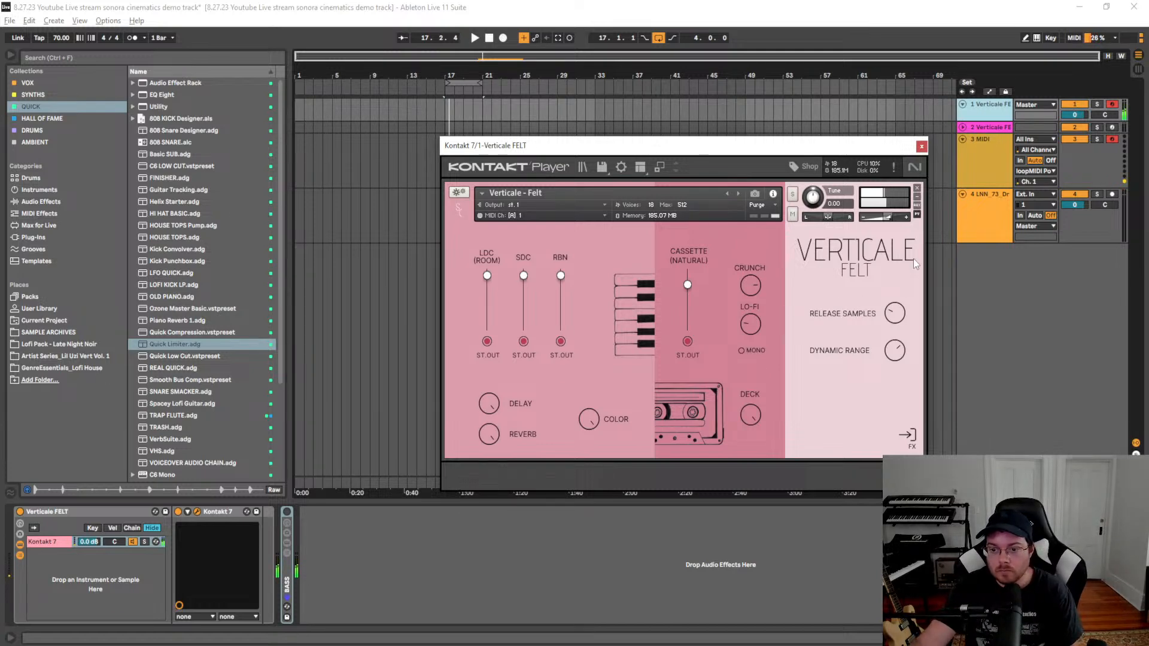
left_click(921, 146)
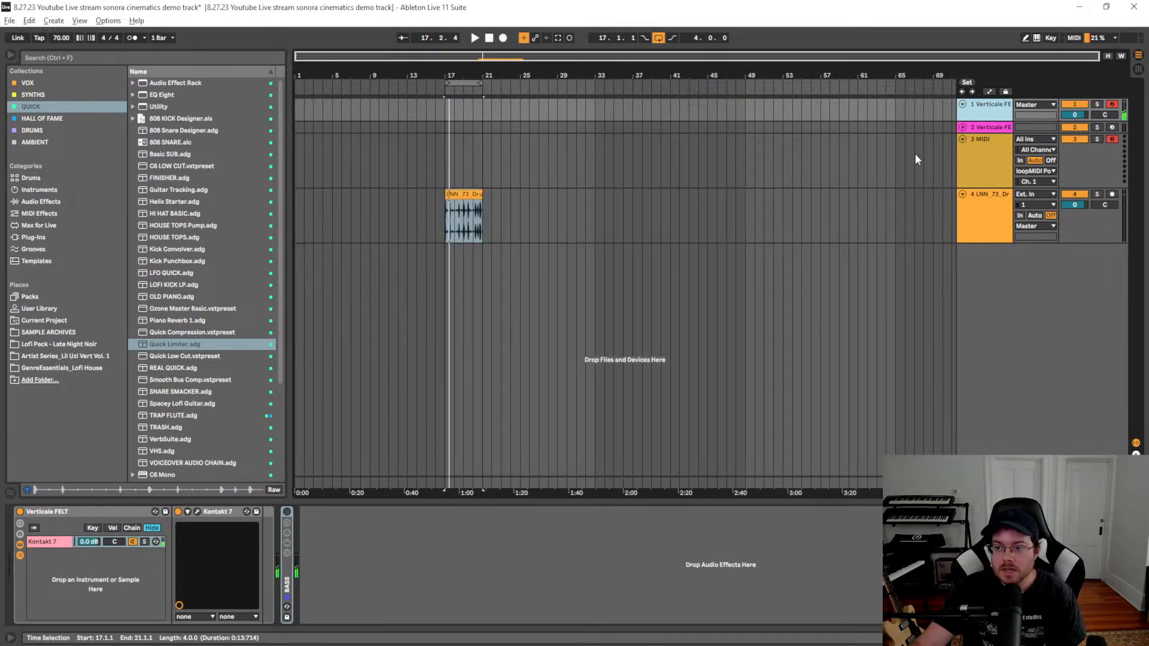
Check the metronome count-in settings and record a piano part from bar 17 to 21 on the armed Verticale Felt and MIDI tracks
left_click(490, 39)
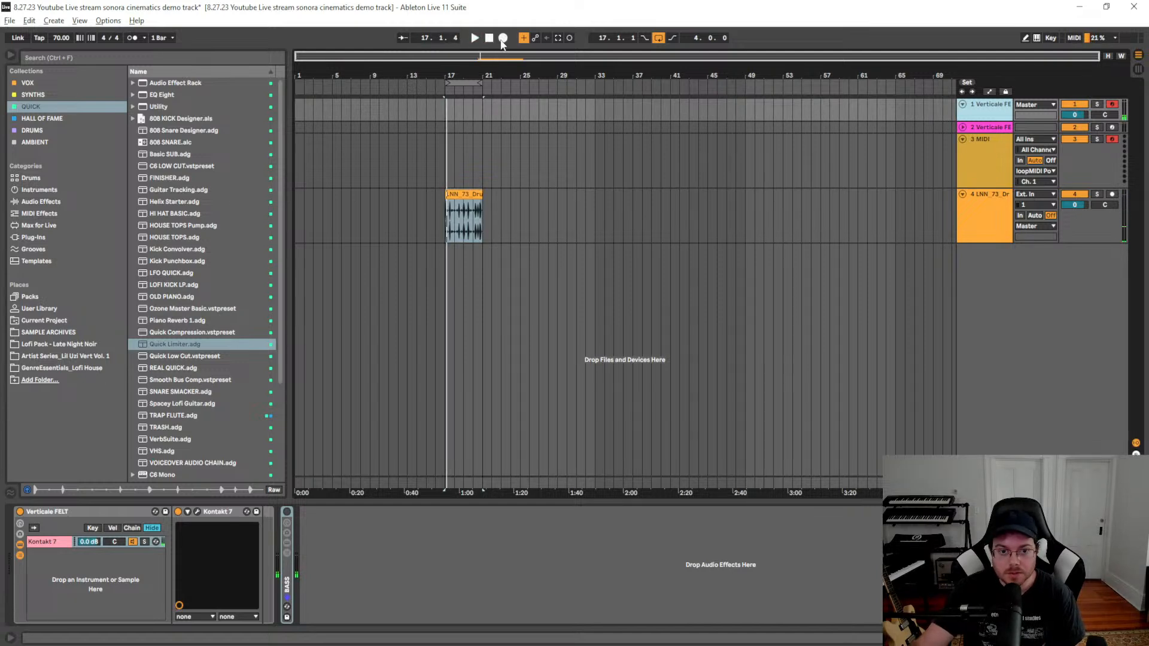
left_click(147, 37)
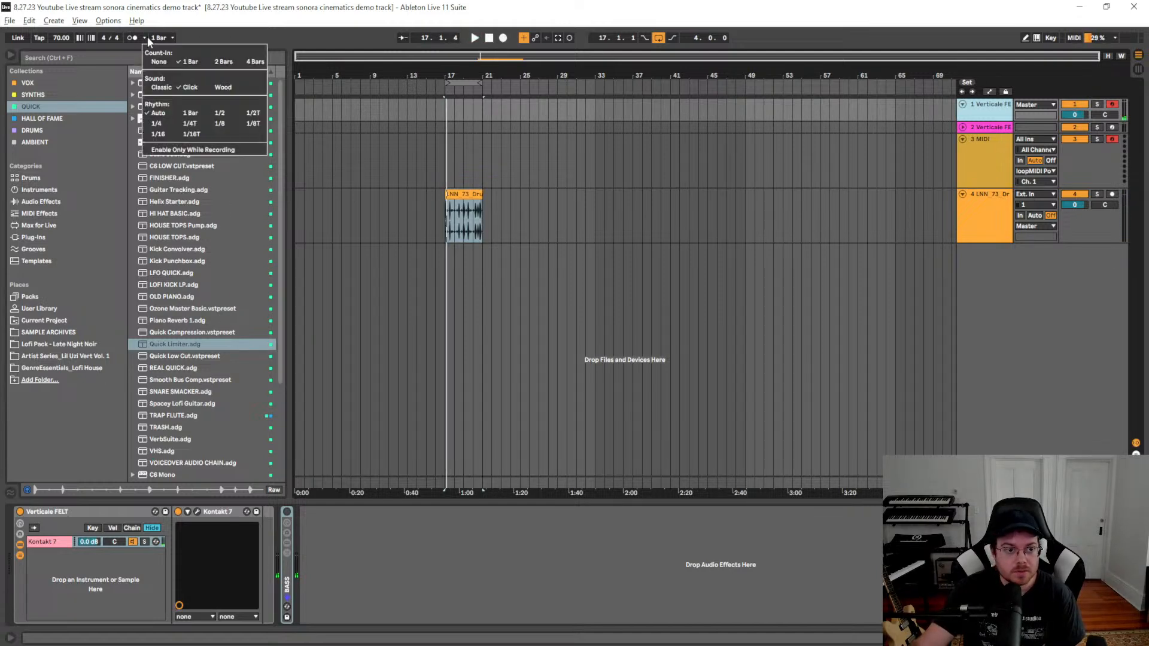
left_click(273, 31)
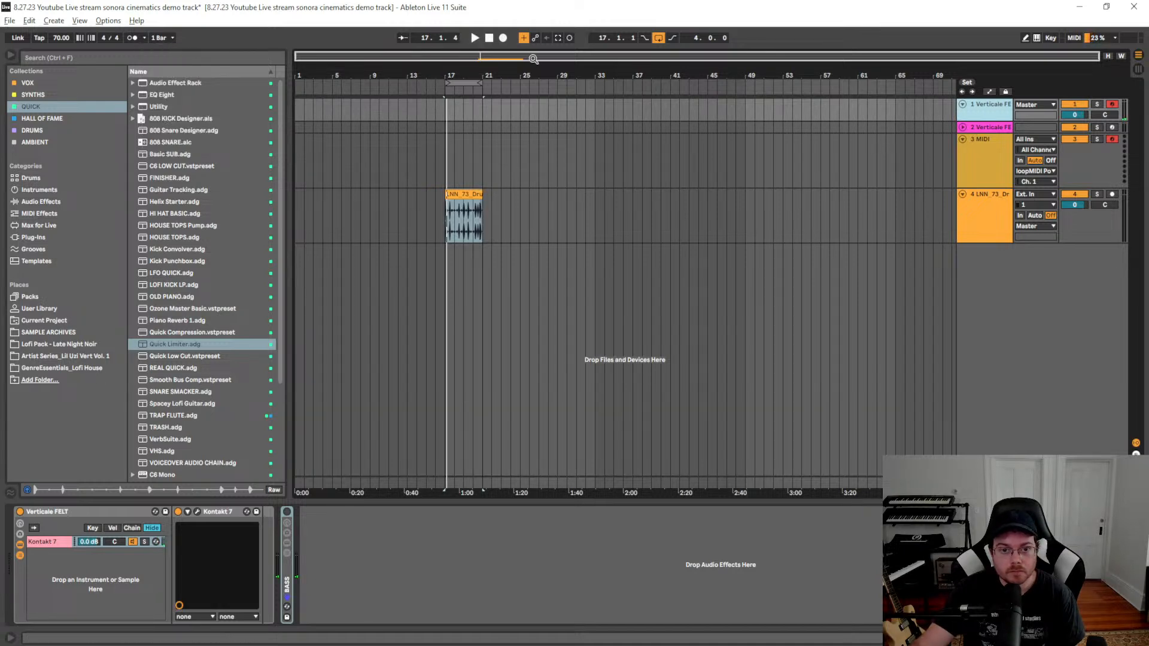
left_click(502, 37)
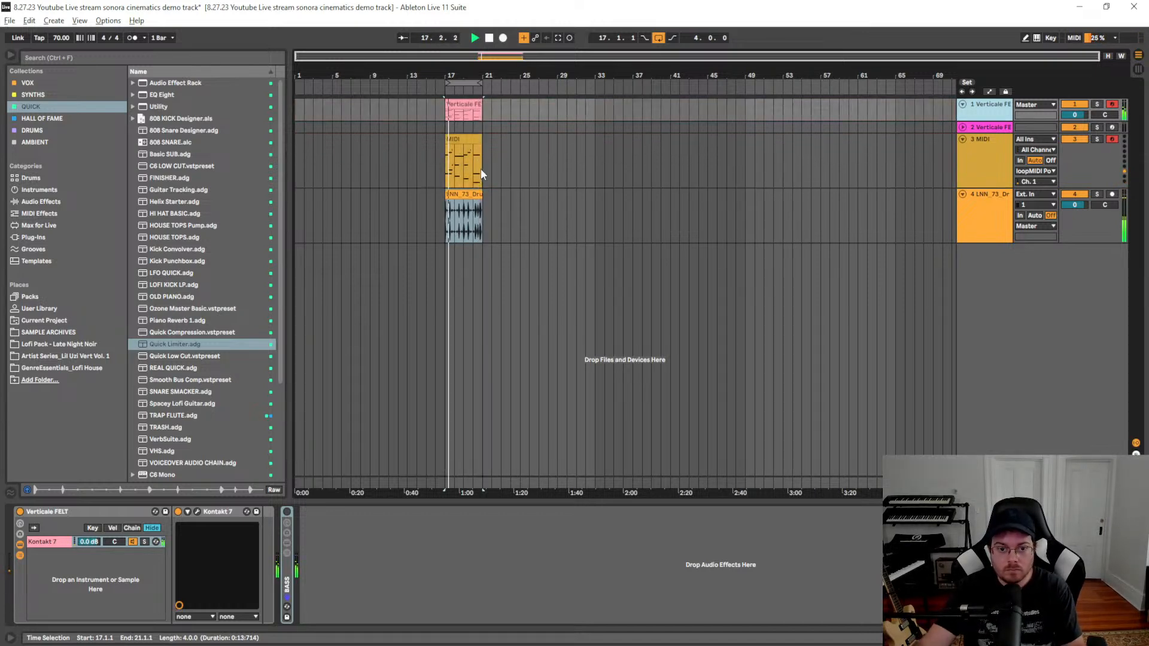
Select the second Verticale track, increase its height in the arrangement and close its Kontakt window
left_click(449, 180)
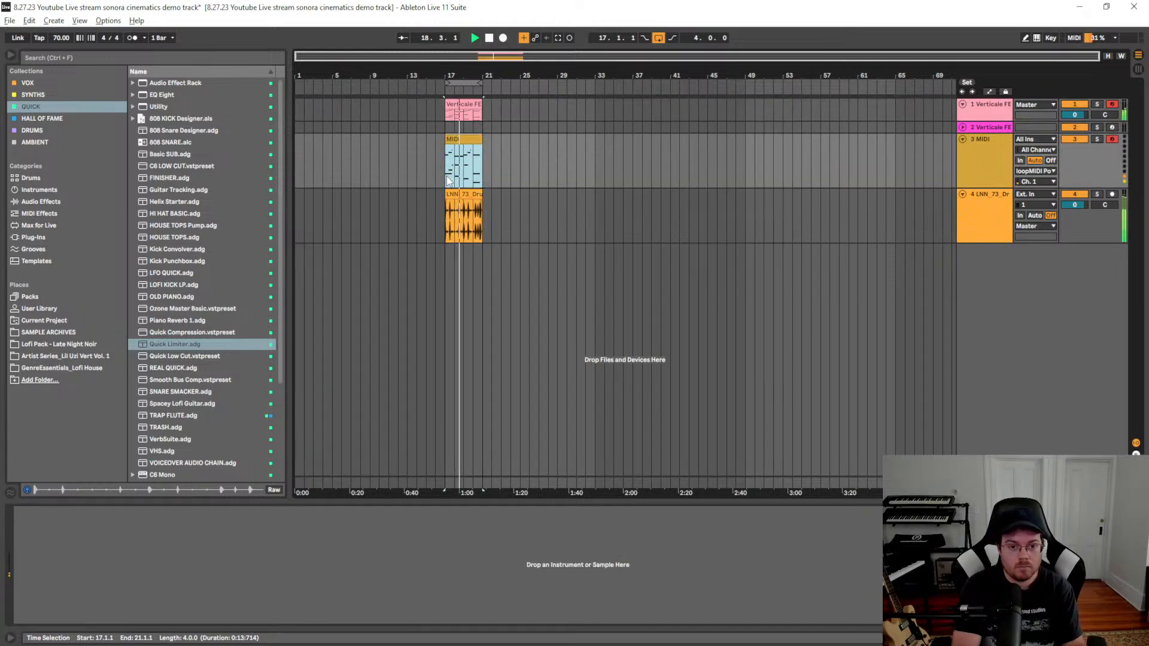
left_click(982, 116)
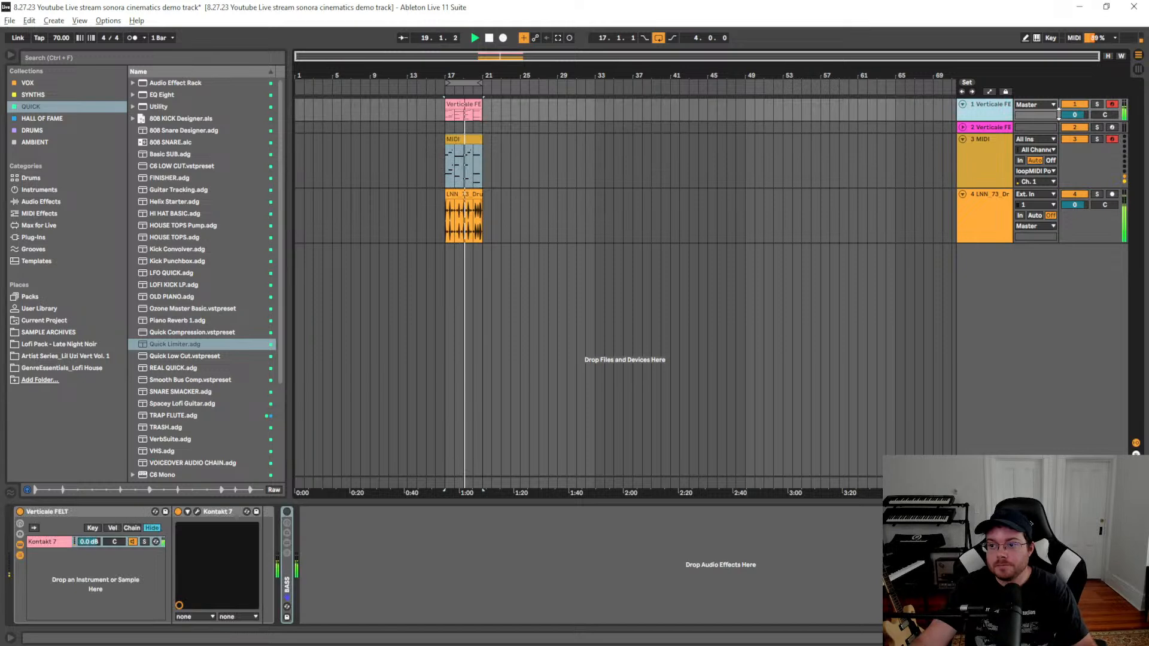
left_click(1003, 127)
left_click_drag(1001, 133, 1001, 165)
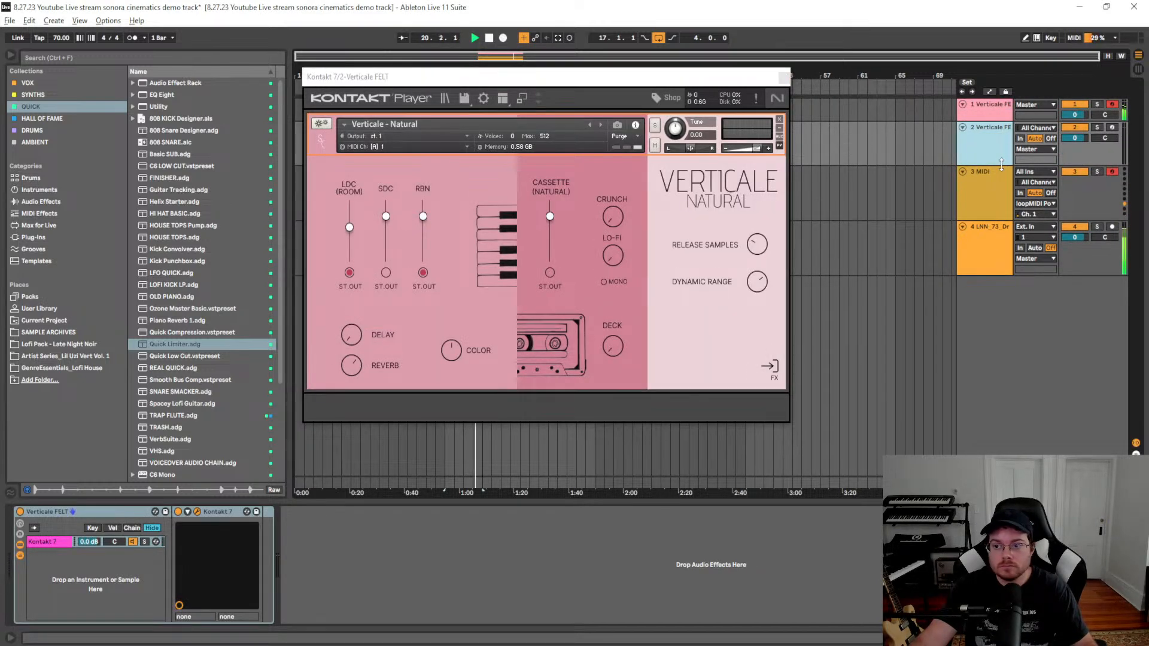
left_click(784, 78)
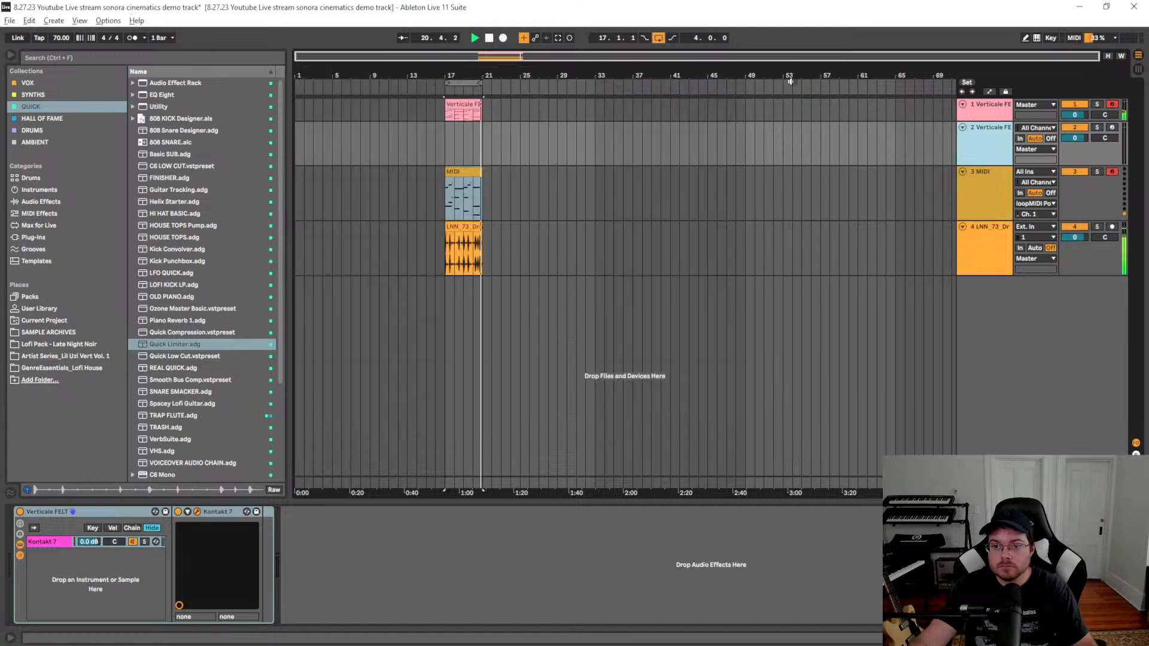
Enable the BASS effect rack on the second Verticale Felt track and switch record arming from track 1 to track 2
left_click(981, 116)
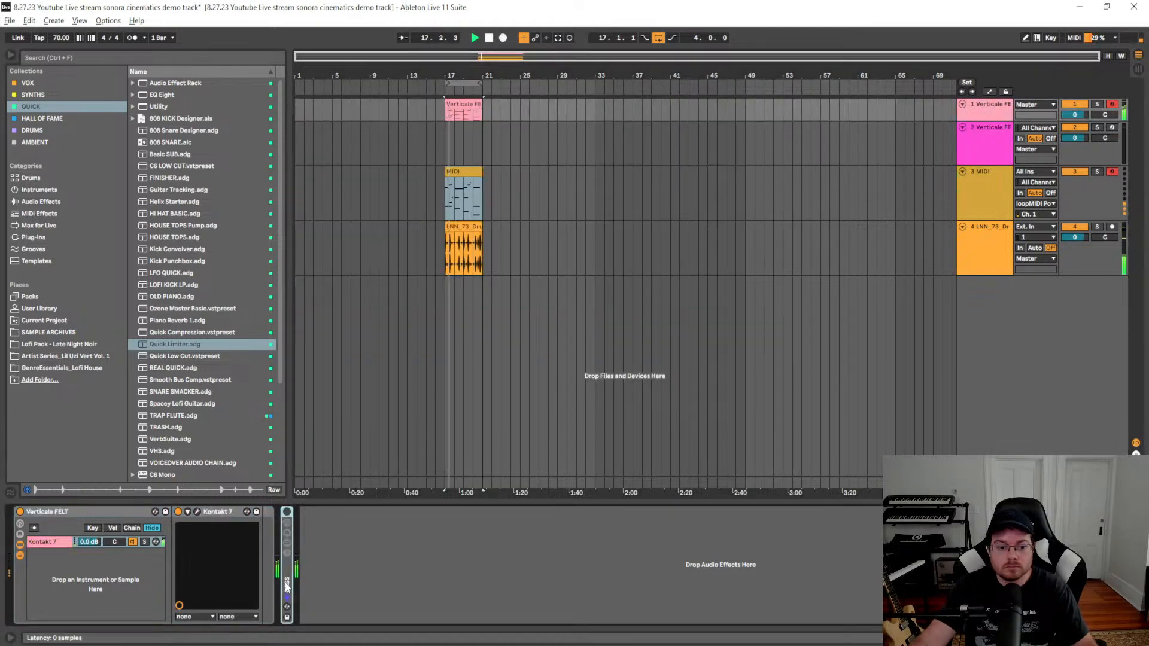
left_click(969, 142)
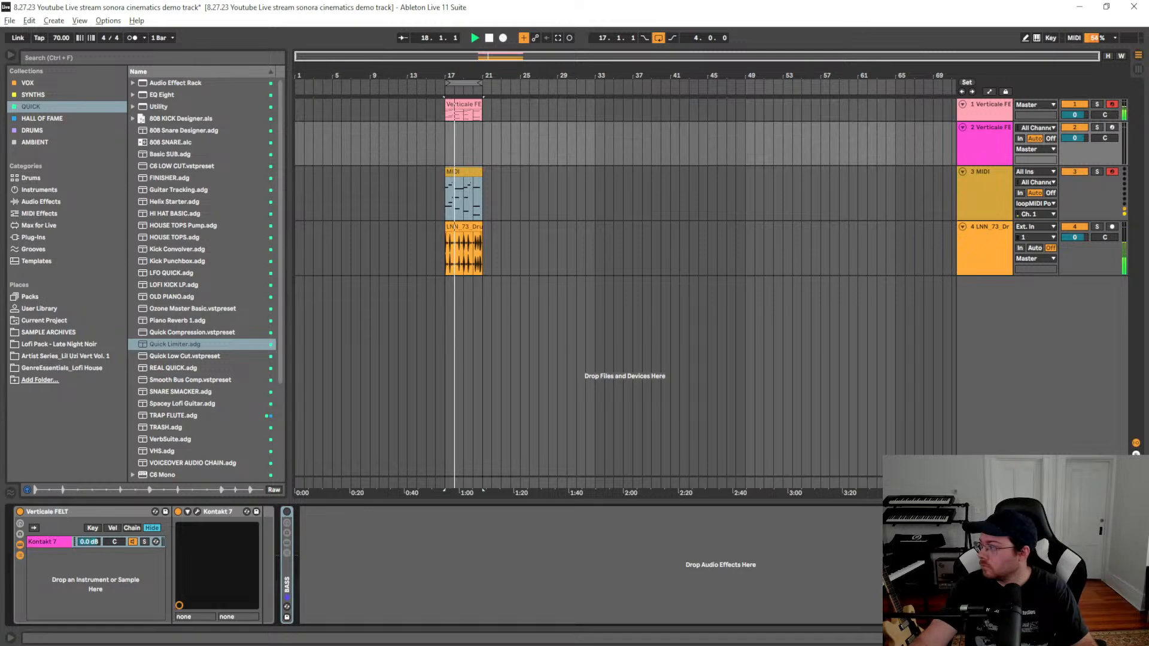
left_click(978, 157)
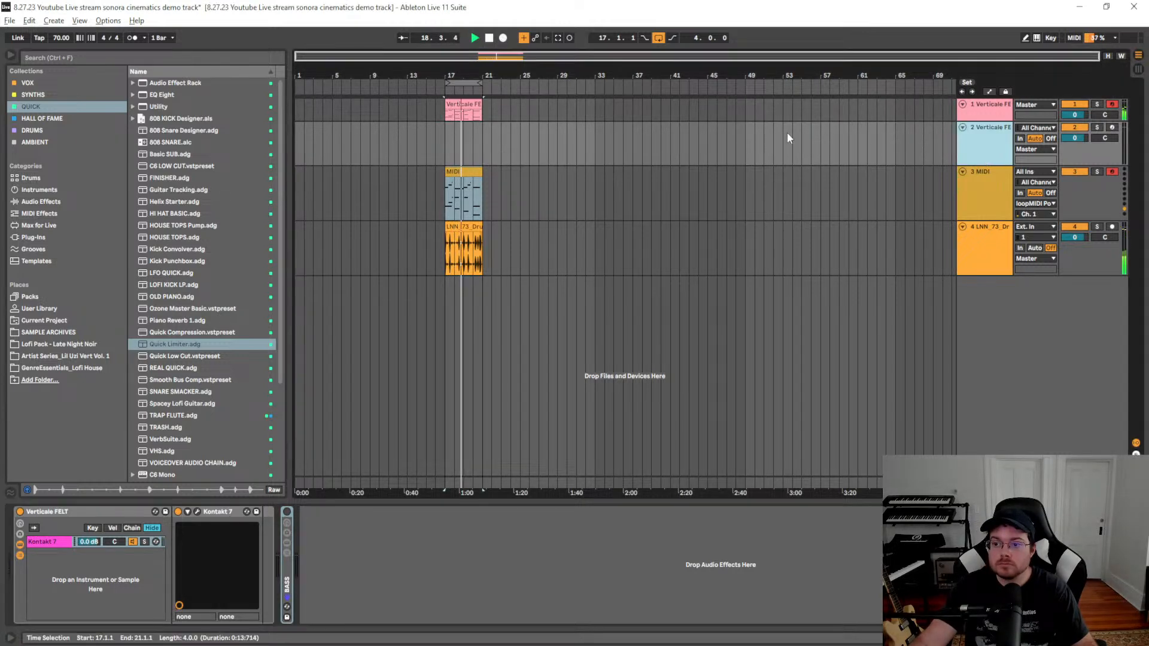
left_click(288, 512)
left_click(451, 161)
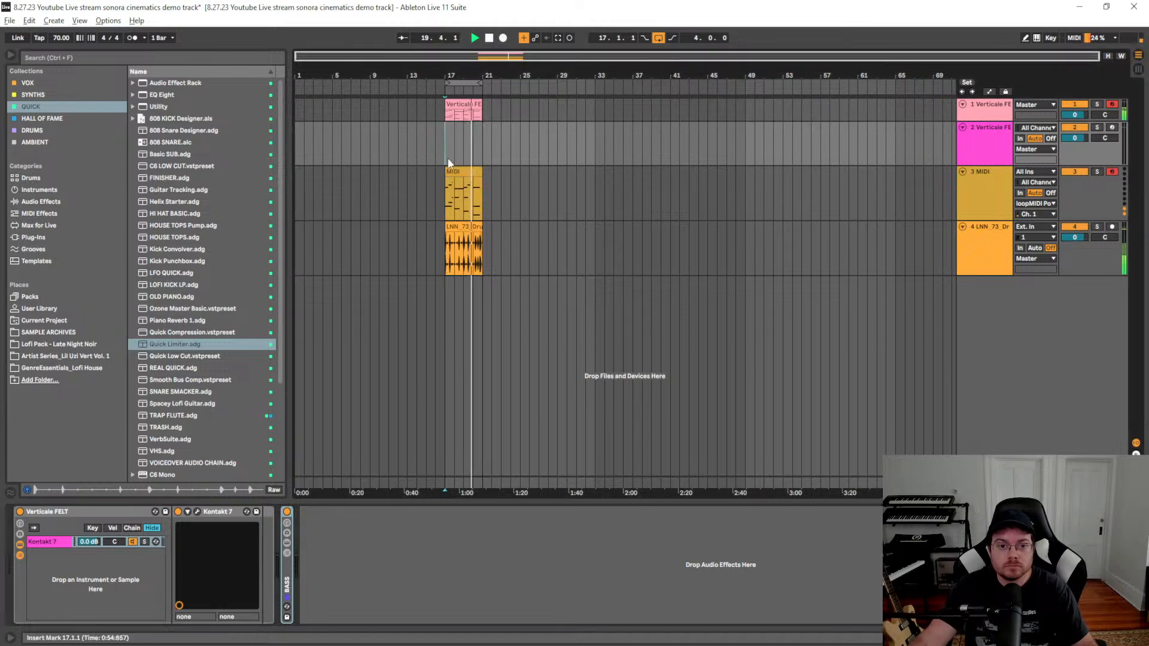
left_click(1111, 104)
left_click(1112, 128)
Switch to the ChordieApp piano roll, manuscript and chord name views to check the played chords, and return to Ableton Live
key("alt+Tab")
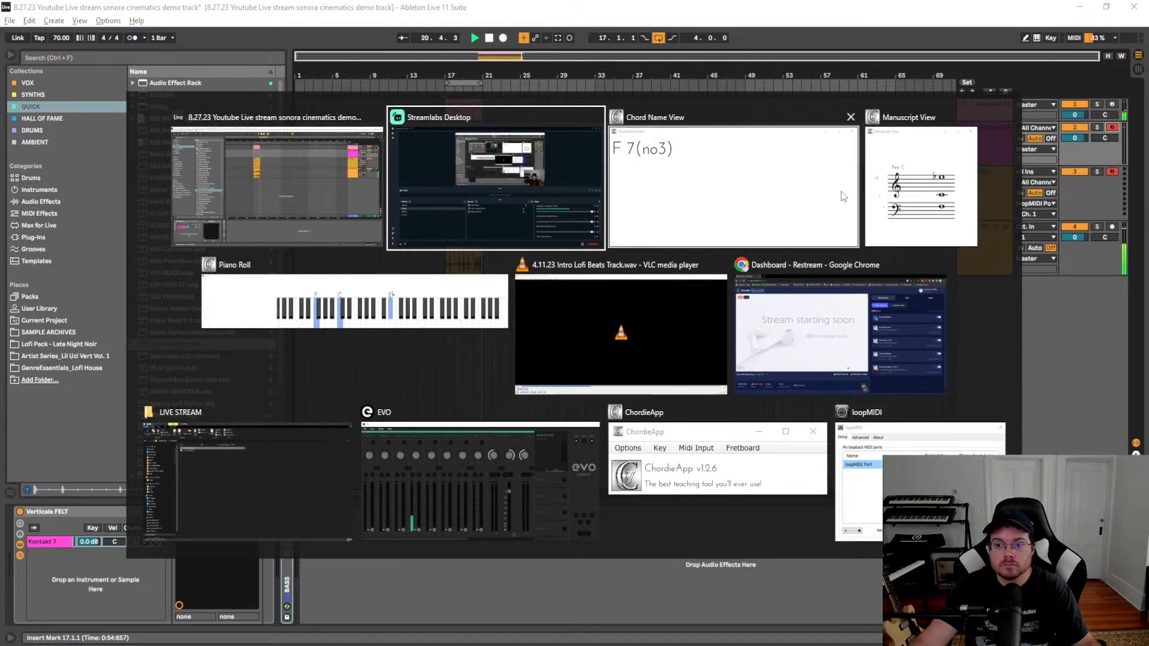
key("alt+Tab")
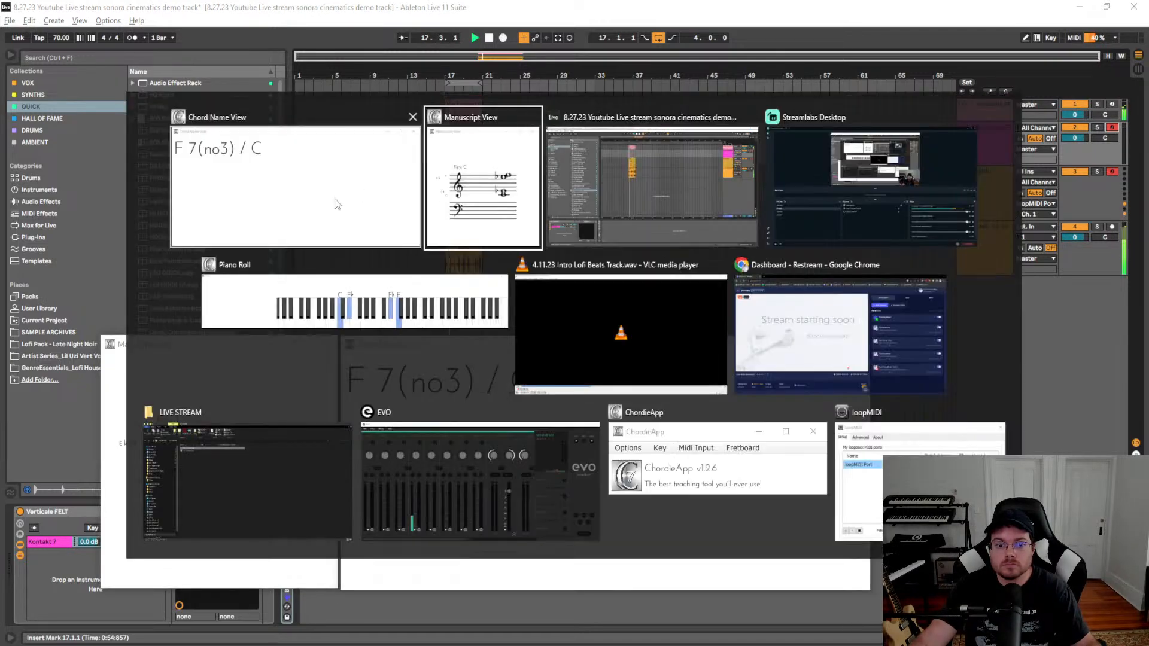
left_click(325, 300)
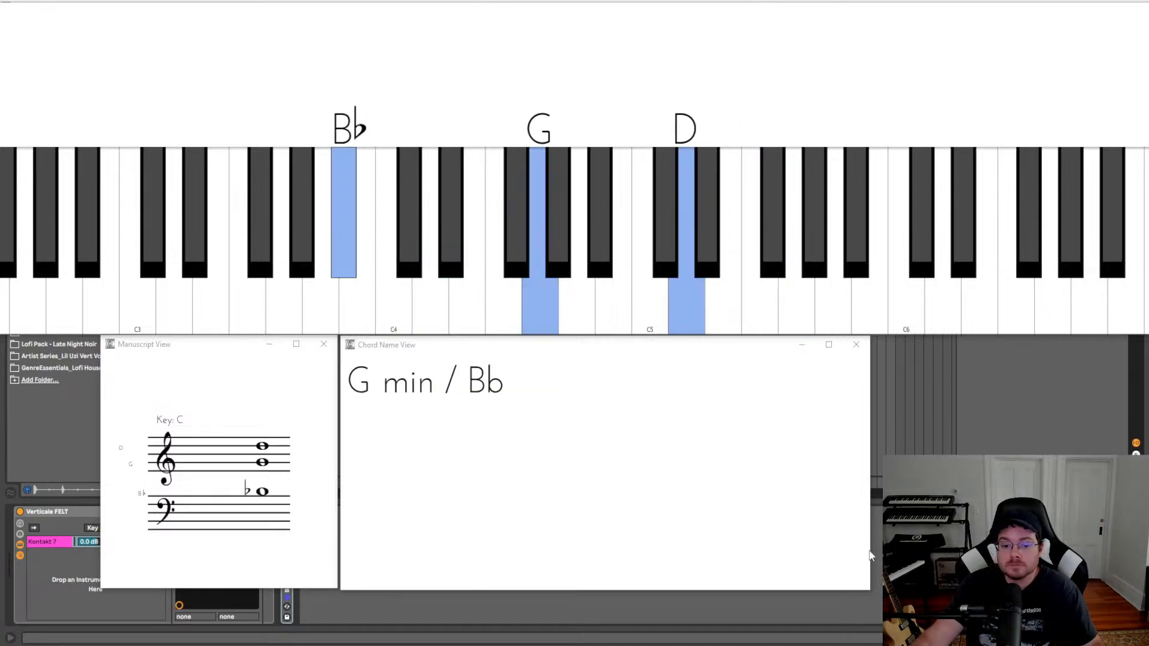
key("alt+Tab")
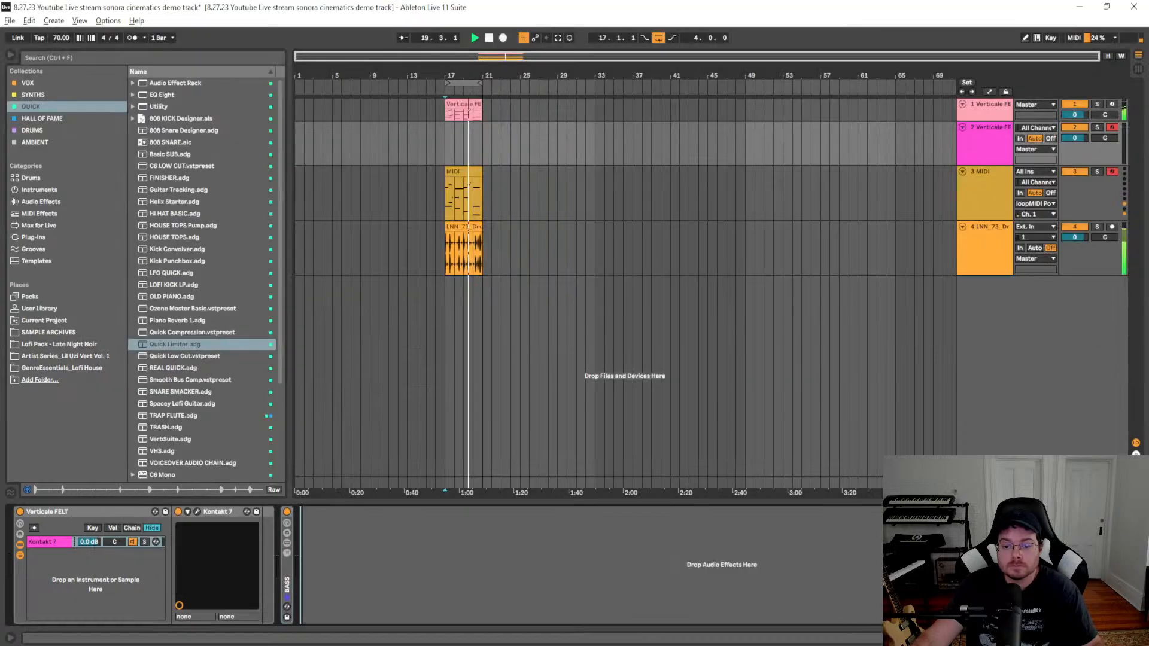
Unfold the BASS rack on track 2 and lower its EQ Eight low-cut band to 15.5 Hz
left_click(422, 213)
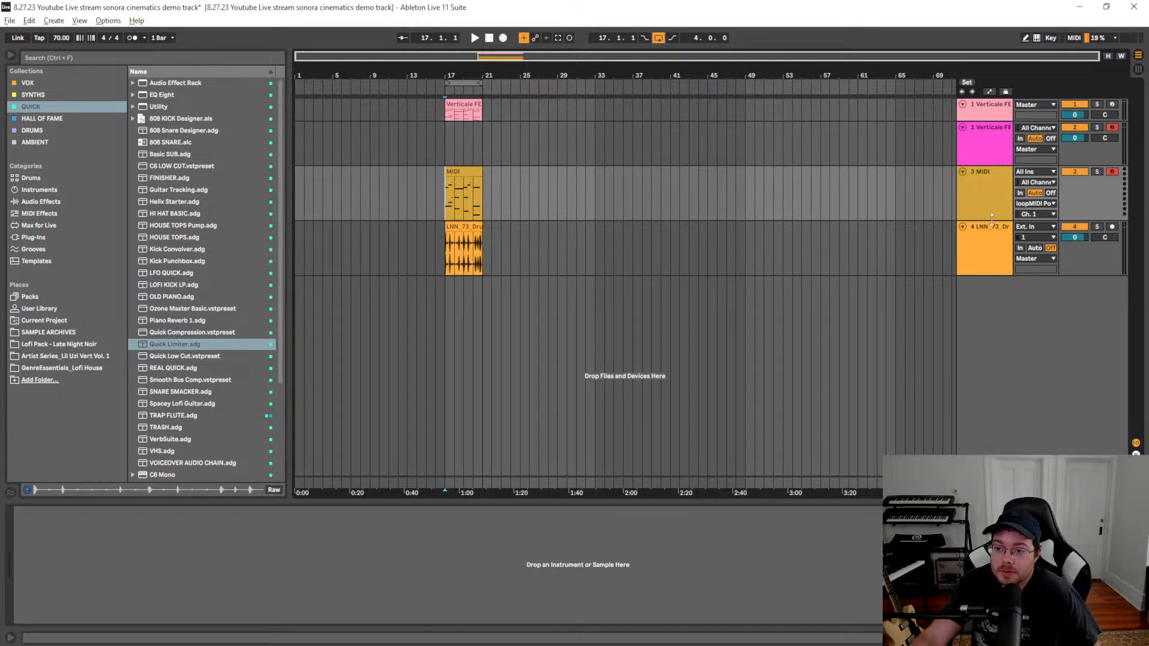
left_click(991, 250)
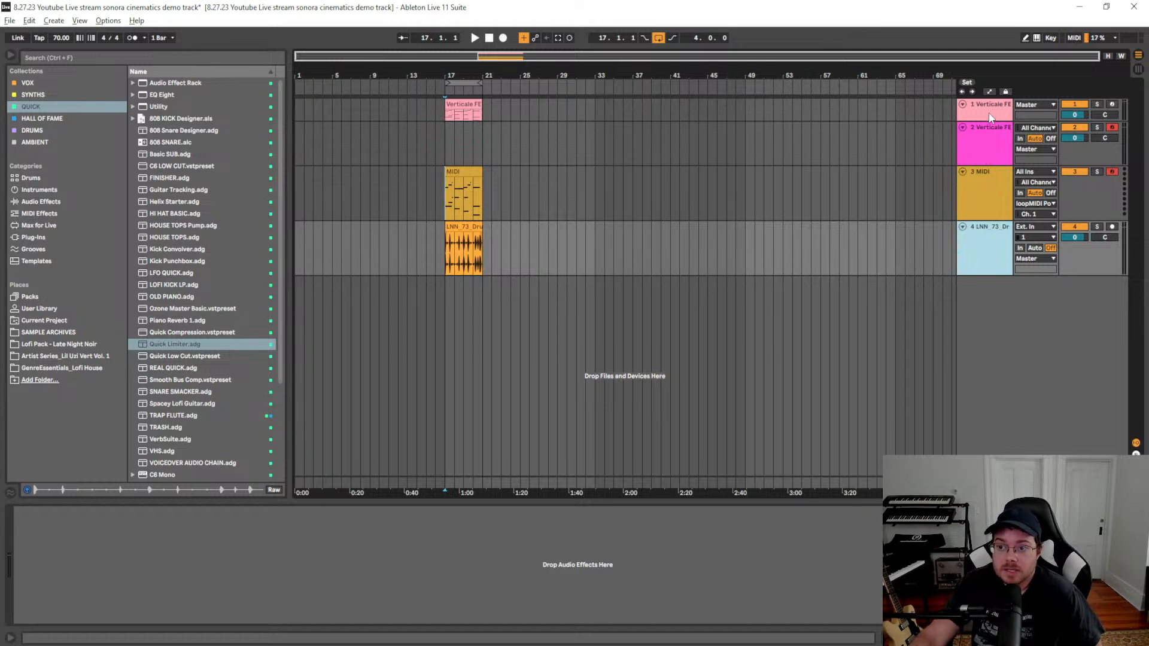
left_click(988, 144)
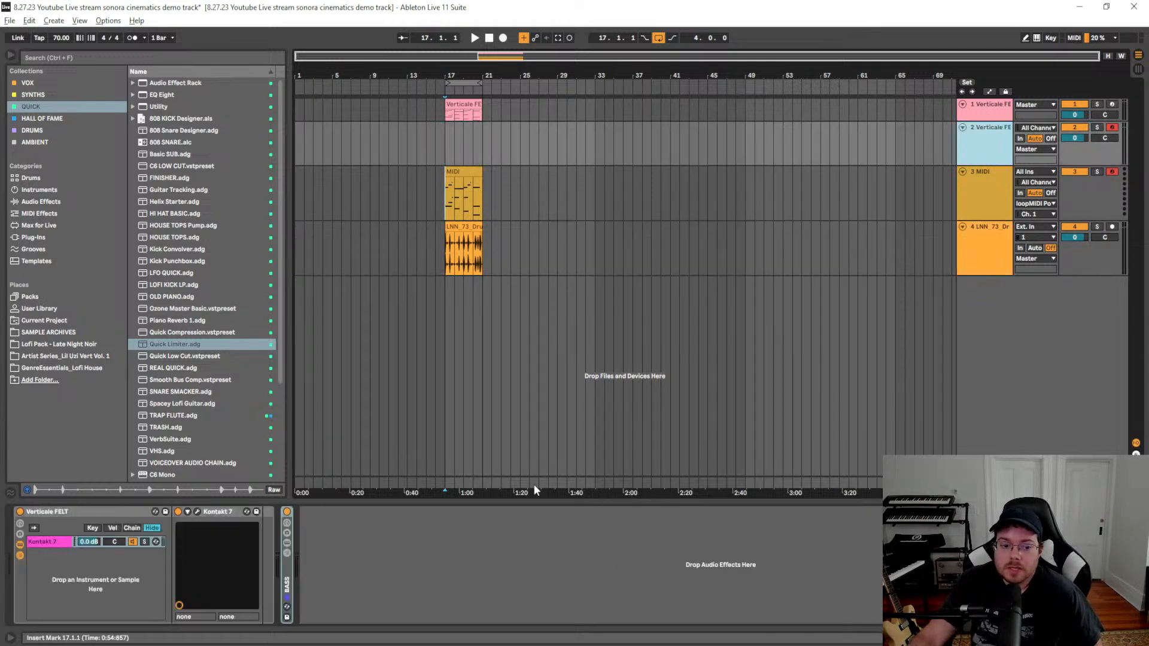
double_click(286, 562)
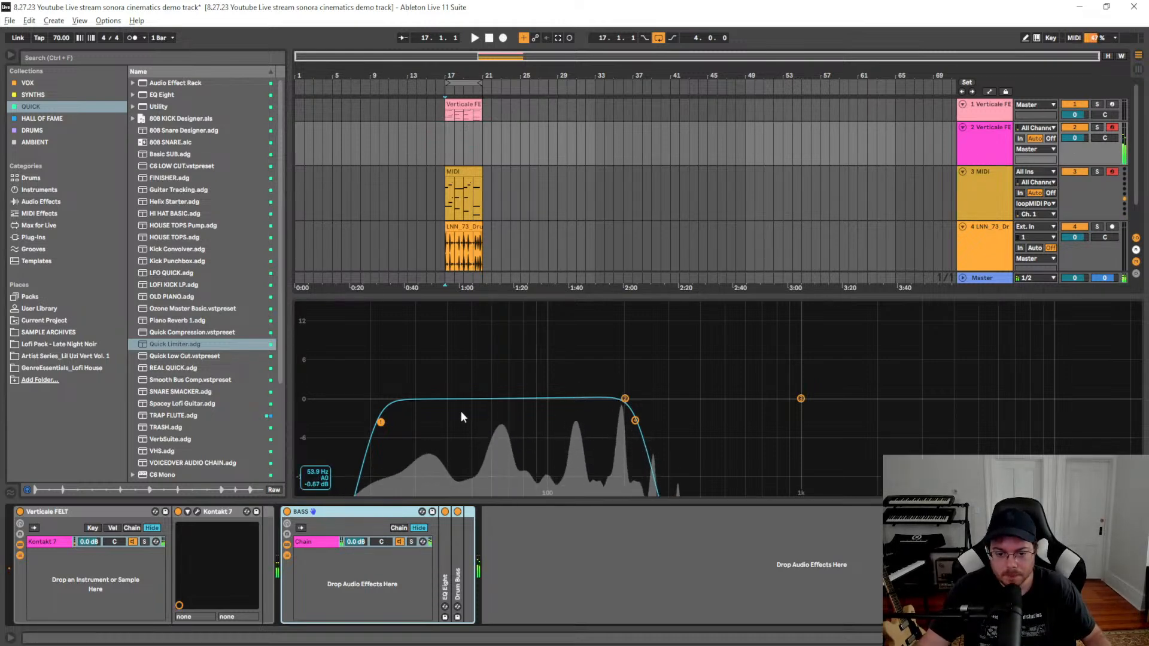
left_click_drag(381, 423, 346, 422)
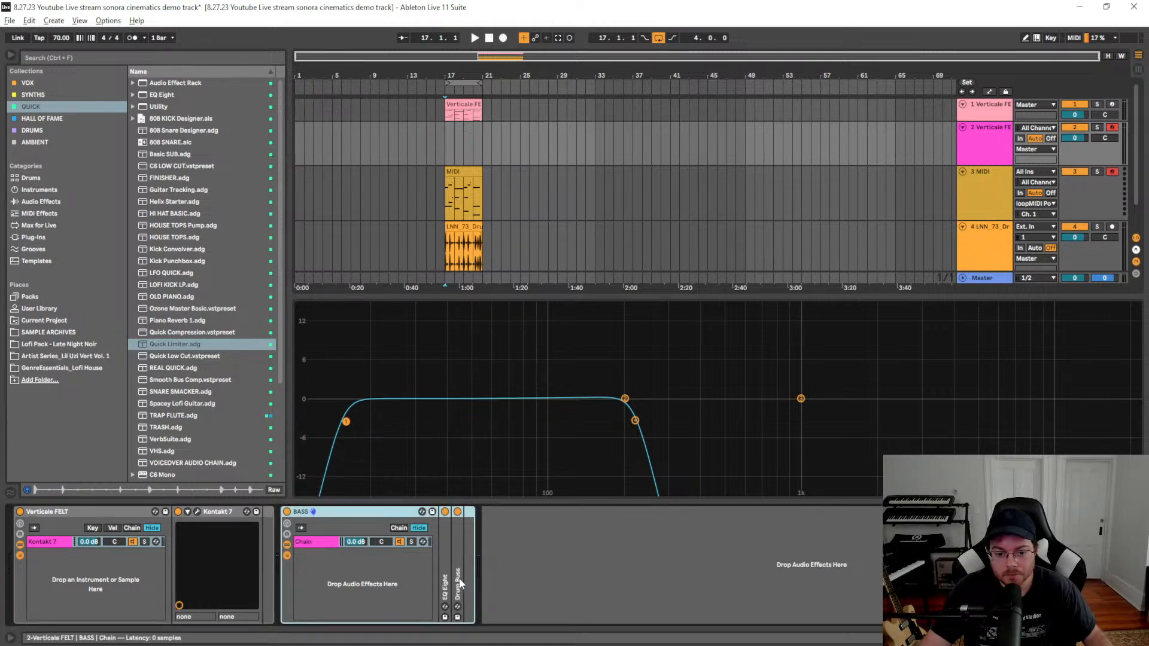
In the BASS rack's Drum Buss, turn on the compressor and lower the output to -5.52 dB
double_click(457, 557)
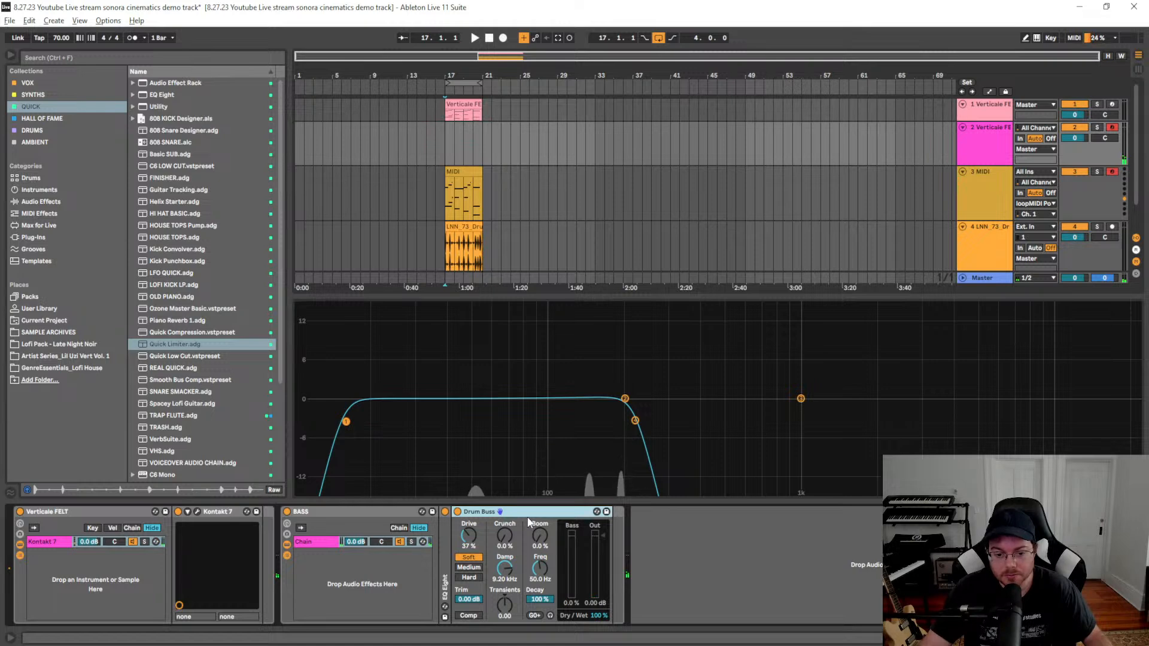
left_click(469, 616)
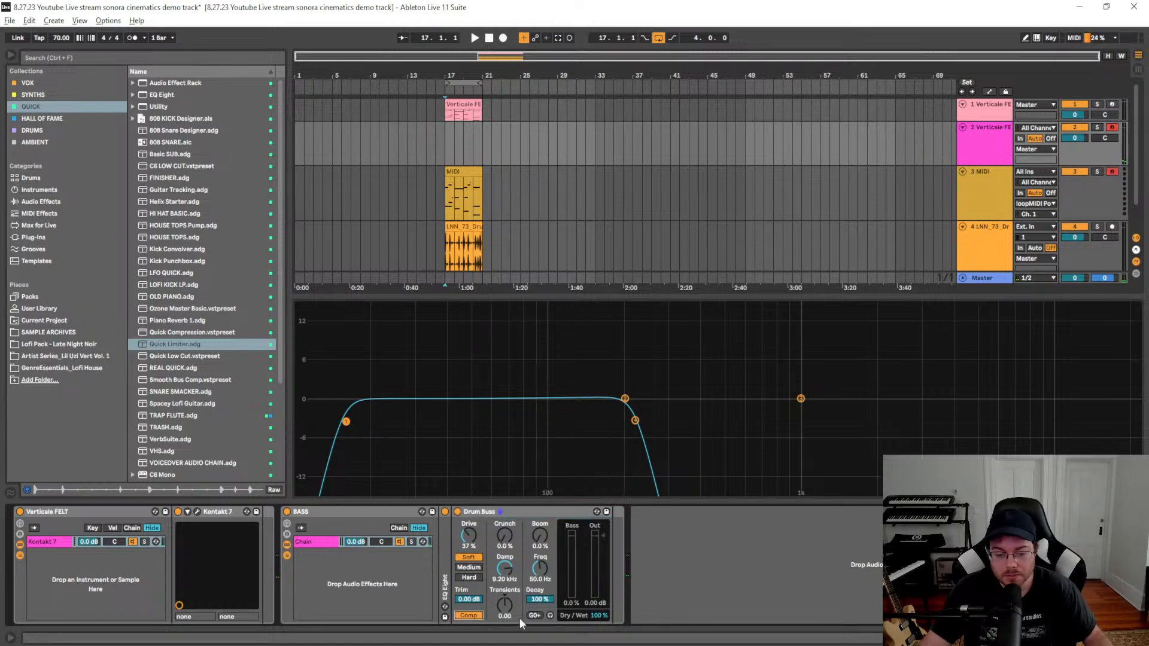
left_click_drag(604, 536, 603, 545)
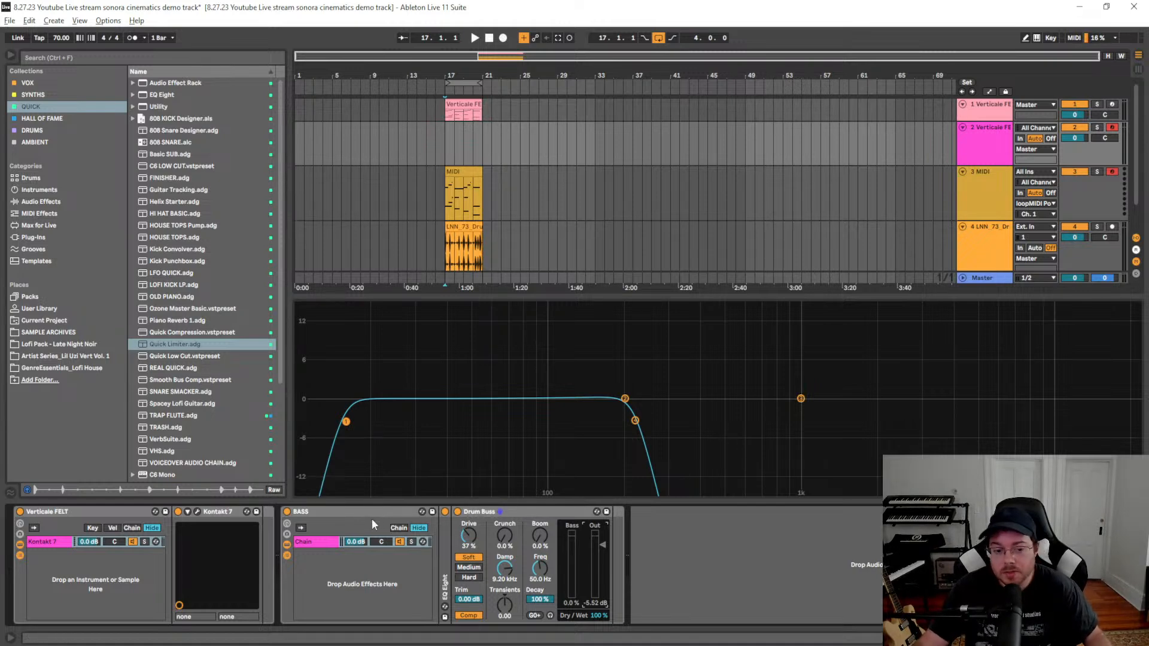
Unfold the EQ Eight and Drum Buss devices side by side in the BASS rack to review their settings
left_click(353, 513)
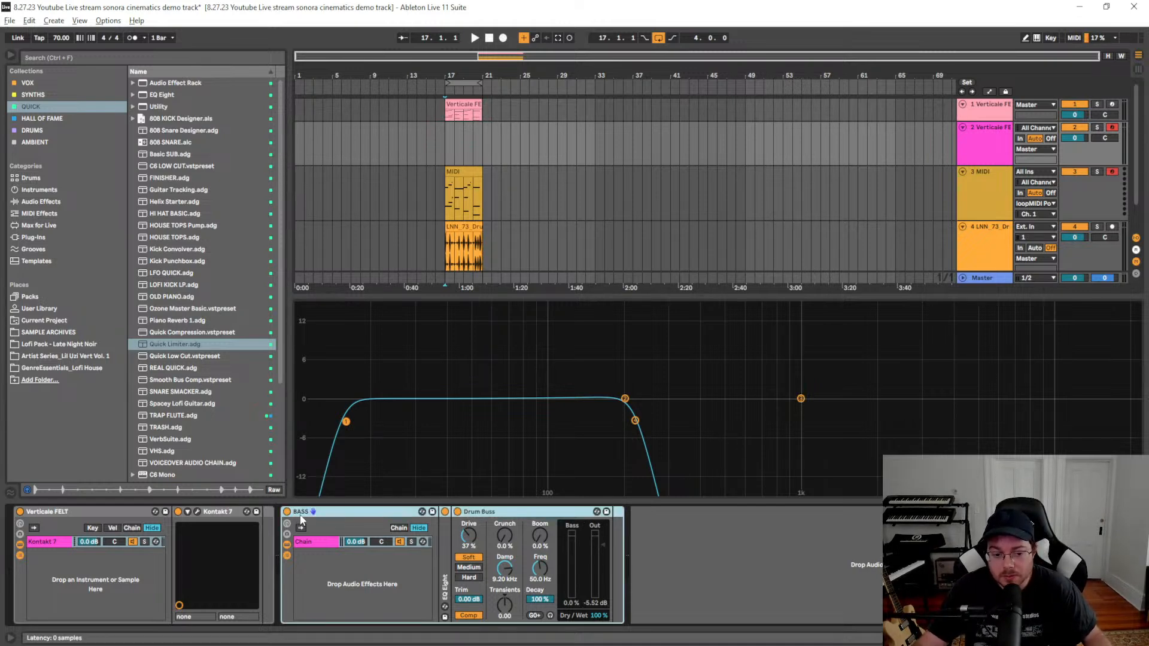
double_click(484, 512)
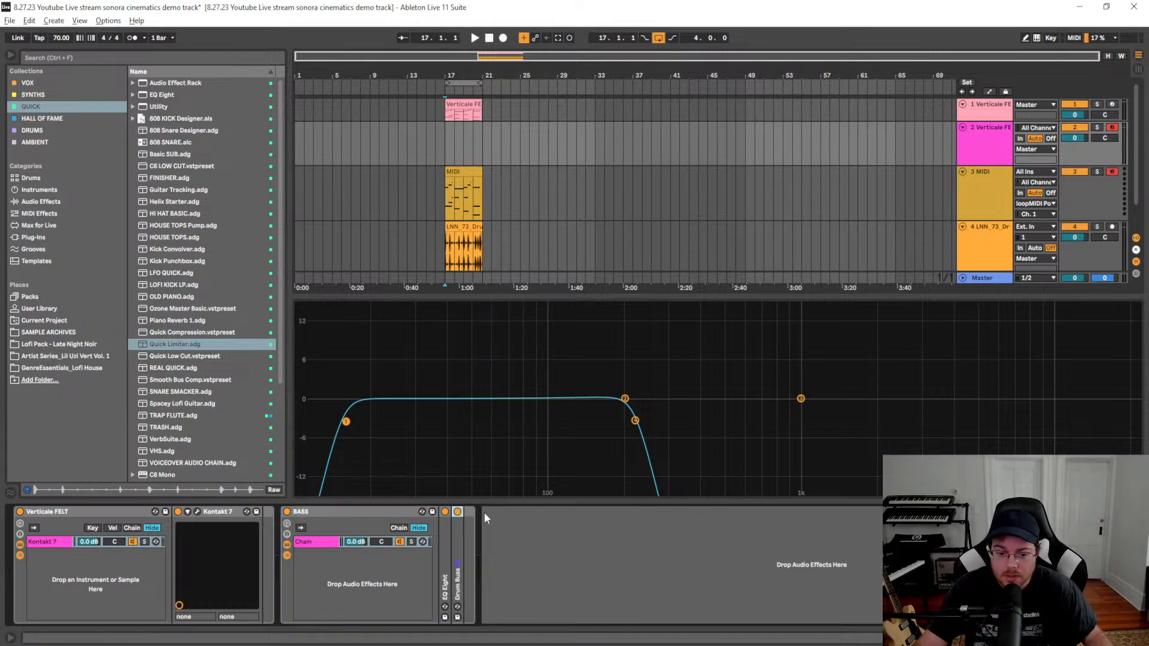
double_click(447, 555)
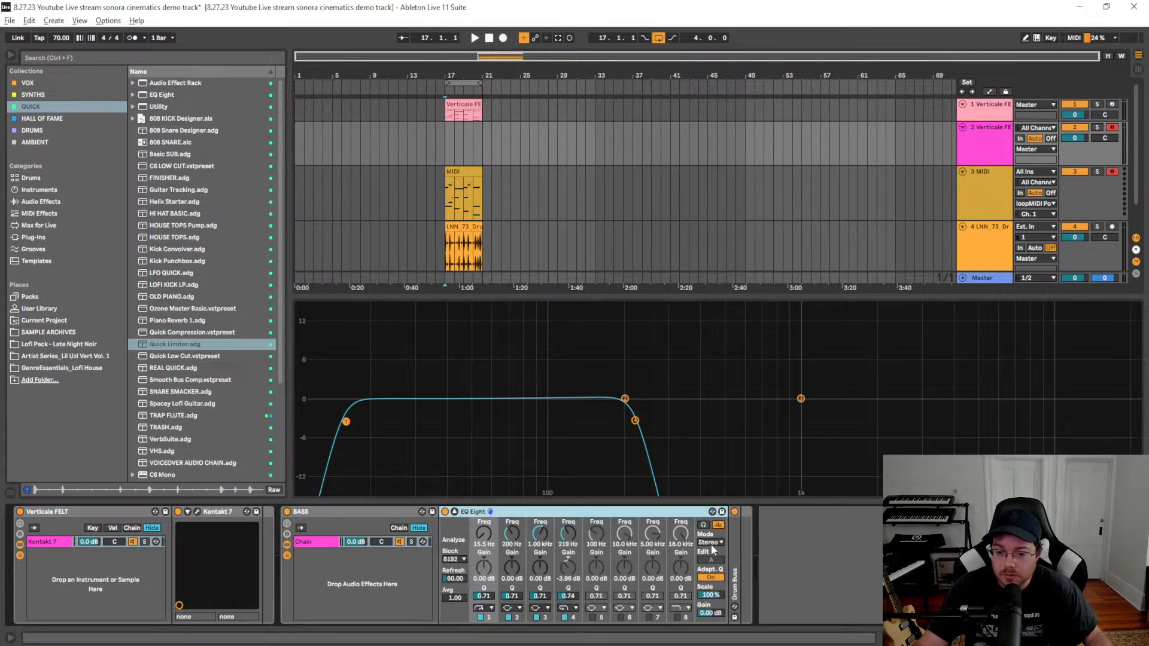
double_click(733, 547)
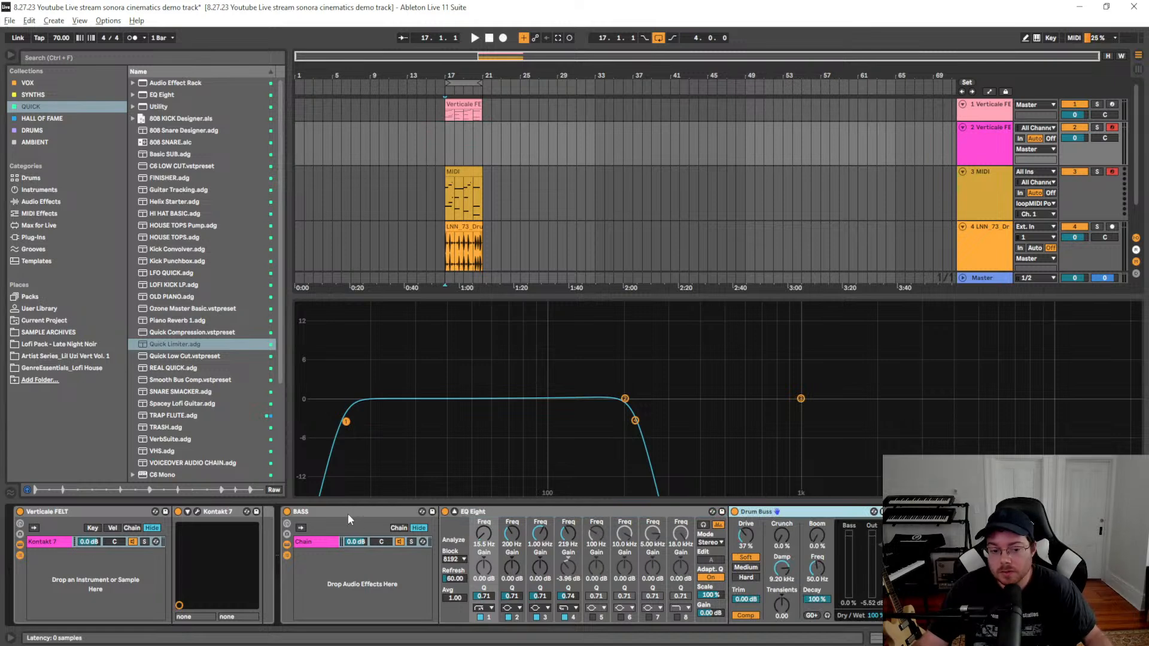
left_click(400, 524)
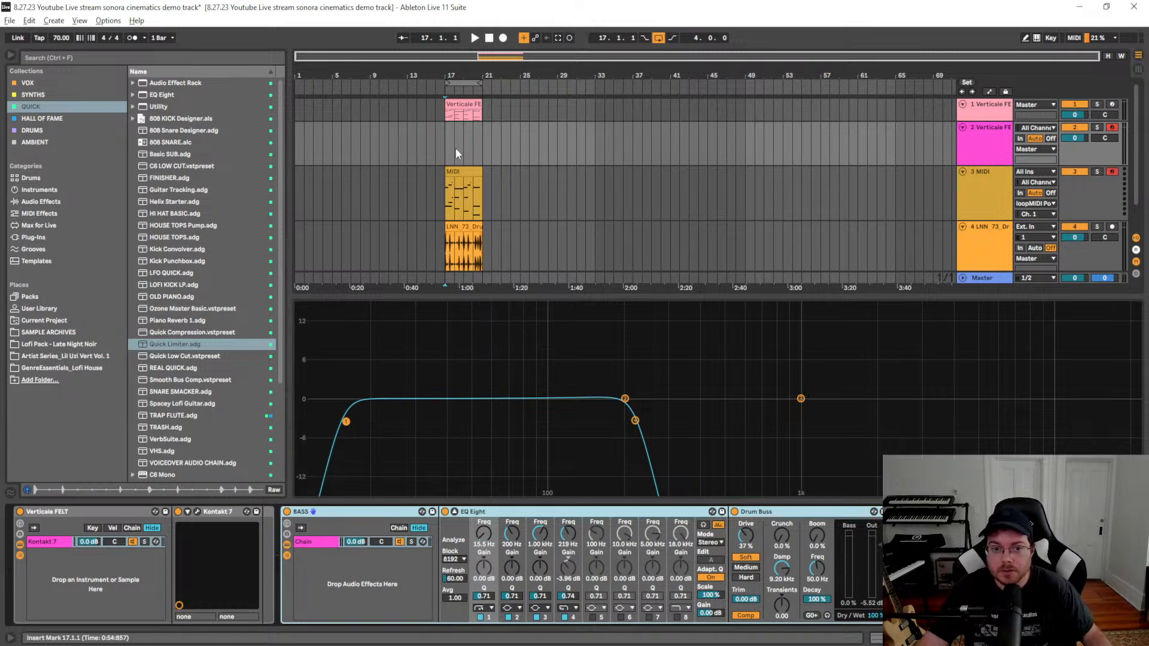
Open track 1's recorded piano clip in an enlarged note editor and examine its lowest notes for the bass line
left_click(473, 103)
double_click(472, 104)
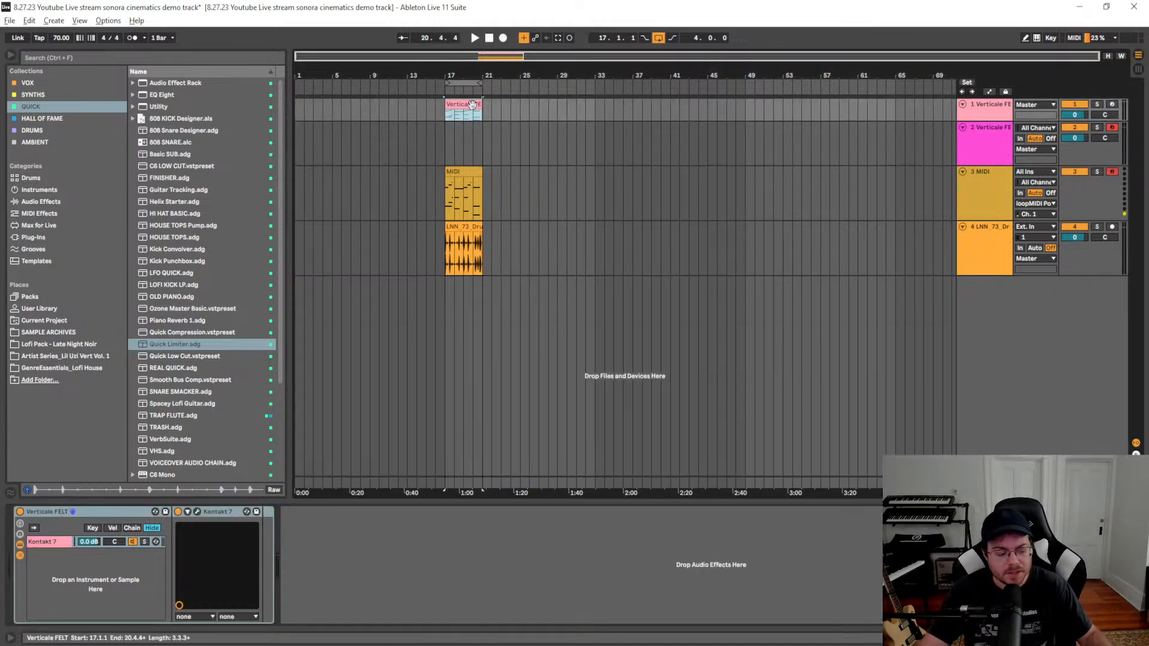
left_click(229, 500)
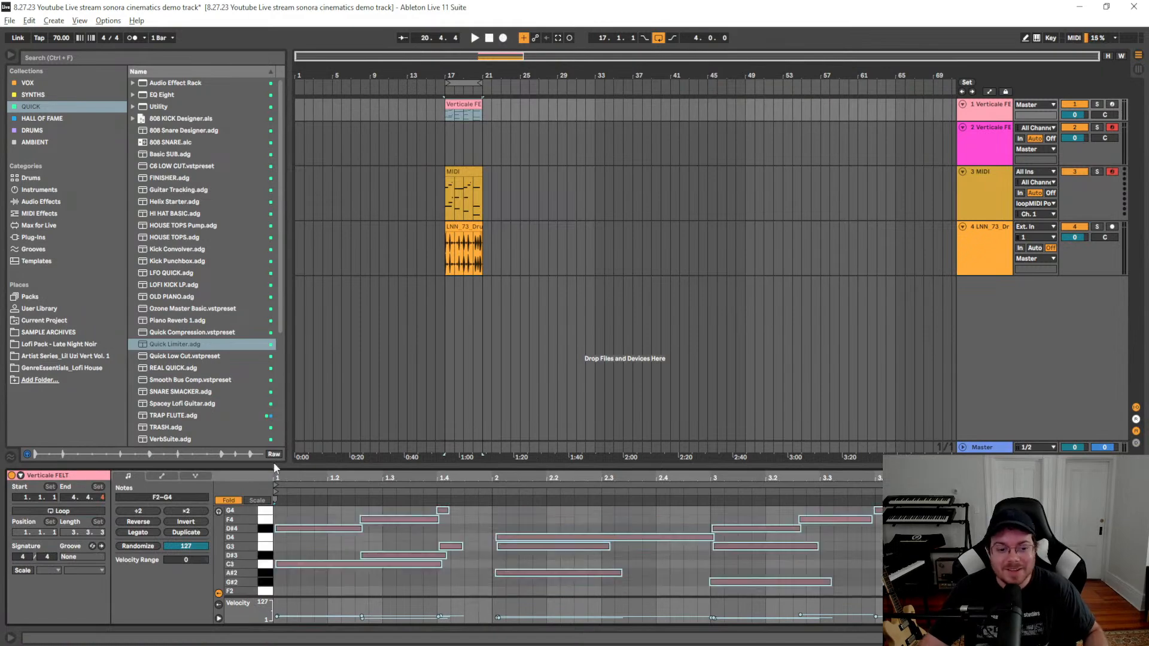
left_click_drag(345, 462, 345, 268)
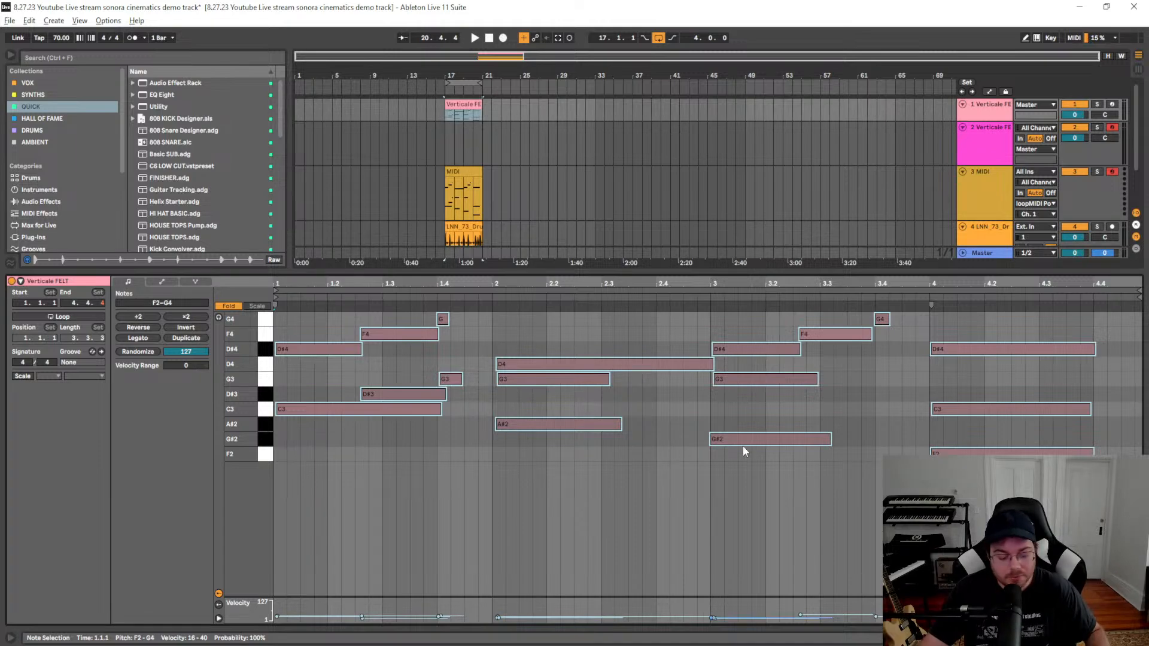
key("shift+Tab")
Record a bass part on track 2 and the MIDI track from bar 17 to 21
left_click(448, 142)
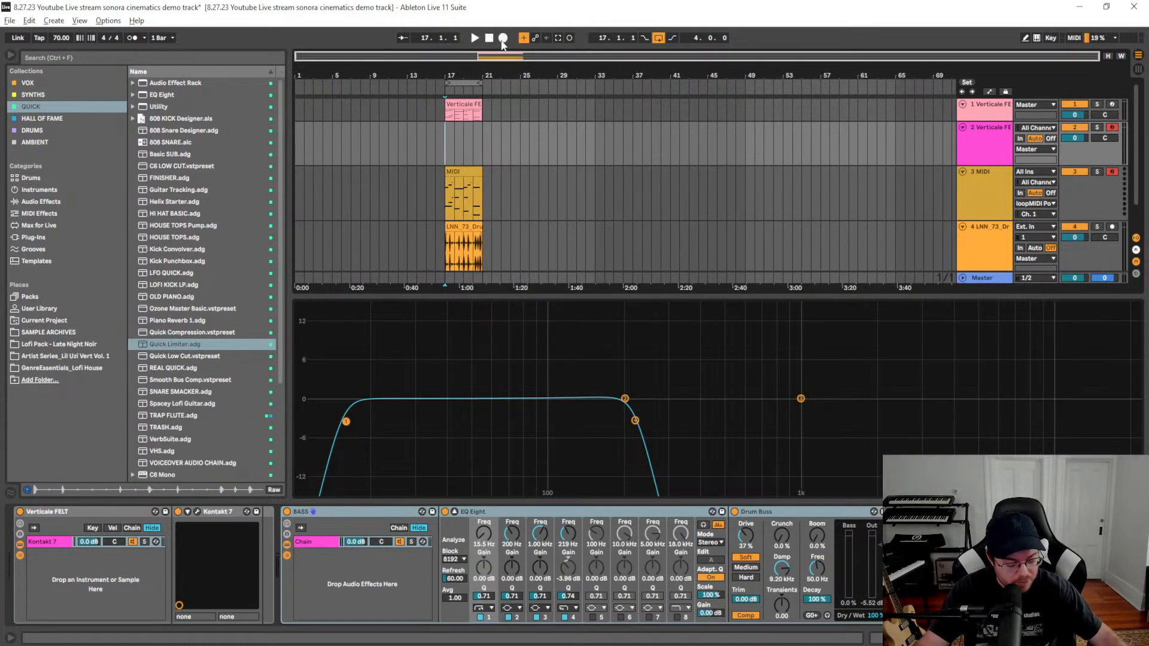
left_click(502, 38)
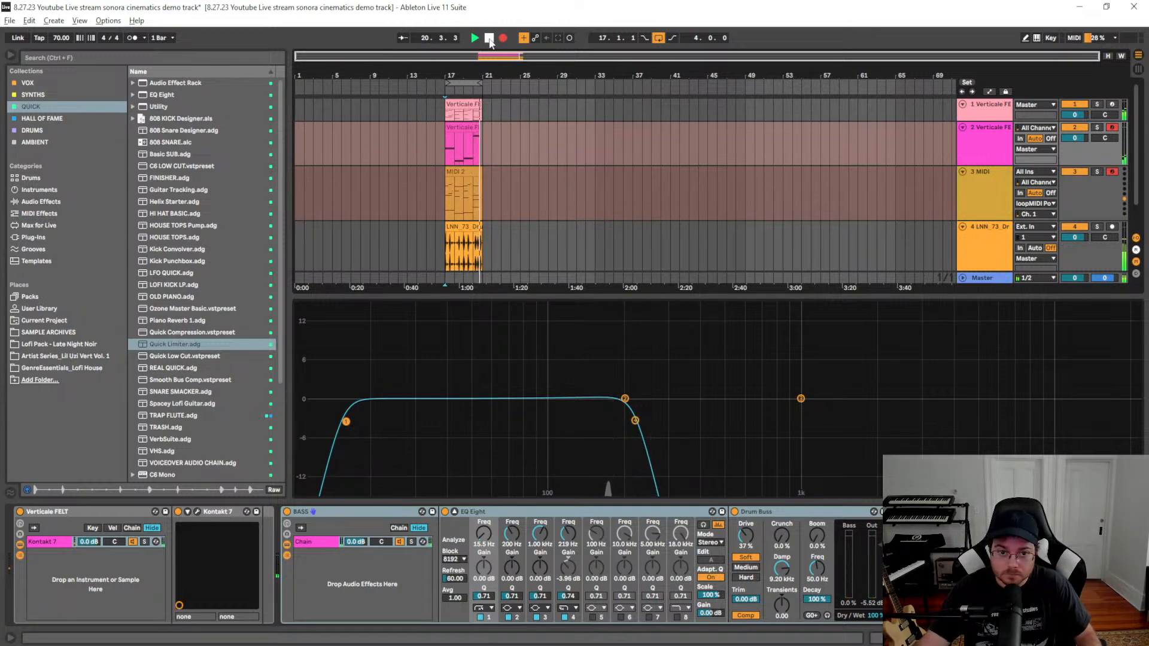
key("space")
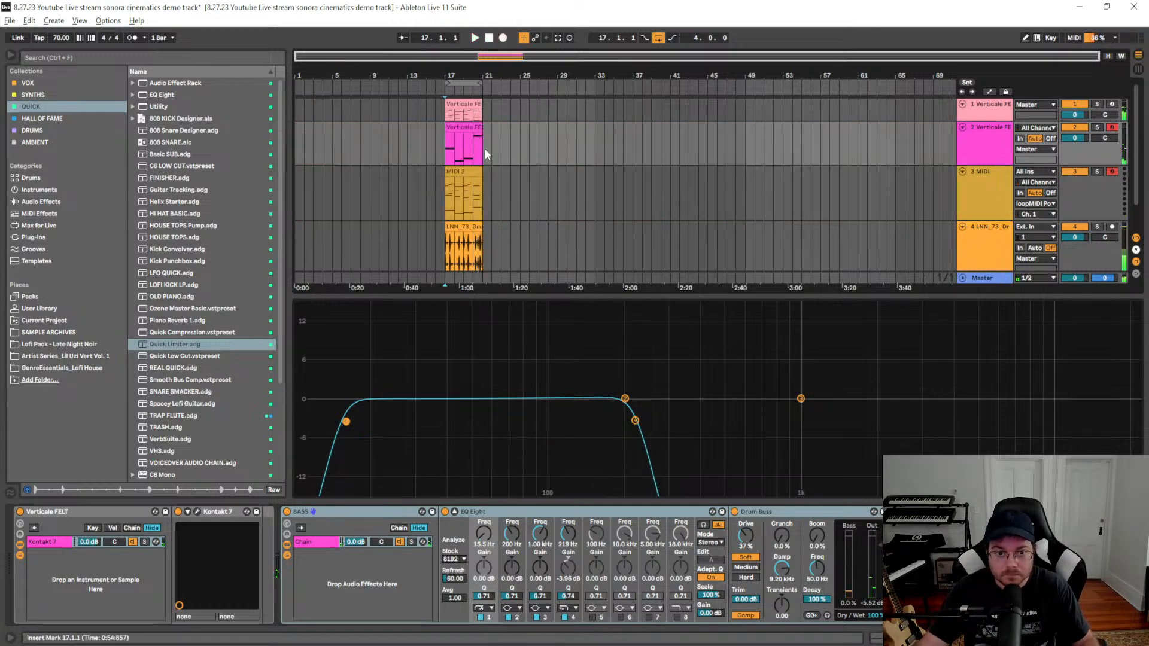
Quantize all notes of the new bass clip to the current grid, adjusting note starts and ends at 100%
double_click(468, 160)
left_click(446, 411)
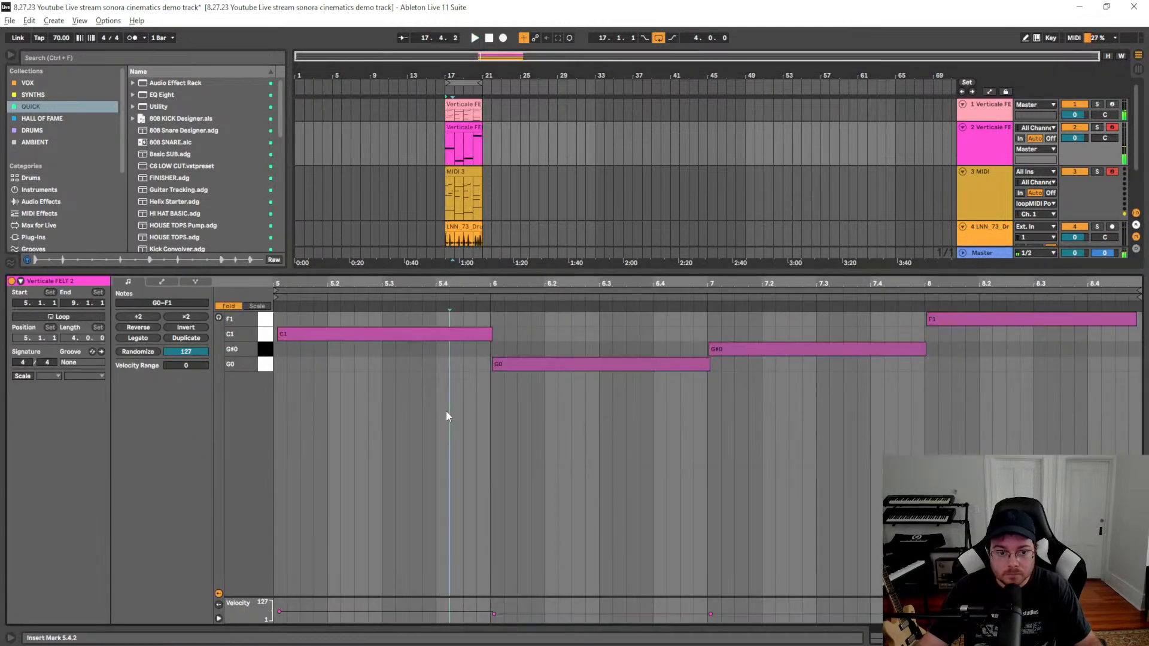
left_click(420, 333)
key("ctrl+a")
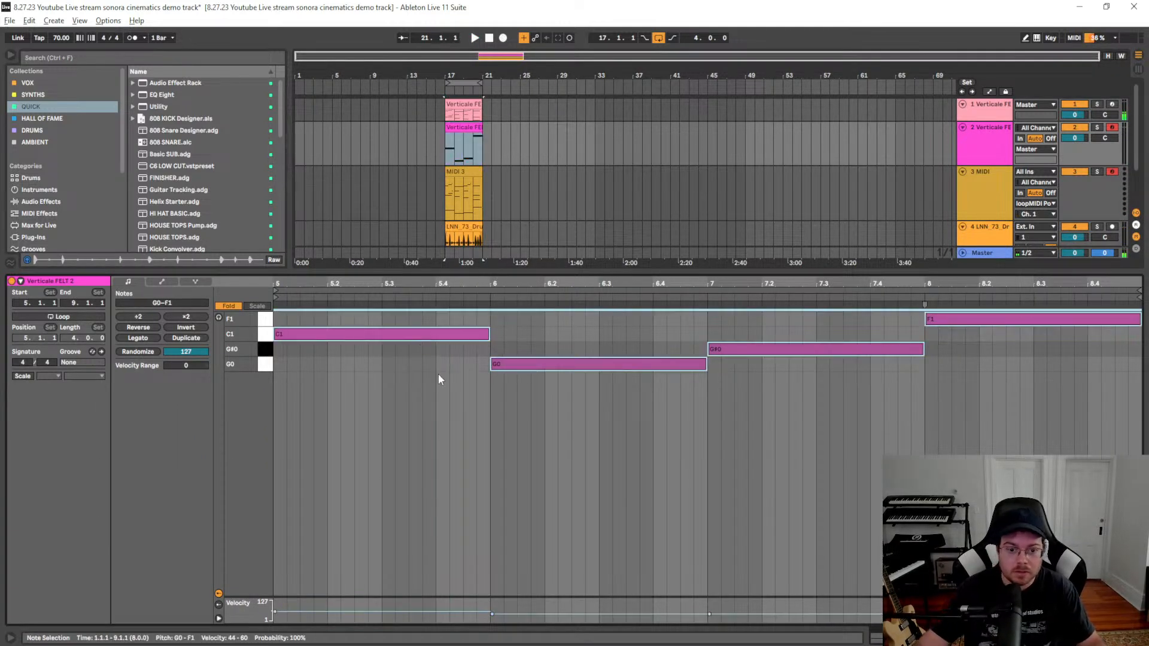
key("ctrl+shift+u")
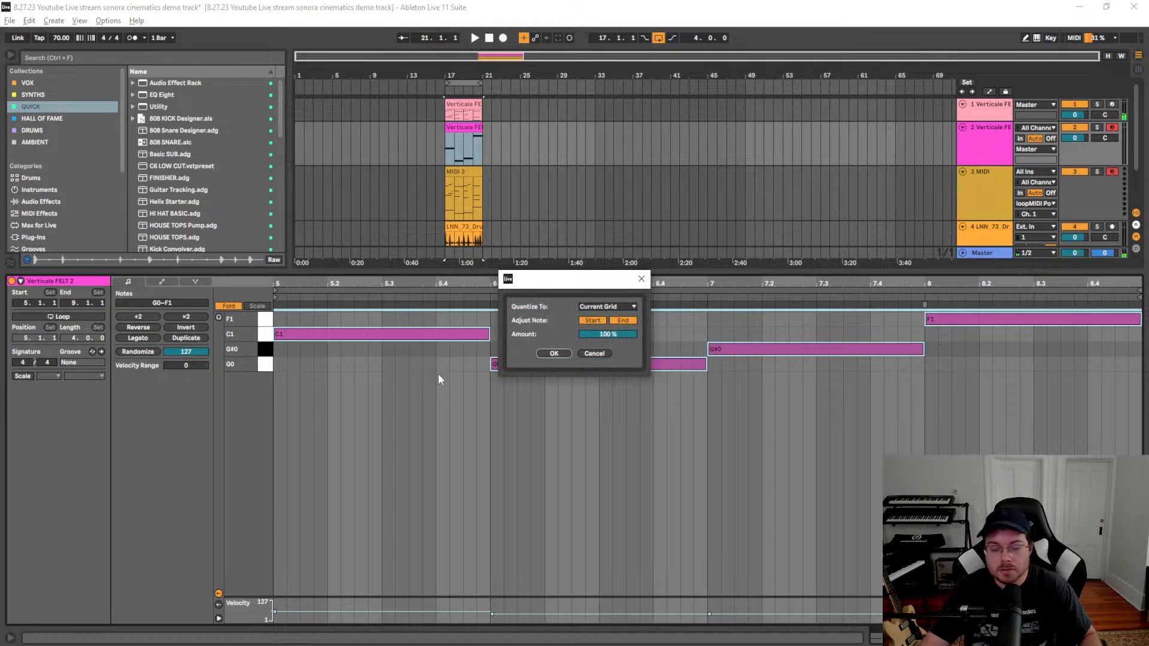
left_click_drag(580, 286, 537, 318)
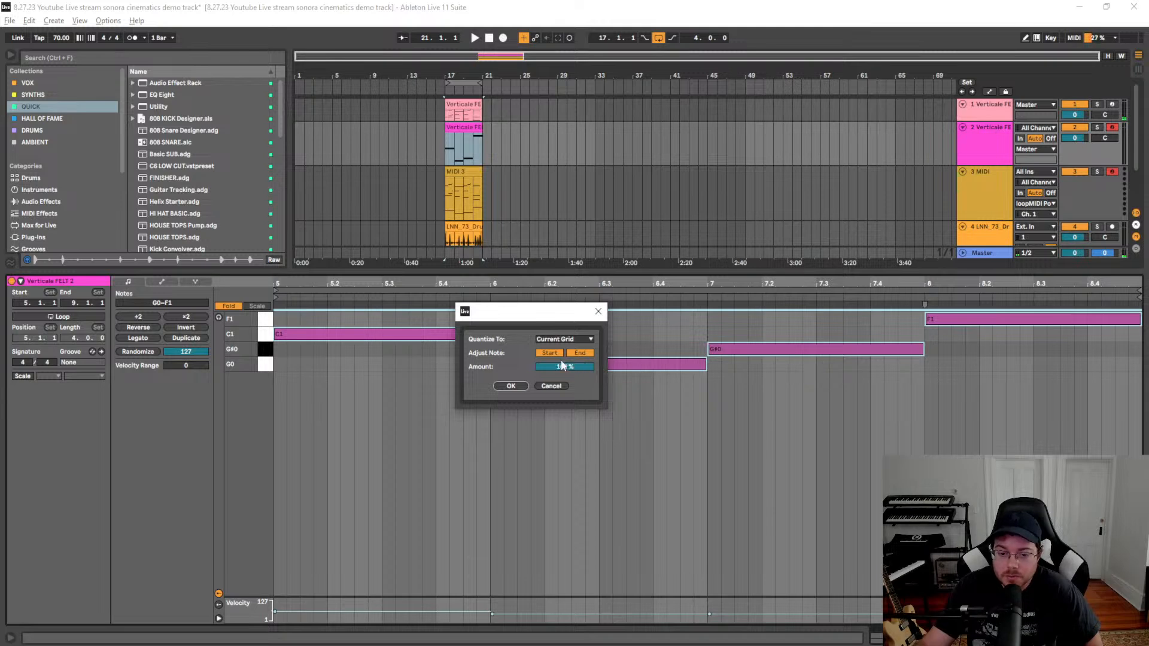
left_click(509, 386)
left_click(482, 386)
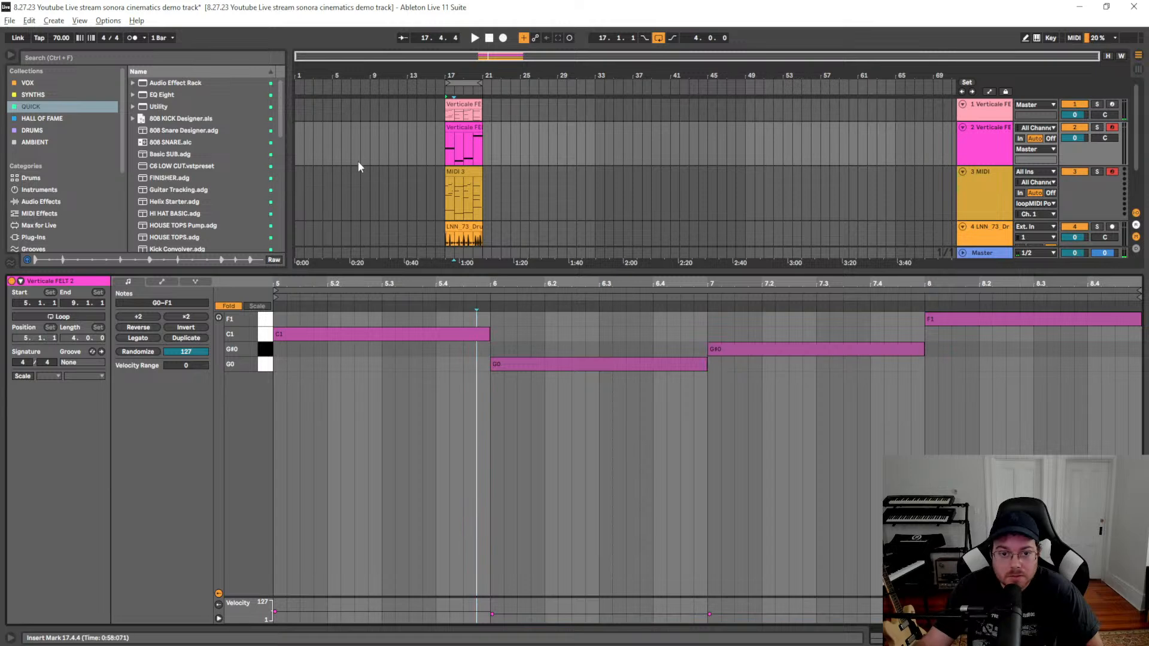
While playing the loop from bar 17, set track 2's volume to -0.8 dB and return the EQ Eight display to its device
left_click(445, 155)
key("space")
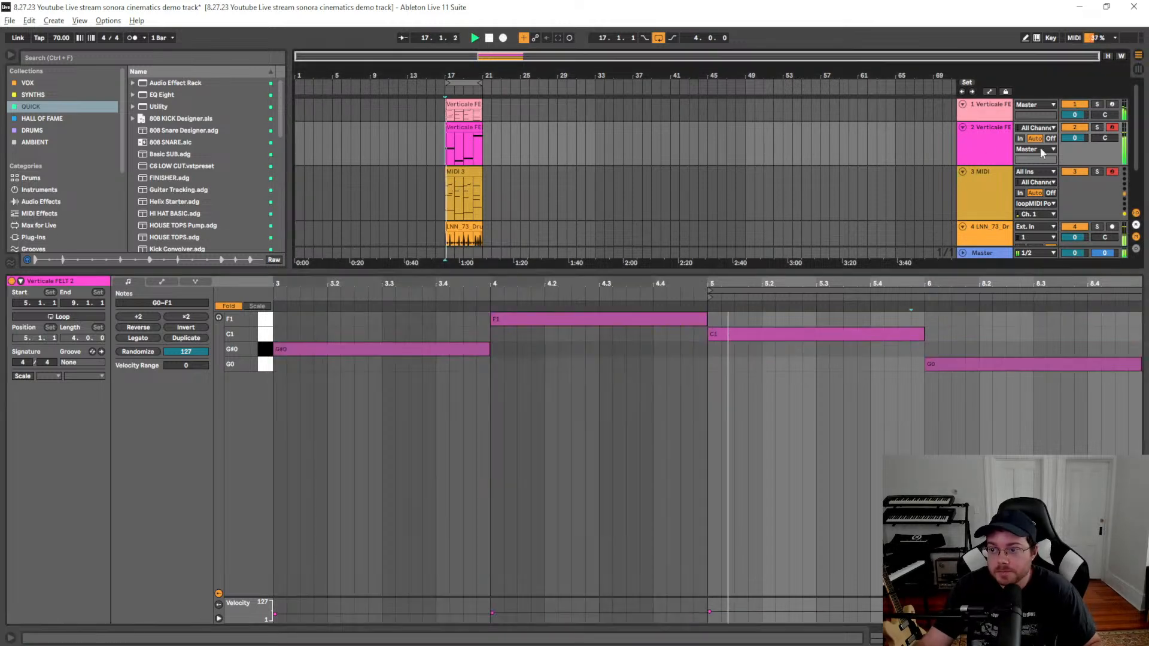
left_click_drag(1079, 138, 1079, 143)
key("shift+Tab")
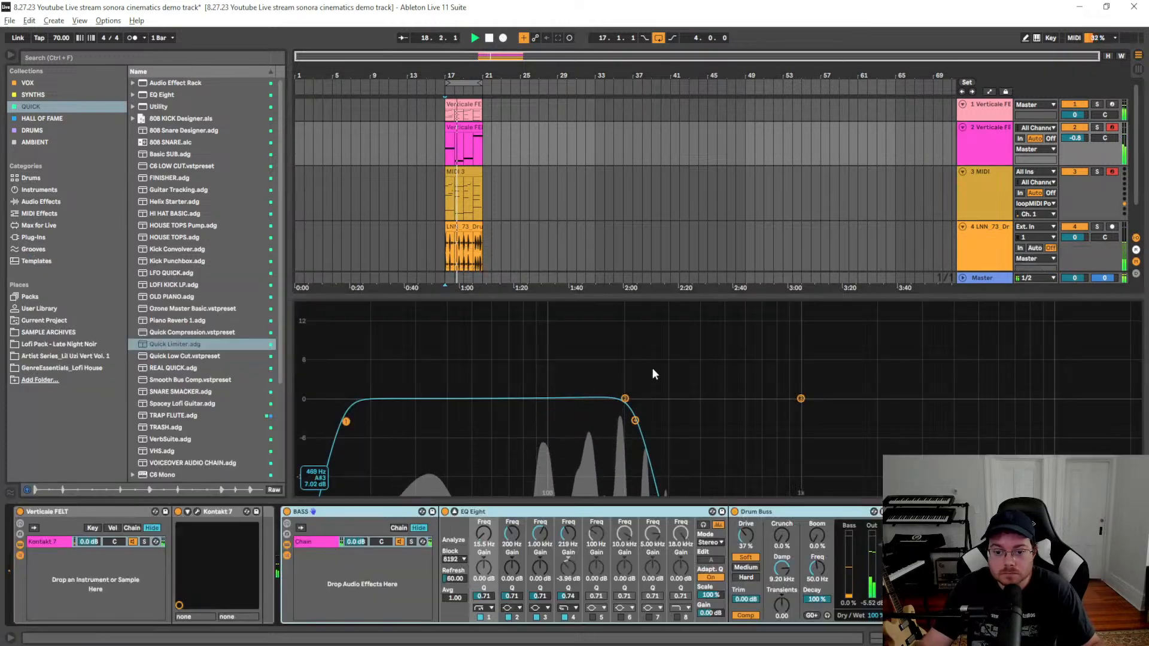
left_click(454, 512)
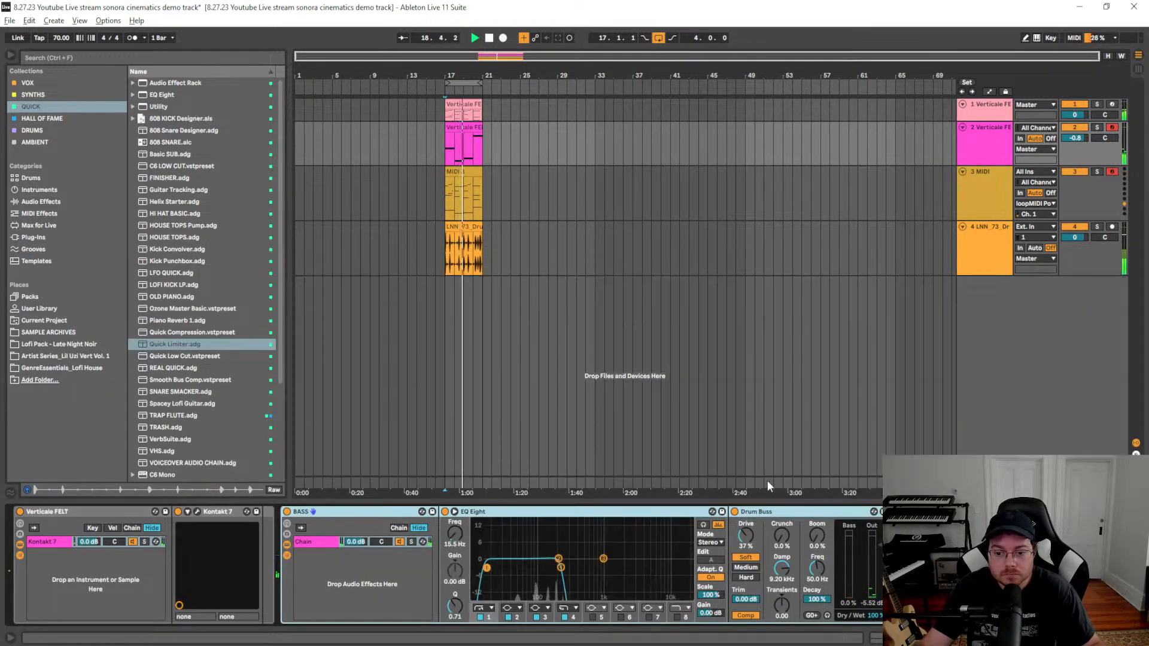
Lower track 2's volume to -1.2 dB during loop playback and stop the transport at bar 17
left_click(998, 145)
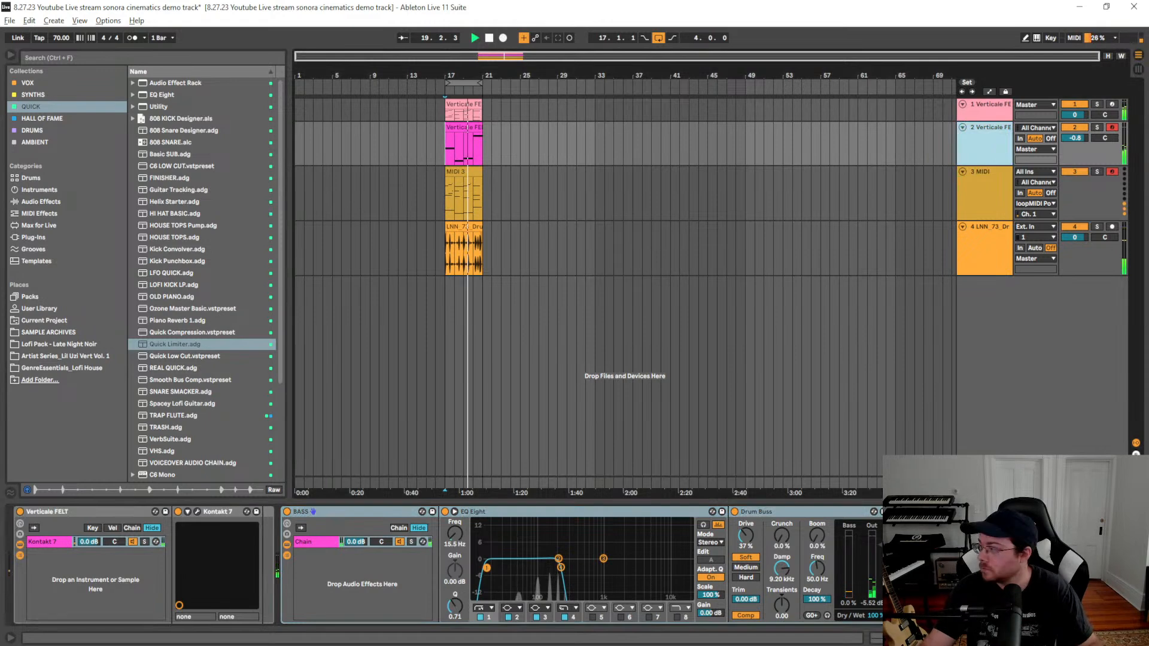
key("alt+Tab")
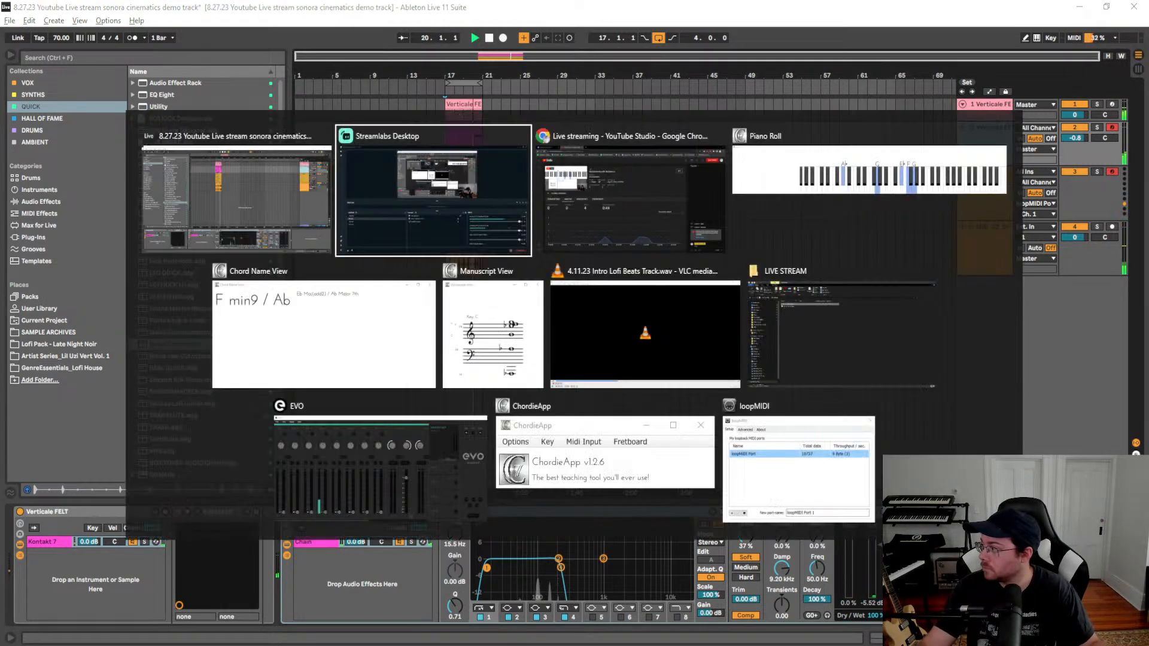
left_click(632, 207)
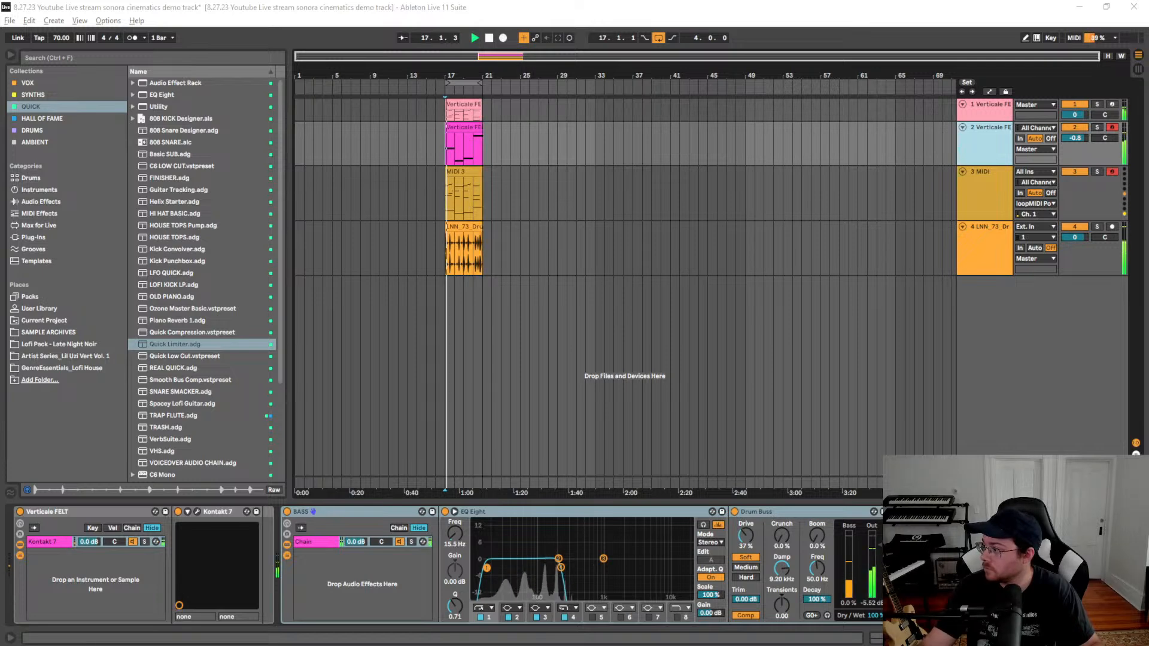
left_click(446, 158)
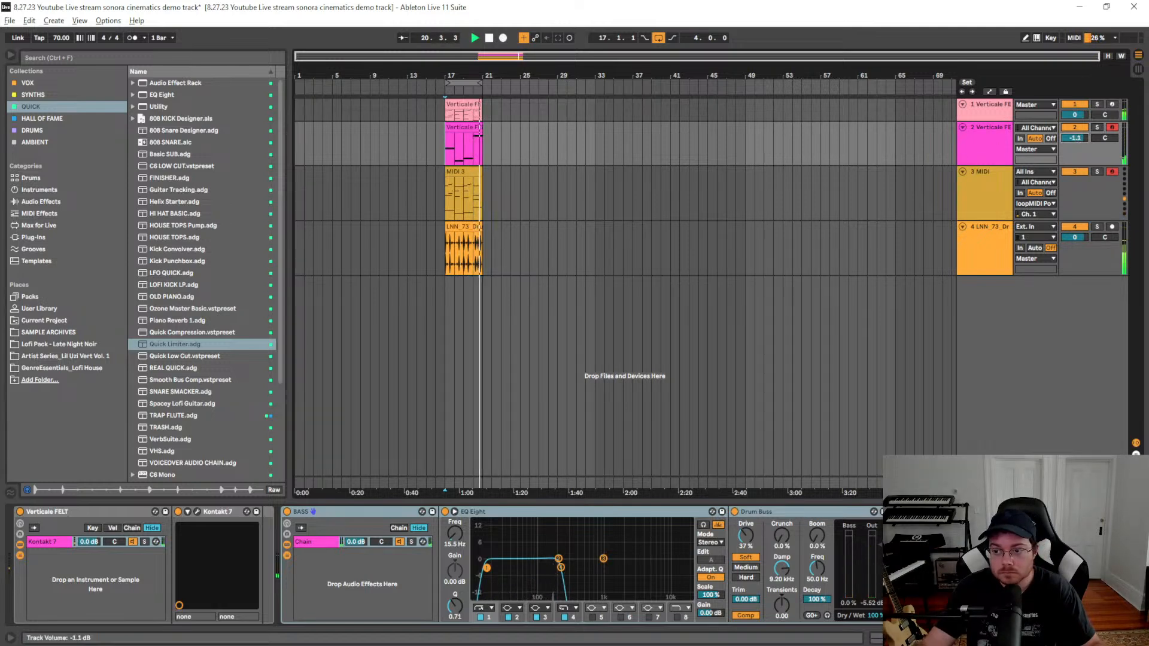
key("space")
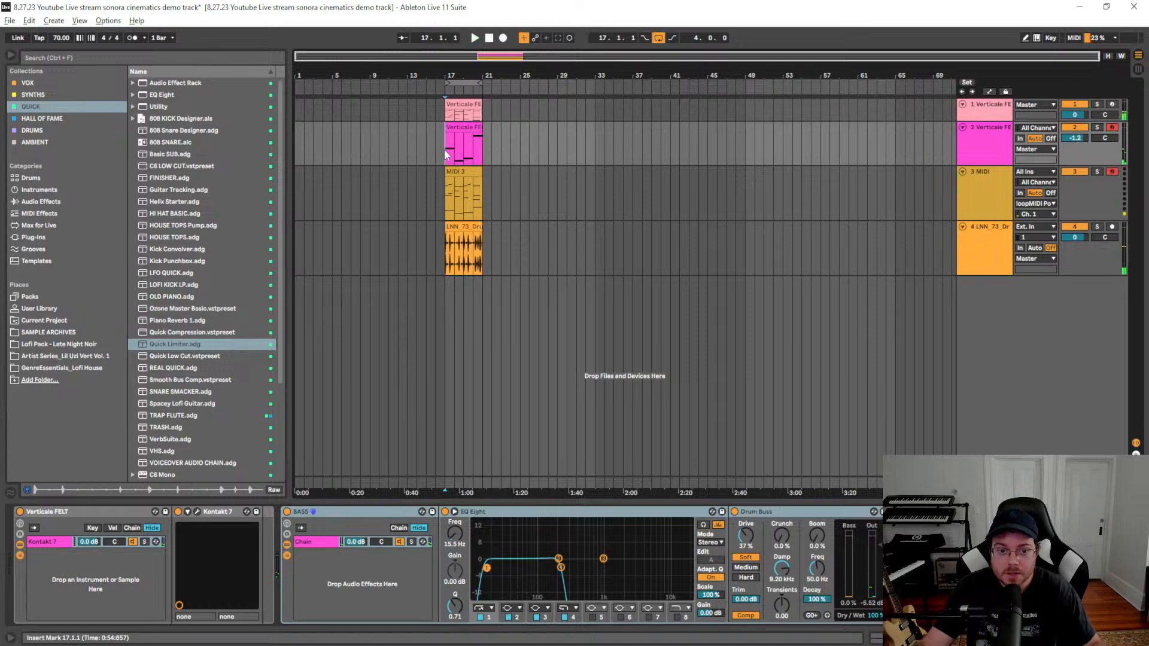
Collapse track 2's BASS effect rack and disarm both track 2 and the MIDI track 3 from recording
double_click(353, 514)
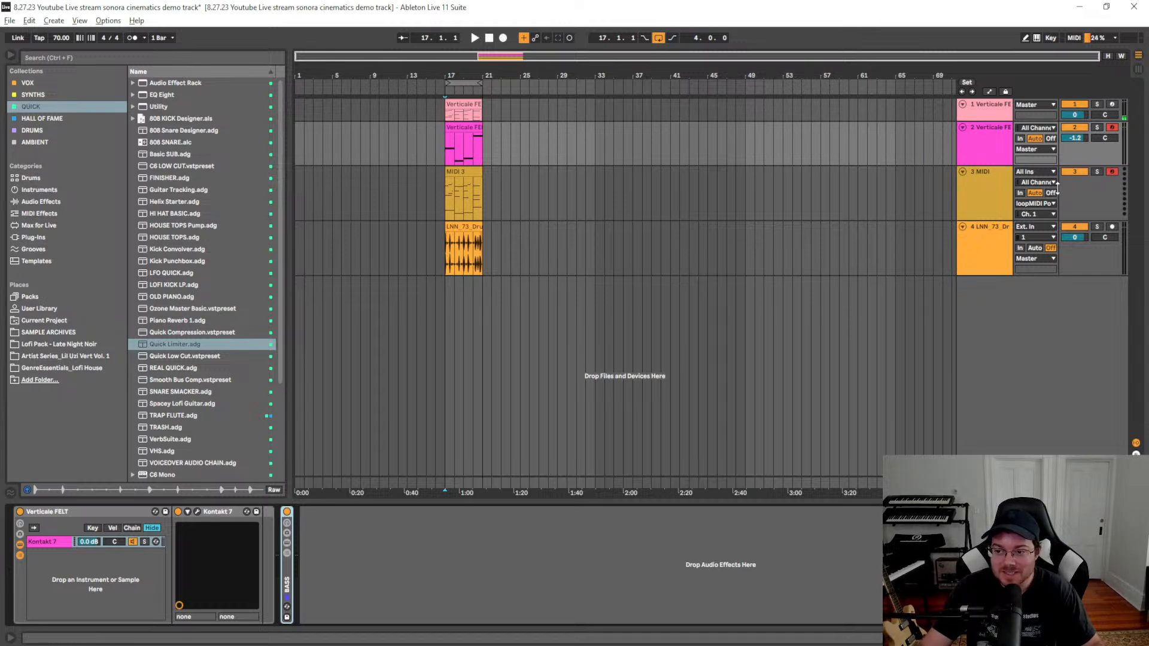
left_click(1112, 127)
left_click(1112, 172)
left_click(986, 151)
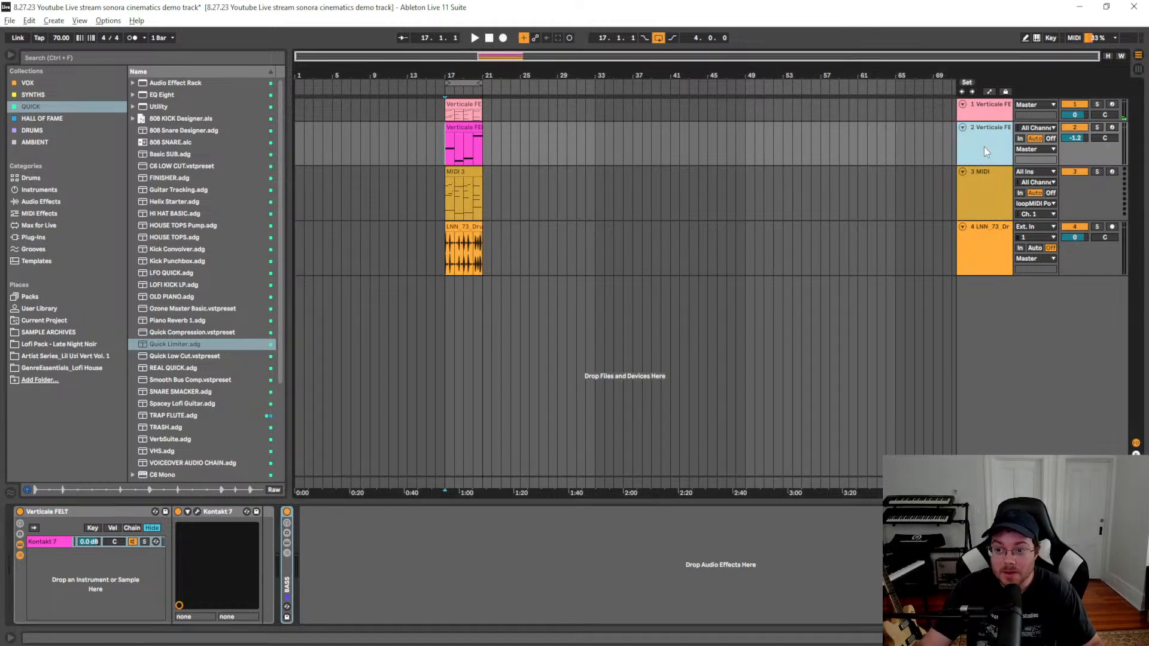
Make track 1 slightly taller and insert a new MIDI track directly below it
left_click(986, 114)
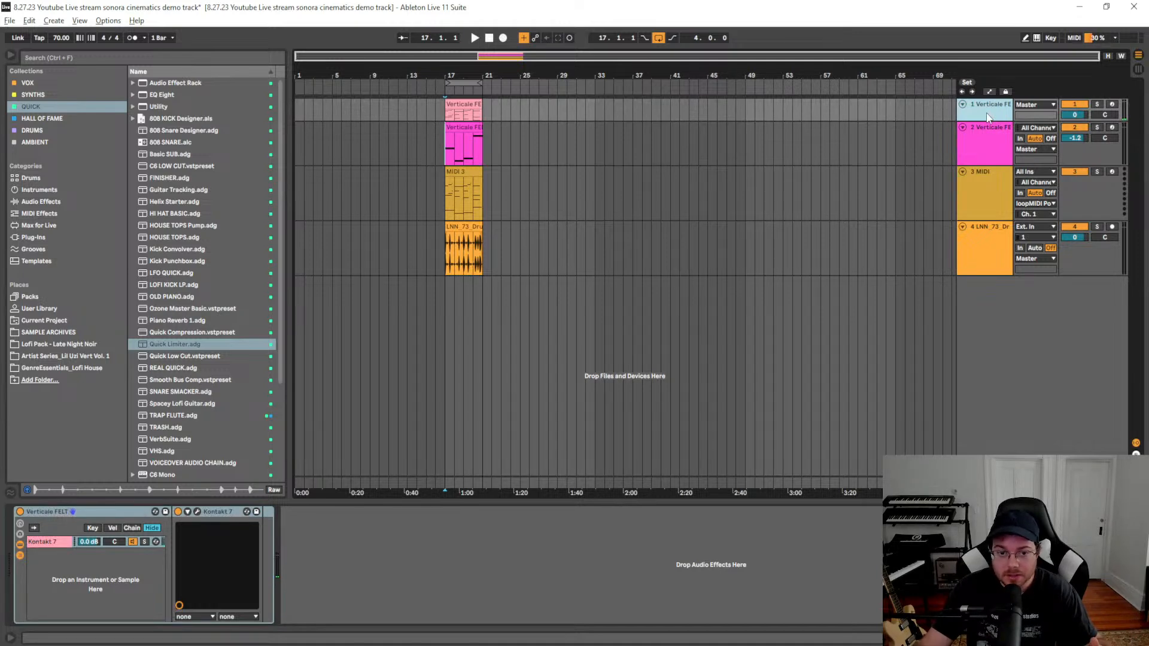
left_click_drag(987, 122, 986, 127)
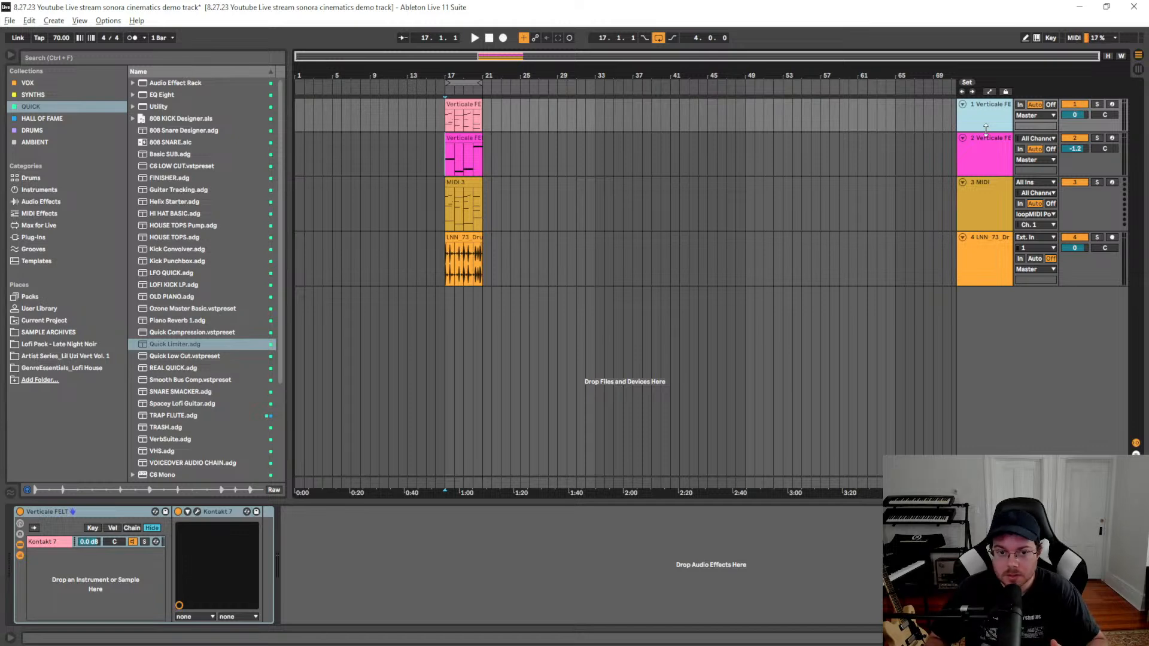
left_click(463, 120)
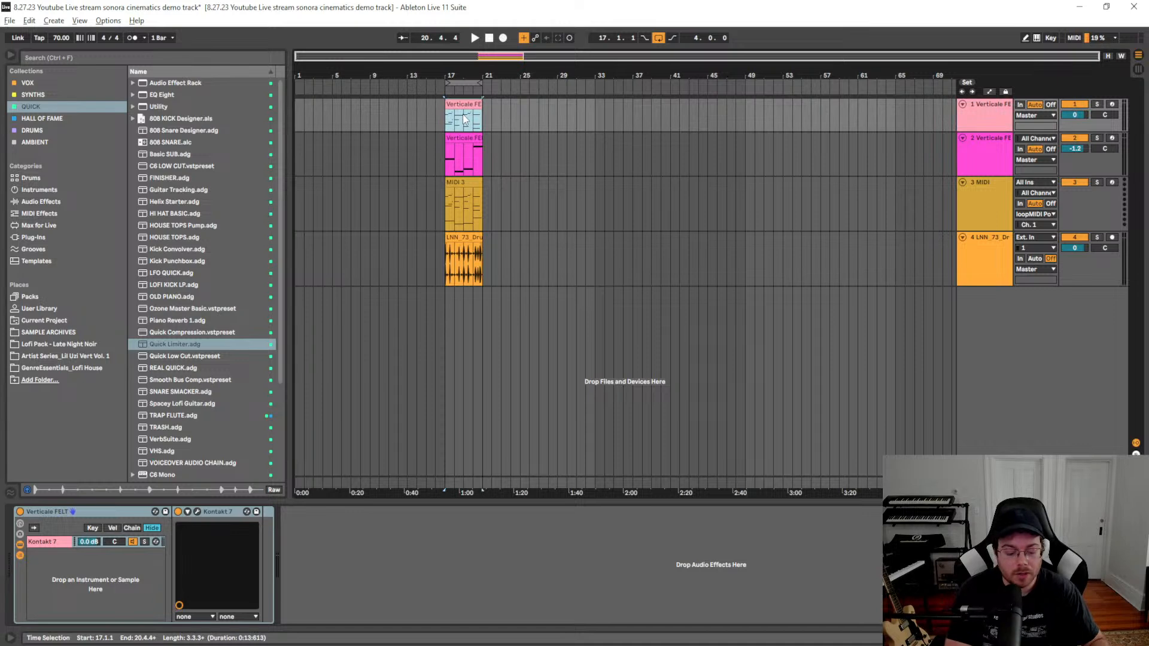
left_click(460, 107)
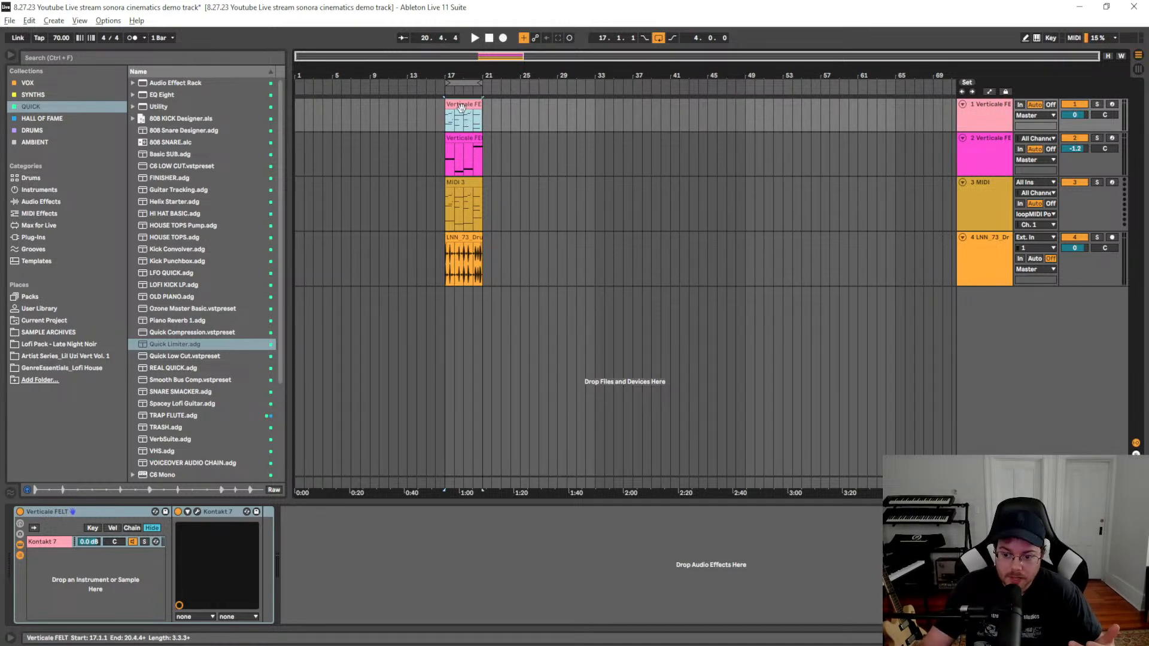
left_click(982, 121)
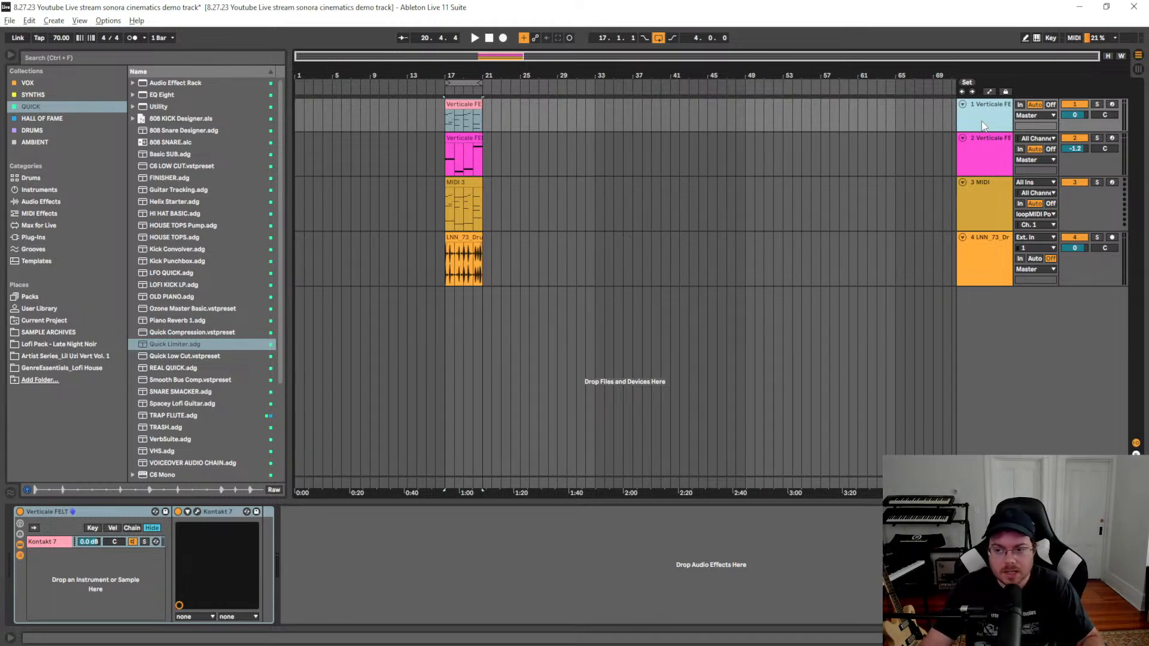
key("ctrl+shift+t")
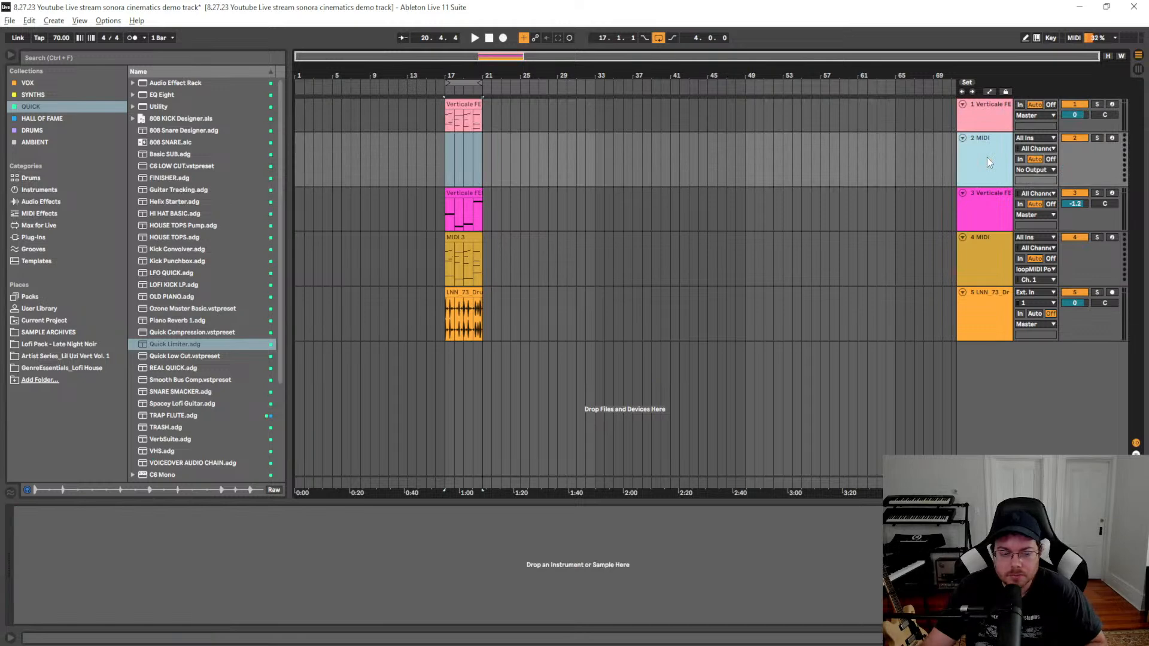
Load an empty Instrument Rack onto the new track 2 and copy track 1's Verticale FELT rack into it
left_click(62, 192)
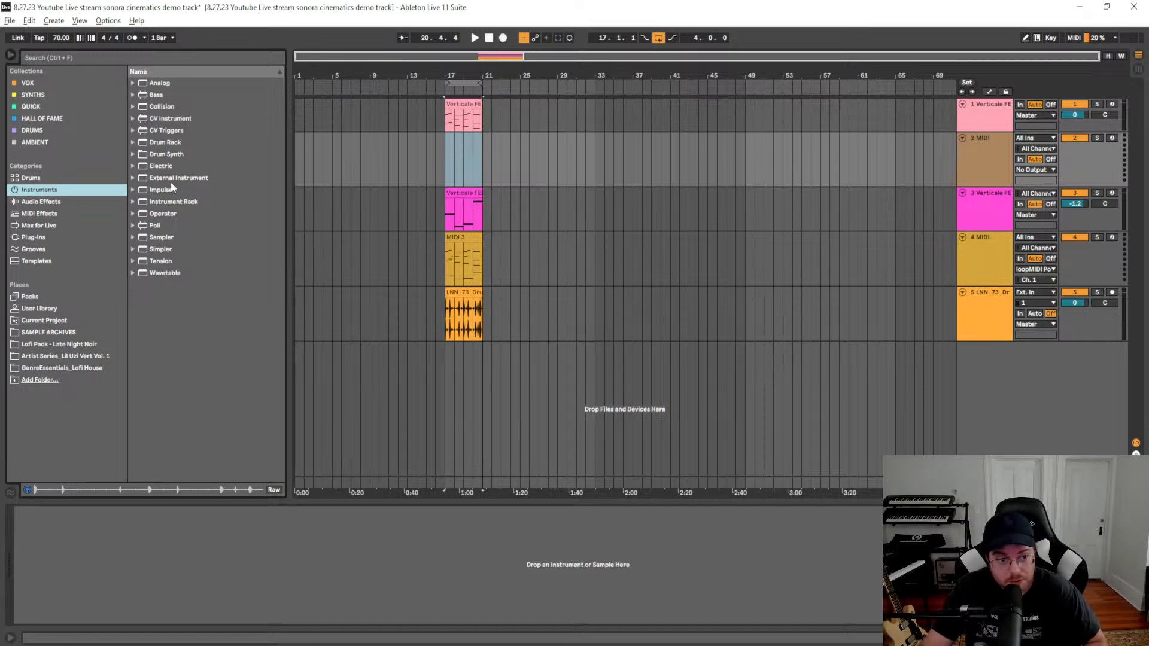
double_click(173, 202)
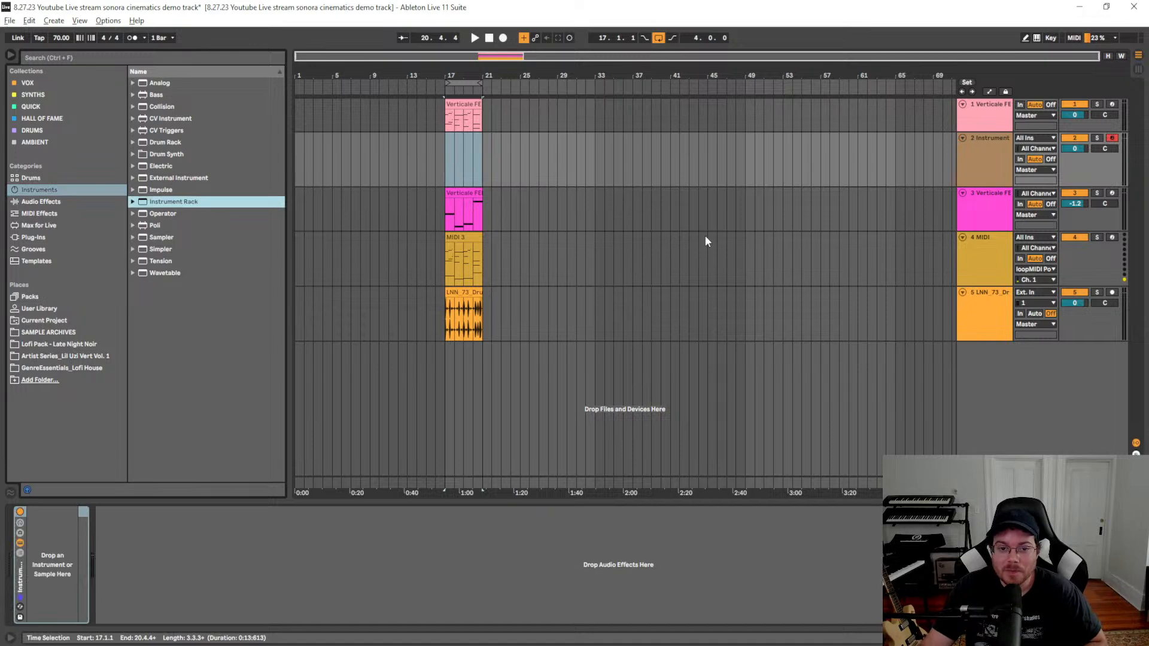
left_click(466, 117)
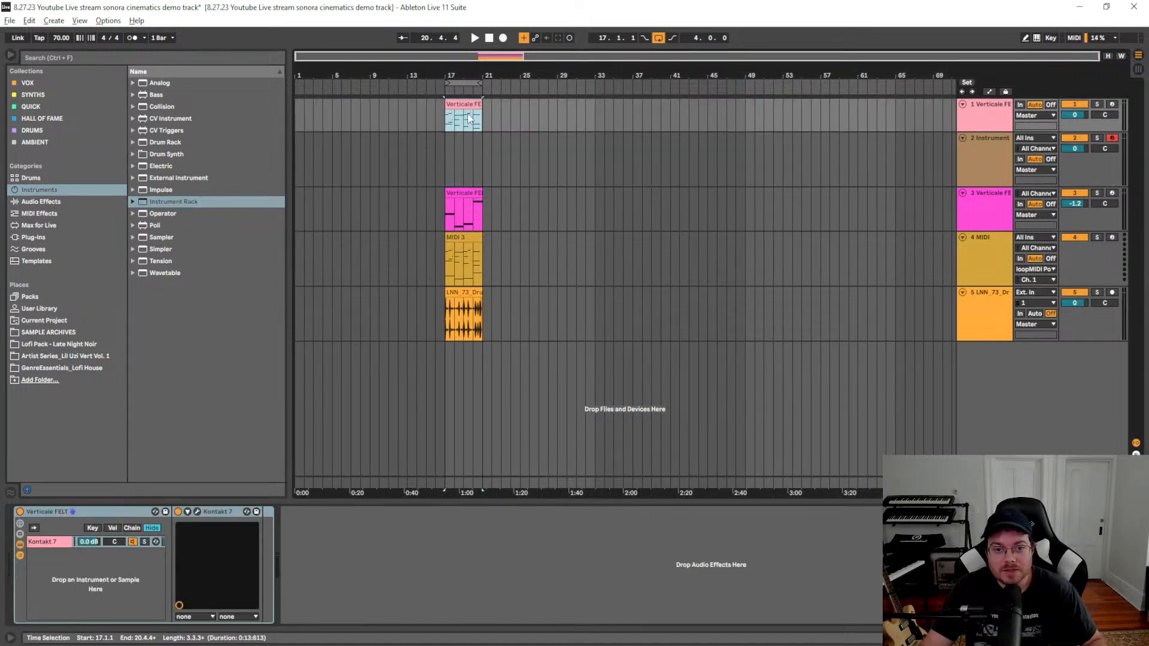
left_click(986, 118)
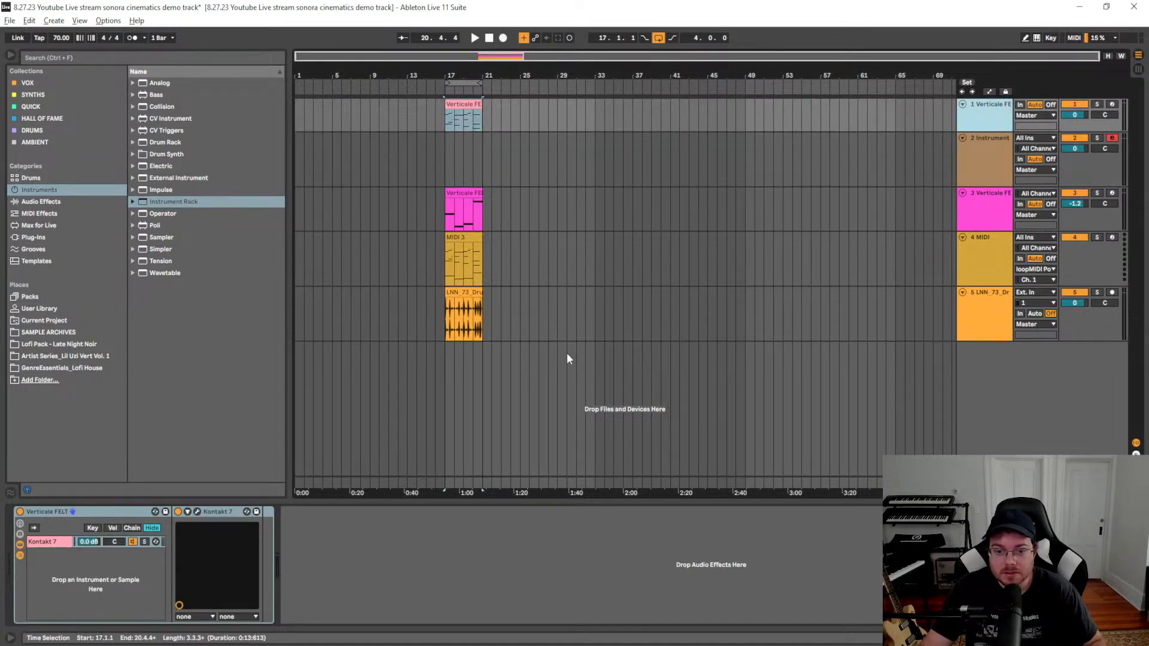
left_click(94, 511)
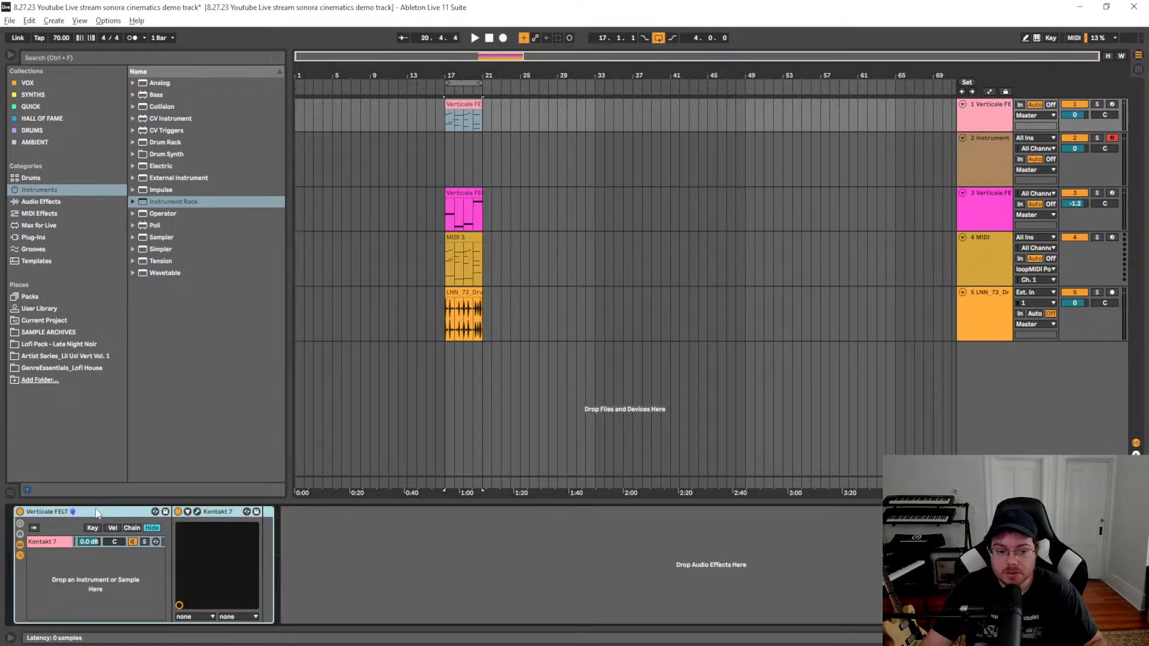
left_click_drag(95, 514, 979, 169)
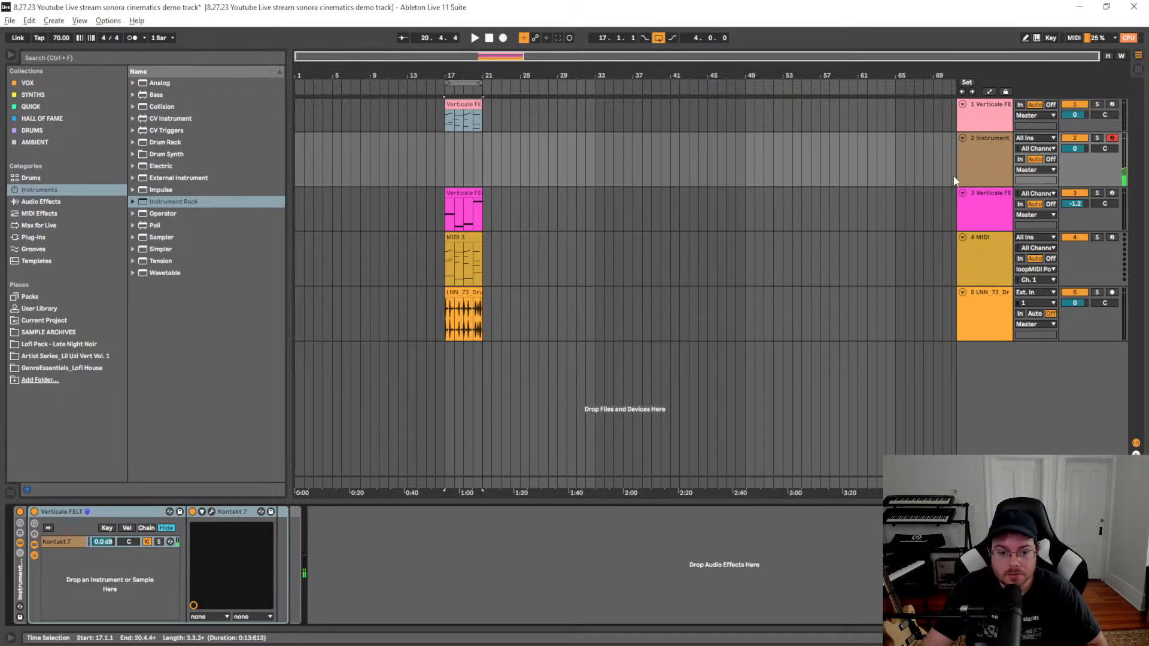
left_click(973, 171)
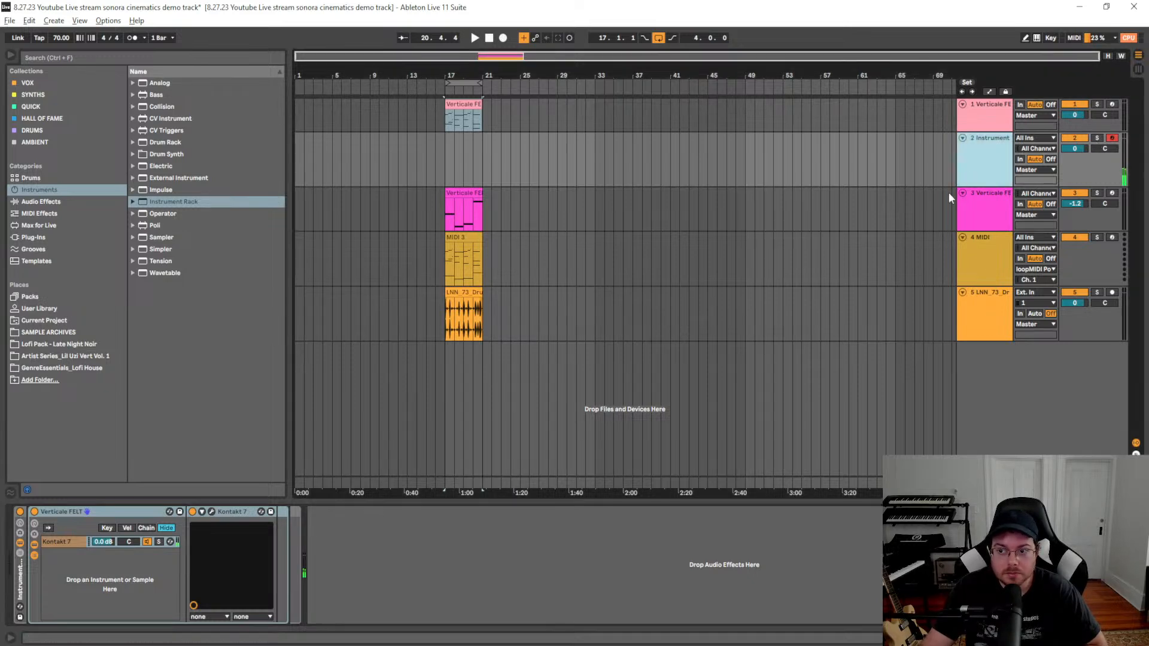
In track 2's Kontakt 7, filter the library by the Sonora Cinematic brand and load the Verticale - Natural preset
left_click(86, 544)
left_click(212, 511)
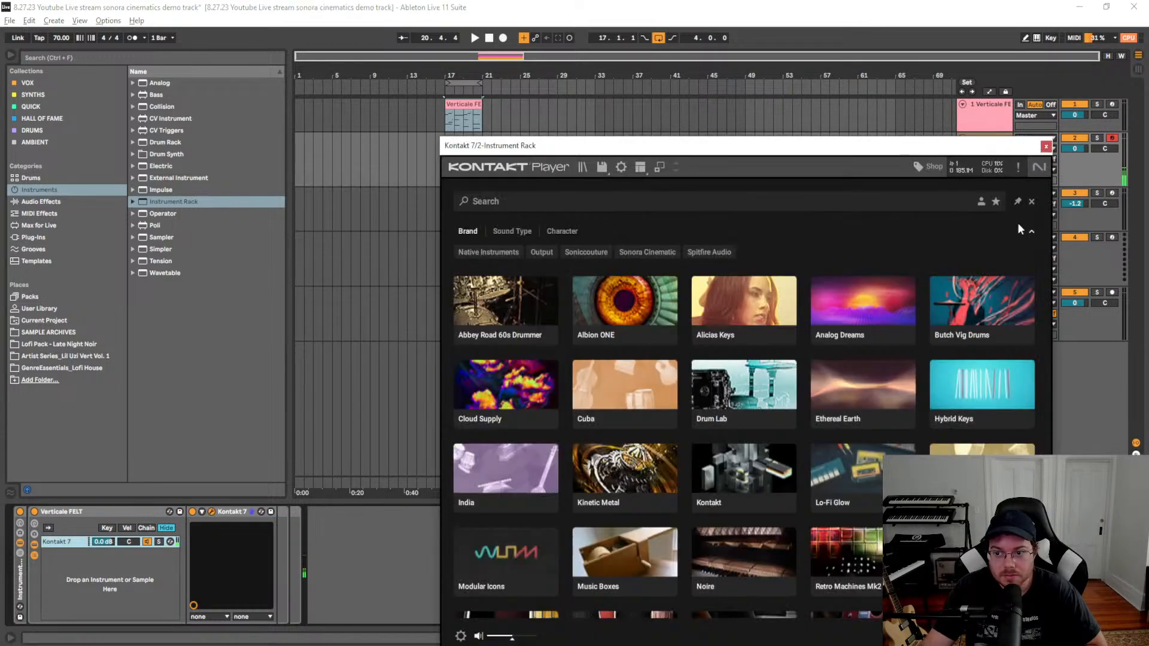
left_click_drag(802, 146, 581, 85)
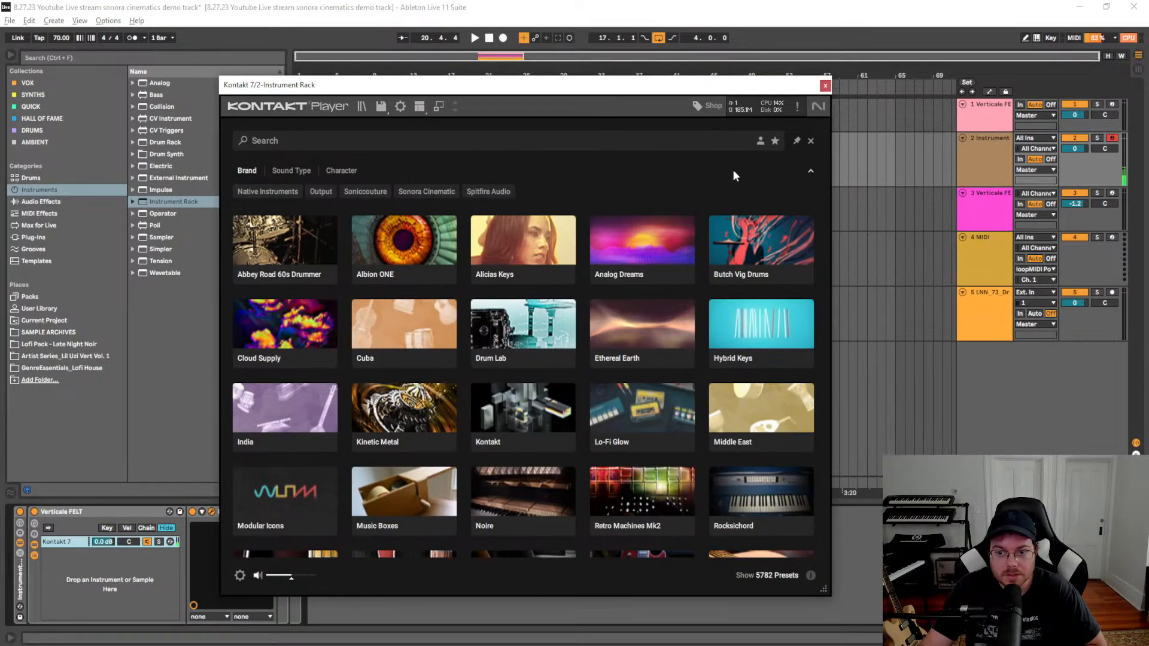
left_click(810, 170)
scroll(763, 492, "down", 1)
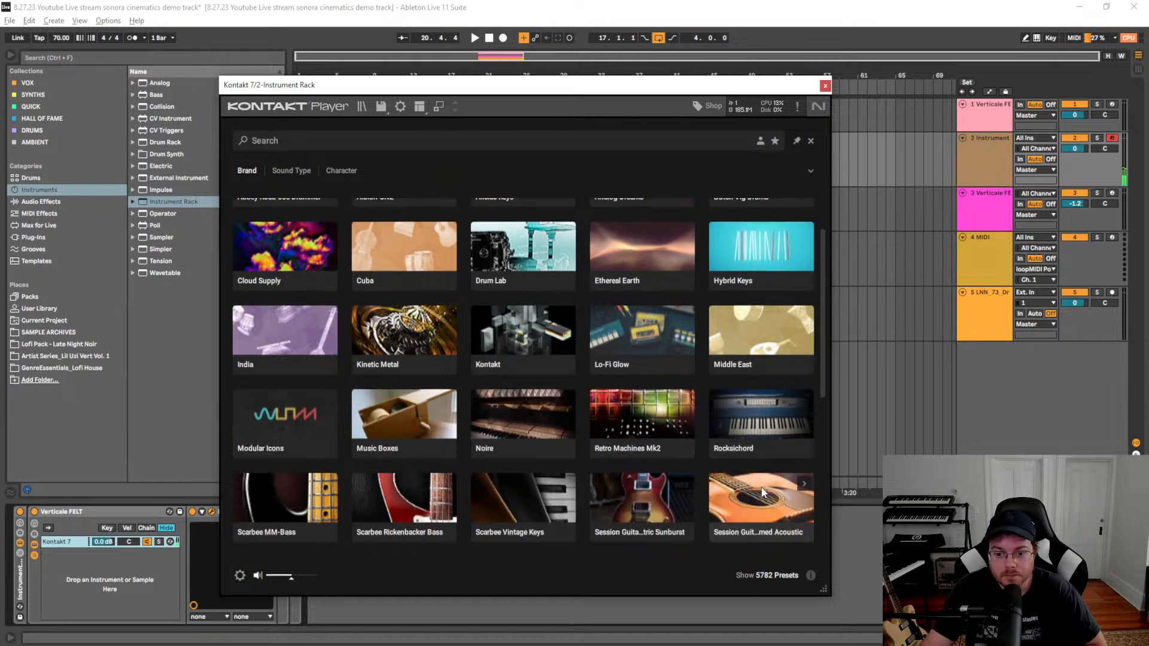
scroll(631, 395, "down", 1)
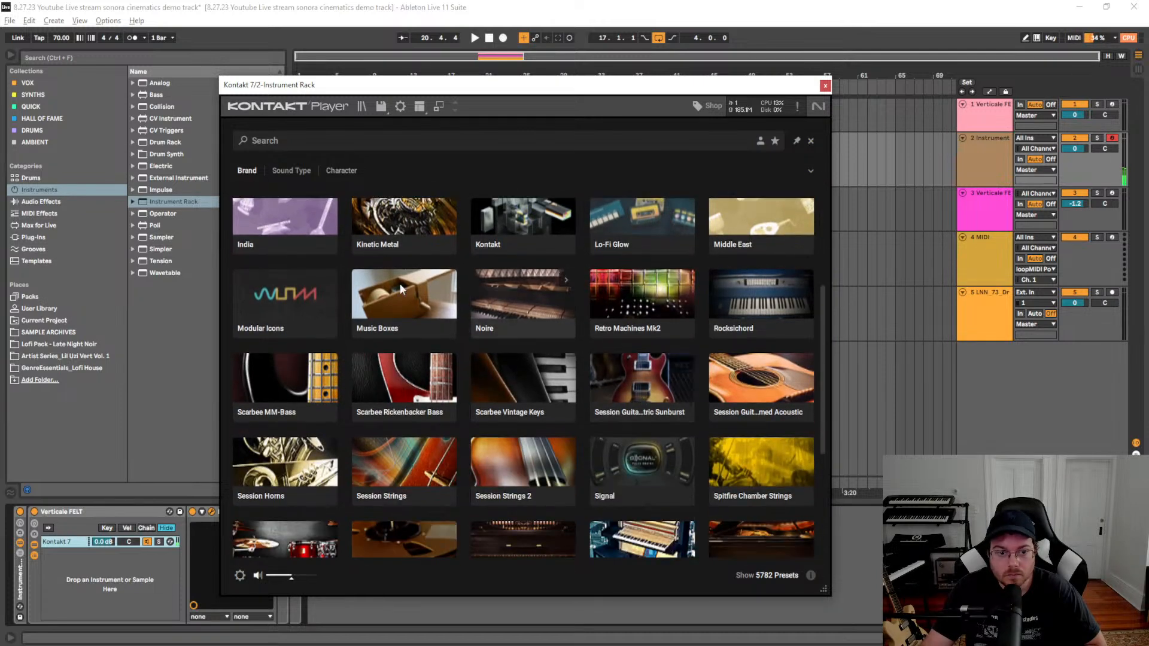
scroll(418, 288, "up", 1)
scroll(299, 182, "up", 1)
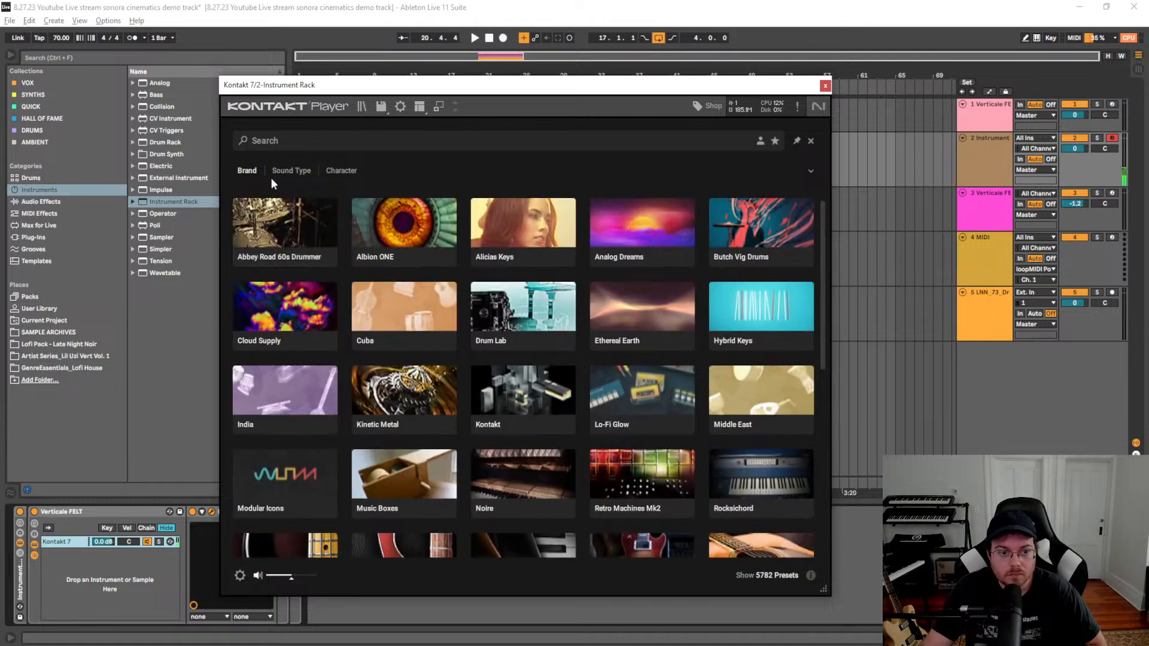
scroll(277, 187, "up", 1)
left_click(426, 192)
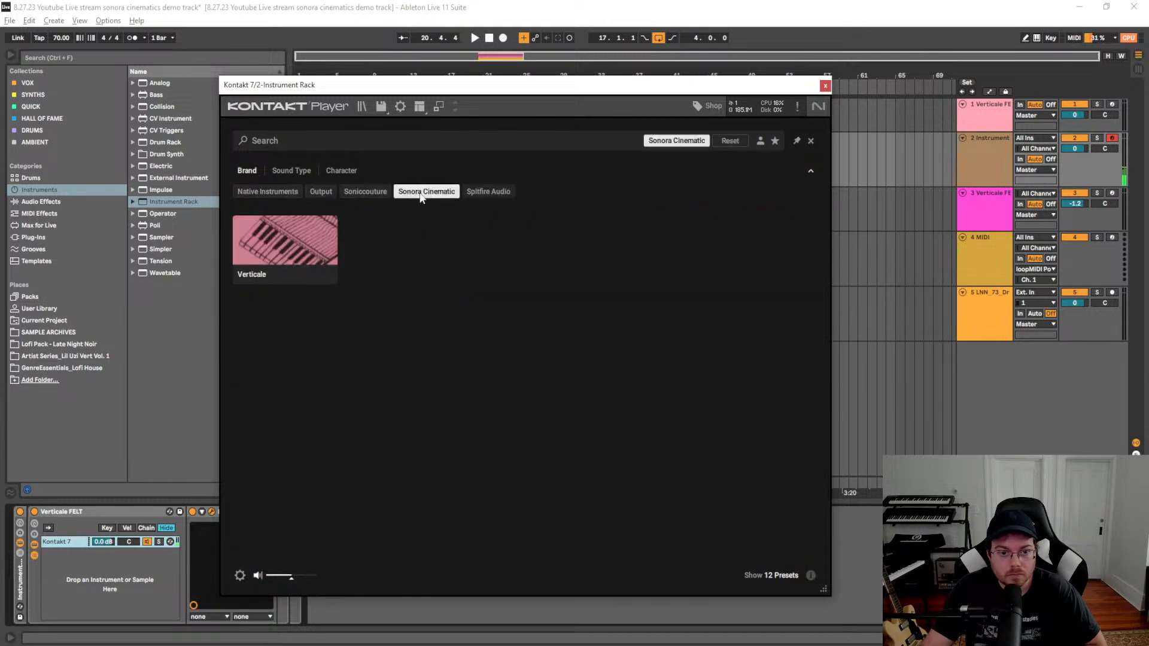
left_click(302, 254)
double_click(741, 270)
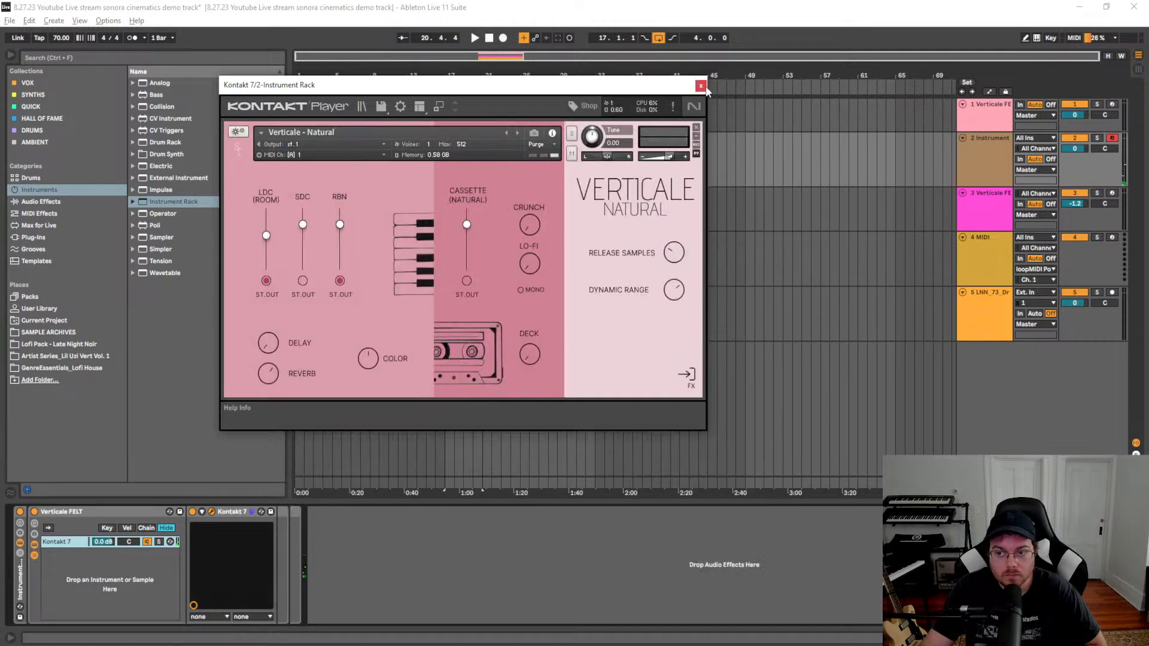
left_click(700, 86)
Show the chain list of track 2's outer Instrument Rack and select its Verticale FELT chain
left_click(995, 126)
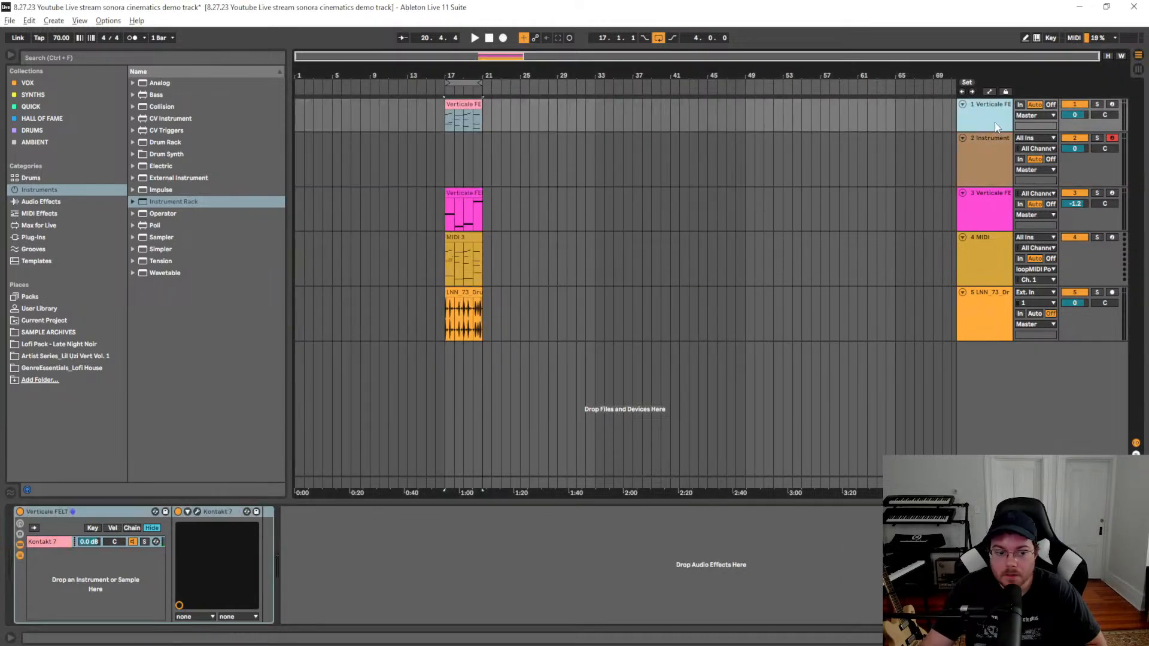
left_click(996, 133)
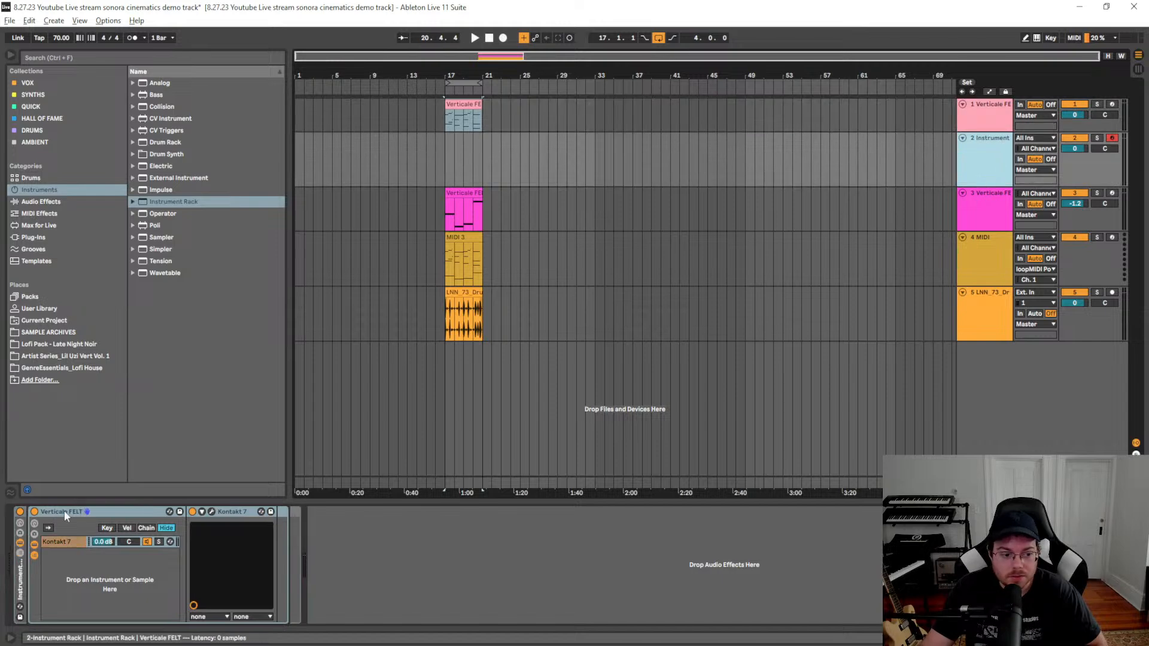
left_click(21, 550)
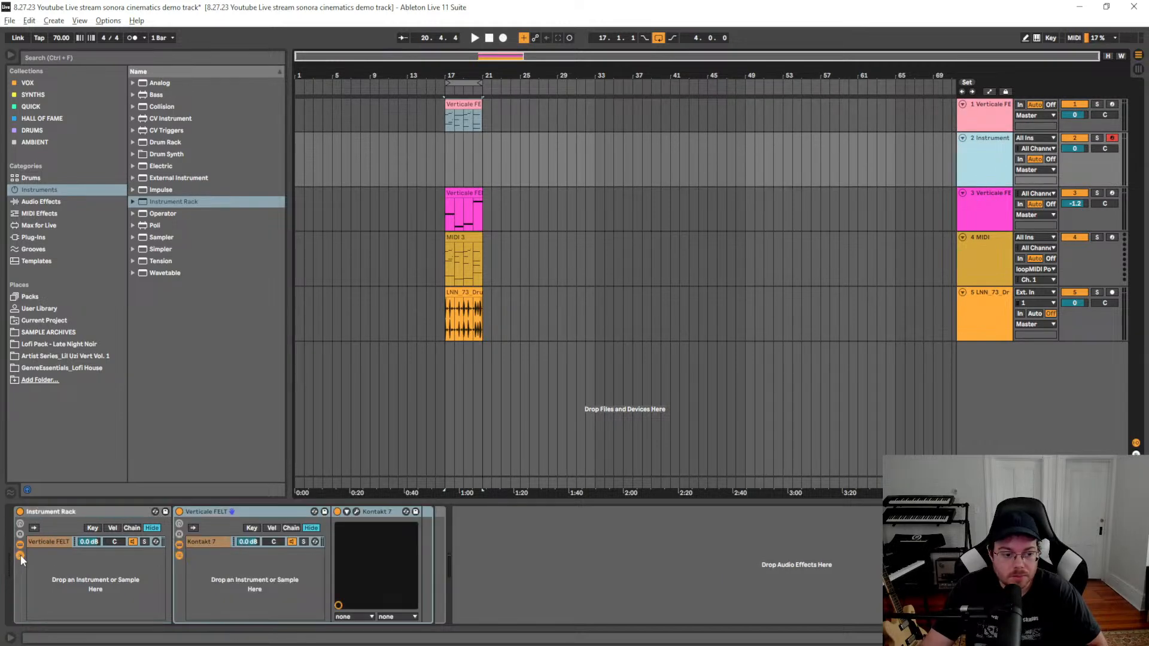
left_click(89, 575)
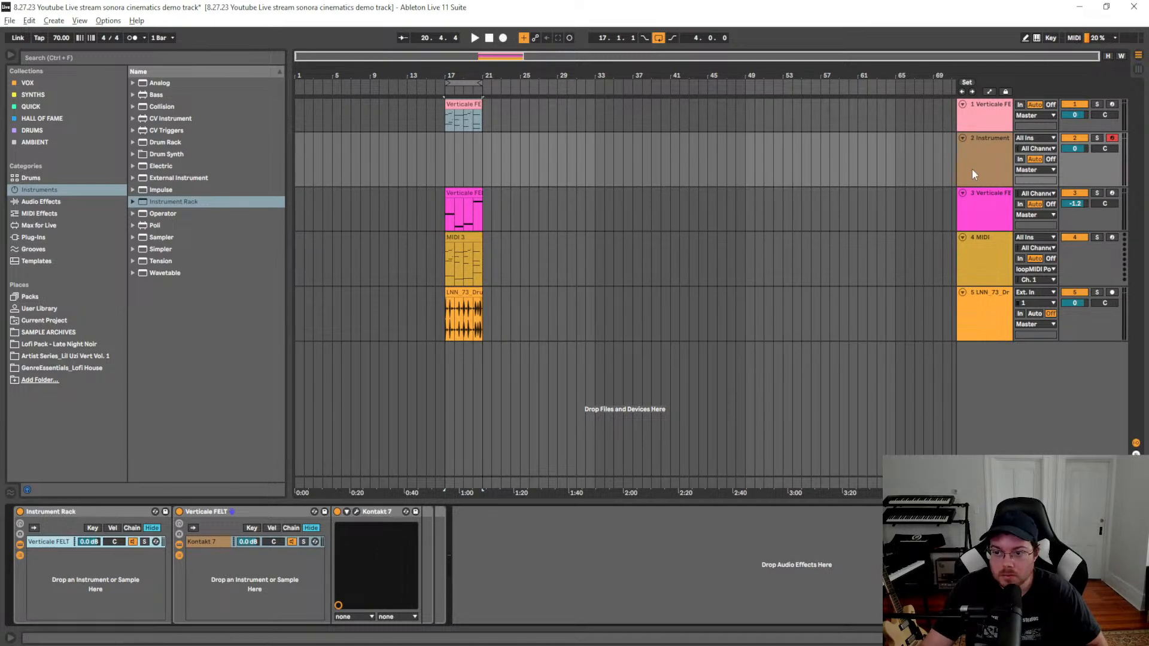
Add Keys_TheClassic.adg from the Inspirations folder in SAMPLE ARCHIVES as a second chain in track 2's Instrument Rack
left_click(67, 333)
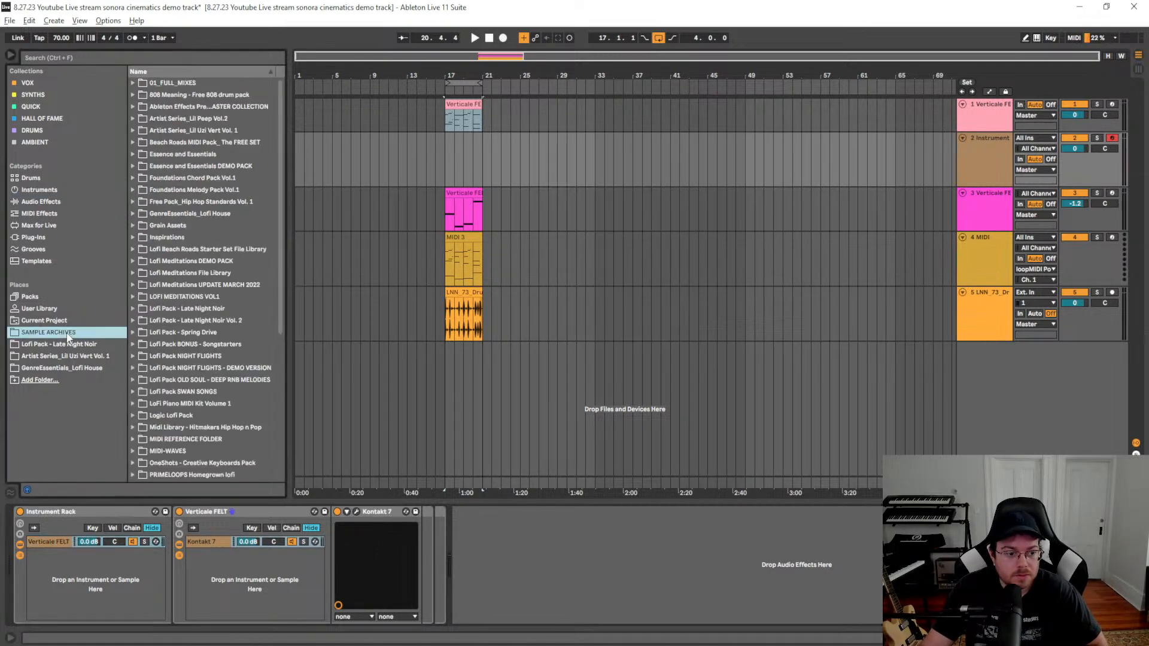
scroll(269, 311, "down", 3)
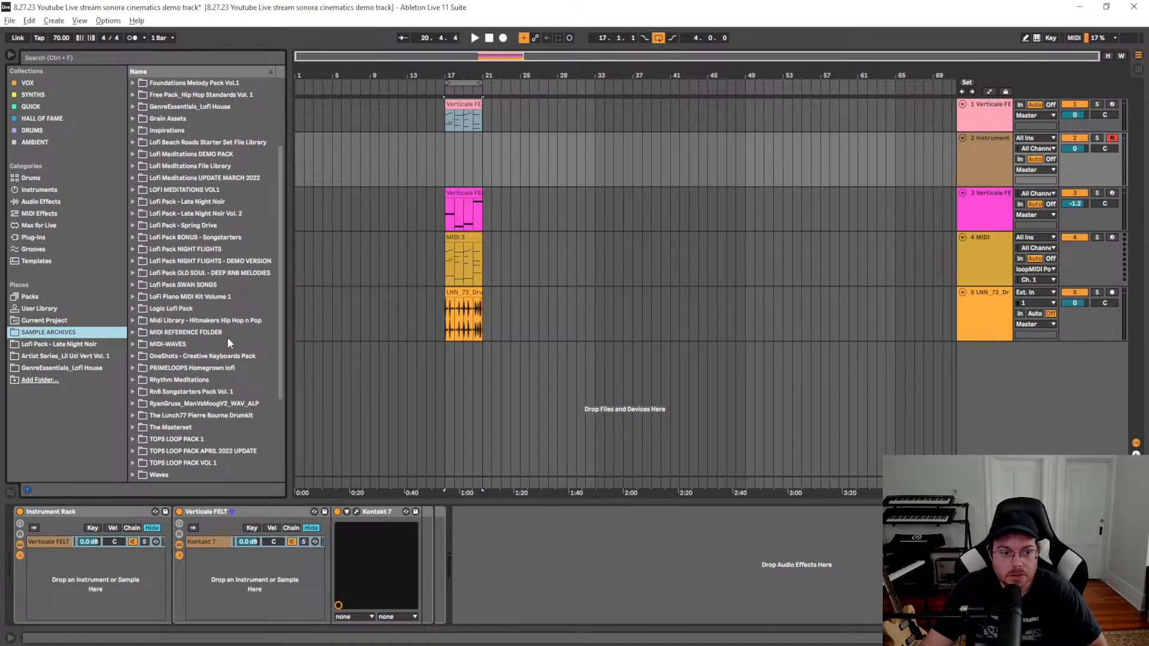
left_click(162, 130)
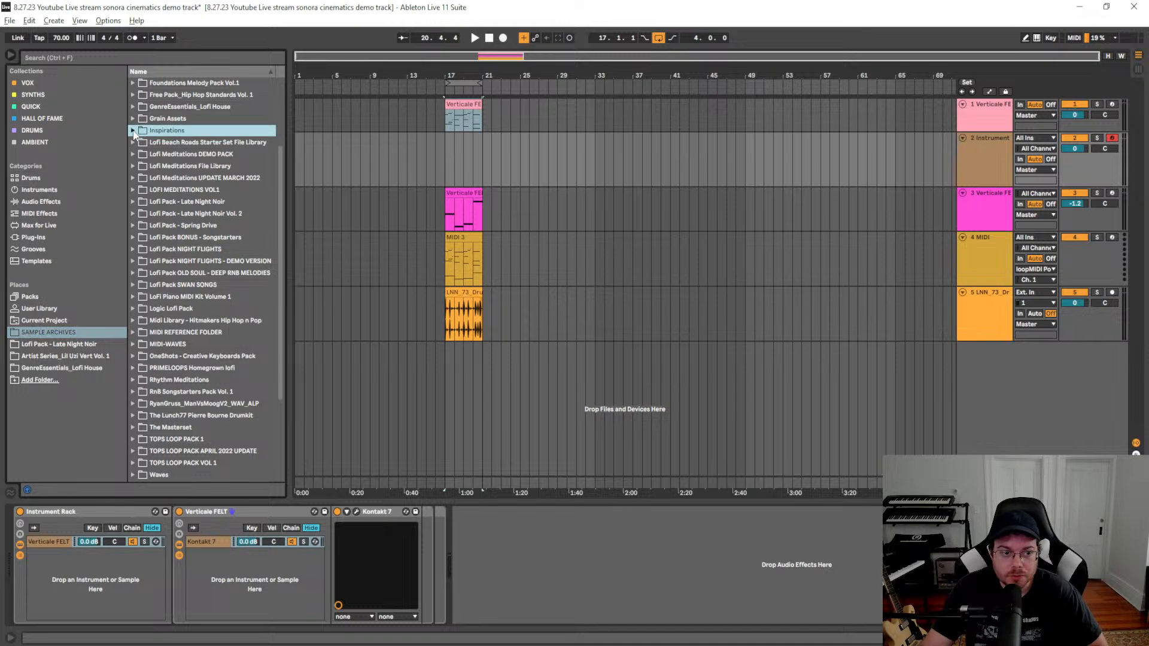
left_click(133, 131)
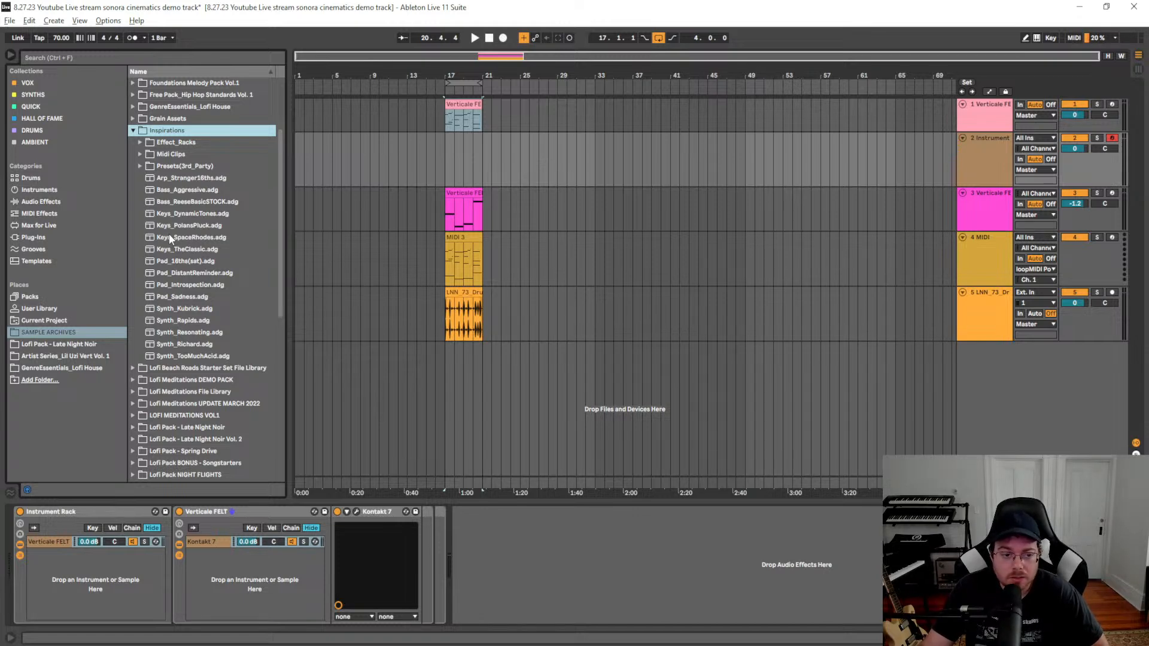
left_click_drag(184, 251, 246, 546)
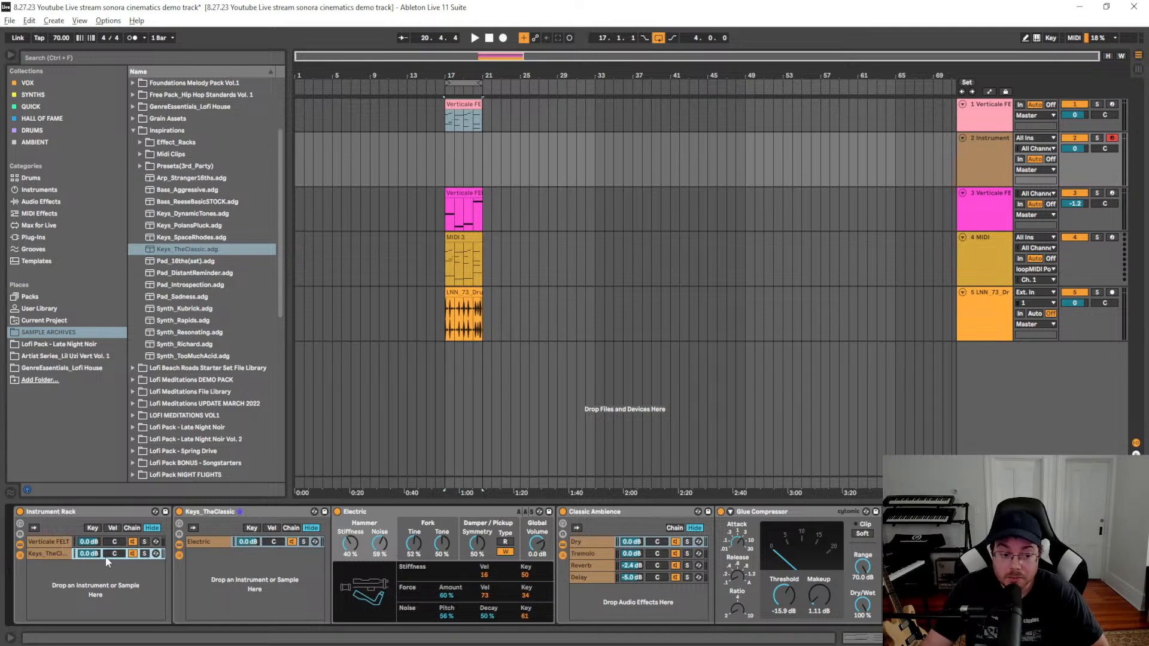
Turn the Keys_TheClassic chain down to -inf and slightly raise the Verticale - Natural instrument's output volume in Kontakt 7
left_click_drag(97, 556, 98, 598)
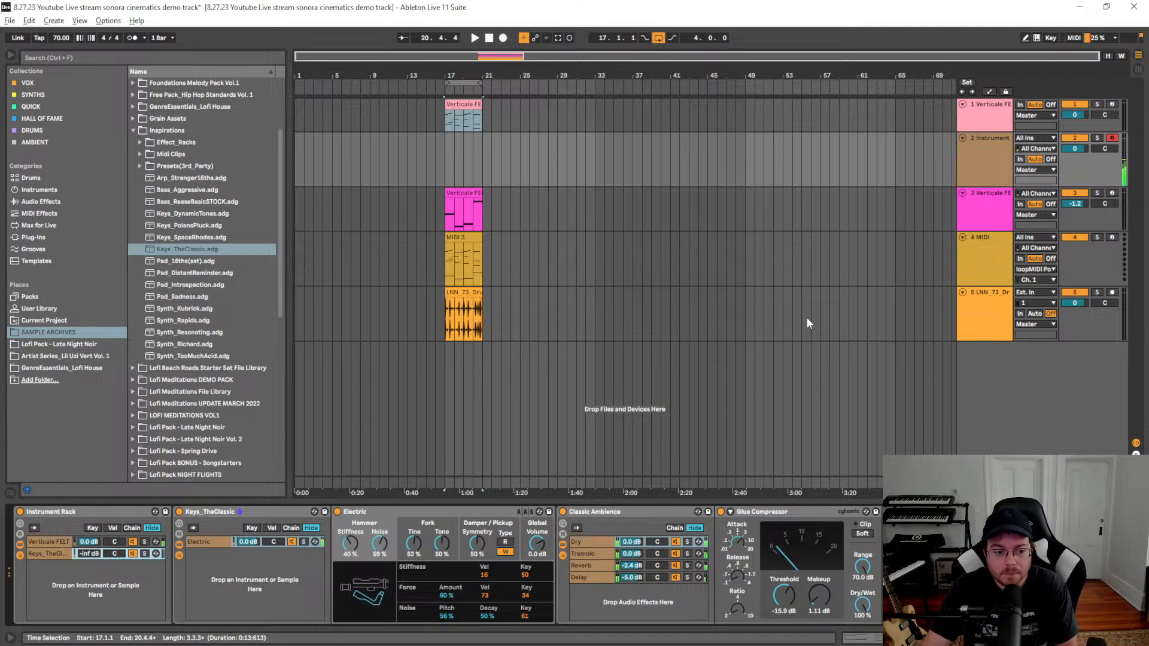
left_click(41, 542)
left_click(357, 513)
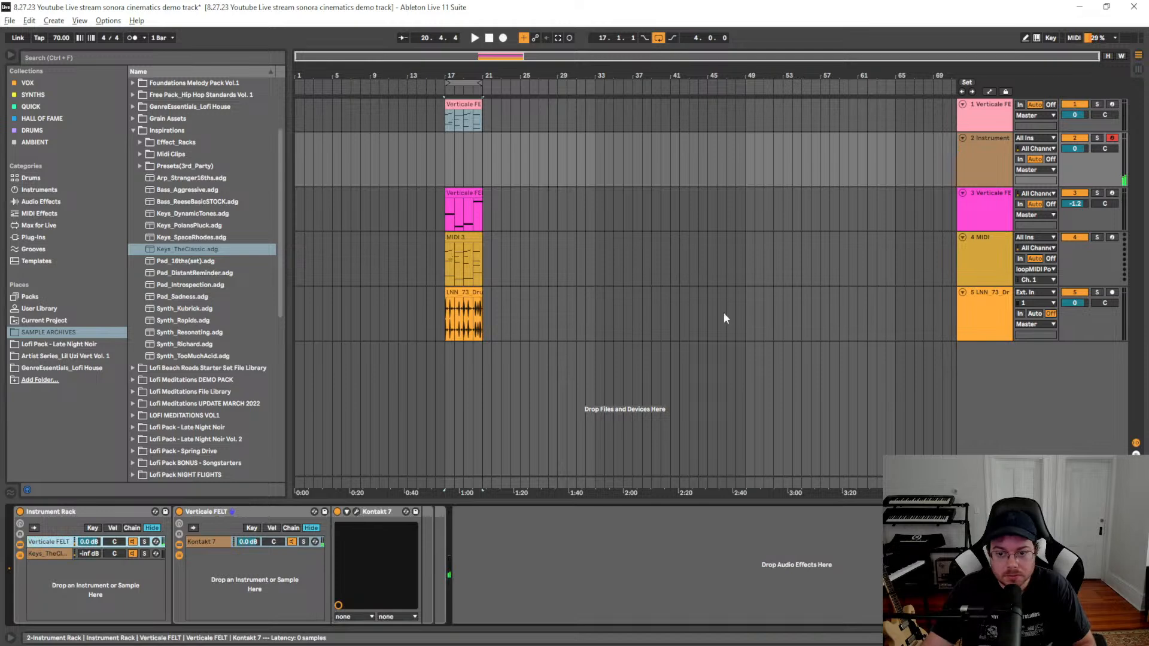
left_click_drag(669, 156, 672, 157)
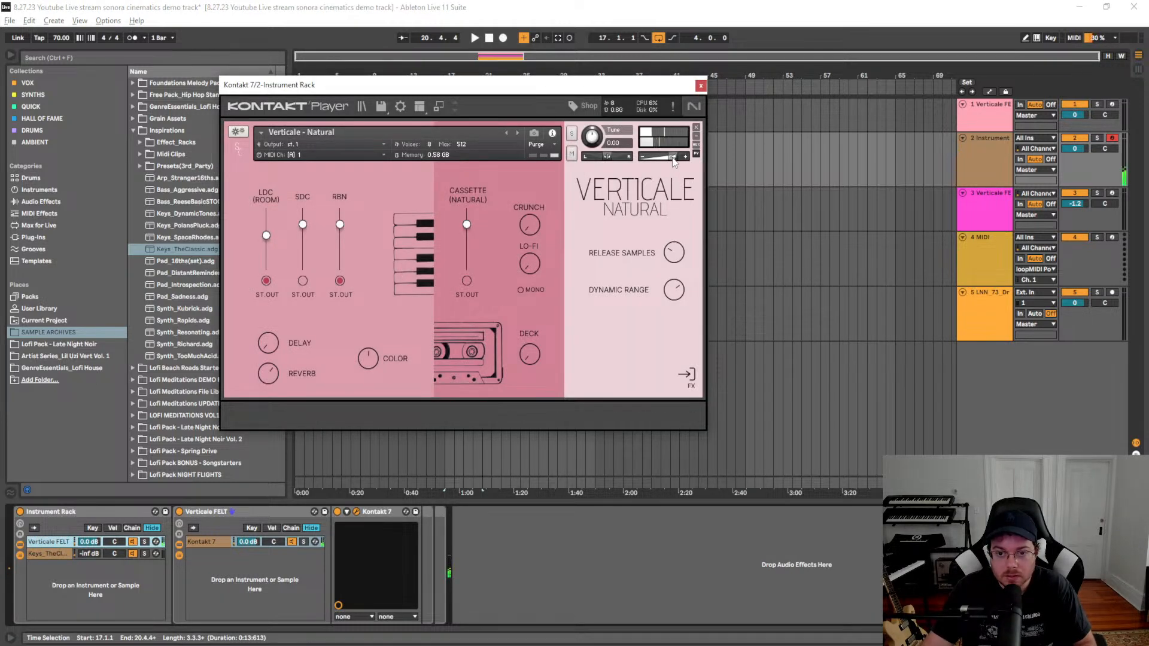
left_click(700, 85)
Bring the Keys_TheClassic chain's volume in track 2's Instrument Rack up to -9.3 dB
left_click(60, 554)
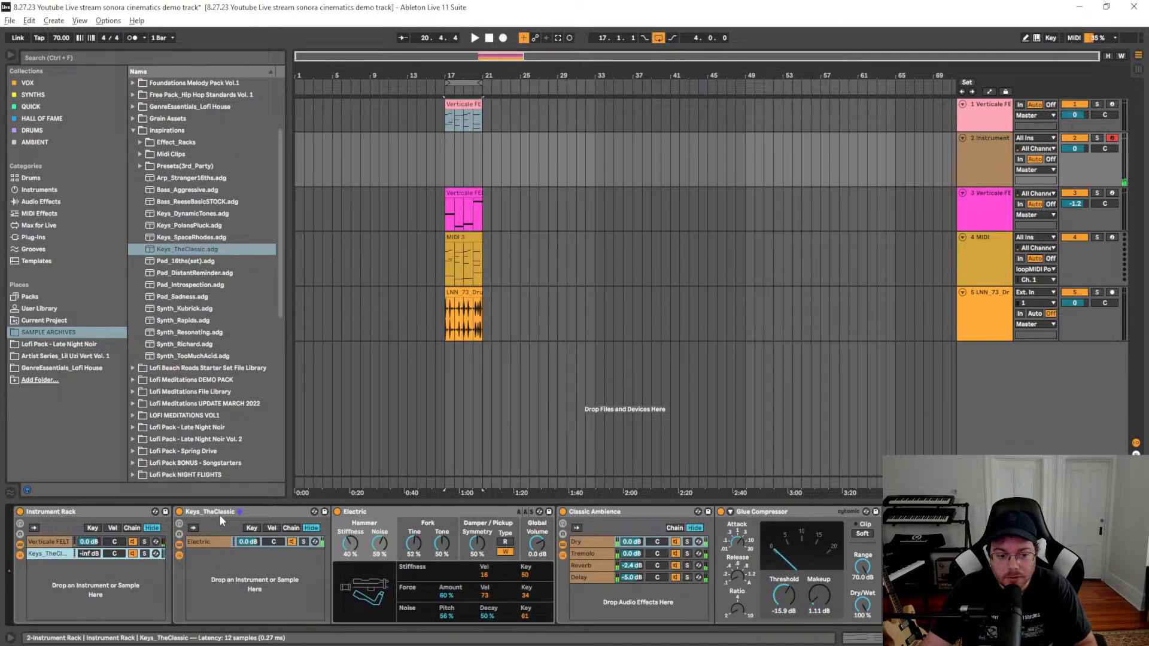
left_click_drag(89, 553, 89, 550)
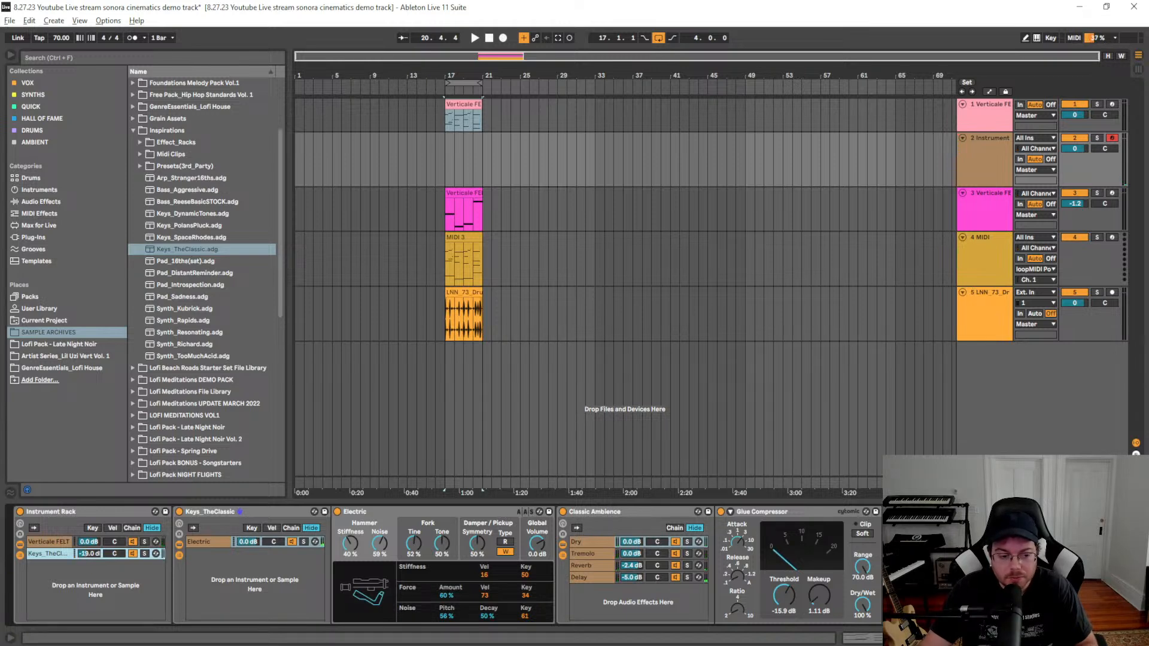
left_click_drag(90, 554, 89, 553)
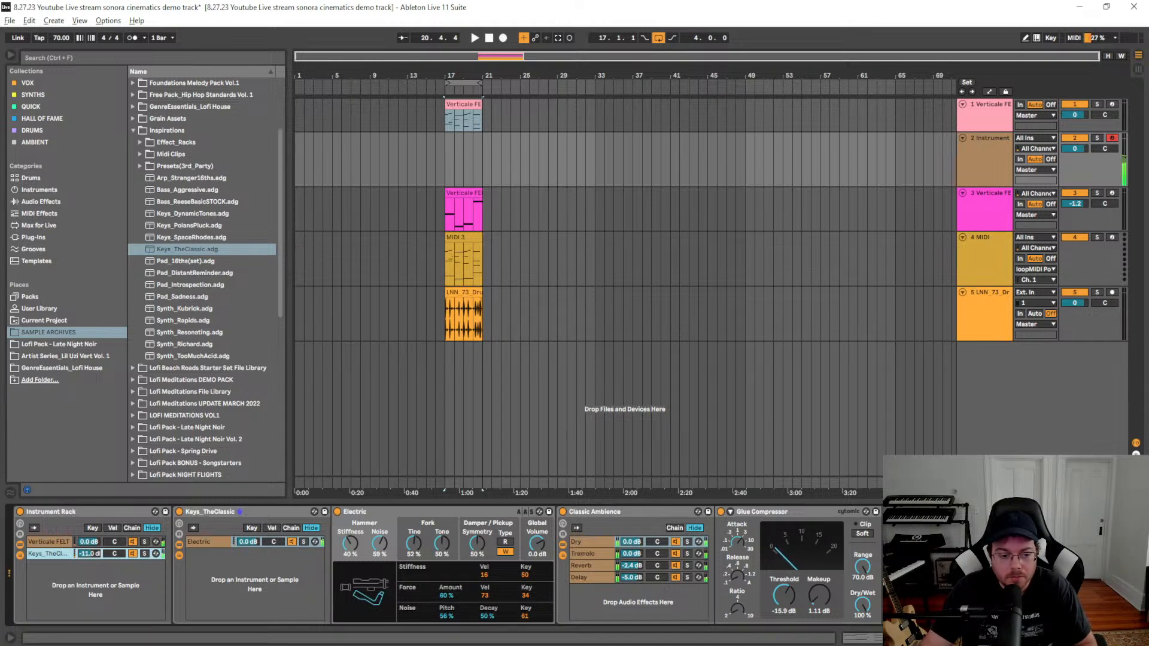
left_click_drag(89, 553, 89, 553)
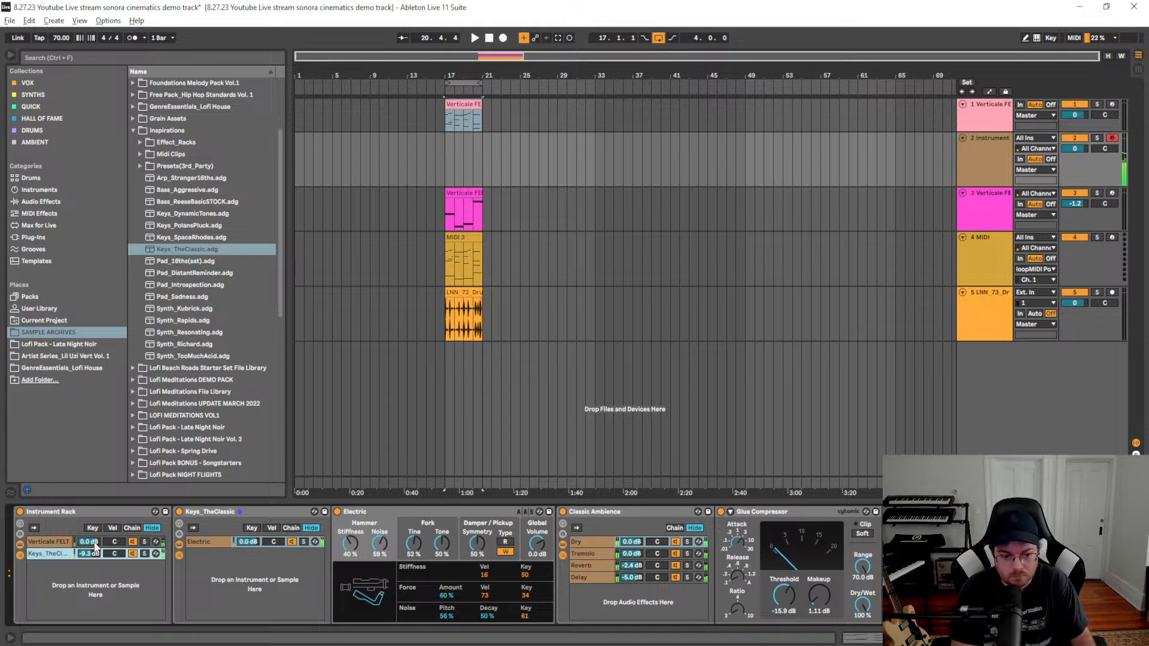
Solo the Verticale FELT chain and enable and slightly raise the cassette mic in its Verticale - Natural instrument
left_click(58, 544)
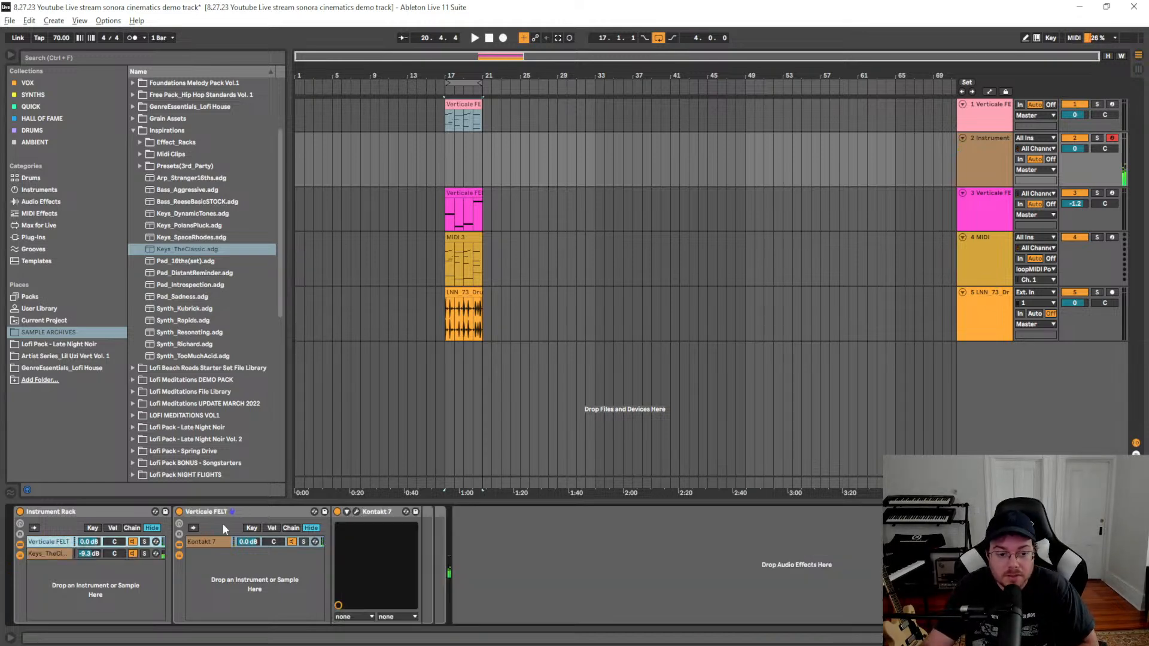
left_click(357, 513)
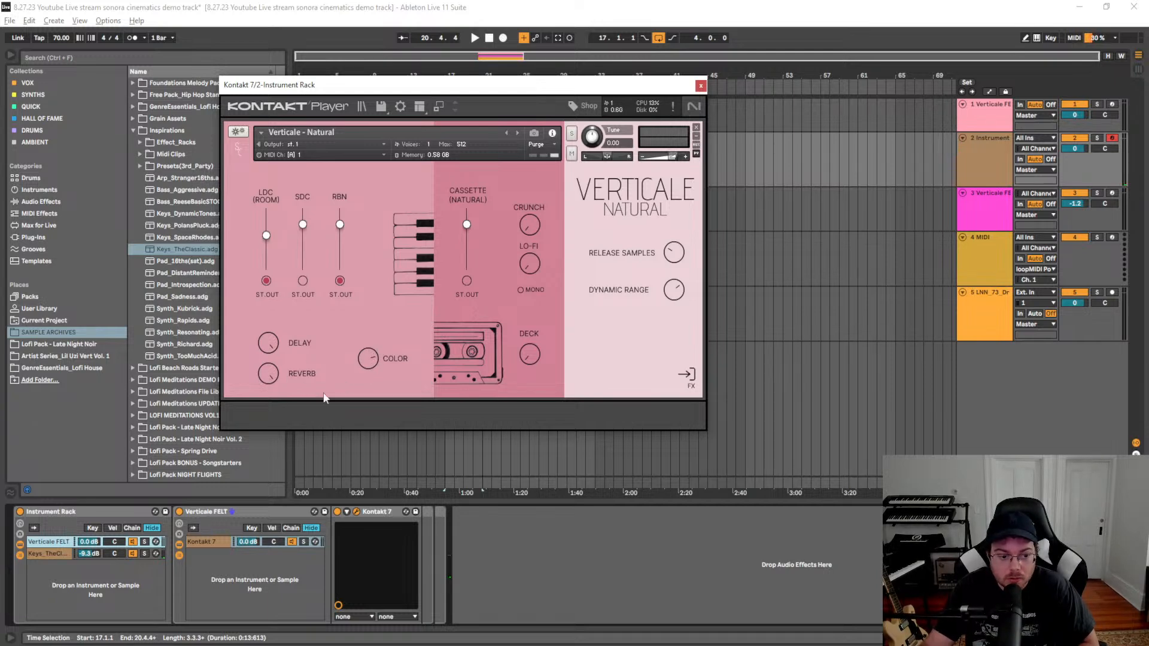
left_click(145, 542)
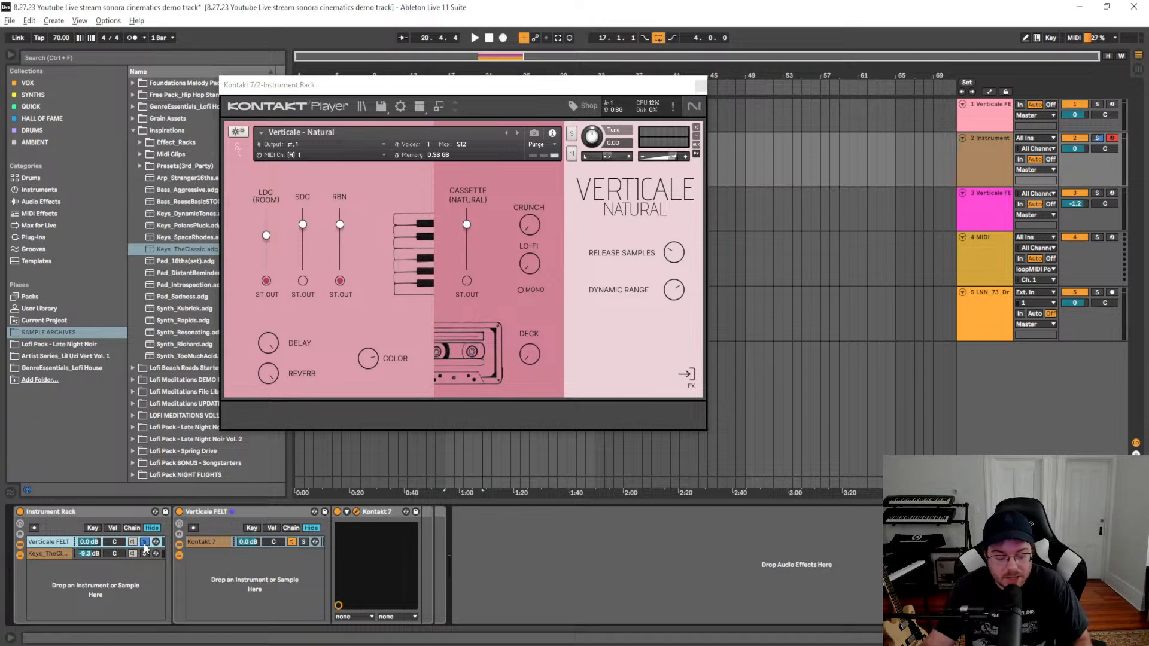
left_click(381, 335)
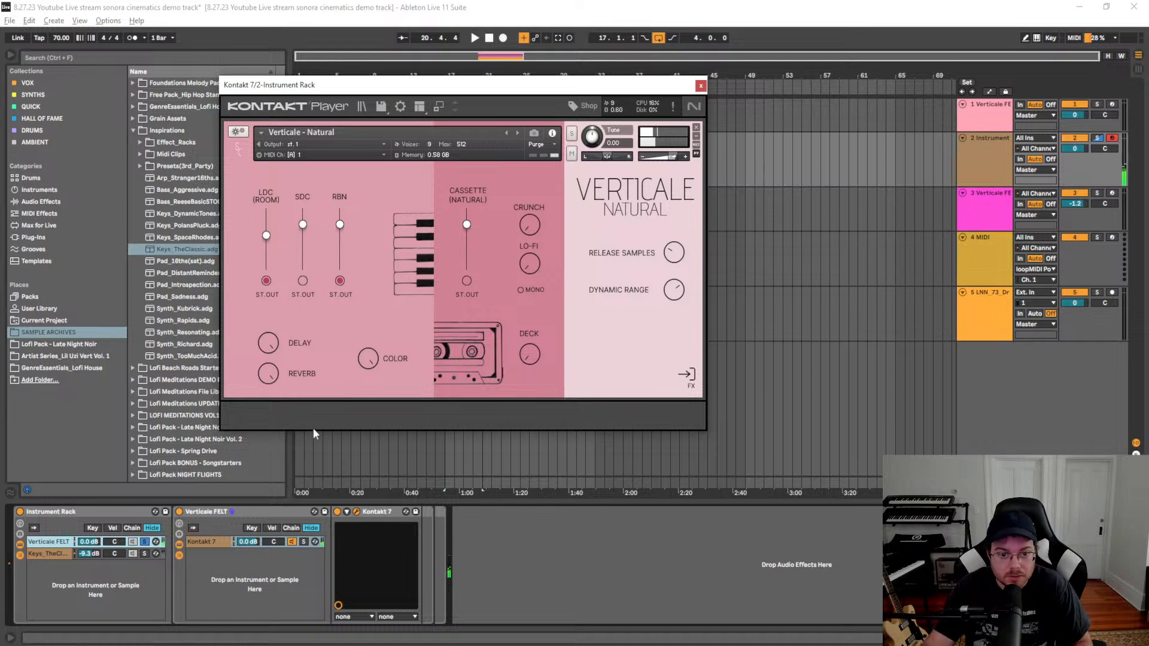
left_click_drag(471, 218, 472, 213)
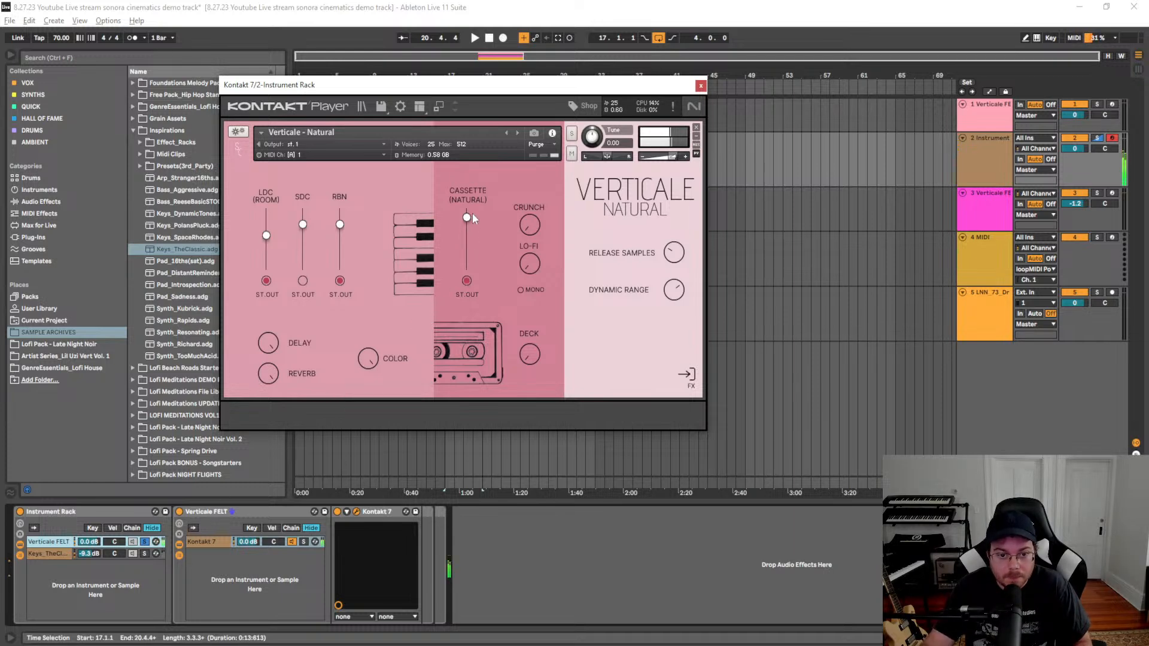
Solo the Keys_TheClassic chain and set its volume to -11.8 dB; clear both chain solos and collapse the Keys_TheClassic rack
left_click(145, 554)
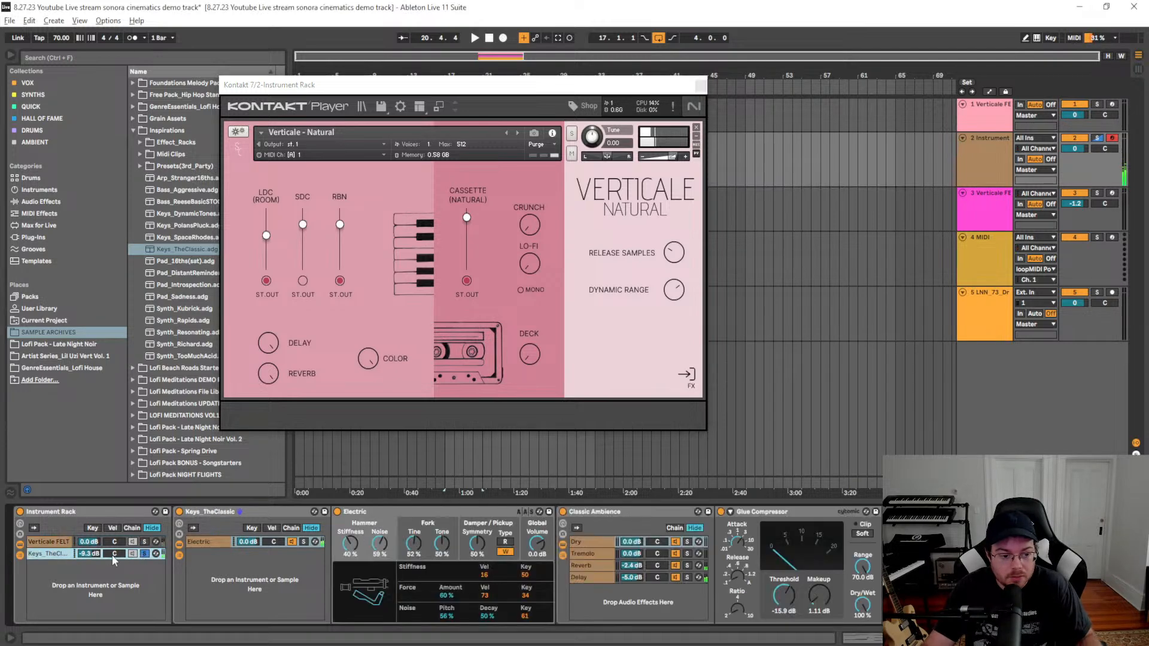
left_click_drag(90, 553, 90, 565)
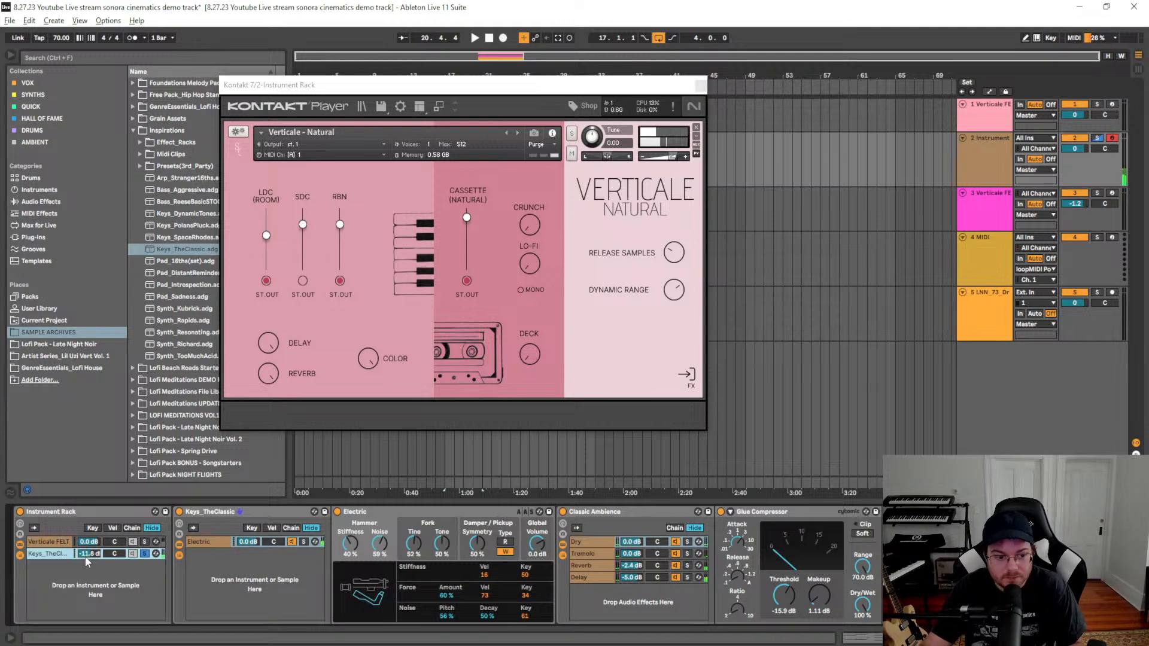
left_click(144, 542)
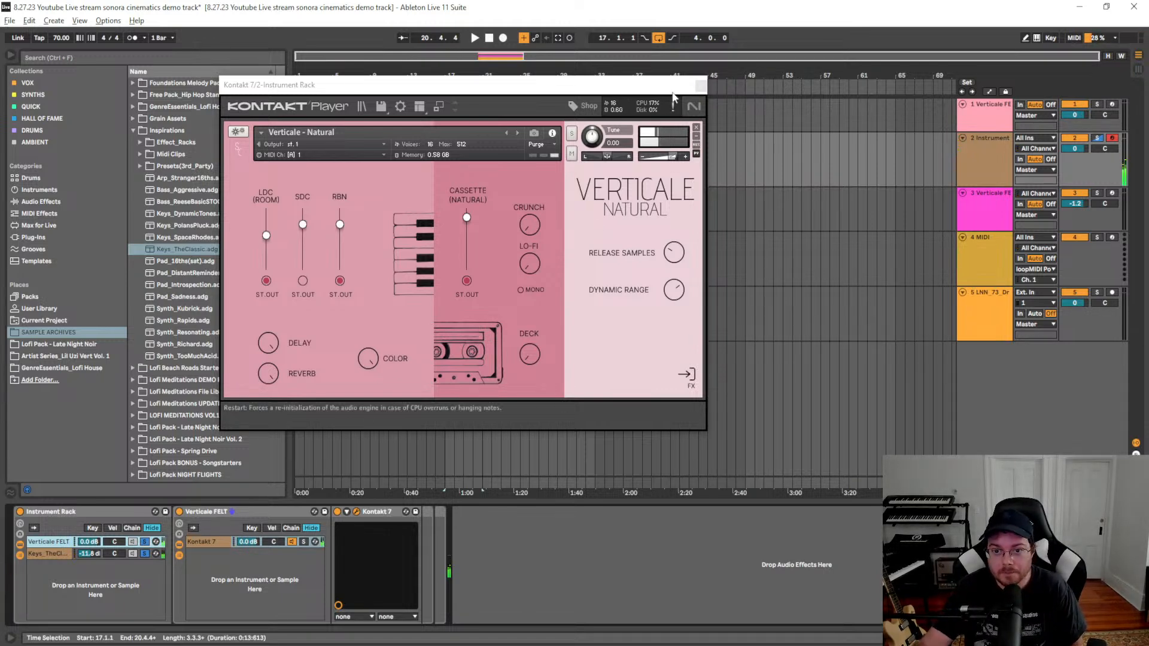
left_click(701, 86)
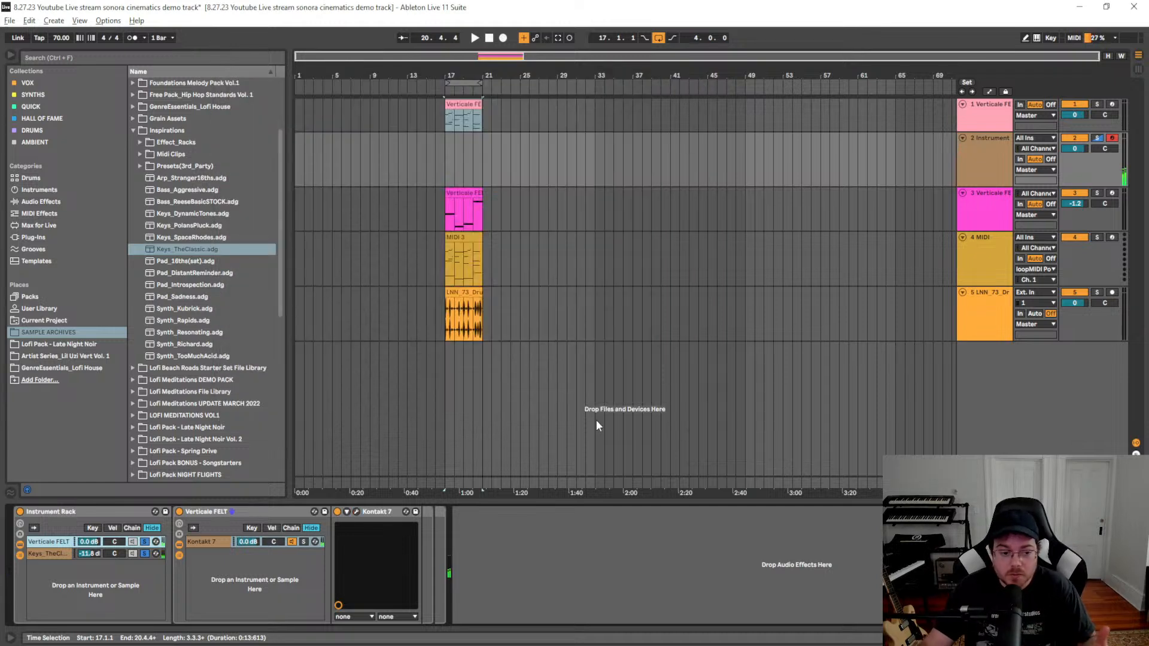
left_click(149, 555)
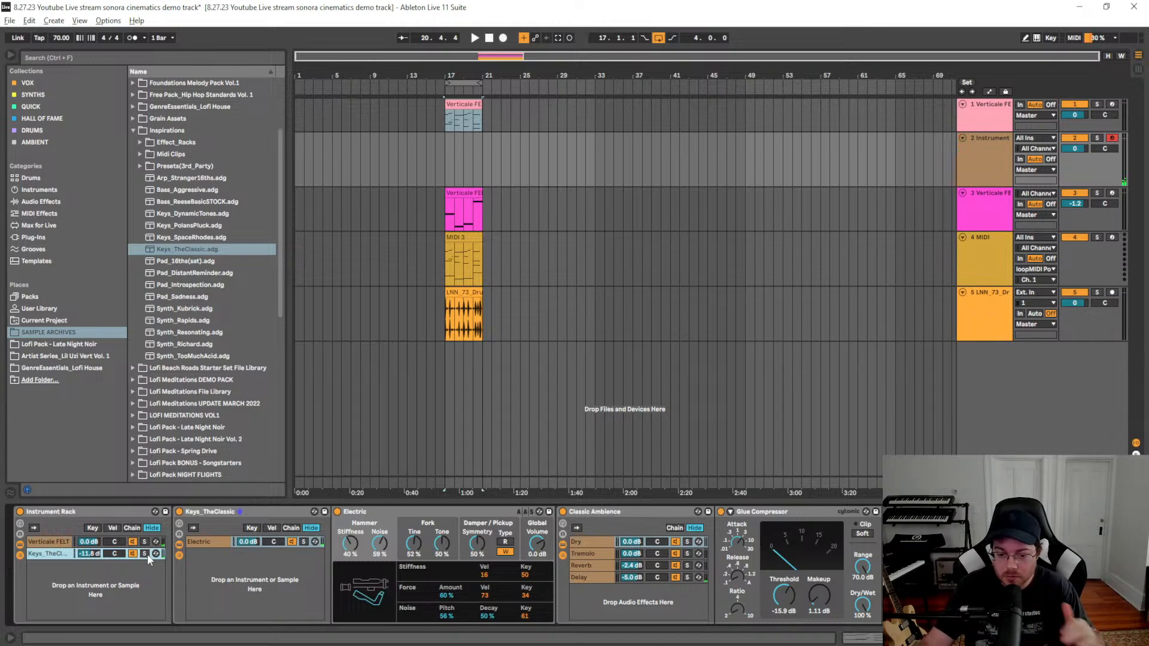
double_click(224, 513)
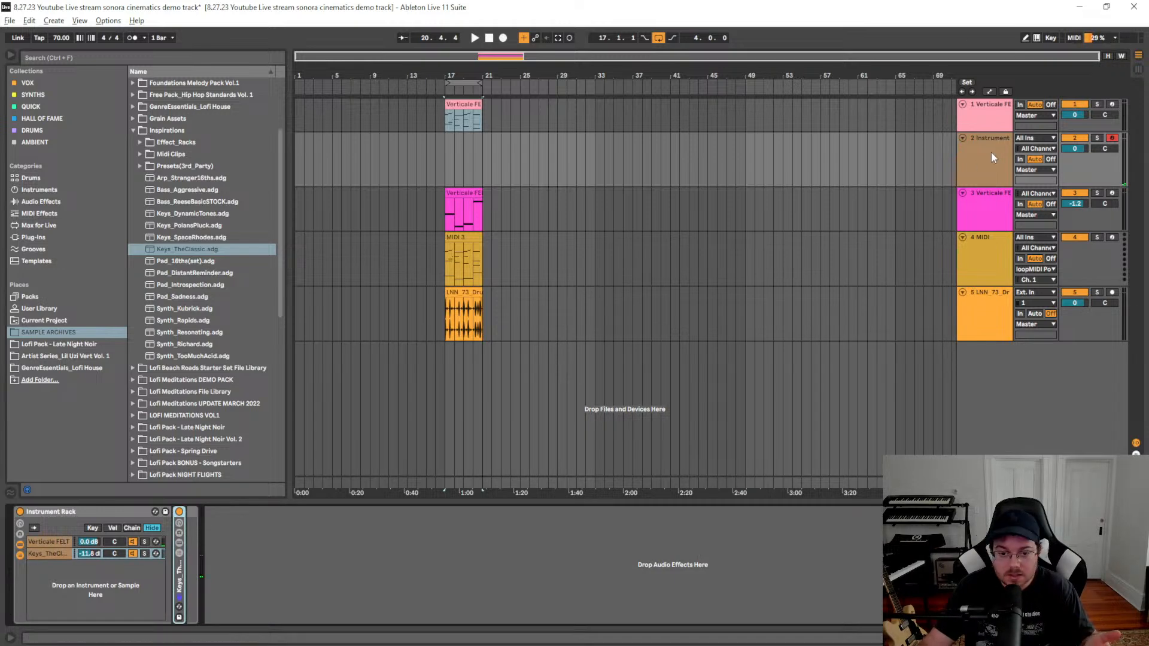
Copy track 1's Verticale FELT clip onto track 2 at bar 17
left_click(445, 166)
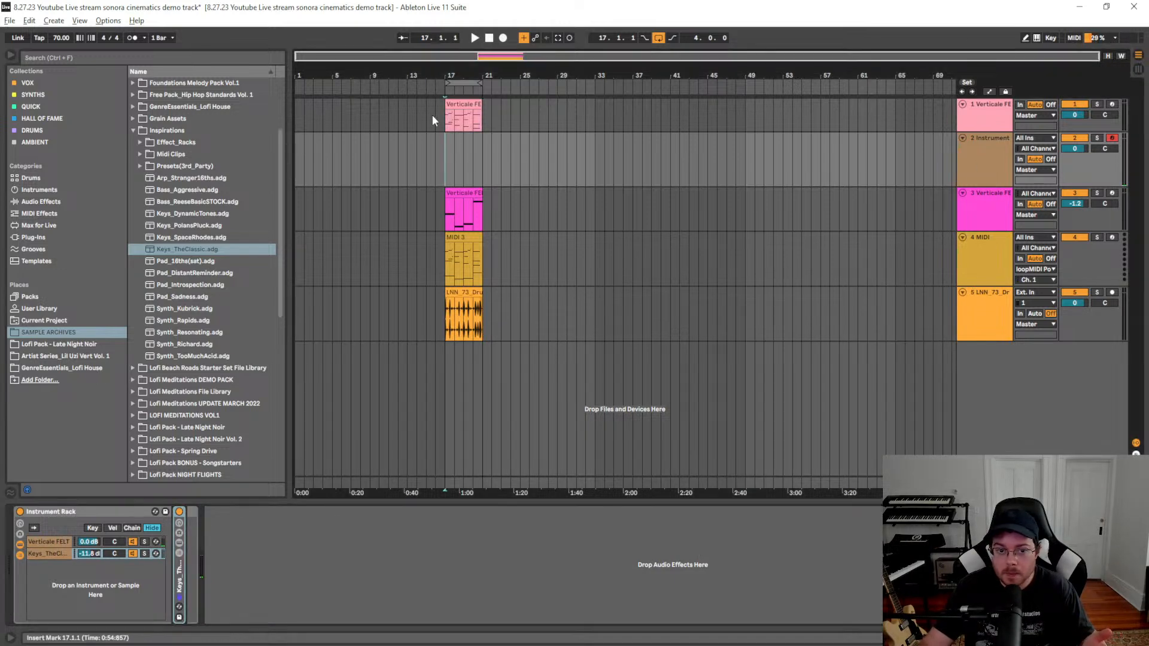
left_click(456, 104)
left_click_drag(467, 105, 469, 157)
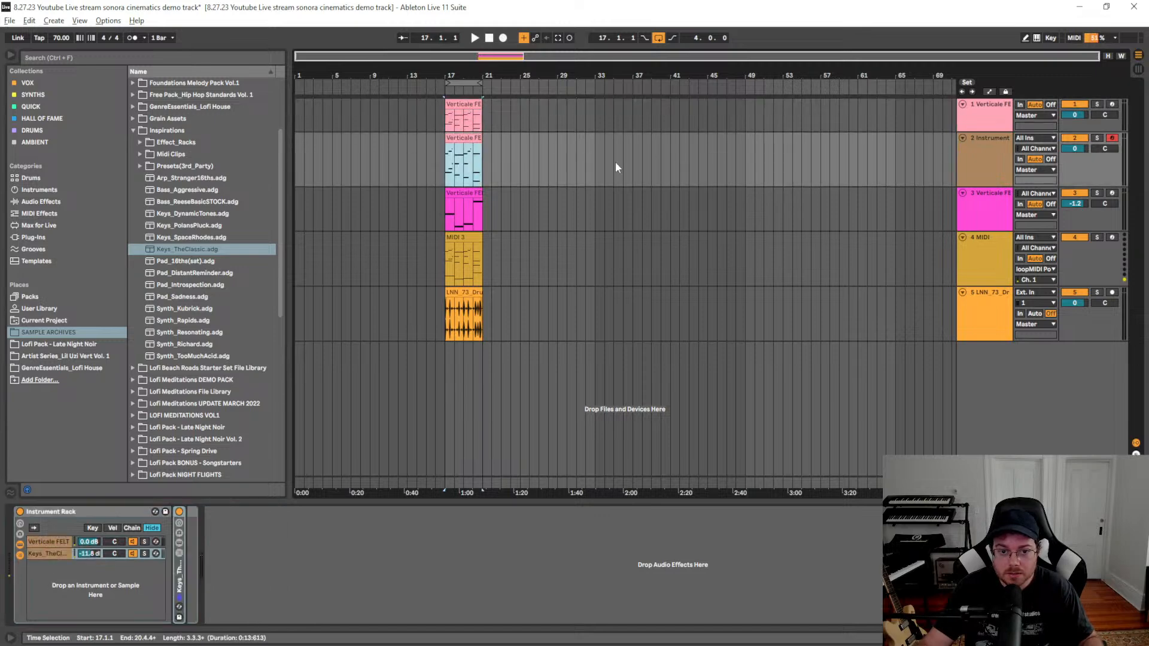
left_click(491, 157)
left_click(473, 163)
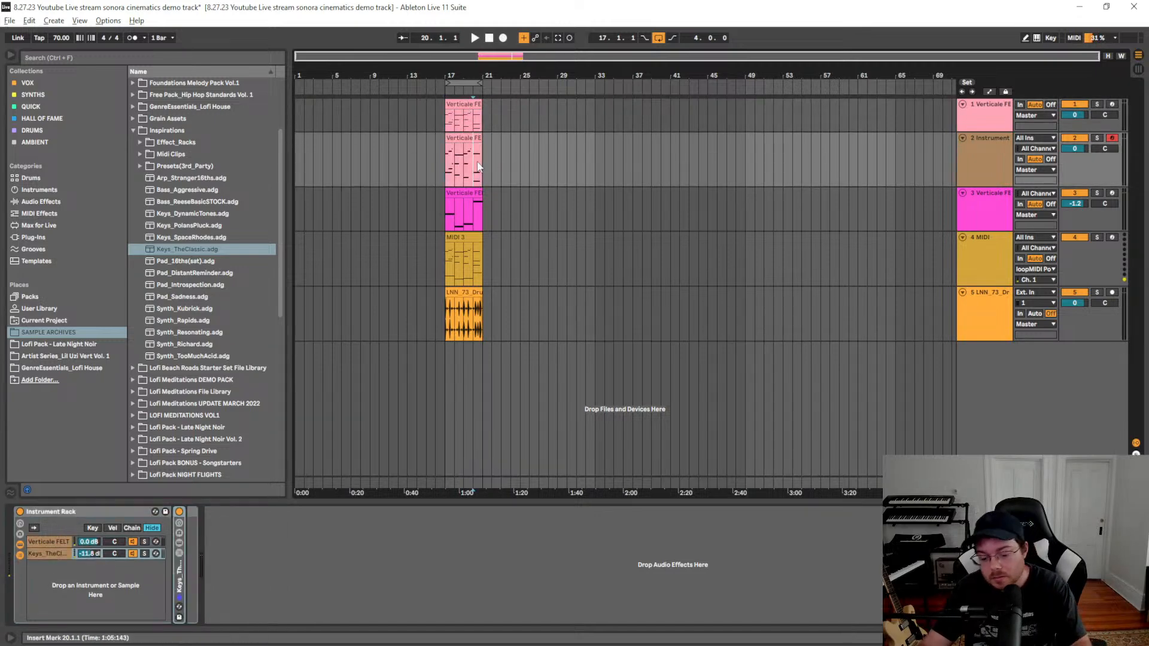
key("plus")
key("plus")
key("plus")
left_click(572, 156, "shift")
left_click(519, 127)
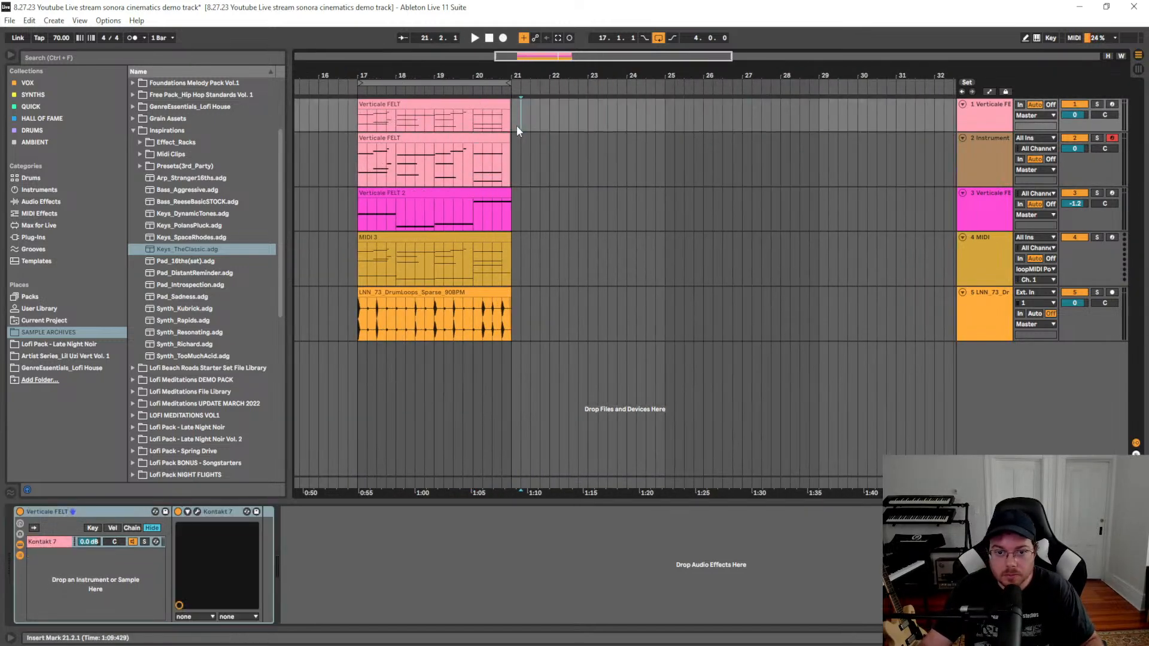
left_click_drag(512, 127, 358, 129)
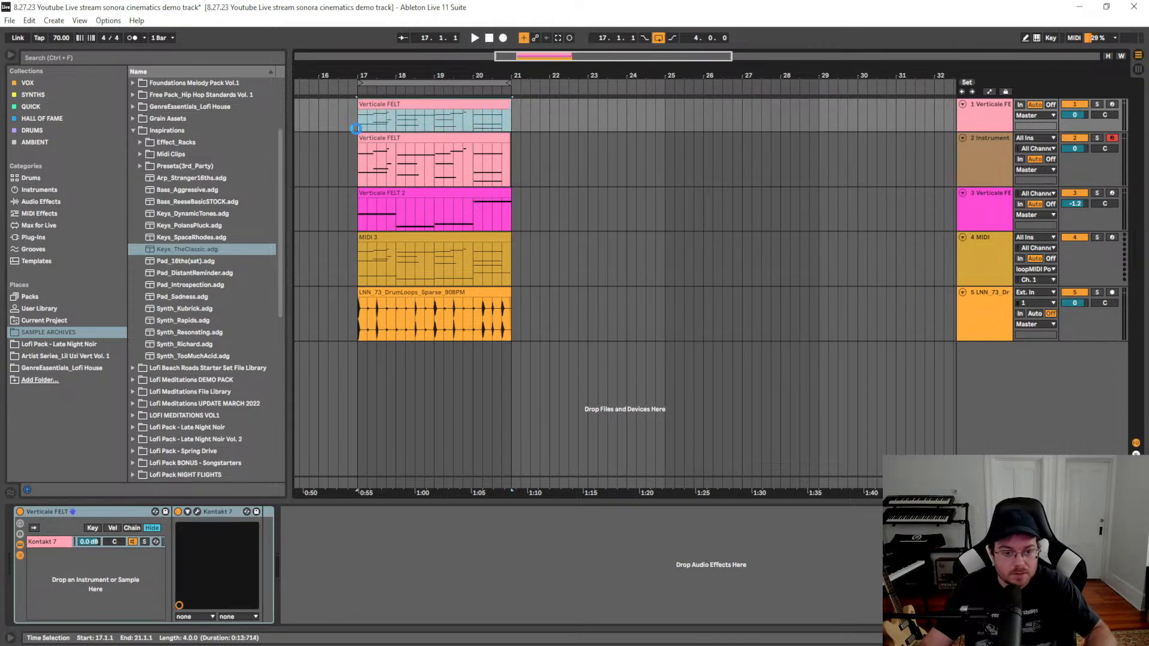
left_click_drag(511, 156, 358, 161)
left_click(423, 168)
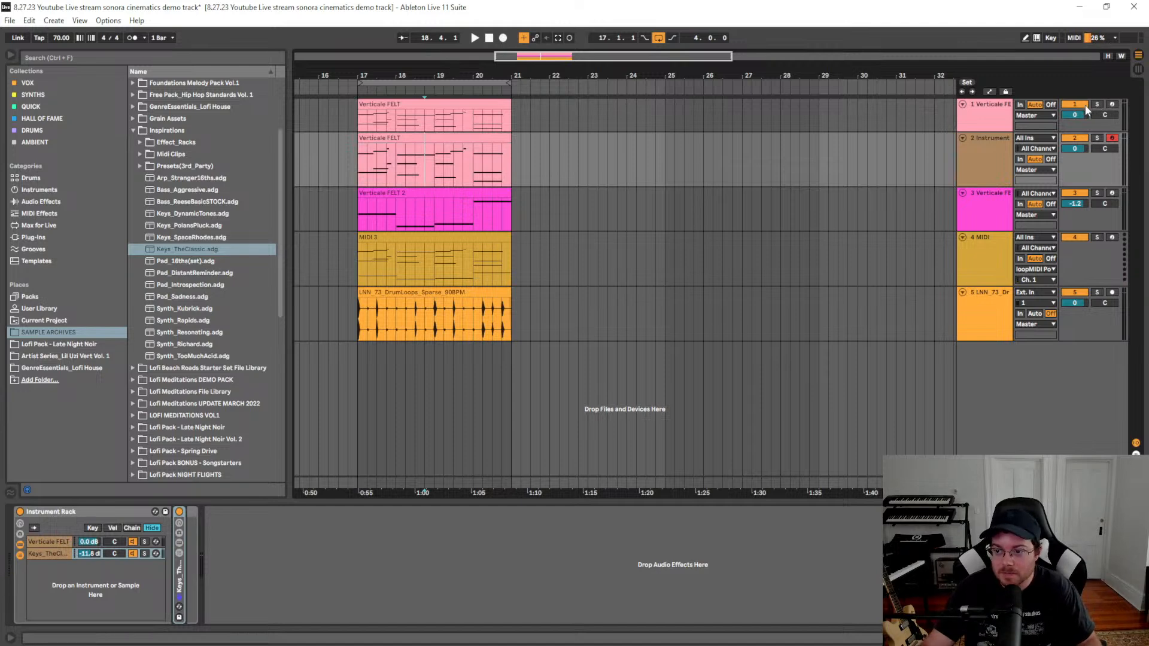
Solo track 2, play the loop from bar 17 and solo bass track 3 along with it
left_click(360, 169)
left_click(1097, 137)
key("space")
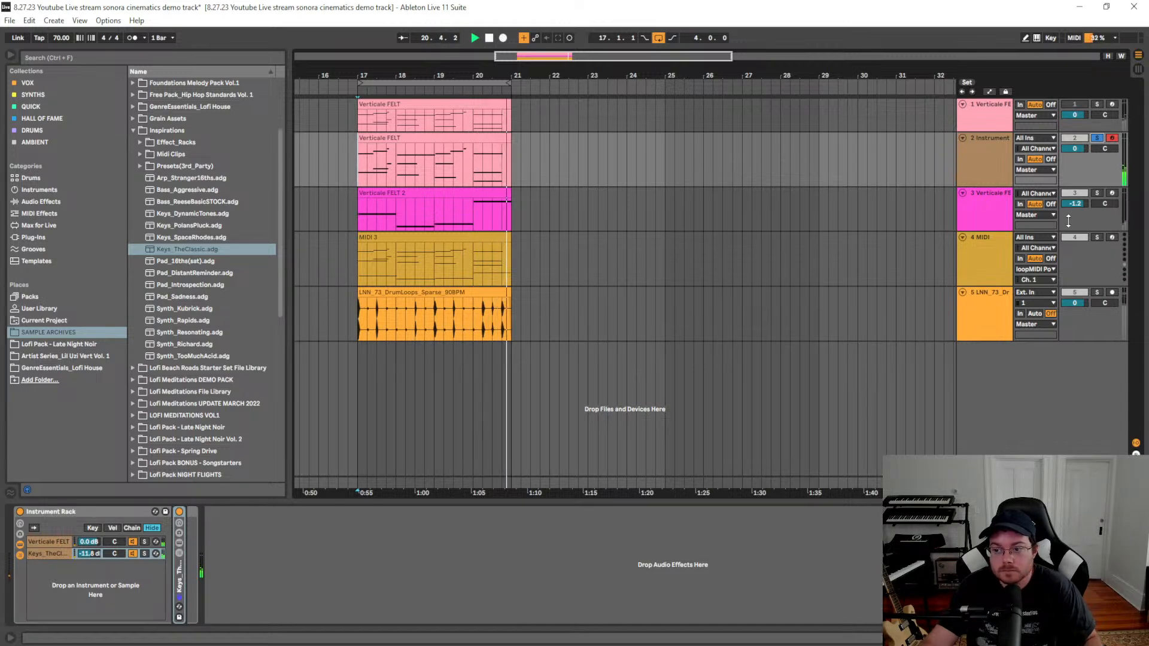
left_click(1097, 194)
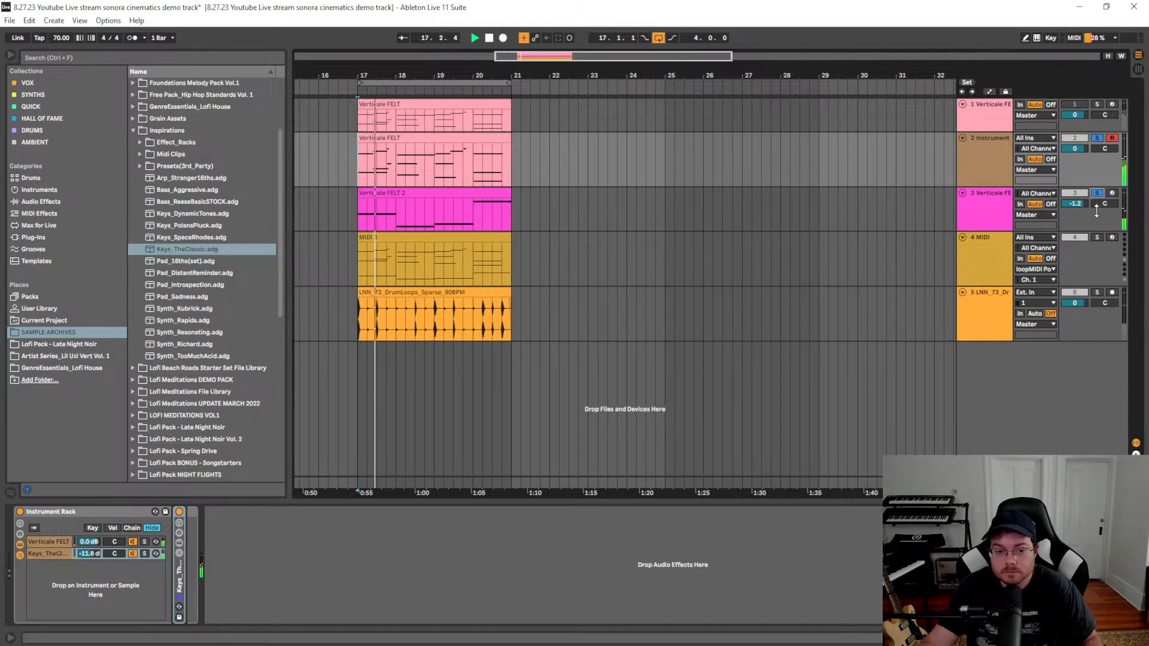
Lower bass track 3's volume to -8.5 dB while the loop plays
left_click(985, 218)
left_click_drag(1075, 203, 1076, 207)
left_click(980, 214)
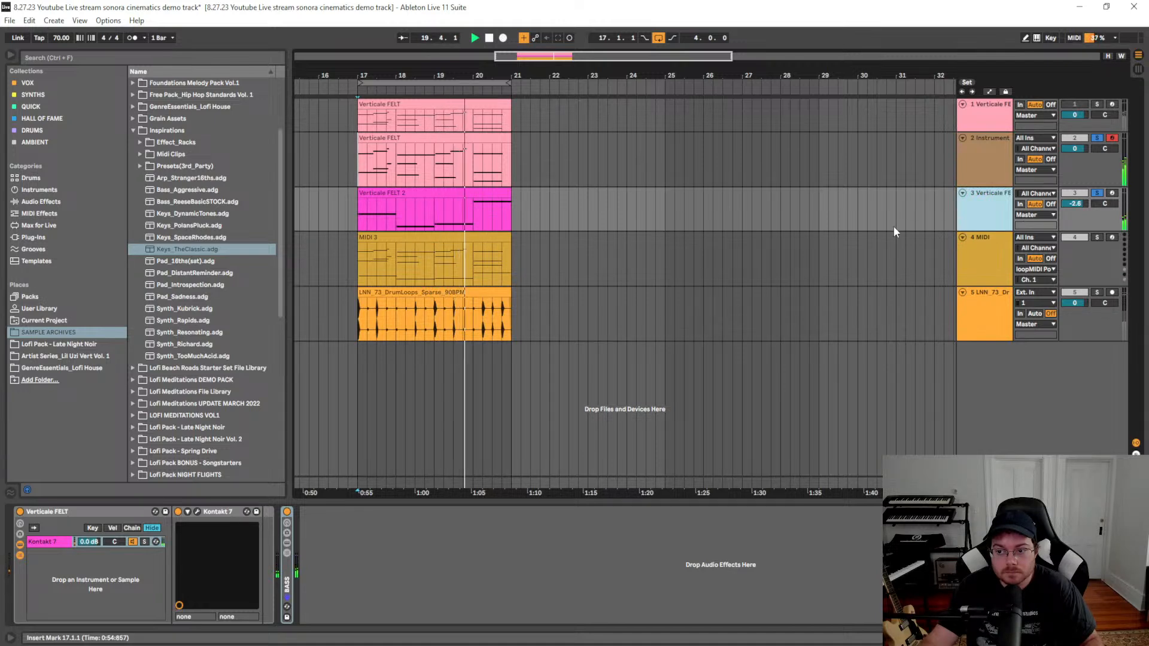
left_click(1075, 204)
left_click_drag(1076, 204, 1075, 228)
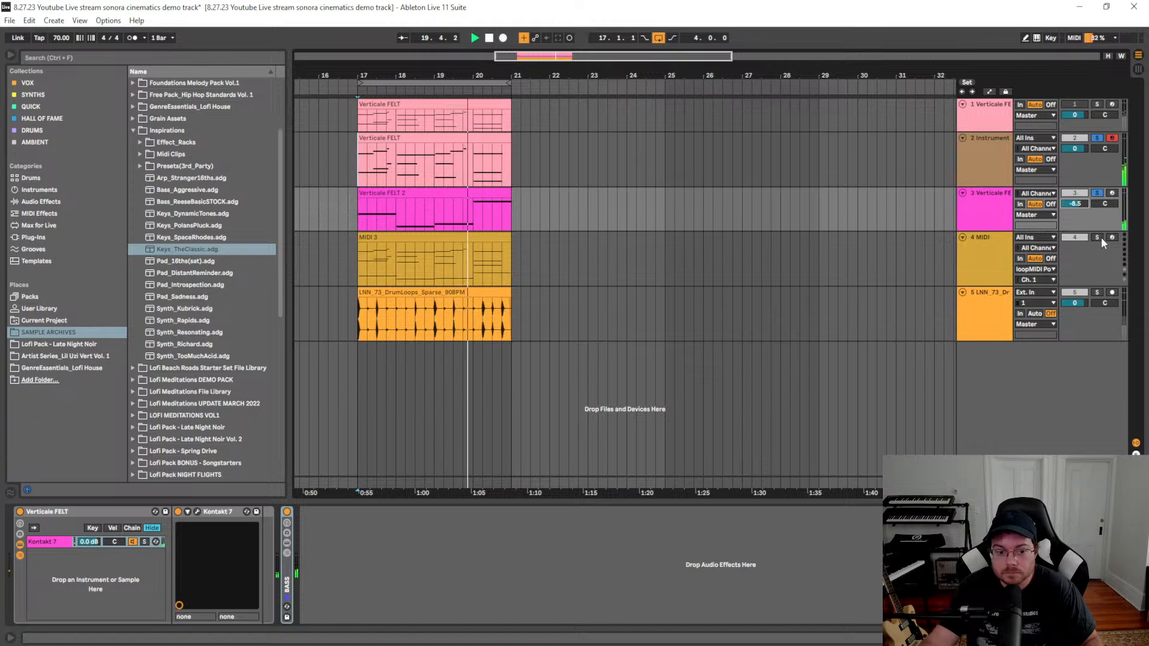
Add a Compressor from the Dynamics audio effects after the BASS rack on bass track 3
left_click(997, 216)
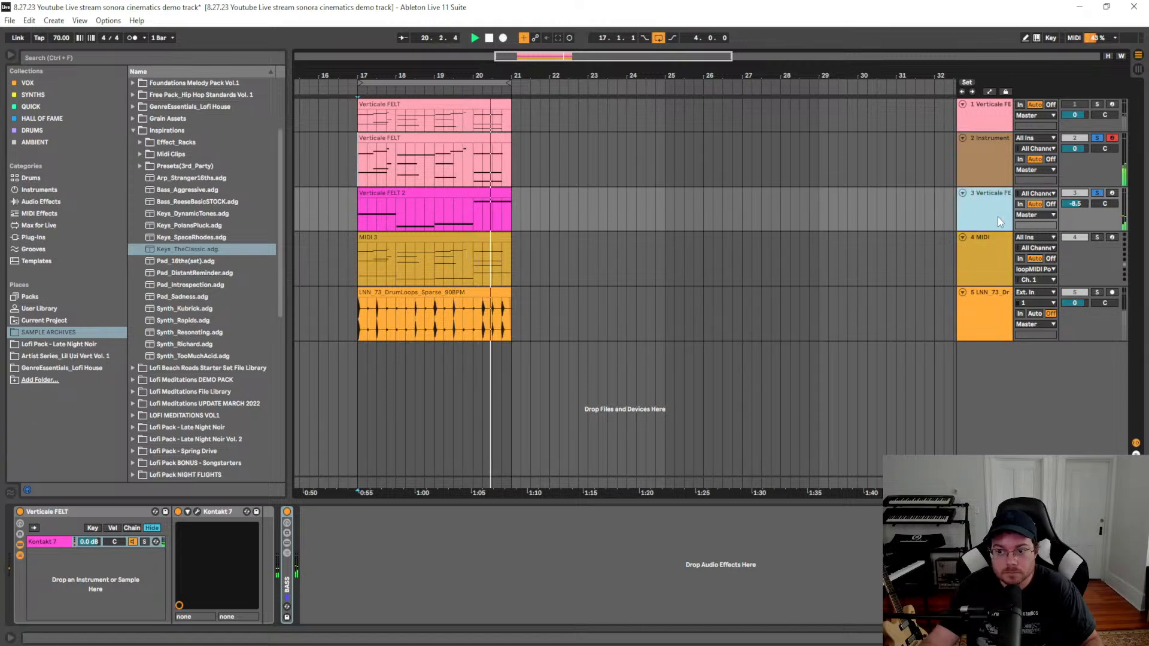
left_click(42, 201)
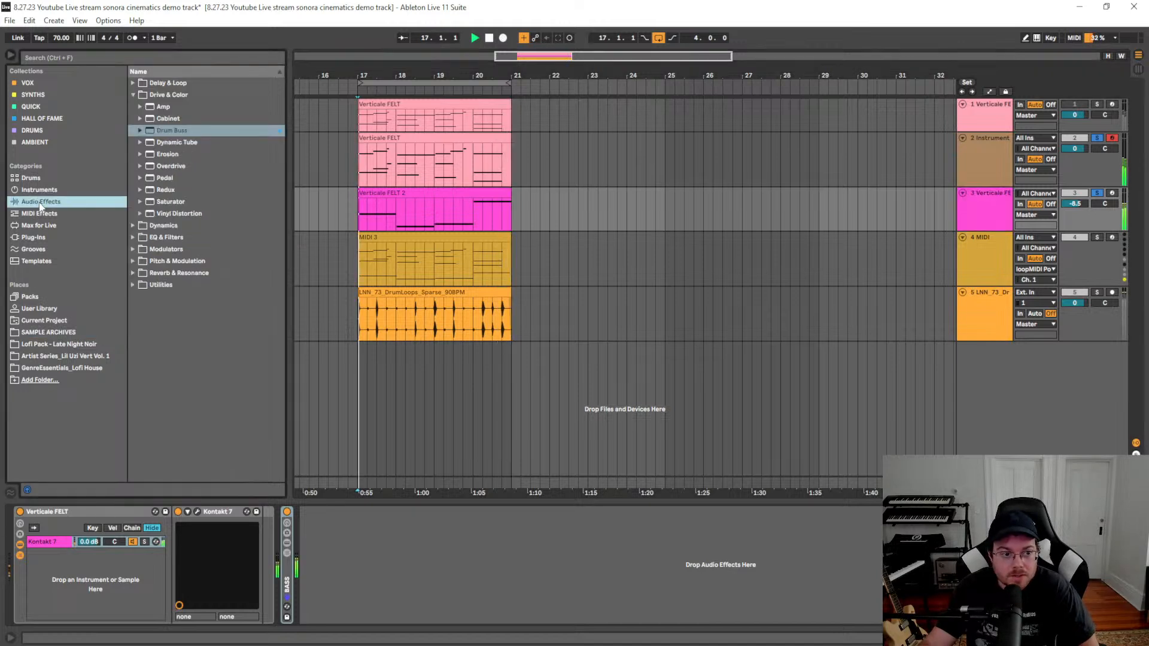
left_click(135, 96)
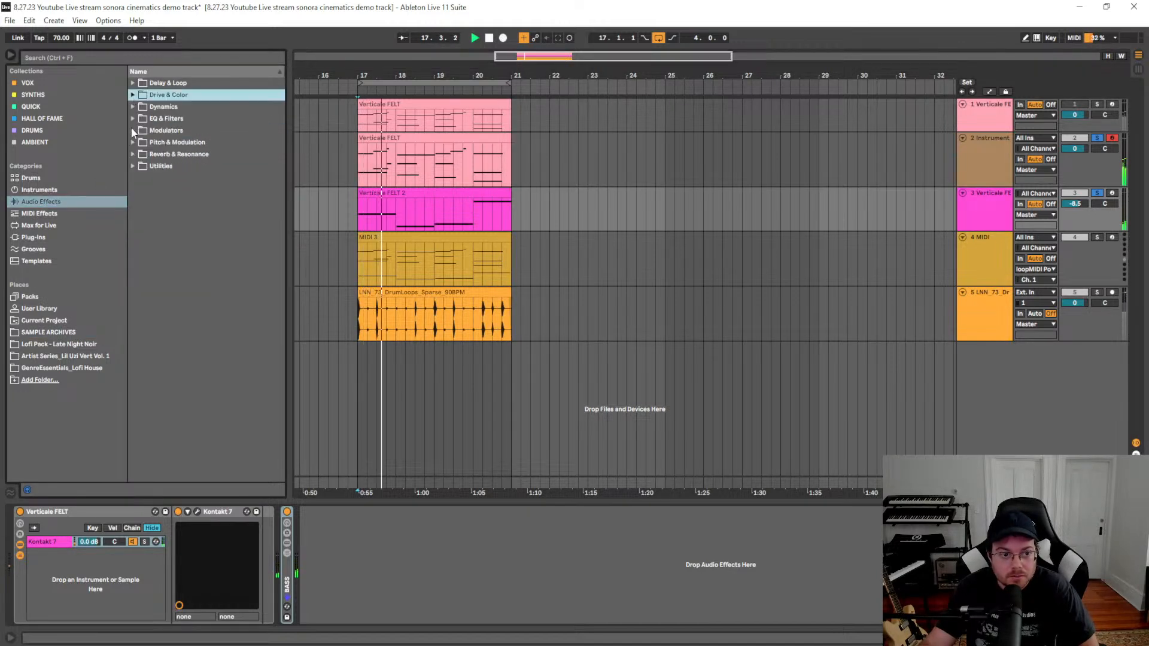
left_click(132, 107)
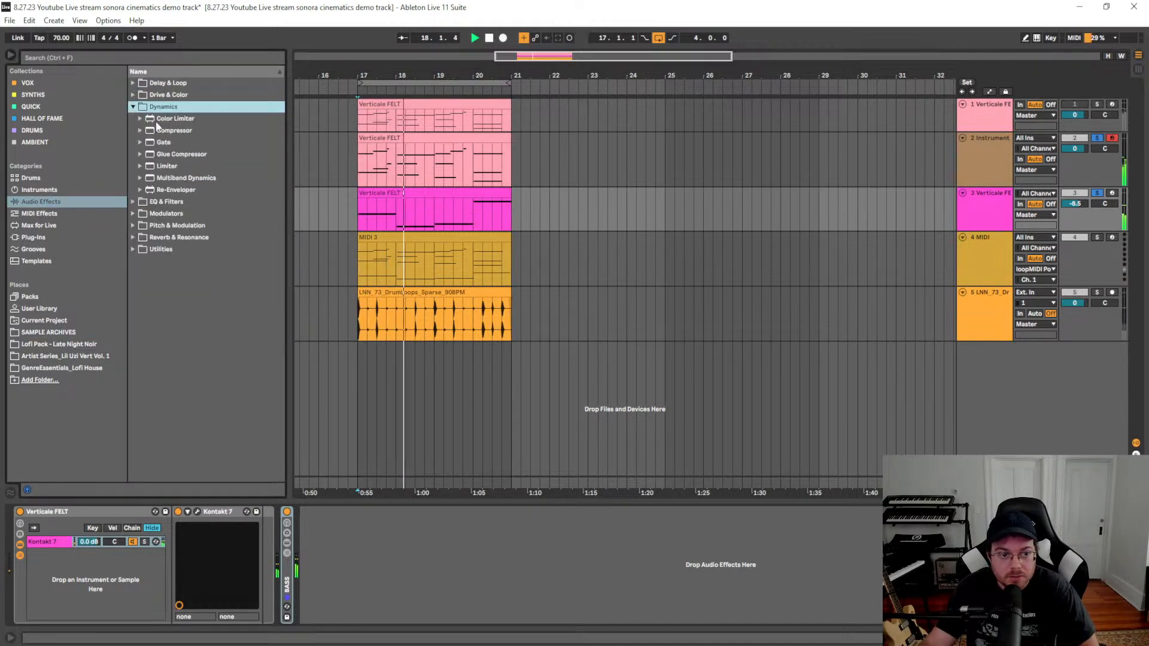
left_click(173, 131)
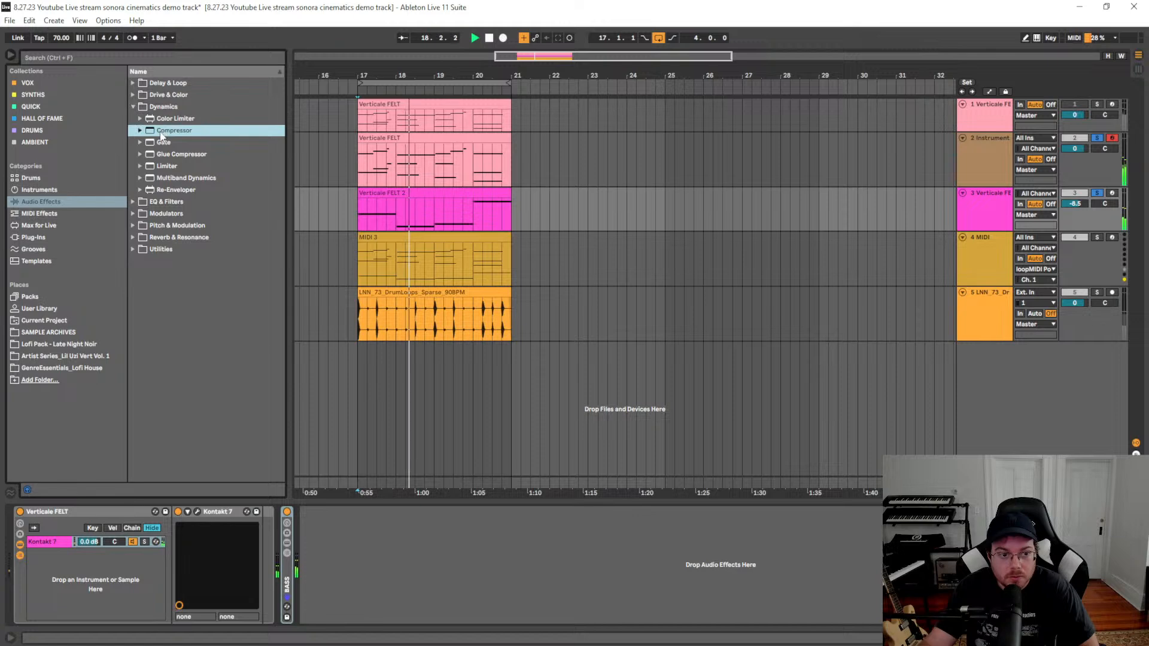
left_click(286, 553)
left_click_drag(177, 132, 549, 517)
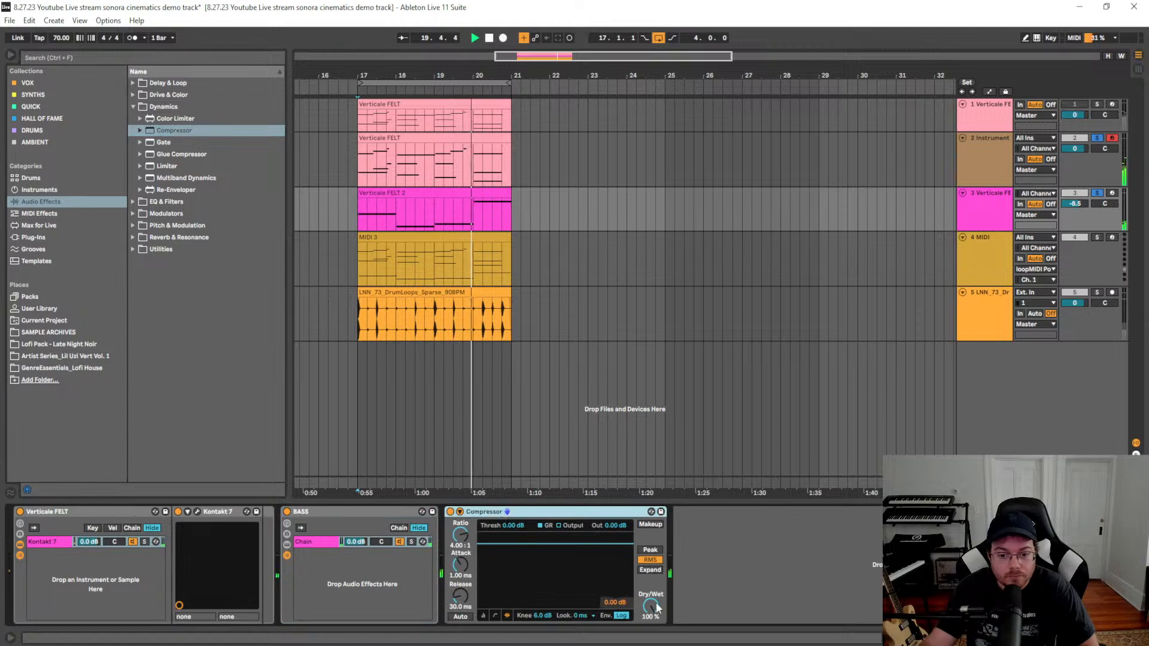
Set the bass Compressor's threshold to -30.3 dB and release to 1.41 s, and enable makeup gain
left_click_drag(619, 544, 536, 564)
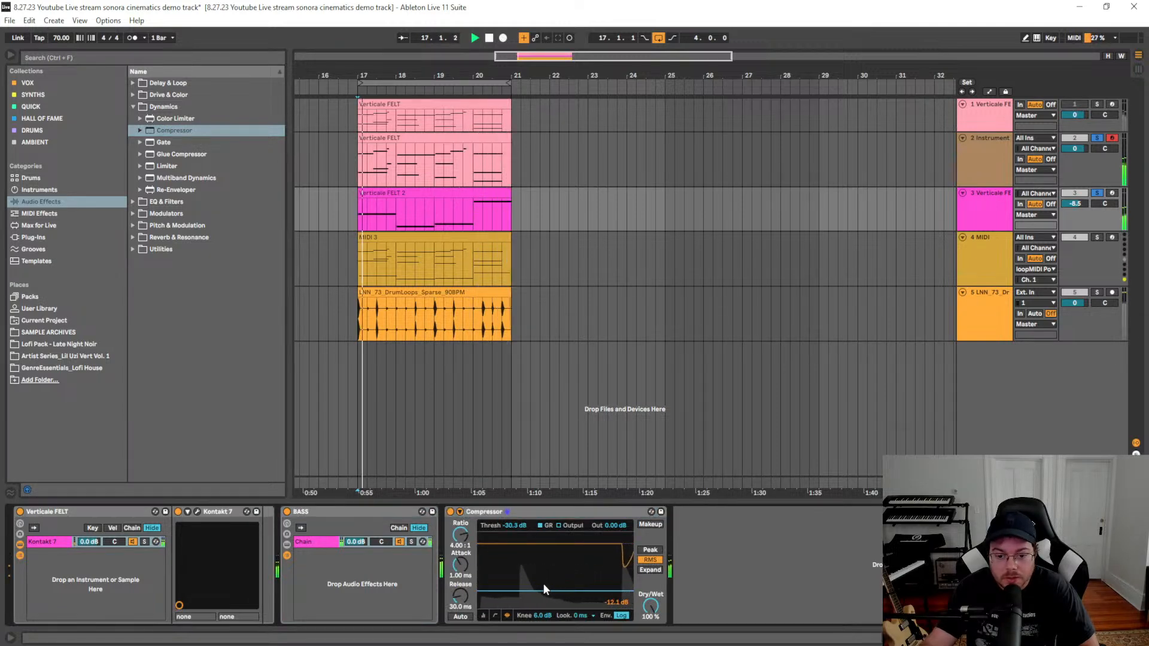
left_click_drag(461, 602, 461, 557)
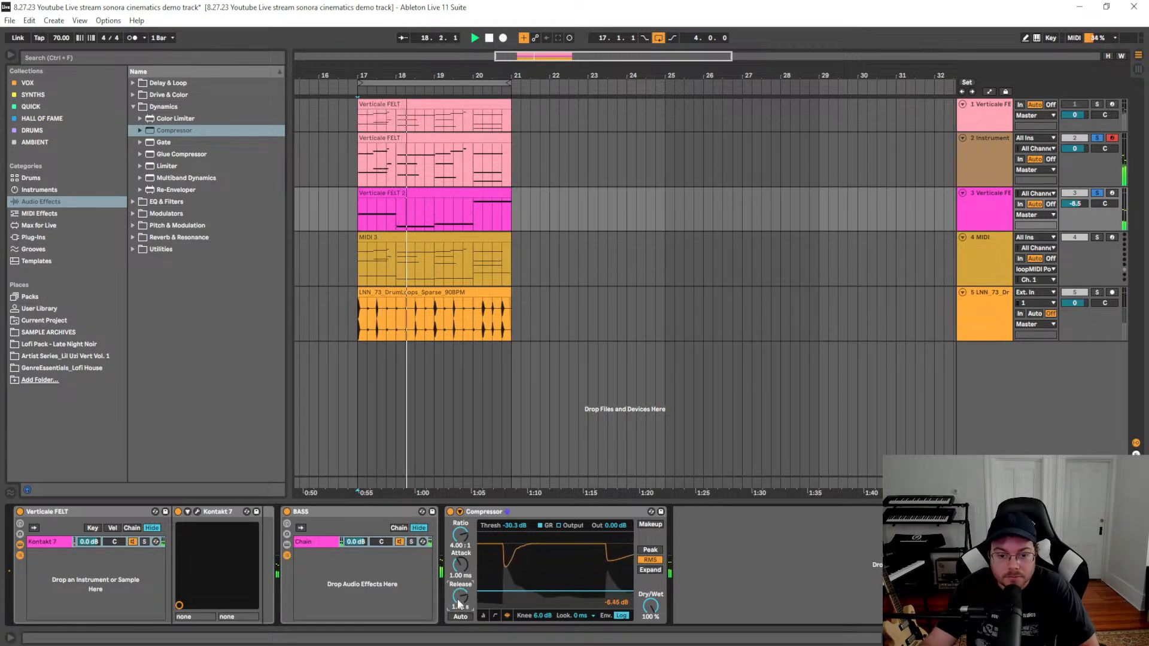
left_click(660, 526)
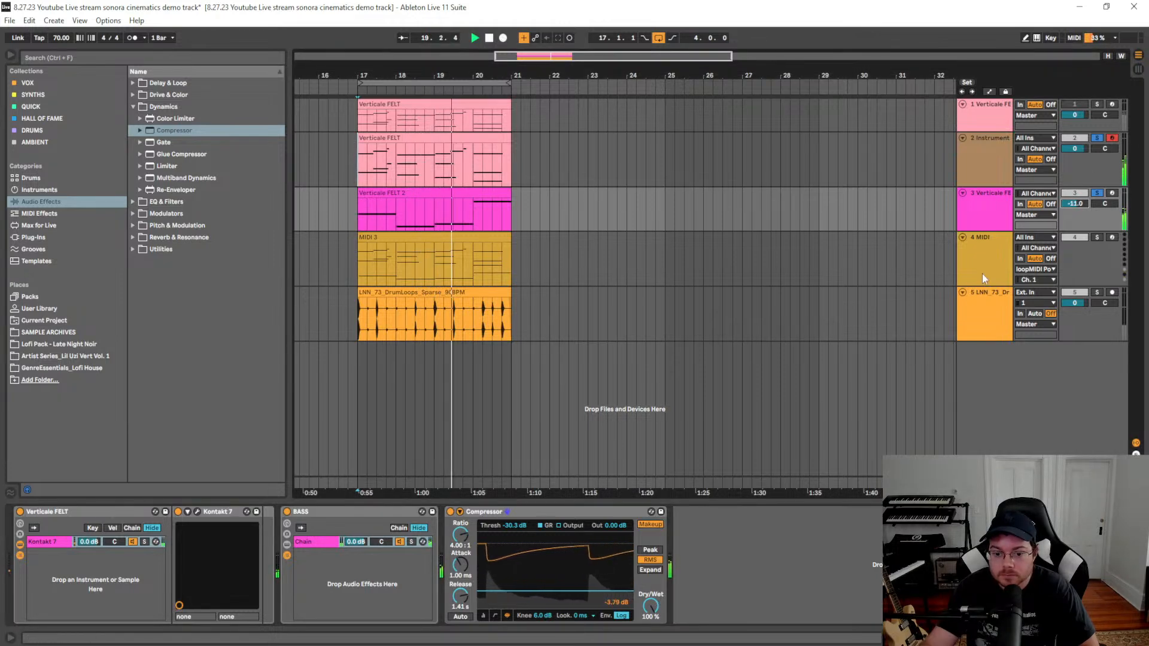
Refine the bass Compressor to a -34.0 dB threshold and 0.01 ms attack, and lower track 3's volume to -12.3 dB
left_click_drag(570, 592, 569, 596)
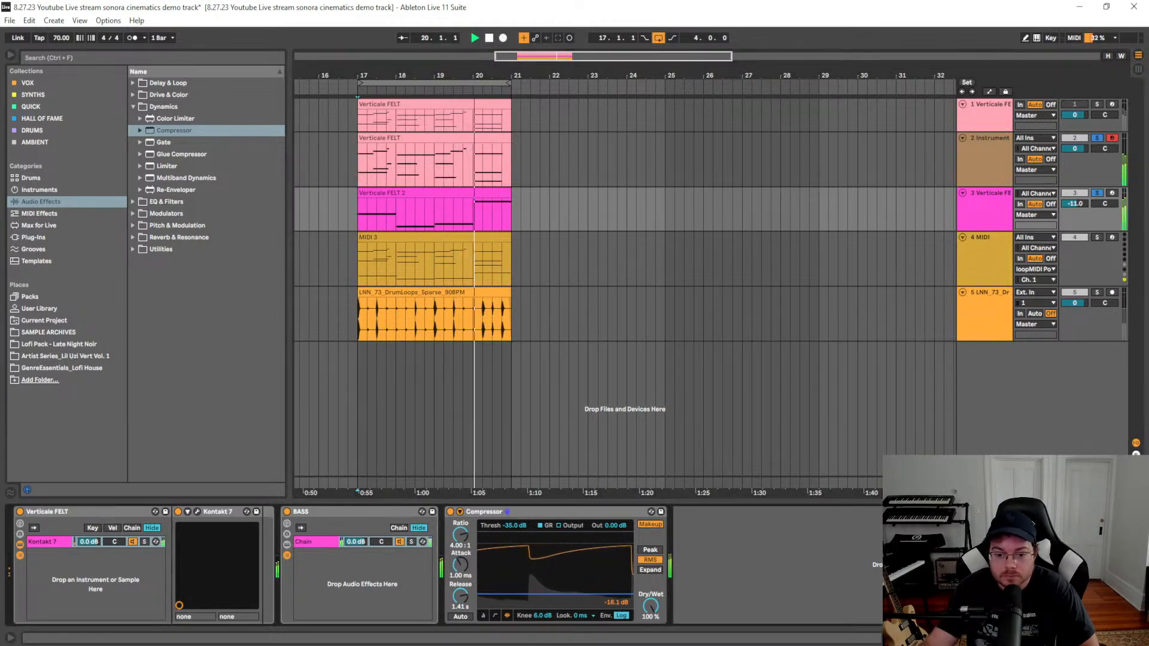
left_click_drag(1075, 205, 1075, 213)
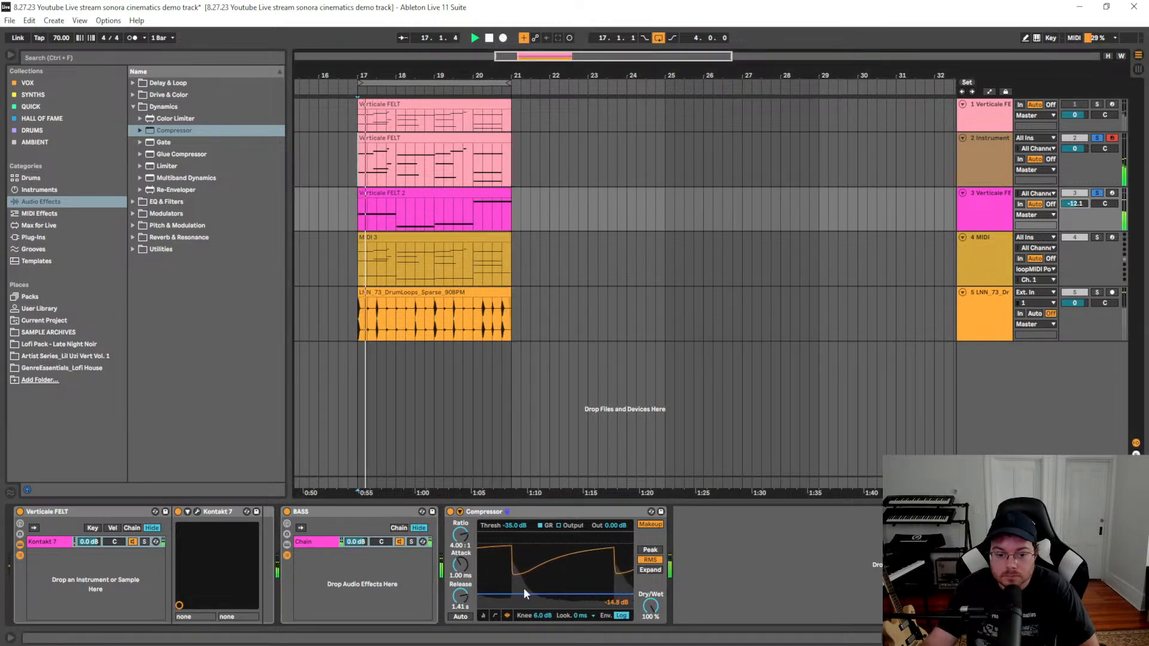
left_click_drag(460, 565, 510, 597)
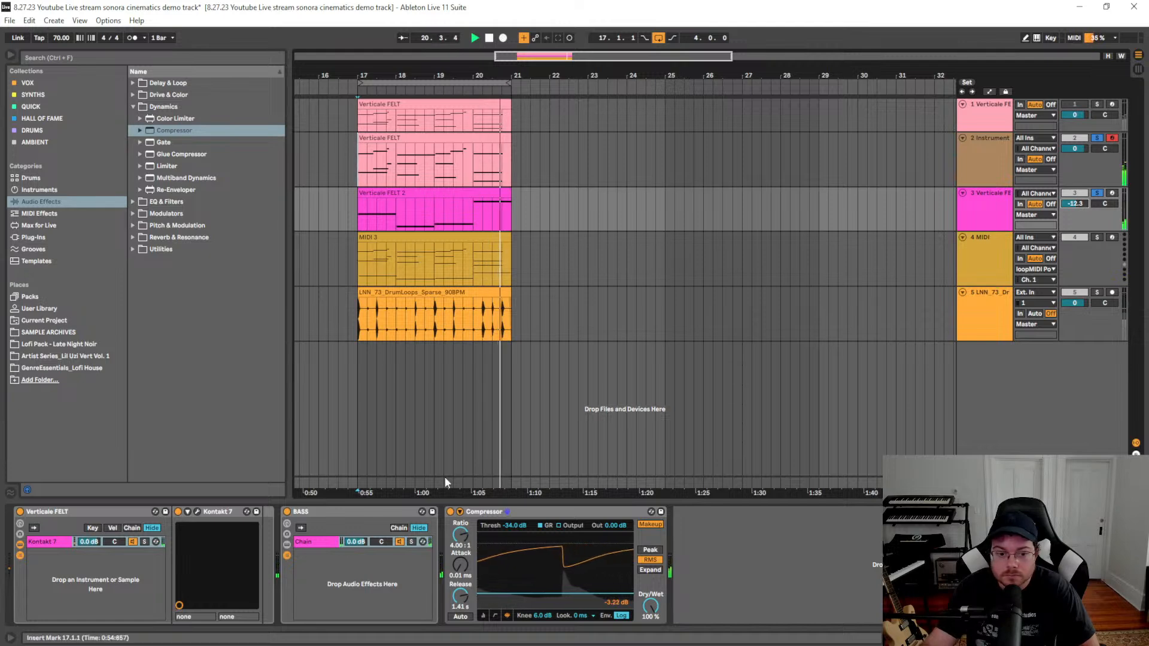
Add a Utility from the QUICK collection after the bass Compressor, make it mono and set track 3's volume to -12.7 dB
left_click(32, 107)
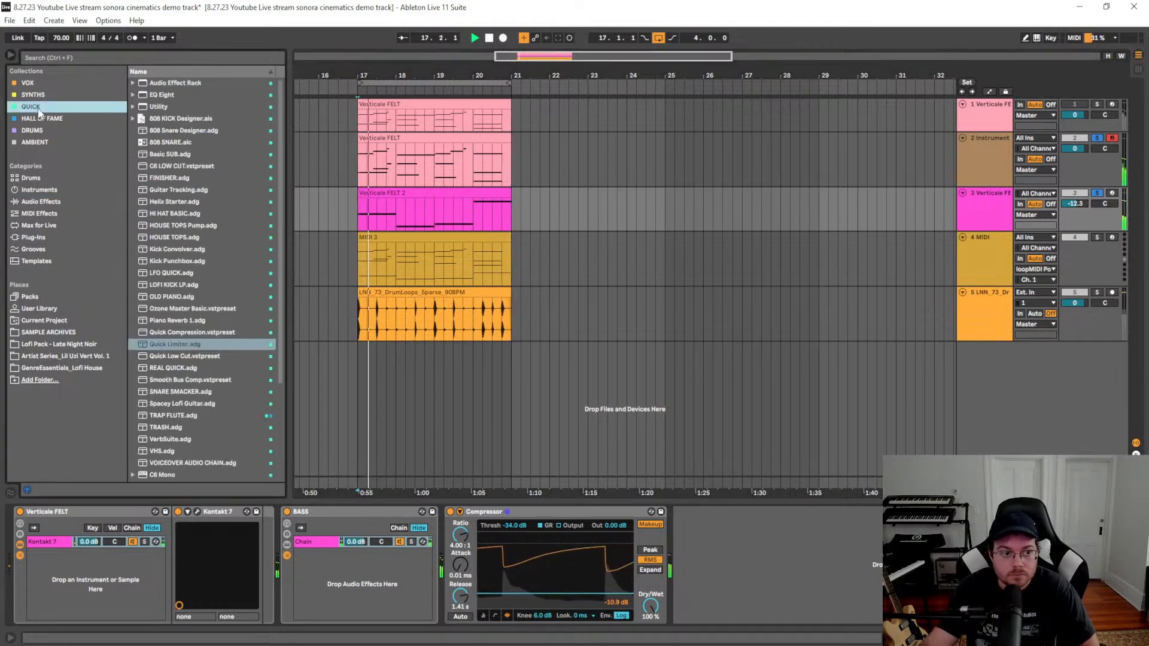
left_click(133, 107)
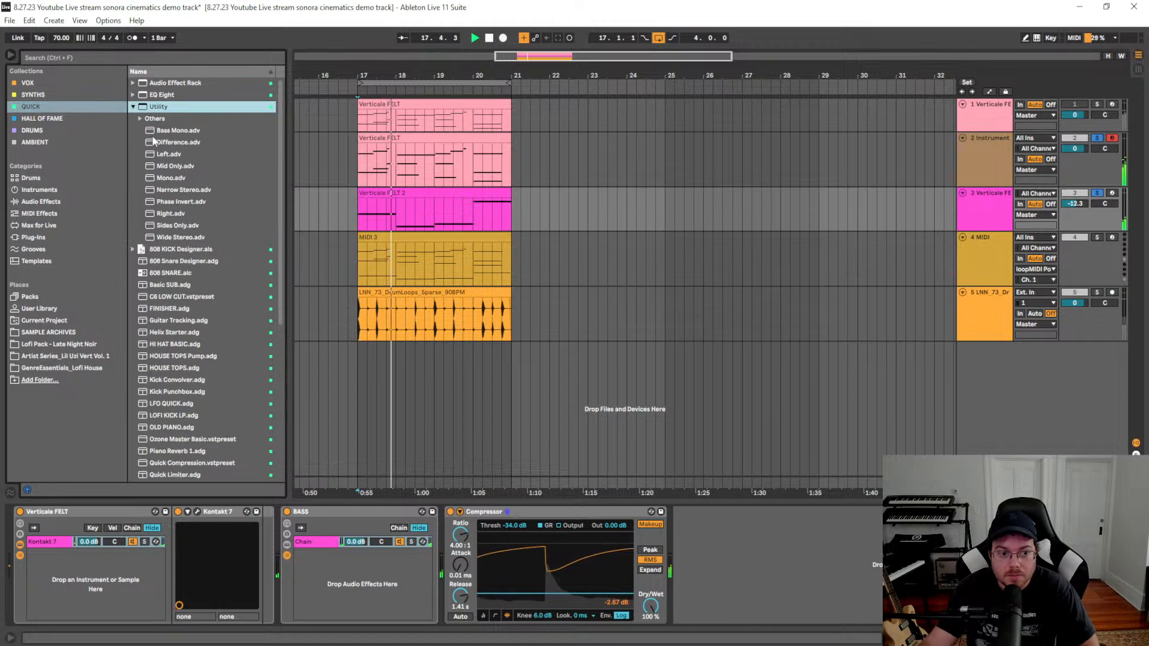
left_click_drag(140, 109, 715, 544)
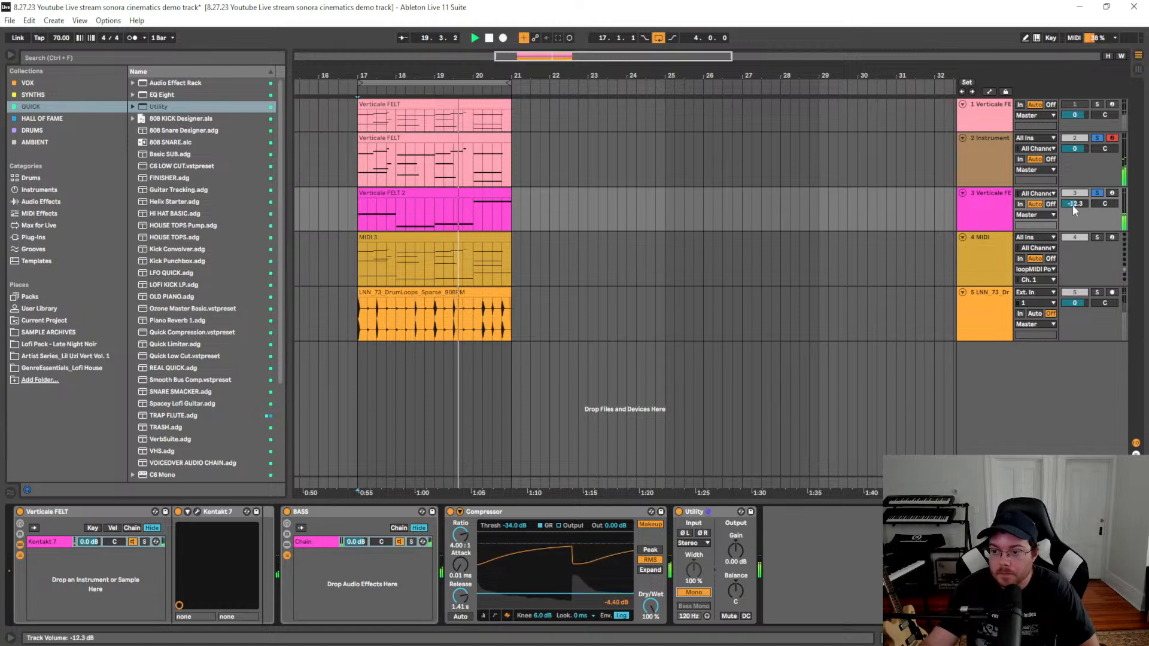
left_click_drag(1074, 208, 1074, 210)
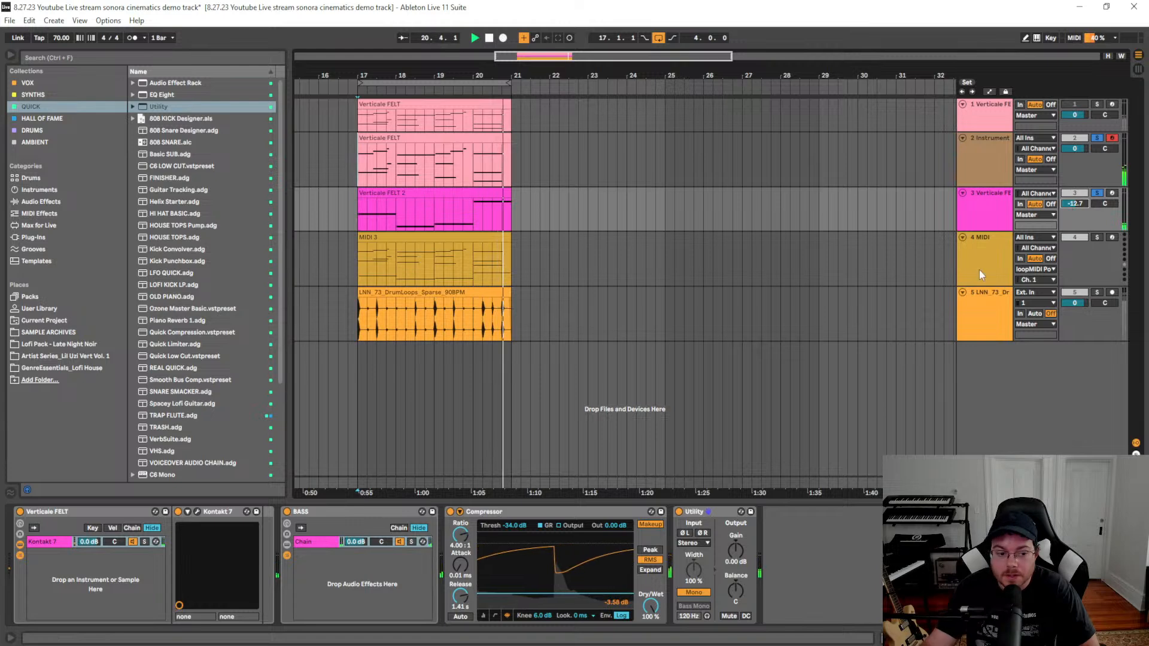
Inspect the bass's Verticale Natural instrument in Kontakt, then try track 3's volume at -12.2 dB and return it to -12.7 dB
left_click(192, 521)
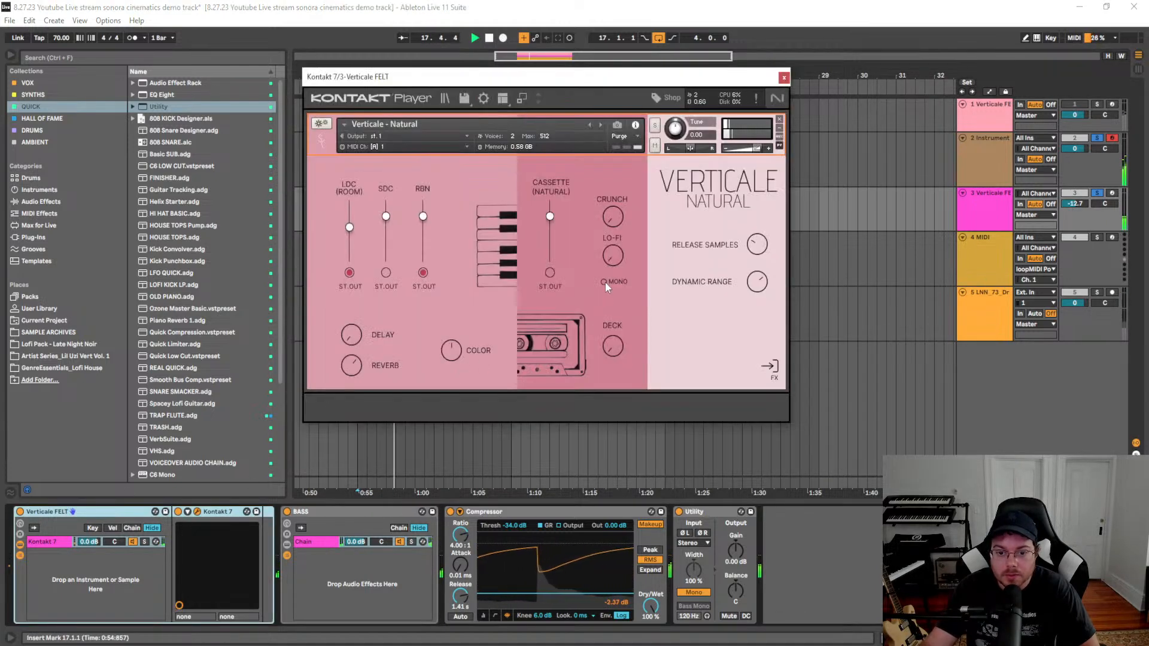
left_click(784, 77)
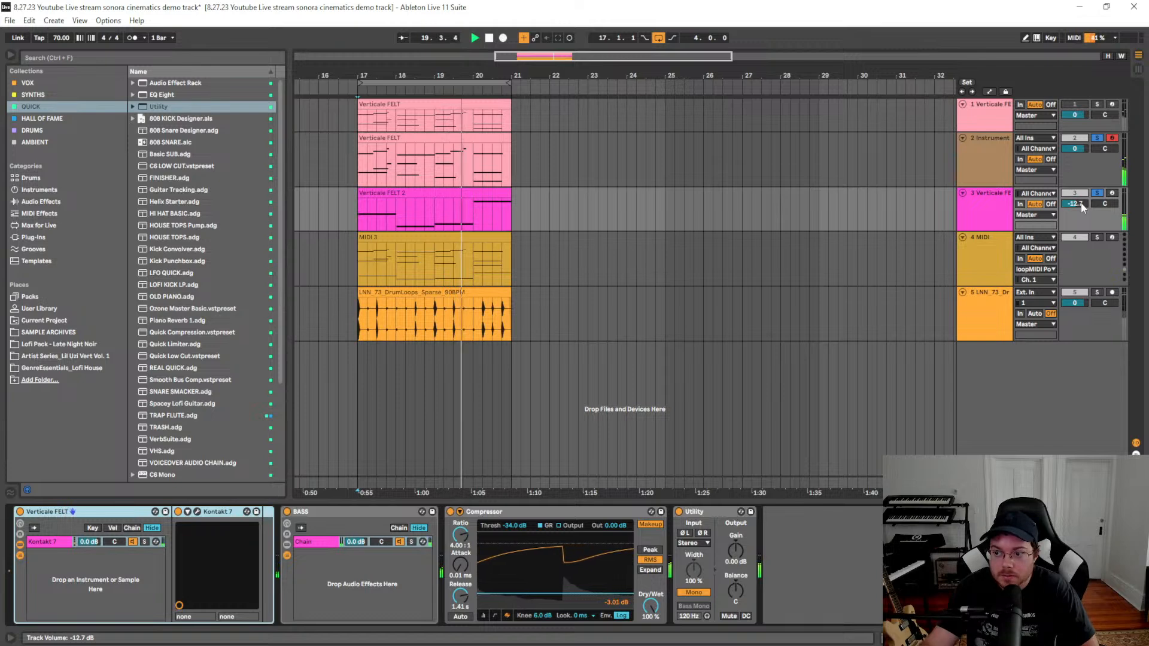
left_click_drag(1080, 203, 1081, 200)
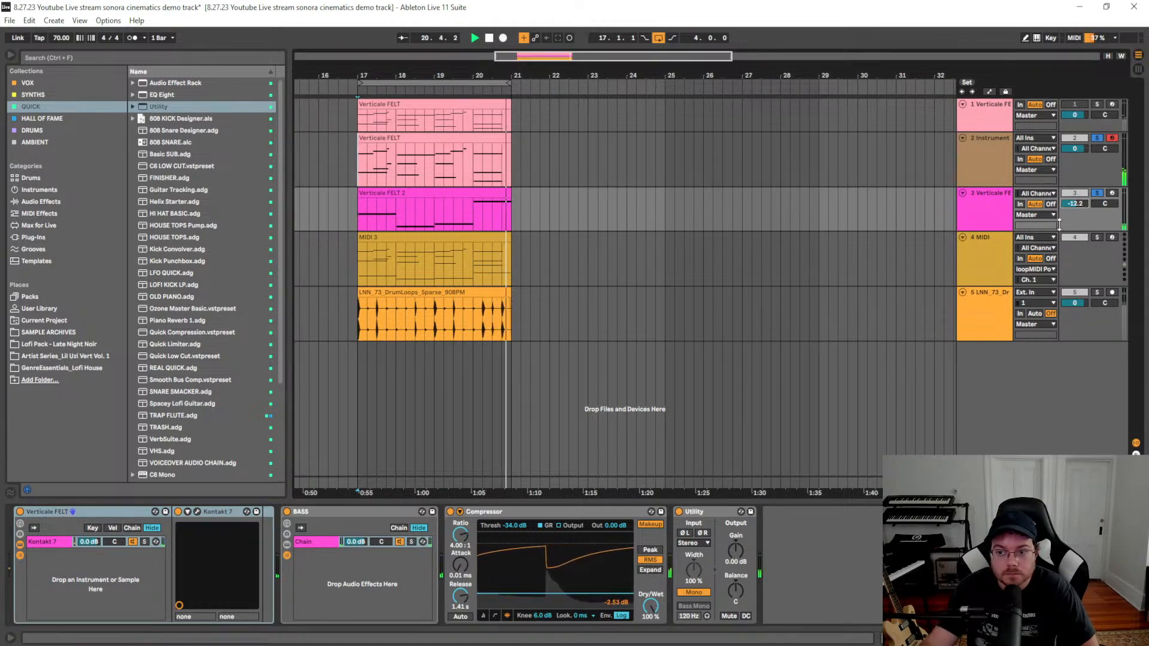
left_click_drag(1071, 204, 1071, 205)
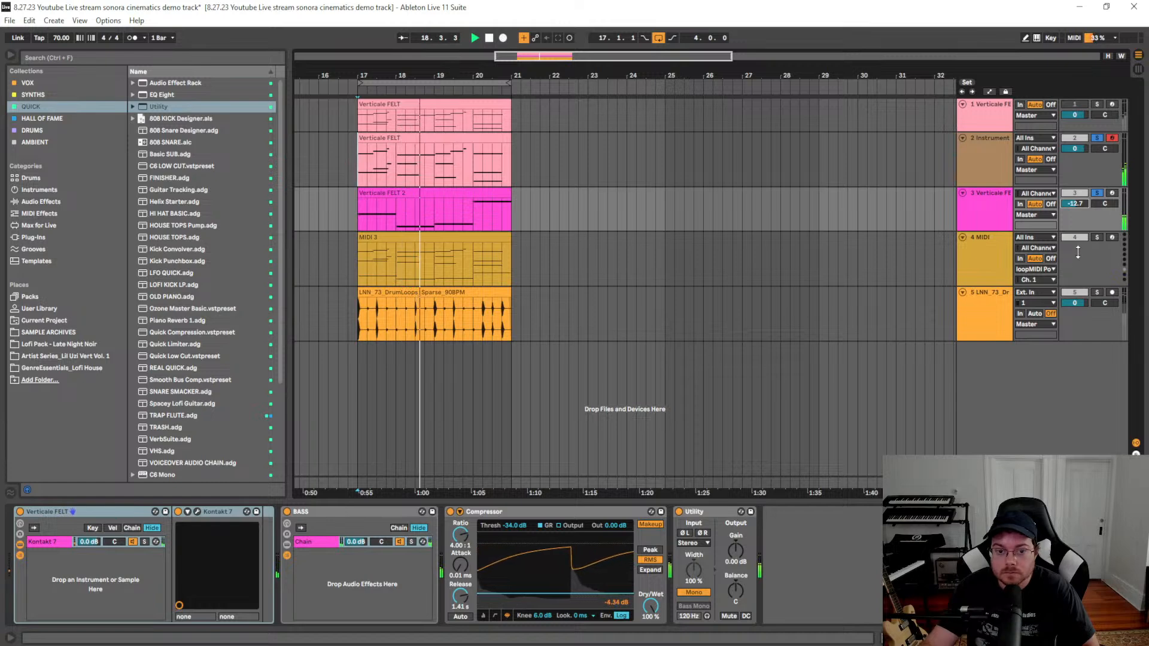
Solo drum loop track 5 and lower its volume to -7.8 dB
left_click(1097, 292)
left_click_drag(1085, 299, 1084, 345)
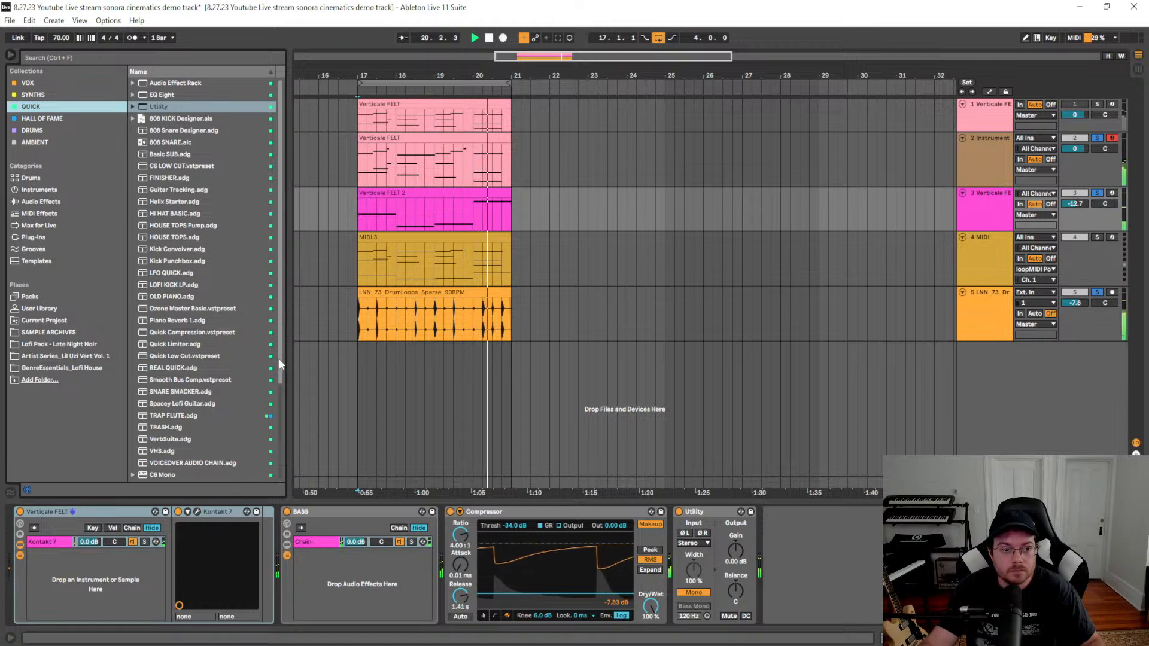
Add an EQ Eight to the bass chain, bring its band 4 high cut down to 400 Hz and move the device to drum track 5
left_click(37, 190)
left_click(37, 203)
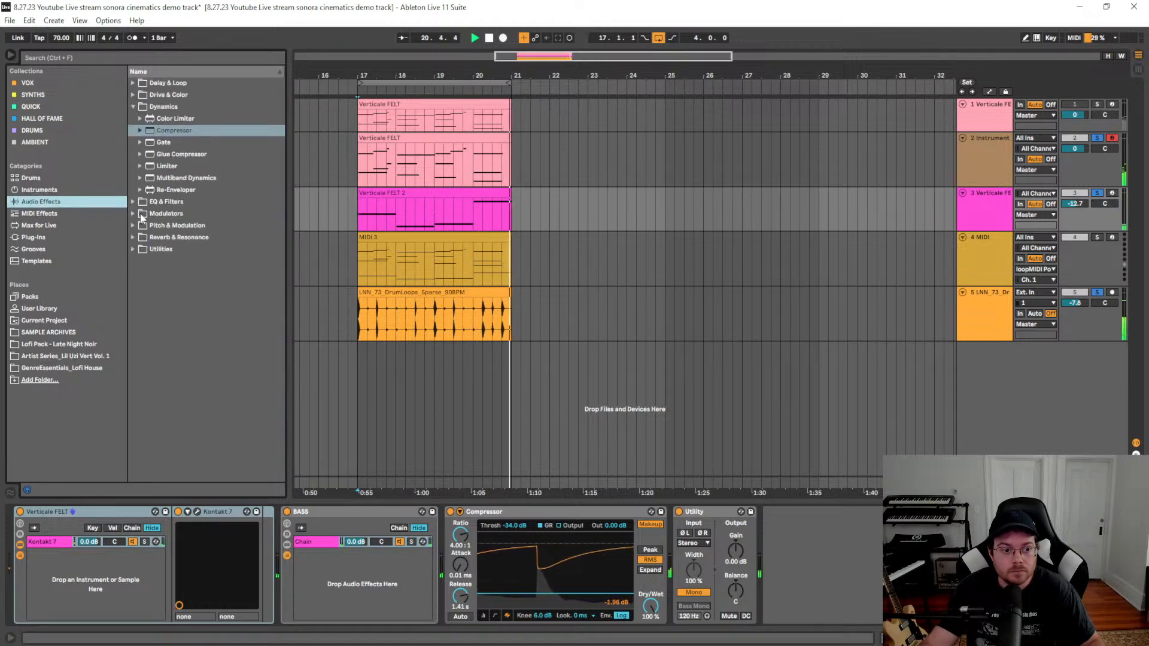
left_click(135, 108)
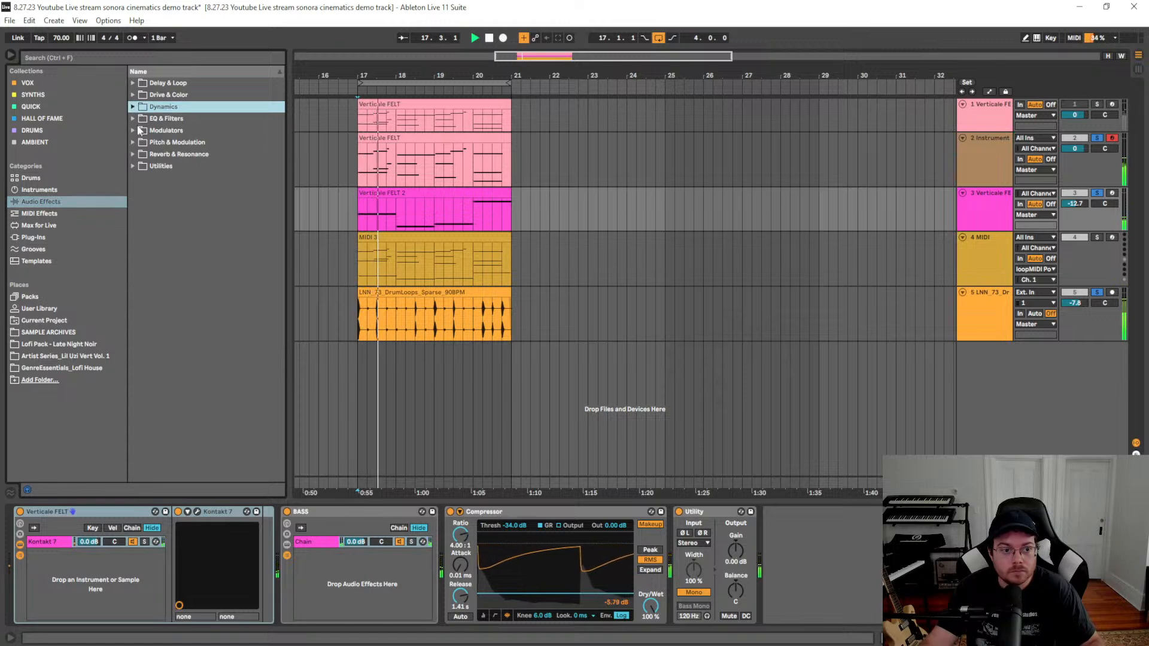
left_click(134, 120)
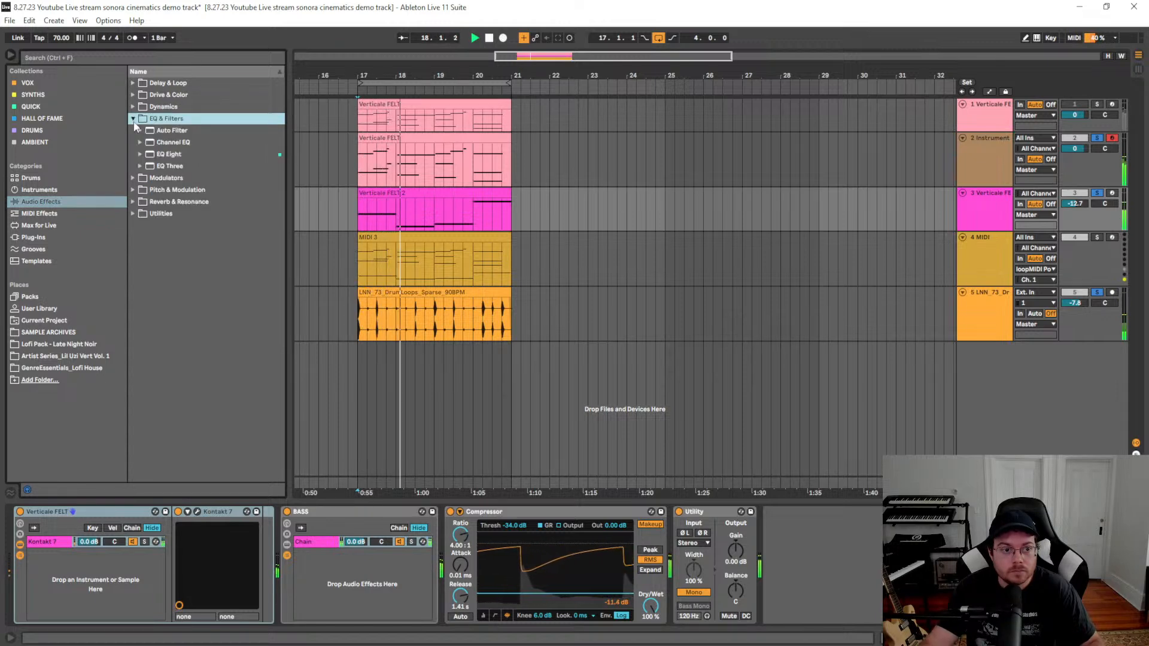
left_click_drag(163, 158, 820, 575)
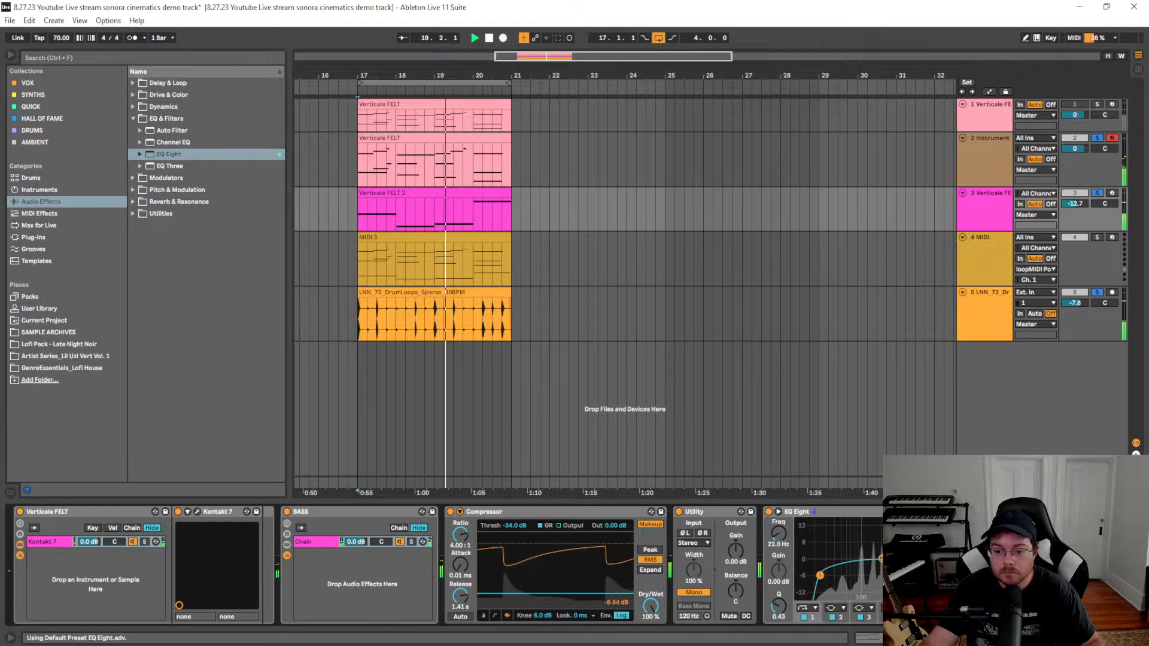
left_click_drag(965, 559, 902, 572)
left_click_drag(862, 513, 987, 326)
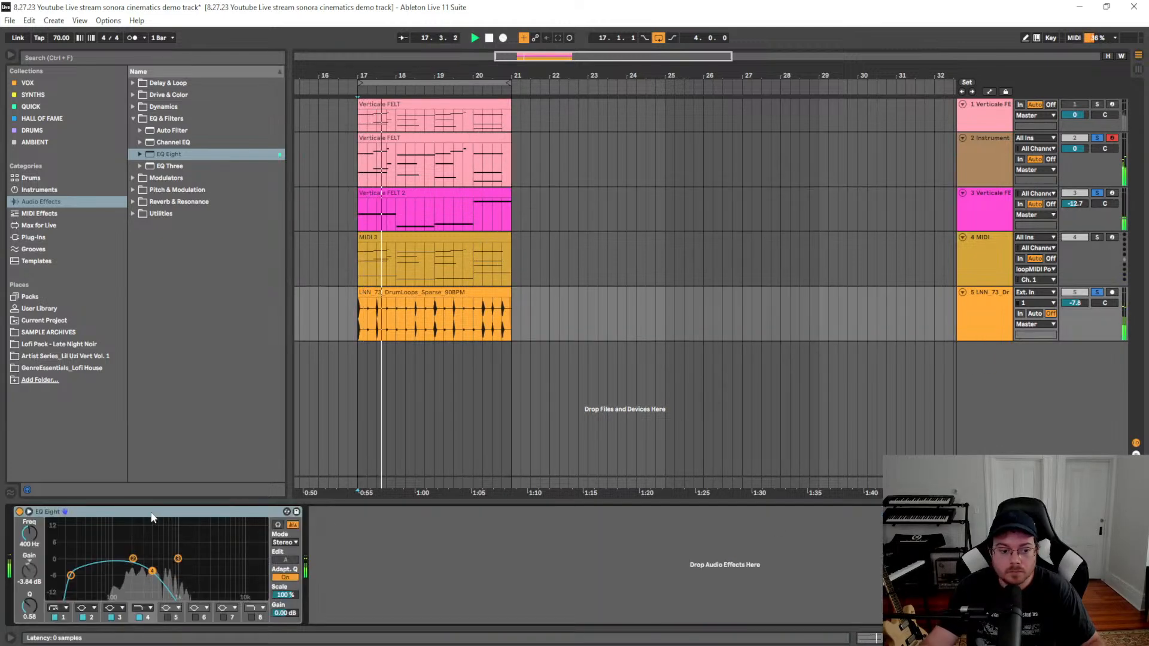
Set the drum EQ's band 1 low cut to 20.6 Hz and make band 4 a high shelf at 1.29 kHz with -9.55 dB gain
left_click_drag(72, 574, 76, 575)
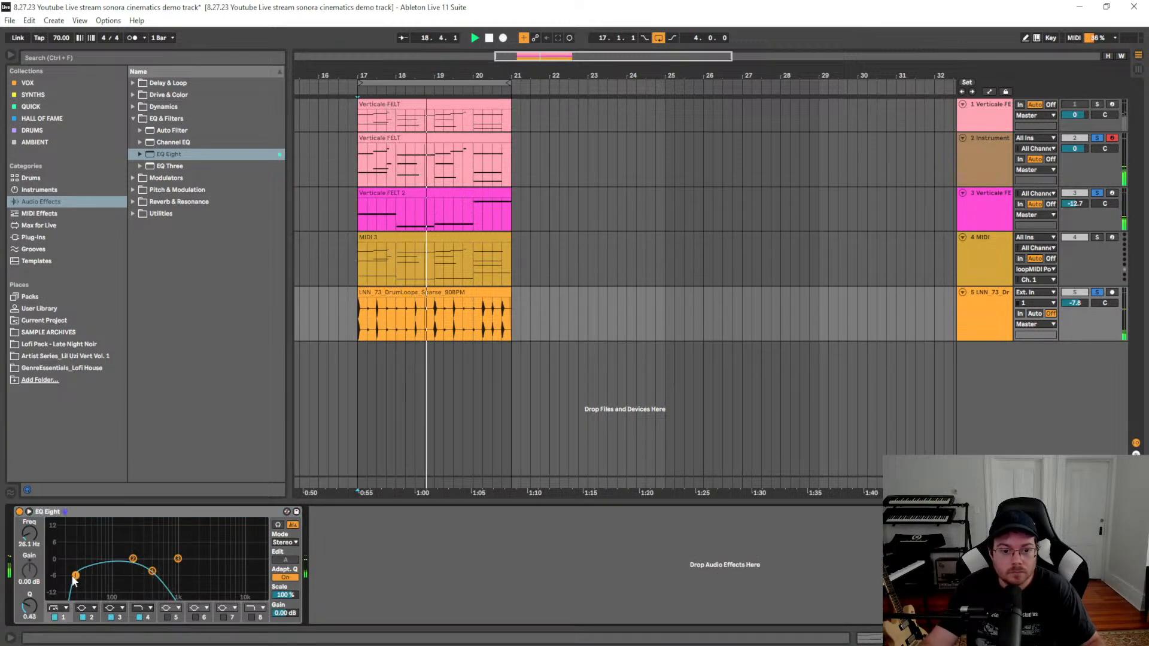
left_click_drag(74, 577, 69, 576)
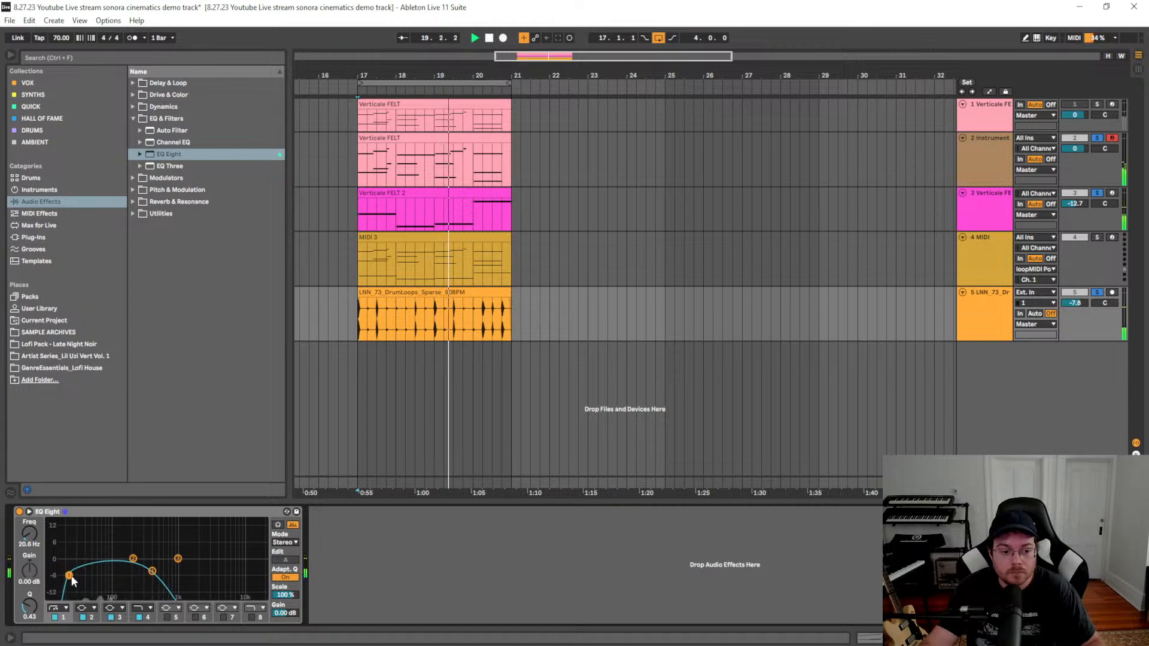
left_click_drag(150, 576, 210, 576)
left_click(144, 609)
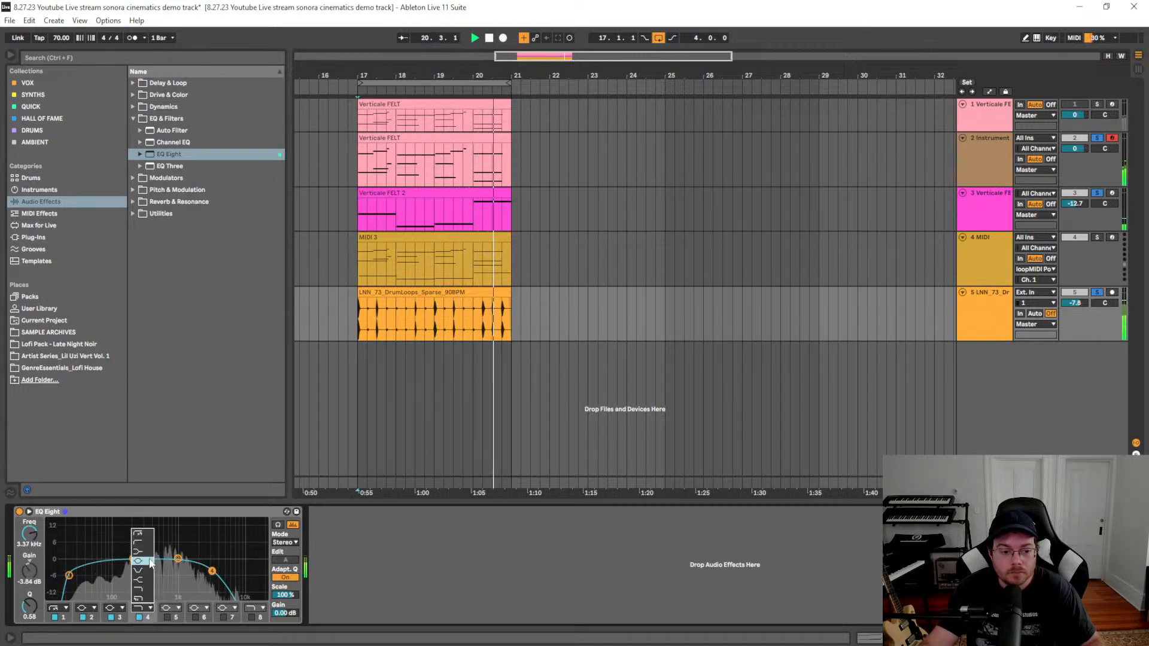
left_click(147, 579)
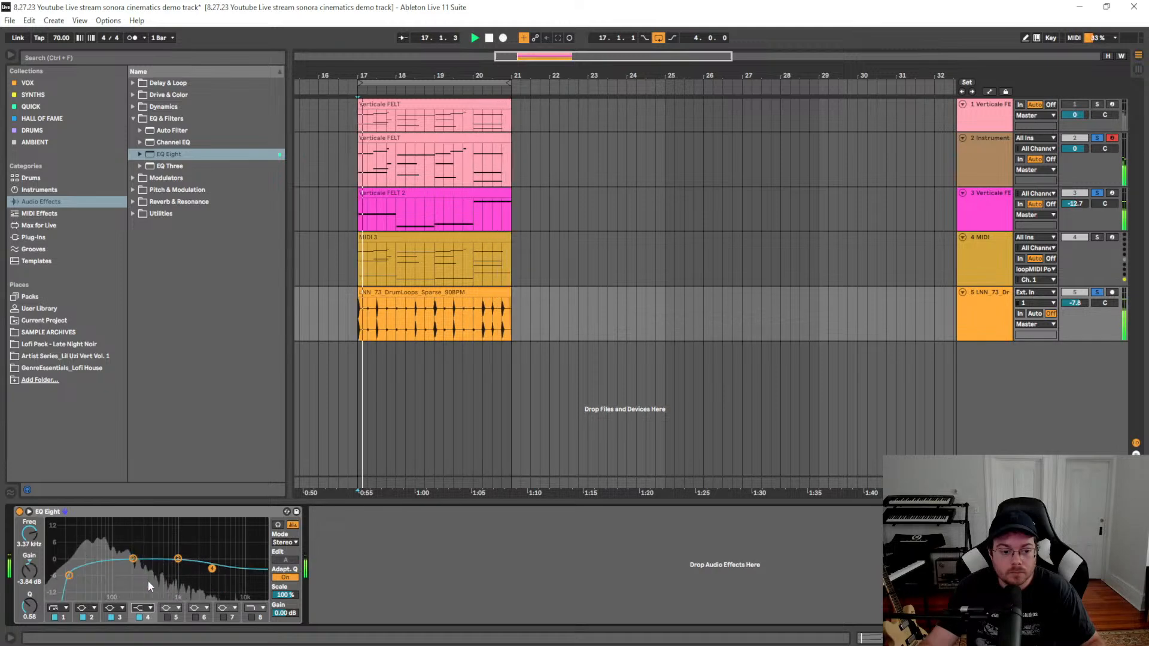
left_click_drag(211, 571, 183, 582)
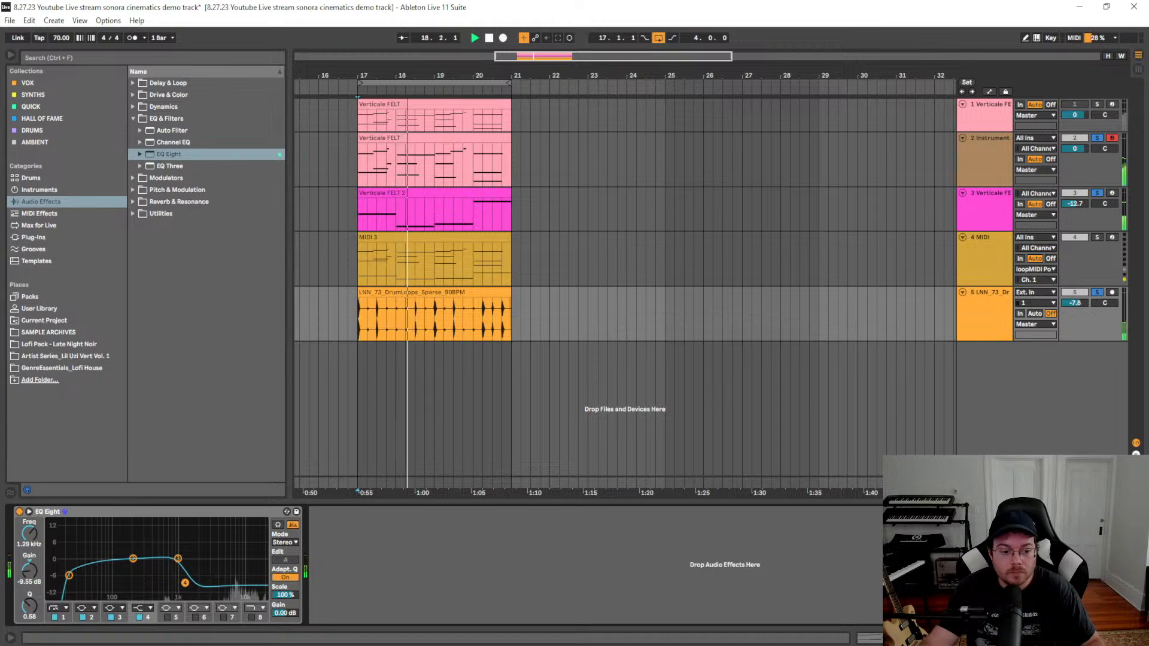
Set the drum EQ's band 1 to 22.0 Hz with Q 0.41 and dip band 3 by -3.35 dB at 667 Hz
left_click(70, 574)
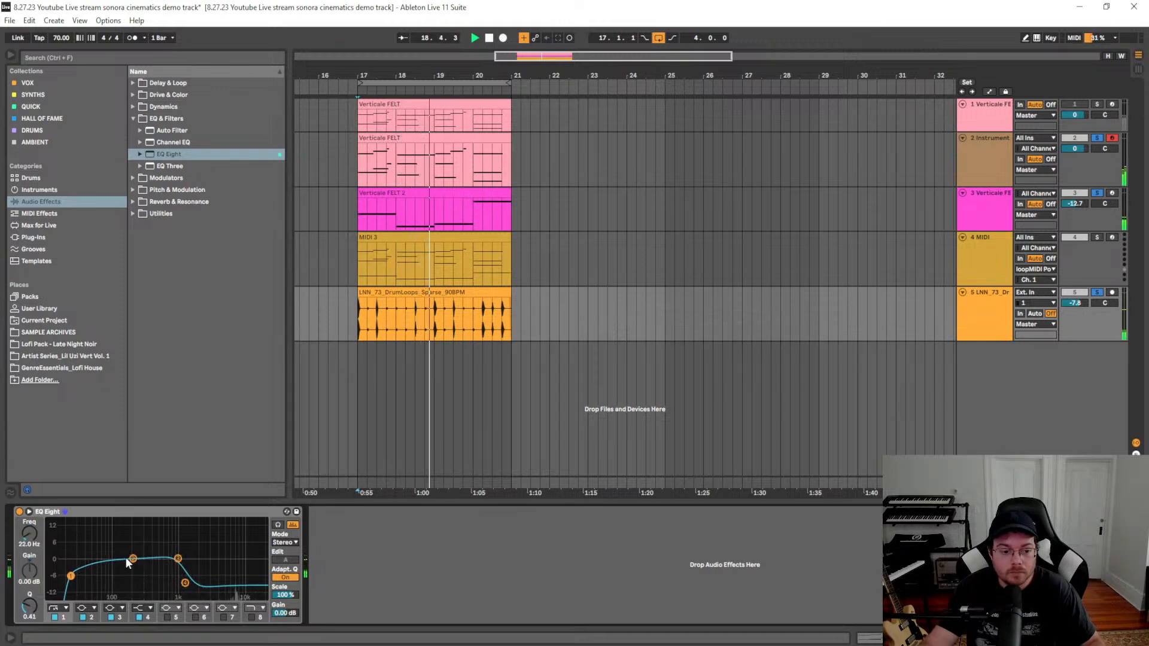
left_click_drag(174, 562, 166, 567)
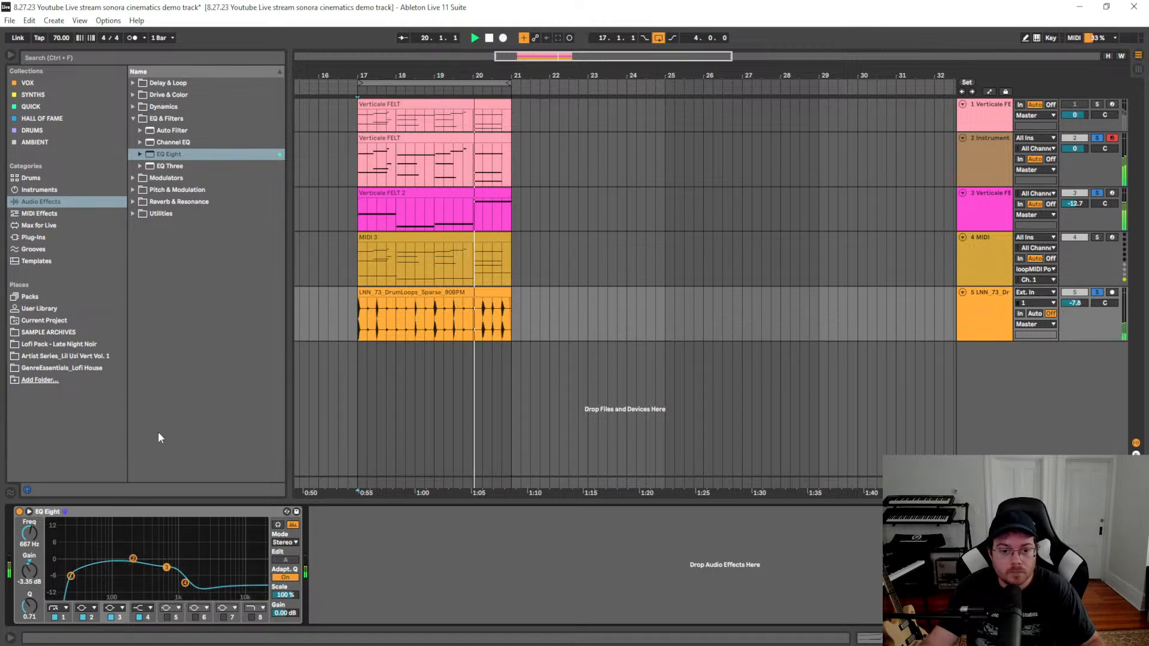
Solo piano track 1 with the other playing tracks and lower its volume to -10.0 dB
left_click(991, 314)
left_click(362, 260)
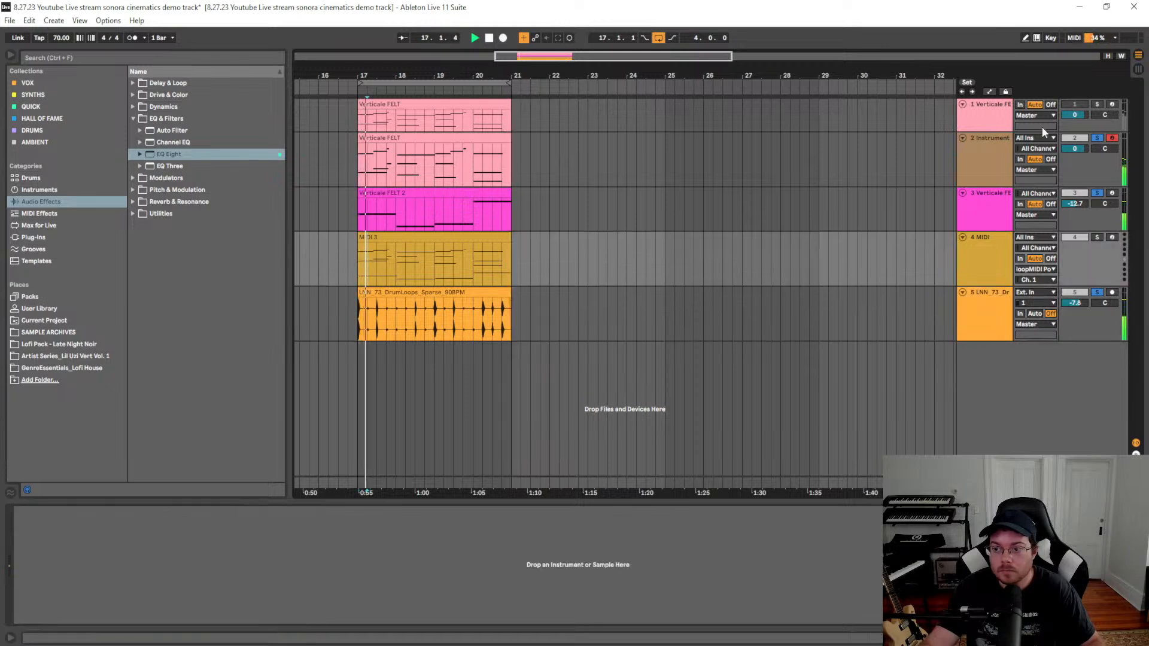
left_click_drag(1079, 114, 1079, 124)
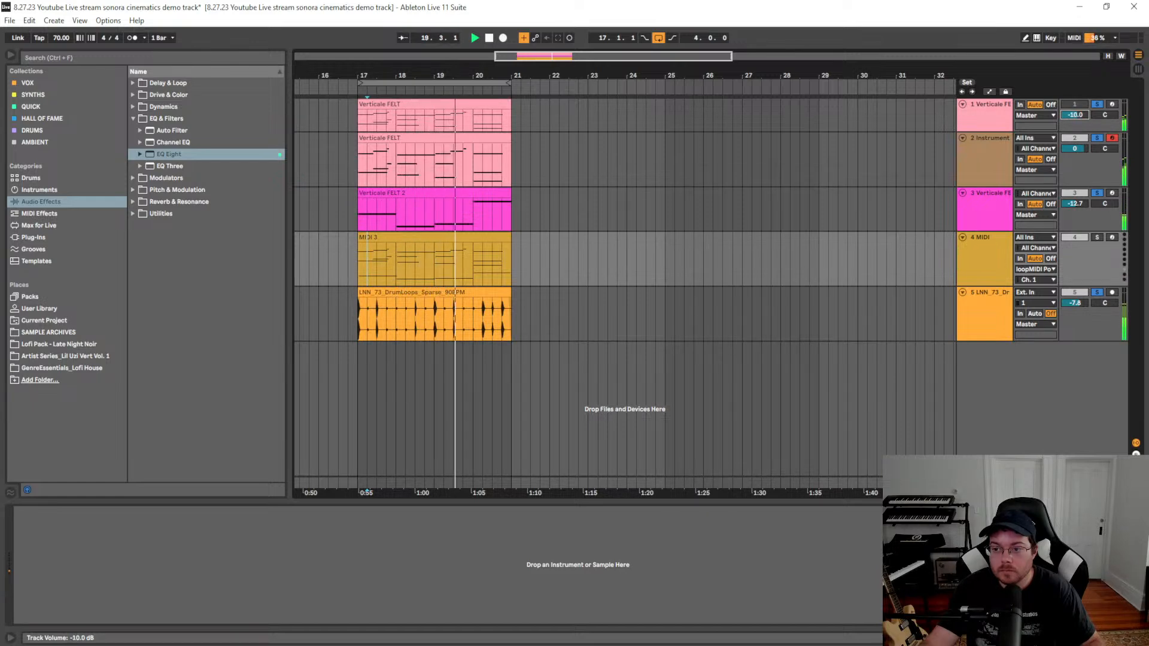
Lower piano track 1's volume to -11.1 dB and set the insert marker at 17.1.1 on the drum track
left_click_drag(1075, 114, 1075, 115)
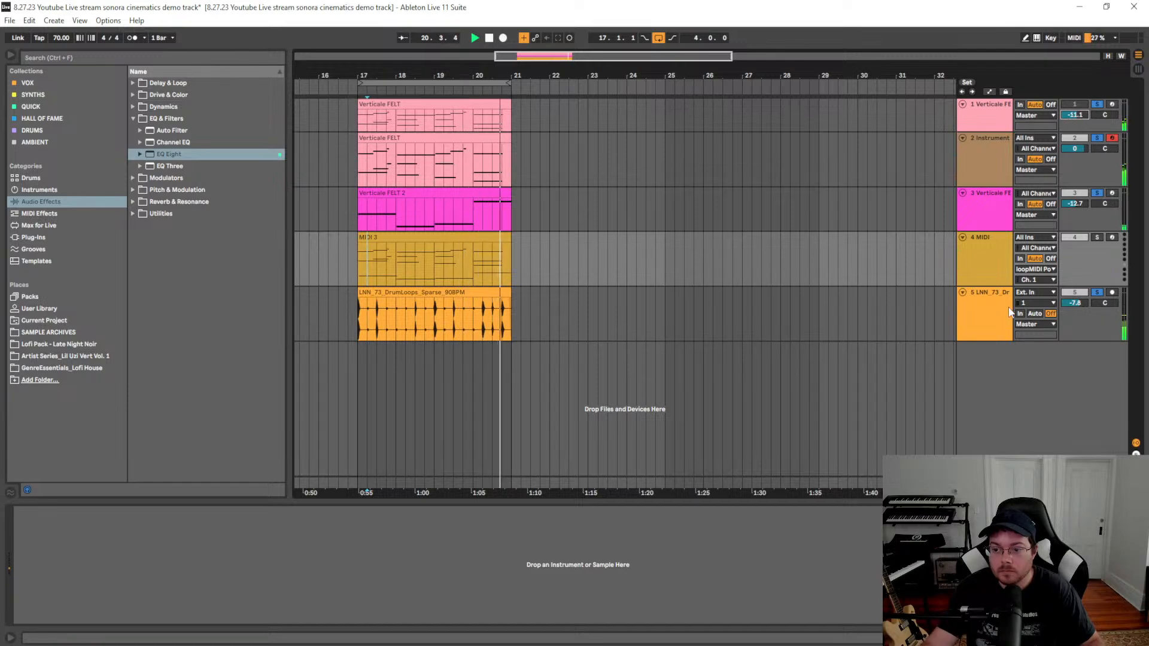
left_click(986, 326)
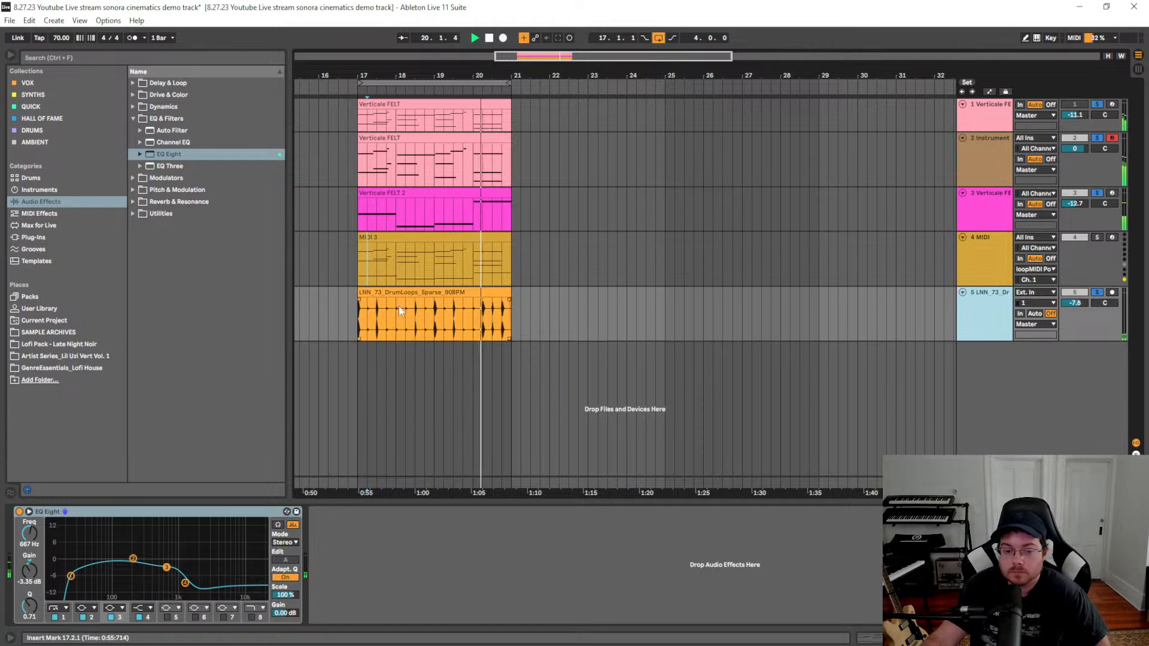
left_click(358, 327)
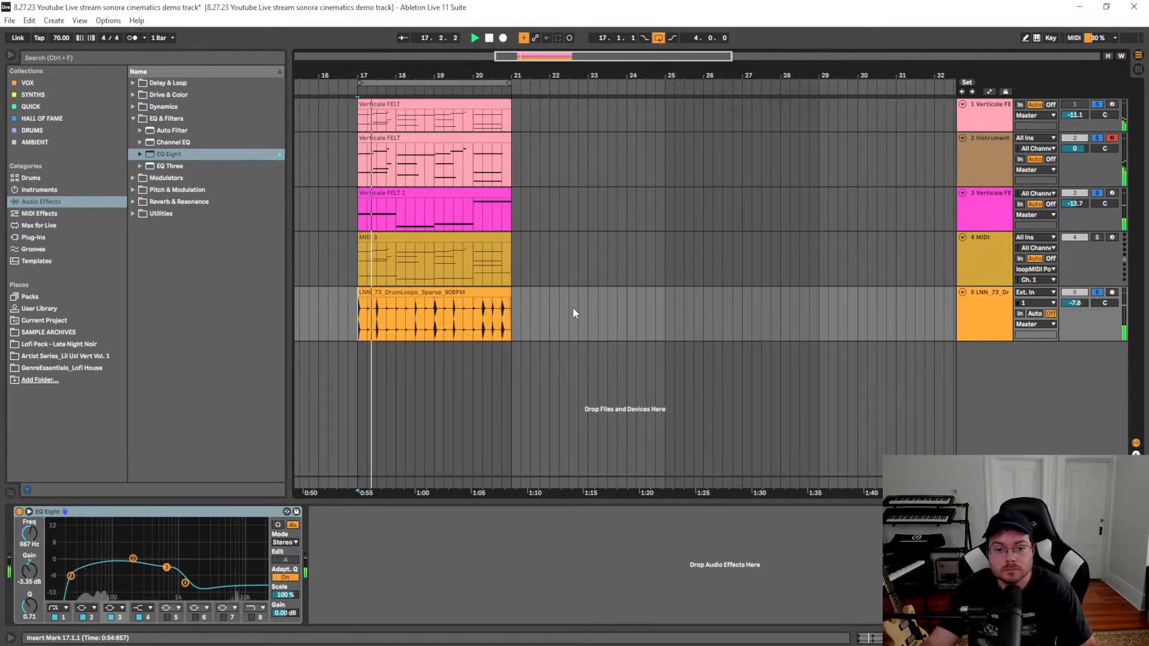
left_click_drag(601, 282, 702, 295)
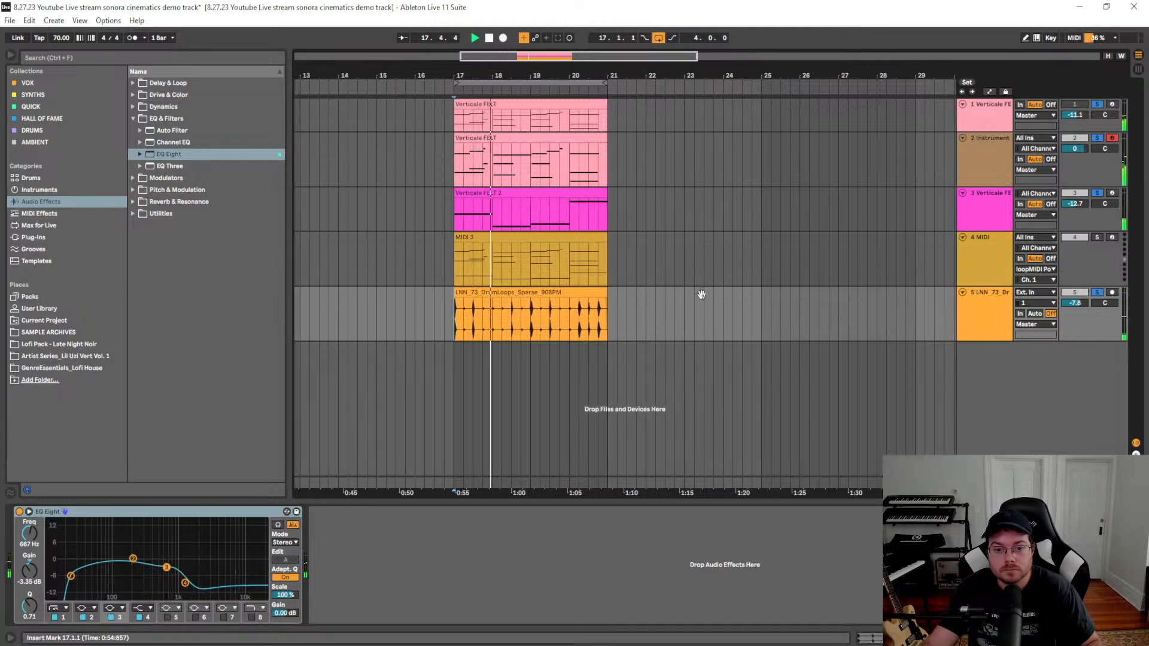
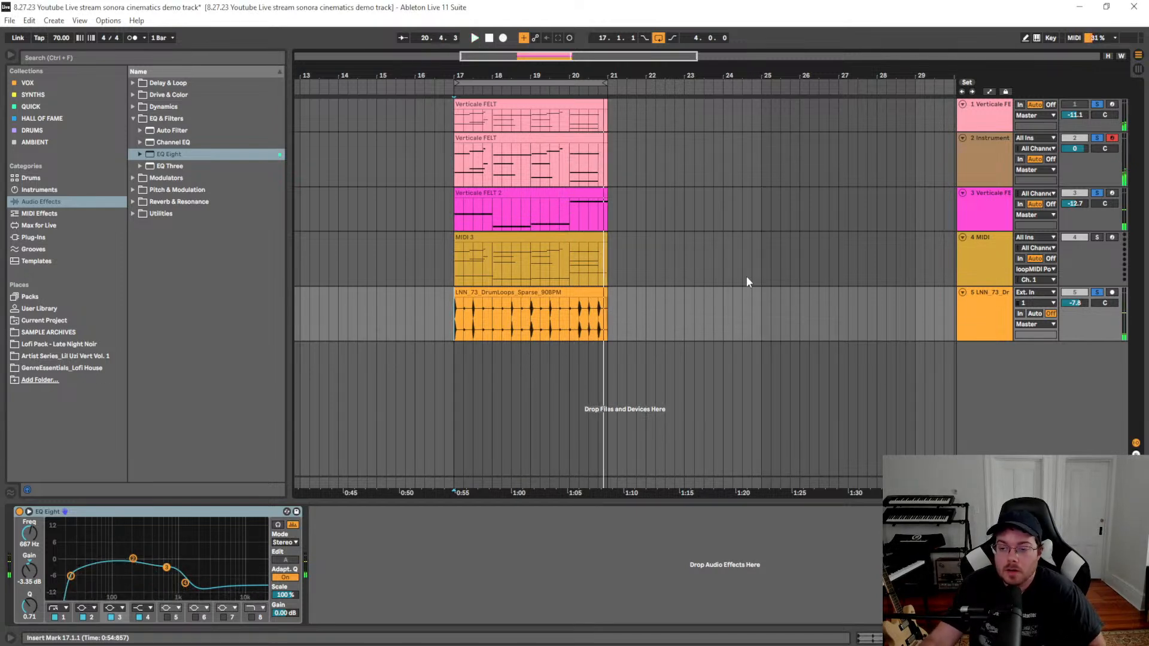
Insert a new MIDI track below track 2 and copy the Verticale FELT rack from track 1 onto it
left_click(973, 176)
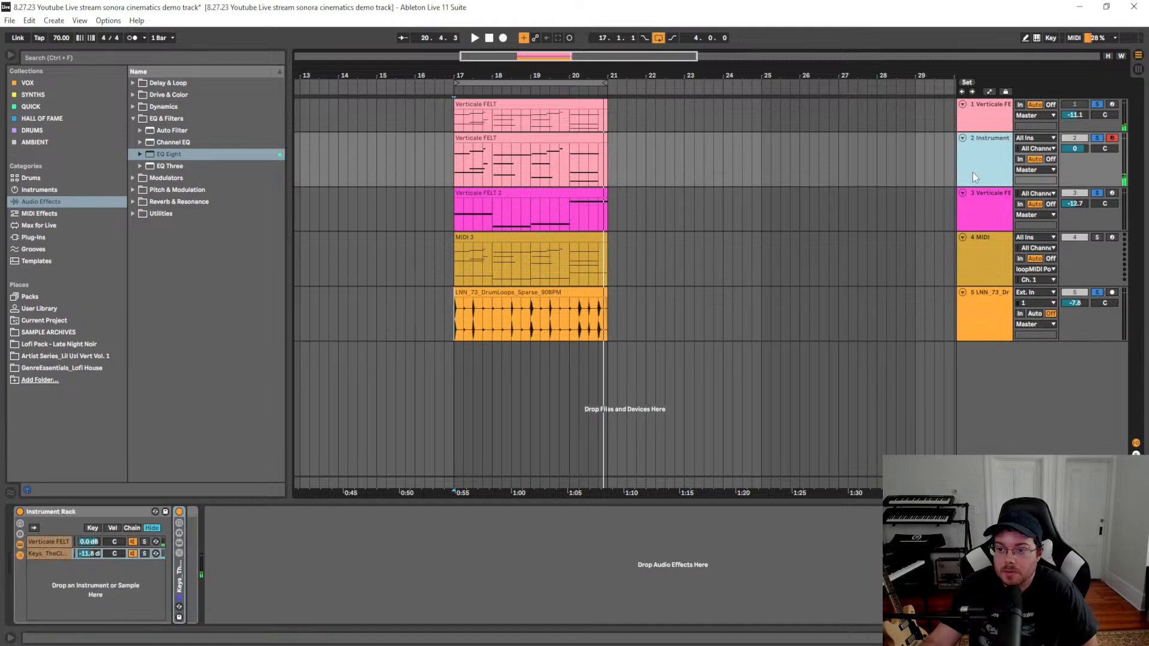
left_click(986, 124)
left_click(989, 157)
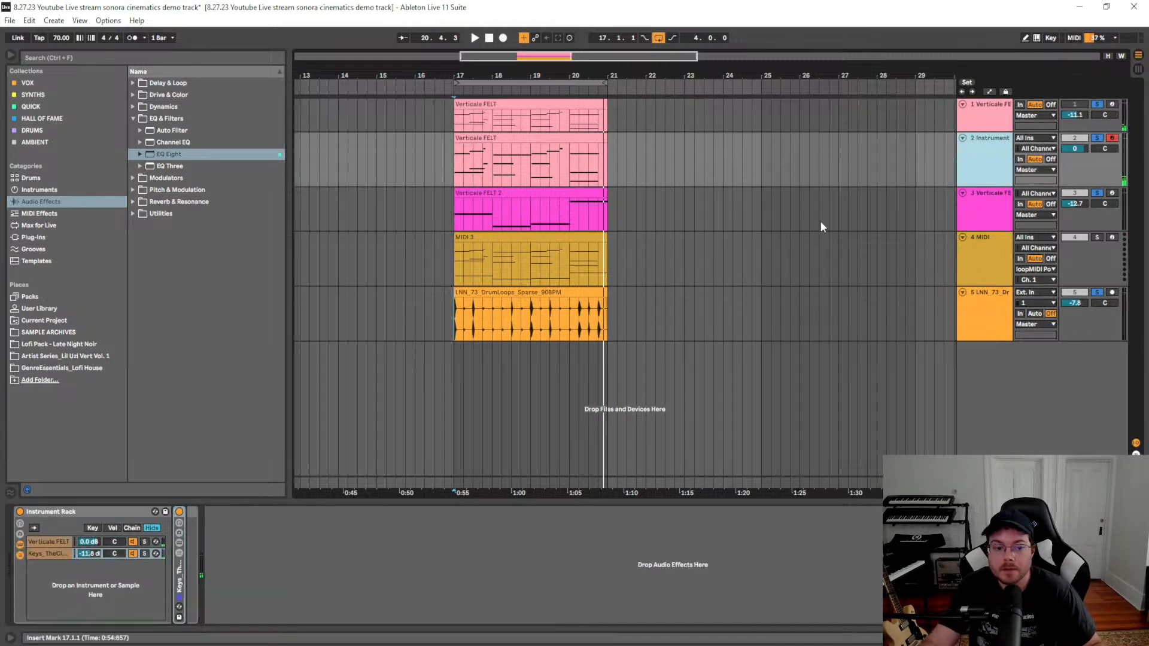
left_click(54, 514)
left_click(984, 127)
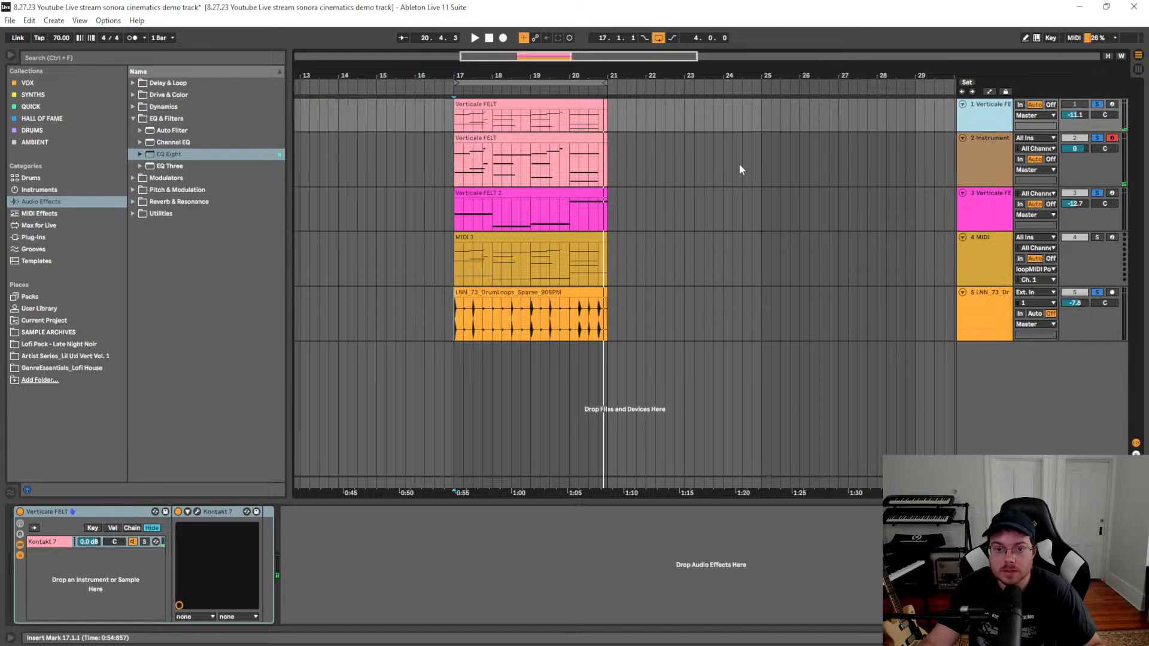
left_click(996, 163)
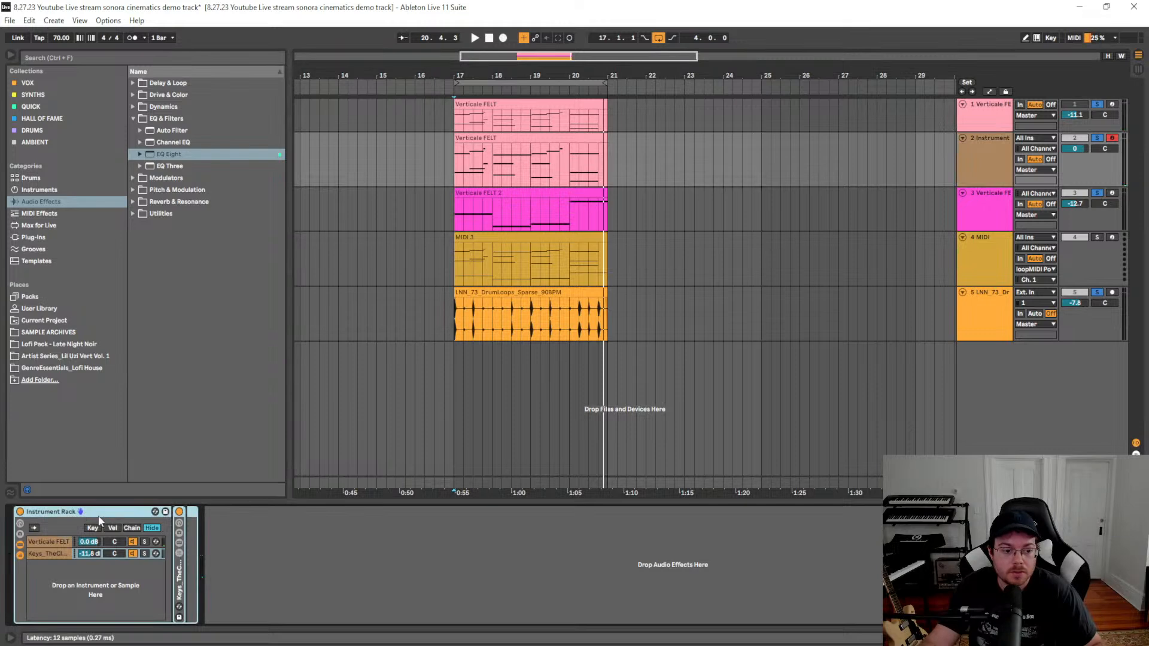
left_click(970, 170)
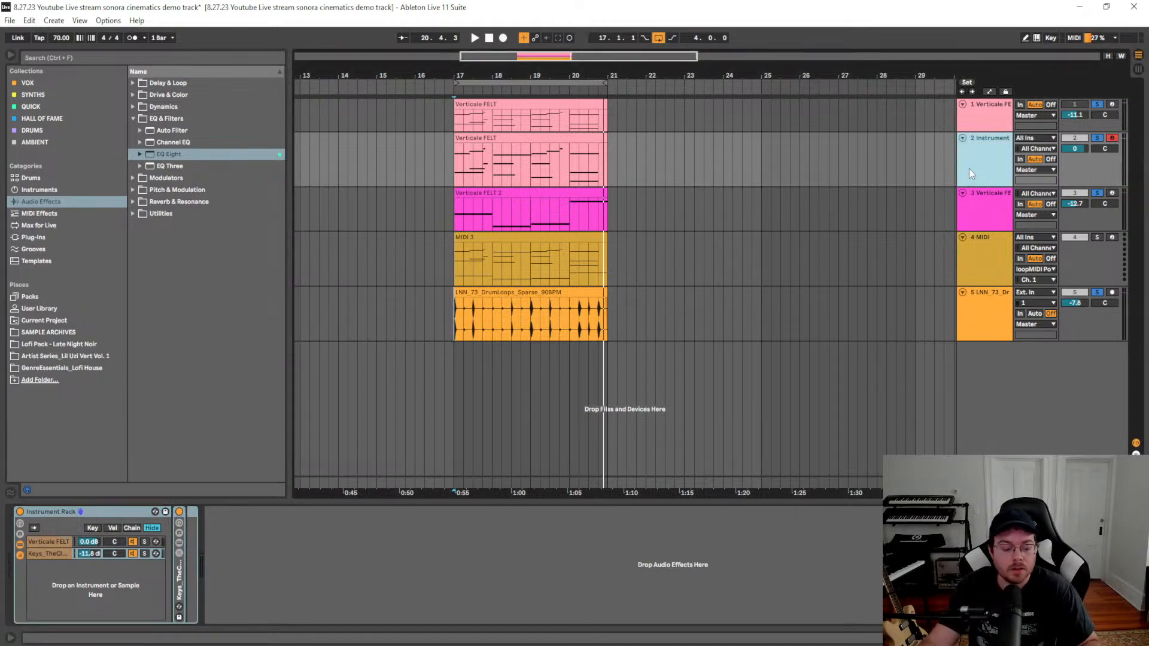
key("ctrl+shift+t")
left_click(967, 169)
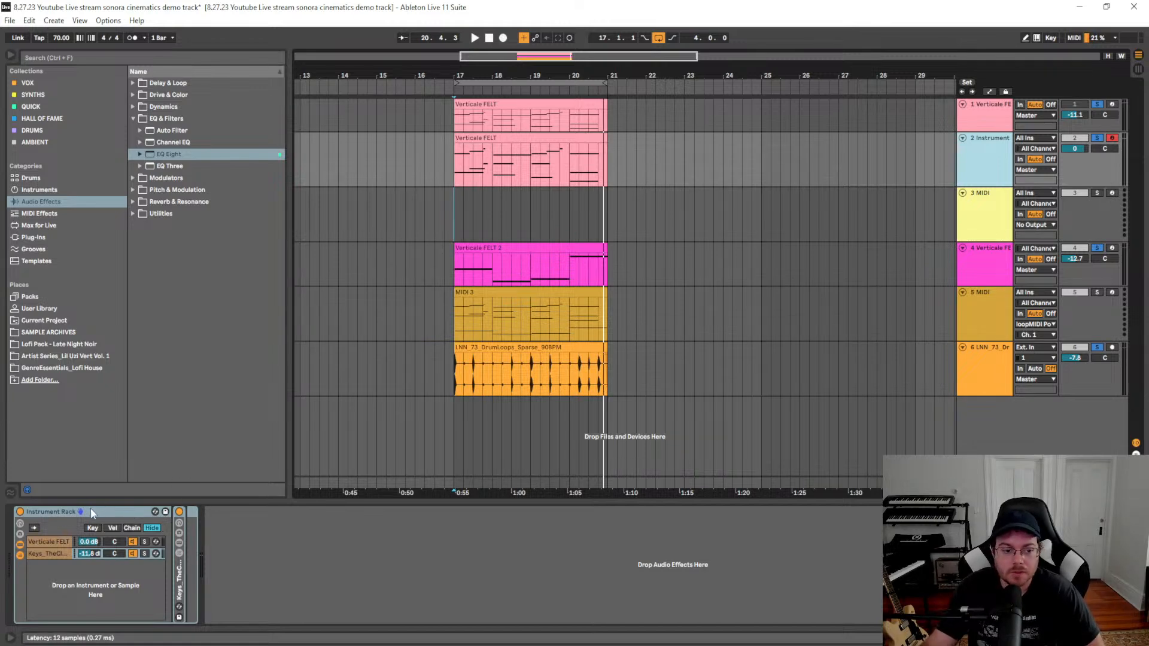
left_click(979, 124)
left_click(109, 514)
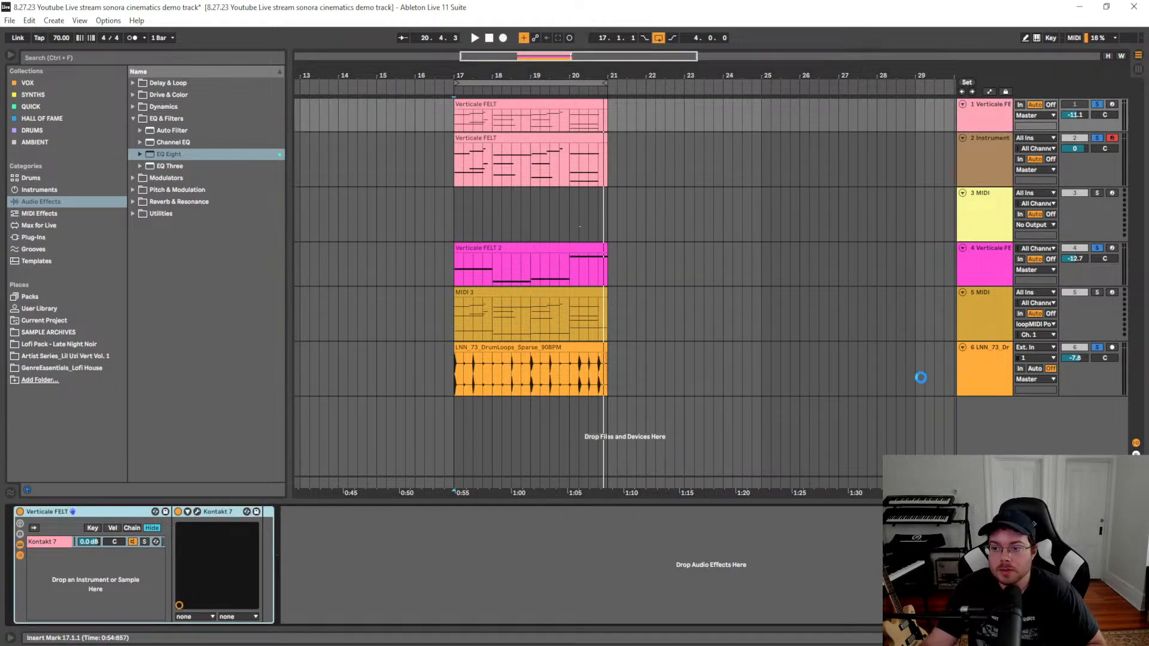
Freeze the piano track 1 and the Instrument Rack track 2 together
left_click(992, 141)
left_click(991, 118, "shift")
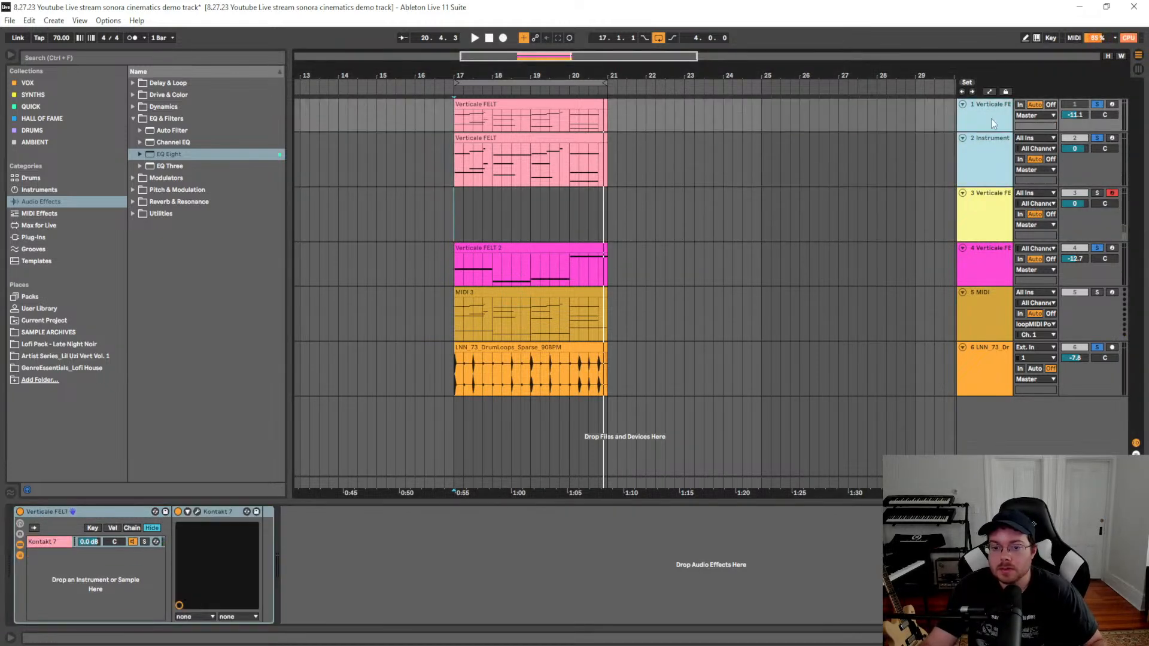
right_click(1005, 148)
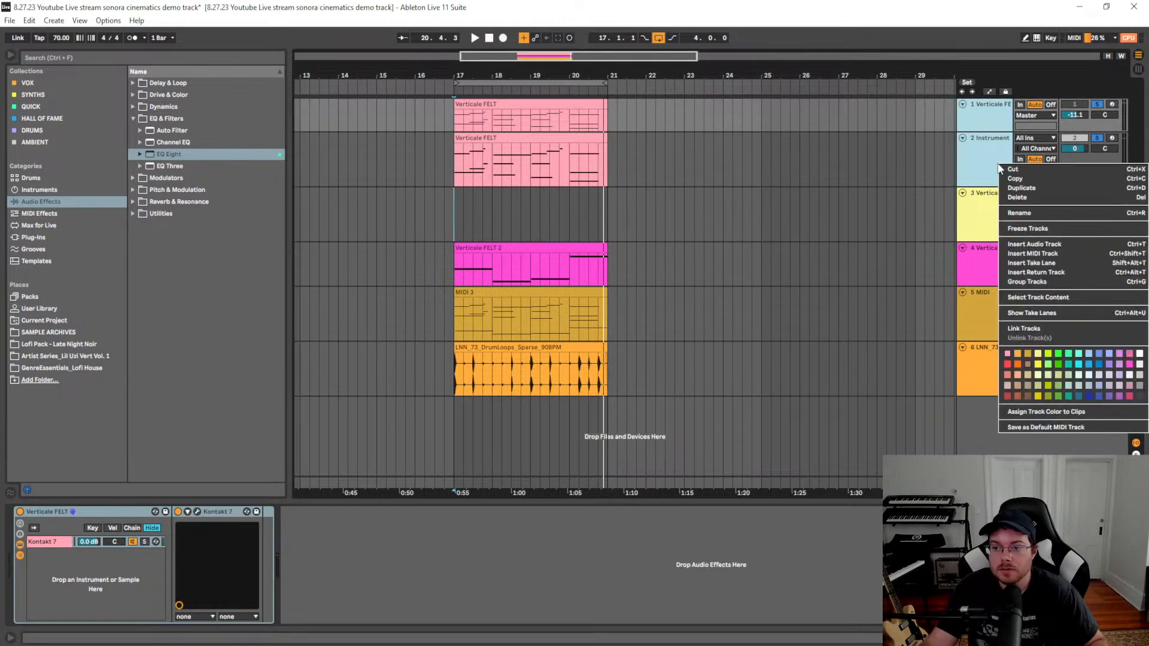
left_click(1021, 233)
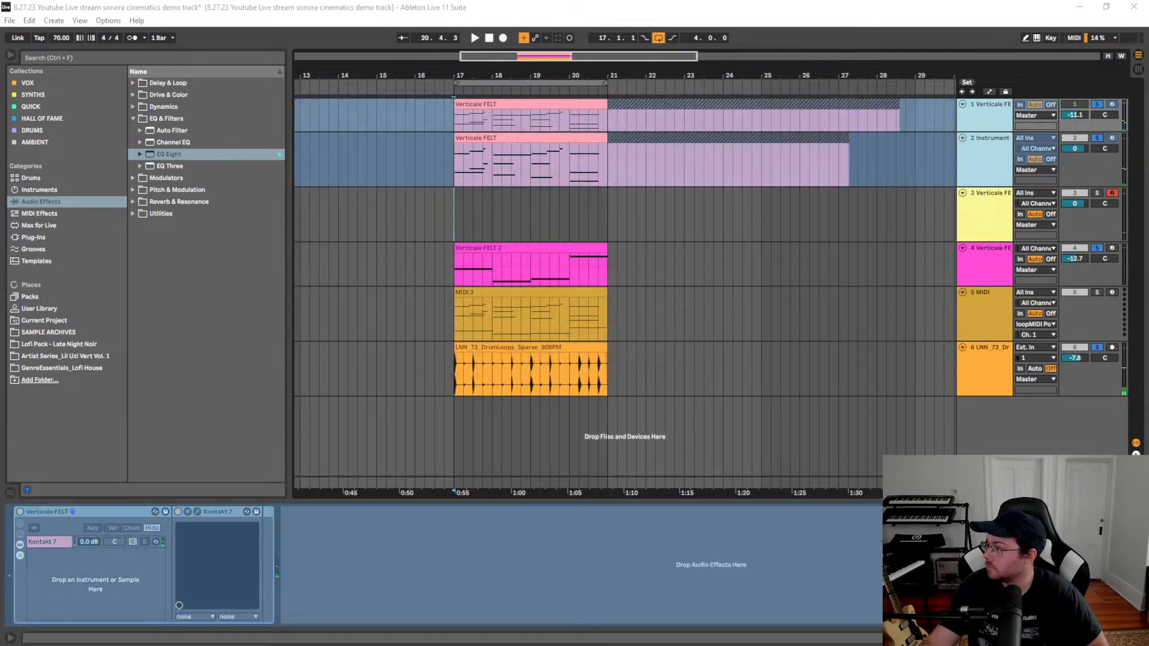
Flatten frozen tracks 1 and 2 into audio
left_click(971, 161)
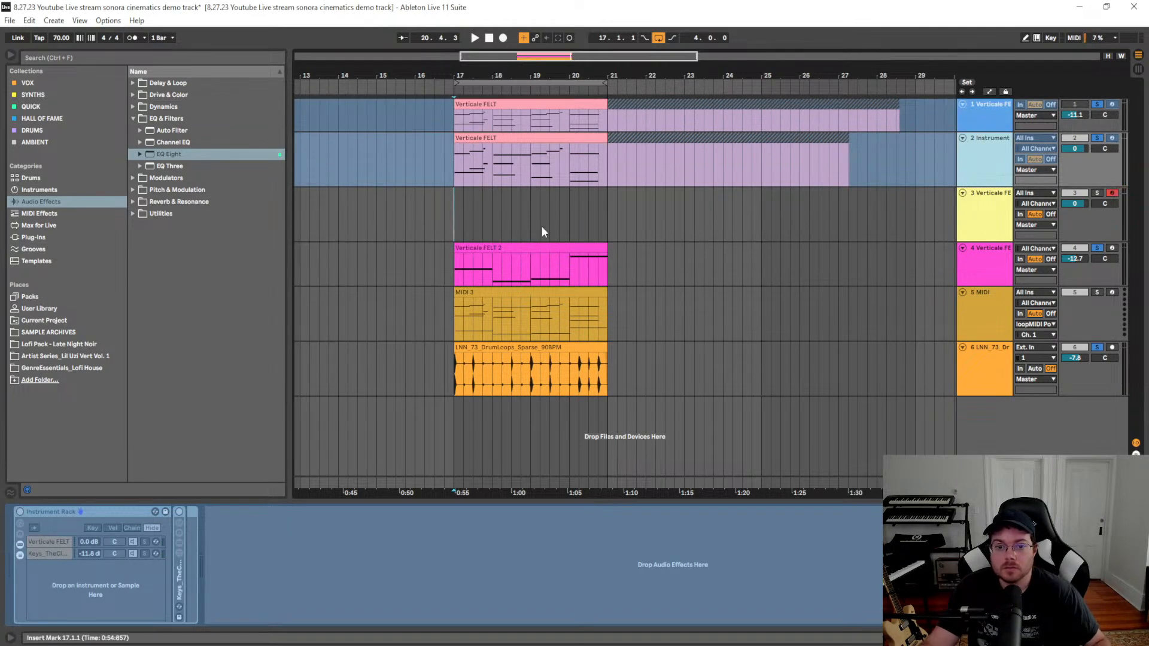
right_click(986, 117)
left_click(978, 123)
left_click(982, 153, "shift")
right_click(988, 170)
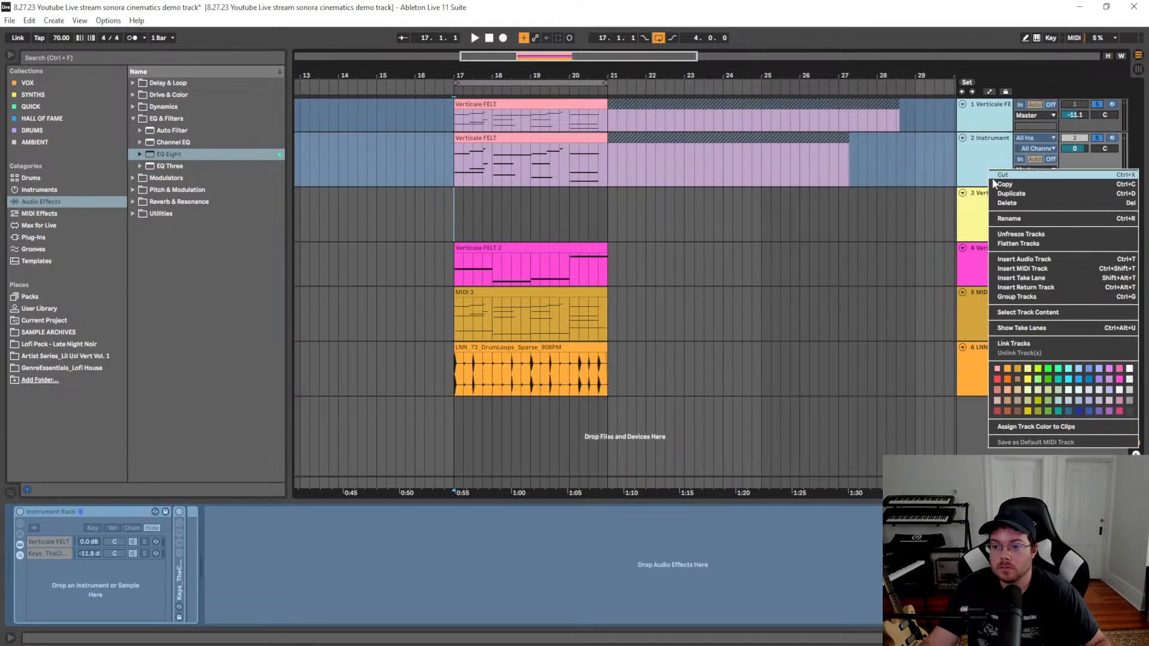
left_click(1020, 244)
Open Kontakt 7 on new track 3, solo the track and filter the library to Sonora Cinematic's Verticale
left_click(472, 210)
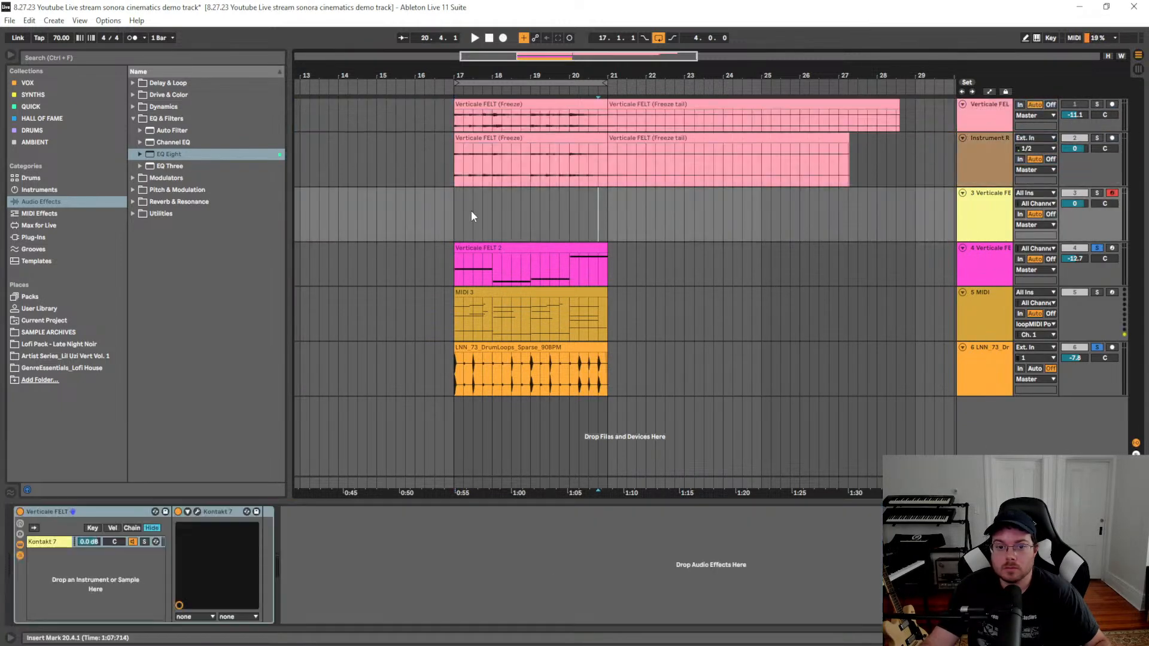
left_click_drag(585, 223, 647, 222)
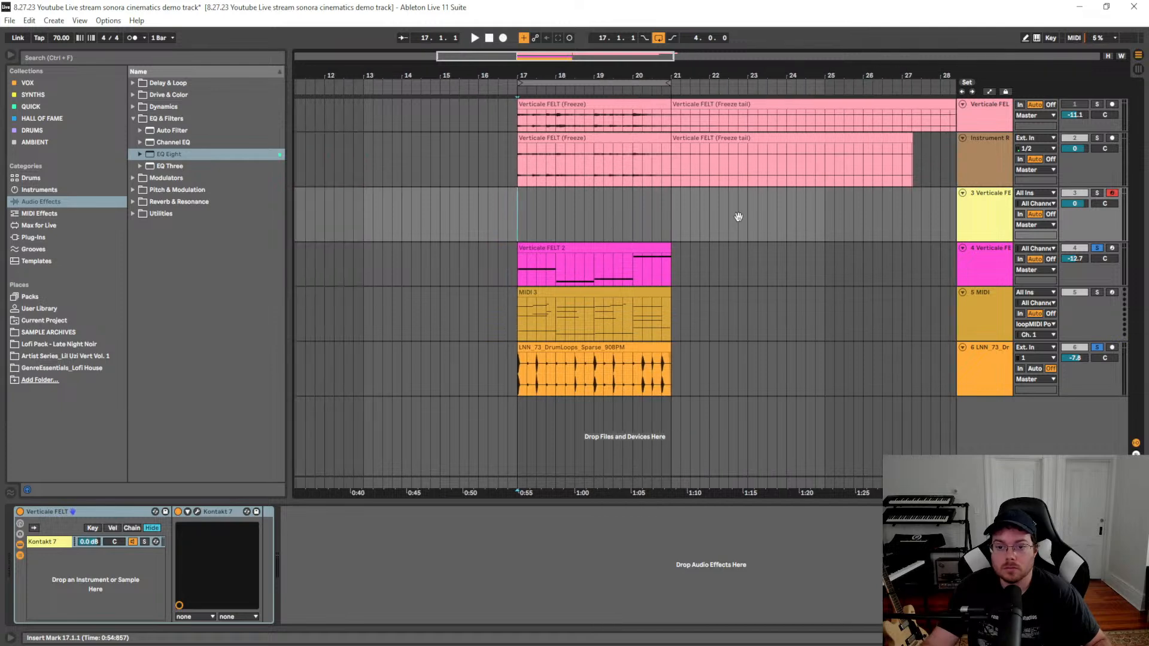
left_click_drag(739, 217, 611, 214)
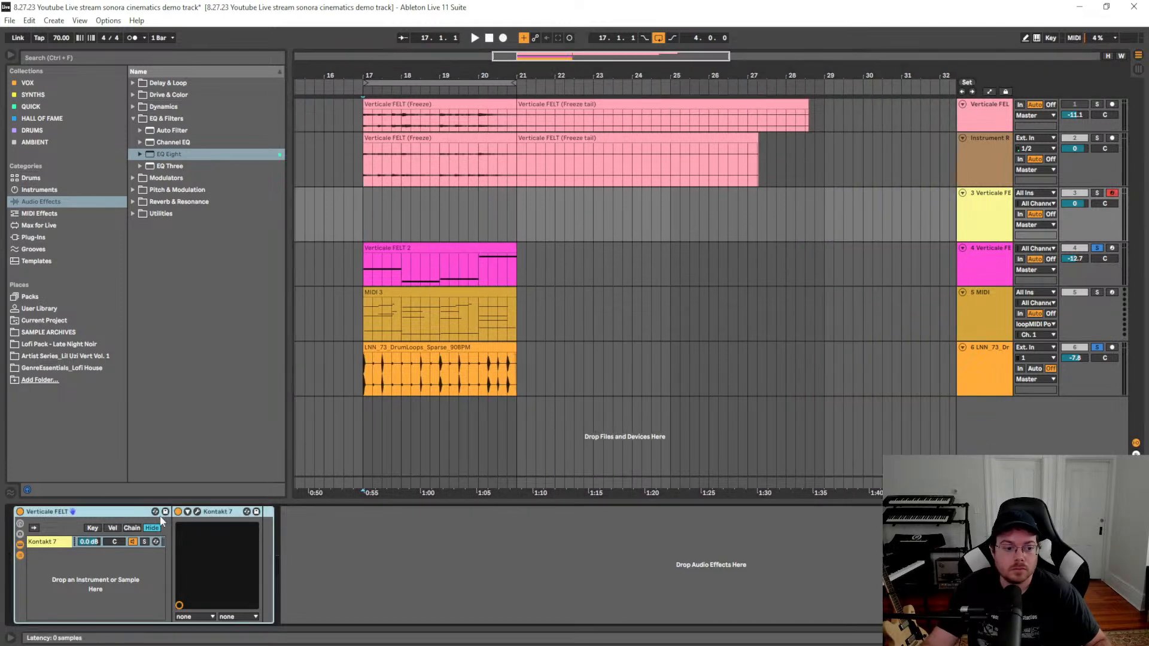
left_click(197, 511)
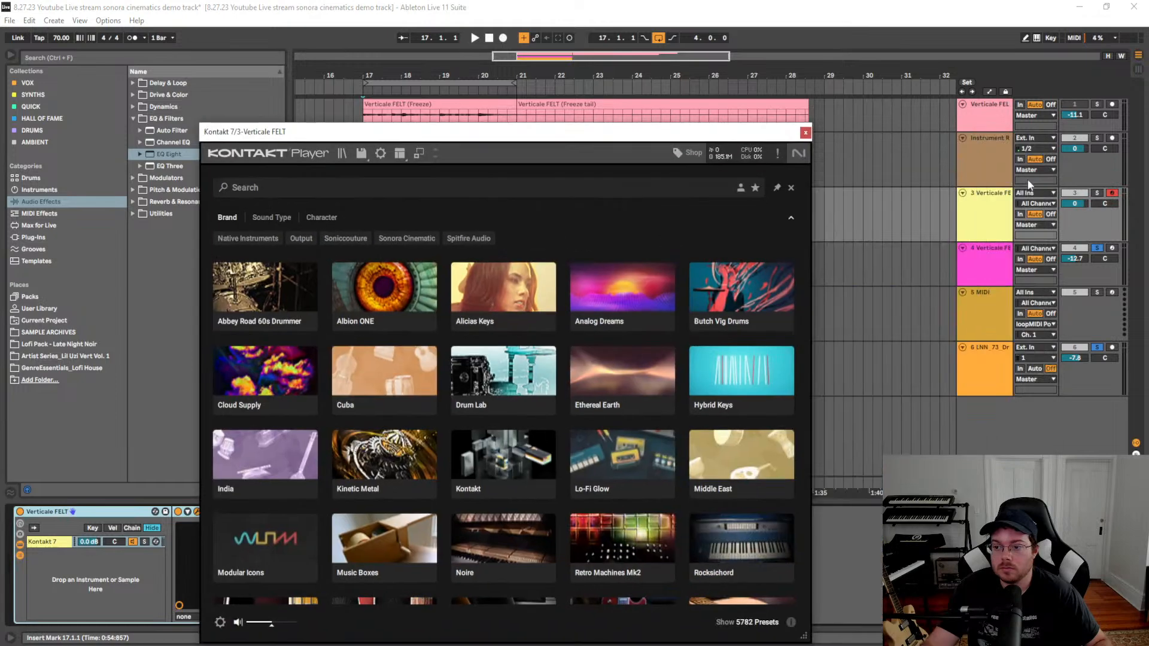
left_click(1099, 193)
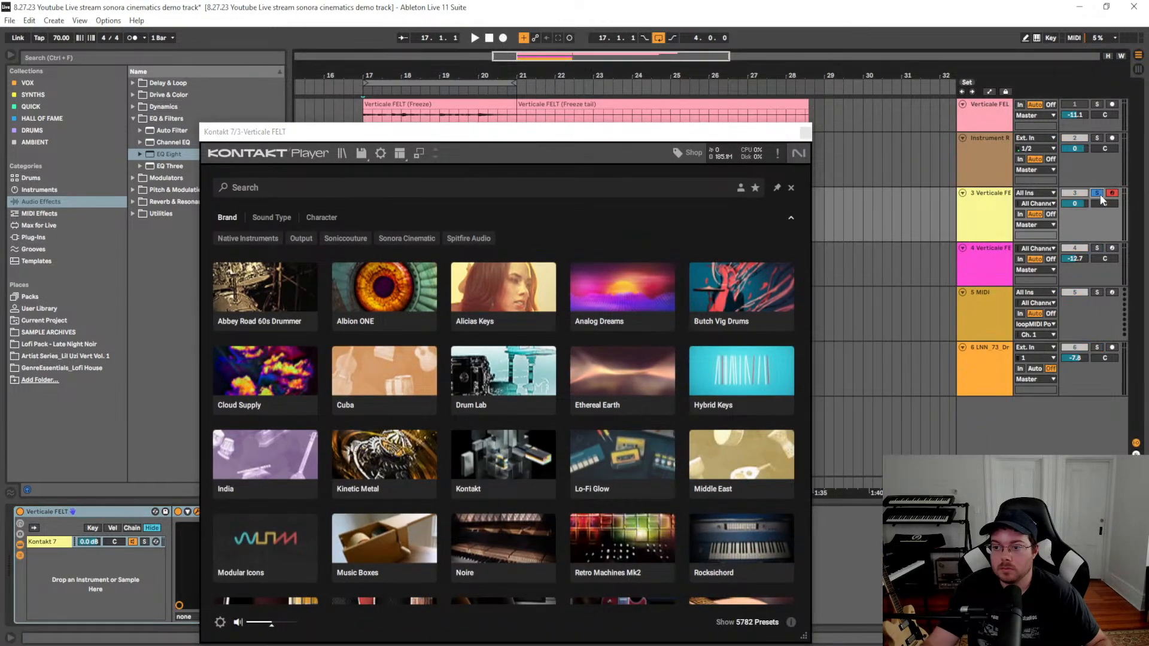
left_click(248, 238)
left_click(393, 238)
left_click(262, 293)
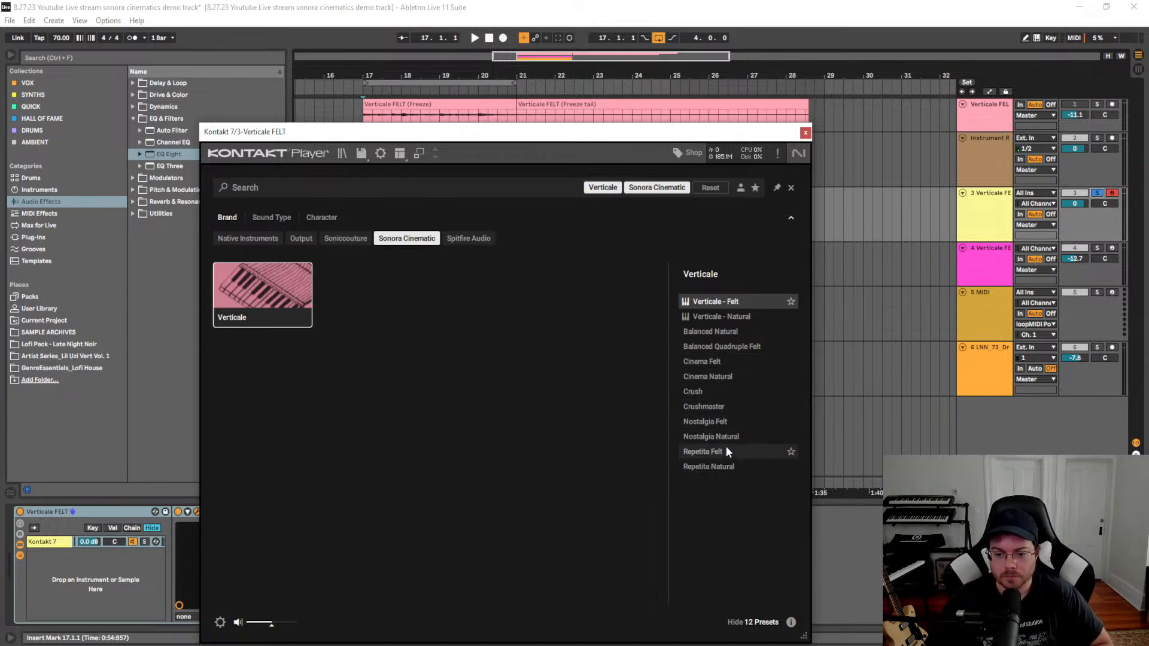
Audition the Verticale presets, including Crushmaster, Crush, Repetita Felt, Repetita Natural and Balanced Quadruple Felt
left_click(722, 412)
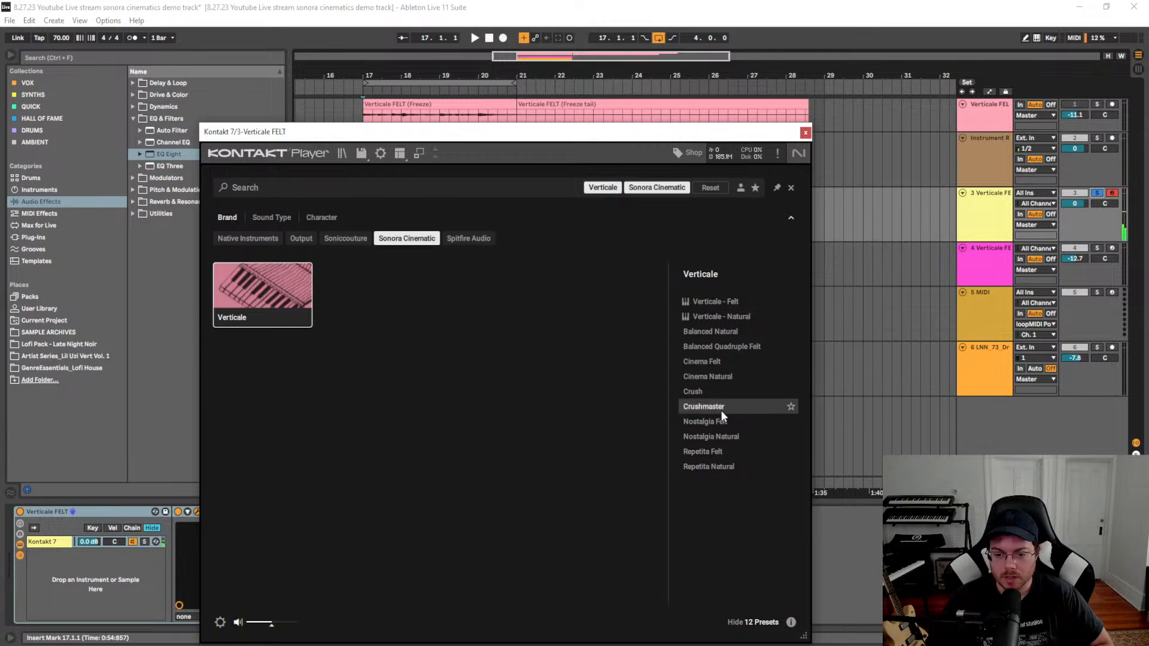
left_click(713, 391)
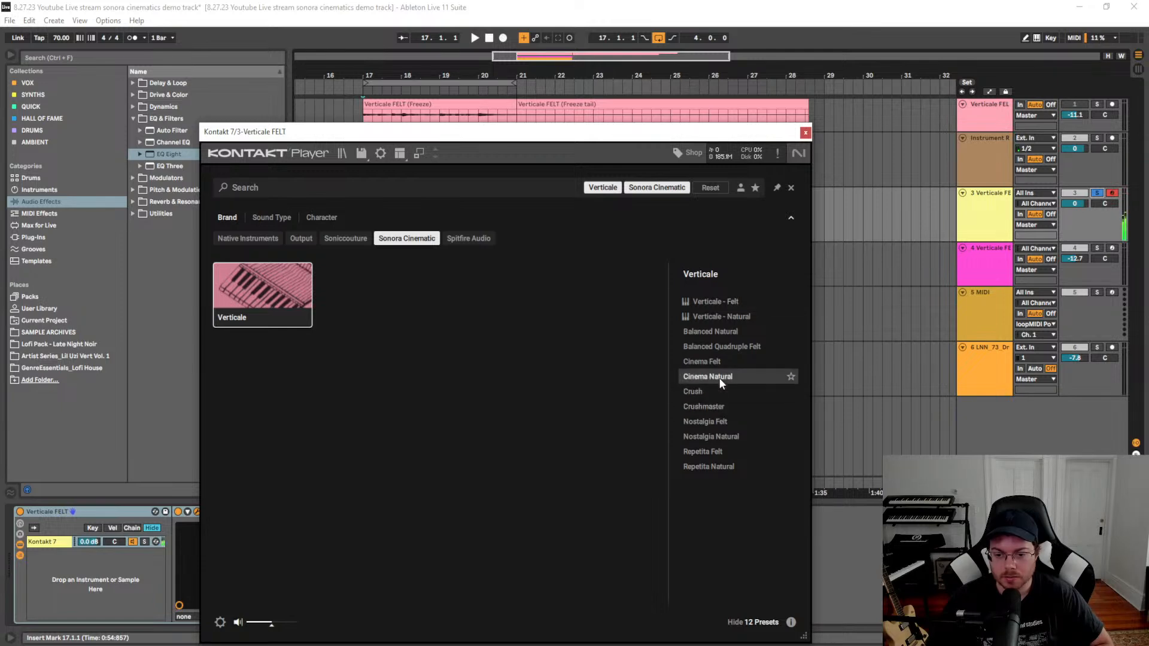
left_click(725, 436)
left_click(727, 452)
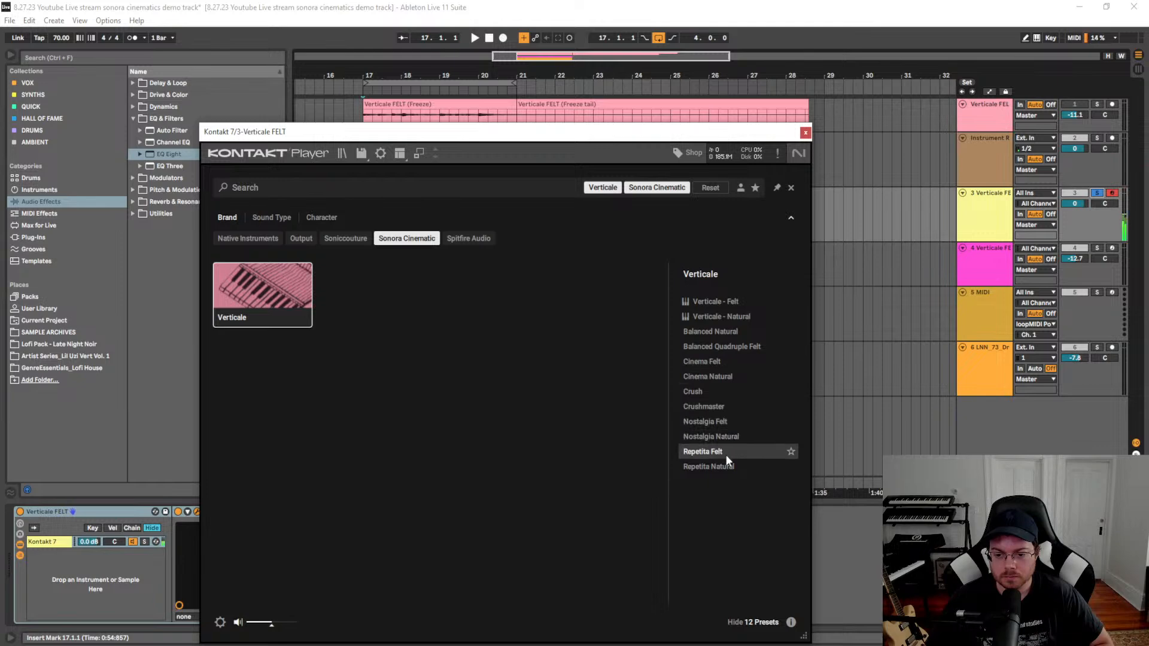
left_click(727, 467)
left_click(732, 347)
left_click(732, 331)
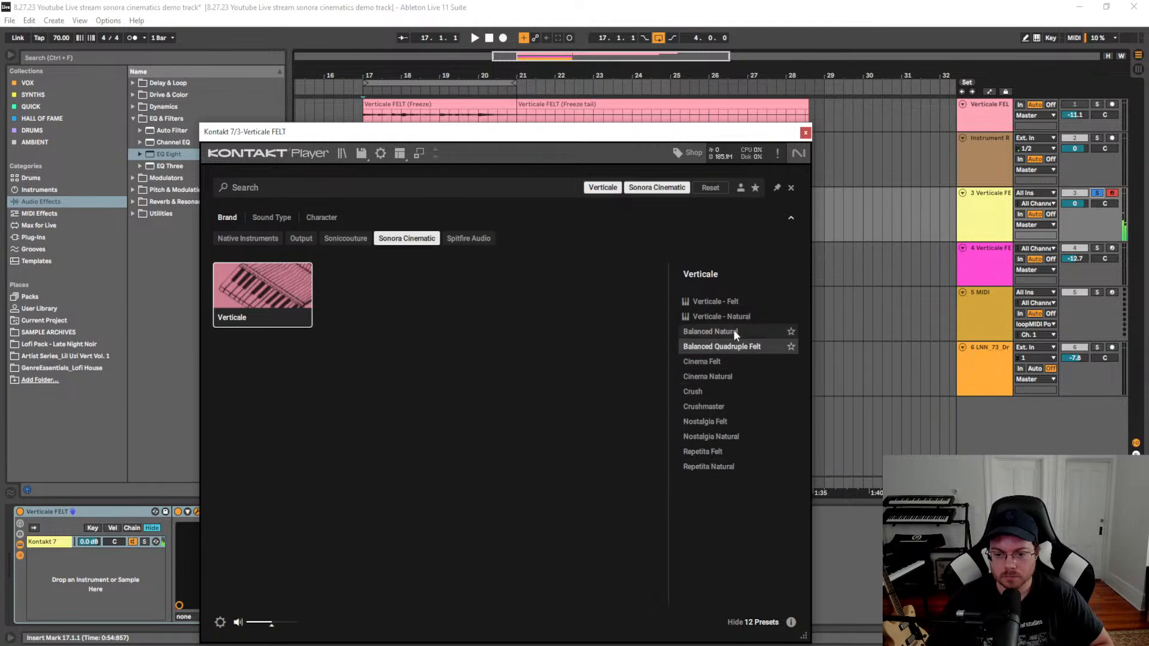
Load the Crushmaster preset into Kontakt on track 3 and close the plug-in window
left_click(730, 406)
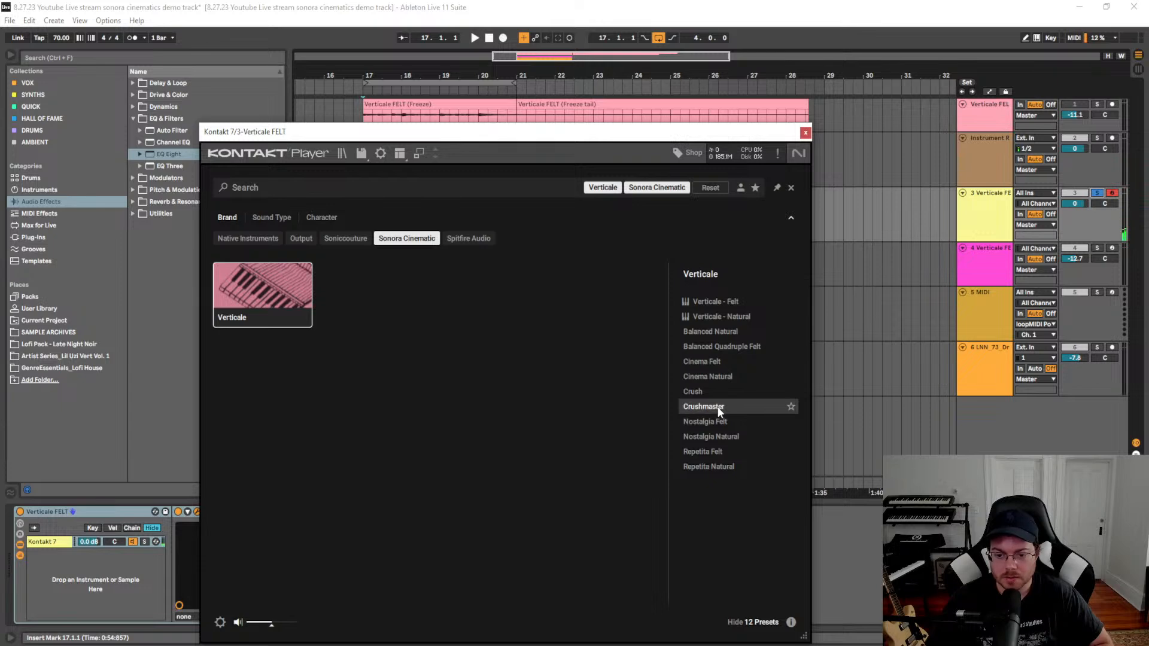
double_click(719, 409)
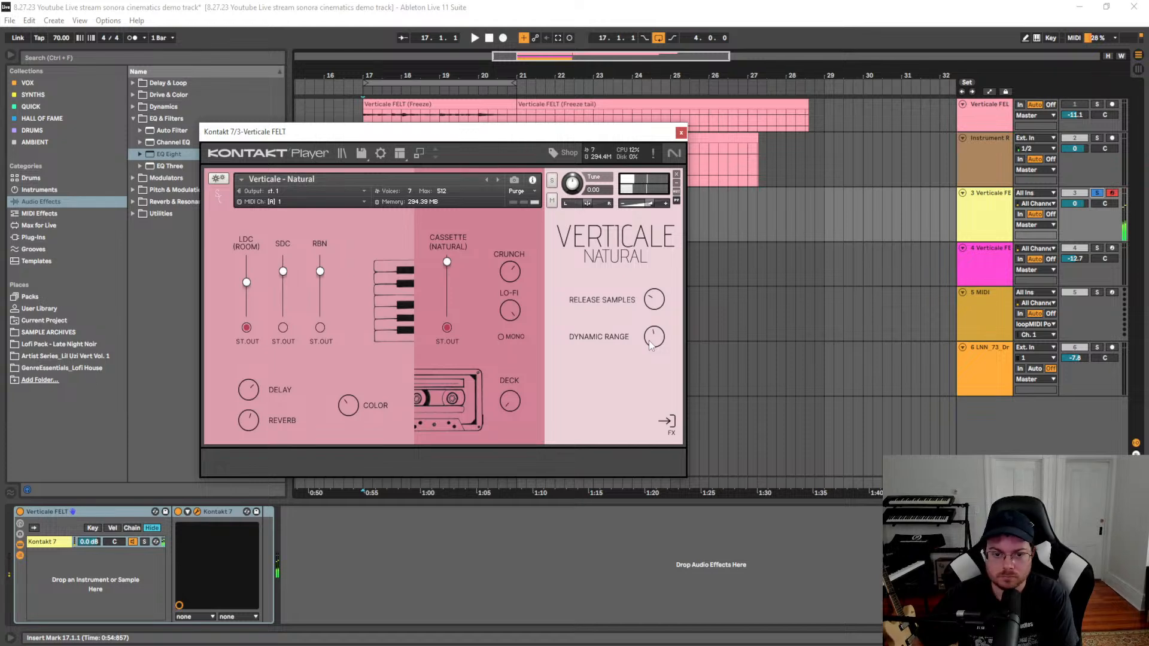
left_click(681, 133)
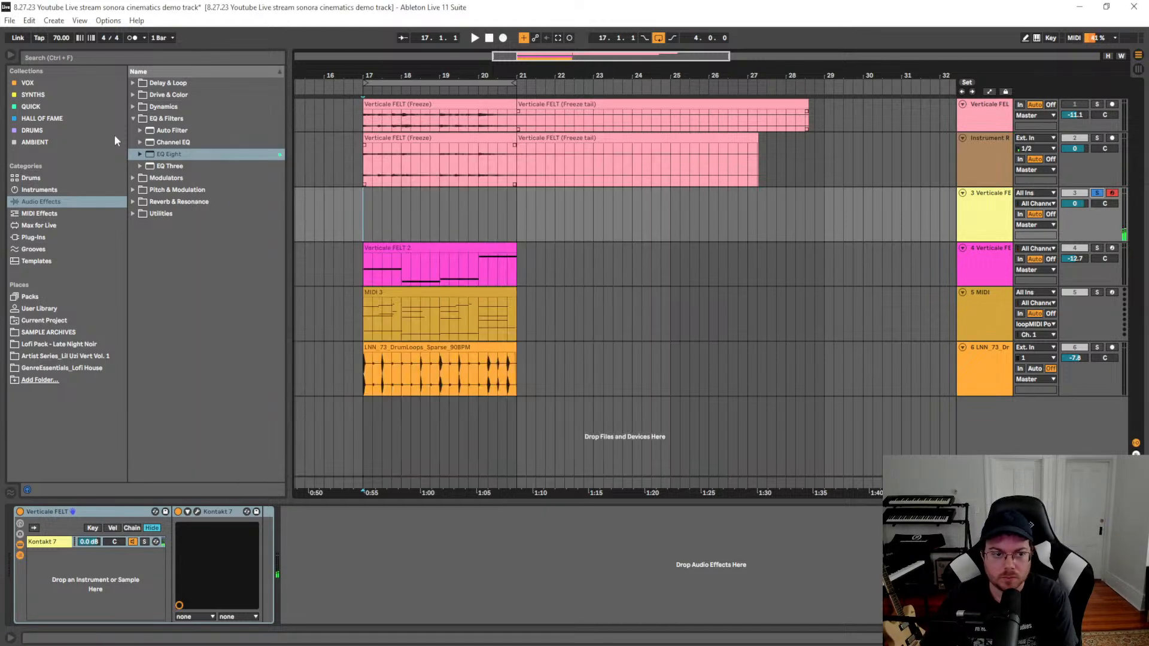
Add an Echo delay effect after the Verticale FELT rack on track 3
left_click(47, 203)
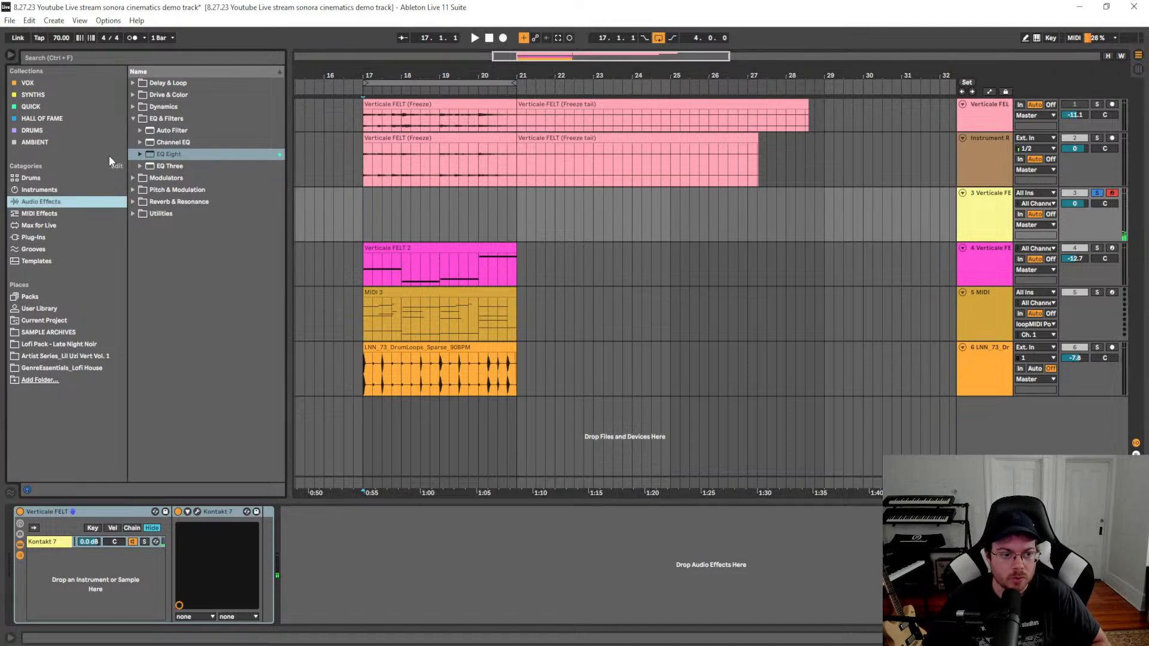
left_click(133, 118)
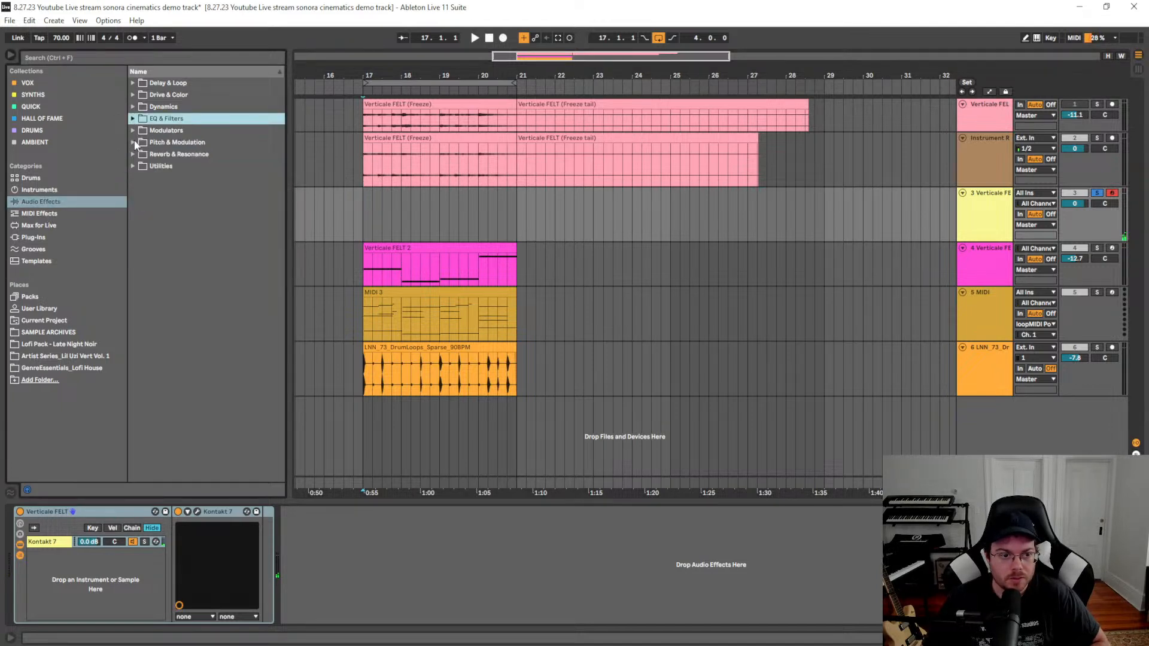
left_click(133, 94)
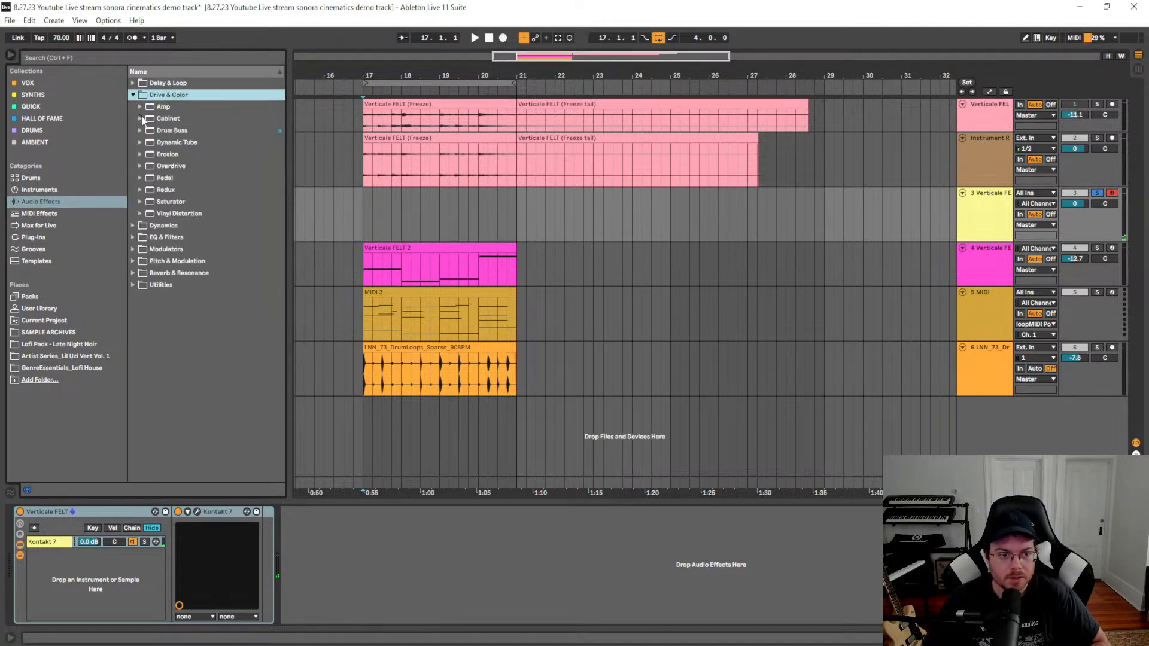
left_click(133, 95)
left_click(133, 84)
mouse_move(162, 119)
left_mouse_down()
mouse_move(280, 404)
mouse_move(370, 558)
left_mouse_up()
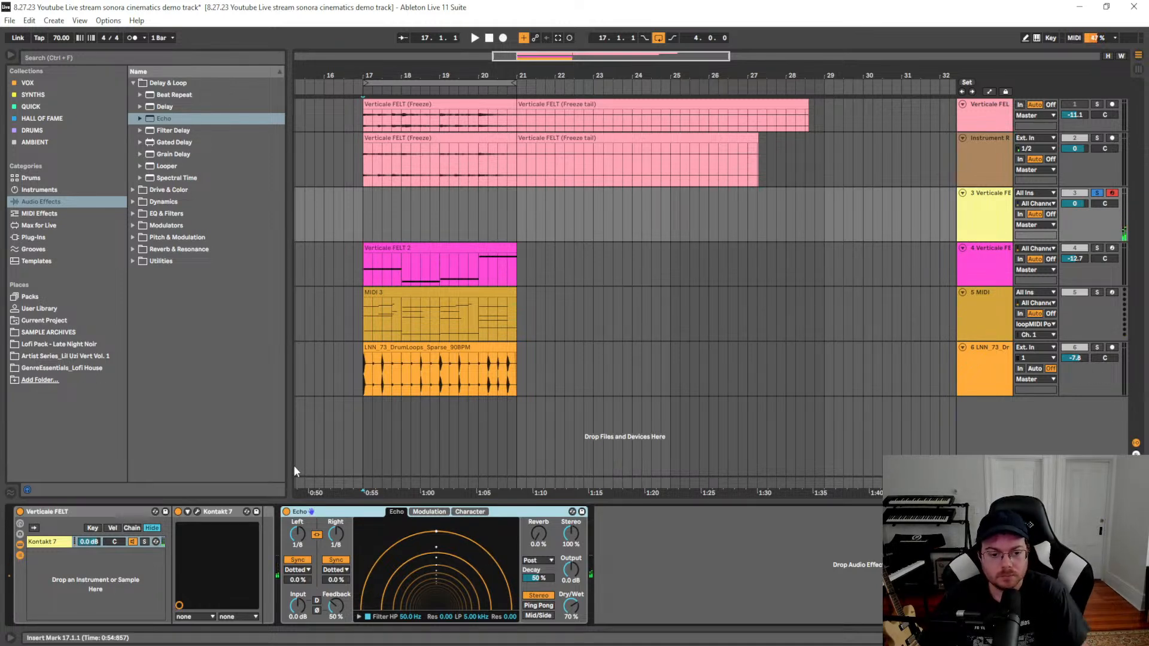
Insert an Audio Effect Rack with two parallel chains on track 3 and place the Echo in its second chain
left_click(51, 107)
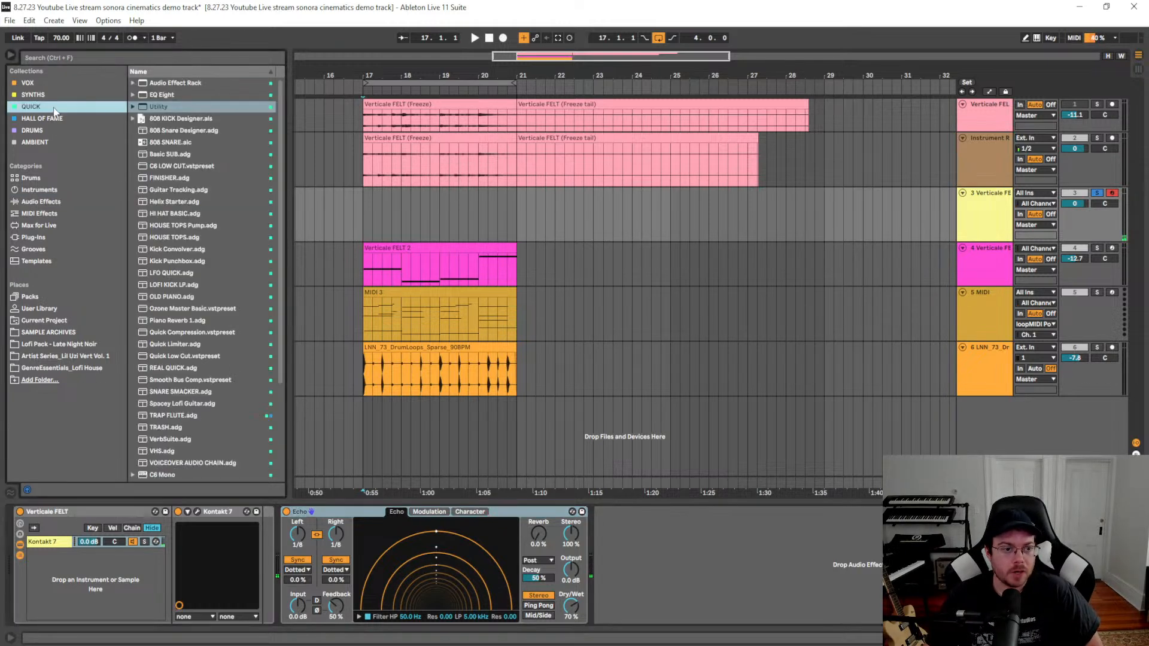
left_click_drag(157, 86, 321, 550)
left_click_drag(584, 515, 359, 553)
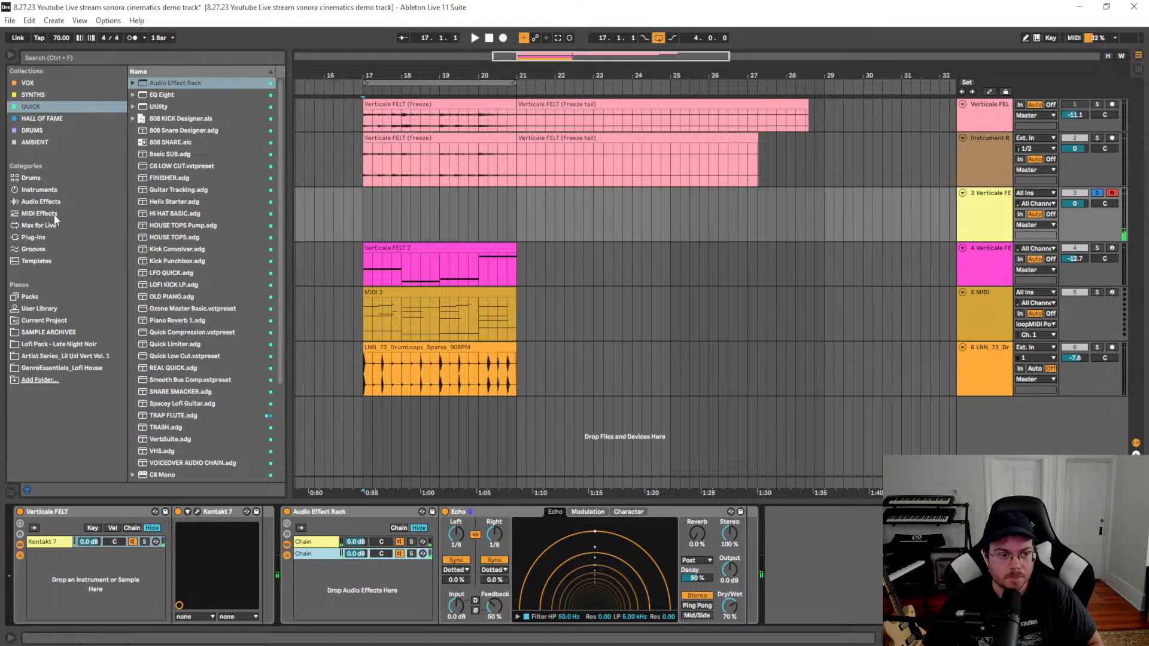
Add a Reverb effect after the Audio Effect Rack on track 3
left_click(41, 202)
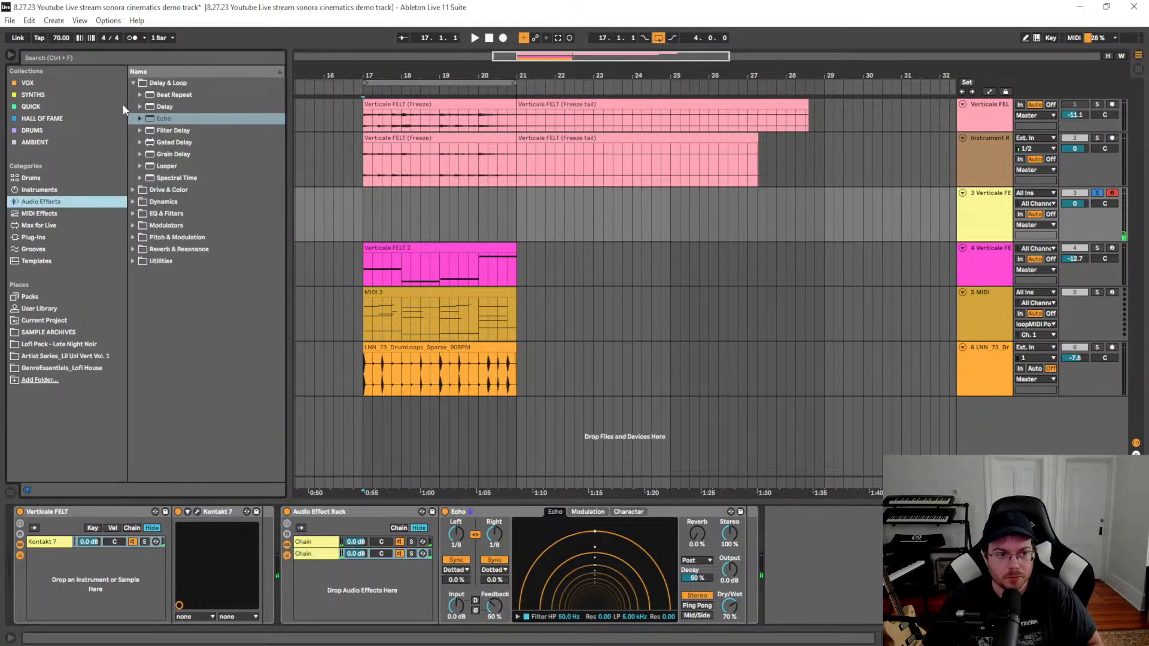
left_click(134, 83)
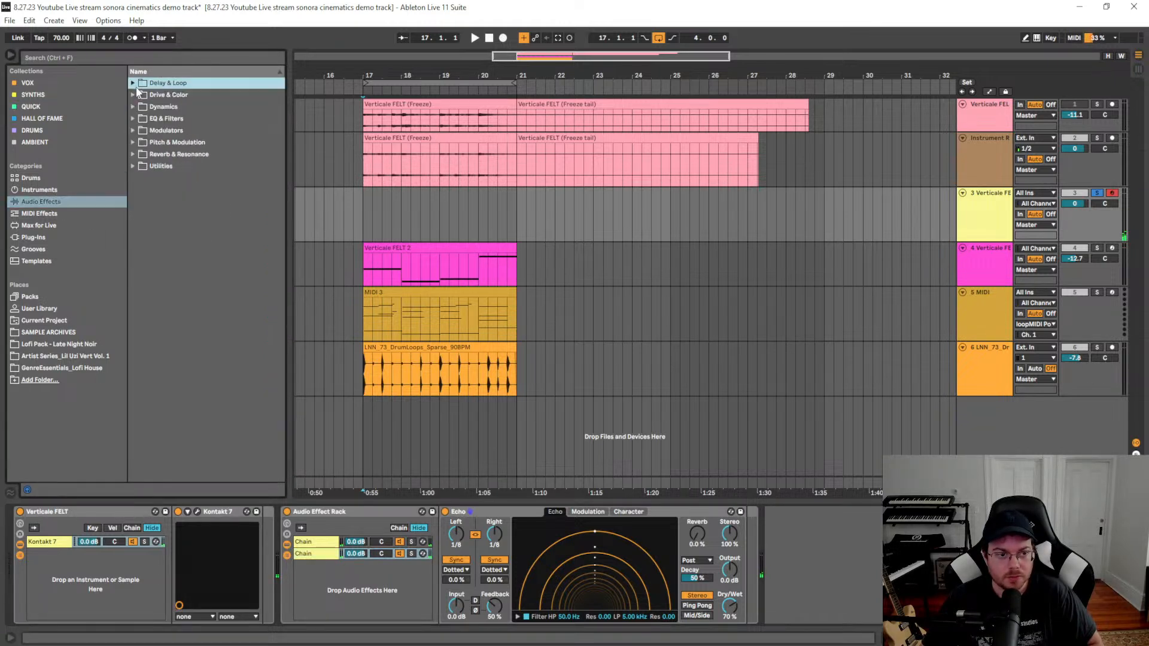
left_click(133, 154)
left_click_drag(163, 206, 772, 532)
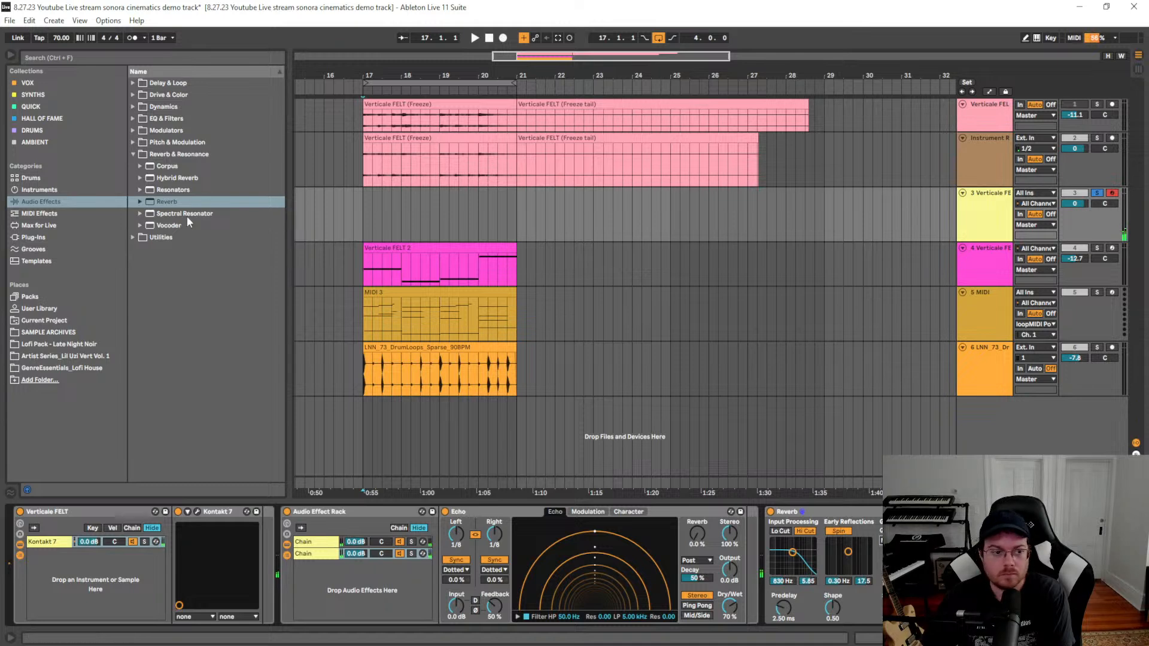
Add a Drum Buss from the Drive & Color effects after the Reverb on track 3
left_click(36, 237)
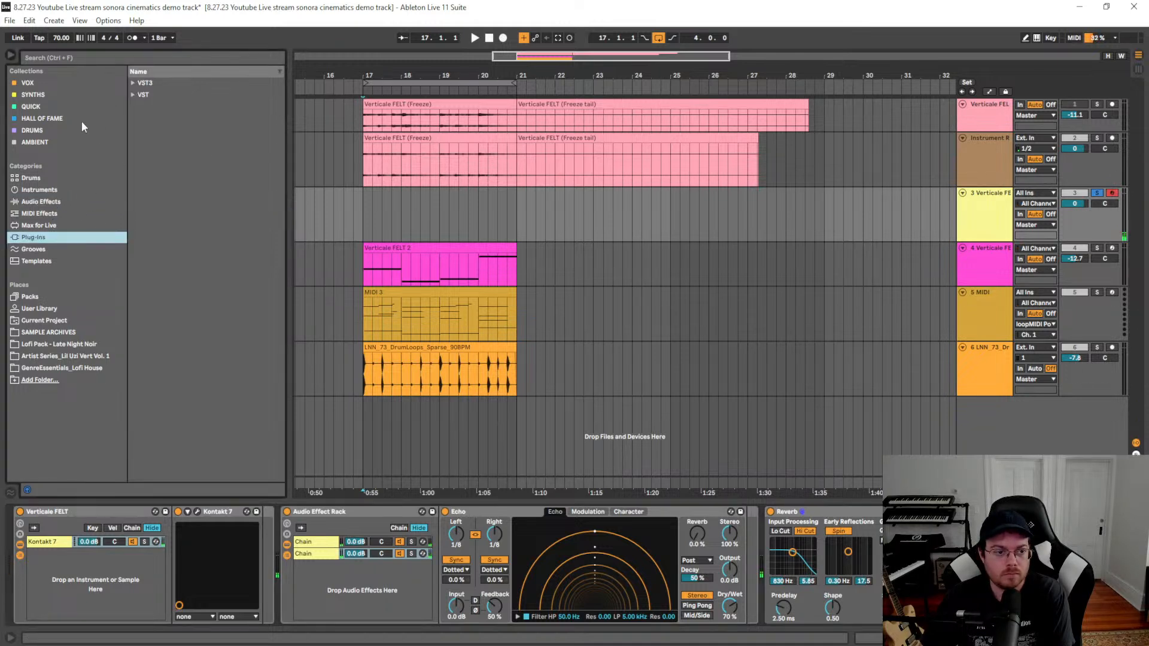
left_click(50, 201)
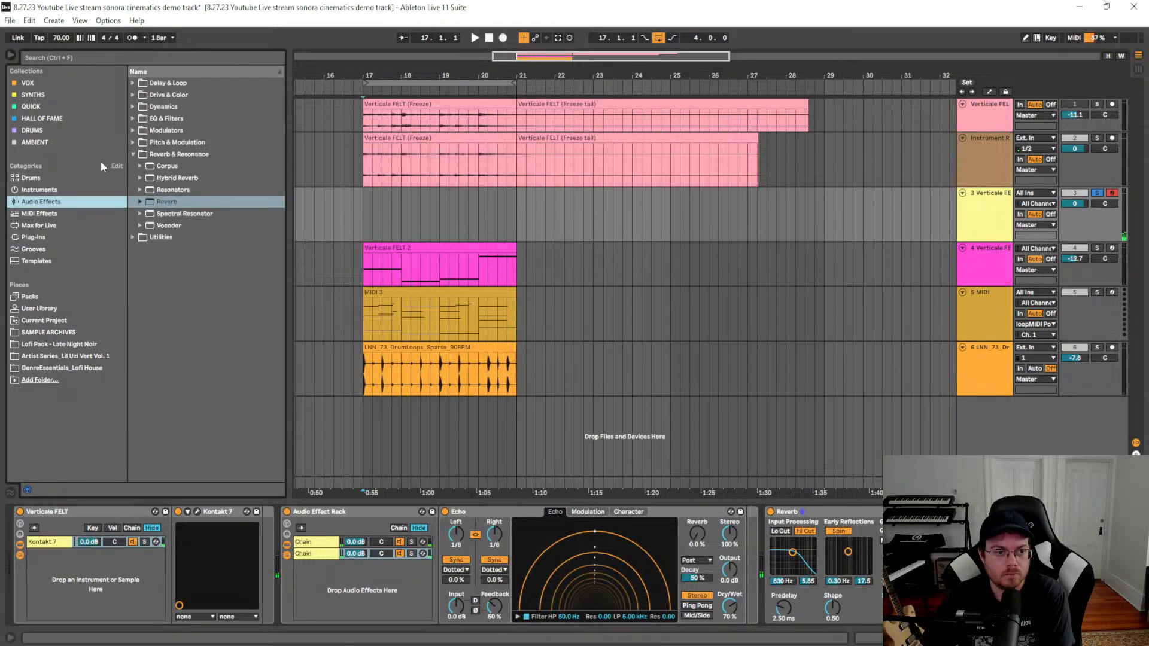
left_click(132, 155)
left_click(133, 94)
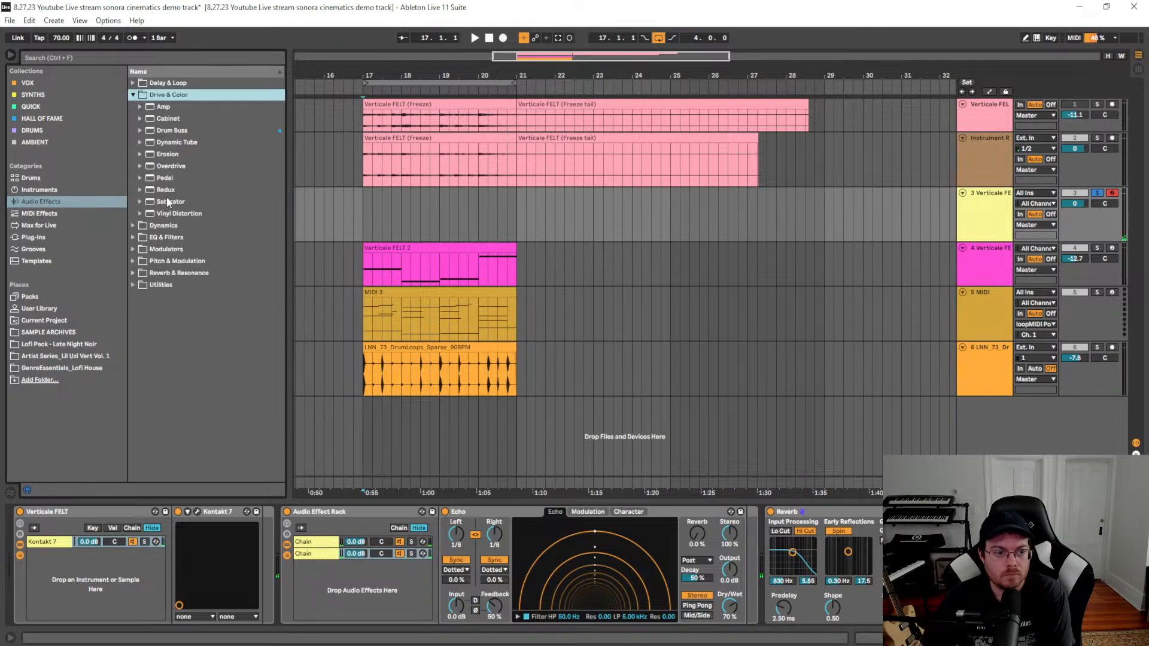
left_click(170, 130)
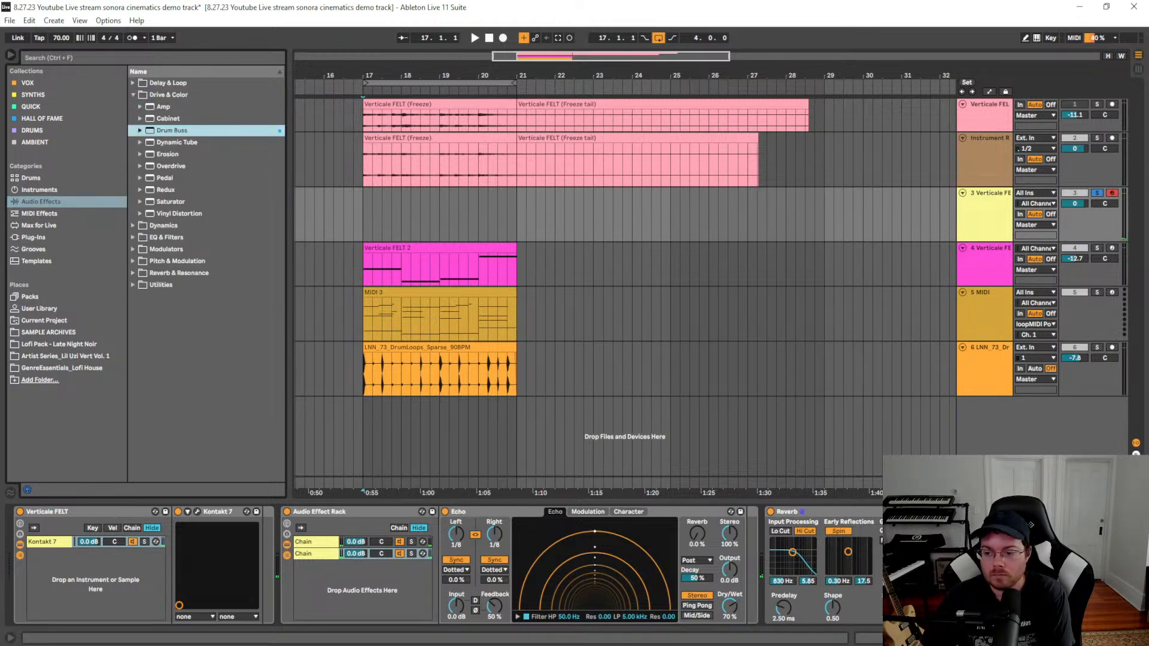
Examine the Verticale microphone and cassette settings in Kontakt 7 on track 3 and close the plug-in window
scroll(615, 587, "right", 2)
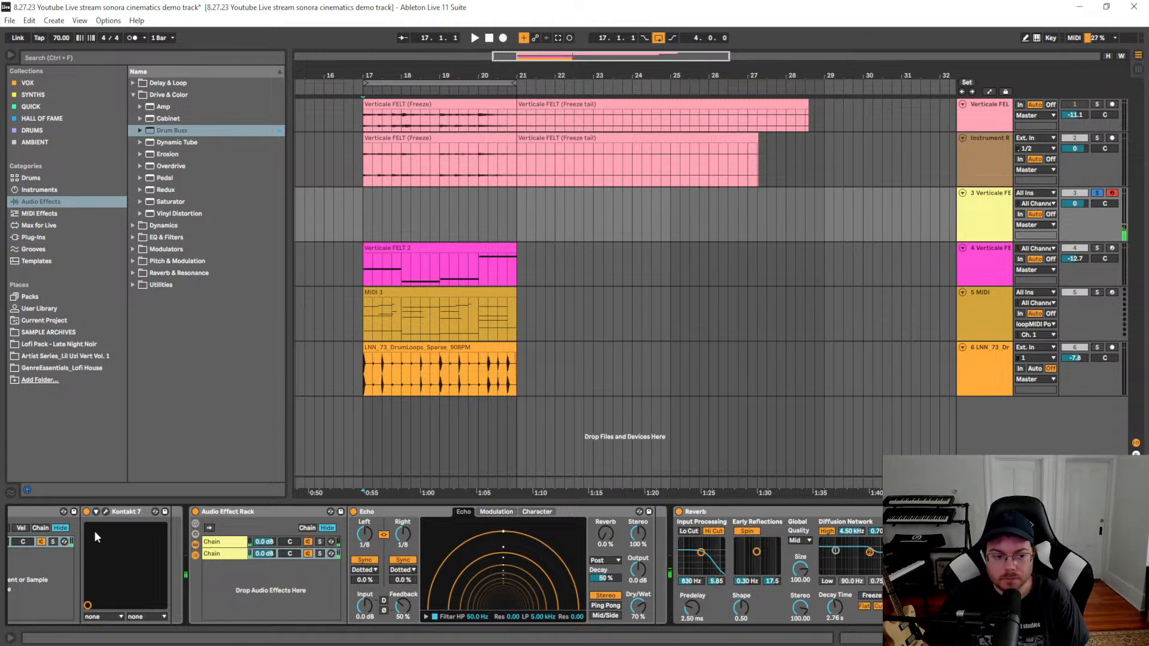
left_click(52, 516)
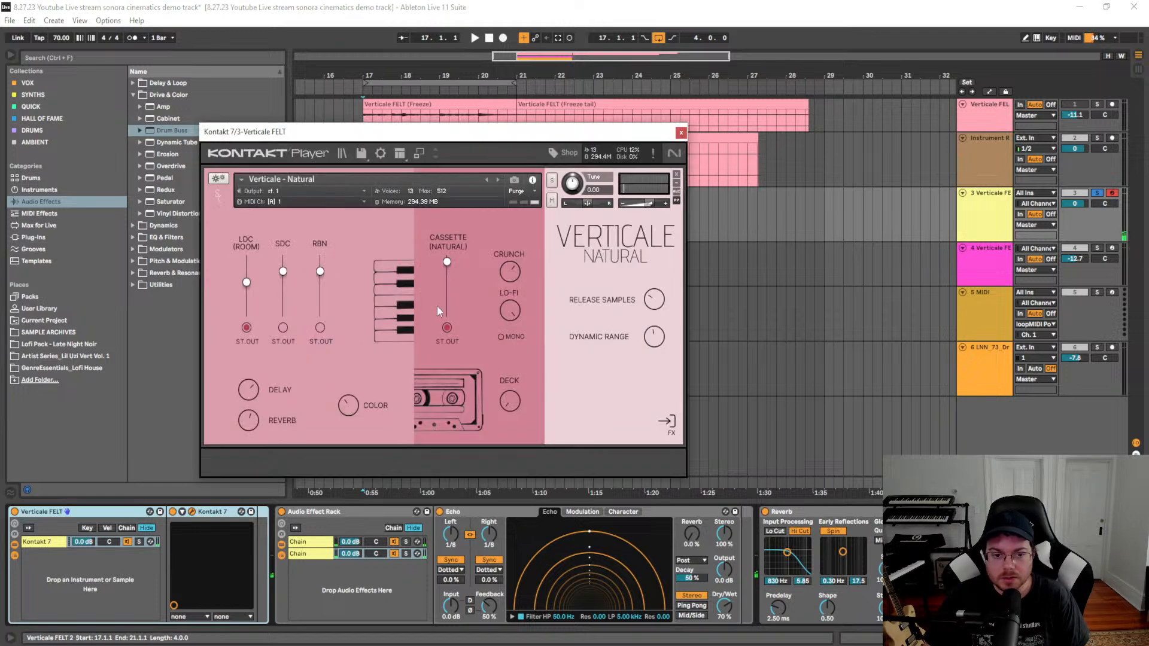
left_click(680, 132)
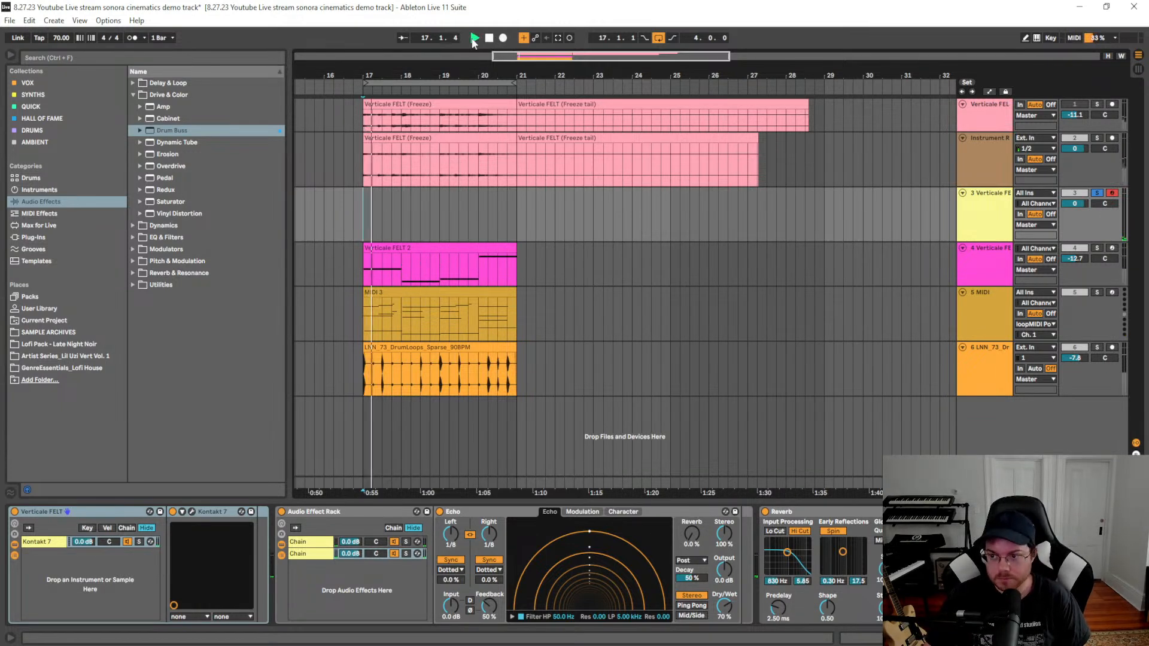
Unsolo track 3 during loop playback and record a Crushmaster piano melody across bars 17 to 21
left_click(1099, 193)
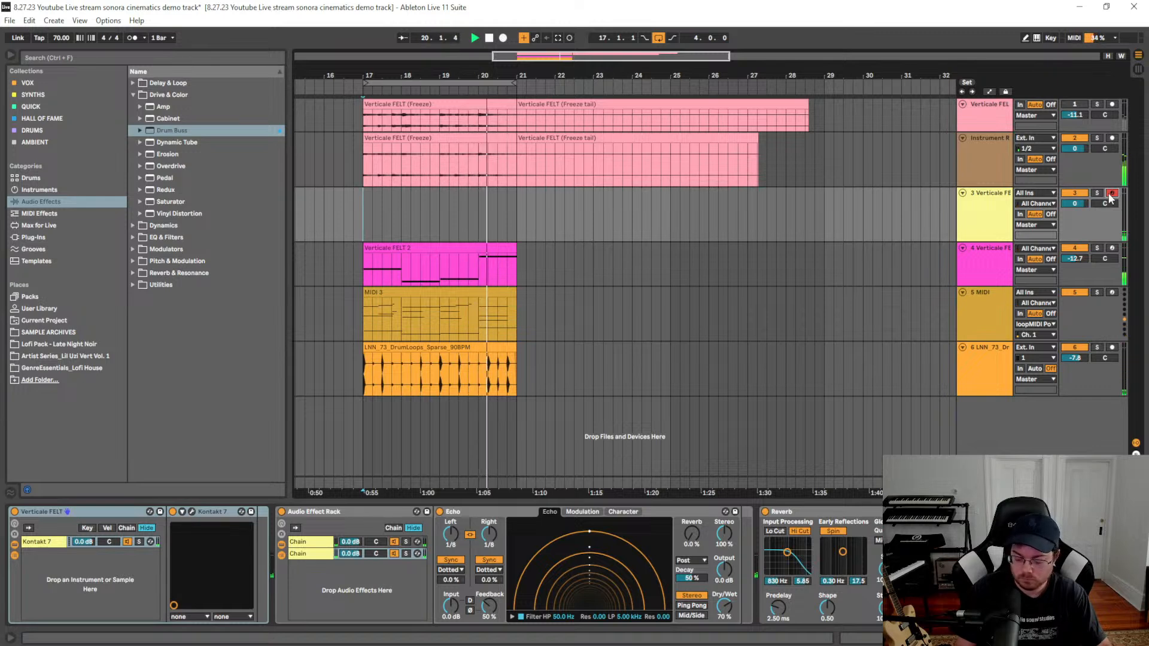
key("F9")
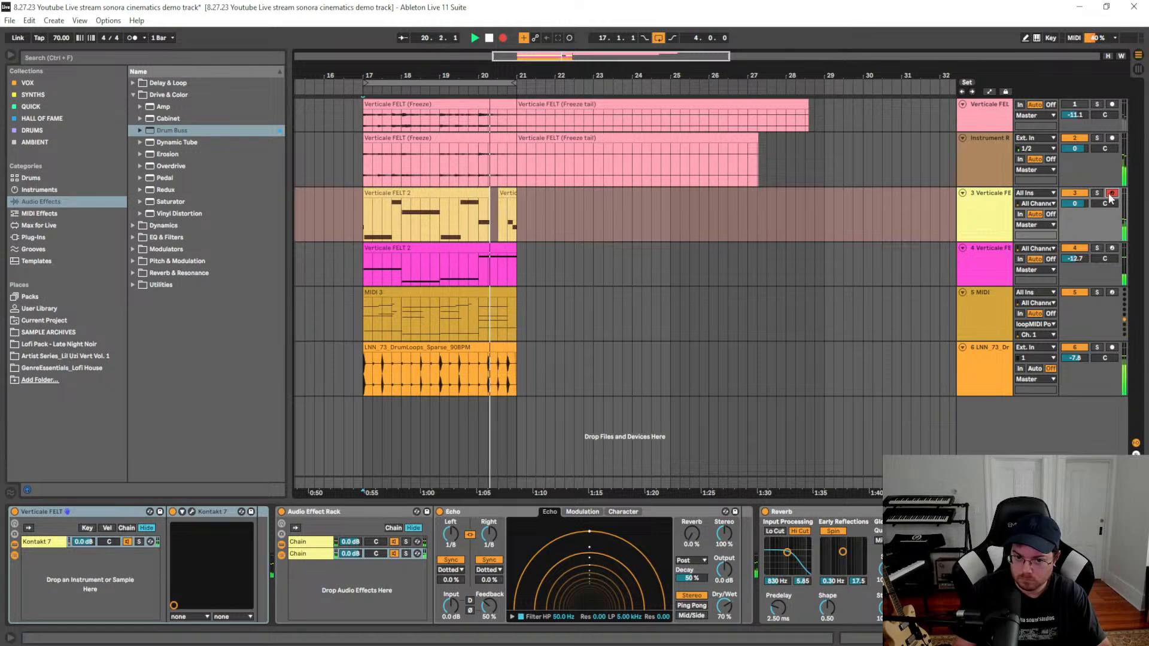
key("F9")
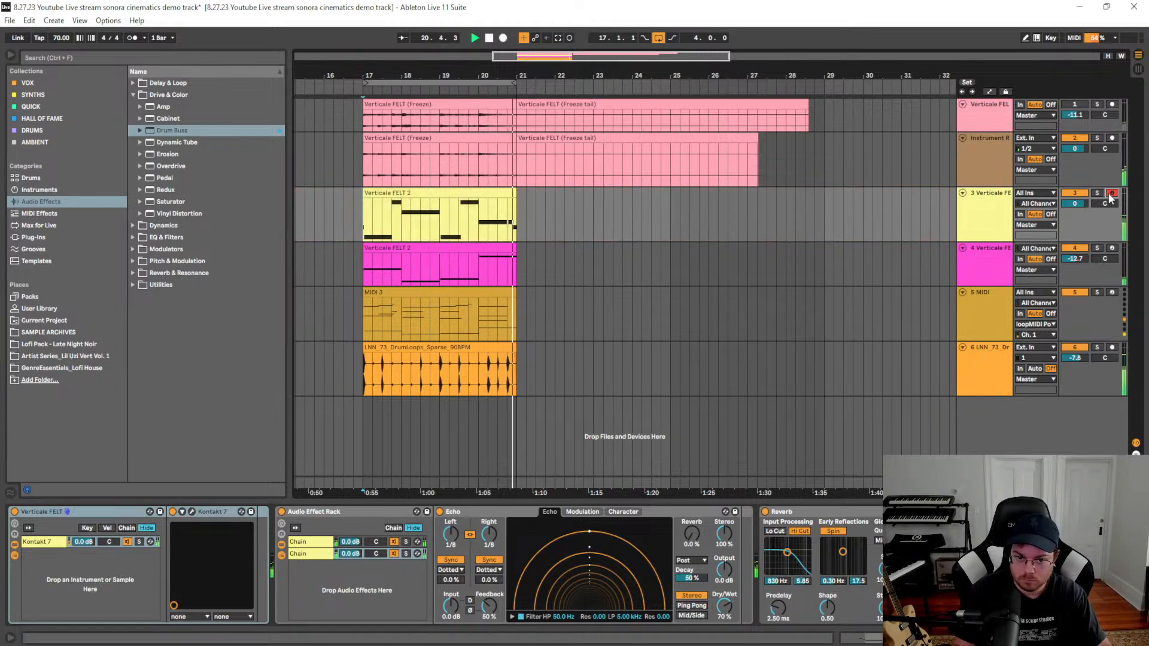
Quantize the start positions of all notes in the new track 3 clip to the current grid
double_click(428, 192)
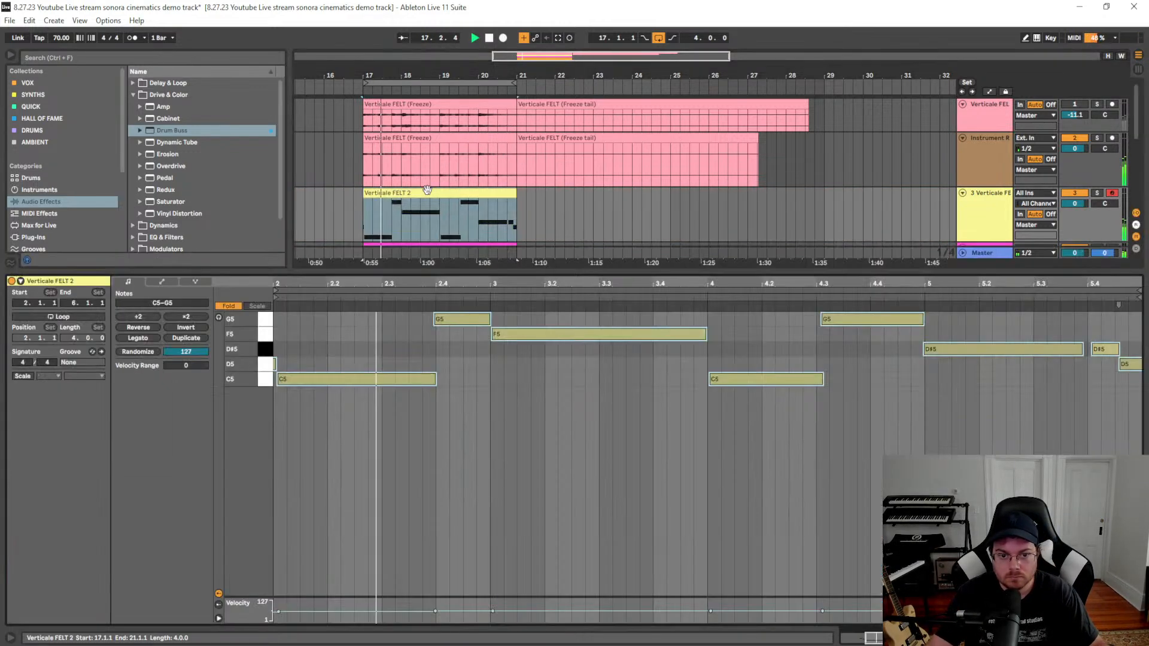
key("ctrl+a")
key("ctrl+u")
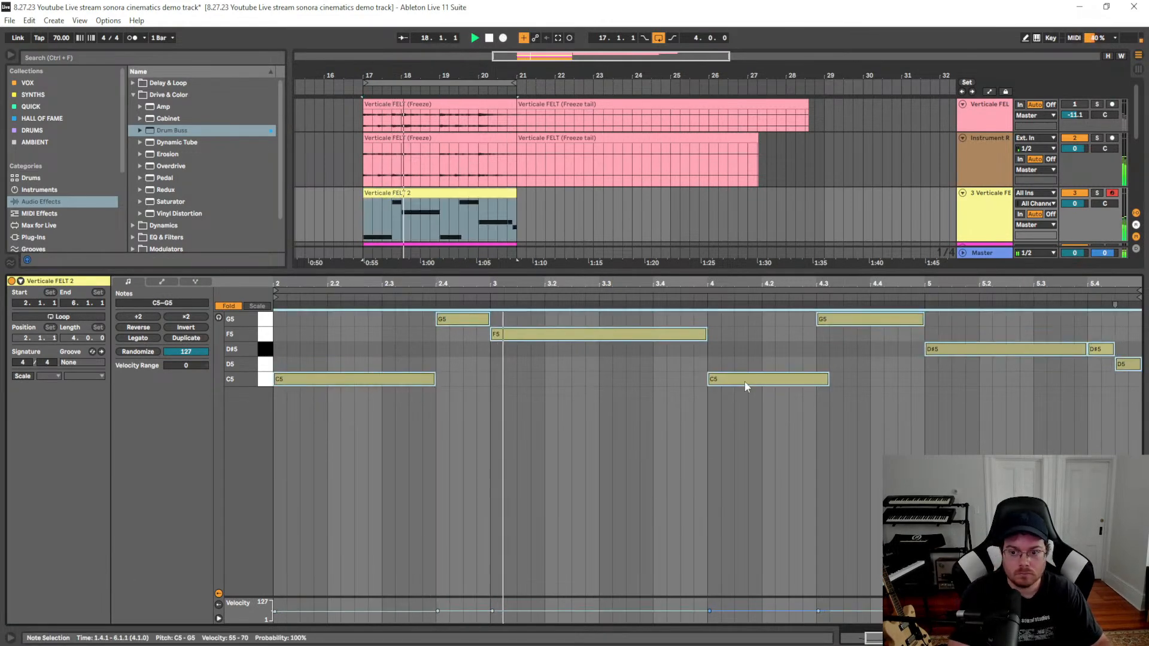
left_click(784, 518)
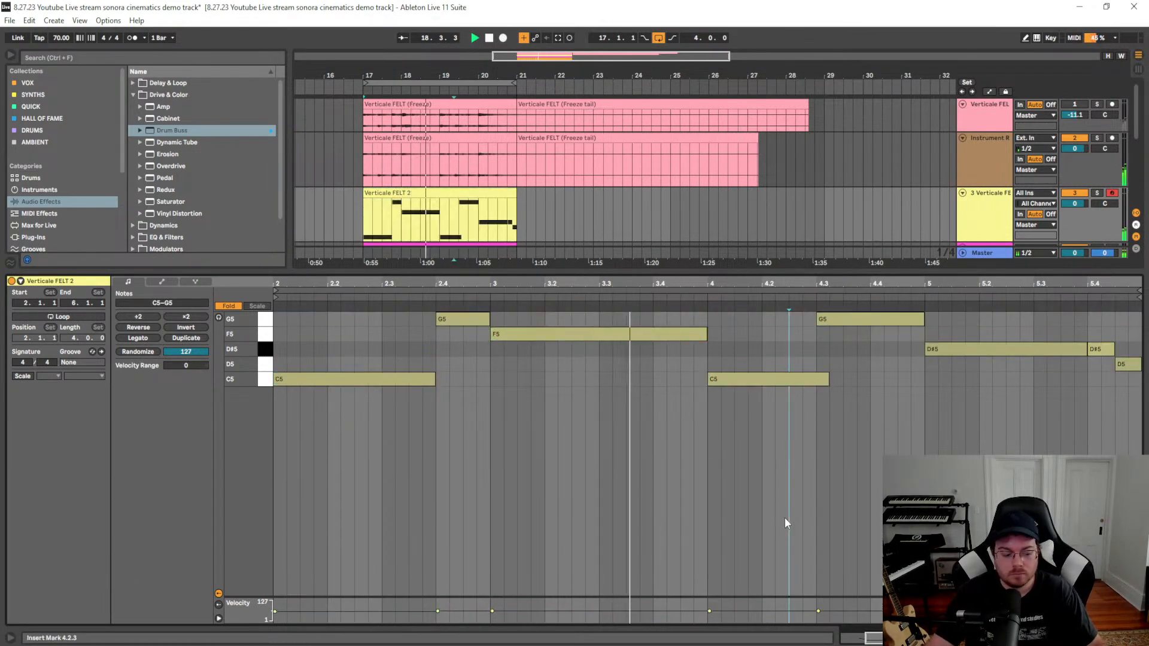
key("ctrl+a")
key("ctrl+shift+u")
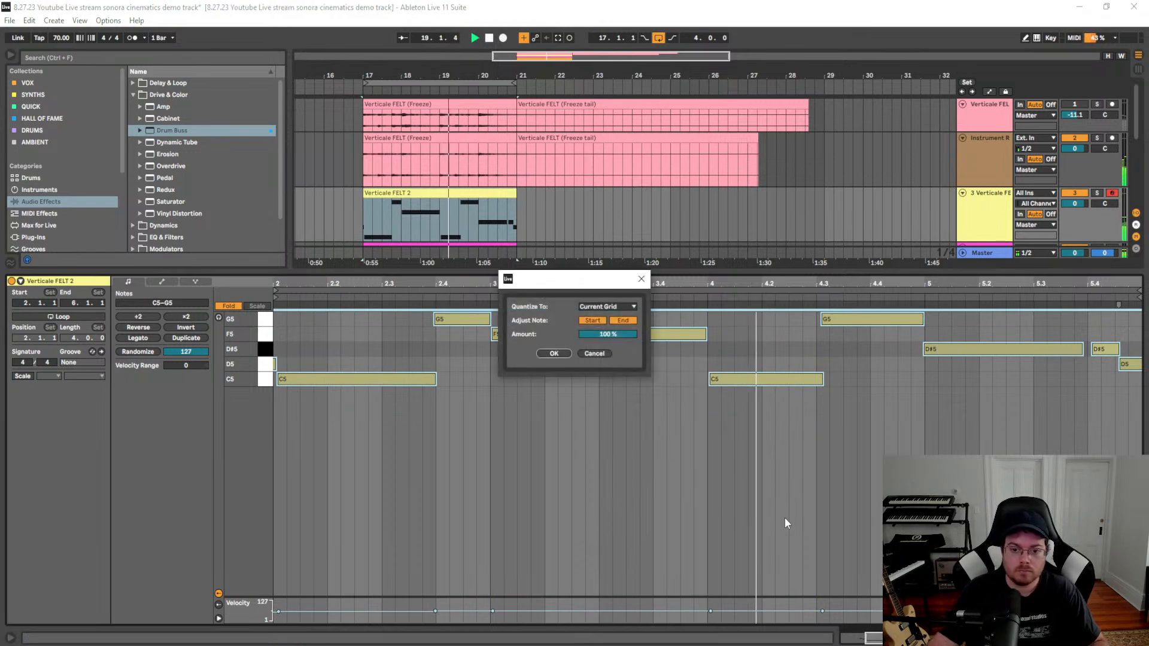
left_click(559, 352)
key("shift+Tab")
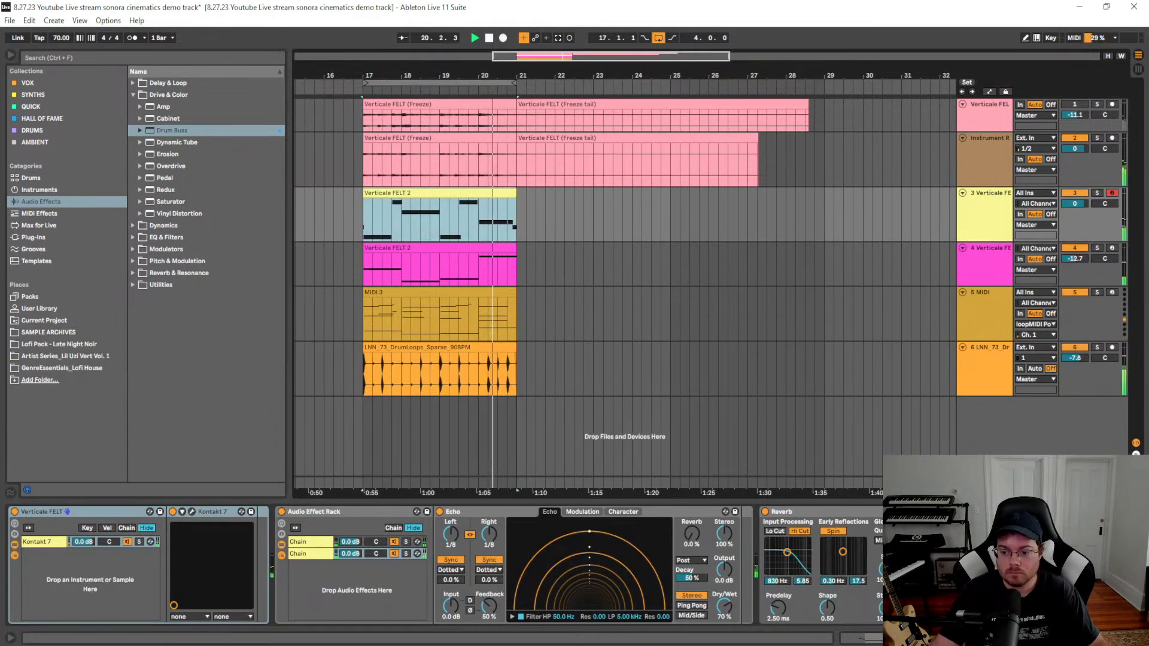
Add an EQ Eight at the end of track 3's effect chain, after the Drum Buss
left_click_drag(1006, 638, 1029, 638)
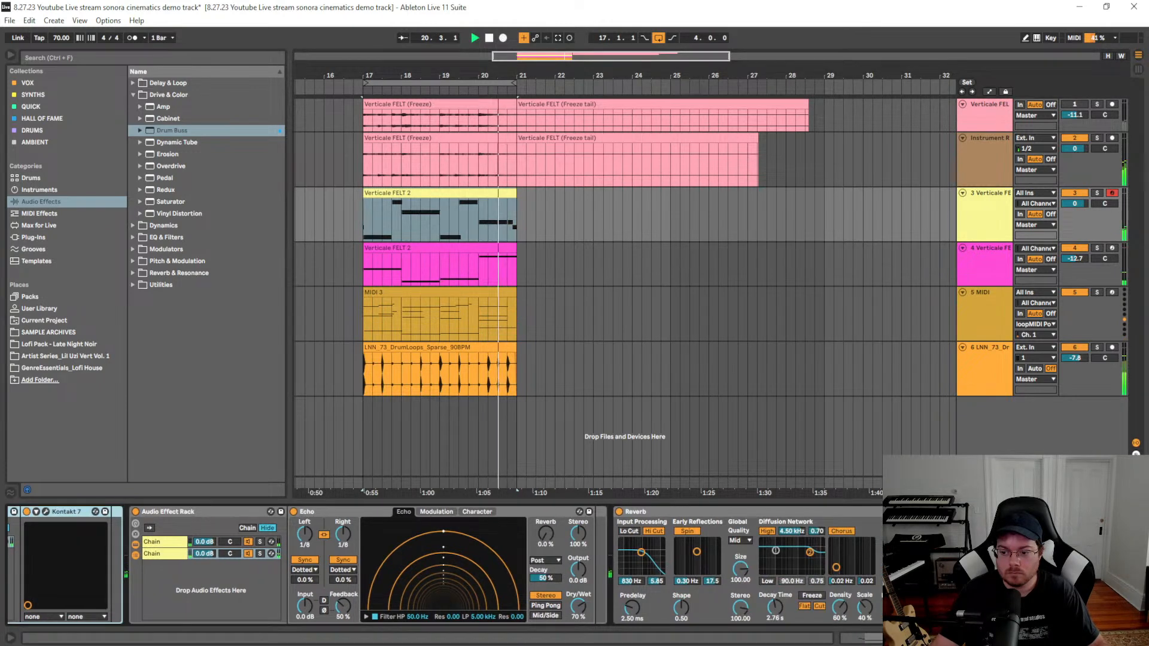
left_click(31, 107)
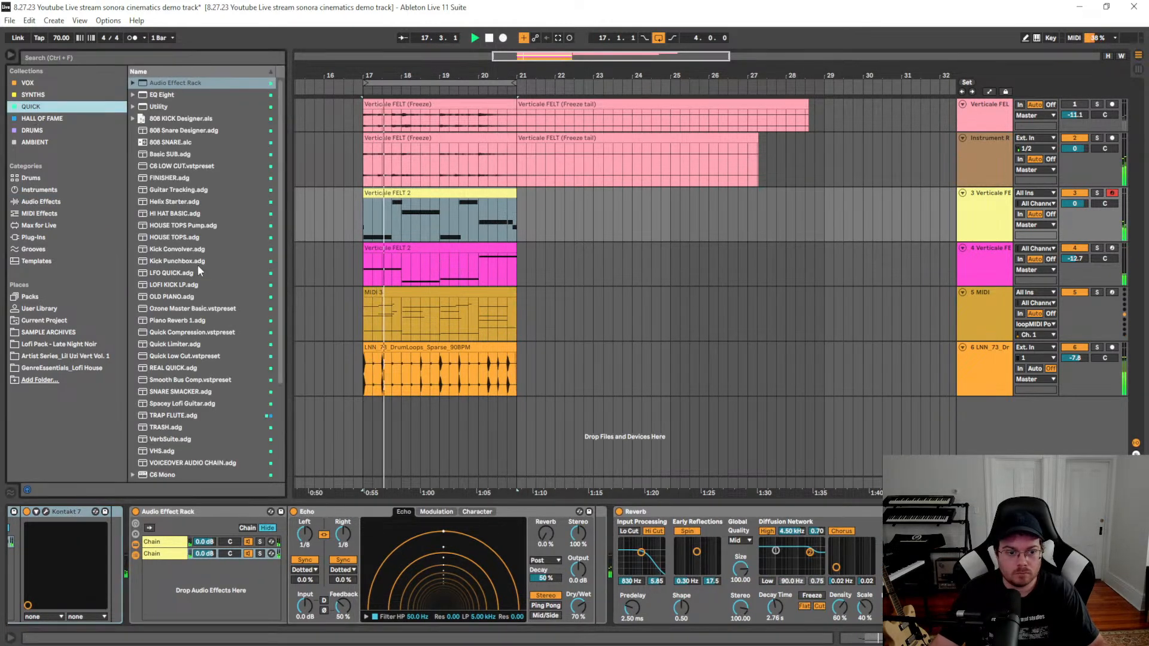
double_click(369, 210)
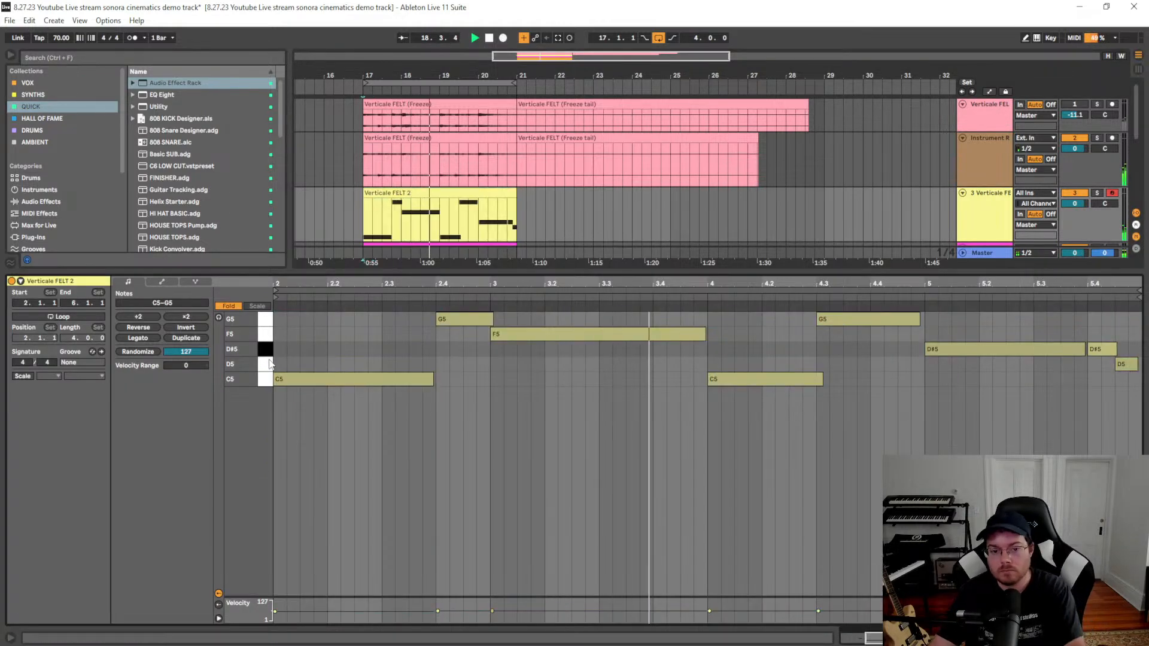
key("shift+Tab")
left_click(62, 201)
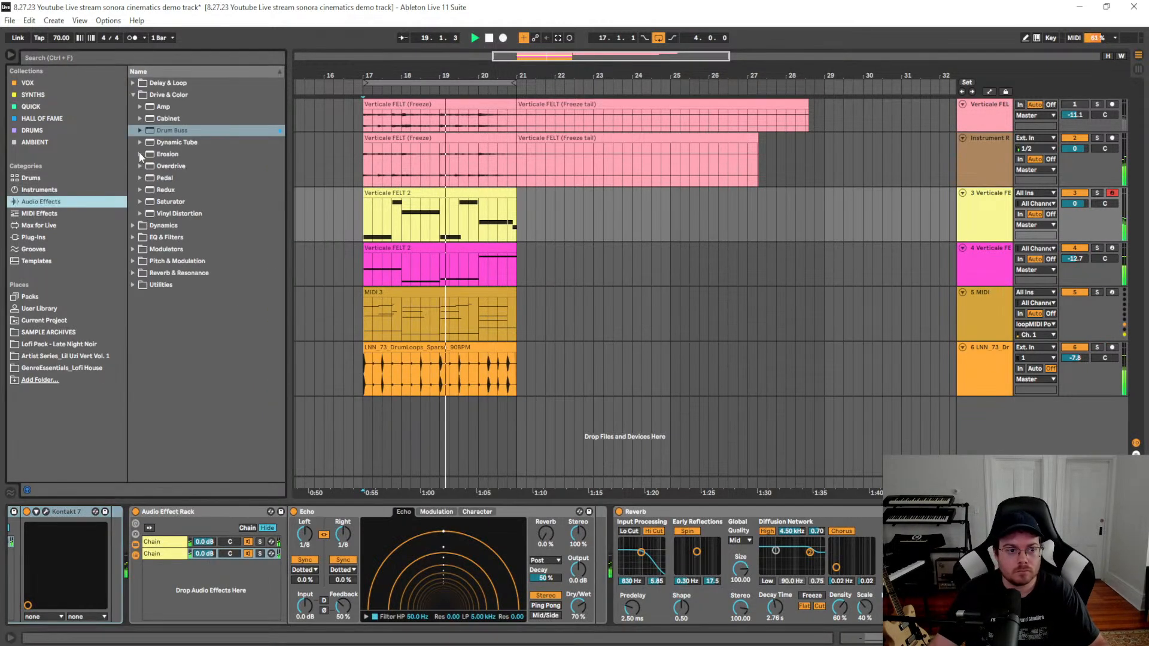
left_click(132, 94)
left_click(142, 119)
left_click_drag(169, 154, 1107, 562)
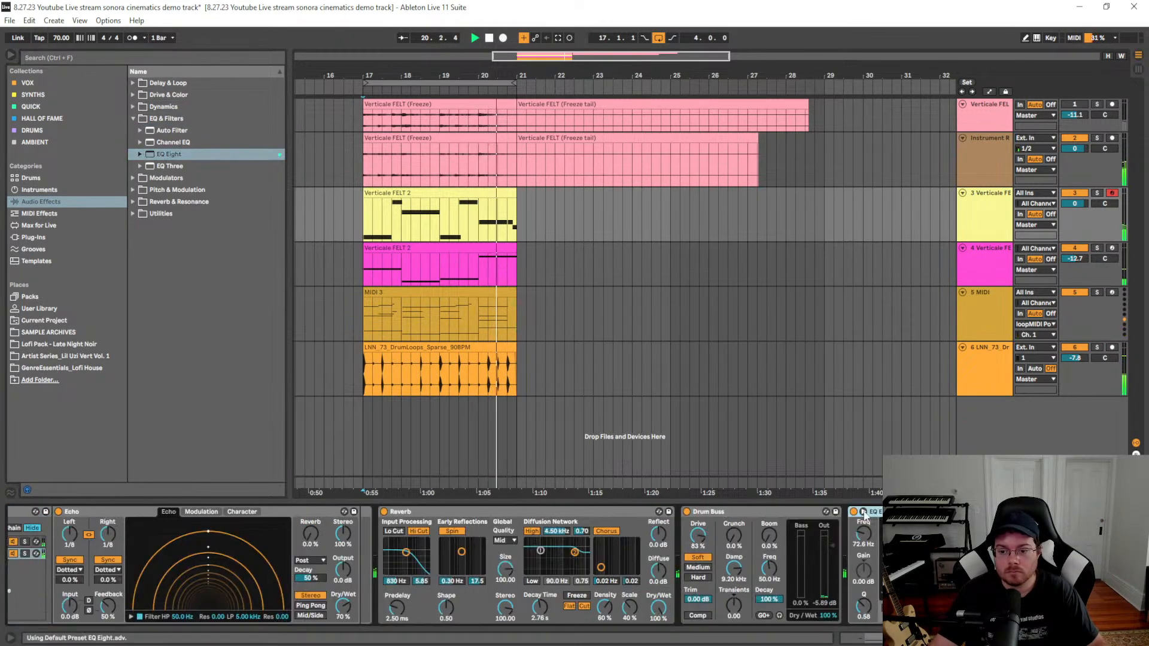
Expand the EQ Eight display, set the low cut to about 112 Hz and cut 5.03 kHz by about 7 dB with a 3.41 Q
left_click(863, 512)
left_click_drag(514, 429, 538, 432)
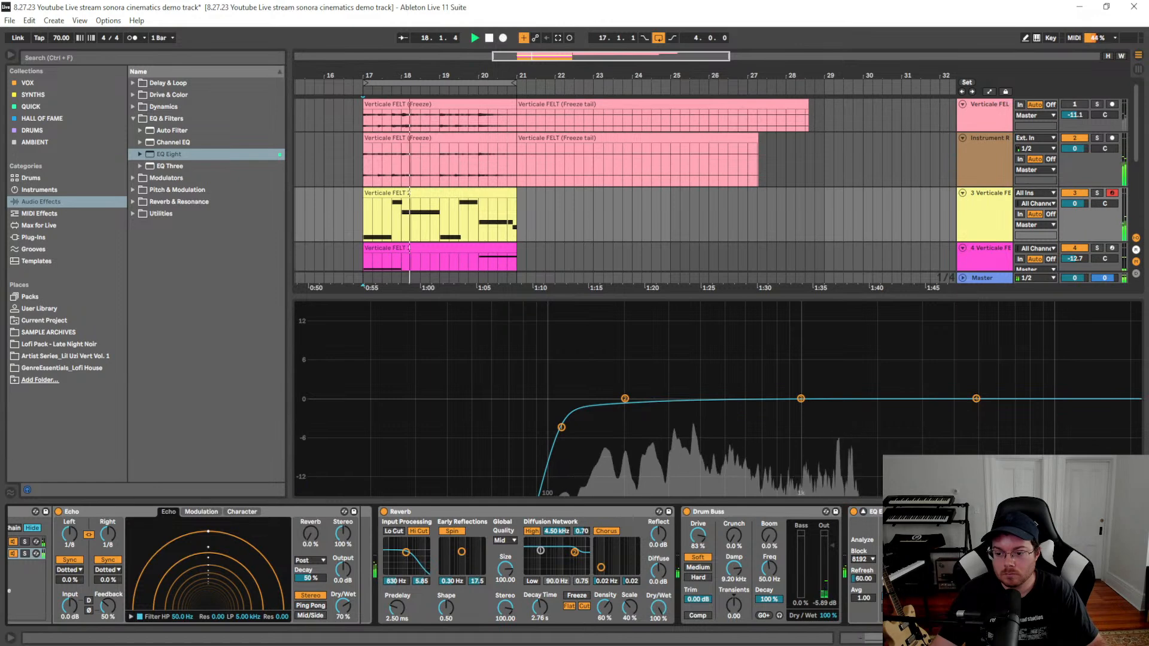
left_click_drag(549, 398, 971, 416)
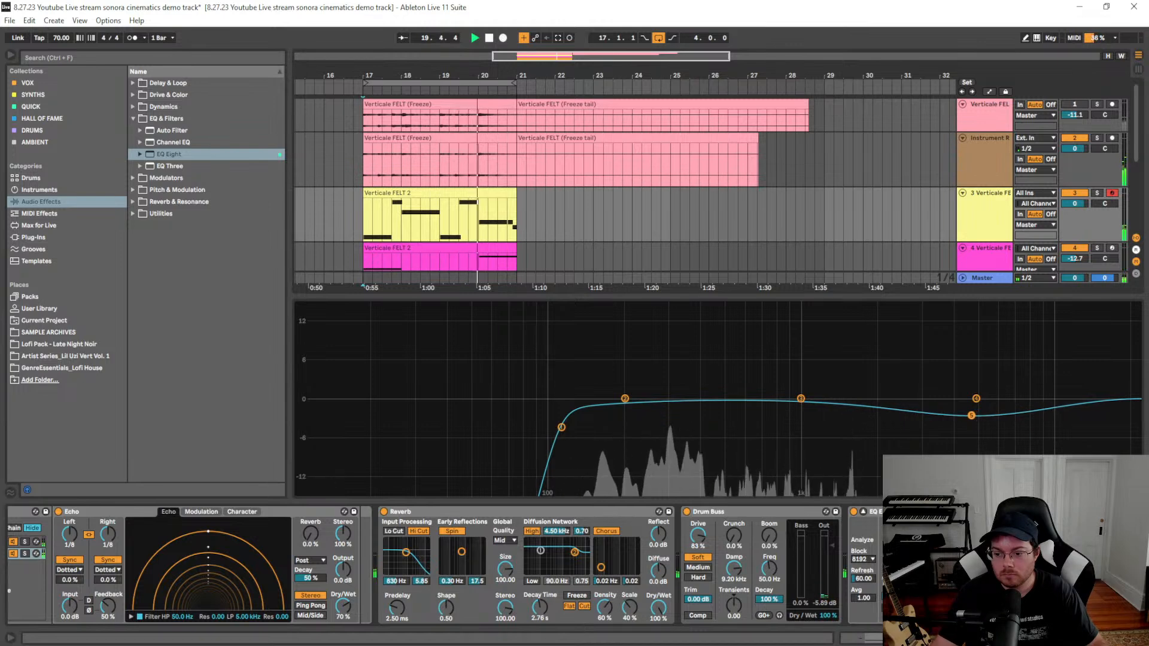
left_click_drag(1005, 605, 1005, 577)
mouse_move(969, 417)
left_mouse_down()
mouse_move(974, 328)
mouse_move(975, 461)
mouse_move(976, 437)
left_mouse_up()
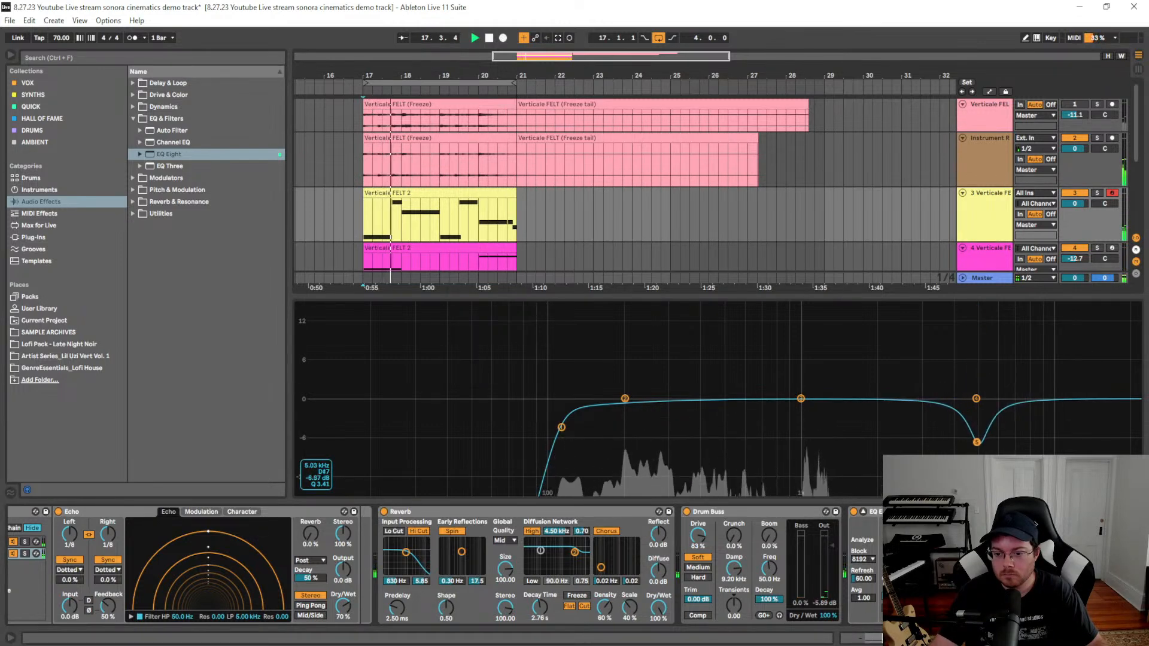
Boost the EQ Eight by about 1.7 dB near 934 Hz and lower the high shelf at about 3.45 kHz by 4.26 dB
left_click_drag(805, 398, 809, 387)
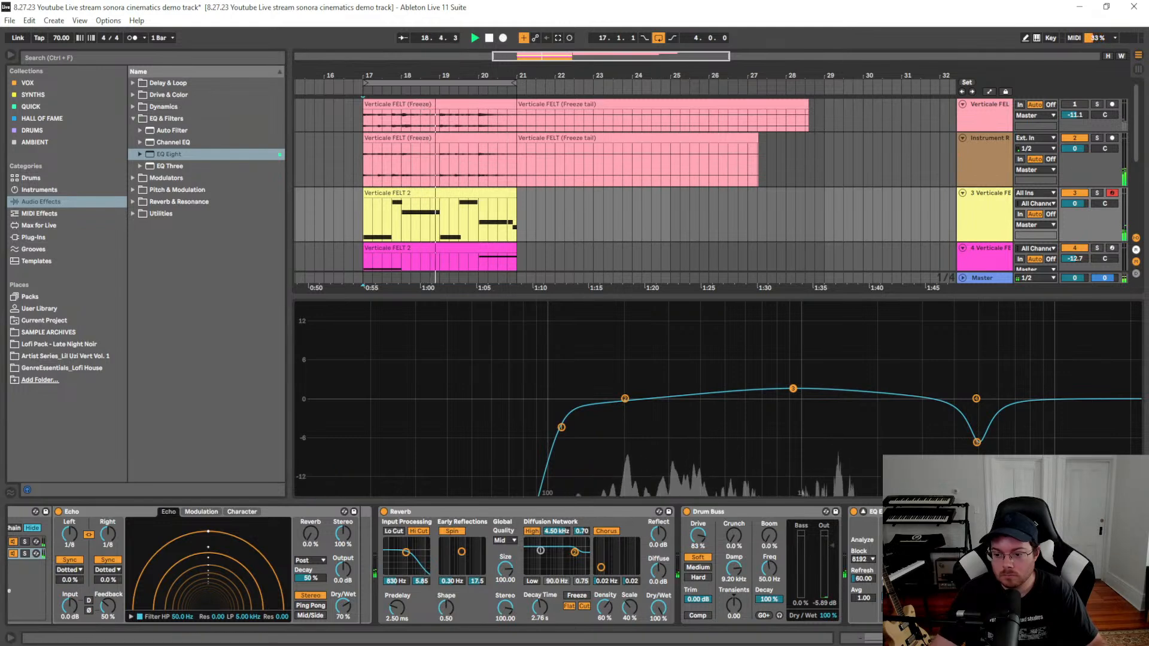
left_click_drag(984, 399, 948, 424)
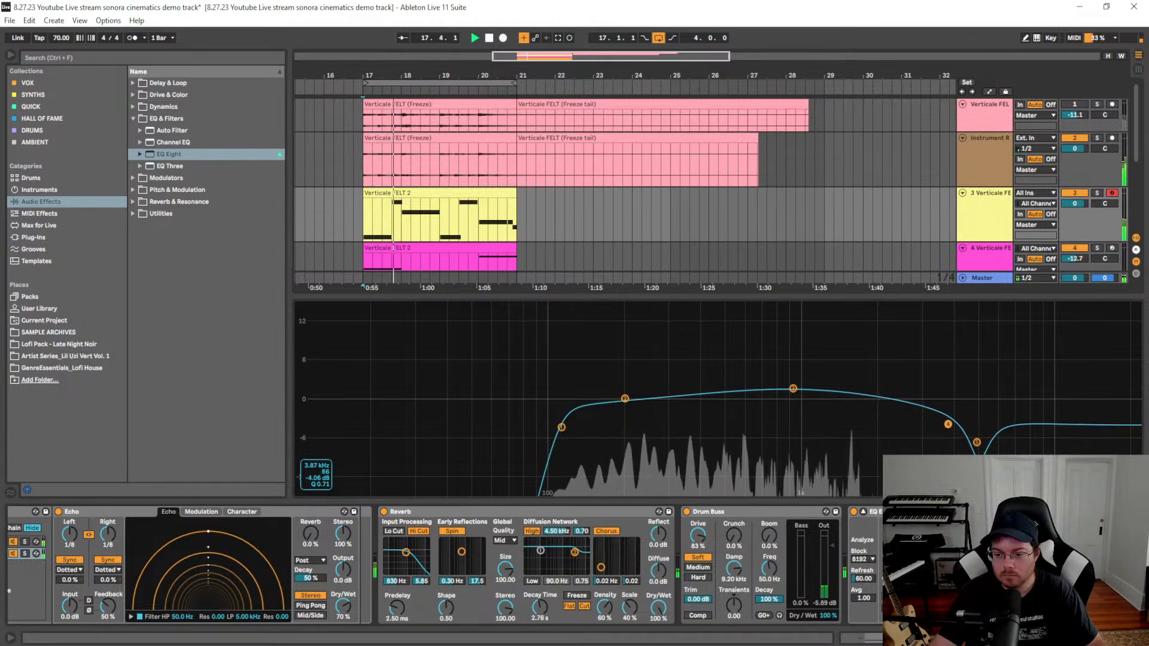
left_click_drag(942, 424, 937, 425)
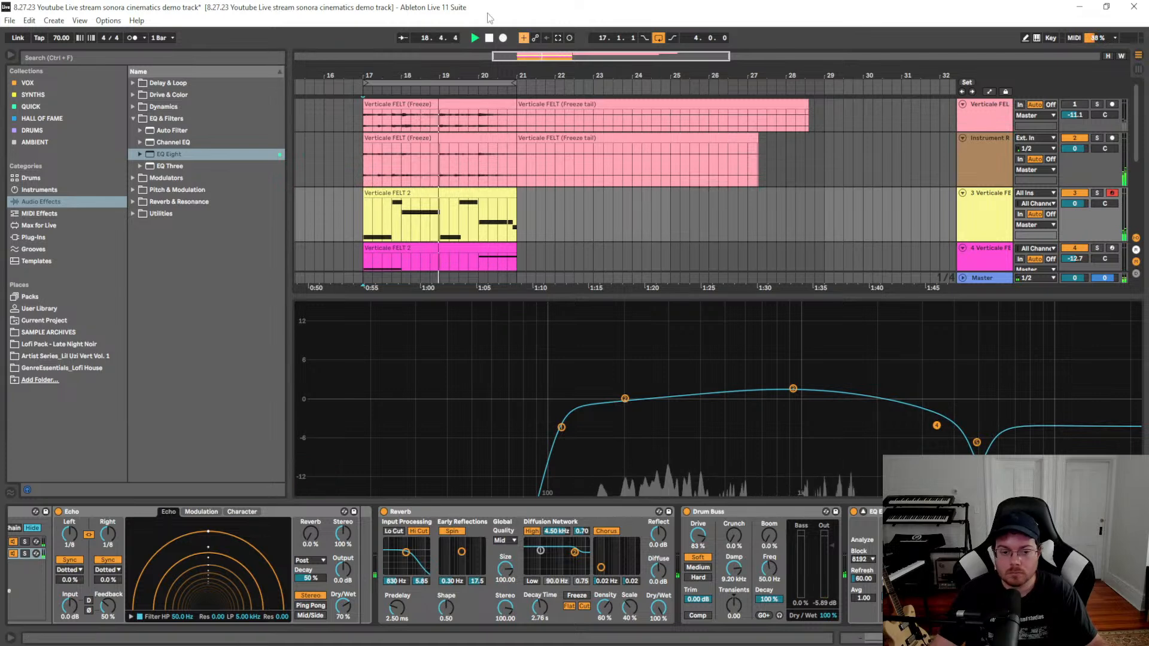
Remove the Drum Buss from track 3's effect chain
key("shift+Tab")
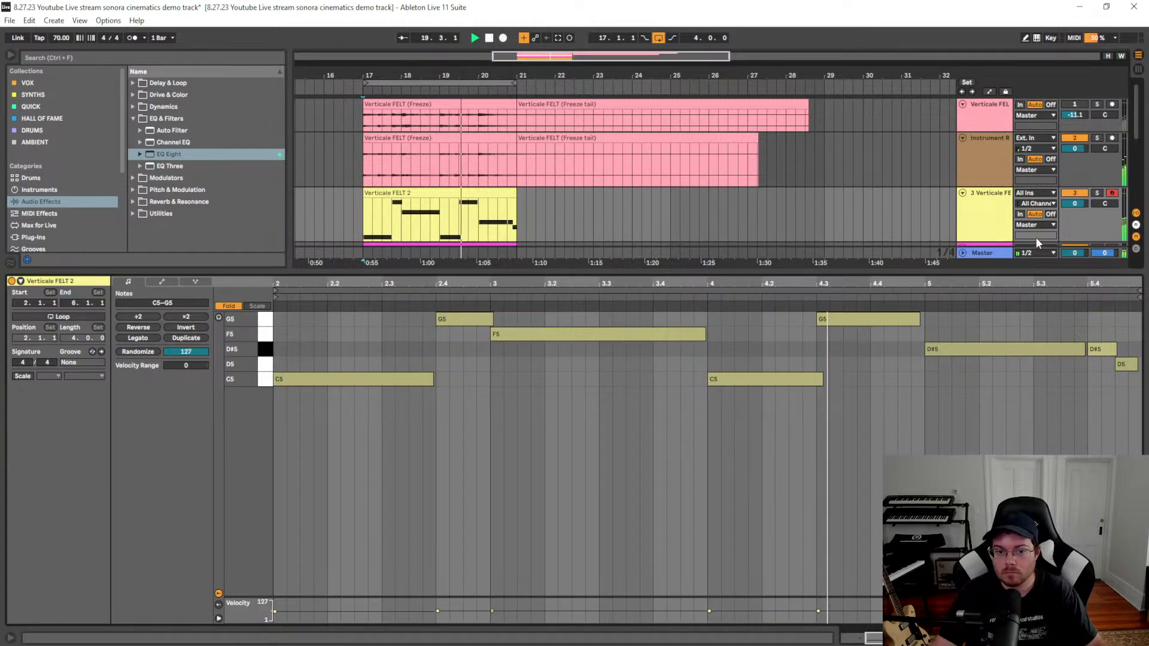
left_click(458, 195)
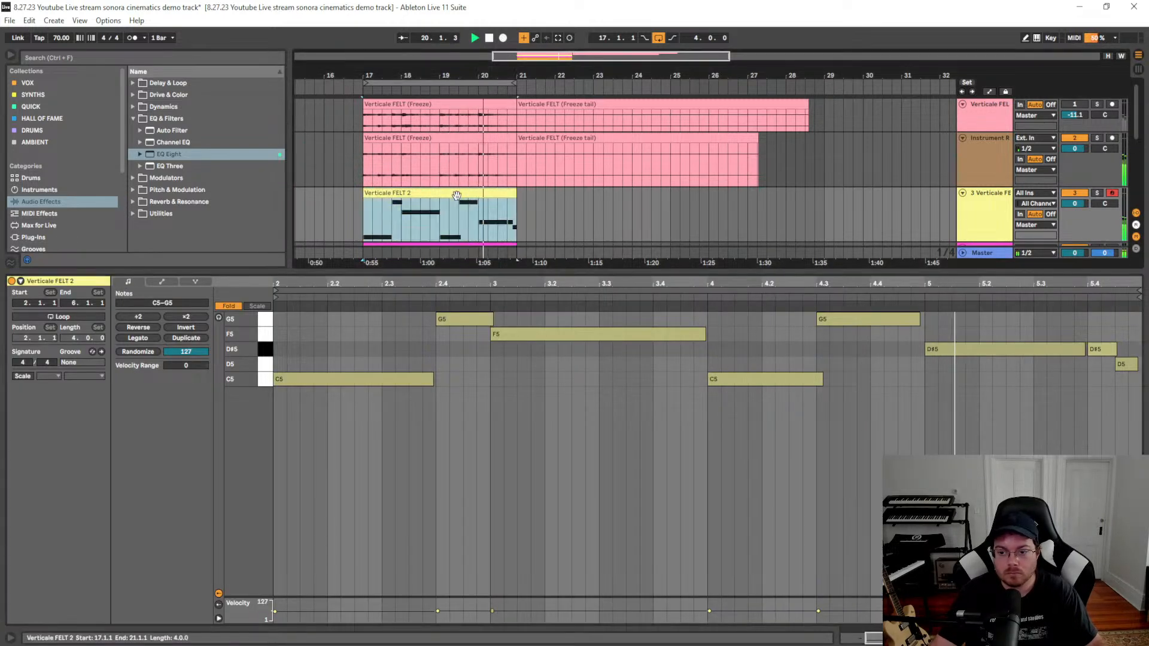
key("shift+Tab")
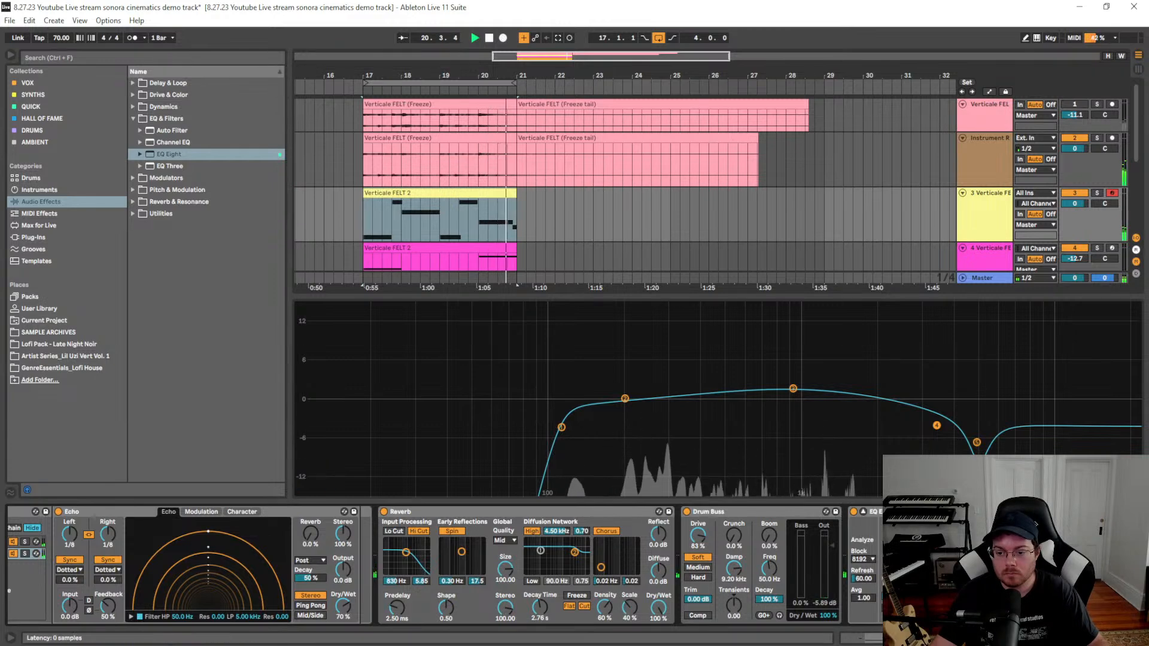
left_click(693, 542)
key("Delete")
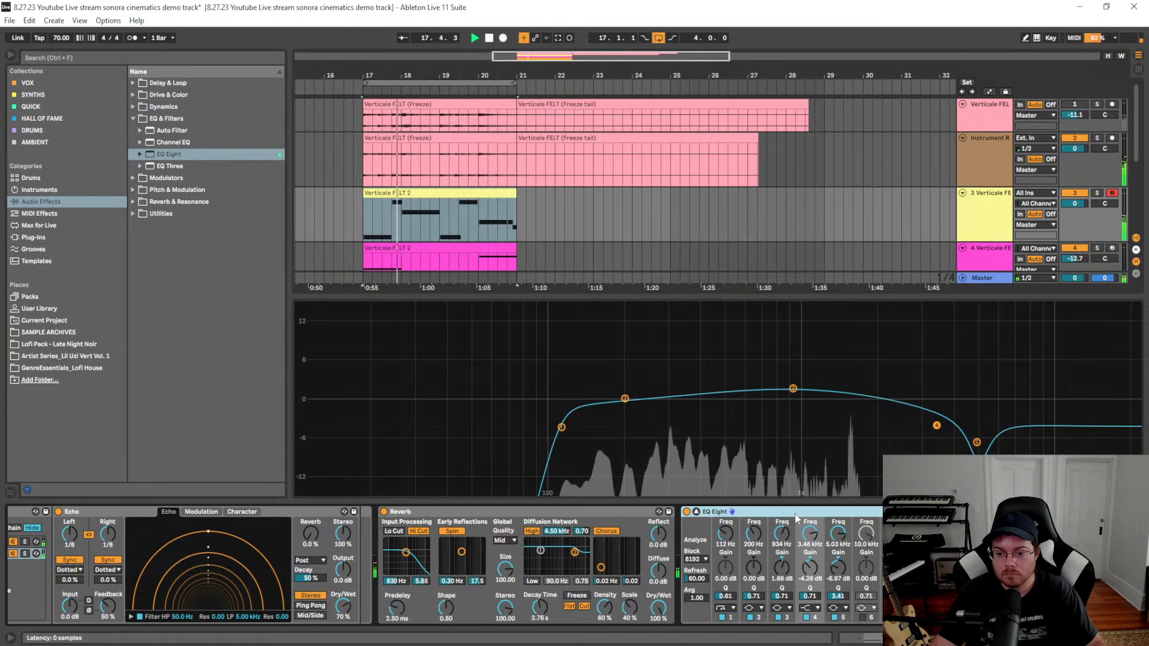
Refine track 3's EQ Eight to a 2.06 dB boost at 1.75 kHz, -2.86 dB high shelf and -6.27 dB cut near 5.06 kHz
left_click_drag(977, 442, 938, 413)
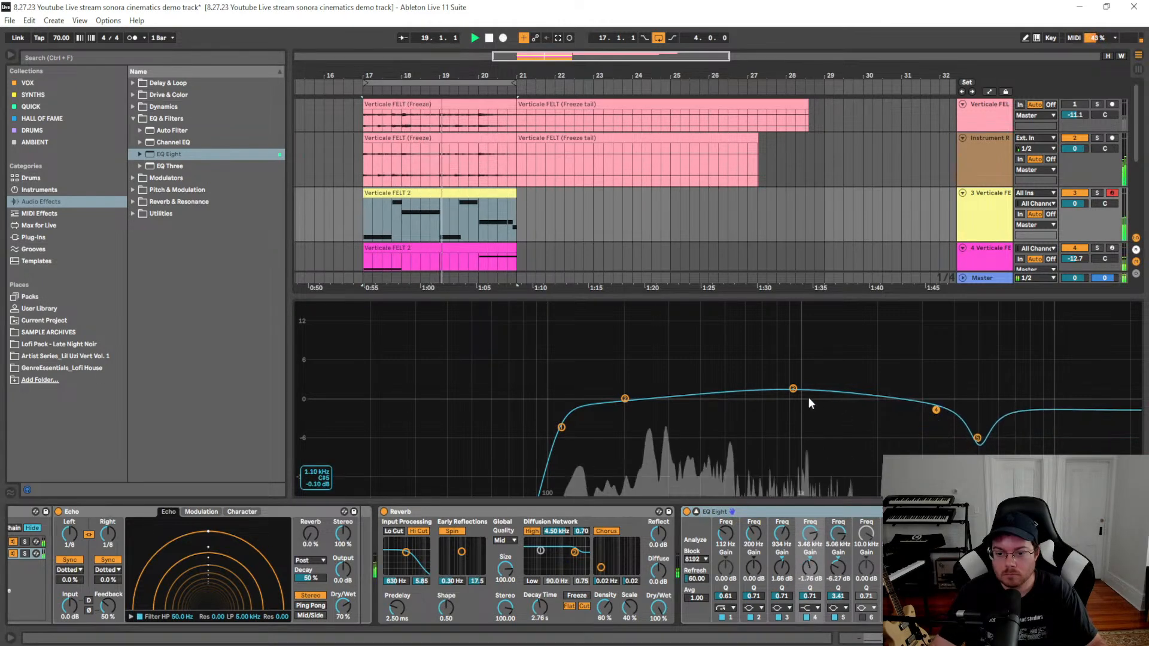
left_click_drag(793, 389, 862, 386)
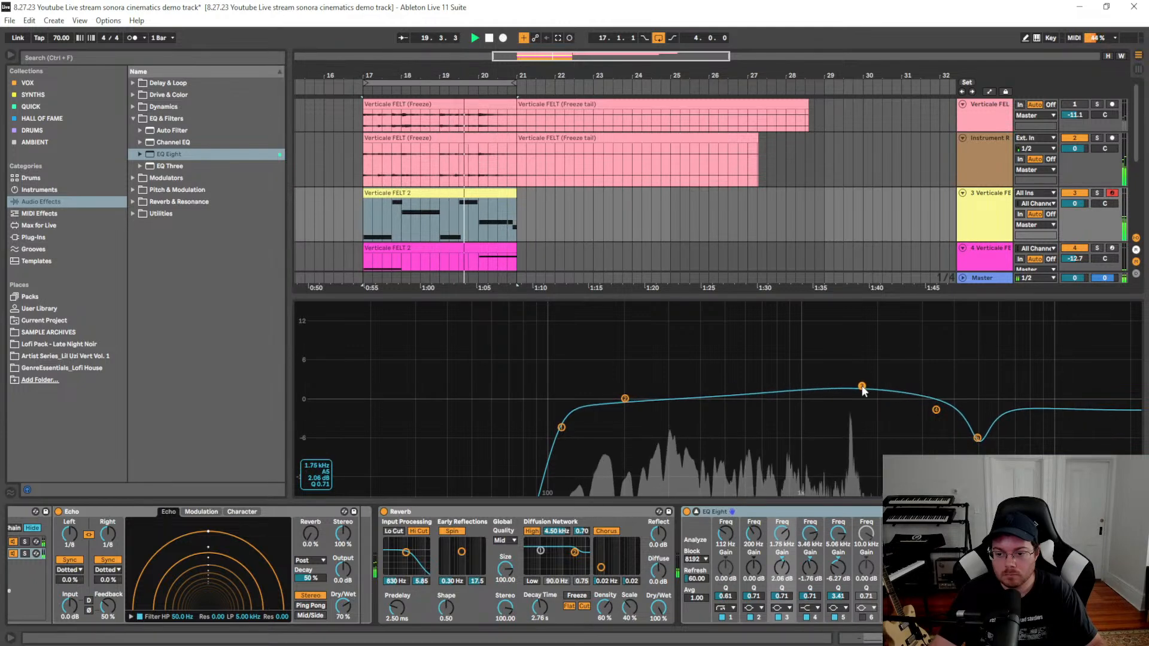
left_click_drag(938, 412, 937, 418)
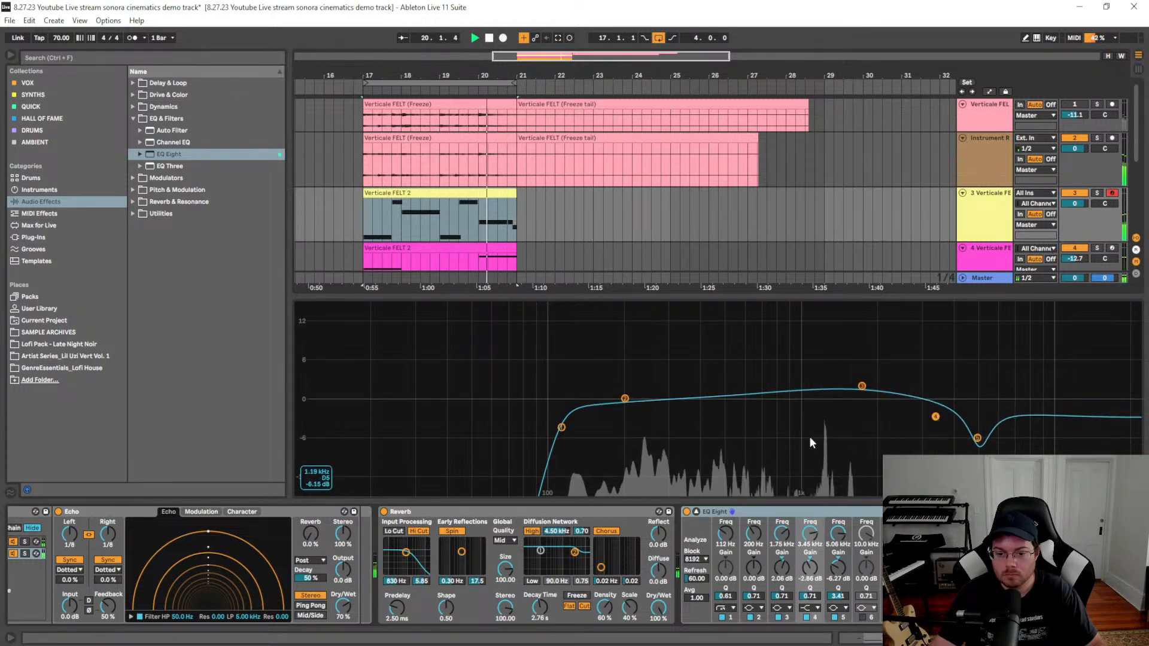
Lower track 3's volume to -0.8 dB and collapse the enlarged EQ Eight display
key("shift+Tab")
left_click(855, 234)
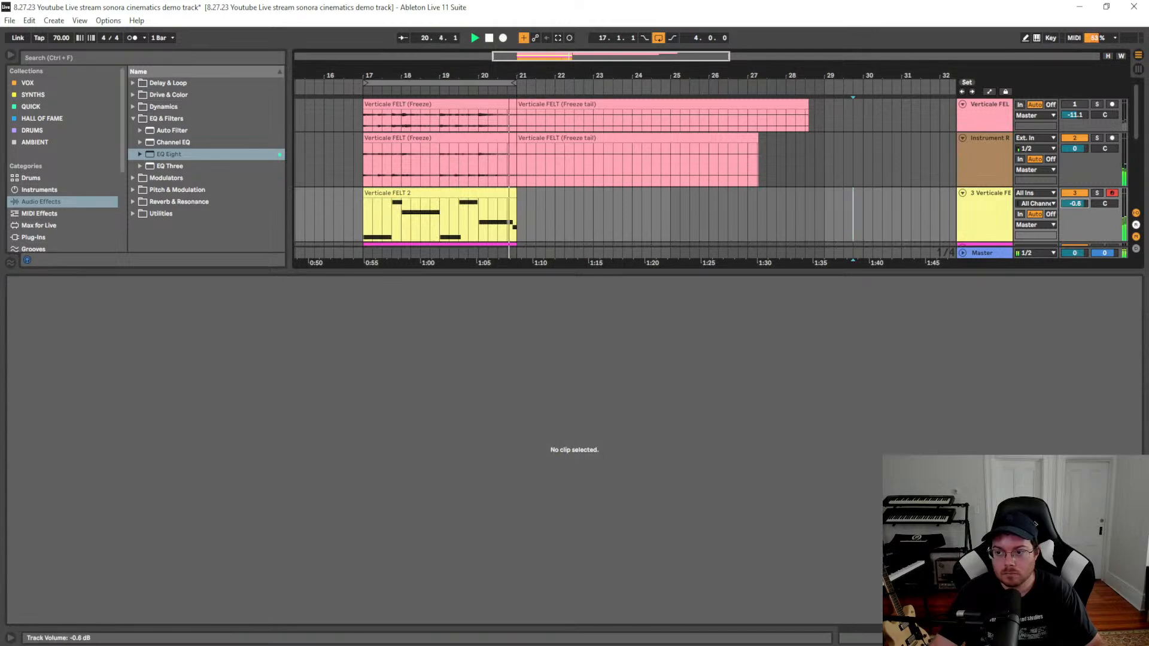
key("shift+Tab")
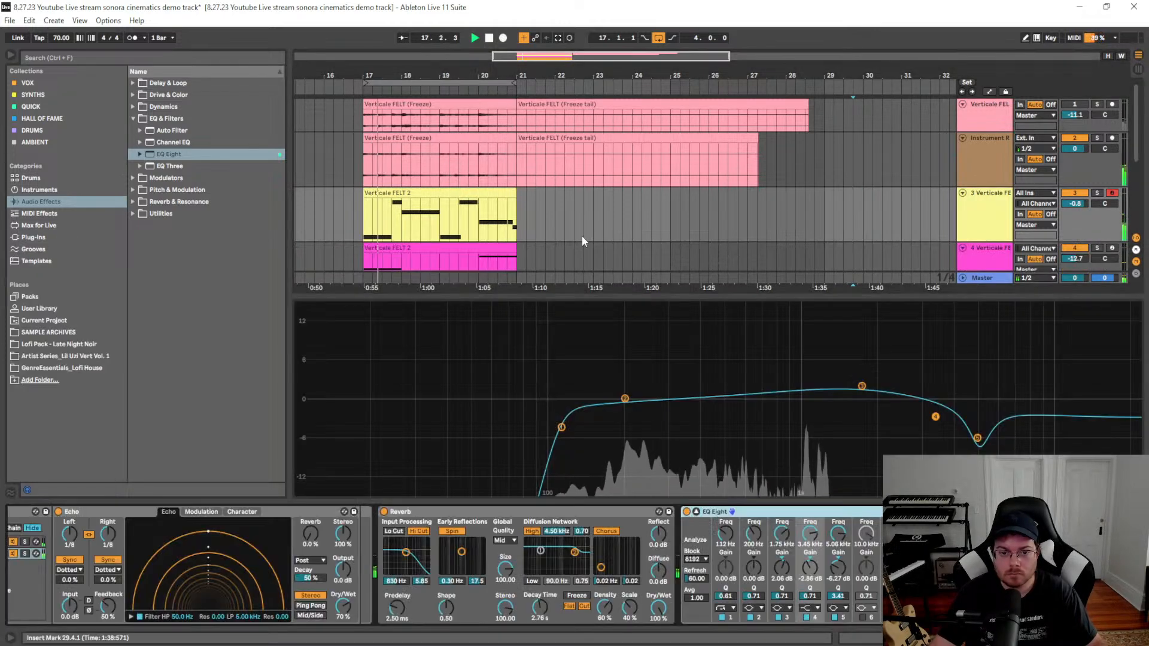
left_click(696, 511)
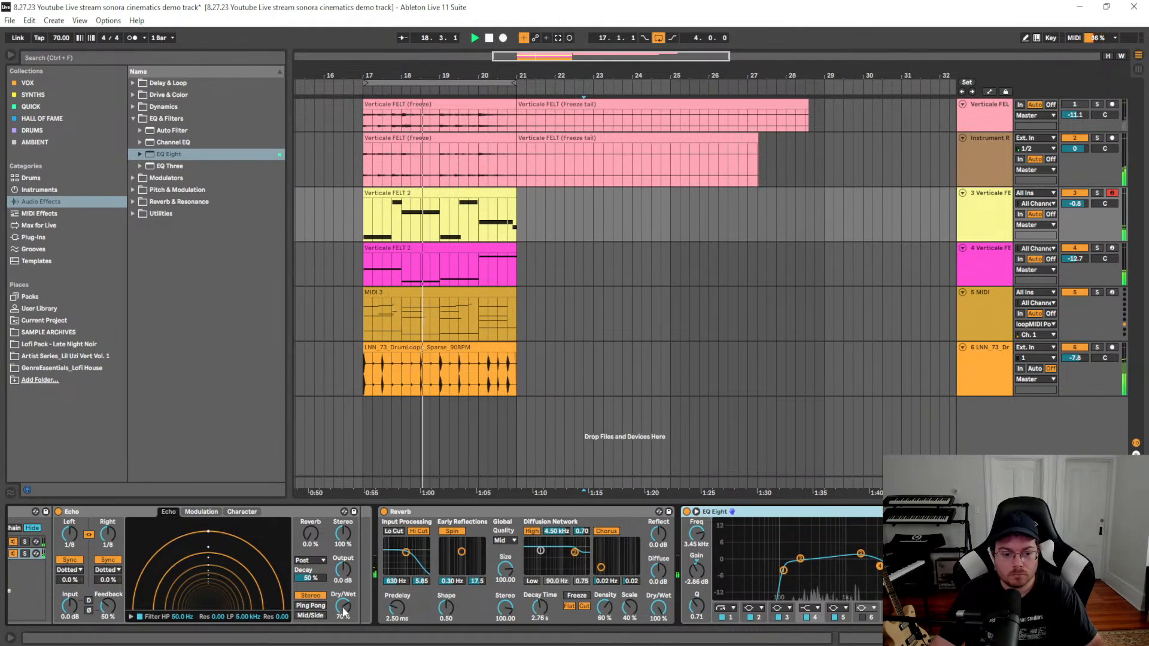
Set the Echo's dry/wet to 100% and the Reverb's quality to High with a 2.64 s decay time
left_click_drag(343, 606, 356, 594)
scroll(356, 595, "left", 5)
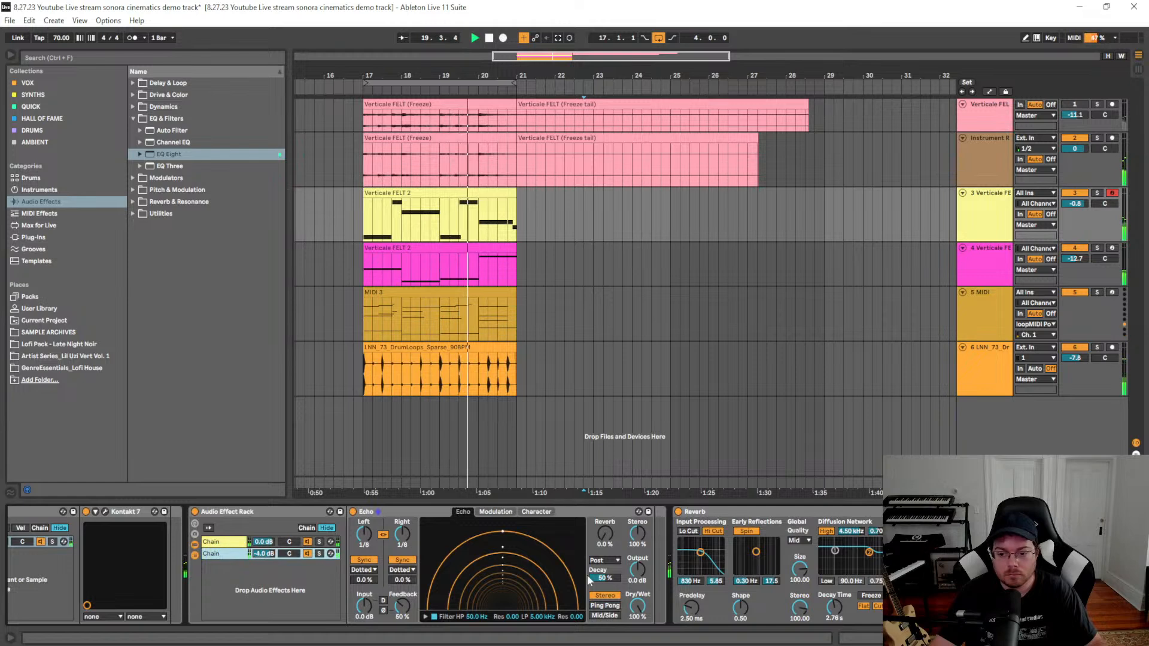
left_click(800, 540)
left_click(799, 566)
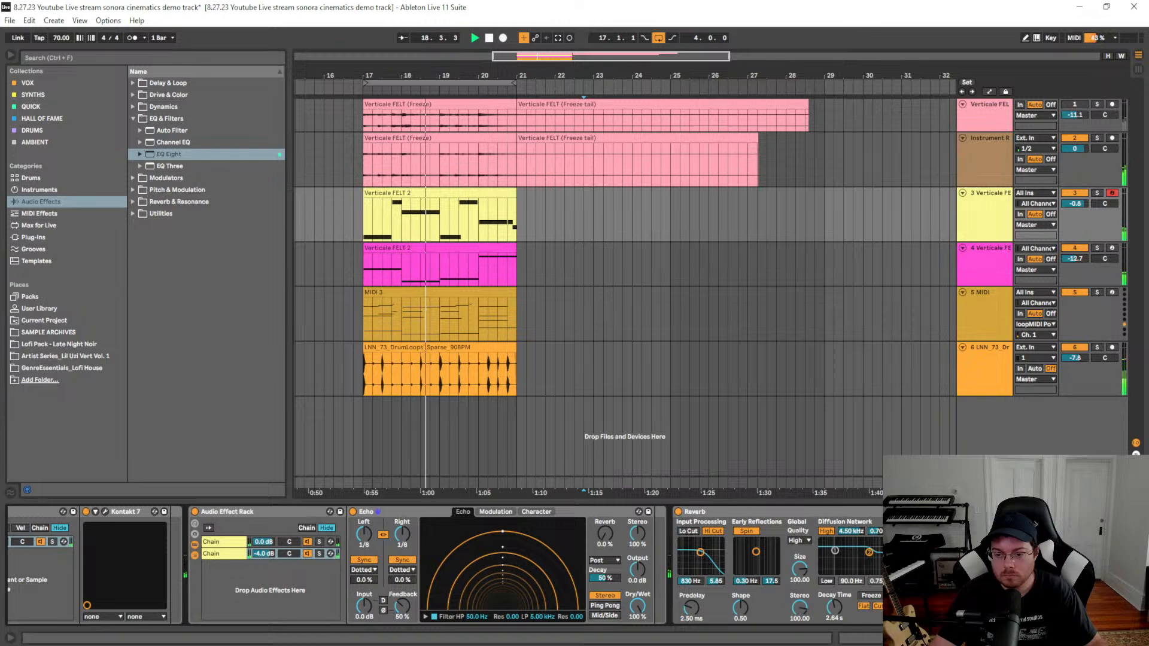
scroll(444, 565, "right", 10)
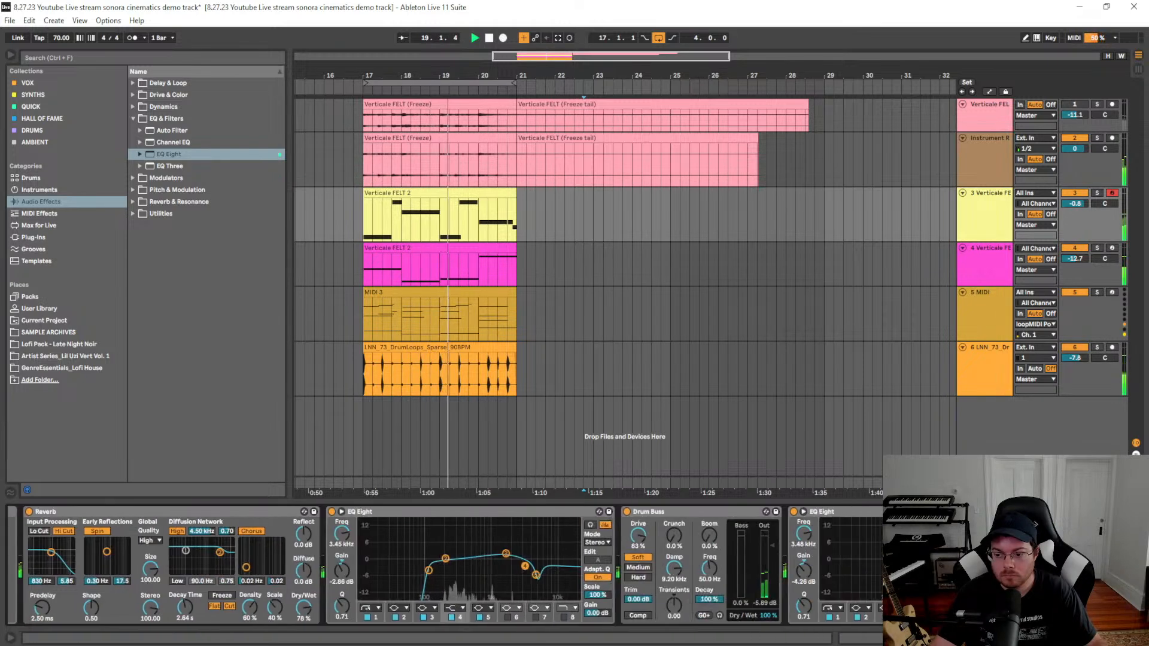
Check track 3's MIDI clip notes during loop playback and lower the track's volume to about -2.8 dB
left_click_drag(1076, 204, 1076, 211)
double_click(490, 193)
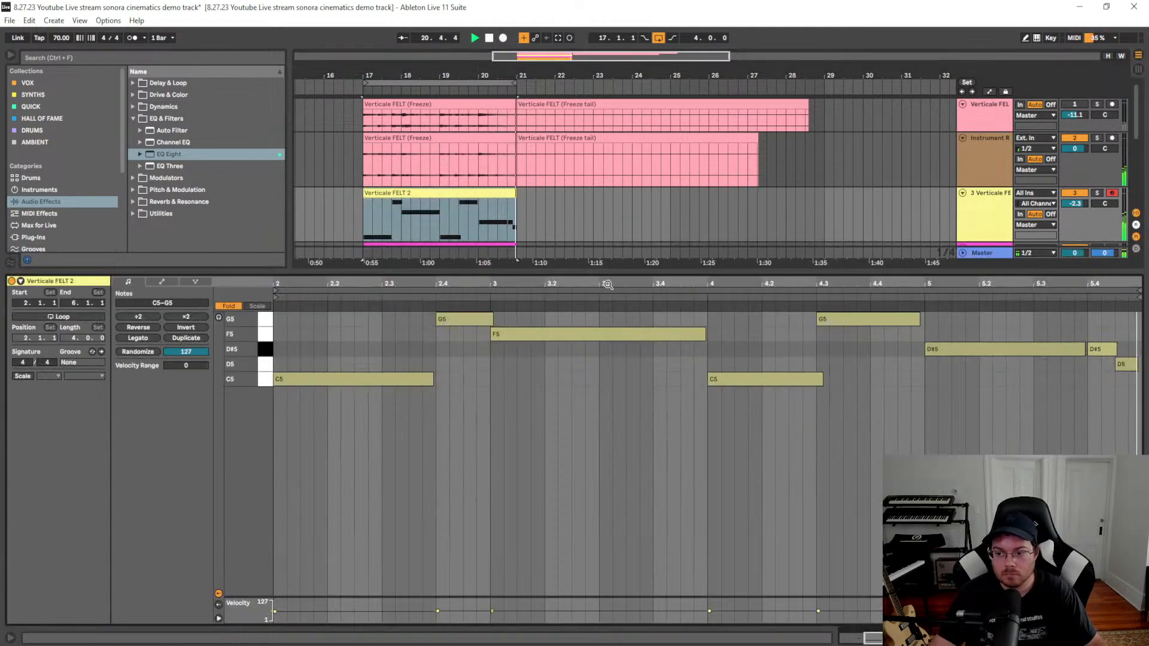
key("shift+Tab")
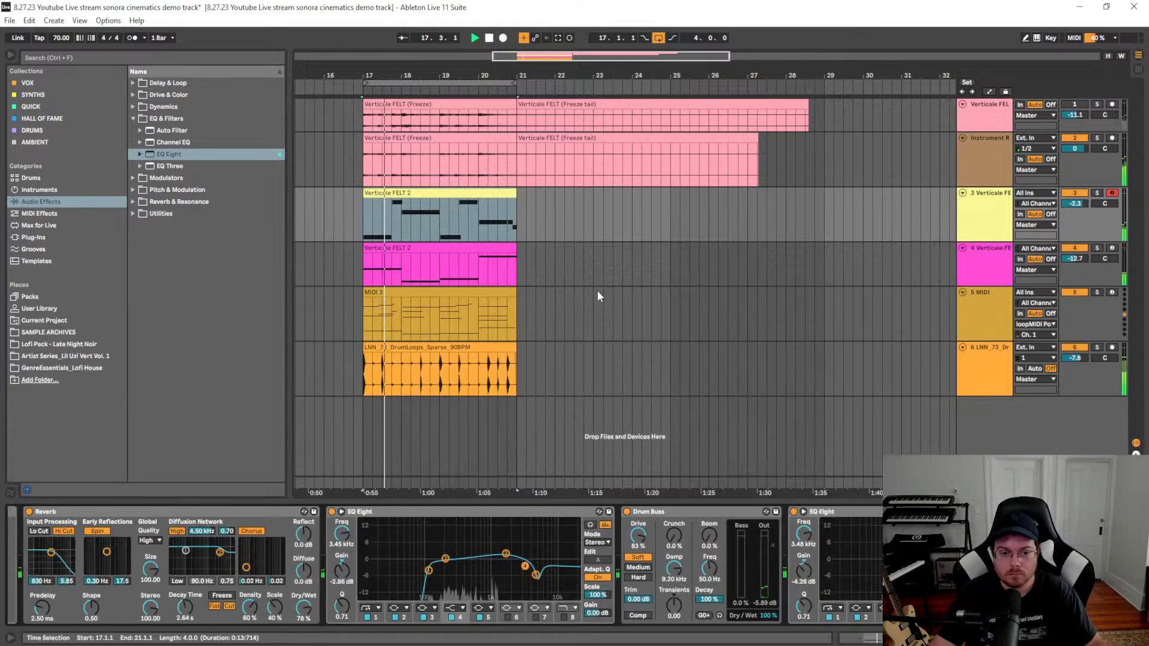
key("shift+Tab")
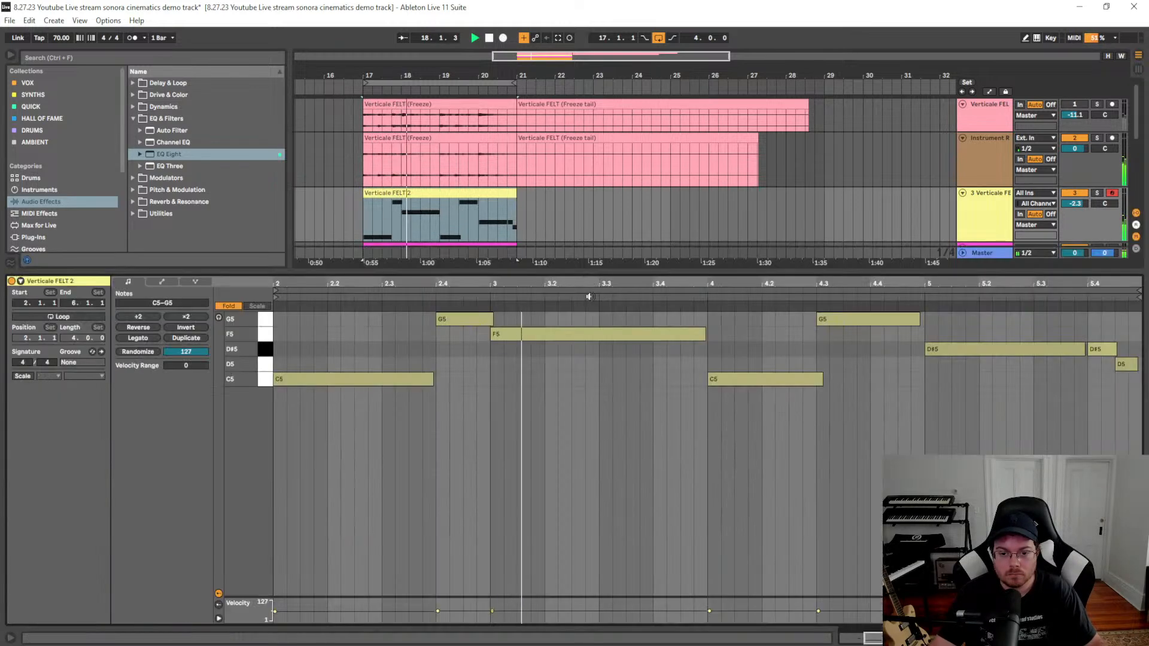
left_click(703, 407)
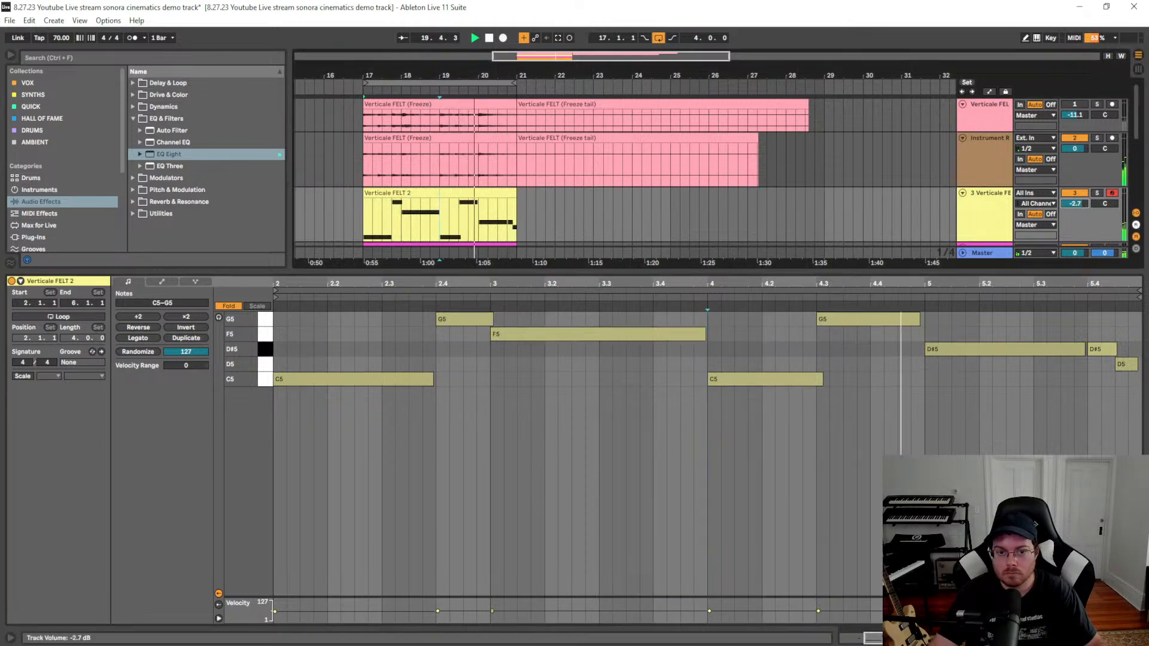
left_click(680, 226)
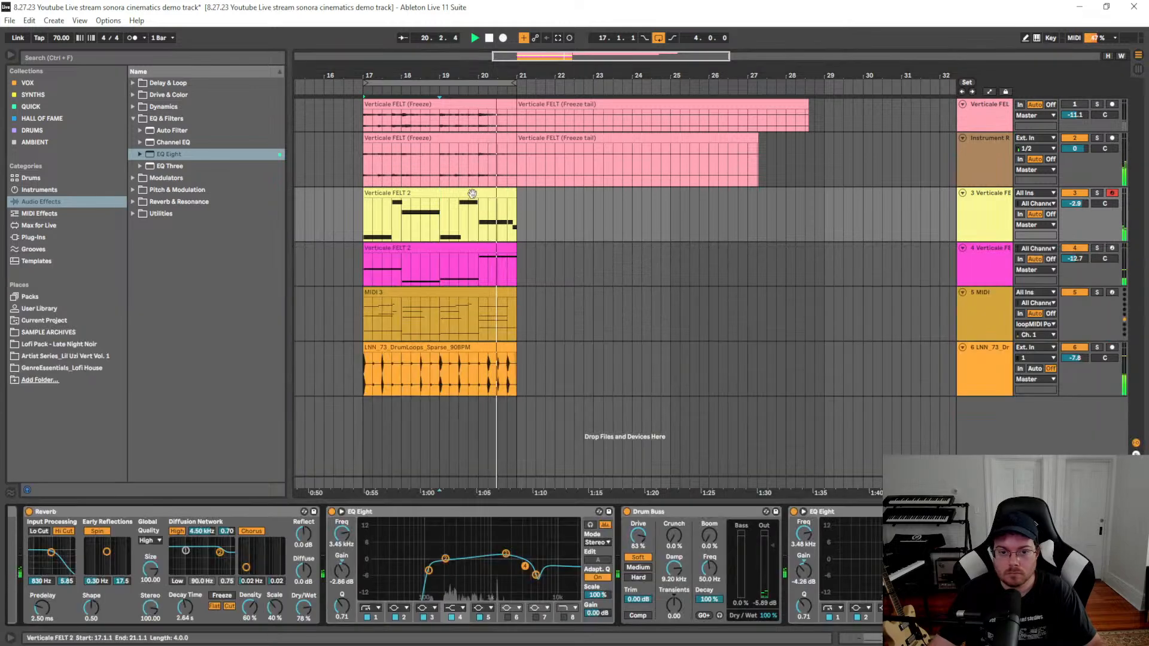
left_click_drag(517, 226, 365, 222)
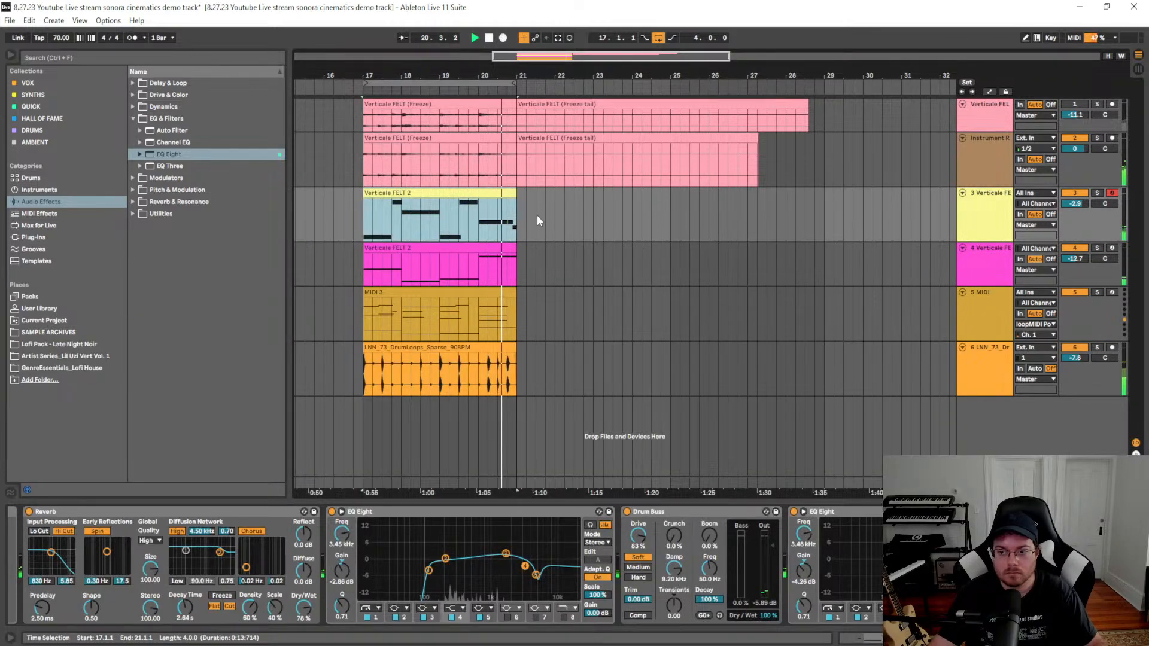
right_click(991, 228)
left_click(1011, 301)
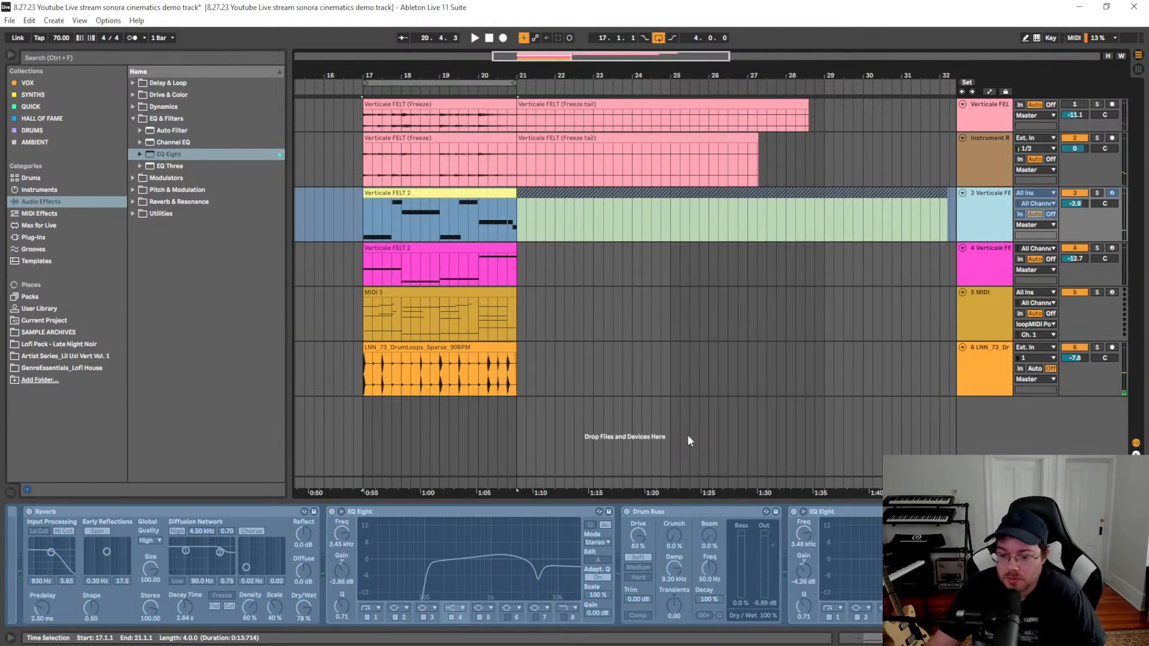
right_click(994, 223)
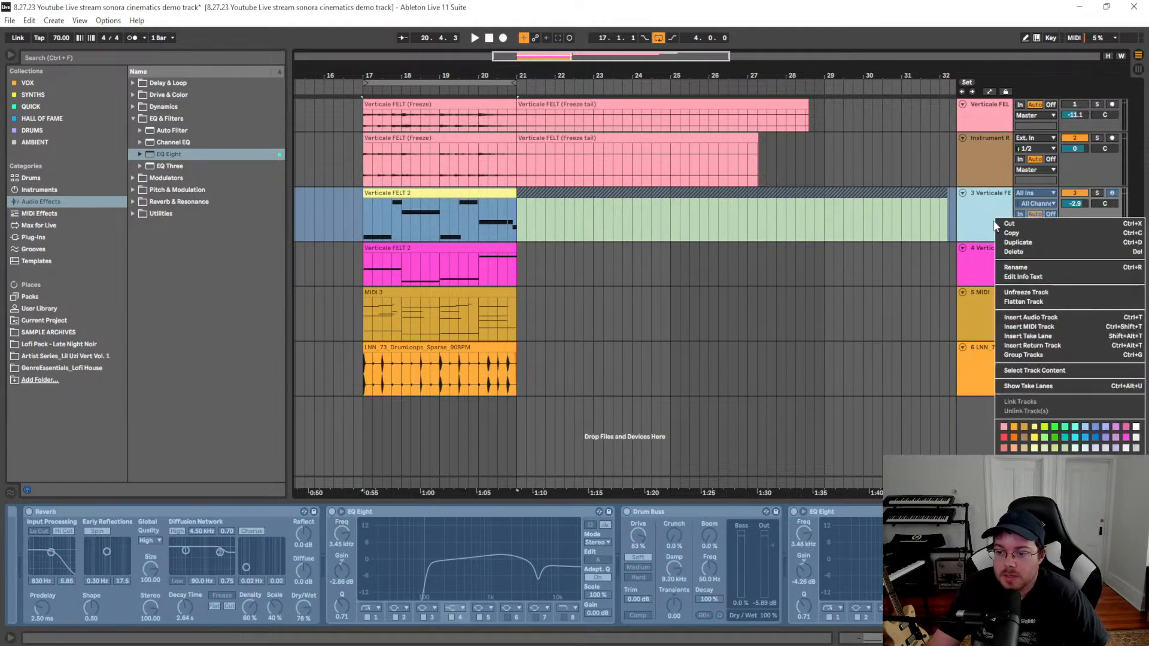
left_click(1026, 292)
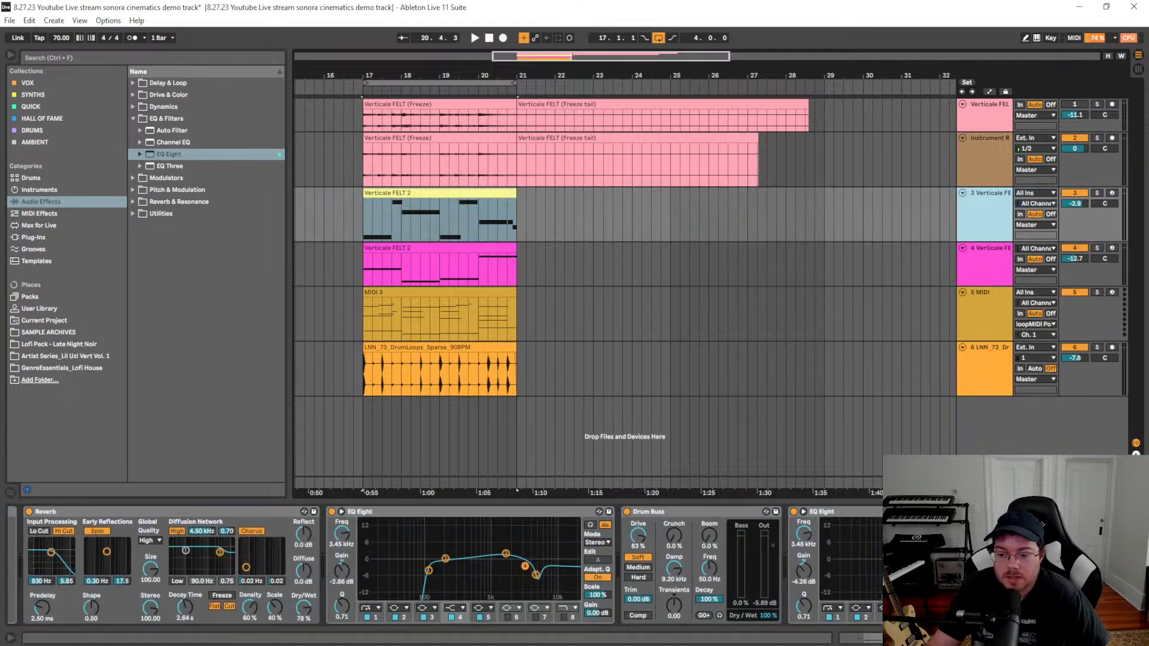
Review track 3's device chain from Kontakt 7 through the rack, Reverb and Drum Buss, examining the first EQ Eight's curve enlarged
left_click_drag(1005, 638, 960, 638)
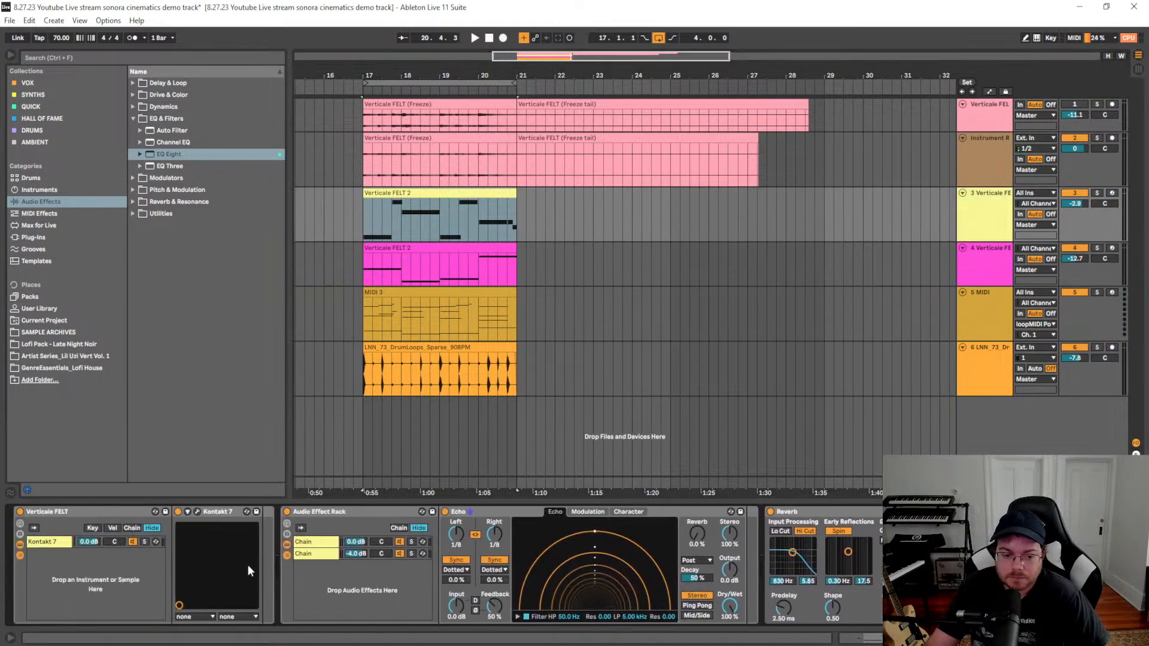
left_click(332, 514)
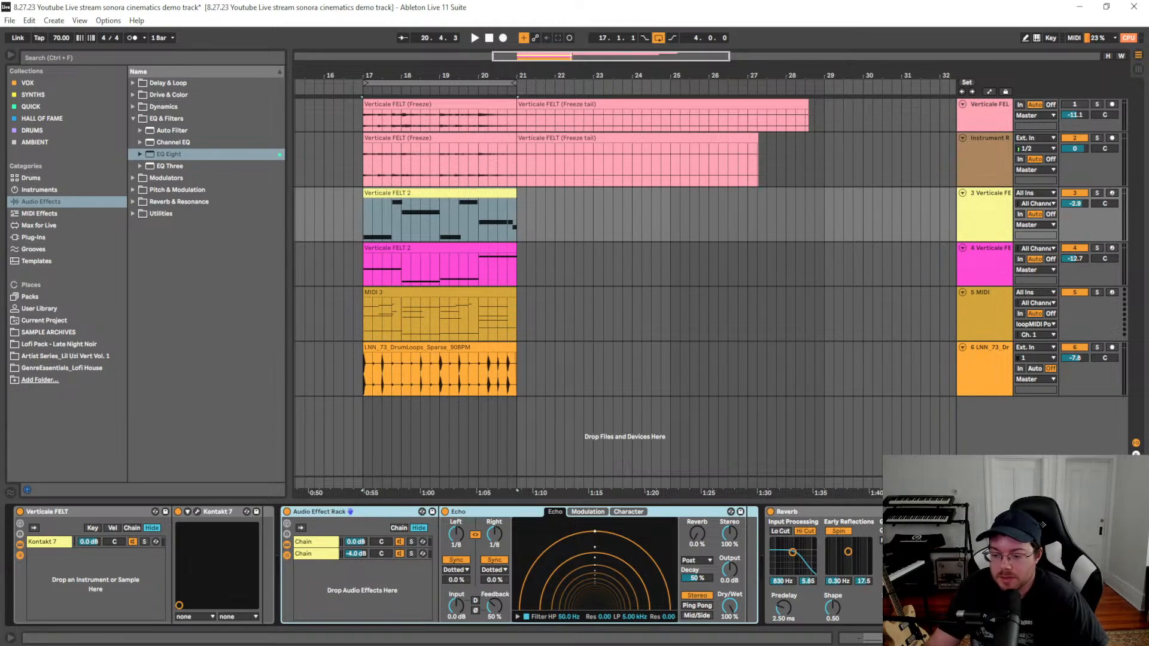
scroll(307, 512, "down", 8)
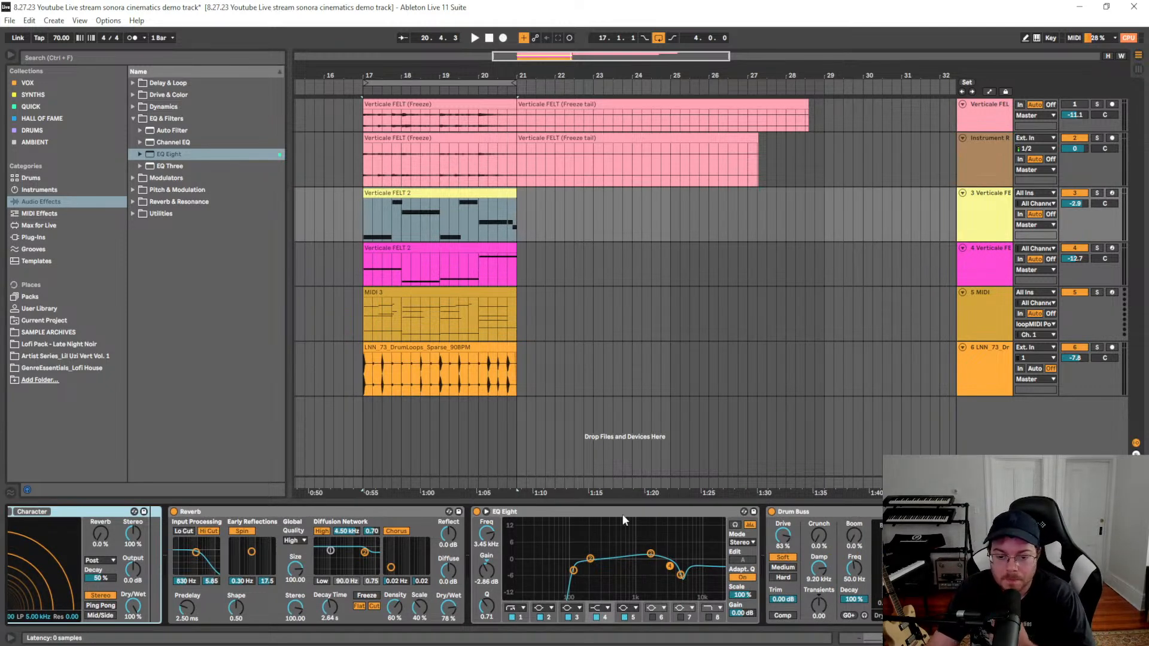
scroll(626, 519, "down", 3)
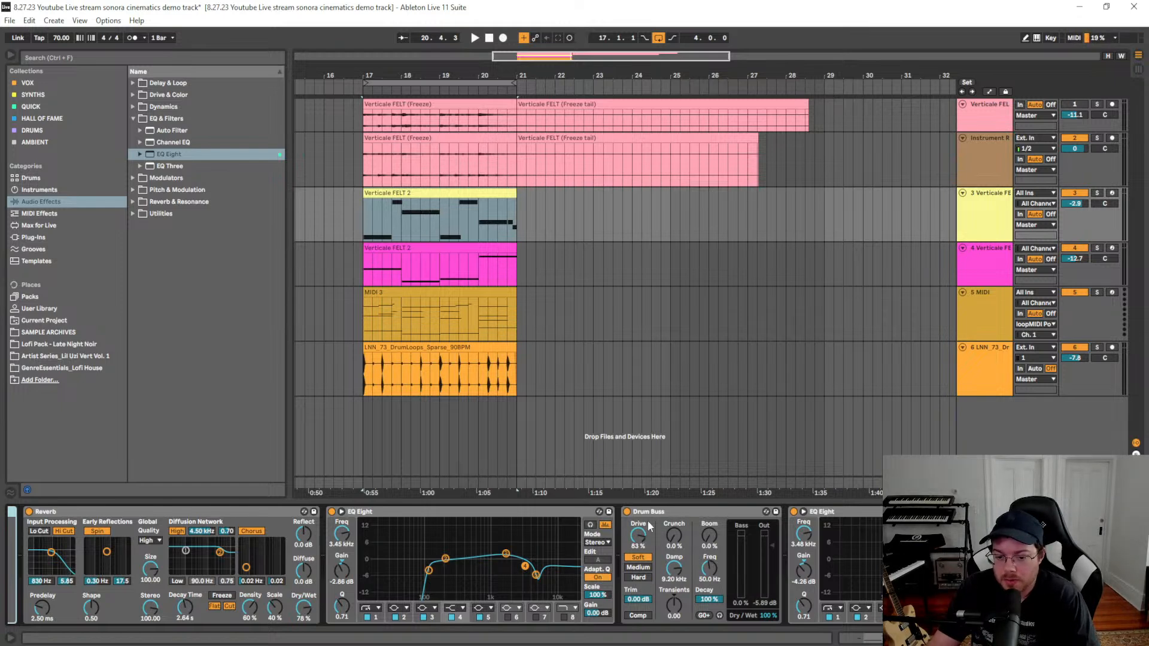
left_click(673, 528)
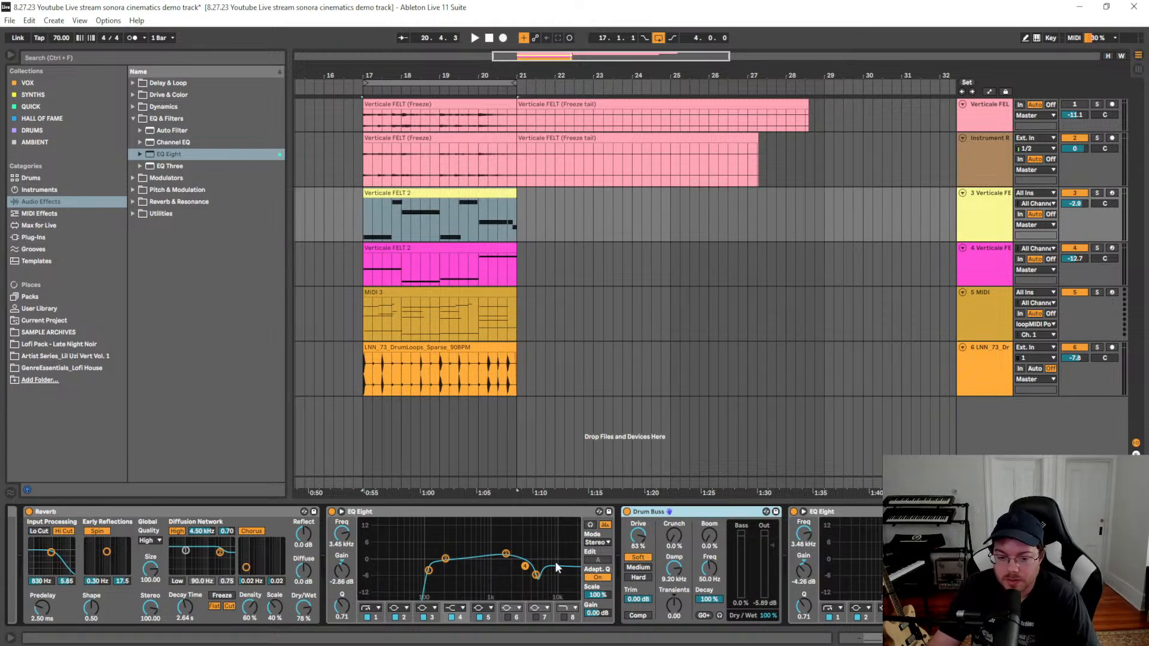
left_click(341, 512)
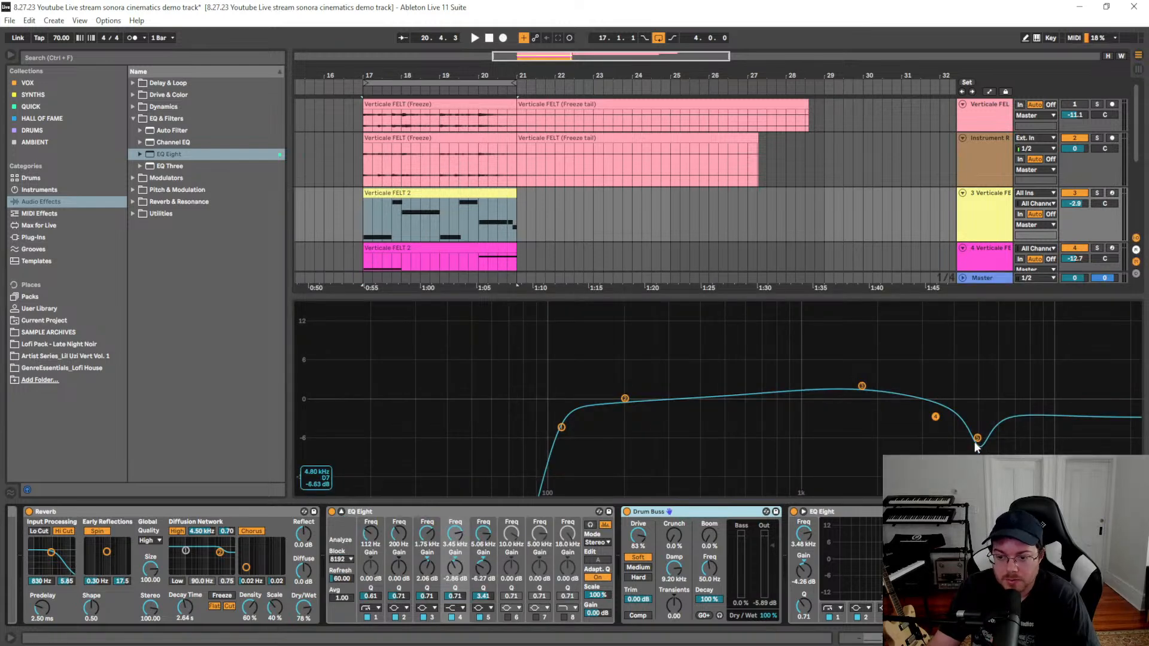
left_click(341, 512)
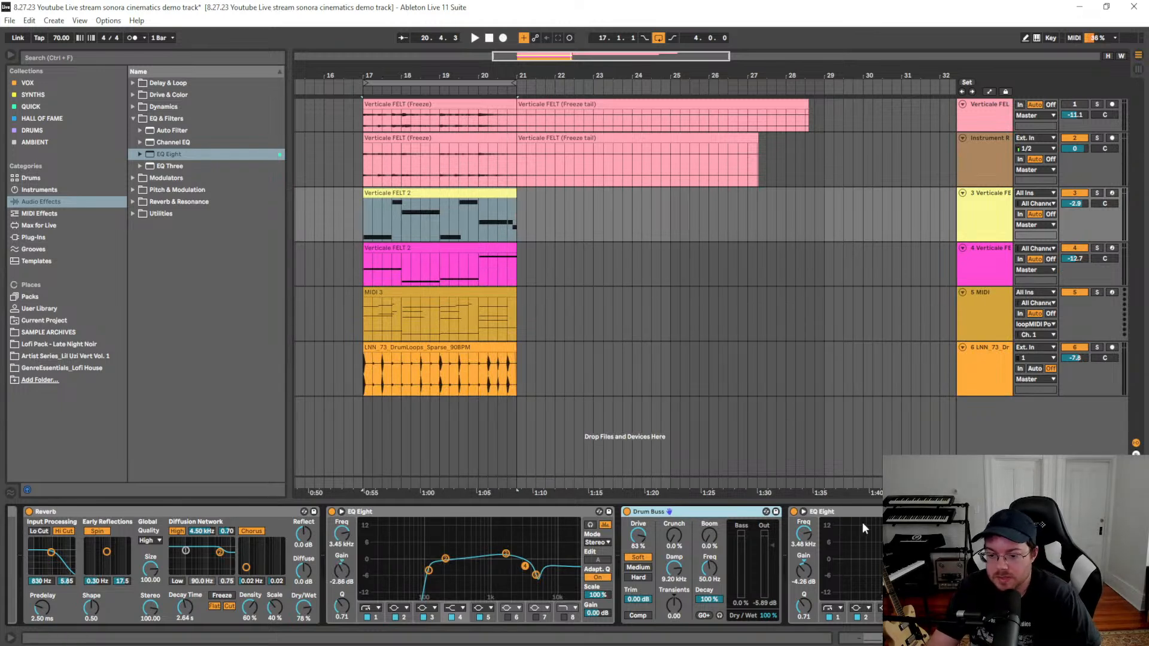
Fold both EQ Eights, the Drum Buss, the Reverb and the Audio Effect Rack on track 3 down to their title bars
double_click(838, 511)
double_click(688, 512)
double_click(544, 513)
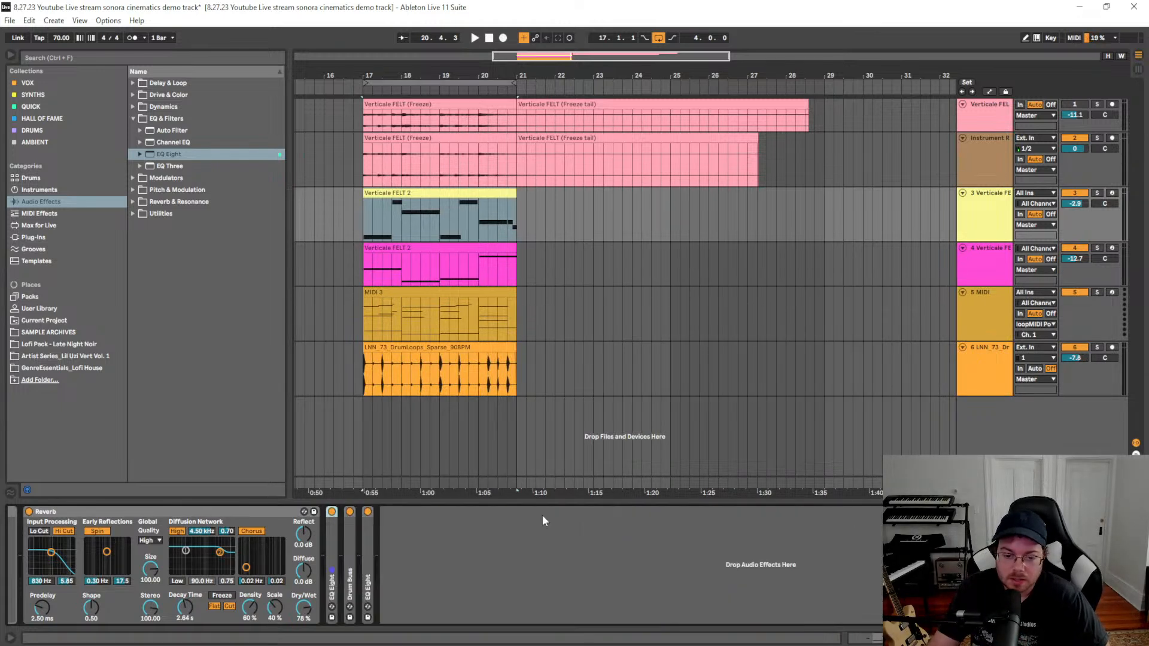
scroll(545, 515, "left", 6)
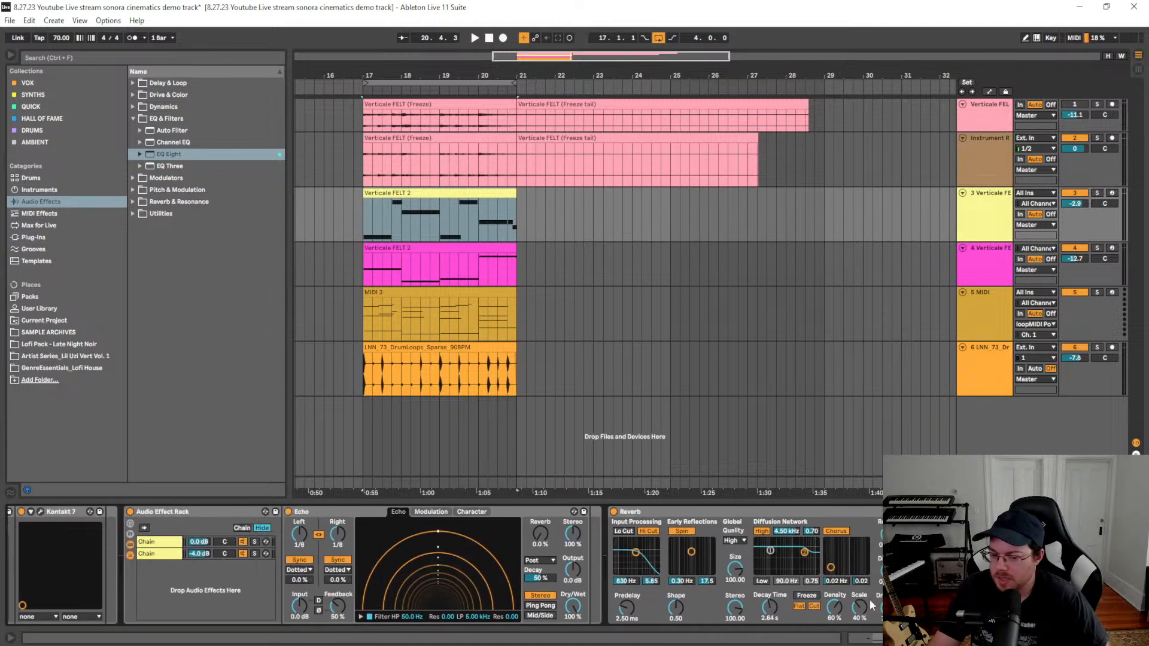
double_click(682, 513)
double_click(196, 511)
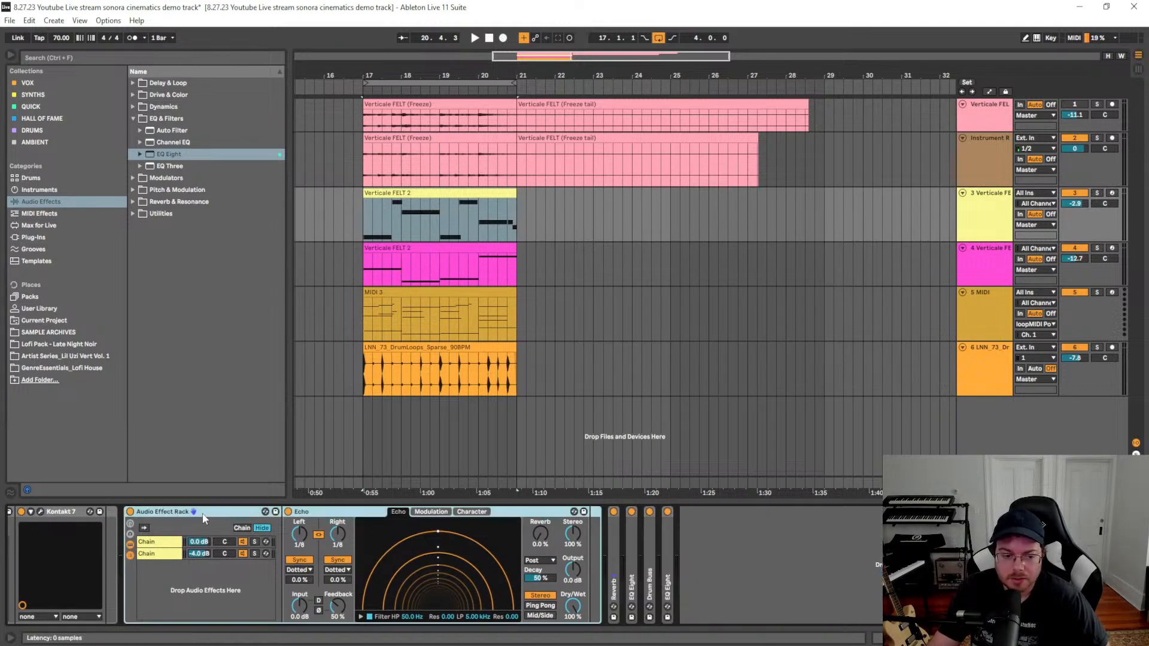
scroll(436, 566, "left", 3)
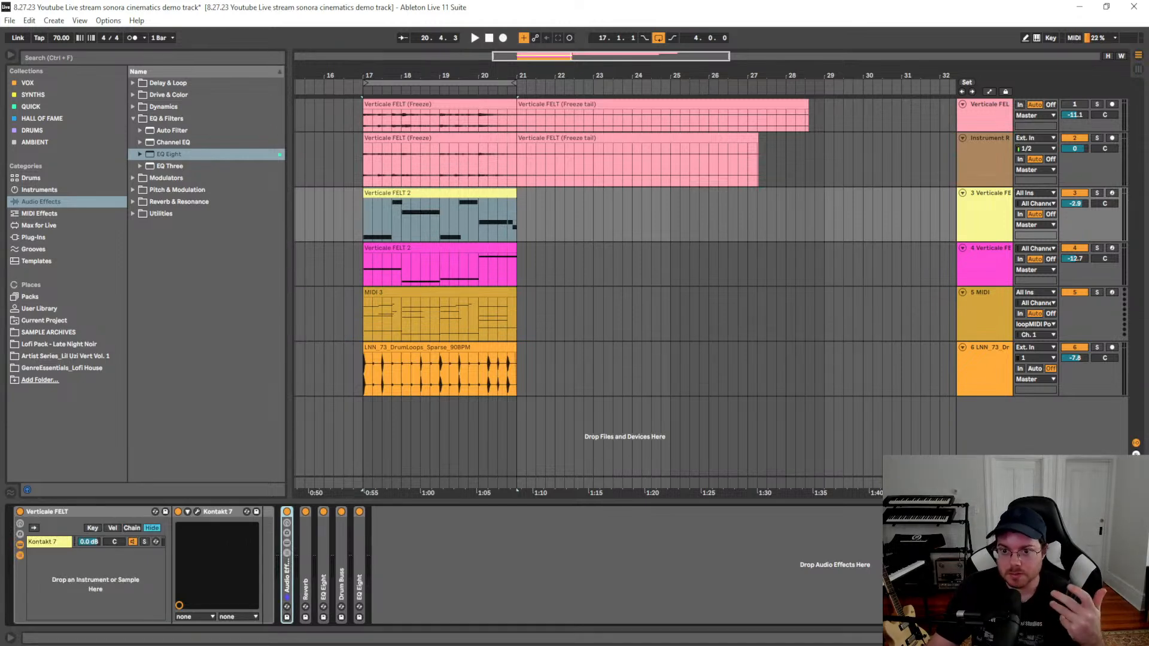
Freeze track 3 and flatten it to audio
left_click(361, 233)
right_click(985, 228)
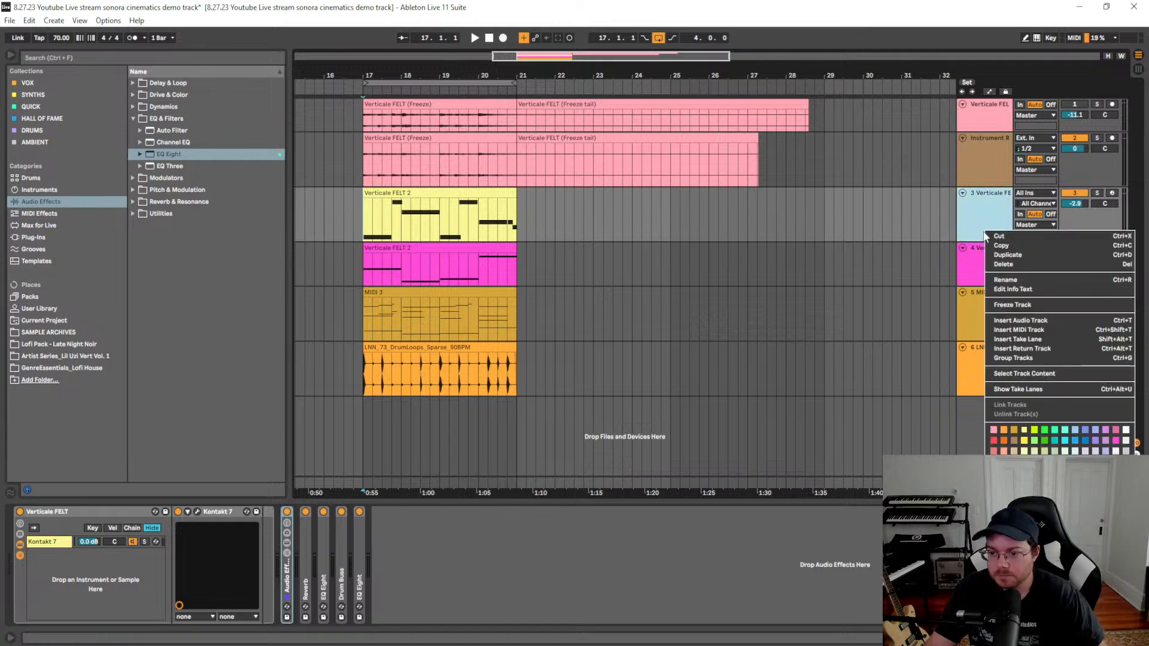
left_click(1000, 304)
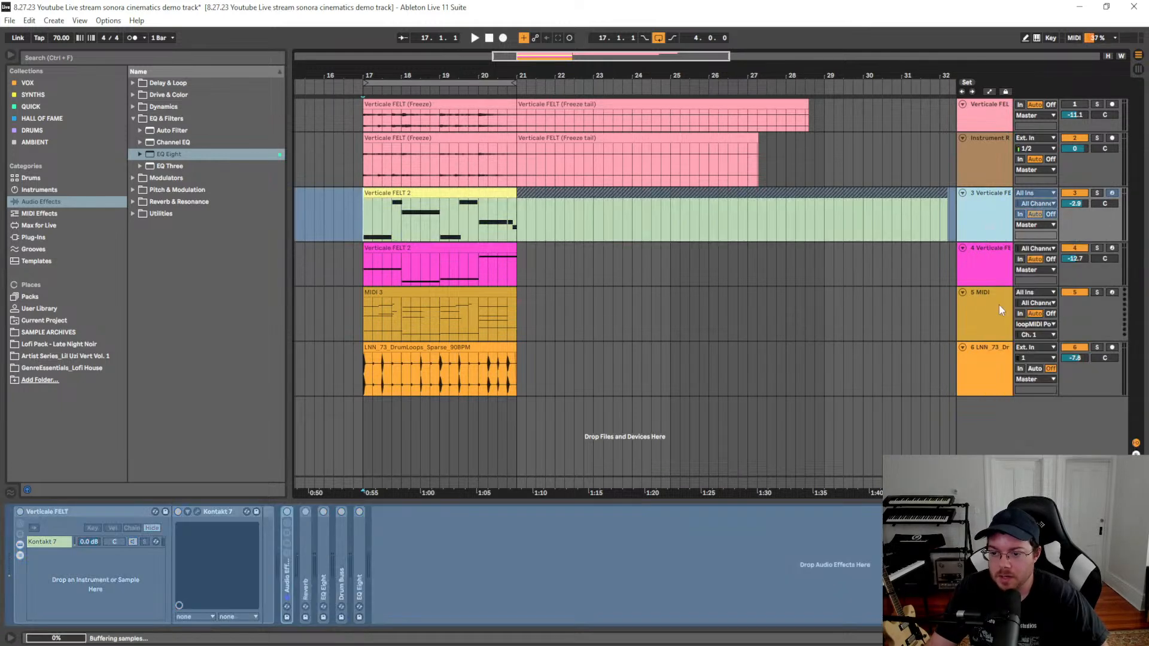
right_click(970, 224)
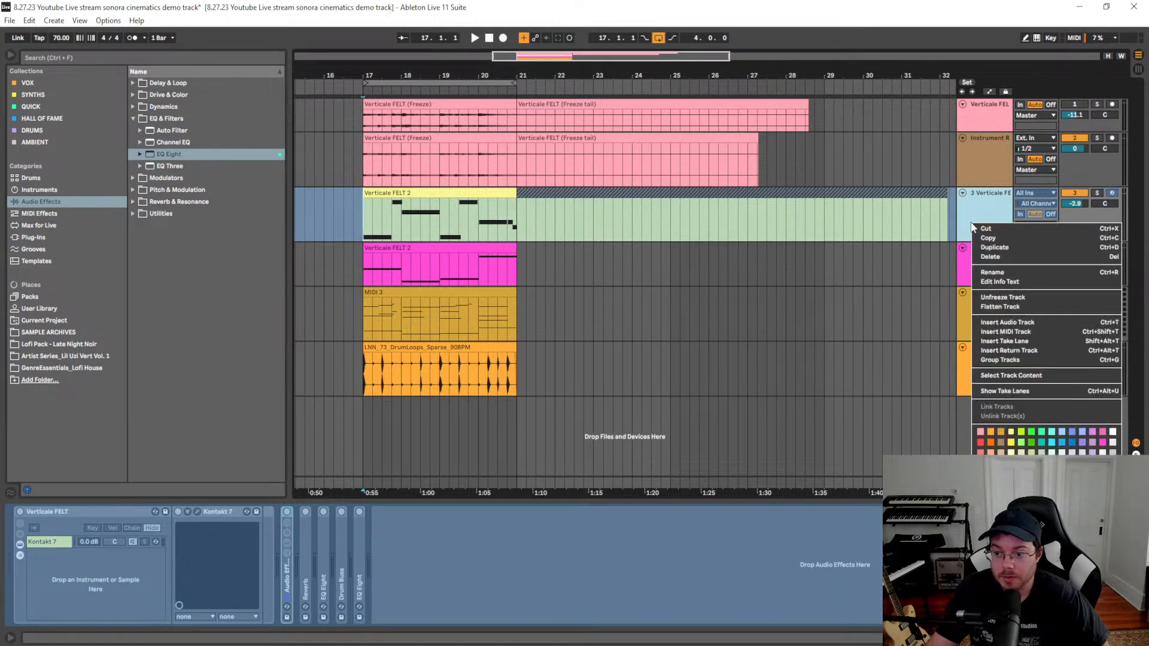
left_click(982, 306)
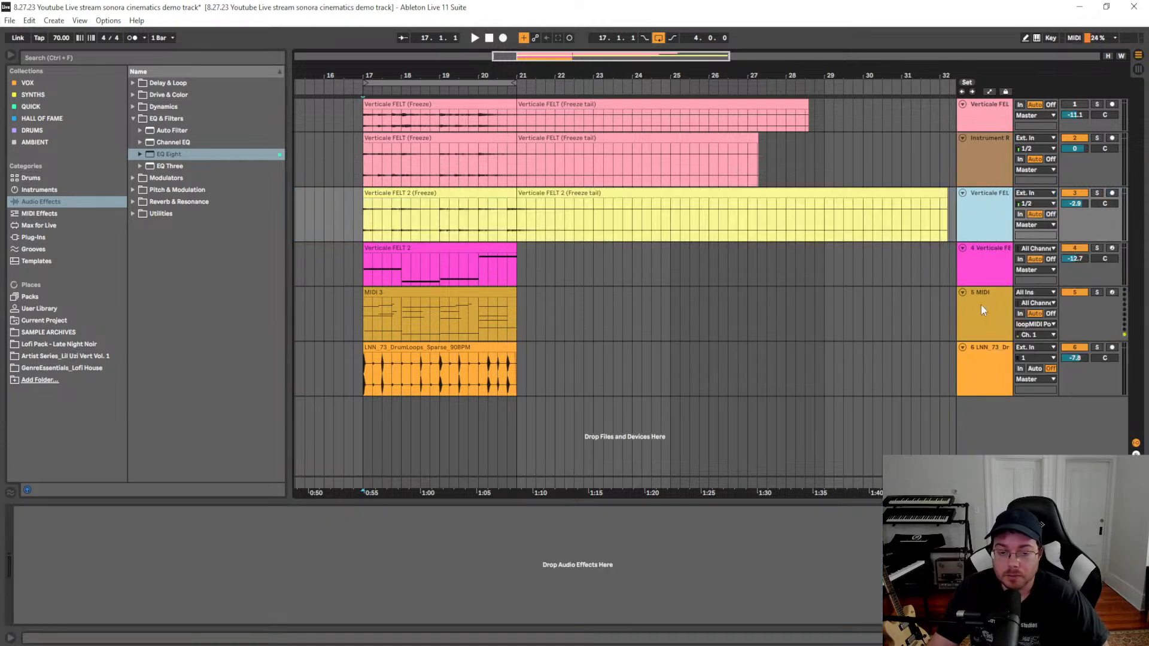
left_click(682, 236)
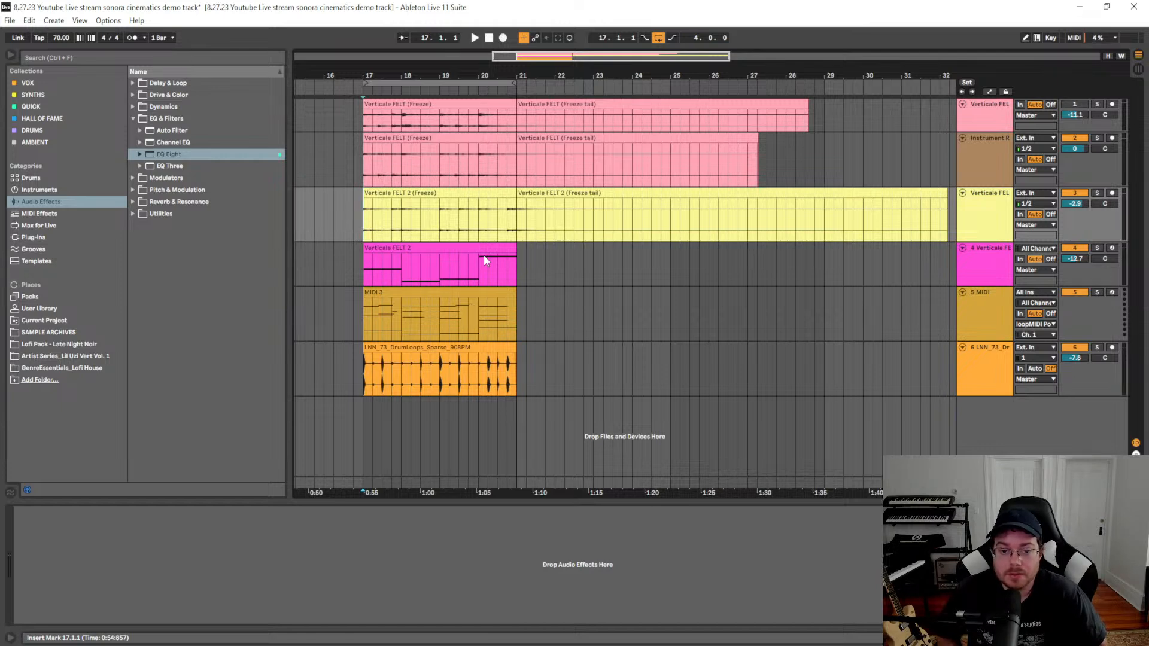
scroll(506, 270, "left", 6)
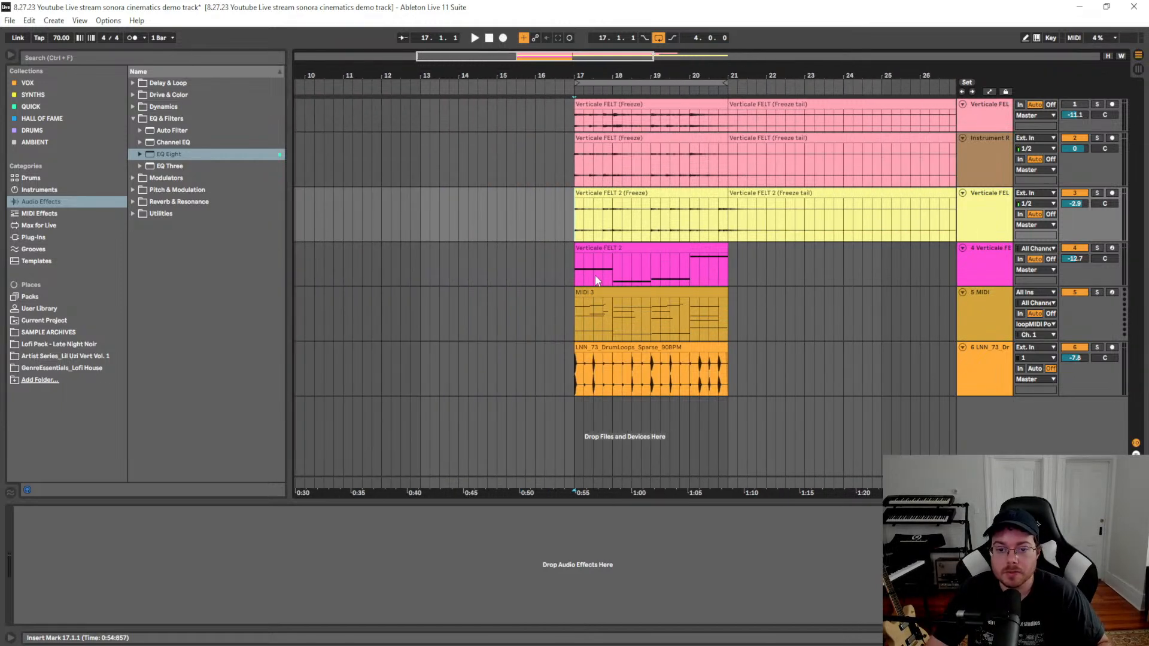
Review the Verticale Natural settings in track 4's Kontakt 7 instrument and close its window
left_click(582, 282)
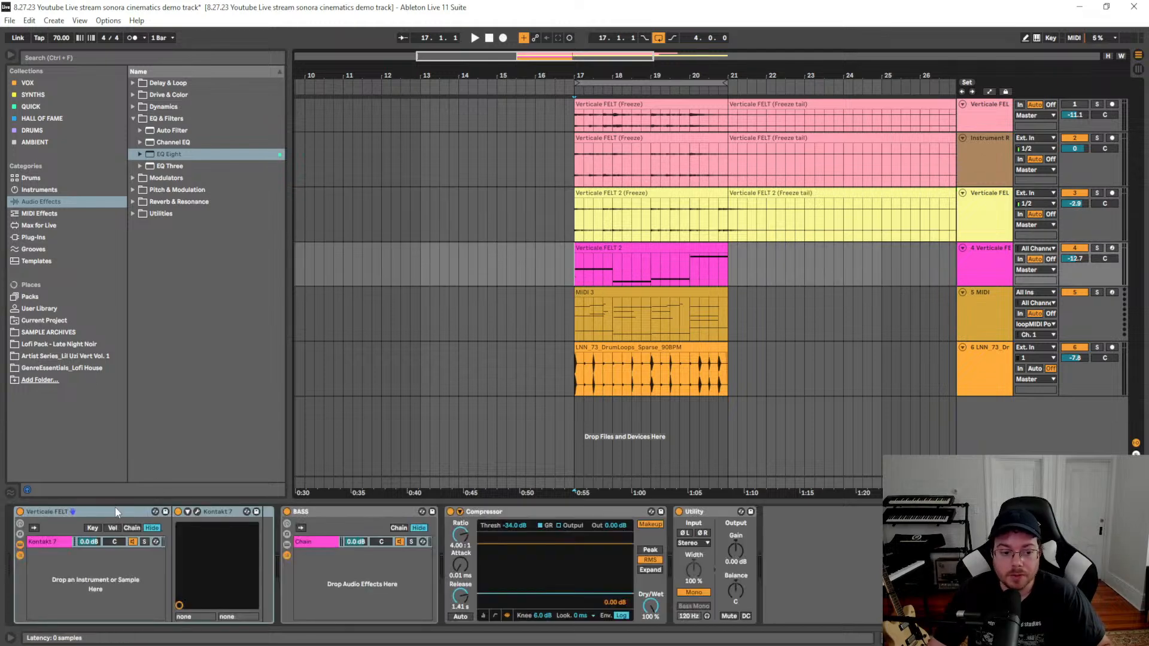
left_click(198, 513)
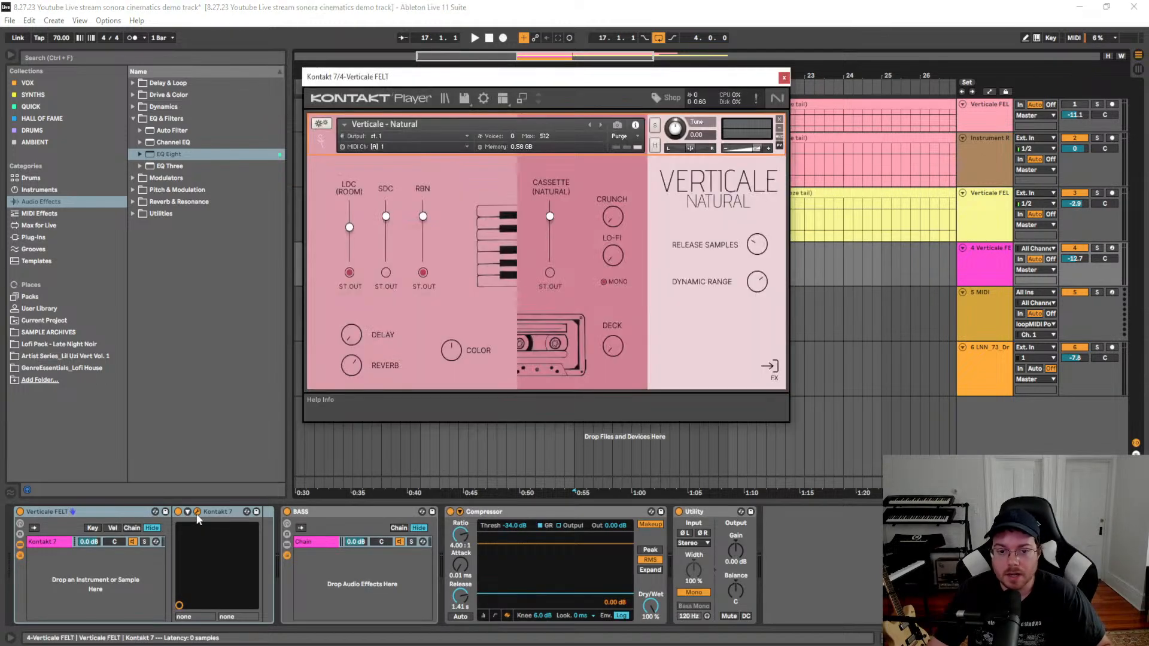
left_click_drag(601, 73, 573, 157)
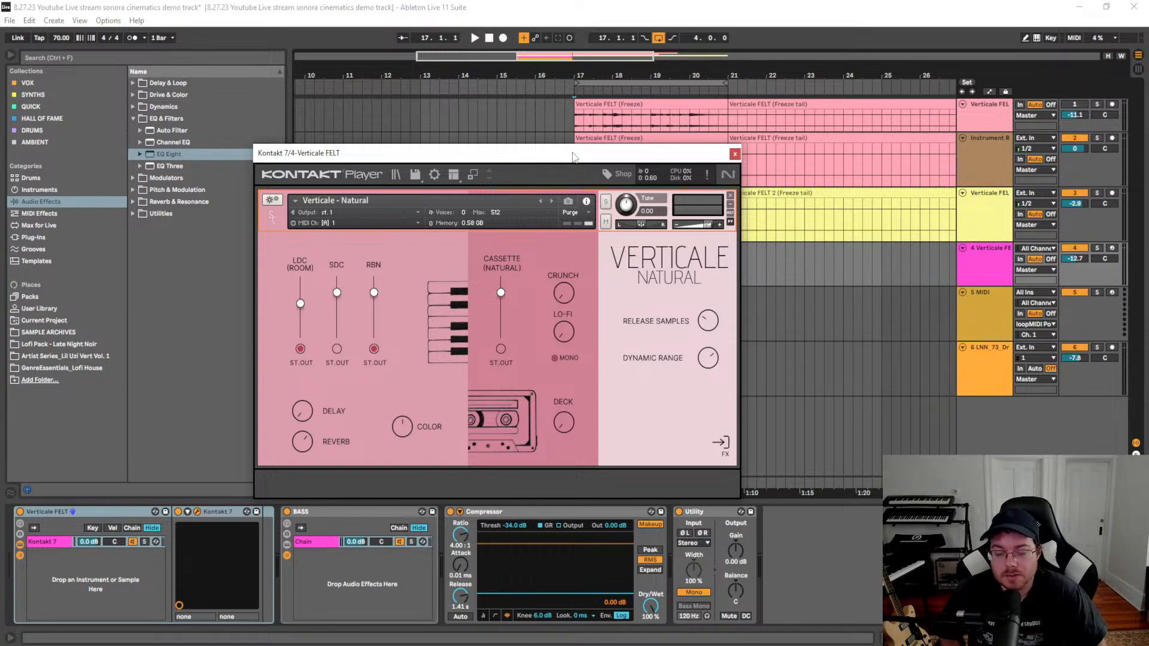
left_click_drag(576, 157, 602, 155)
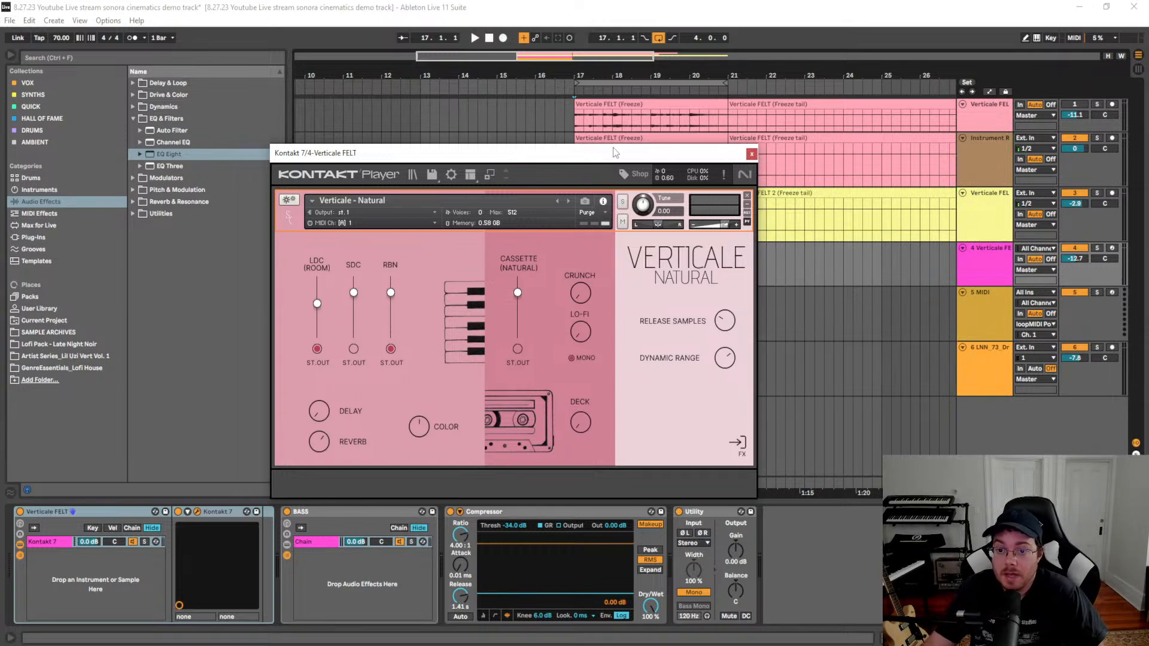
left_click(751, 154)
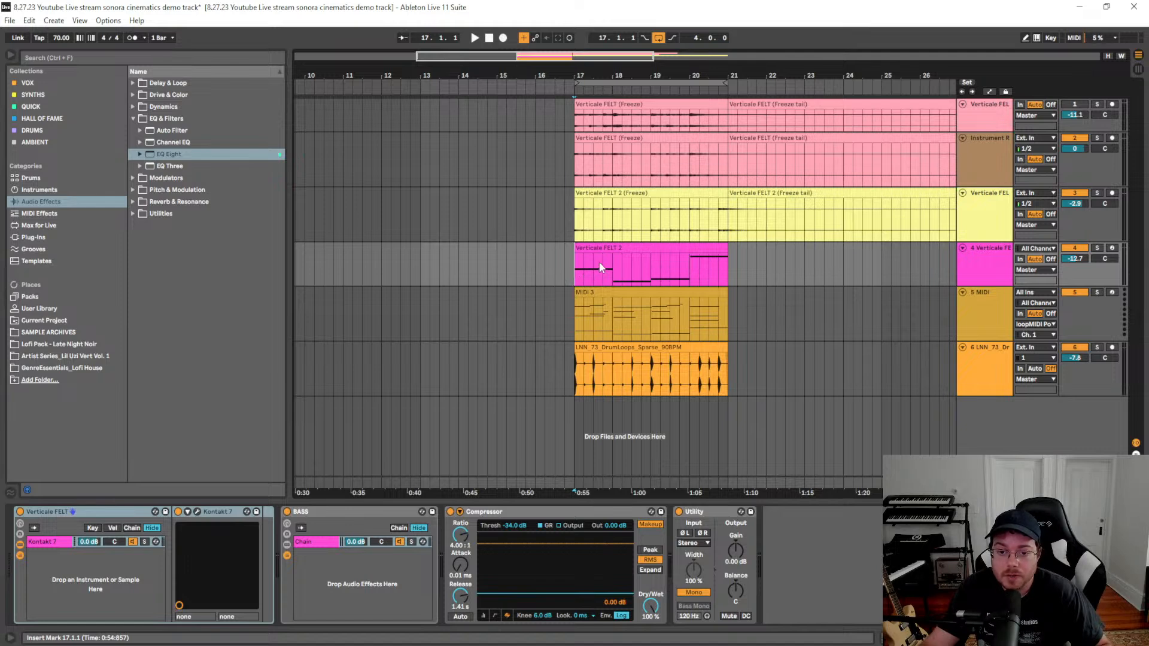
Play the loop and copy track 2's four-bar Verticale FELT clip to bar 1
left_click_drag(763, 273, 623, 270)
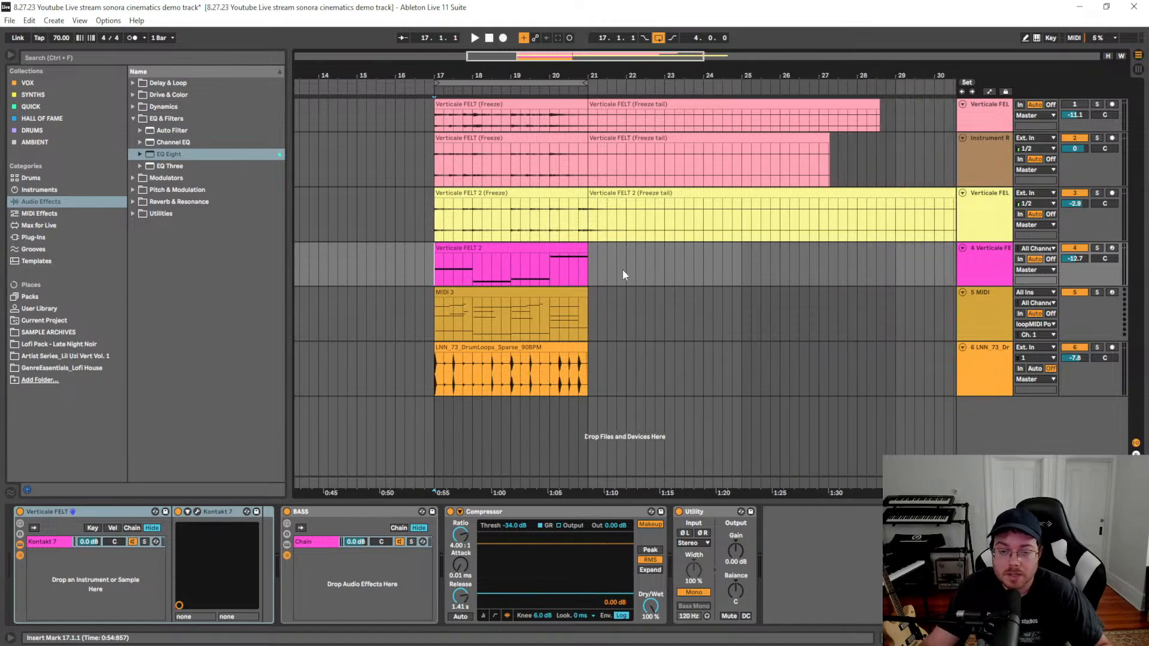
key("space")
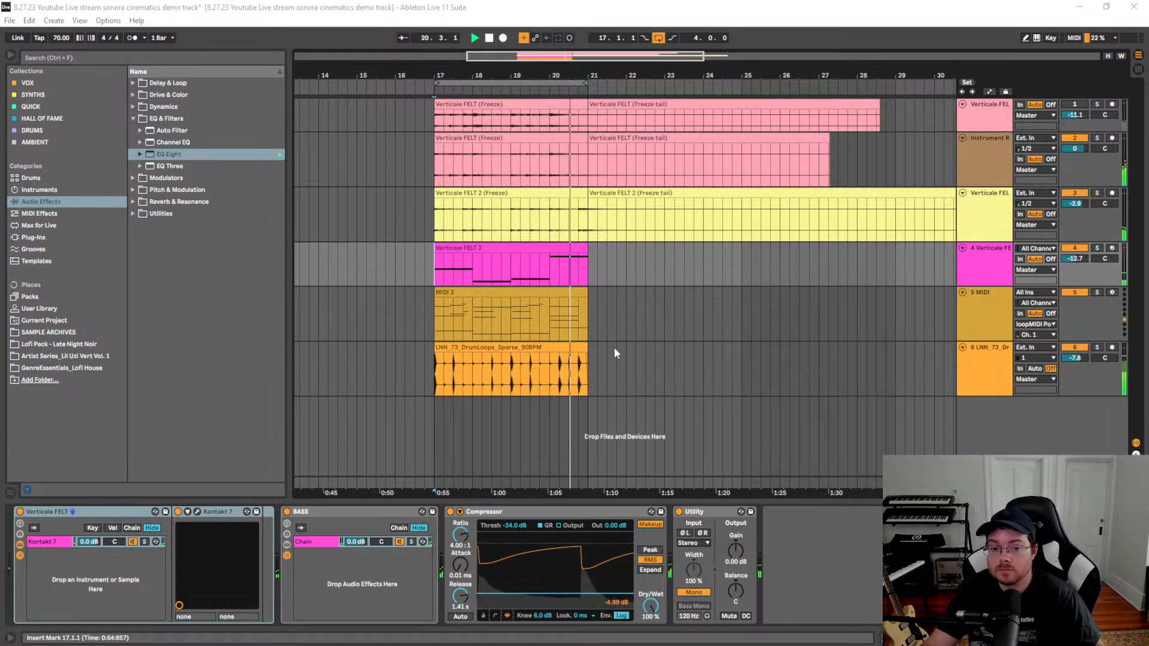
left_click(436, 321)
scroll(816, 386, "left", 5)
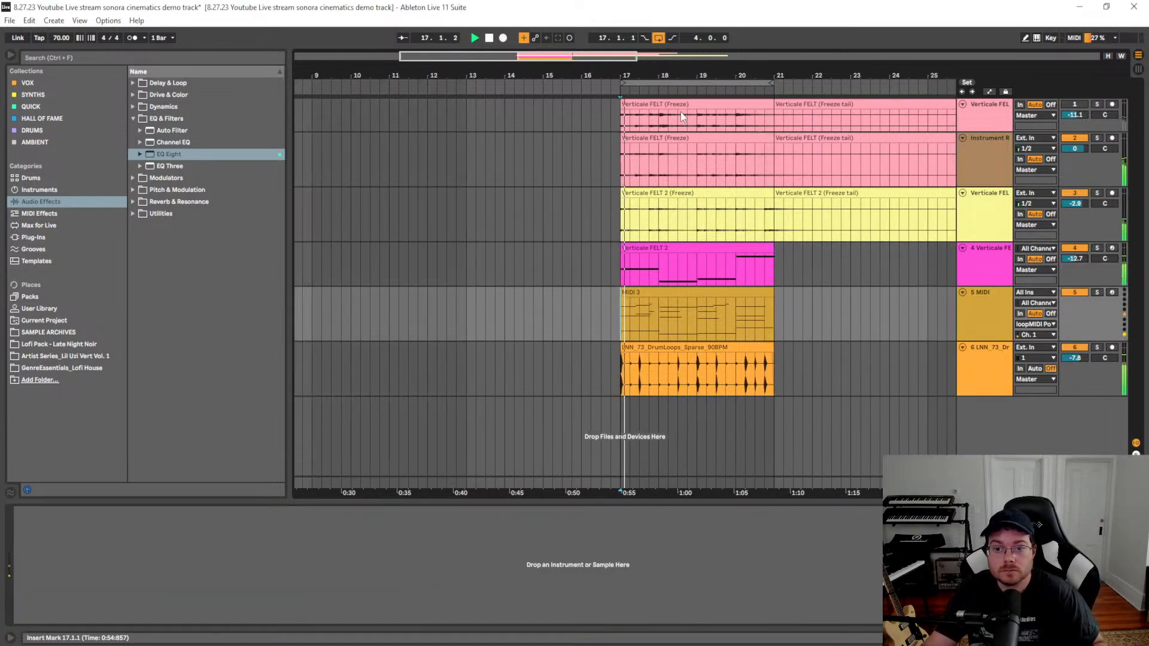
left_click(682, 104)
left_click_drag(703, 145, 333, 139)
left_click(399, 165)
key("minus")
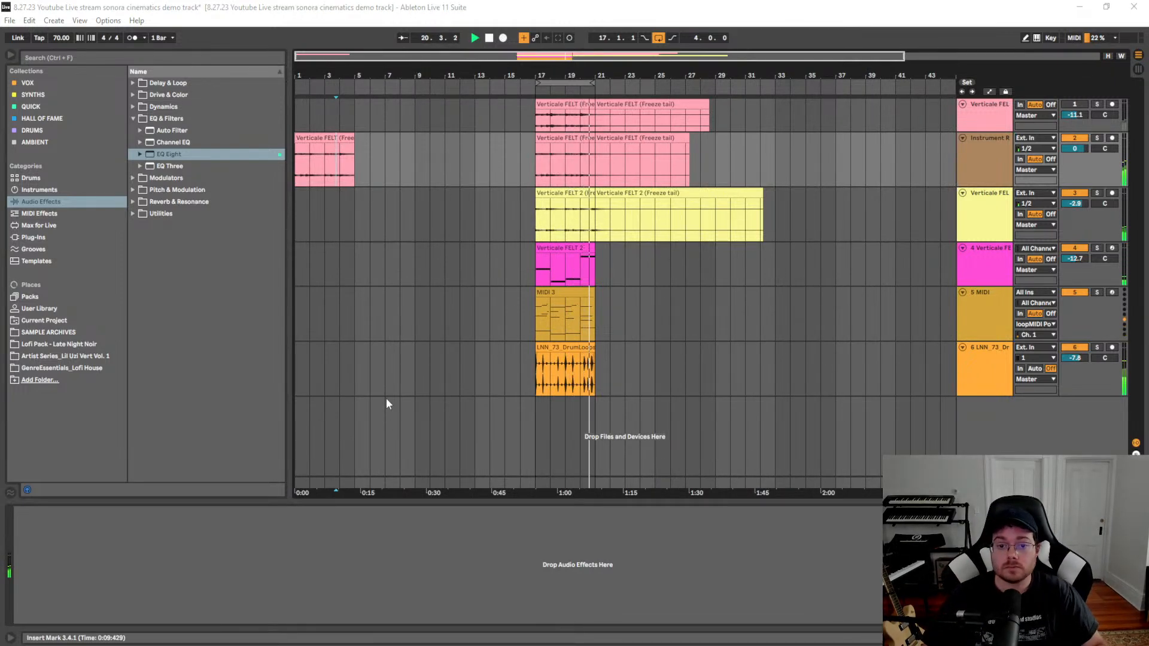
Copy track 6's drum loop clip to bar 9
left_click(486, 212)
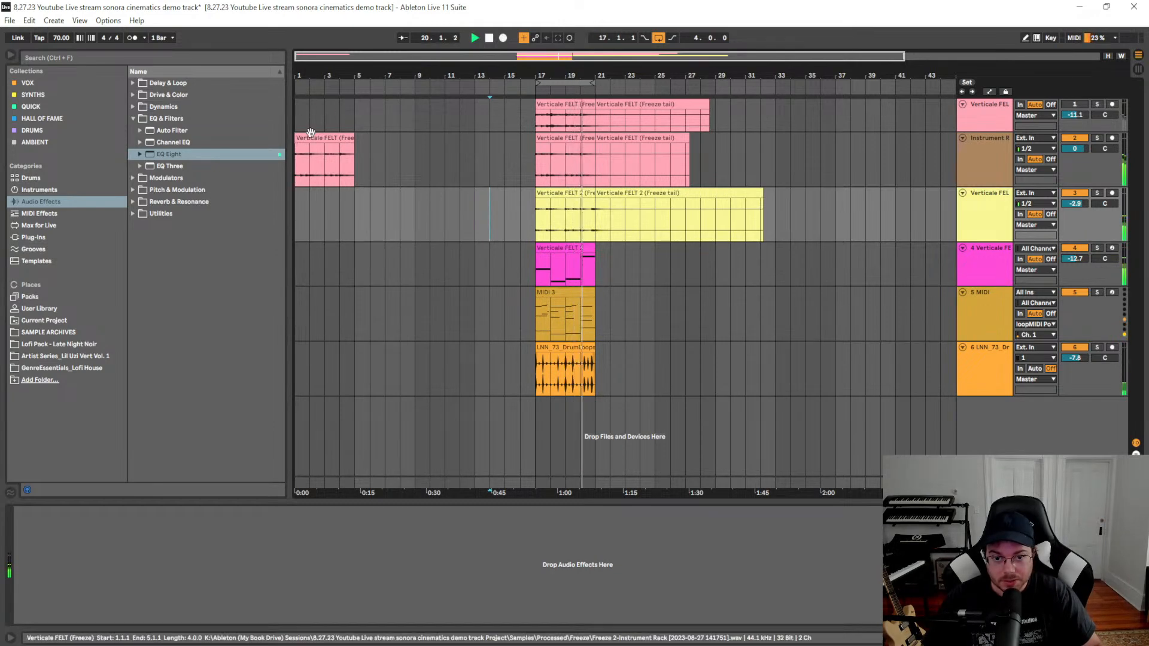
left_click(504, 161)
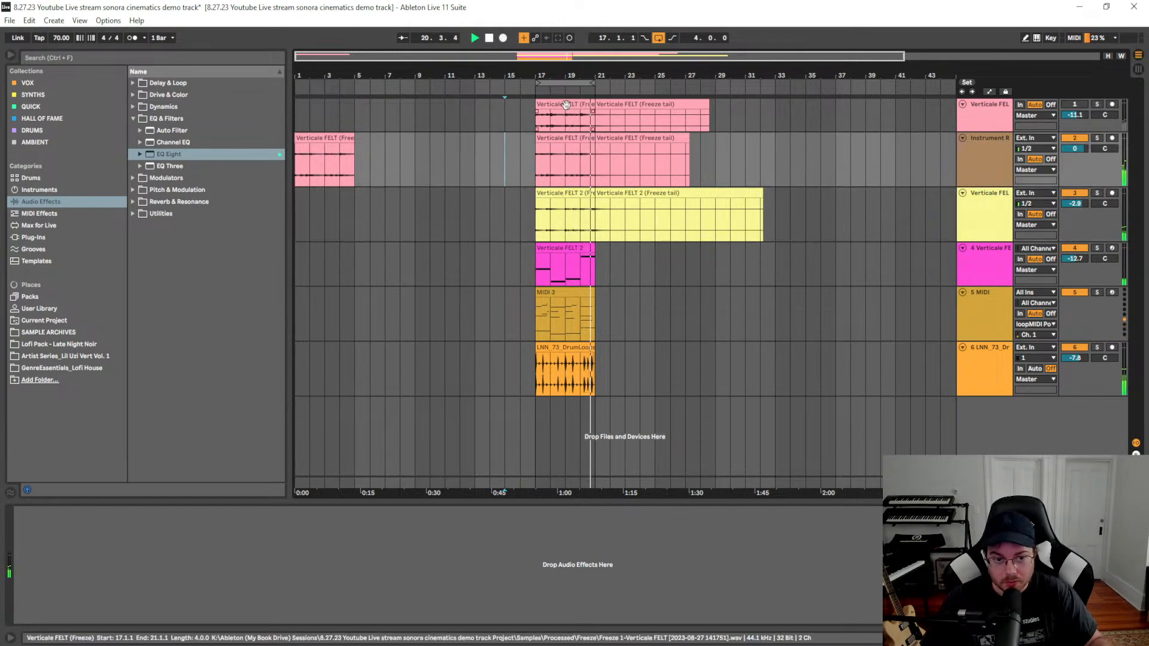
left_click(561, 349)
left_click_drag(560, 348, 446, 347)
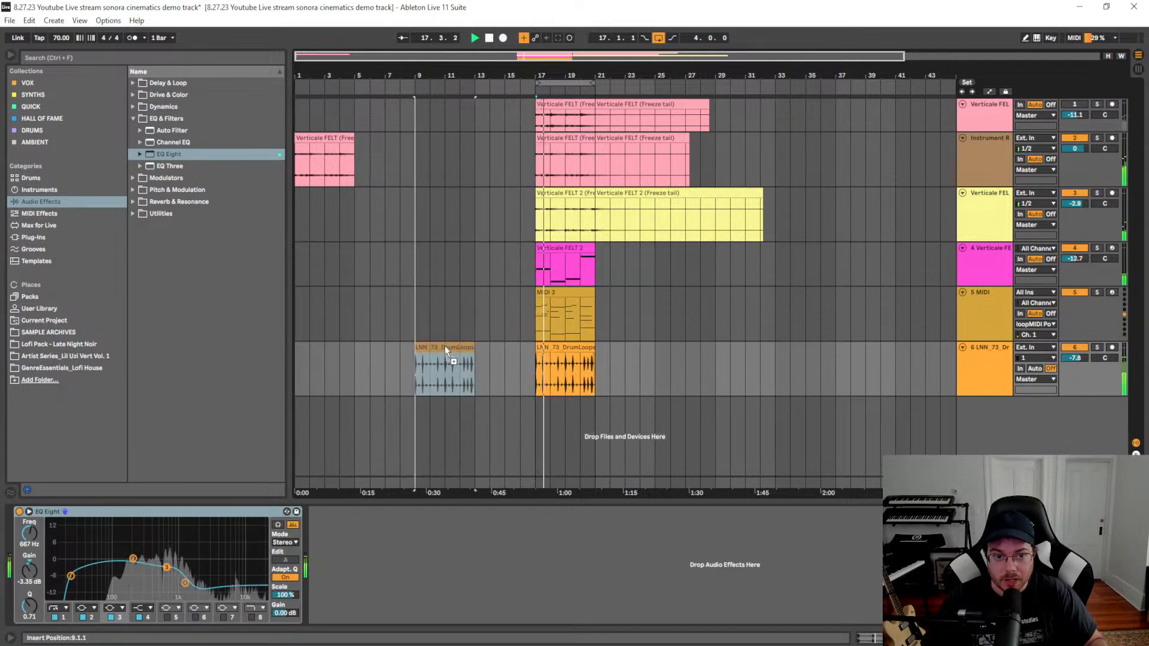
Switch to ChordieApp's piano roll, manuscript and chord name views to check the MIDI 3 chords, and return to Ableton Live
left_click(552, 294)
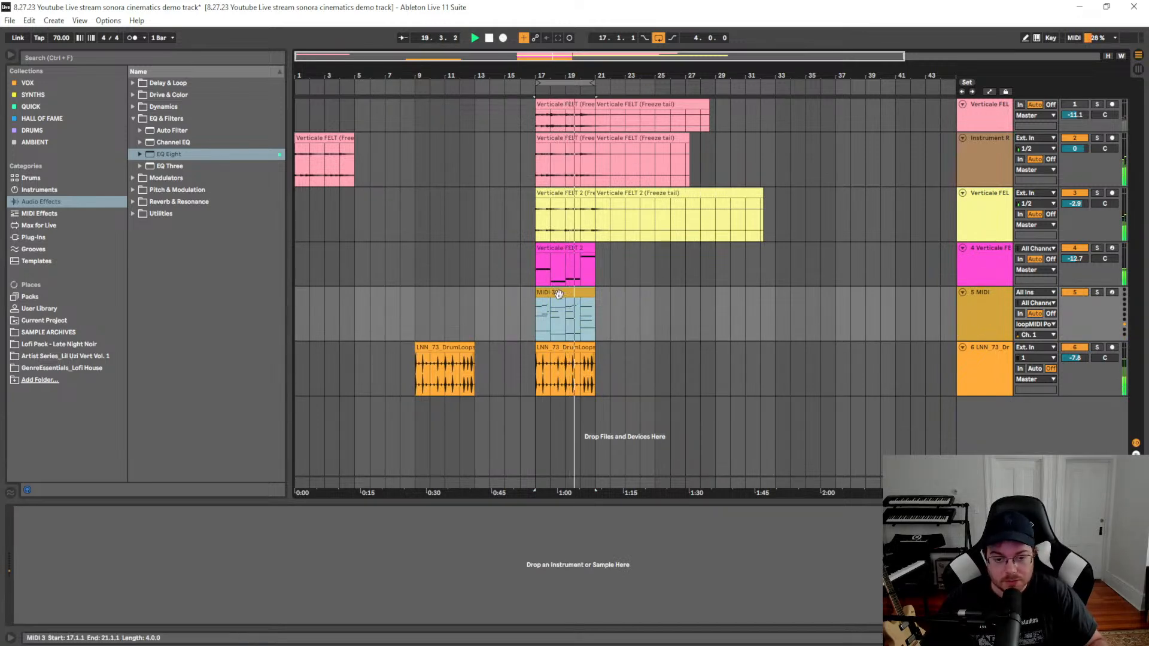
key("alt+Tab")
left_click(368, 318)
key("alt+Tab")
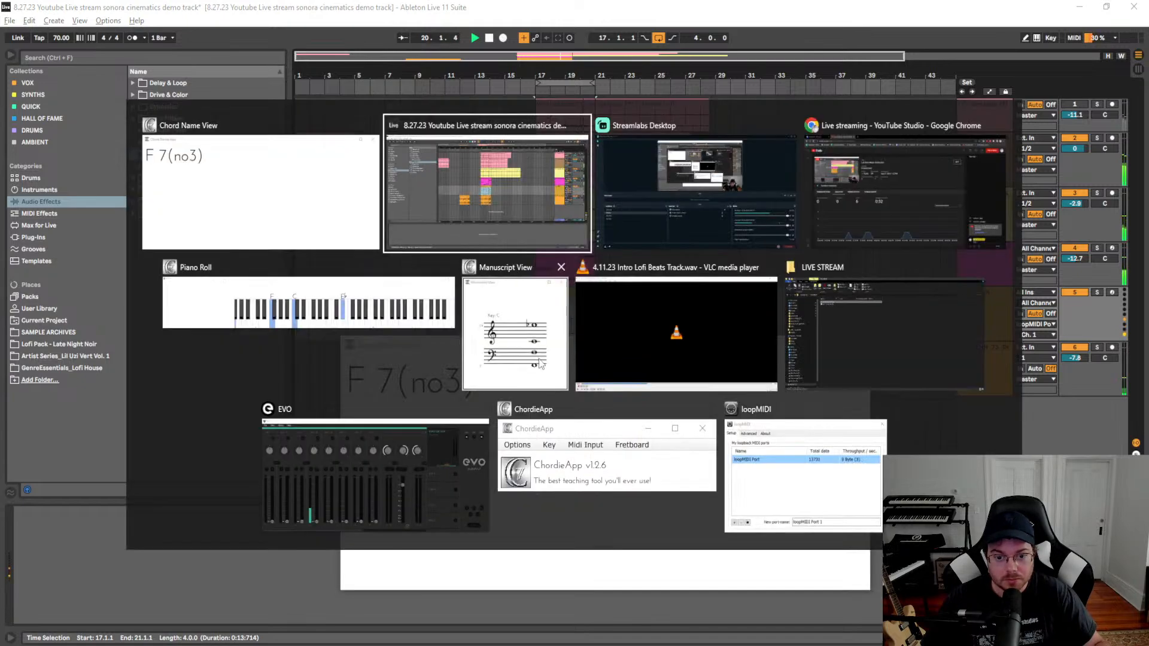
left_click(691, 322)
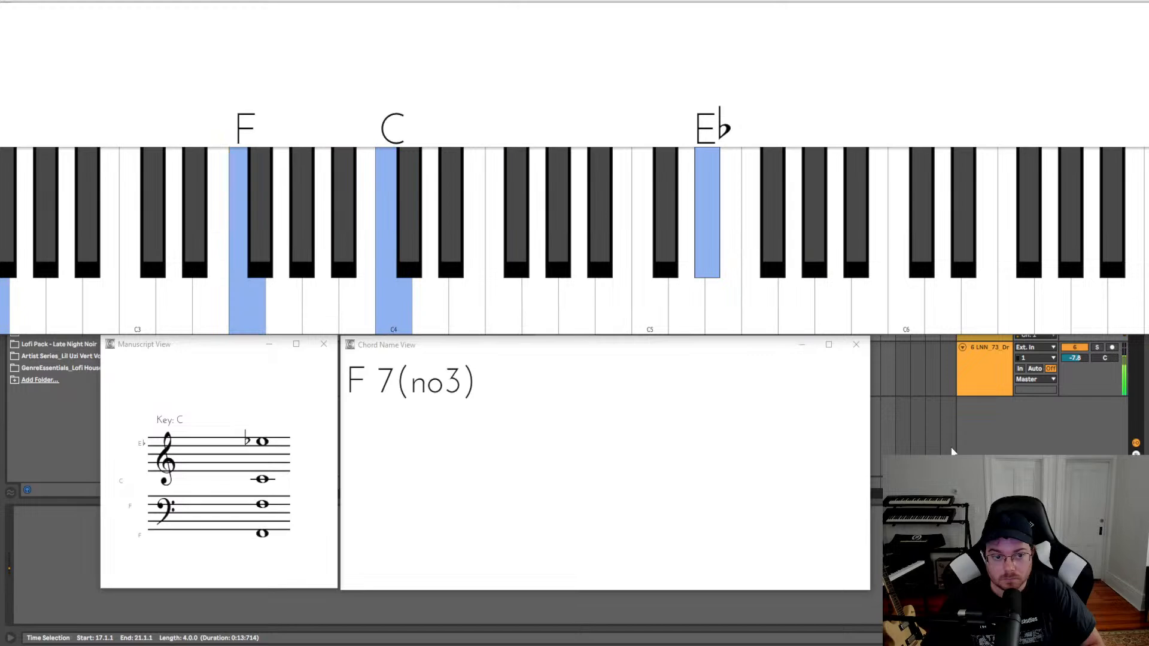
left_click_drag(522, 12, 570, 25)
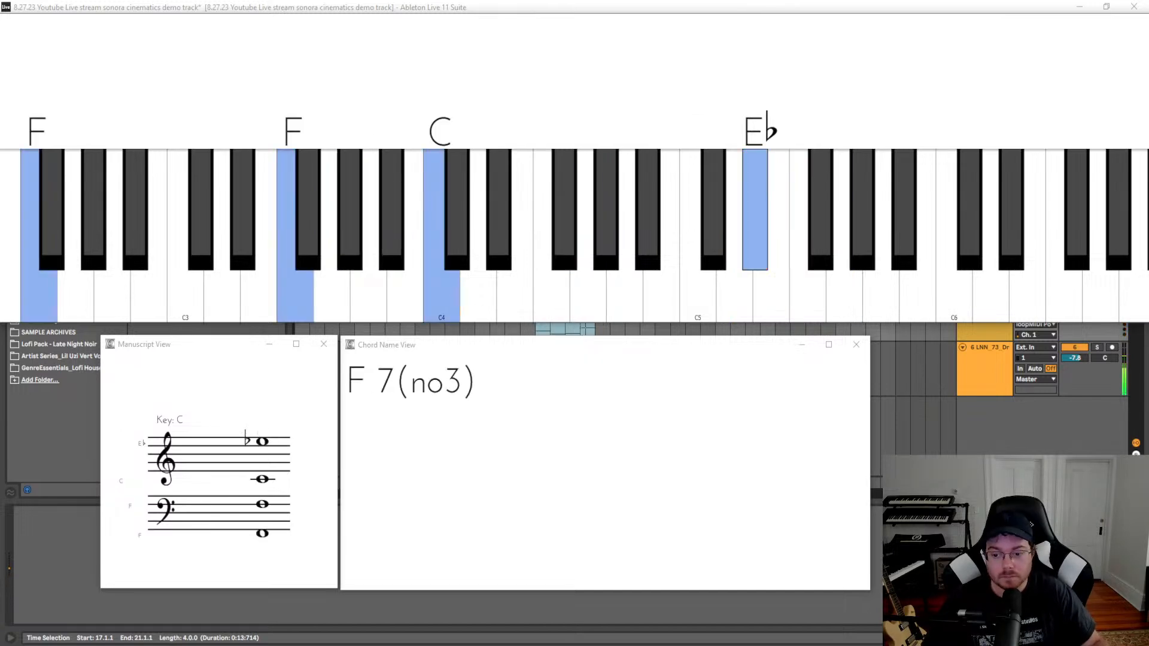
left_click(898, 437)
left_click(470, 202)
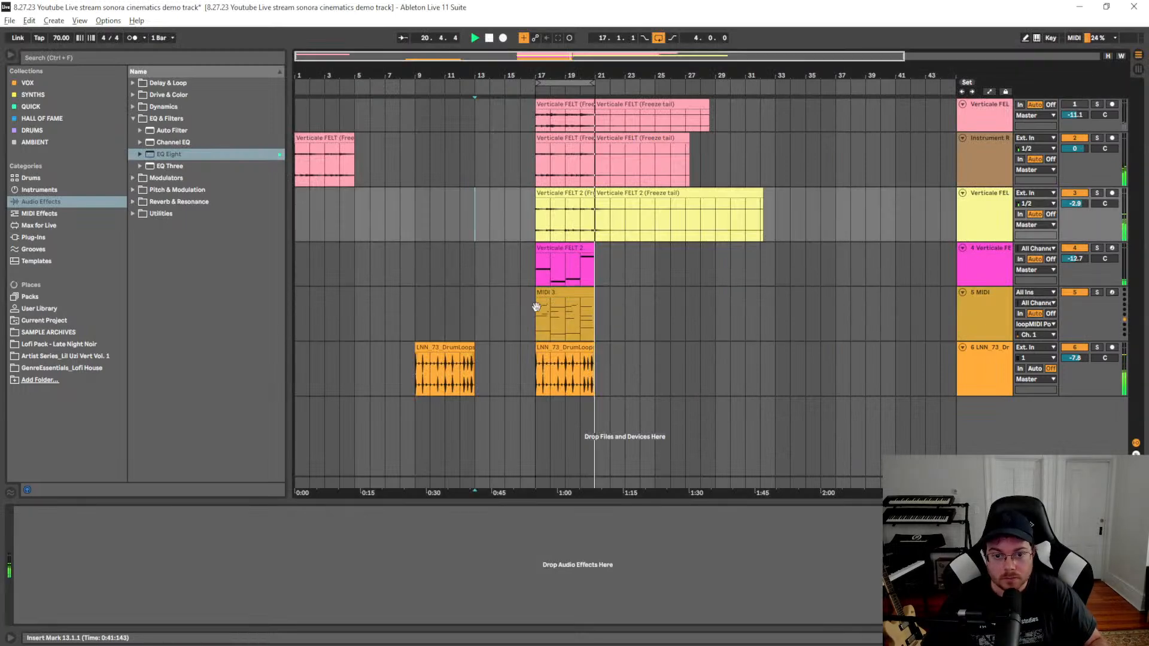
Copy track 4's bass clip to bar 9 and place copies of track 3's Verticale FELT 2 clip at bars 5 and 9
left_click_drag(560, 246, 438, 245)
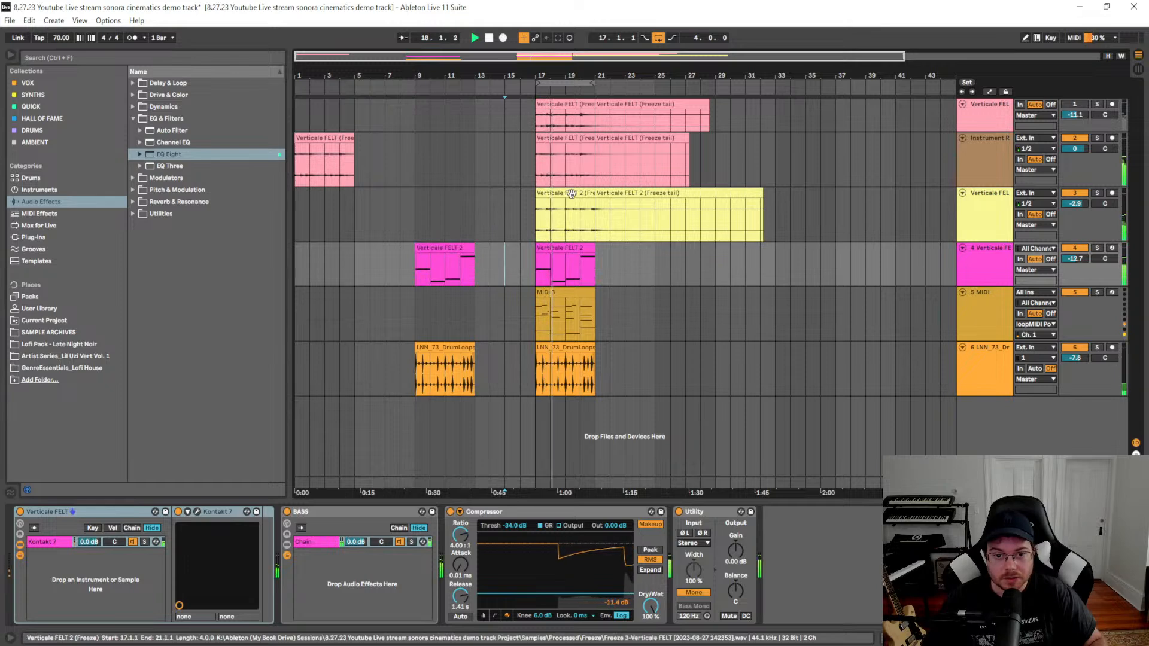
left_click(571, 193)
left_click_drag(571, 192, 397, 193)
key("ctrl+d")
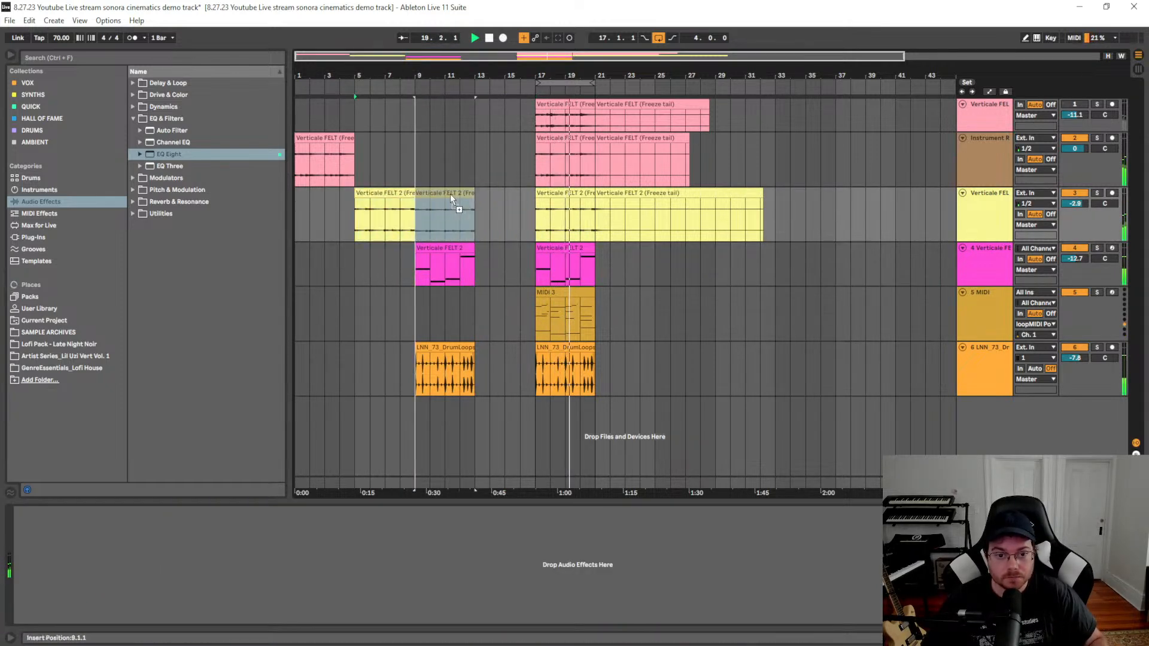
Duplicate track 2's opening clip twice to fill bars 5 to 13
left_click(331, 139)
key("ctrl+d")
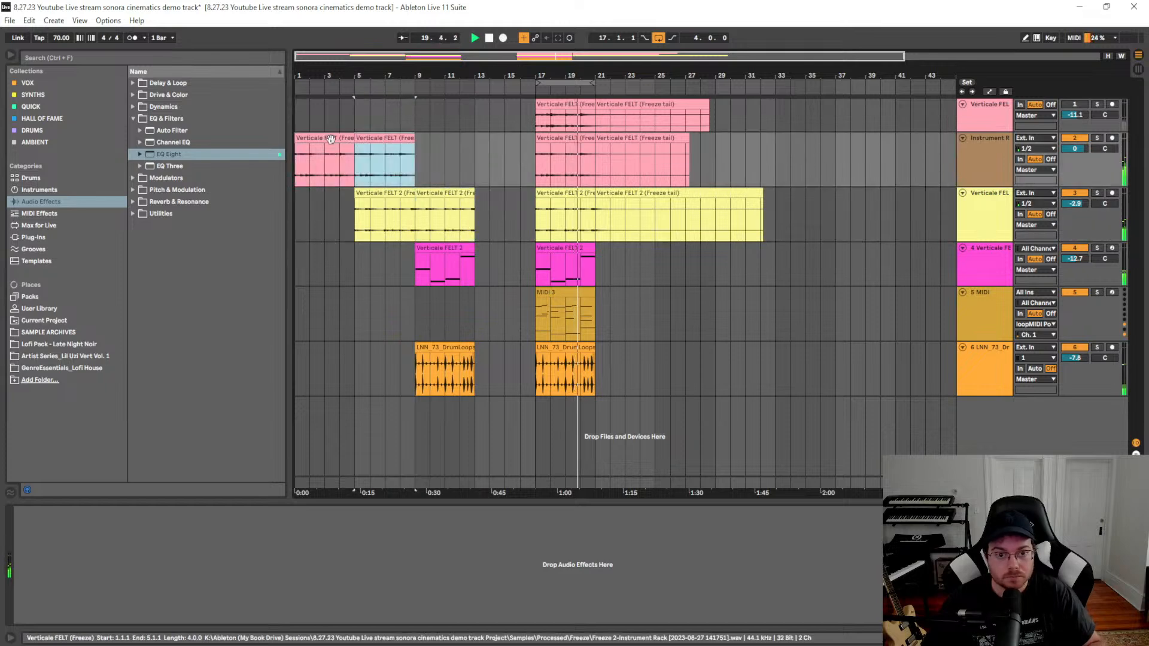
key("ctrl+d")
Copy track 1's Verticale FELT clip to bar 5 and repeat it at bars 9 and 13
left_click_drag(450, 141, 387, 106)
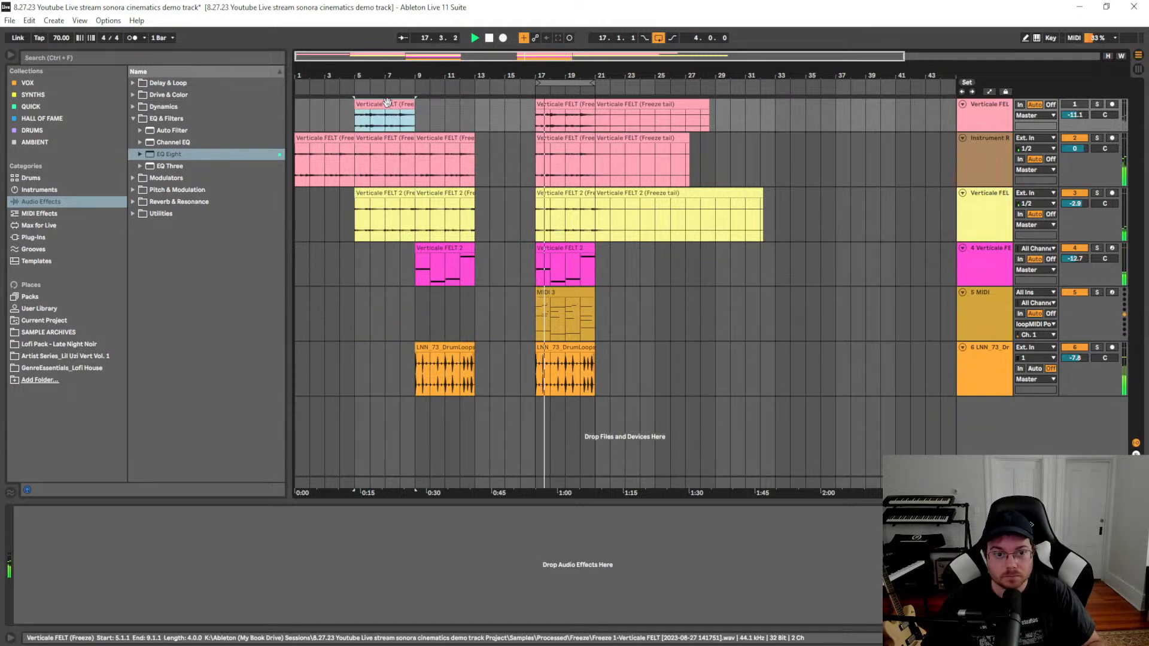
key("ctrl+d")
key("ctrl+d")
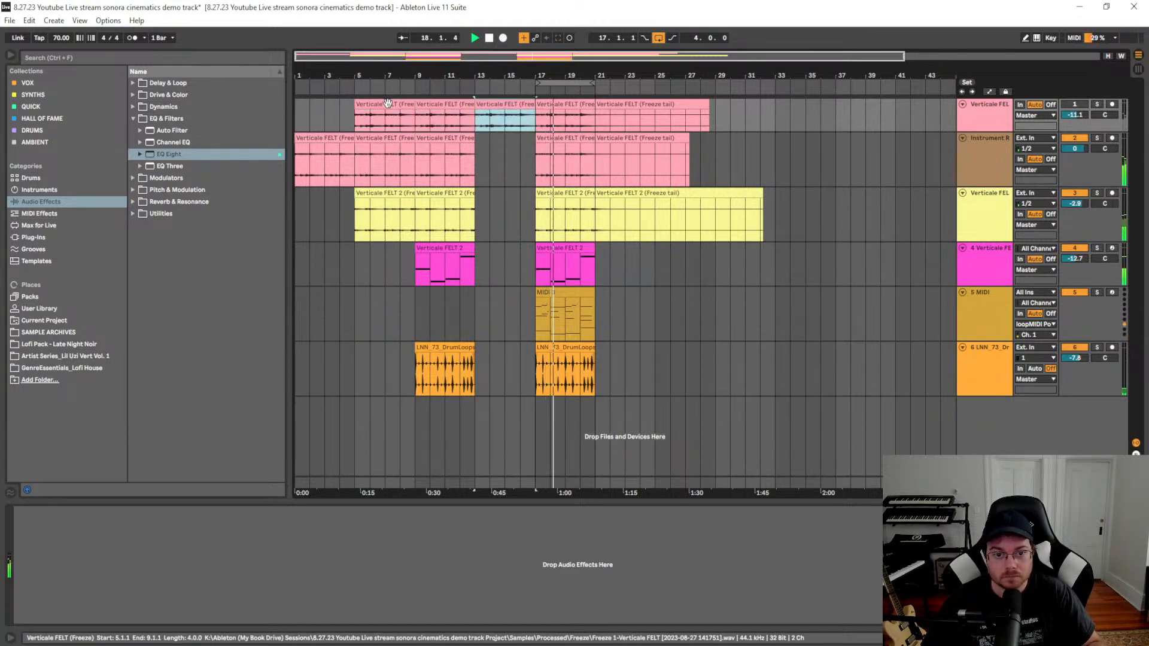
Duplicate the clips of tracks 2 to 4 from bar 9 to bar 13 and extend the loop brace back to bar 1
left_click(426, 138)
left_click_drag(478, 269, 479, 274)
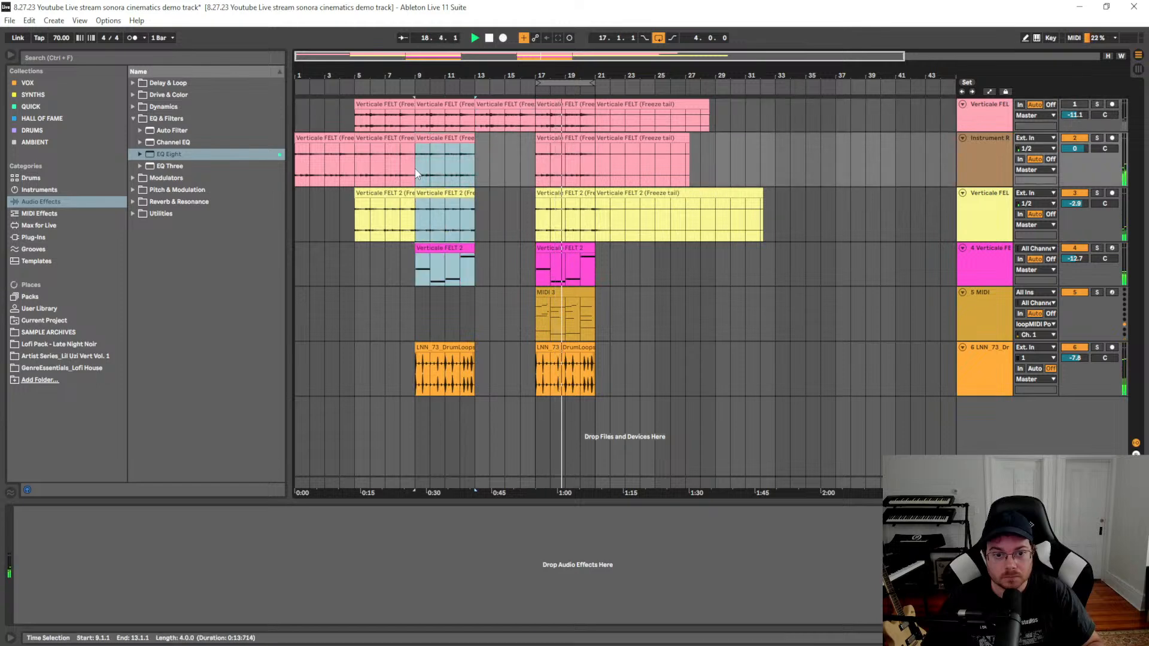
key("ctrl+d")
left_click(480, 282)
left_click(483, 314)
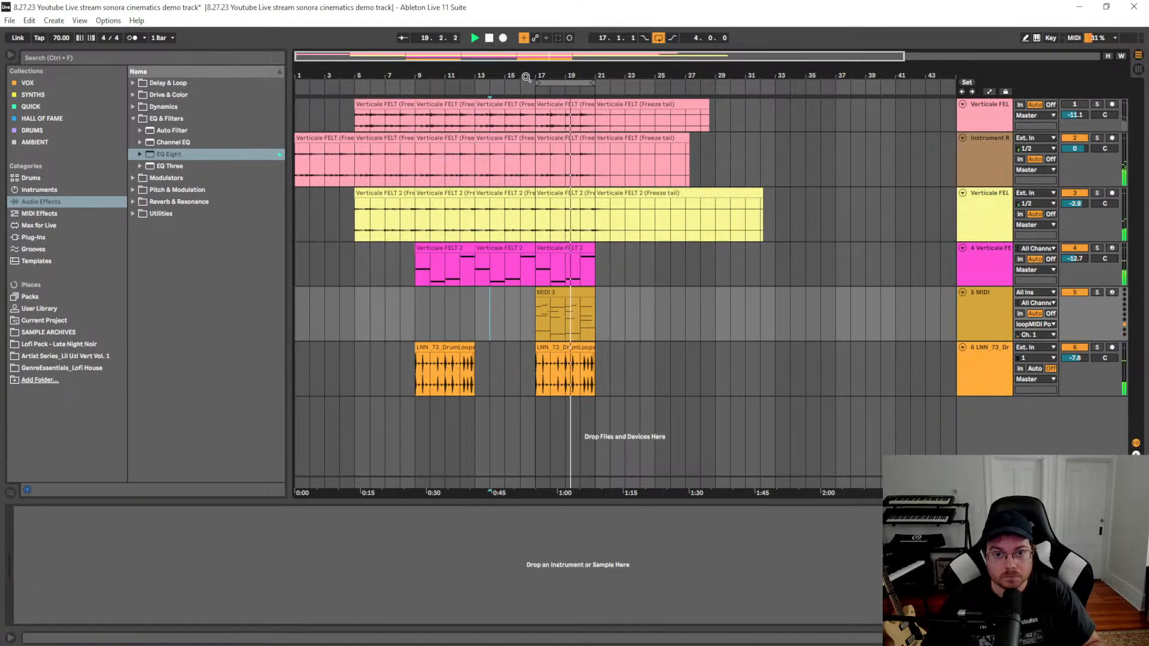
left_click_drag(538, 84, 296, 83)
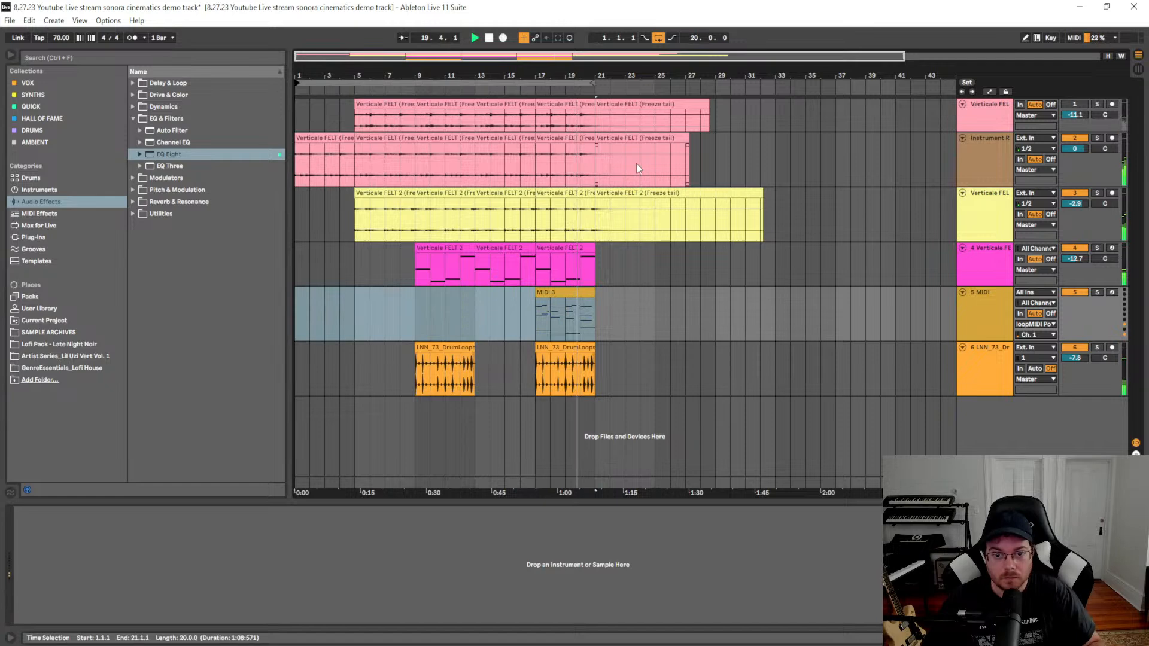
Move the freeze tail clips of tracks 1, 2 and 3 away from the arrangement to bar 38
left_click(600, 126)
left_click_drag(598, 123, 866, 117)
left_click_drag(628, 149, 882, 149)
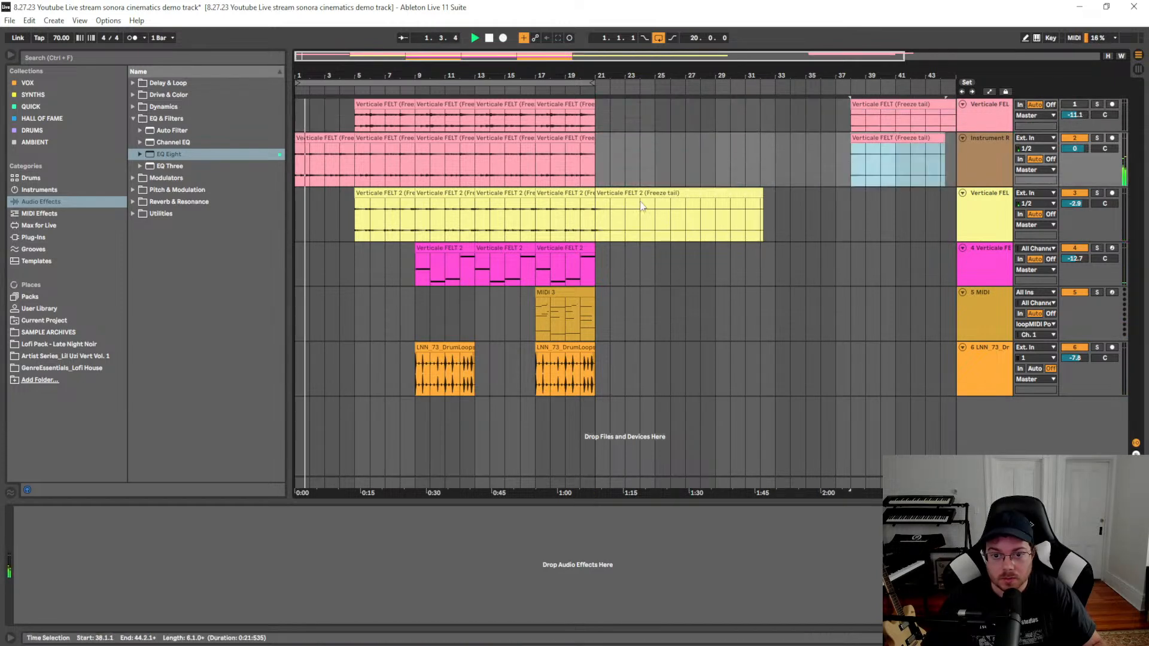
left_click_drag(628, 195, 864, 197)
left_click(687, 263)
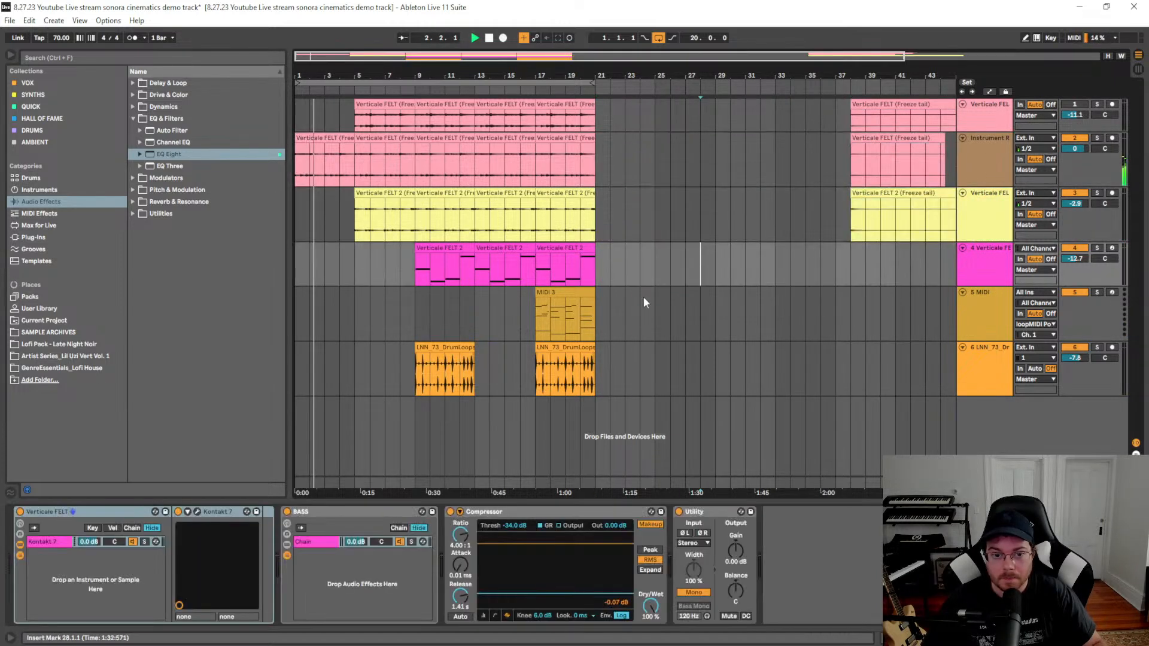
Try removing track 1's clip at bar 5 during playback
left_click(385, 359)
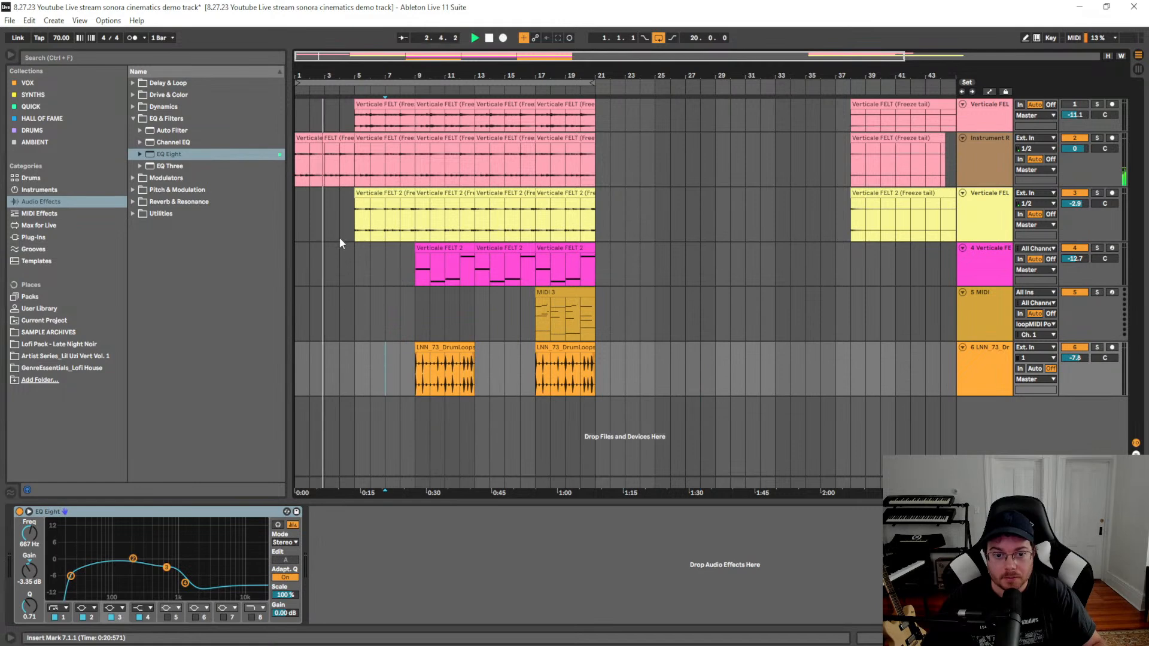
left_click(354, 271)
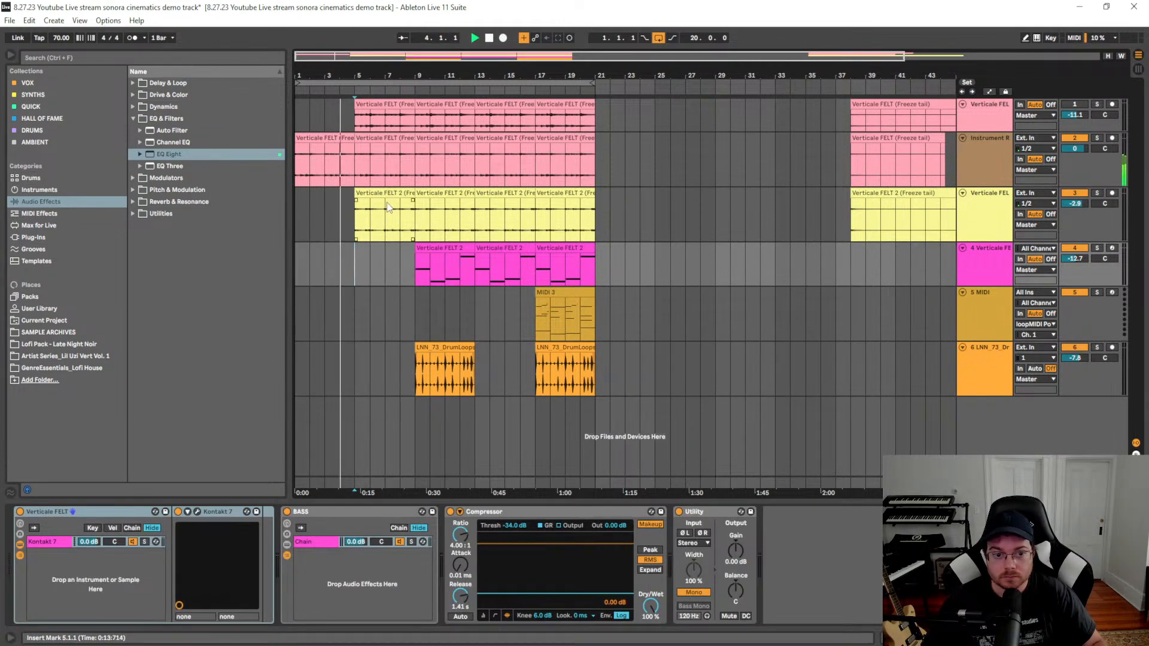
left_click(404, 102)
key("Delete")
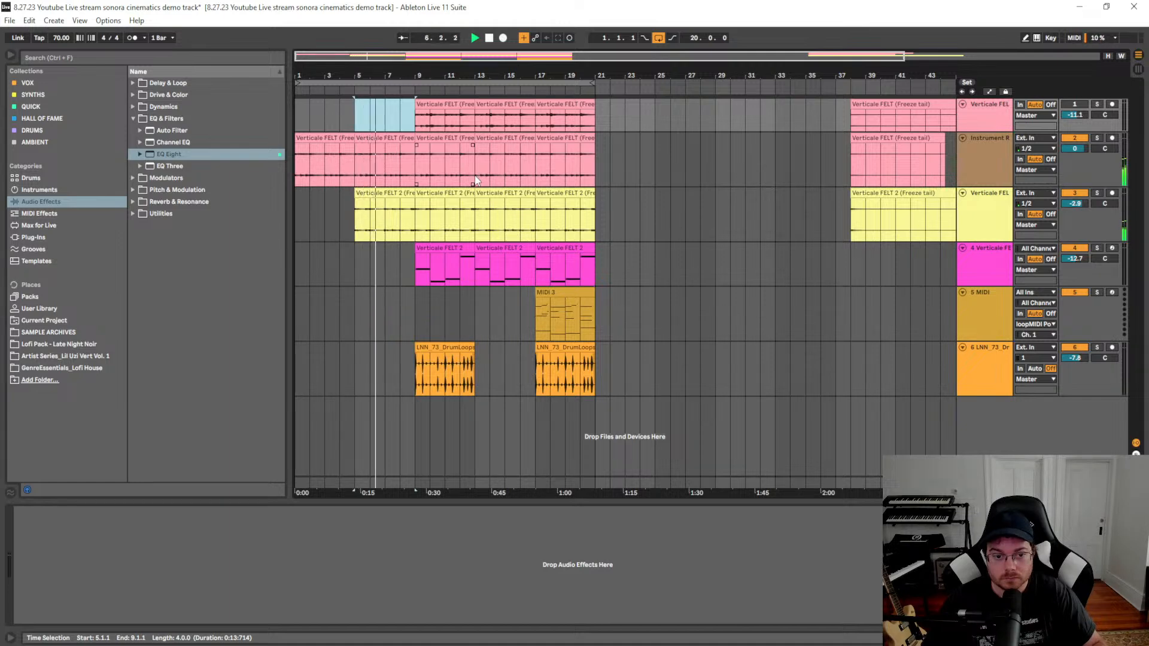
left_click(401, 193)
key("ctrl+z")
Delete track 3's Verticale FELT 2 clip at bar 5
left_click(401, 193)
key("Delete")
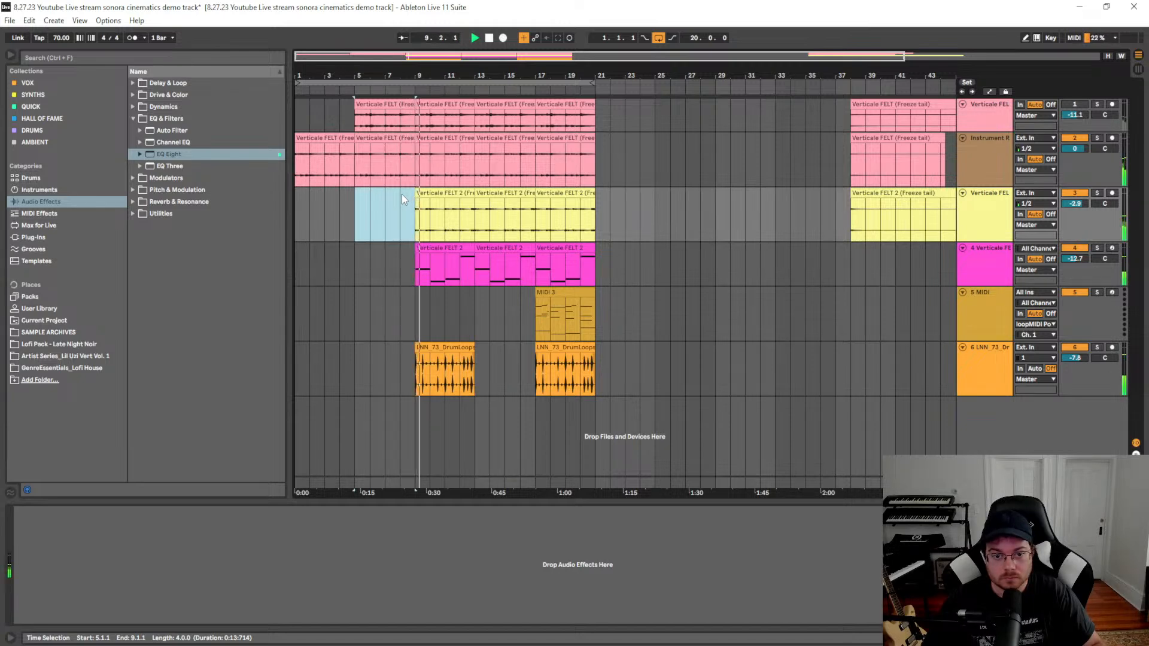
left_click(653, 236)
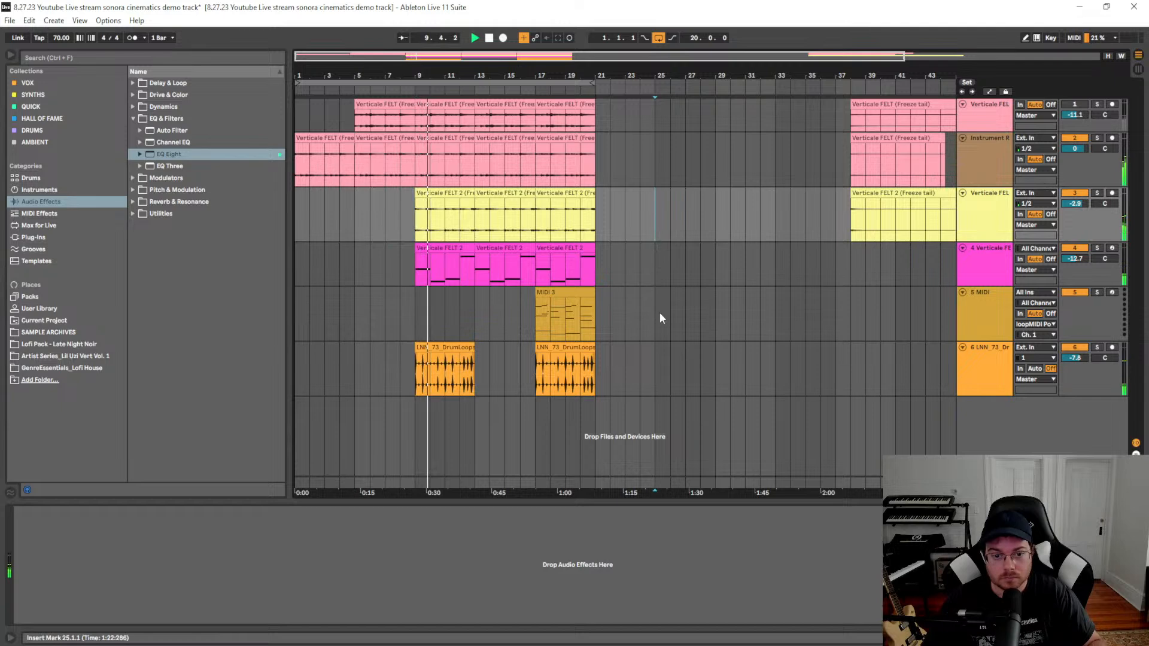
Duplicate track 6's drum loop clip from bar 9 to bar 13
scroll(615, 308, "right", 3)
left_click(417, 346)
key("ctrl+d")
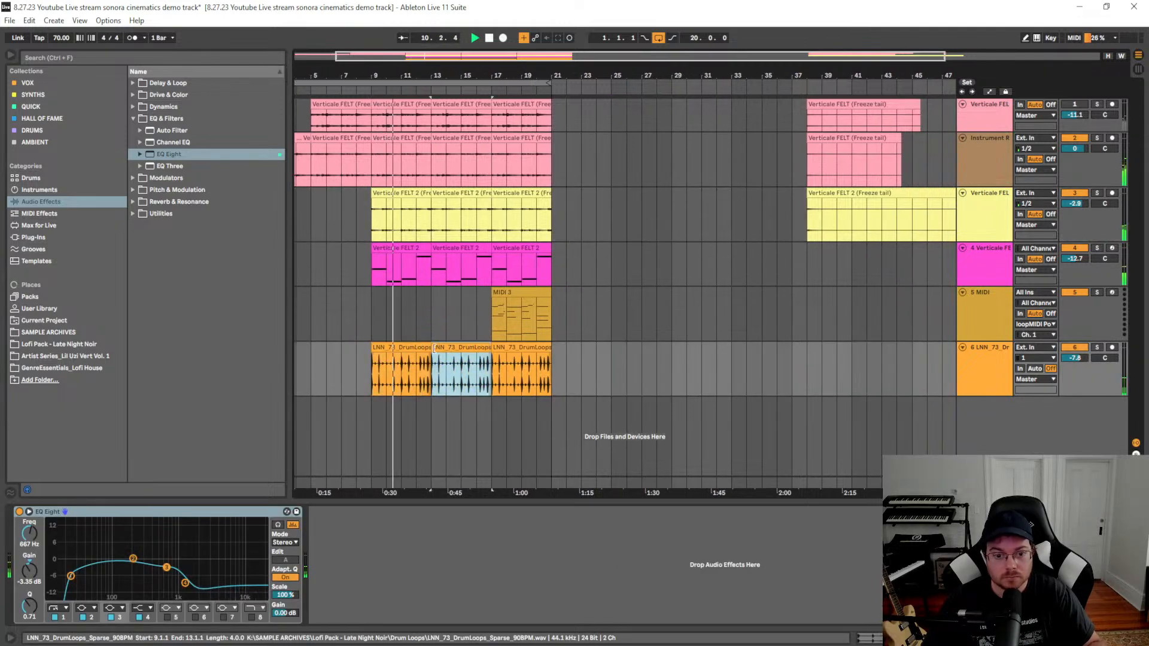
left_click(626, 376)
left_click(437, 325)
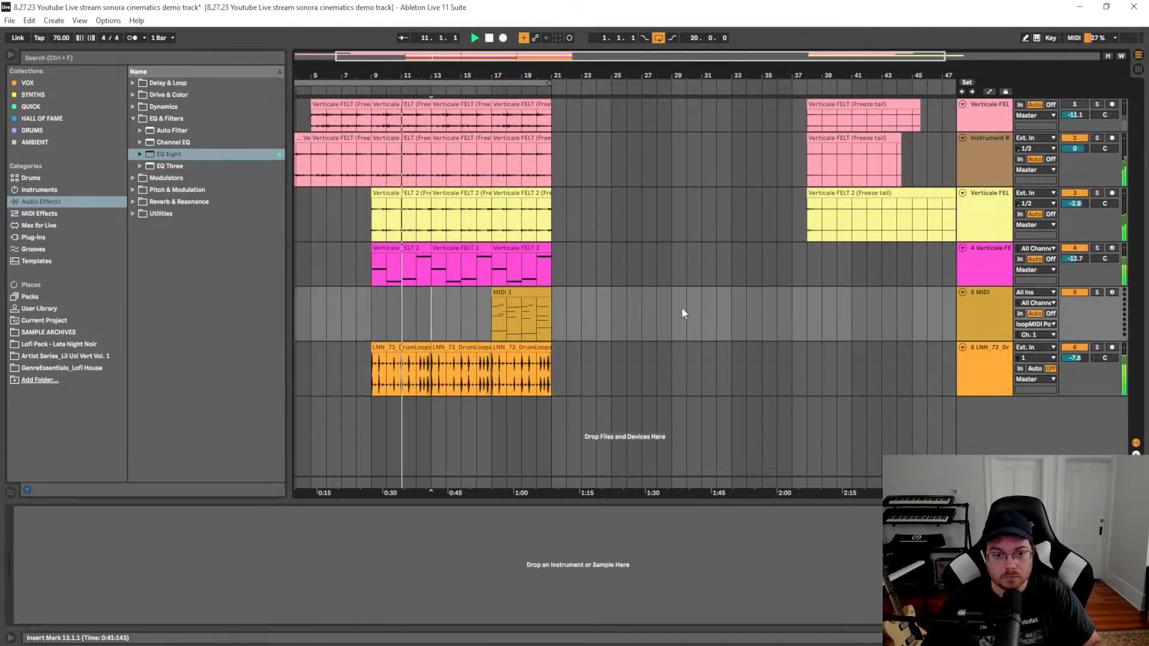
Reduce the heights of tracks 2, 3, 4 and 5 in the arrangement
left_click_drag(994, 186, 995, 166)
left_click(996, 206)
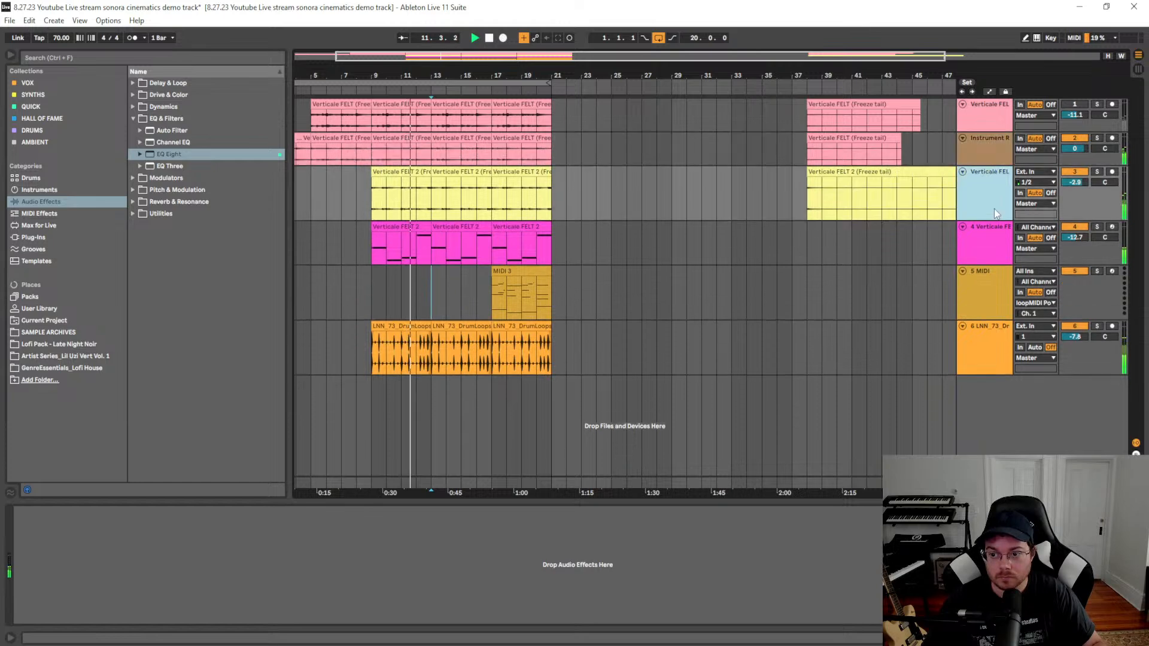
left_click_drag(994, 213, 995, 203)
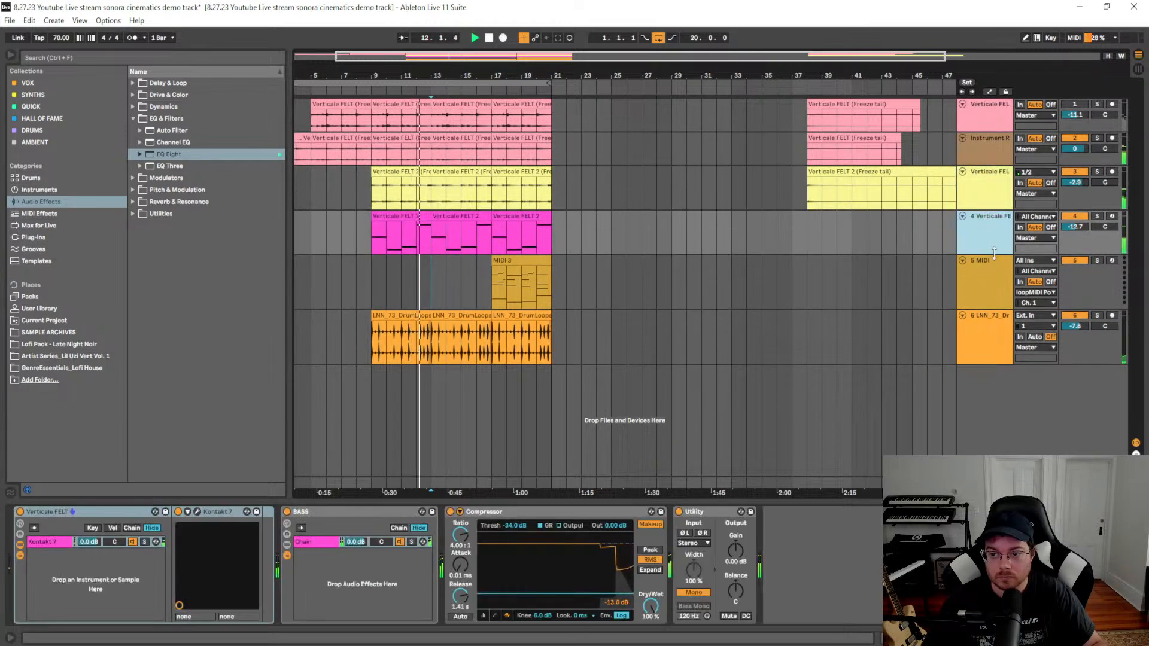
left_click(996, 261)
left_click_drag(998, 297, 997, 287)
left_click(778, 264)
left_click_drag(681, 220, 647, 229)
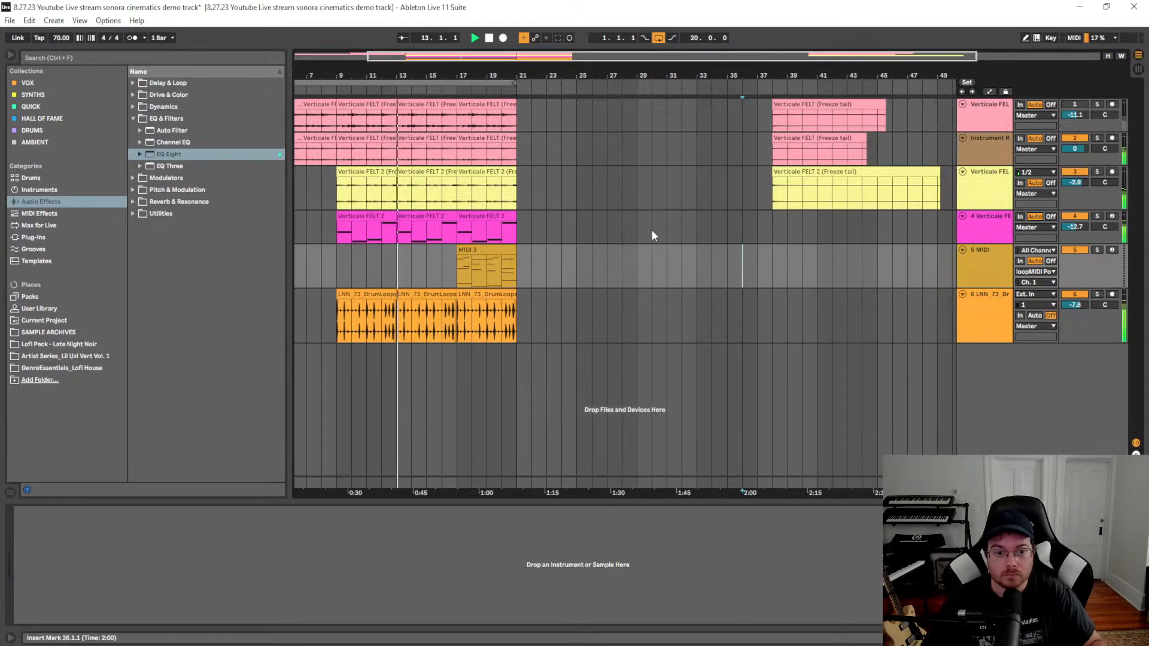
Delete MIDI track 5 with its MIDI 3 clip and select the drum loop track
left_click(501, 250)
left_click(991, 268)
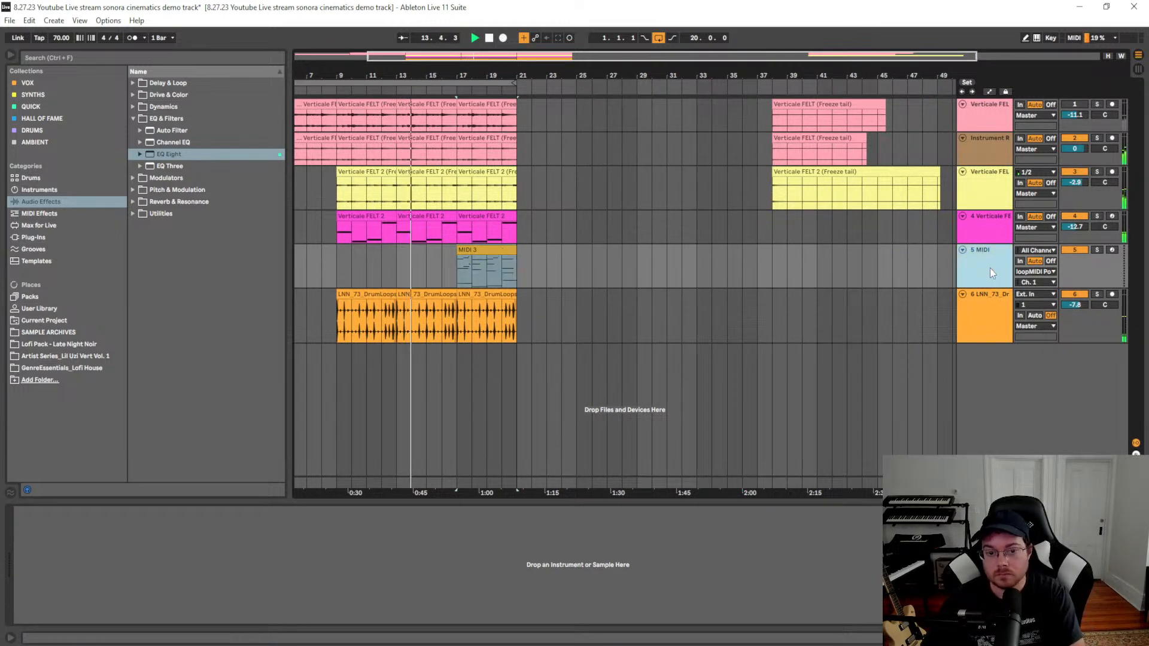
key("Delete")
left_click(592, 250)
left_click(984, 277)
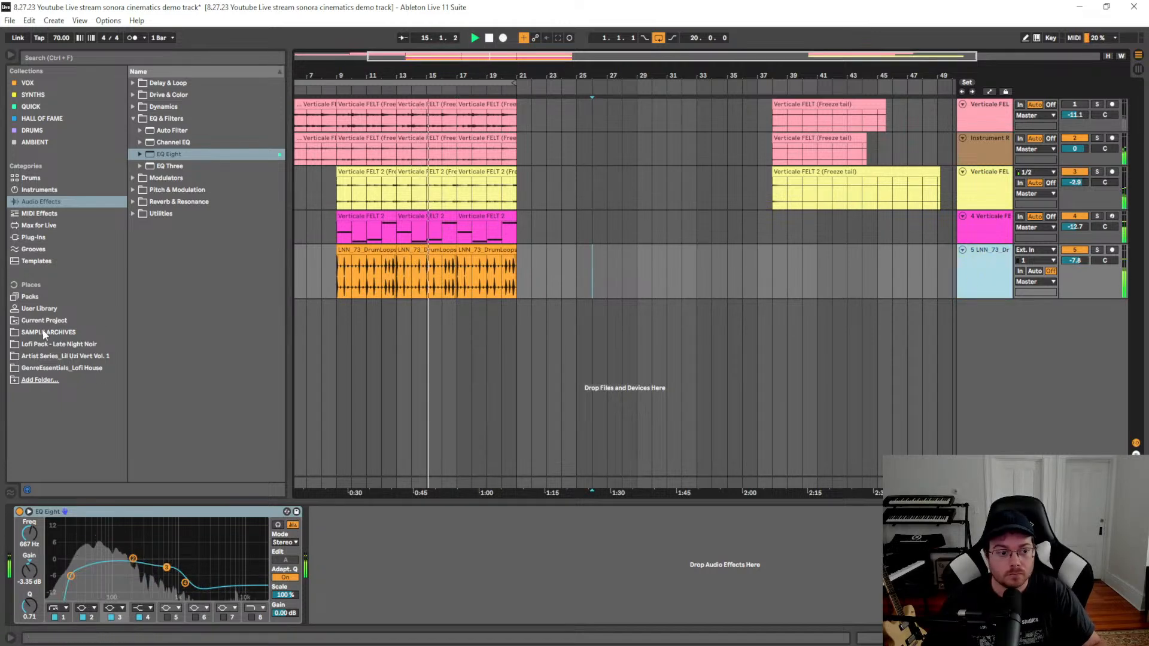
left_click(51, 310)
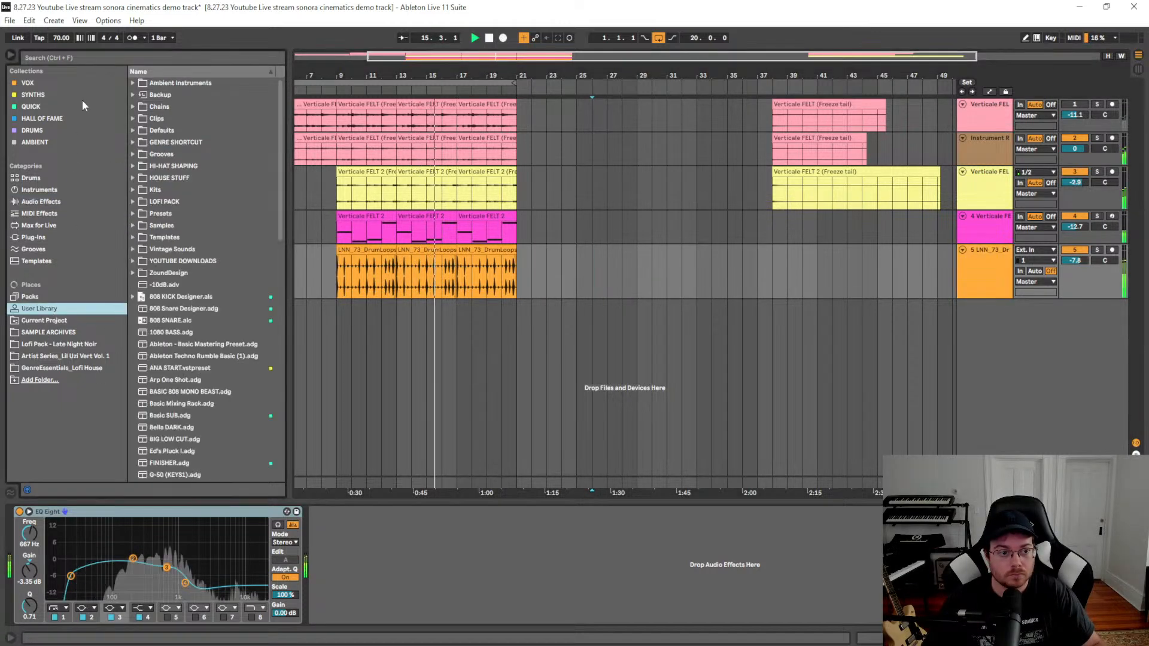
left_click(103, 56)
type("fe")
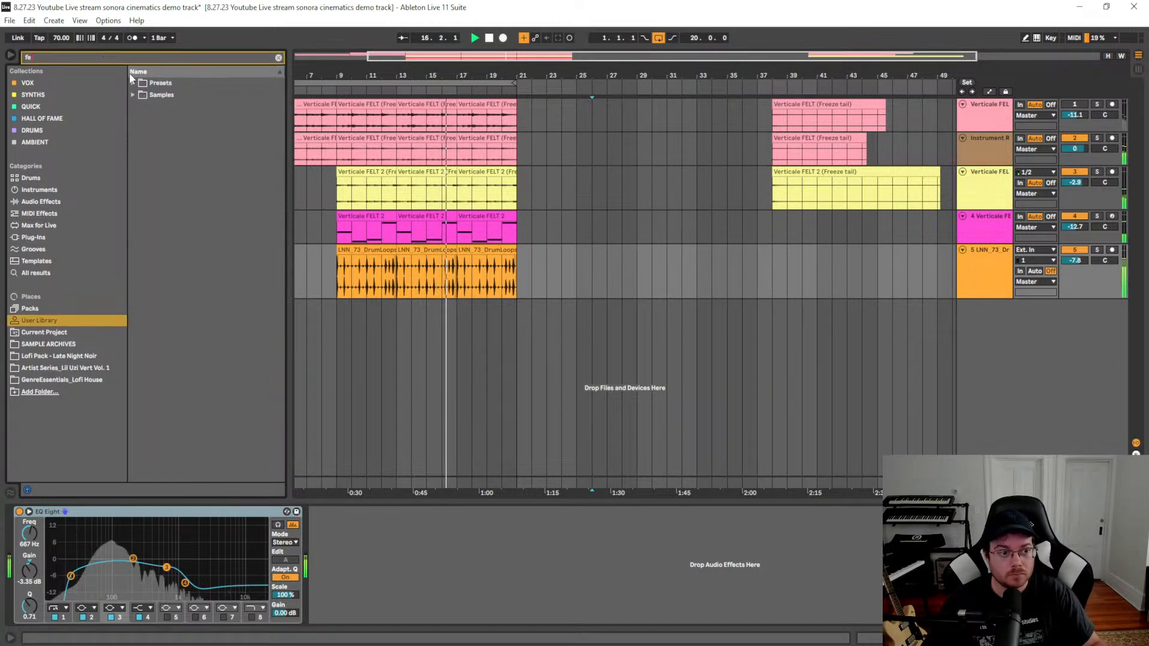
key("BackSpace")
key("BackSpace")
left_click(742, 270)
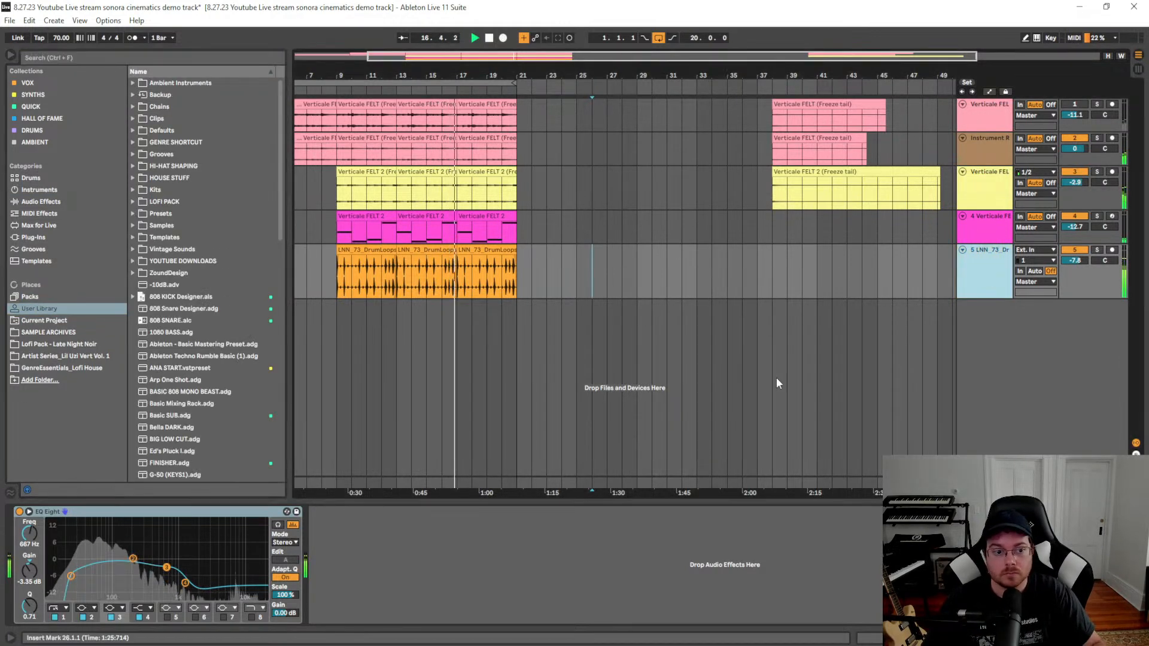
Copy track 4's Verticale FELT instrument rack onto a new track below the drum loop and unfold that track
left_click(986, 192)
left_click(983, 225)
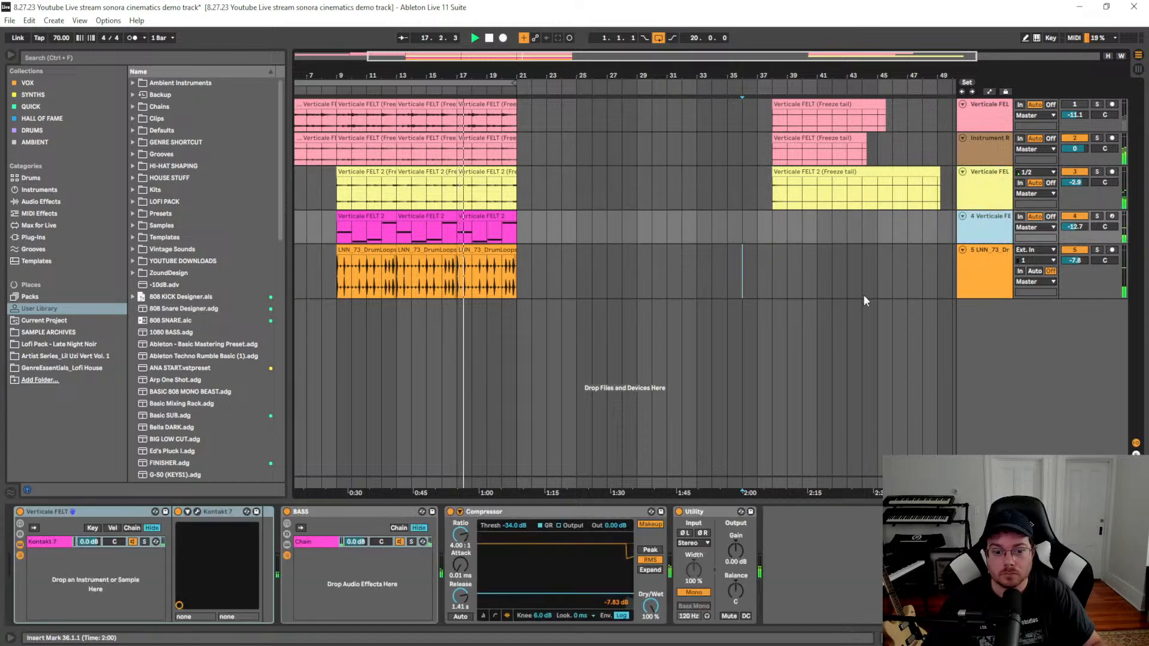
left_click(59, 513)
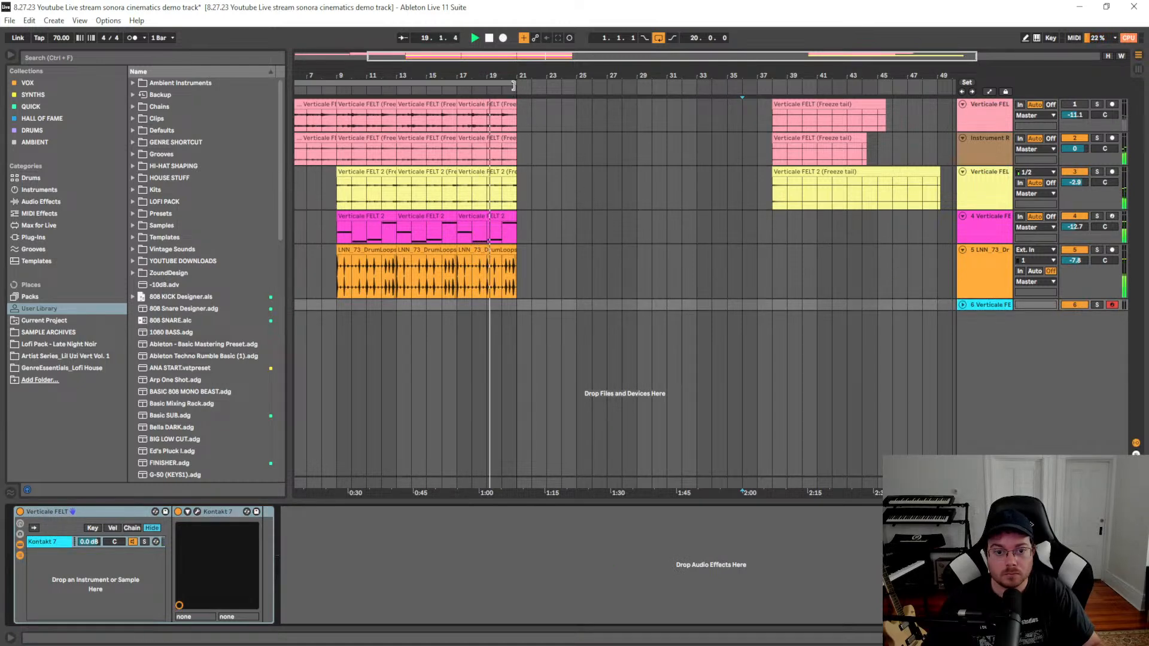
left_click_drag(689, 237, 754, 249)
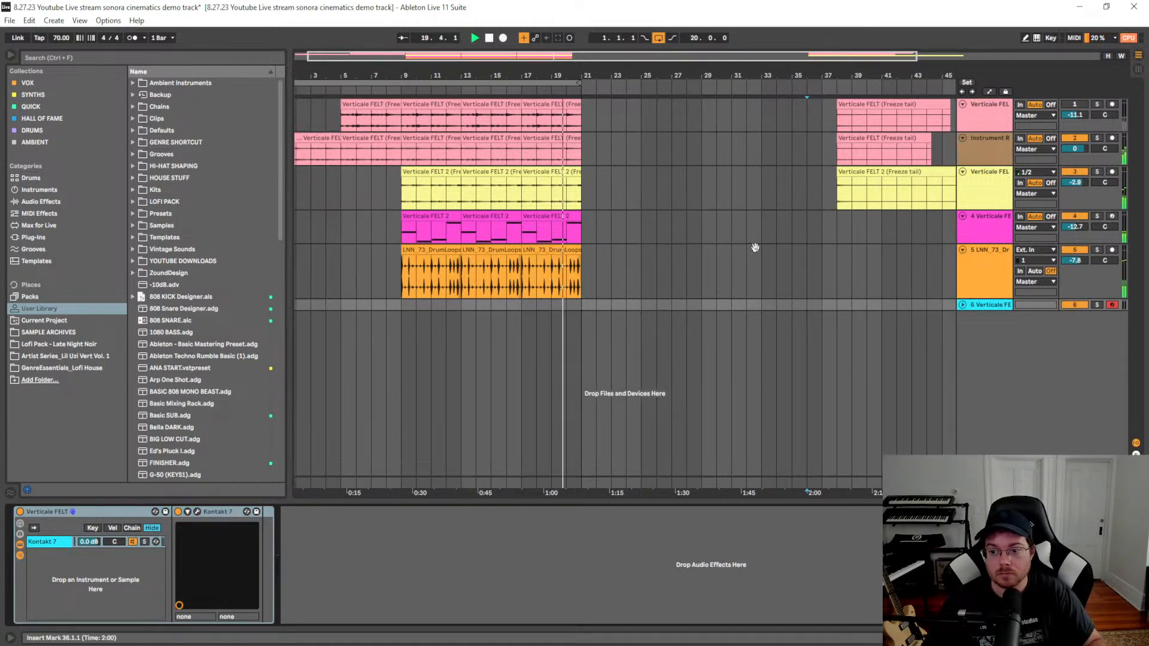
left_click(963, 305)
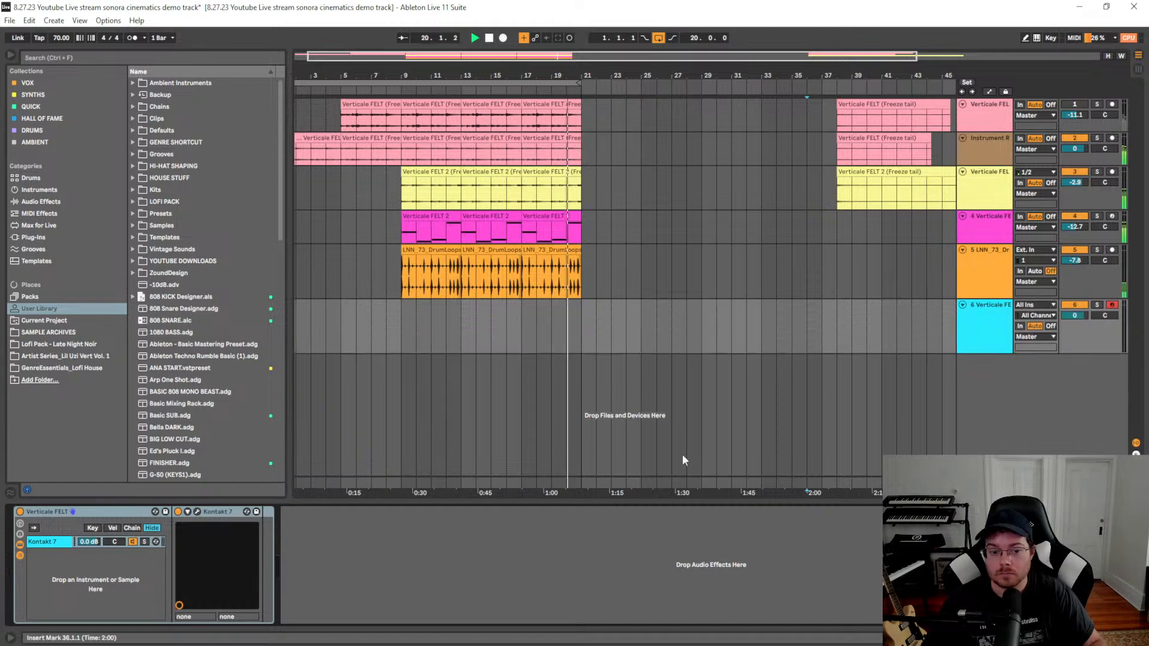
Check the new track's Kontakt 7 plug-in window and place the insert marker at bar 9 on track 6
left_click(197, 512)
left_click(876, 154)
left_click(446, 335)
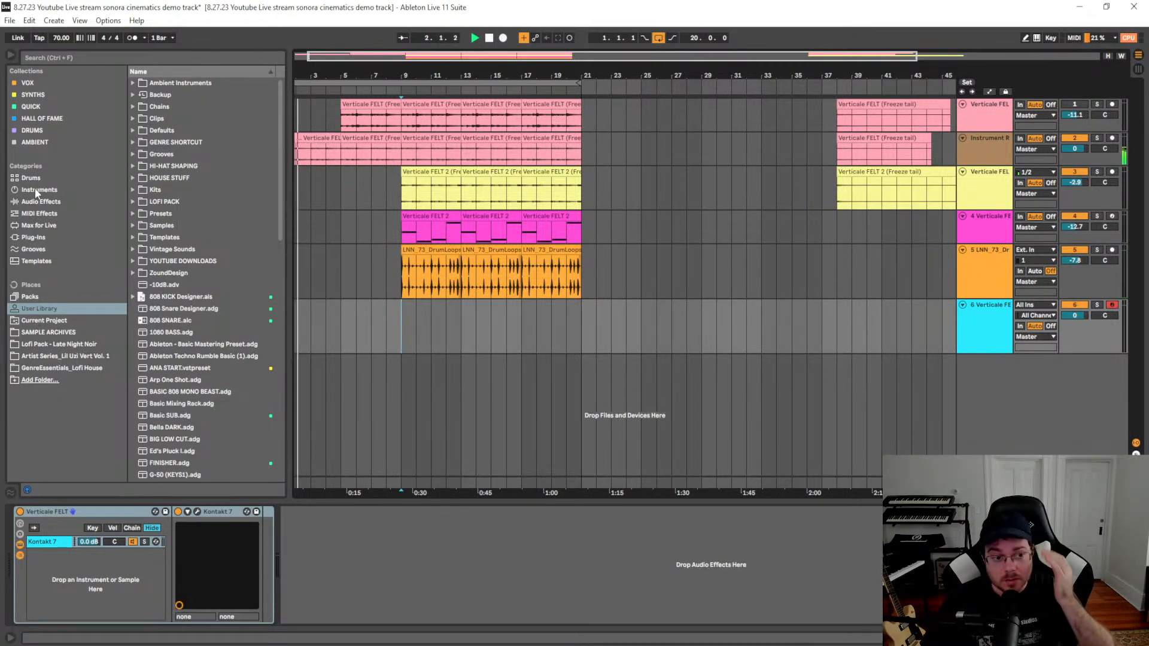
Load STL Ignite - AmpHub from the Hall of Fame collection after Kontakt 7 on track 6 and close its plug-in window
left_click(42, 119)
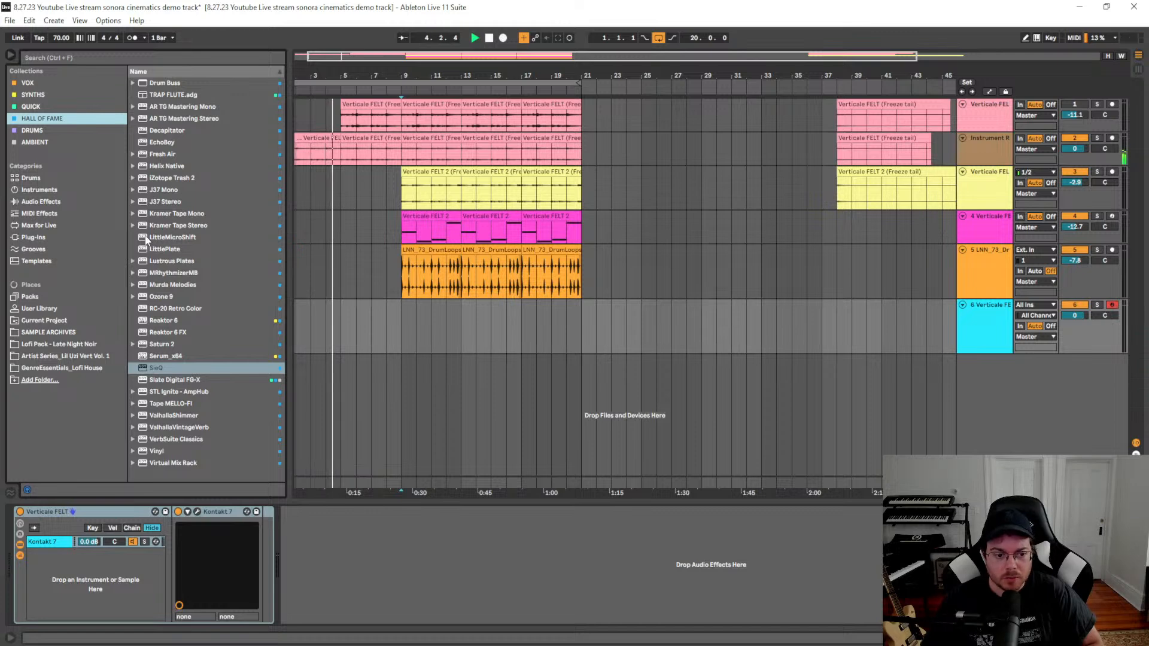
left_click_drag(194, 392, 417, 591)
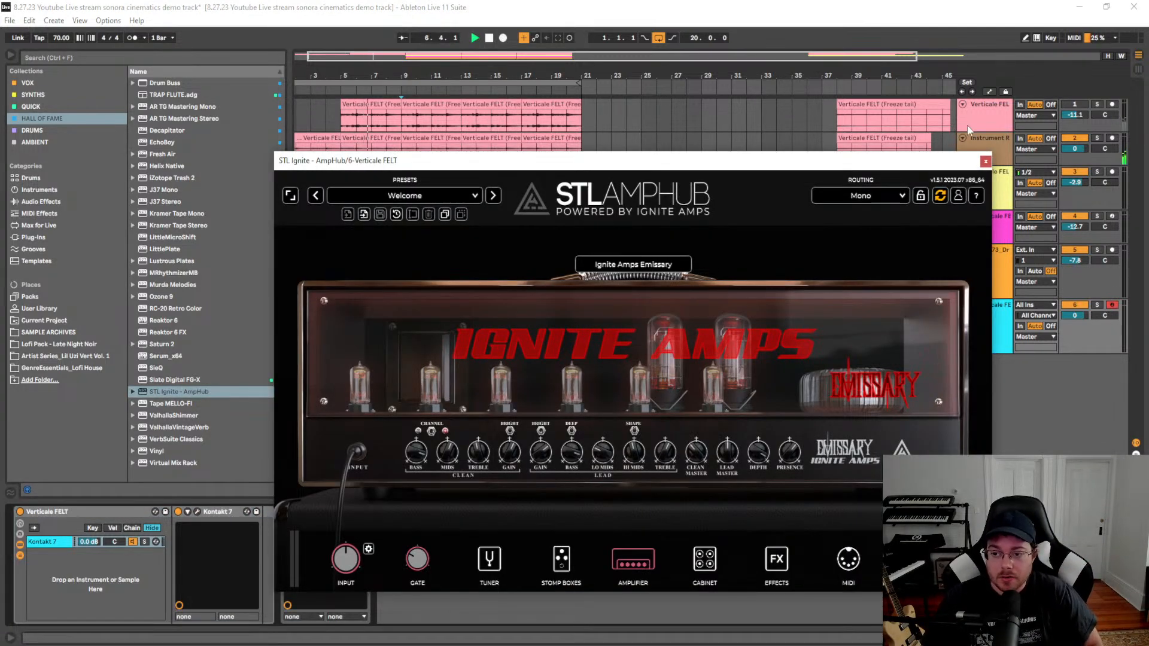
left_click(985, 161)
left_click(732, 342)
left_click(411, 333)
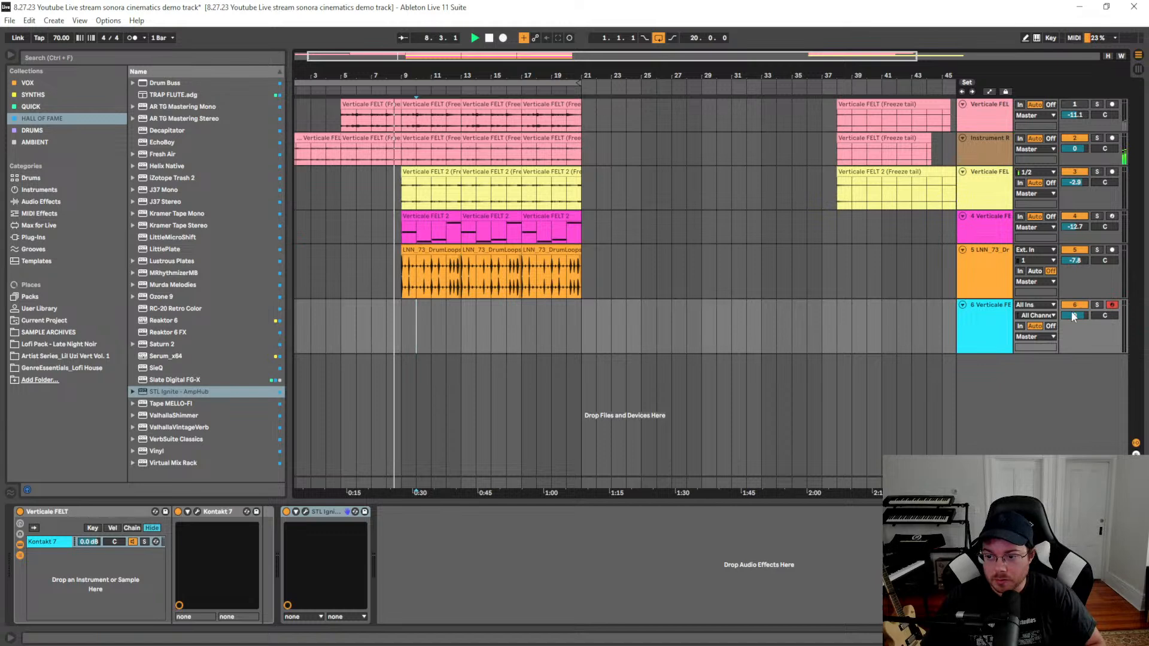
Lower the volume of track 6 to -4.6 dB and take a brief look at its Kontakt 7 instrument
left_click_drag(1074, 317, 1069, 308)
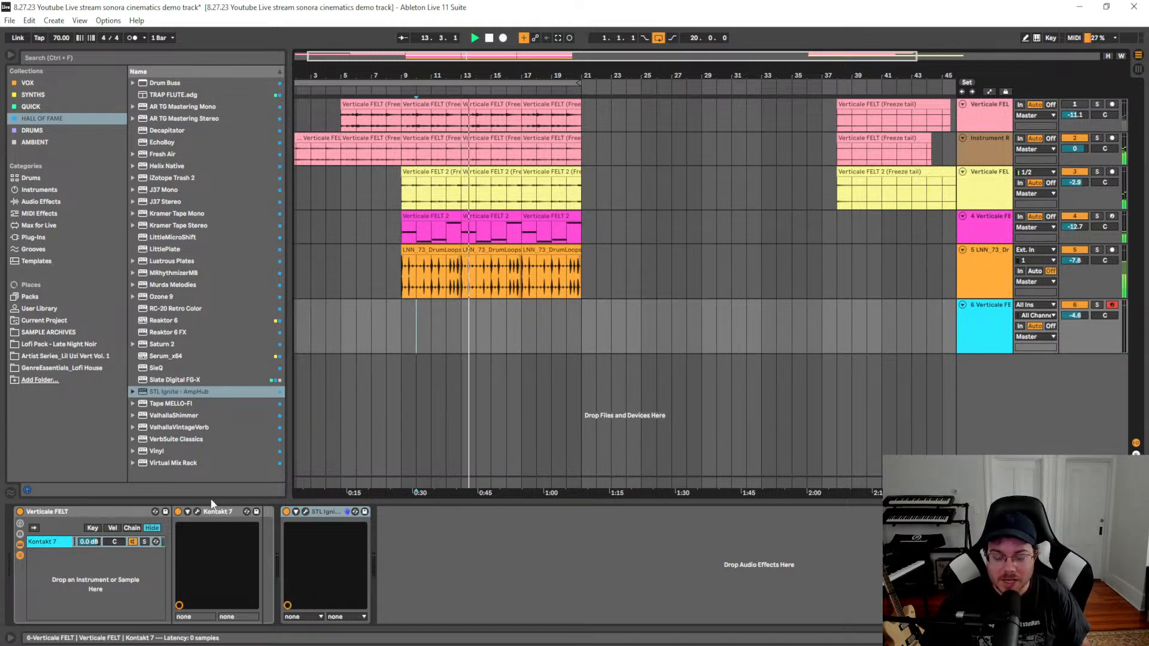
left_click(197, 512)
left_click(752, 154)
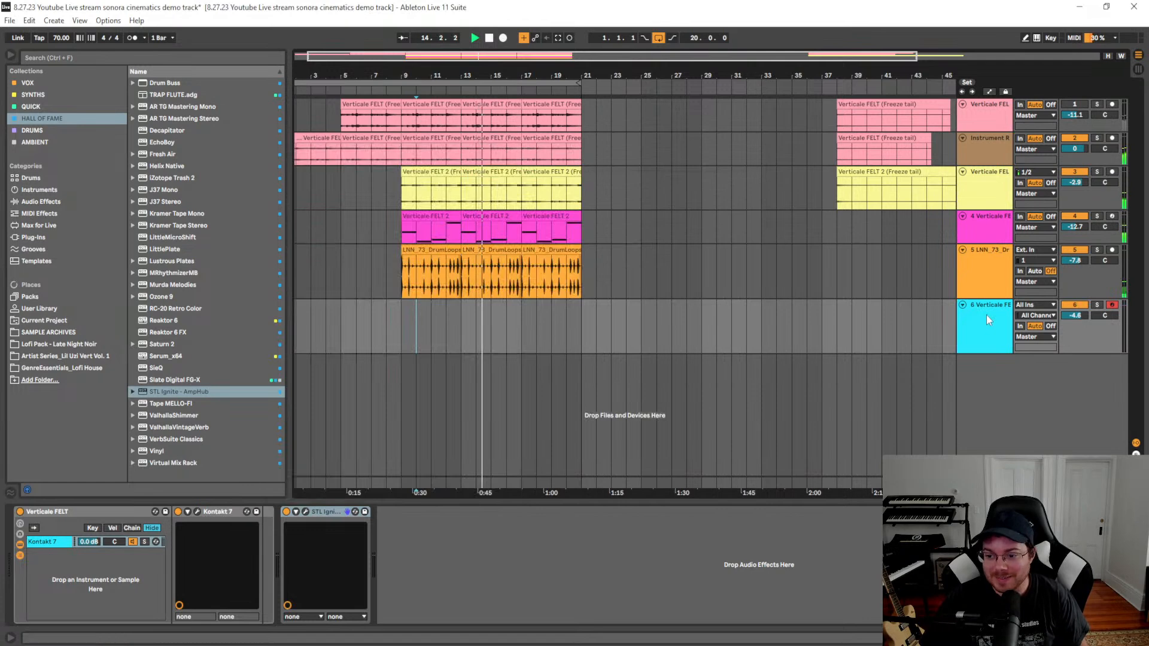
Add an Audio Effect Rack from the Quick collection after AmpHub on track 6 and create an empty chain in it
left_click(47, 108)
left_click_drag(173, 82, 433, 535)
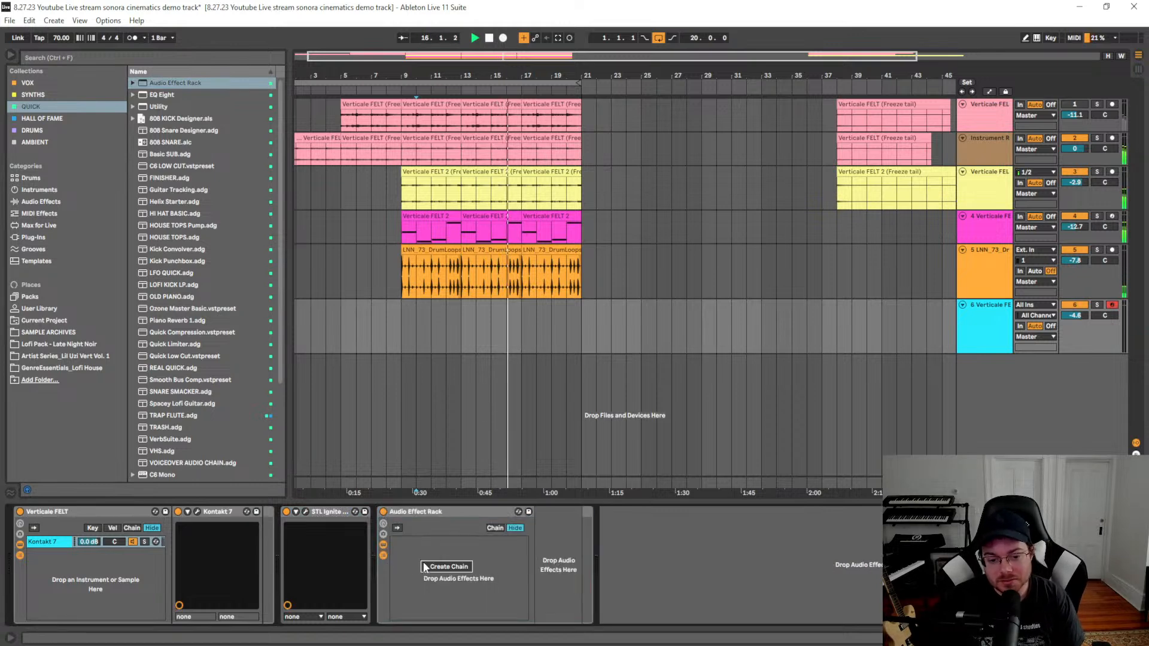
left_click(45, 119)
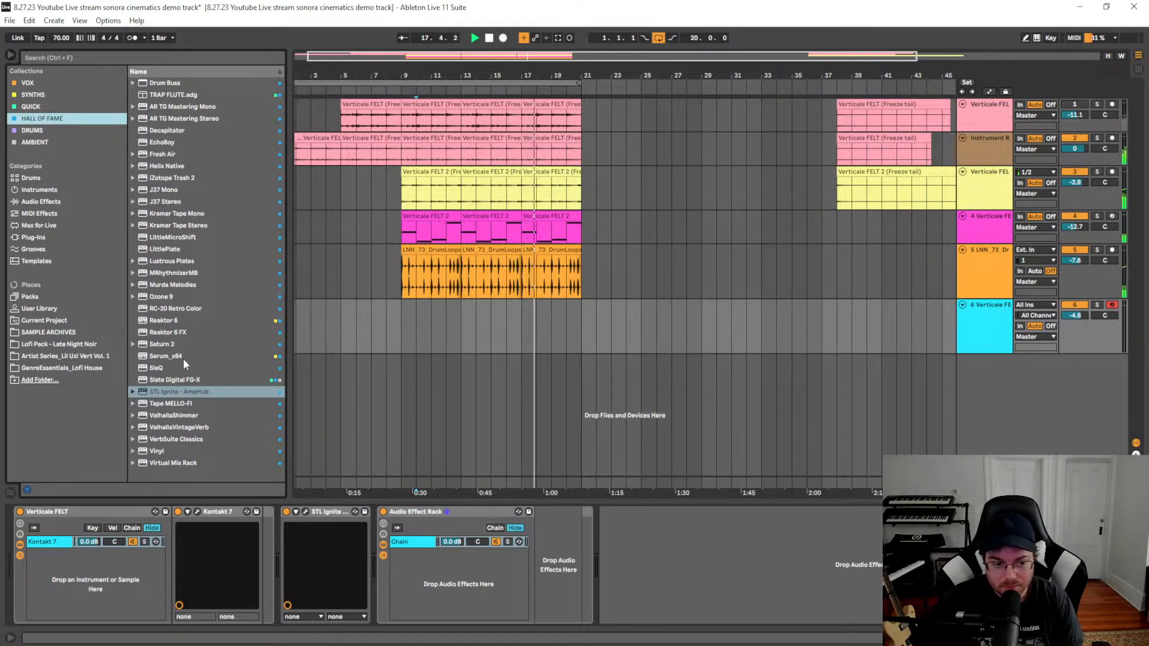
left_click_drag(178, 414, 452, 583)
left_click(682, 162)
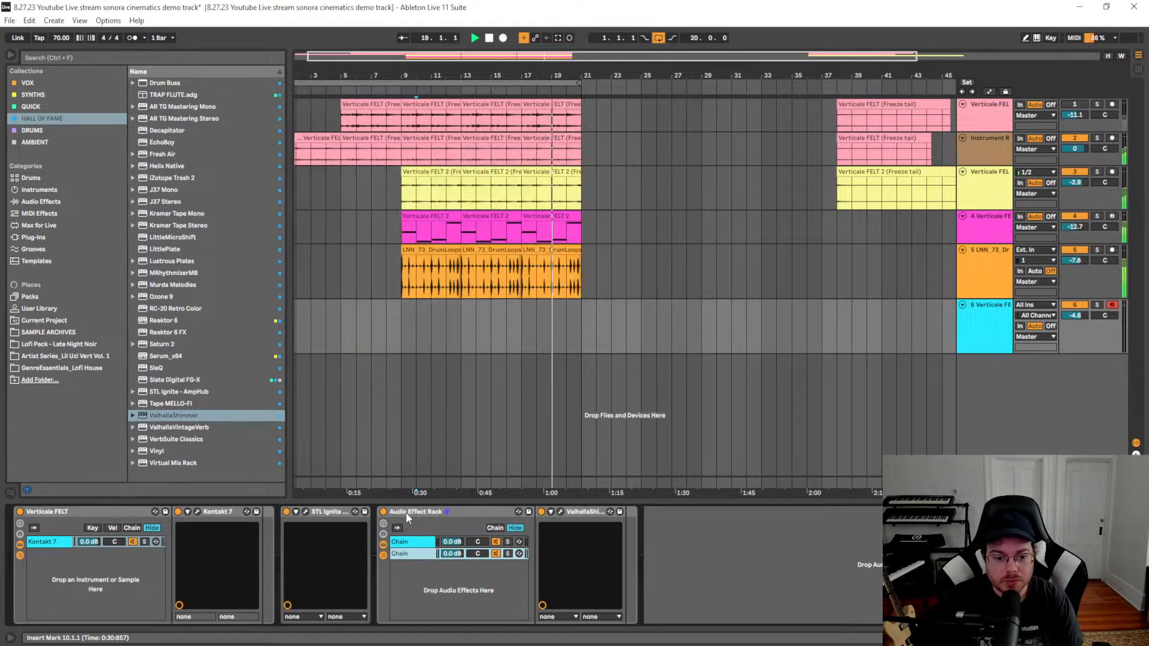
key("Delete")
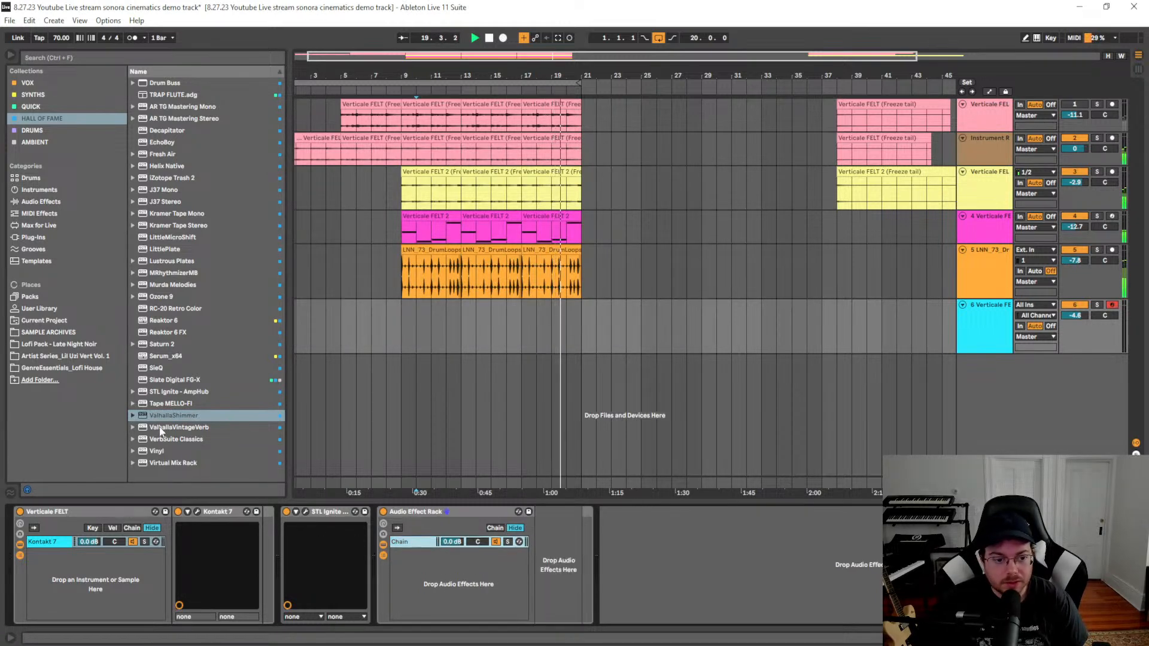
Add ValhallaVintageVerb as a second chain in the Audio Effect Rack and lower the volume of track 6 to -6.8 dB
left_click_drag(160, 428, 448, 580)
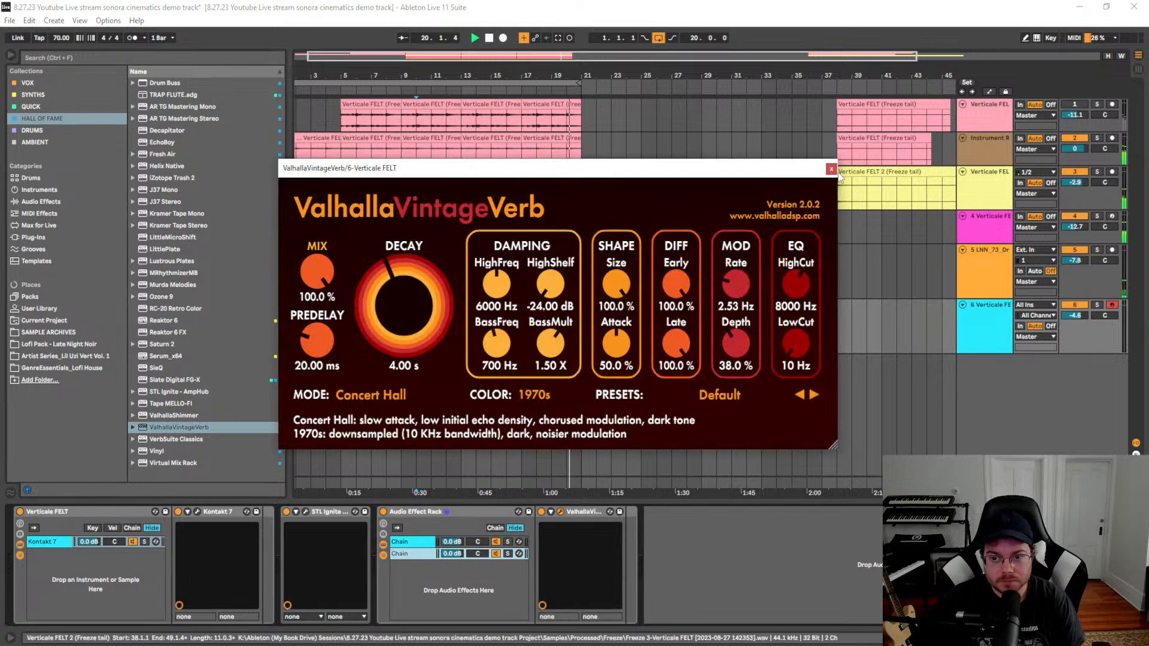
left_click(831, 169)
left_click(767, 577)
left_click_drag(1074, 315, 1075, 323)
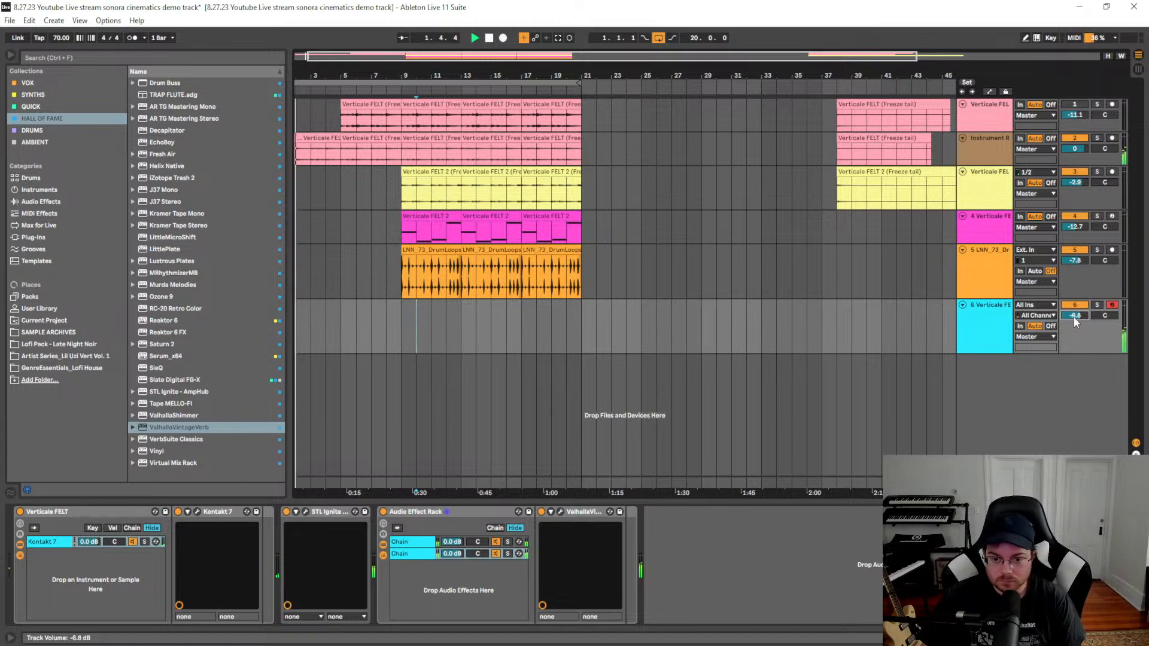
Insert EQ Eight between AmpHub and the Audio Effect Rack and set band 4 to 4.29 kHz with -1.58 dB gain
left_click(45, 109)
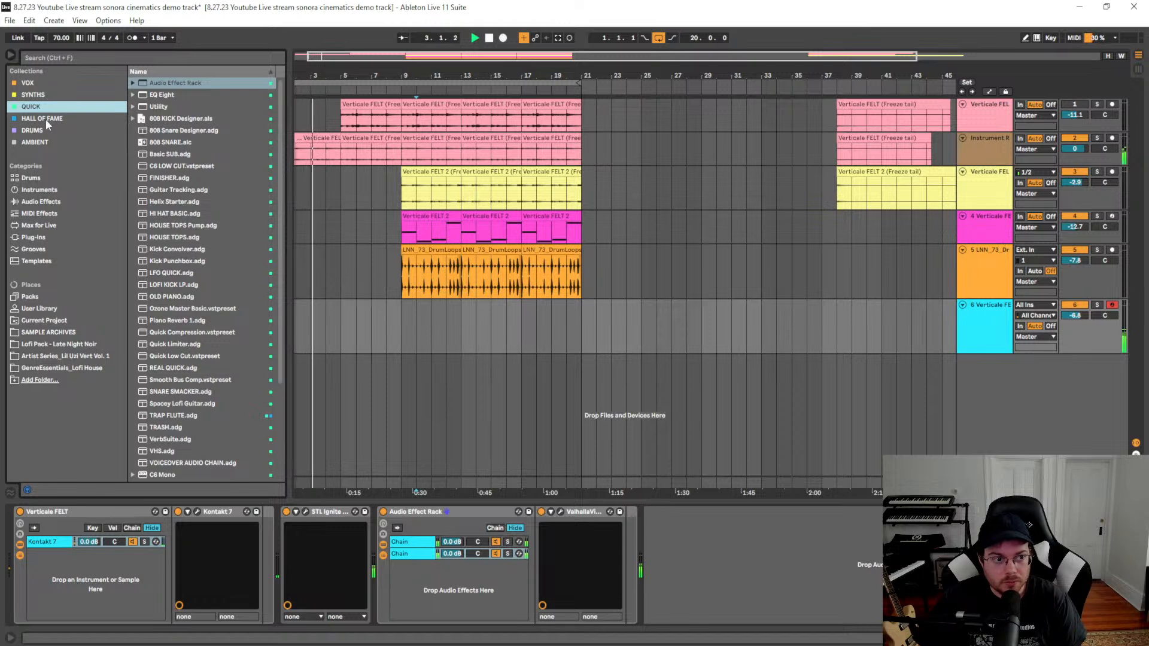
left_click(69, 203)
mouse_move(168, 154)
left_mouse_down()
mouse_move(359, 569)
mouse_move(377, 571)
left_mouse_up()
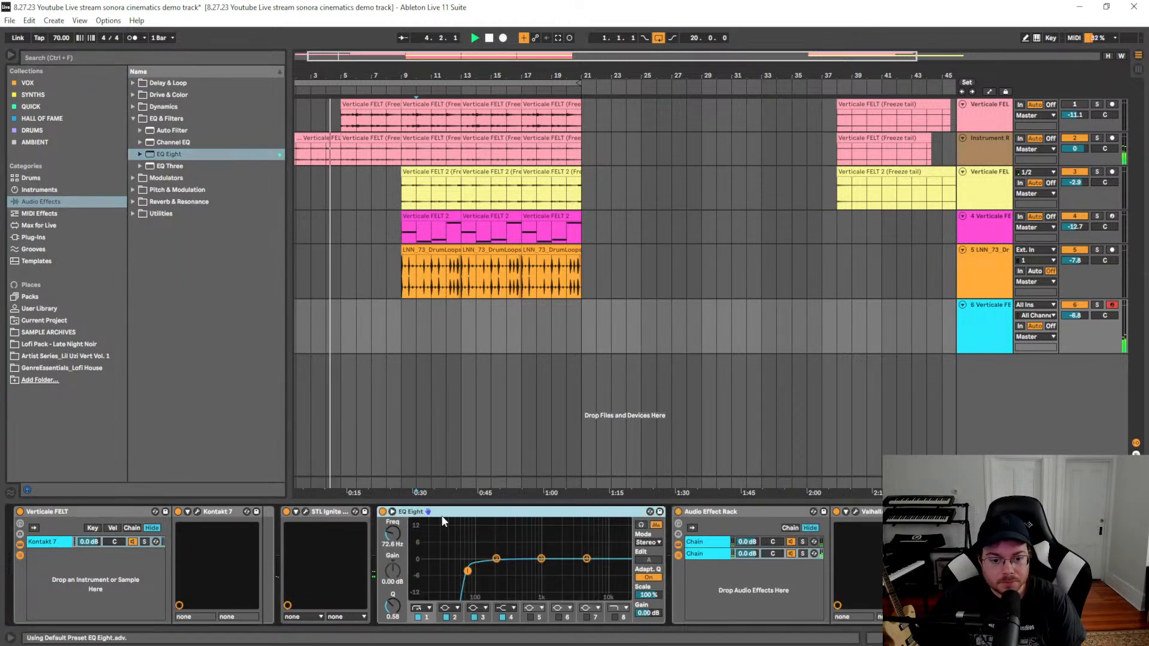
left_click(392, 512)
left_click_drag(966, 402, 960, 413)
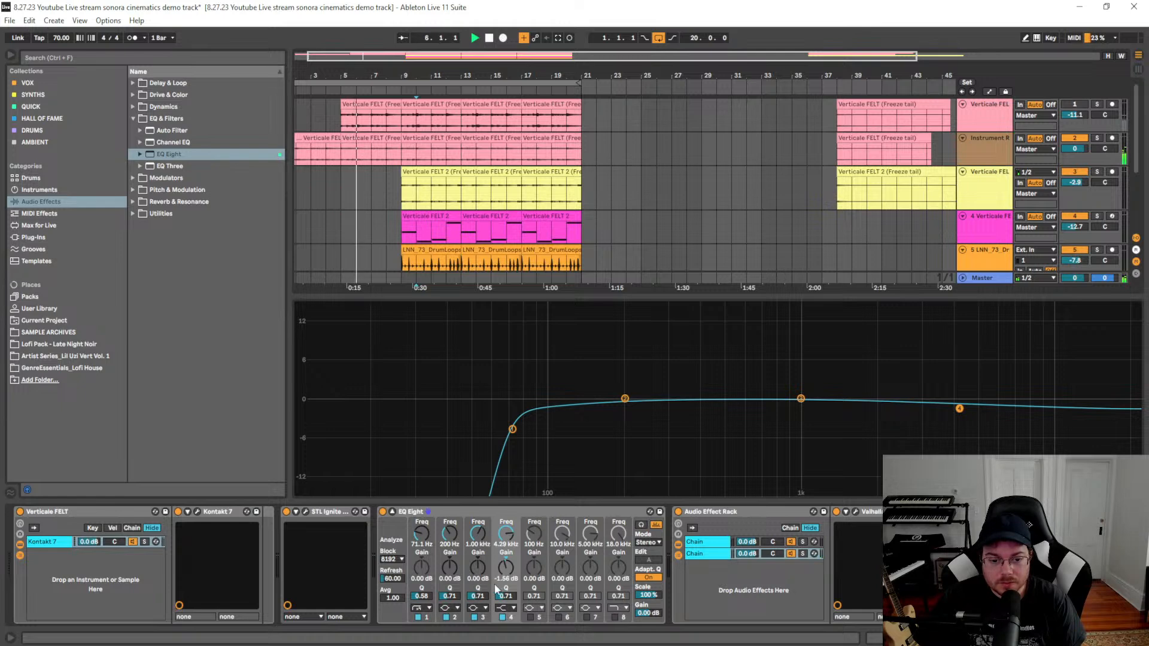
Shape EQ band 3 into a narrow cut at 5.34 kHz with -5.47 dB gain and a Q of 2.90
left_click_drag(801, 400, 972, 409)
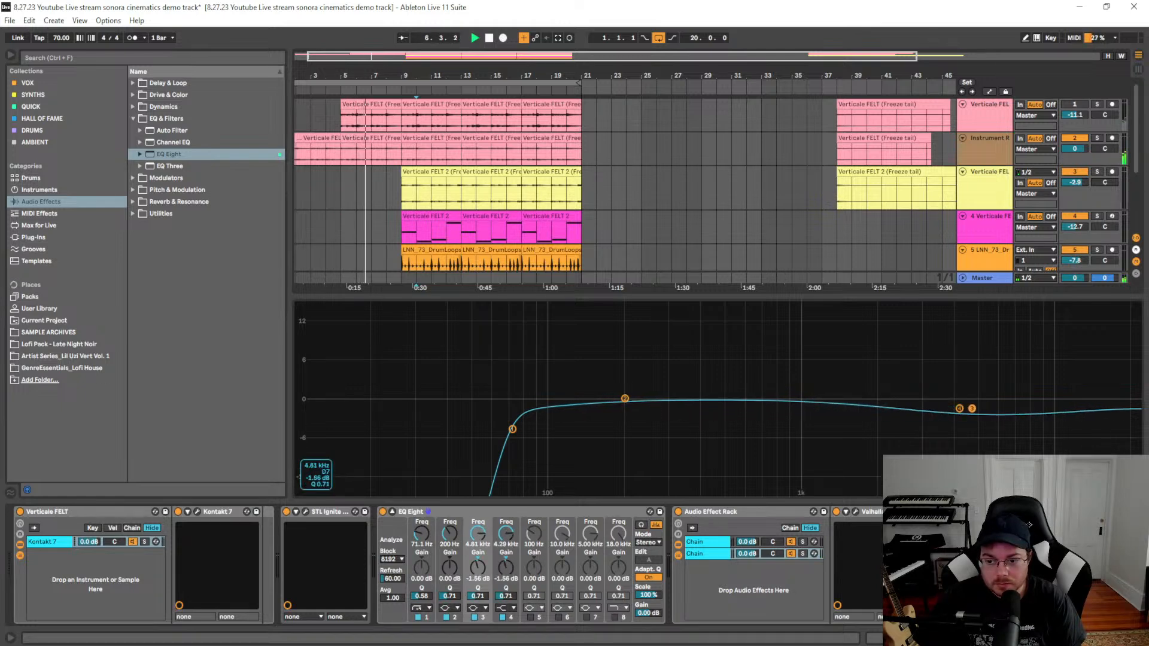
left_click_drag(487, 598, 478, 598)
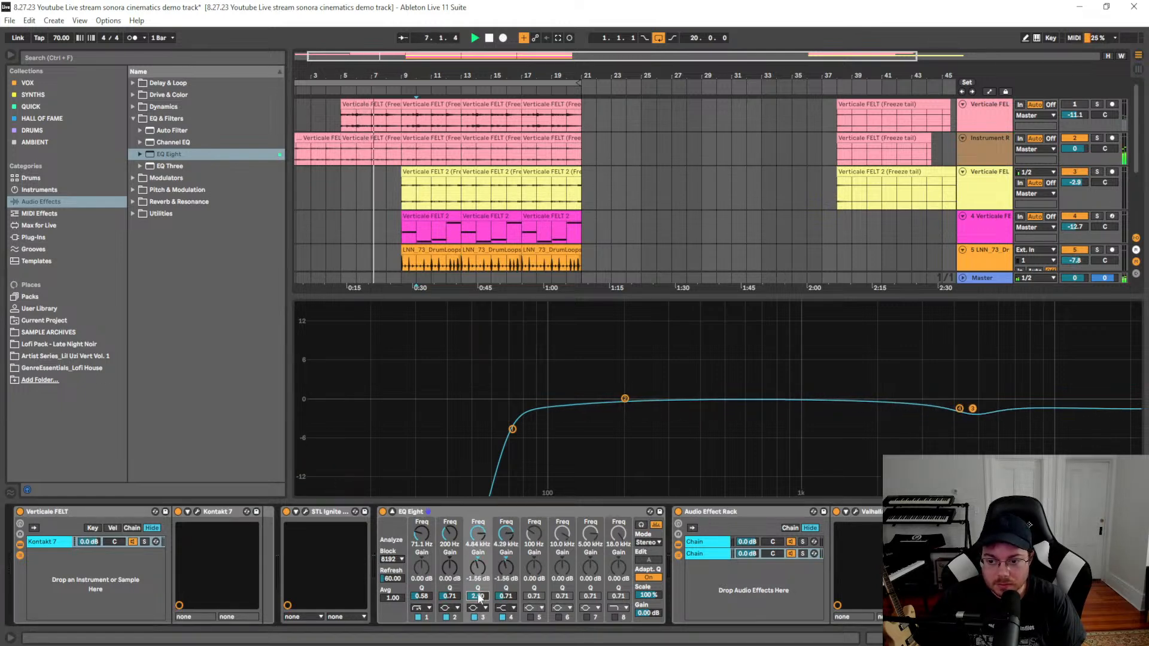
mouse_move(973, 408)
left_mouse_down()
mouse_move(982, 333)
mouse_move(985, 424)
left_mouse_up()
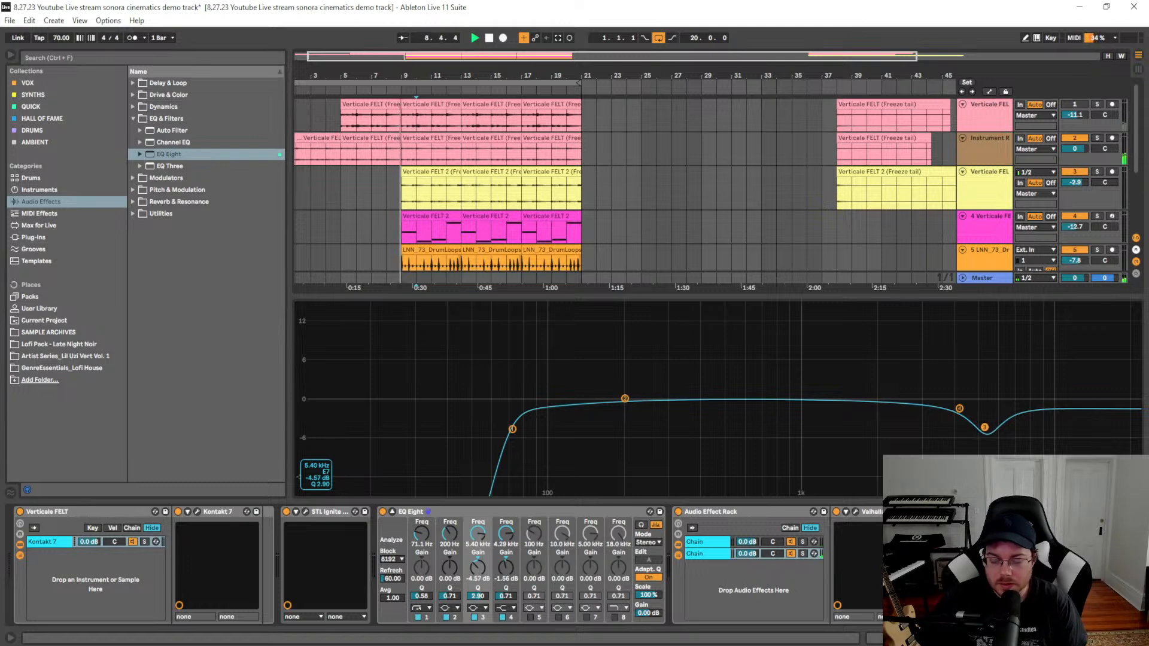
left_click_drag(985, 428, 985, 437)
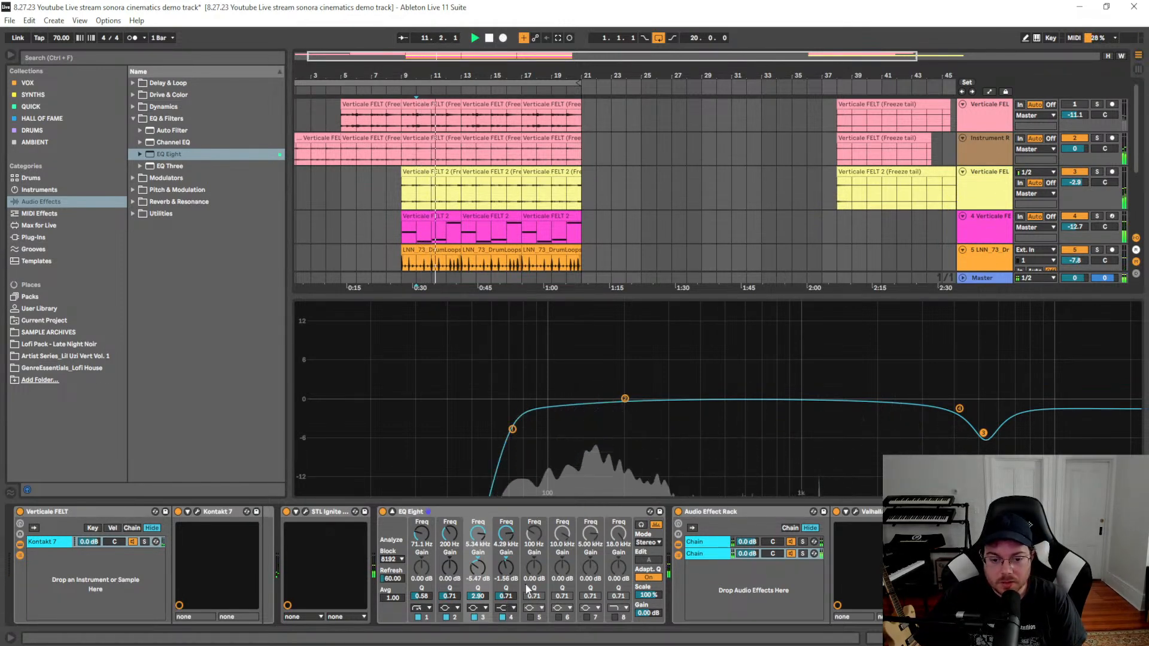
Enable EQ band 5 as a high-cut filter and set its frequency to 1.65 kHz
left_click(535, 608)
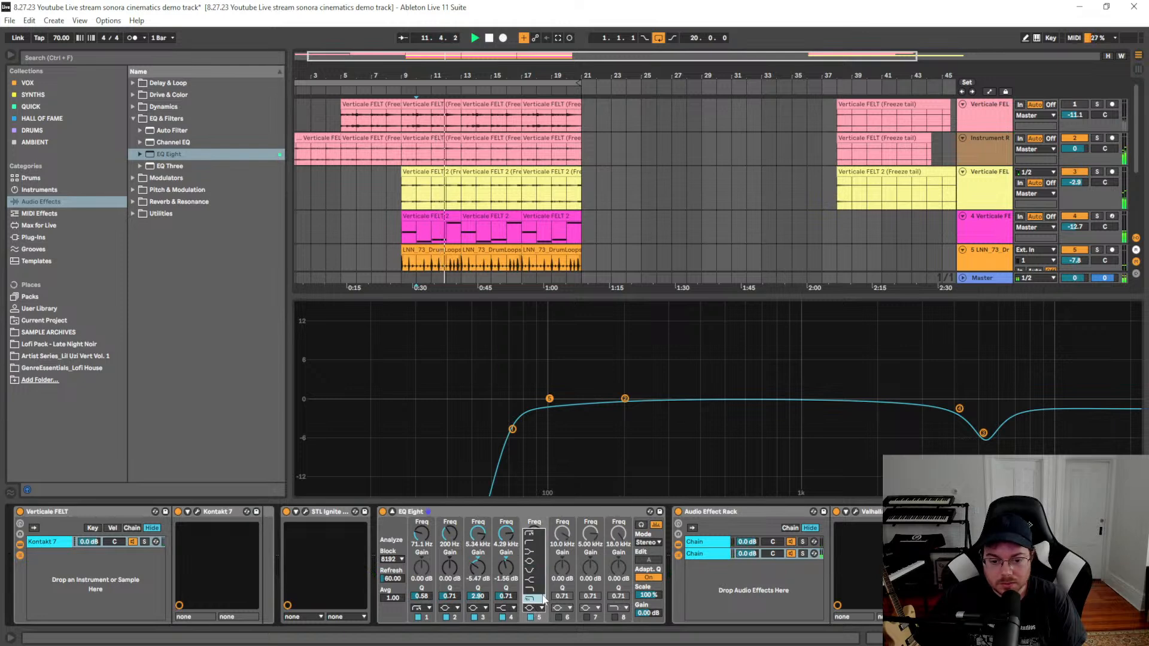
left_click(542, 598)
left_click_drag(549, 422, 933, 414)
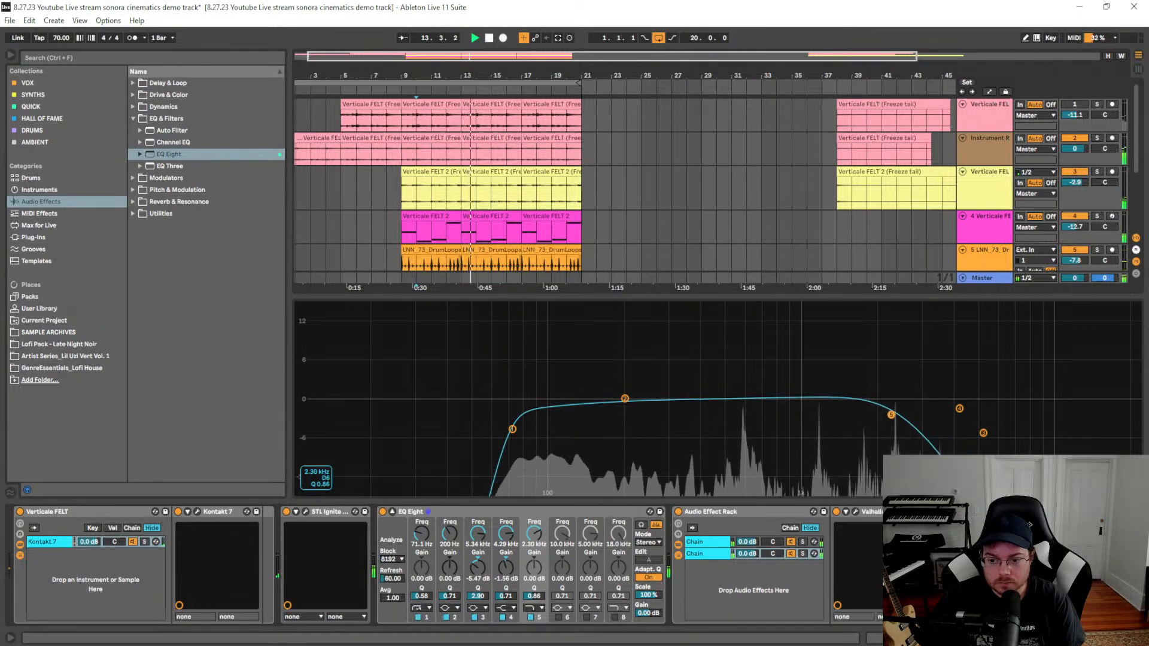
left_click_drag(897, 414, 861, 414)
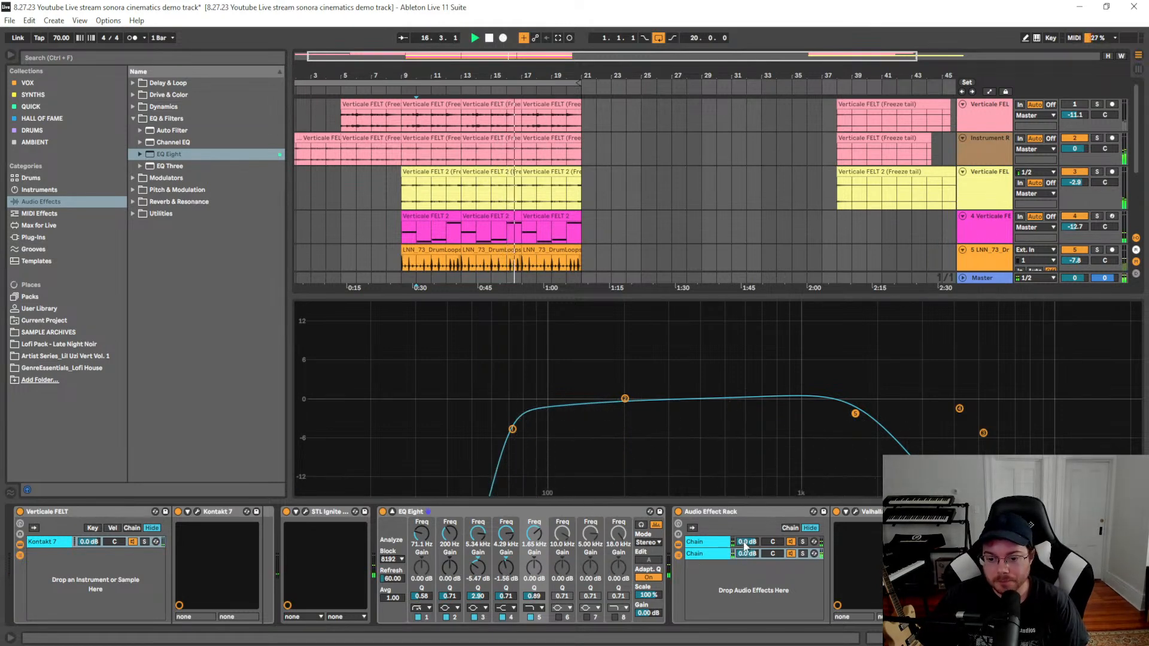
Lower the first chain of the Audio Effect Rack to -5.0 dB and collapse the expanded EQ Eight display
left_click_drag(745, 543, 746, 558)
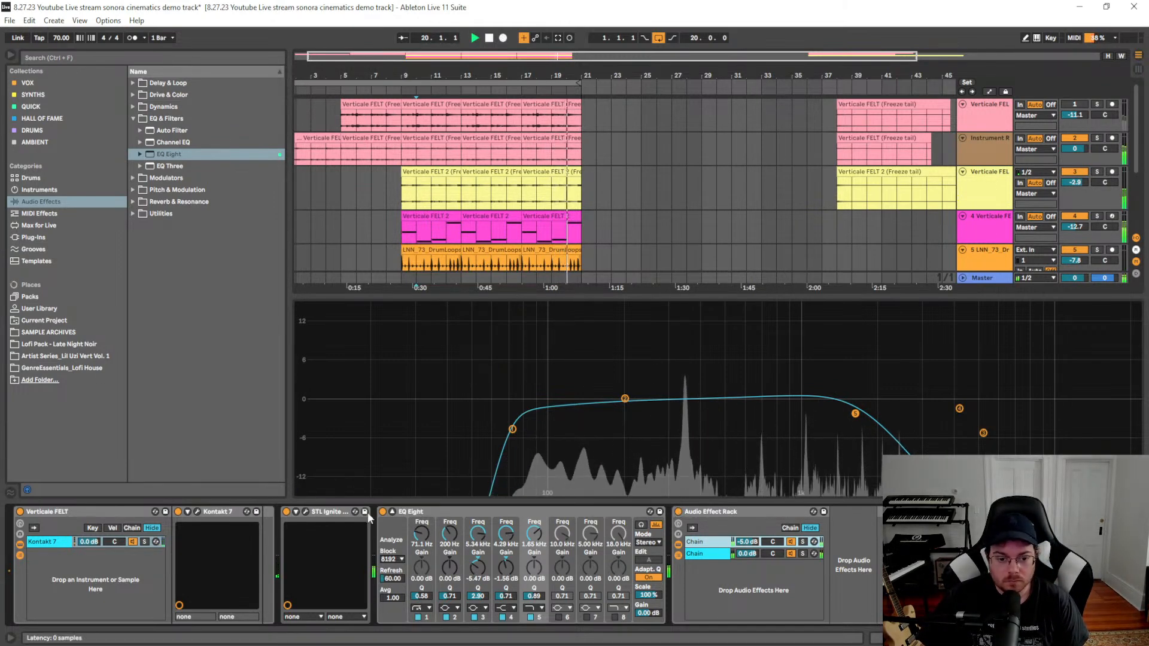
left_click(392, 513)
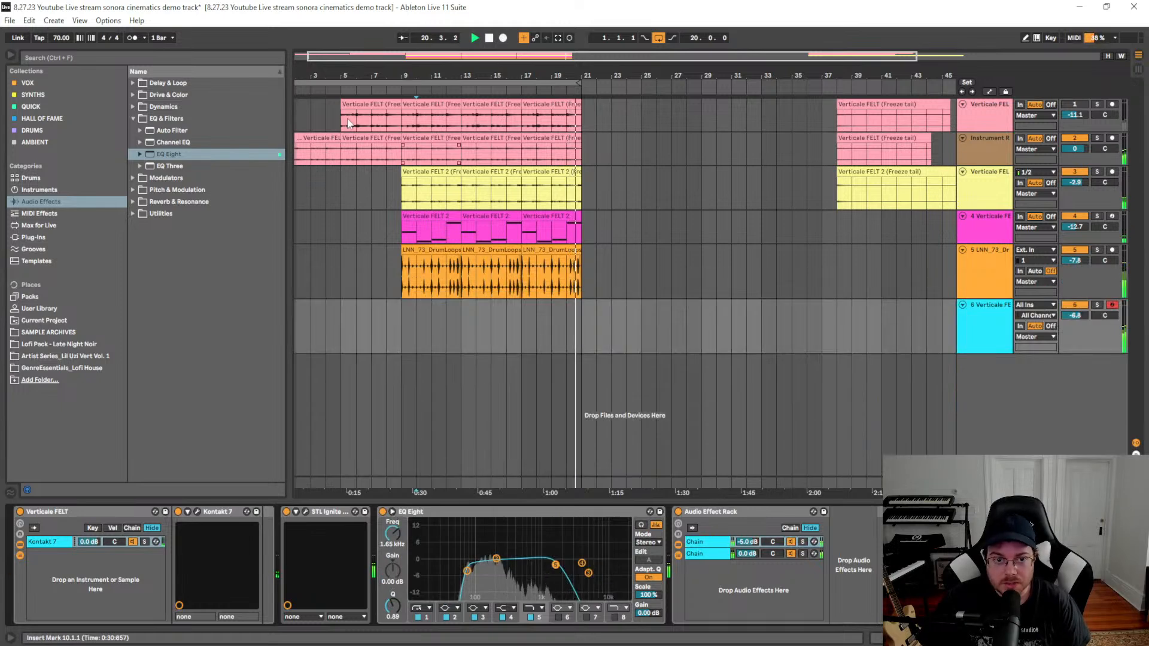
Loop the four-bar section from 17.1.1 to 21.1.1 and record a MIDI melody on track 6
left_click(551, 252)
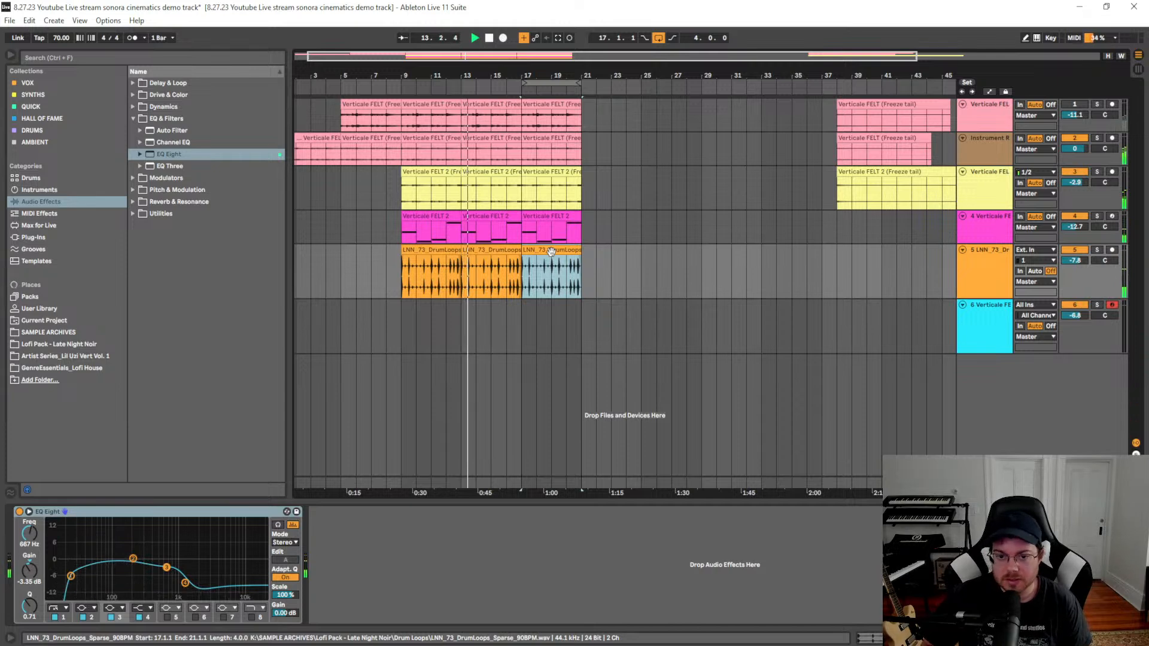
left_click(538, 103, "shift")
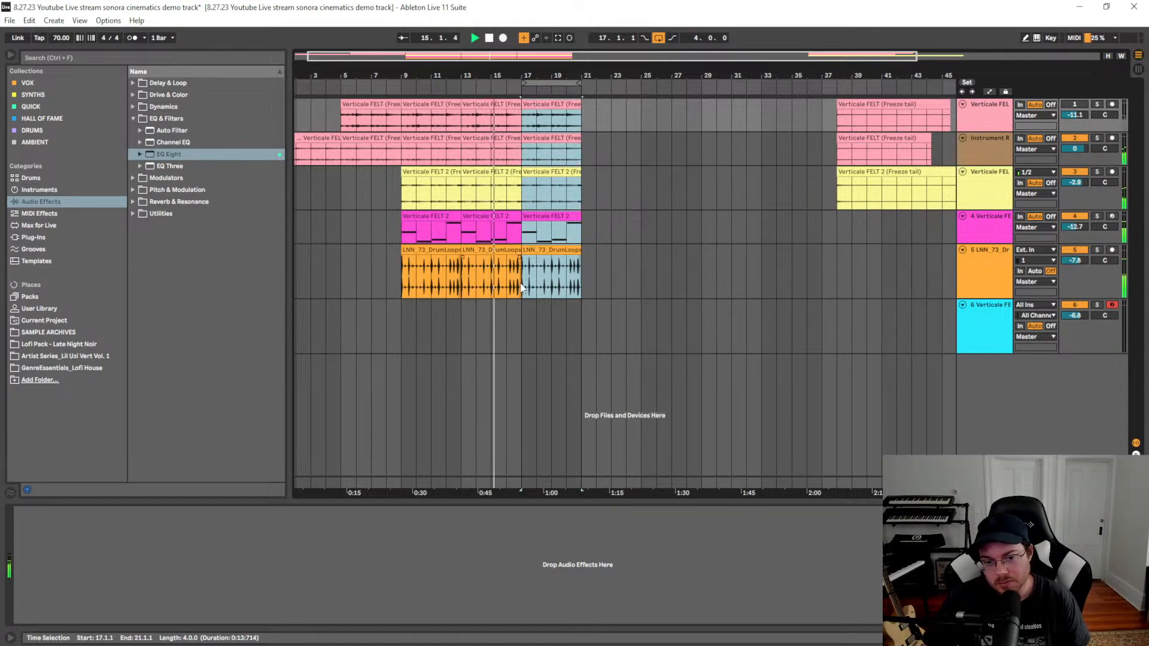
left_click(502, 38)
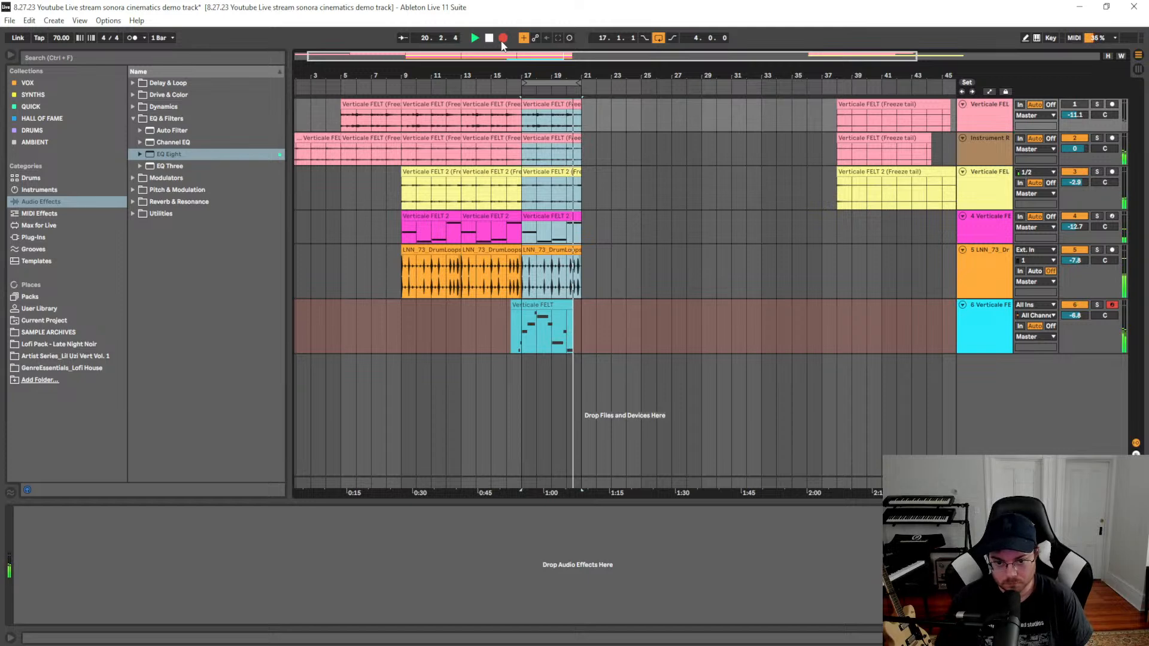
key("space")
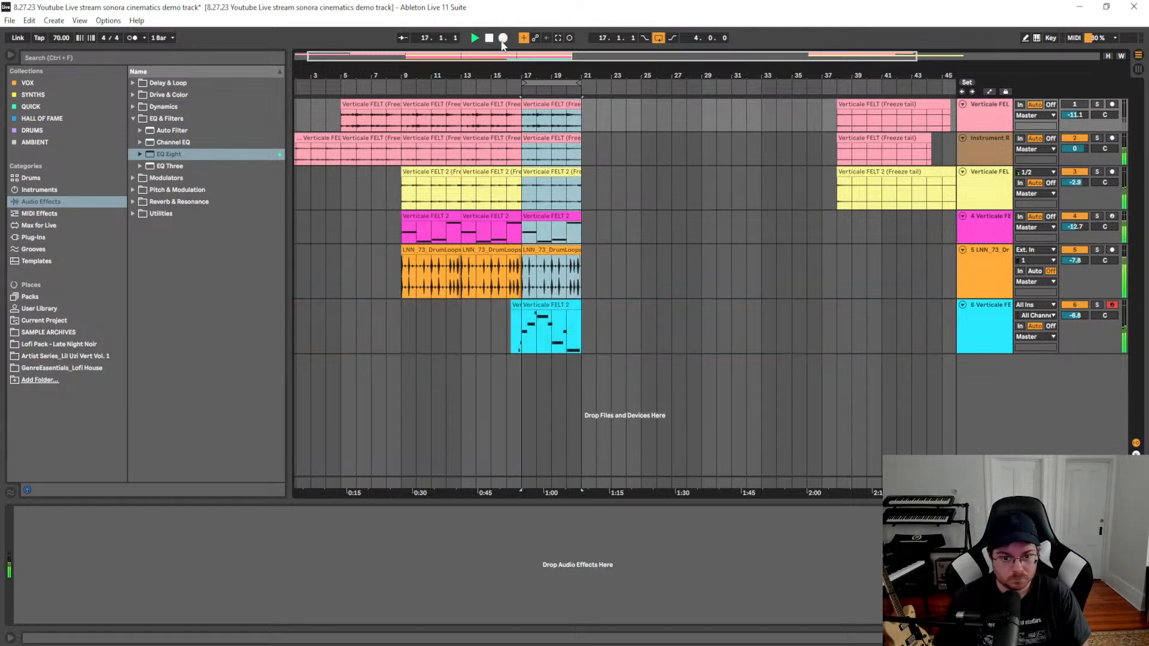
Remove the empty start of the recorded melody on track 6, keeping the pickup notes from 16.4.1
left_click(583, 344)
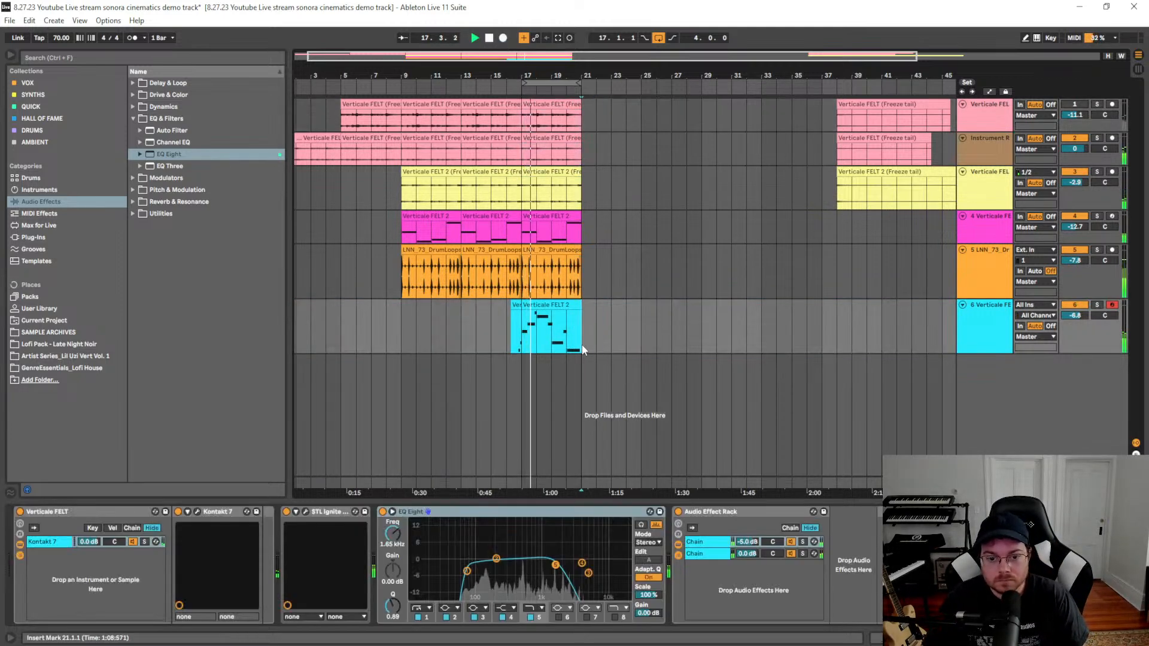
scroll(539, 353, "up", 5)
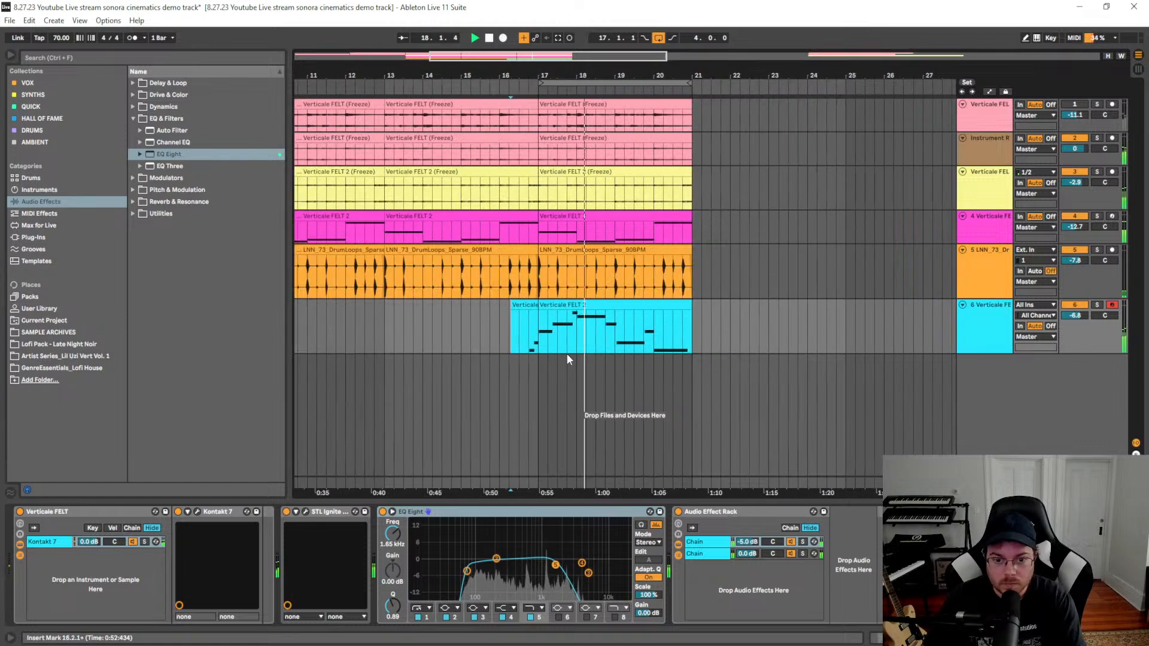
left_click_drag(708, 340, 658, 340)
left_click_drag(491, 343, 748, 335)
key("Delete")
left_click(476, 346)
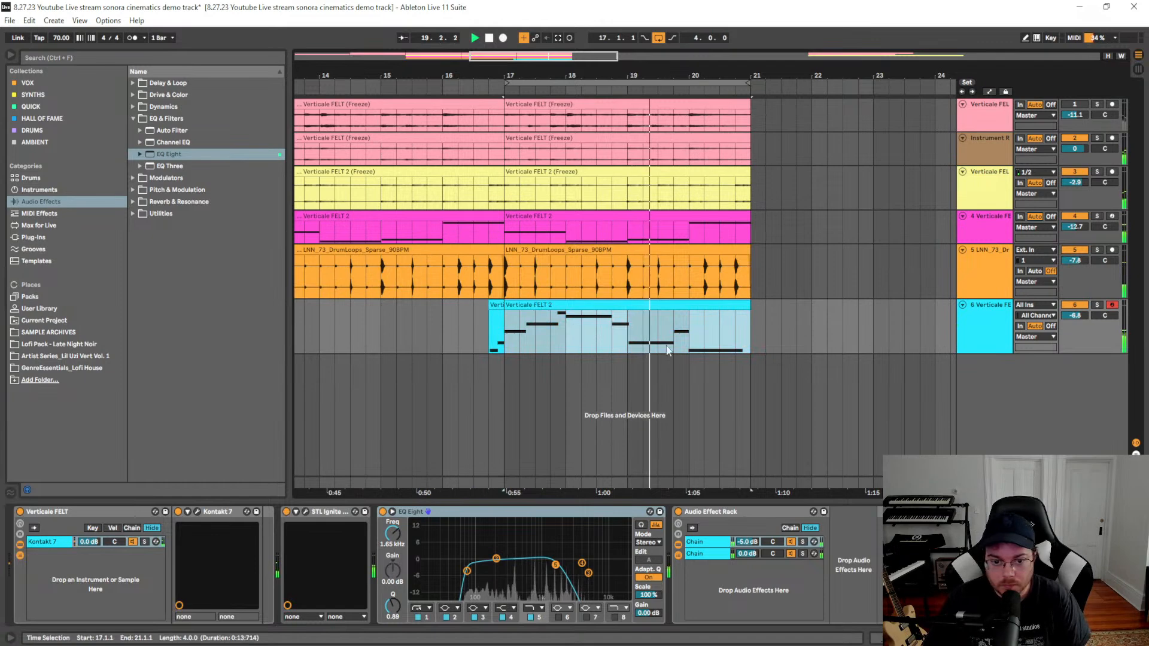
Duplicate the track 6 melody from 16.4.1 to 21.1.1, including its pickup, with the copy starting at 20.4.1
left_click(490, 343)
left_click_drag(506, 341, 754, 340)
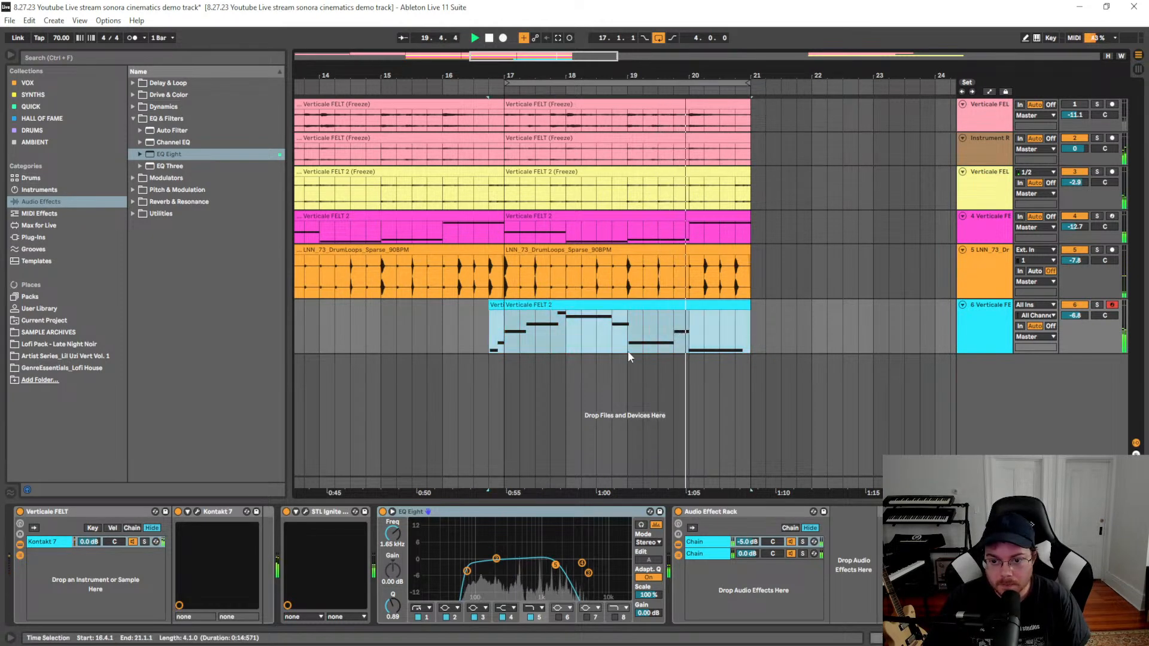
key("ctrl+d")
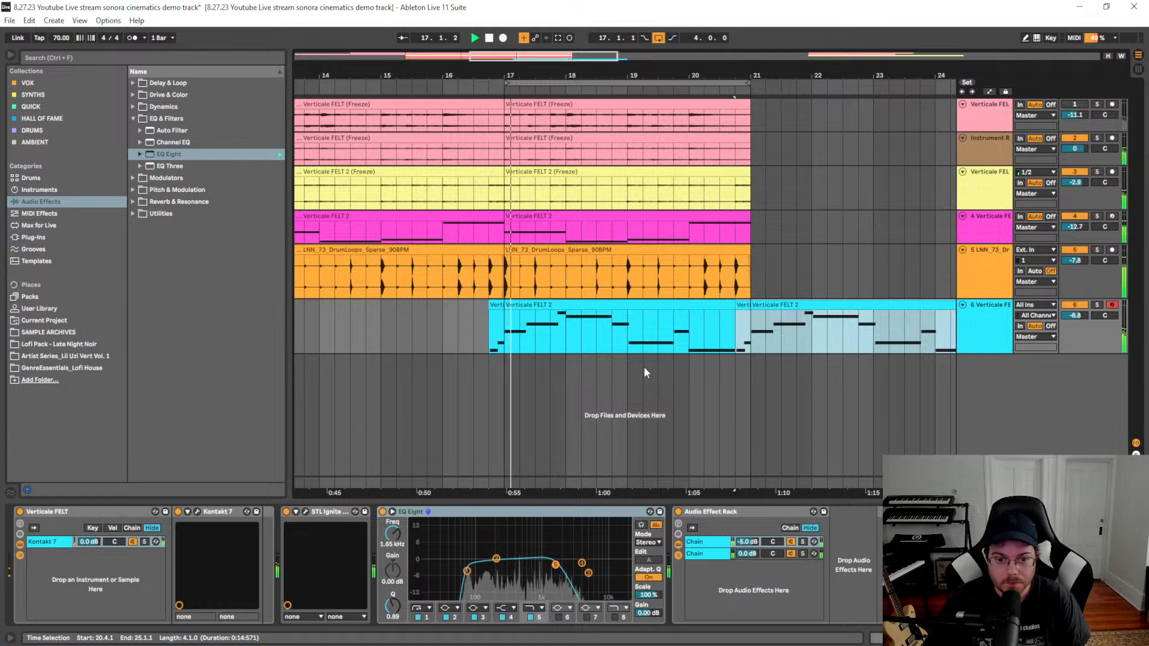
Consolidate the pickup and main part of the first melody on track 6 into one clip
left_click(517, 307)
left_click(497, 306)
left_click(593, 350)
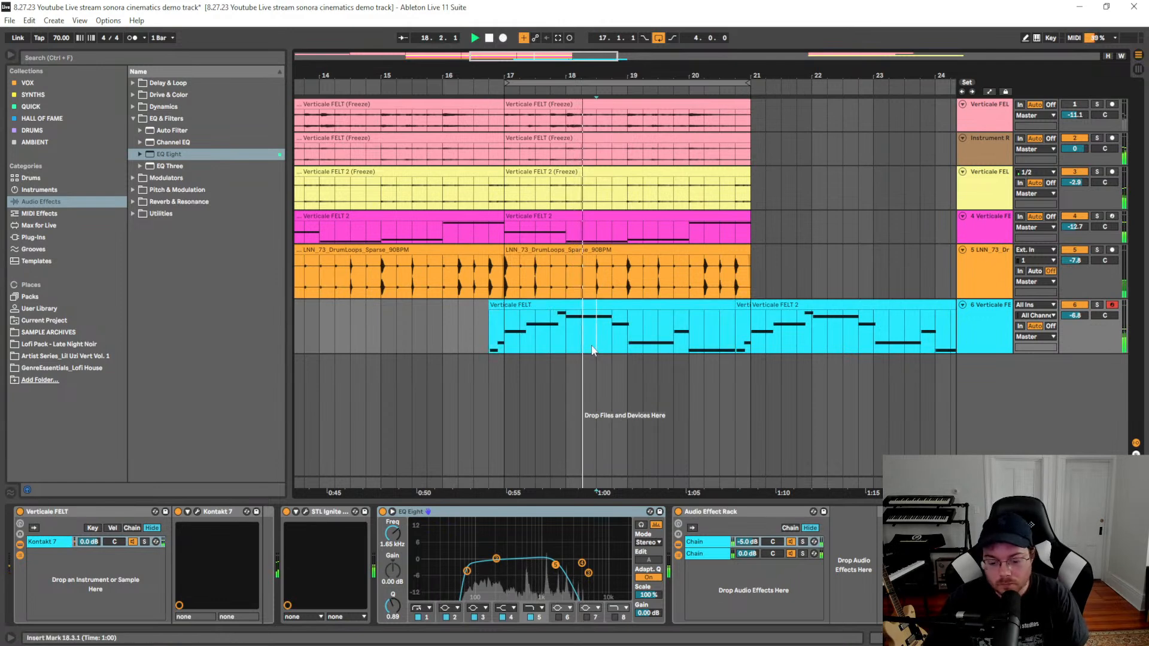
key("minus")
key("minus")
key("minus")
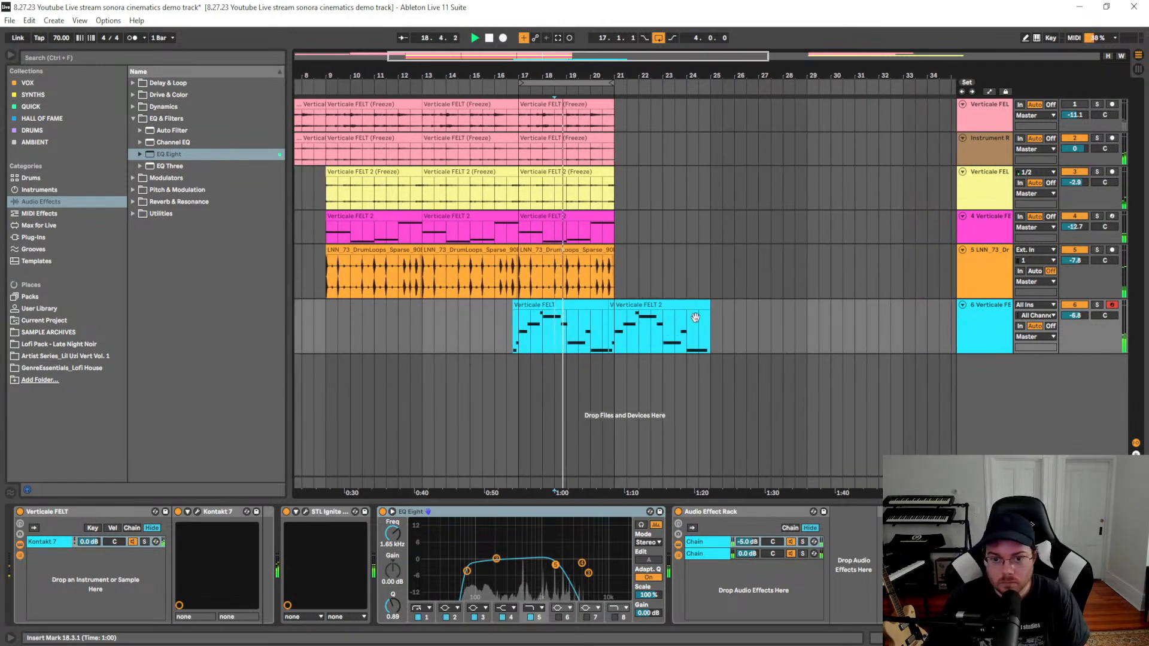
scroll(629, 273, "right", 3)
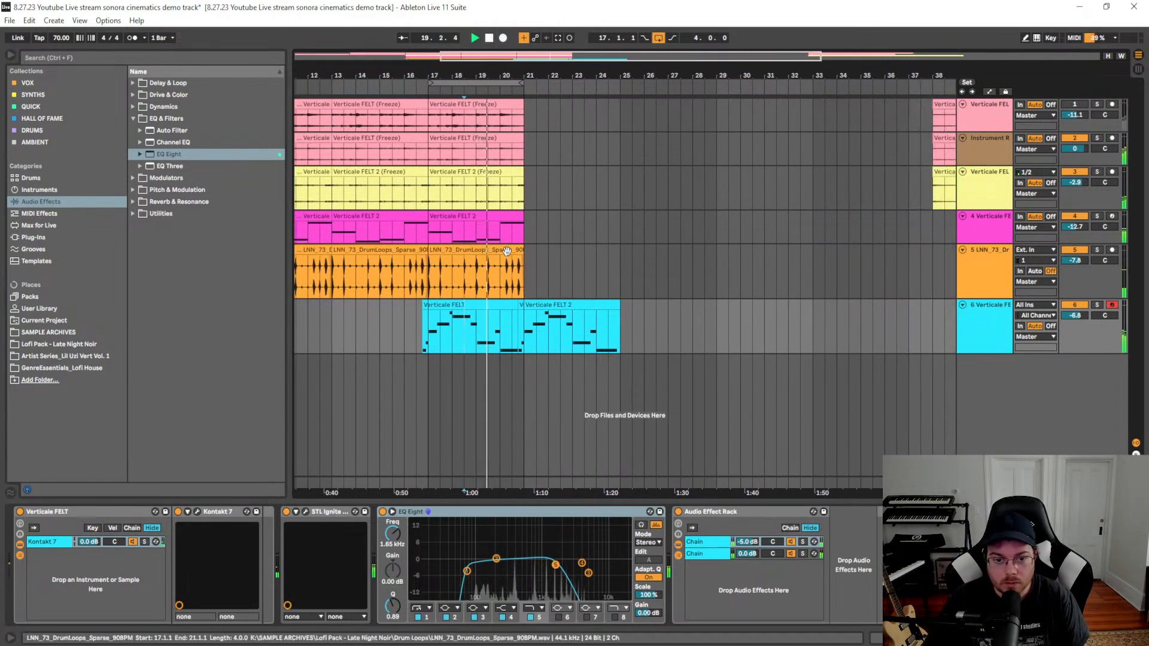
Duplicate the clips on tracks 1 to 4 between 17.1.1 and 21.1.1 so the copies start at 21.1.1
left_click(505, 216)
left_click(478, 117, "shift")
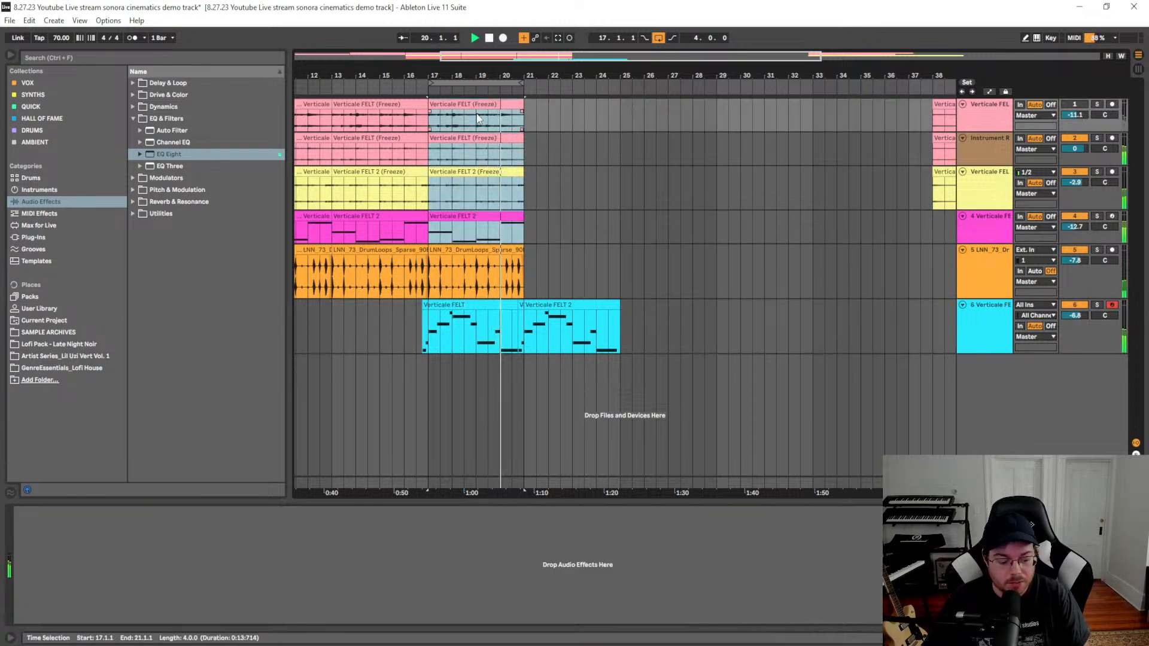
key("ctrl+d")
left_click(596, 263)
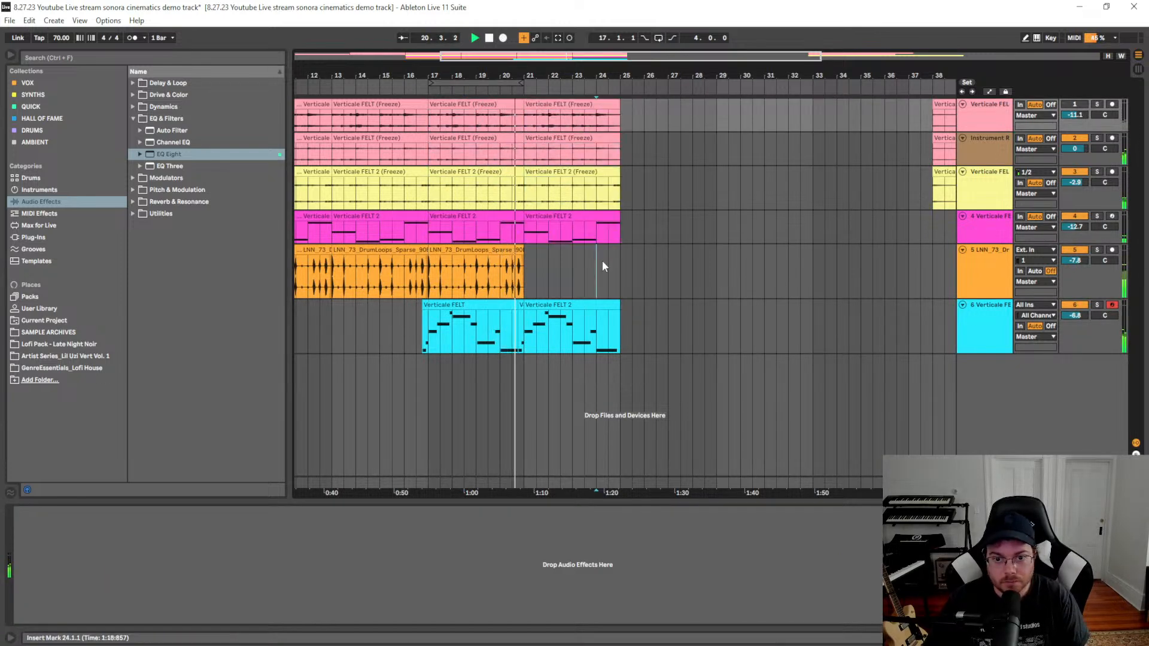
Delete the second melody copy on track 6 from 22.1.1 onward and inspect its remaining notes in the note editor
scroll(623, 296, "right", 3)
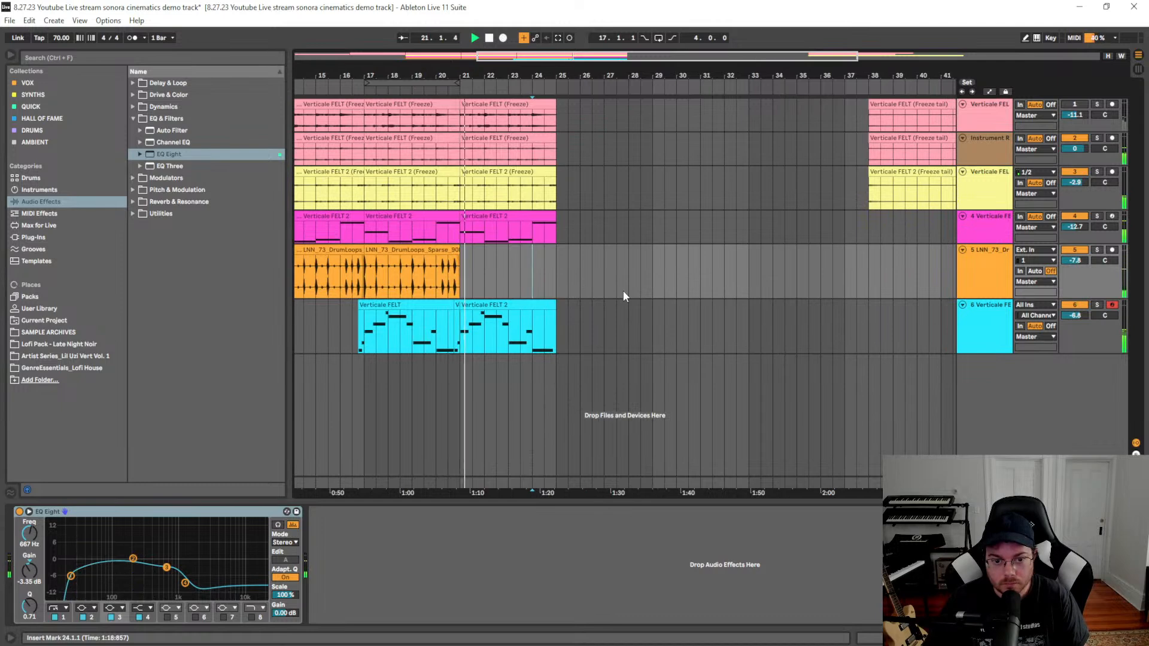
left_click_drag(483, 330, 580, 339)
key("Delete")
double_click(477, 305)
left_click(709, 335)
double_click(1053, 322)
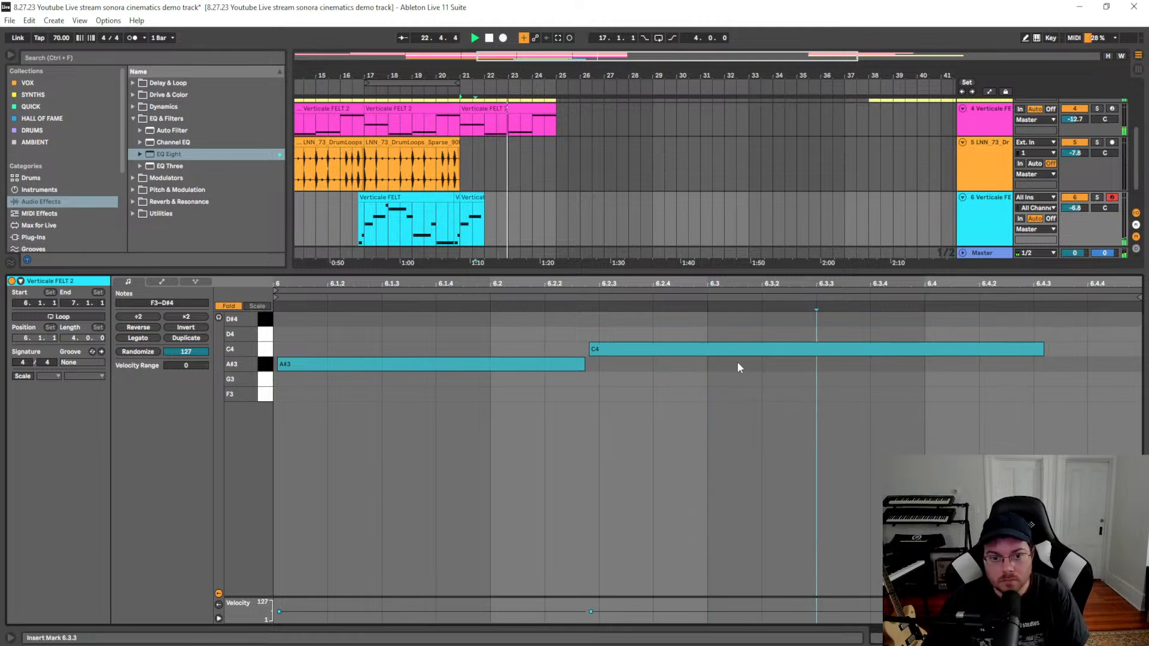
key("shift+Tab")
left_click(513, 248)
left_click(408, 305)
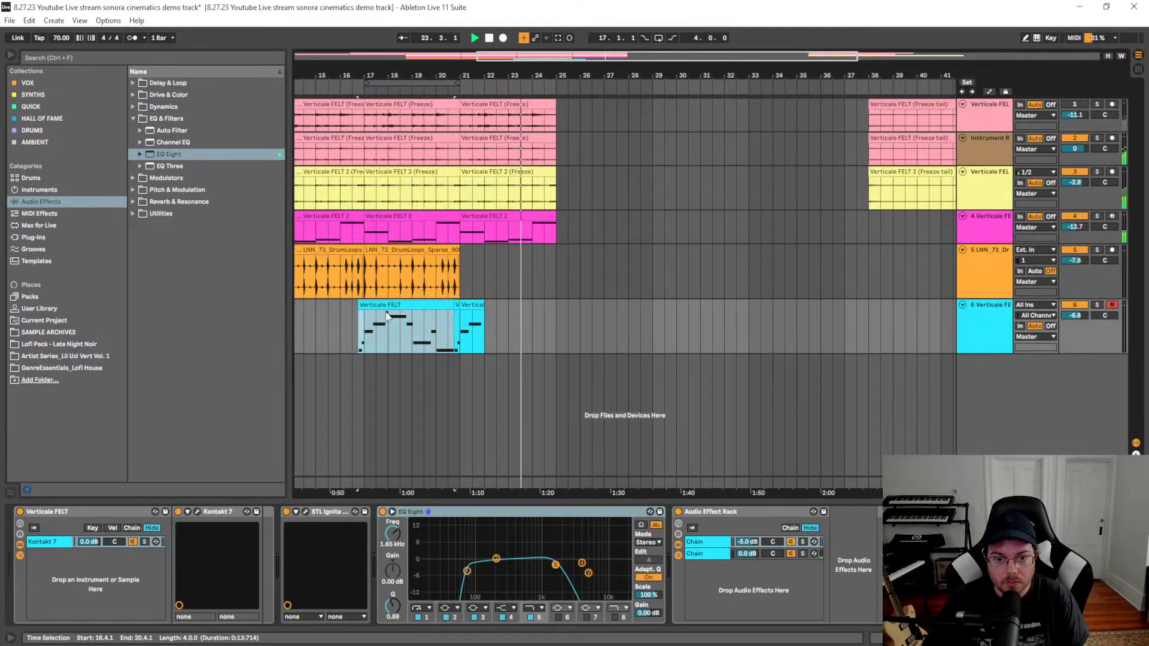
left_click(497, 314, "shift")
left_click_drag(520, 316, 664, 316)
left_click(652, 319)
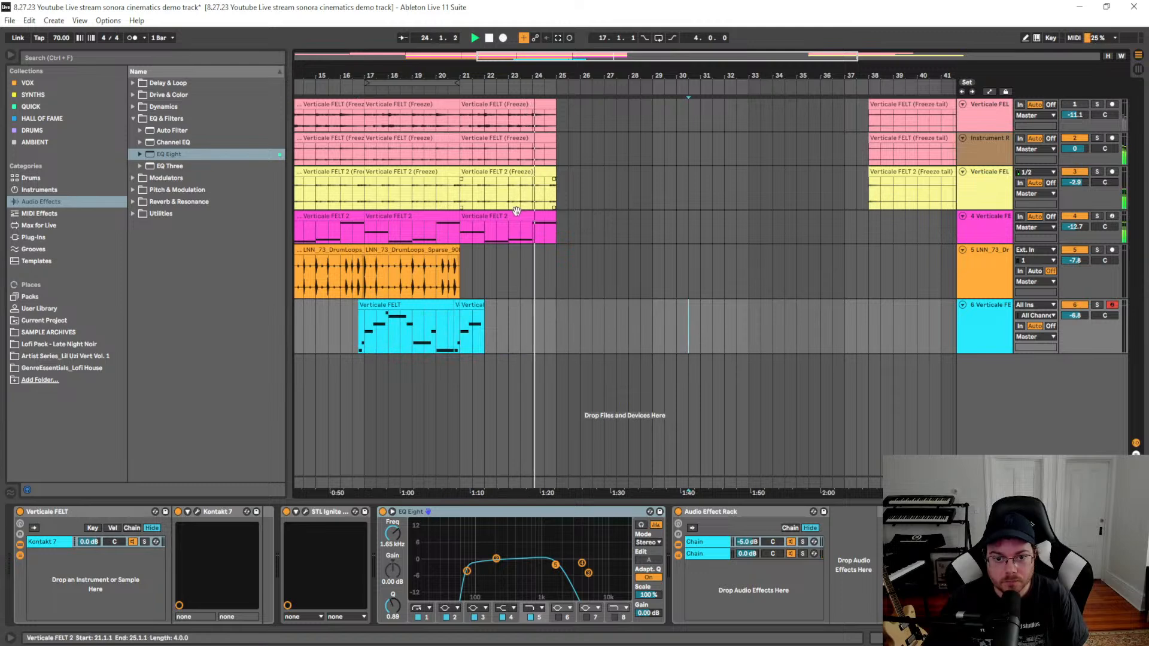
Duplicate the clips on tracks 1 to 4 between 21.1.1 and 25.1.1 so the copies start at 25.1.1
left_click(513, 216)
left_click(506, 105, "shift")
key("ctrl+d")
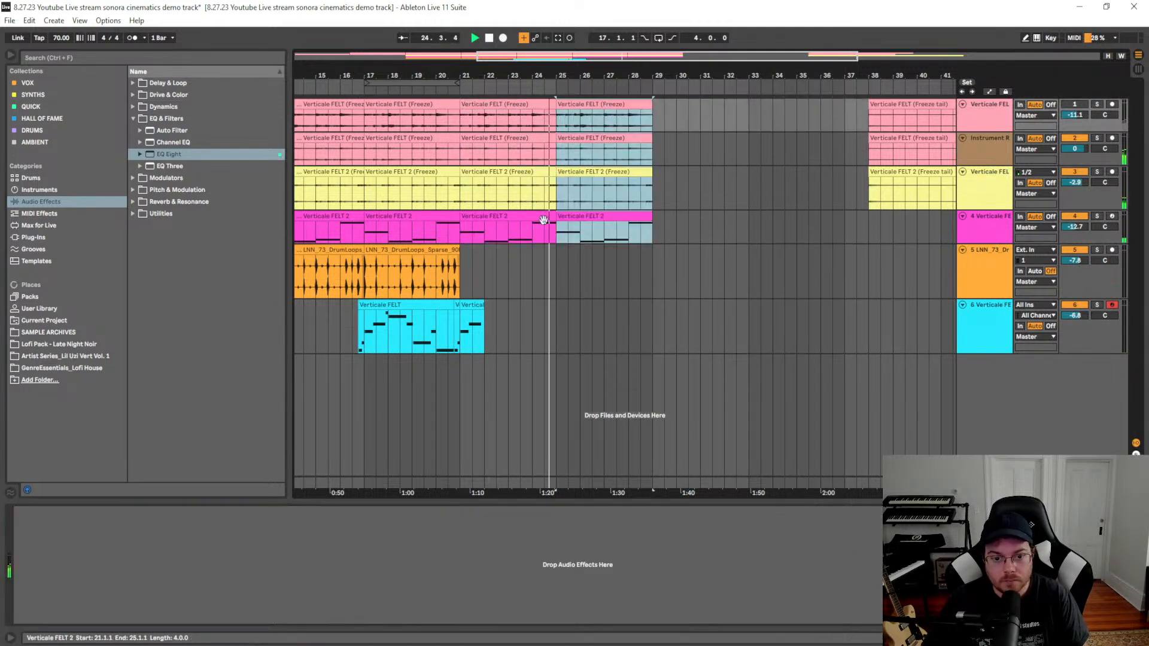
Copy the first track 6 melody to 28.4.1 and the last four-bar drum loop on track 5 to 29.1.1
left_click(542, 216)
left_click_drag(372, 310, 664, 311)
left_click_drag(403, 251, 678, 253)
Delete the track 4 clip at 25.1.1 and duplicate the tracks 1 to 3 clips from 25.1.1 to 29.1.1
left_click(620, 221)
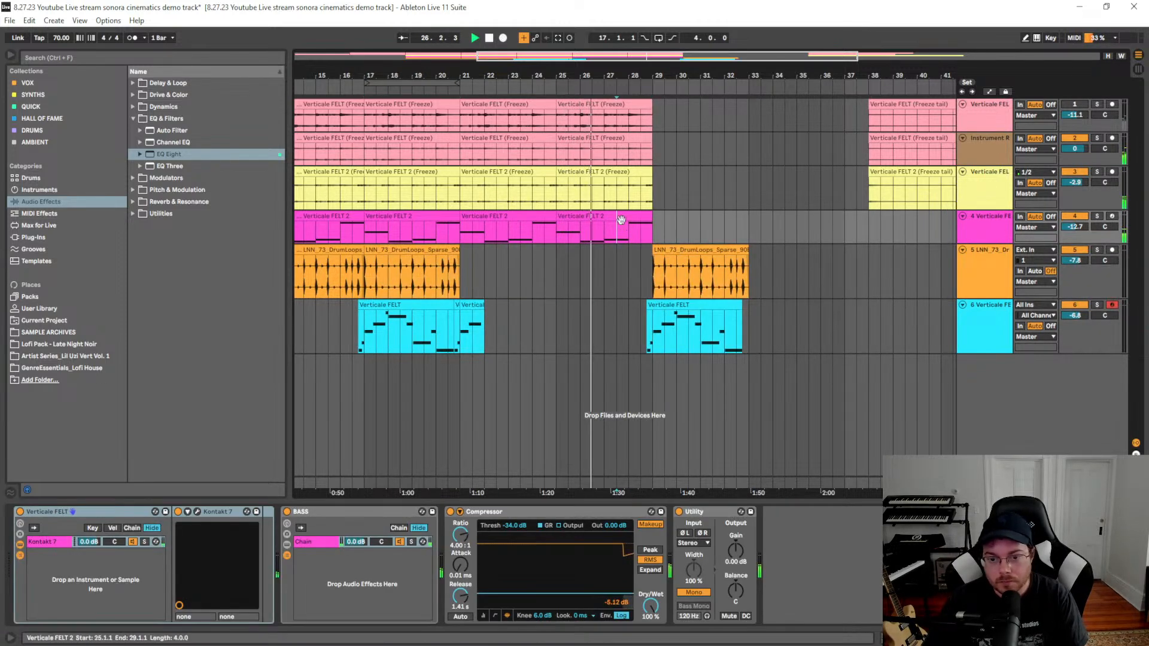
key("Delete")
left_click(620, 173)
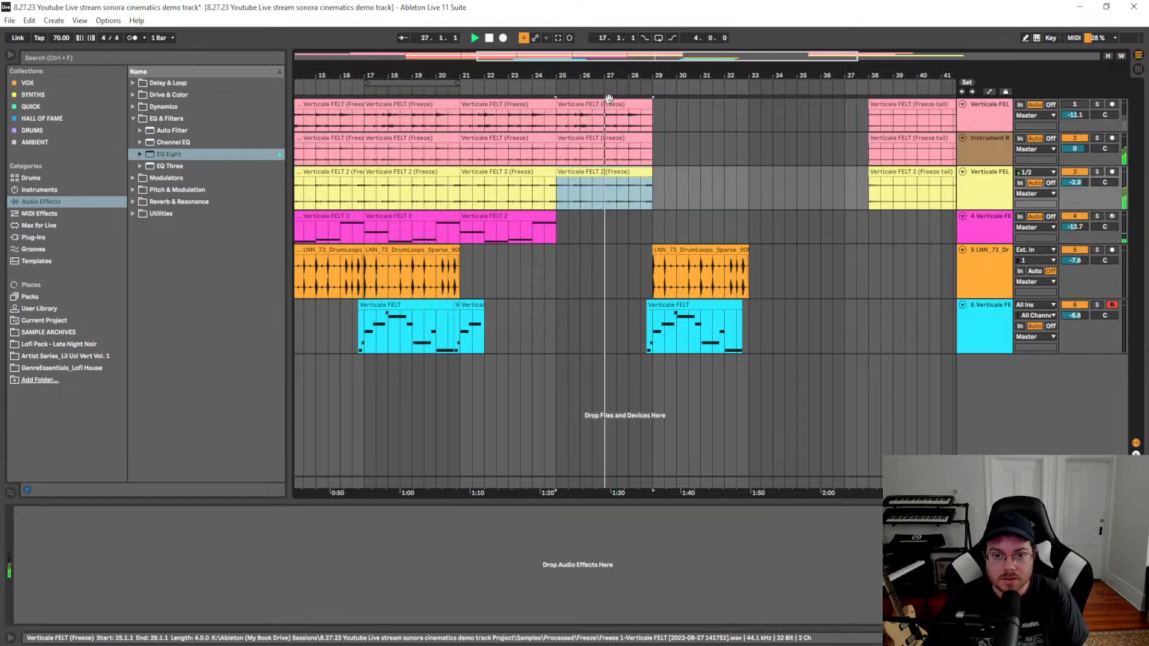
left_click(609, 106, "shift")
key("ctrl+d")
left_click(809, 273)
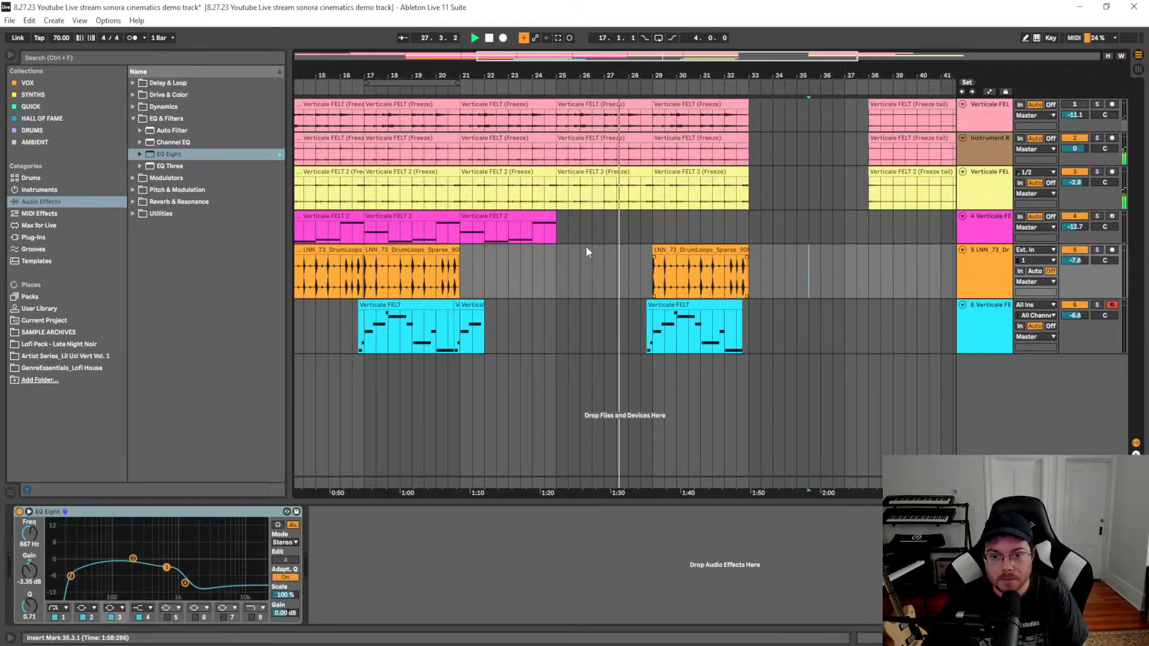
Copy the track 4 bass clip at 21.1.1 to 29.1.1, leaving a four-bar gap between them
left_click(487, 219)
left_click_drag(488, 219, 684, 222)
left_click(787, 277)
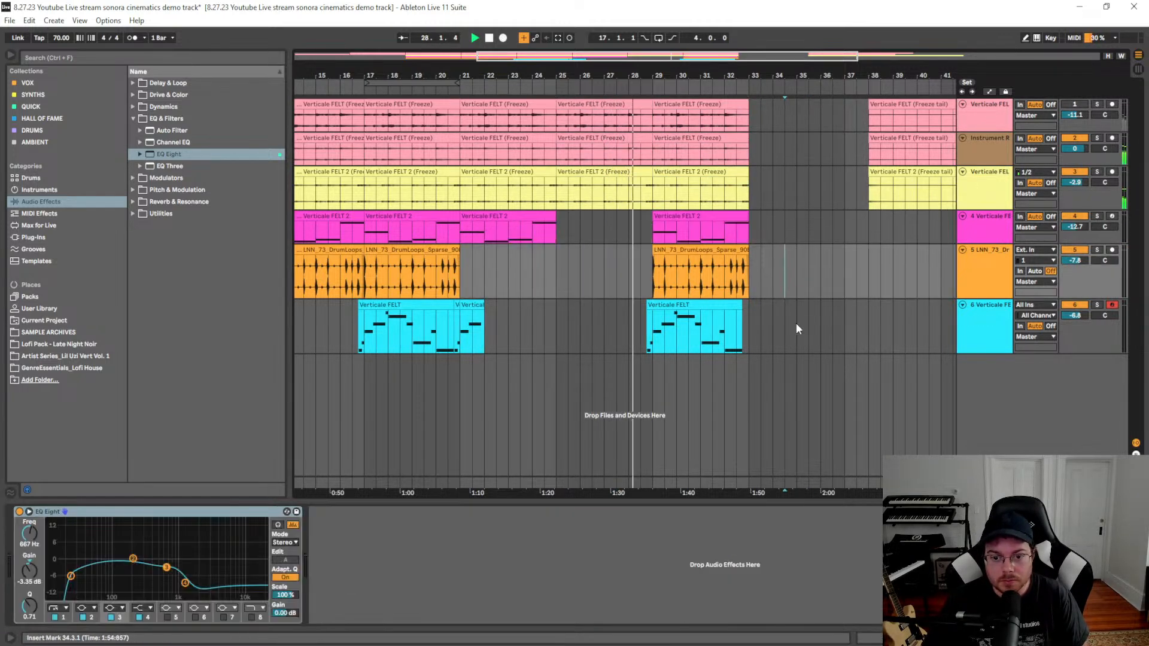
Copy the track 6 melody clip at 28.4.1 so the copy follows directly at 32.4.1
left_click_drag(824, 327, 690, 333)
left_click(538, 306)
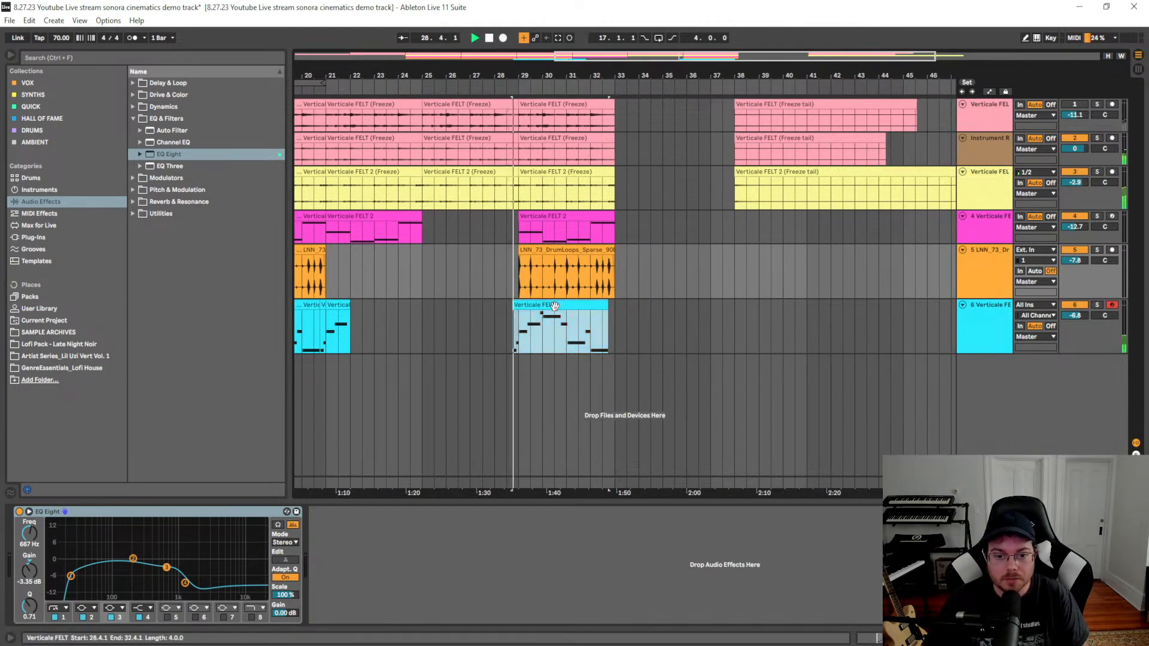
left_click_drag(538, 307, 637, 310)
left_click(733, 341)
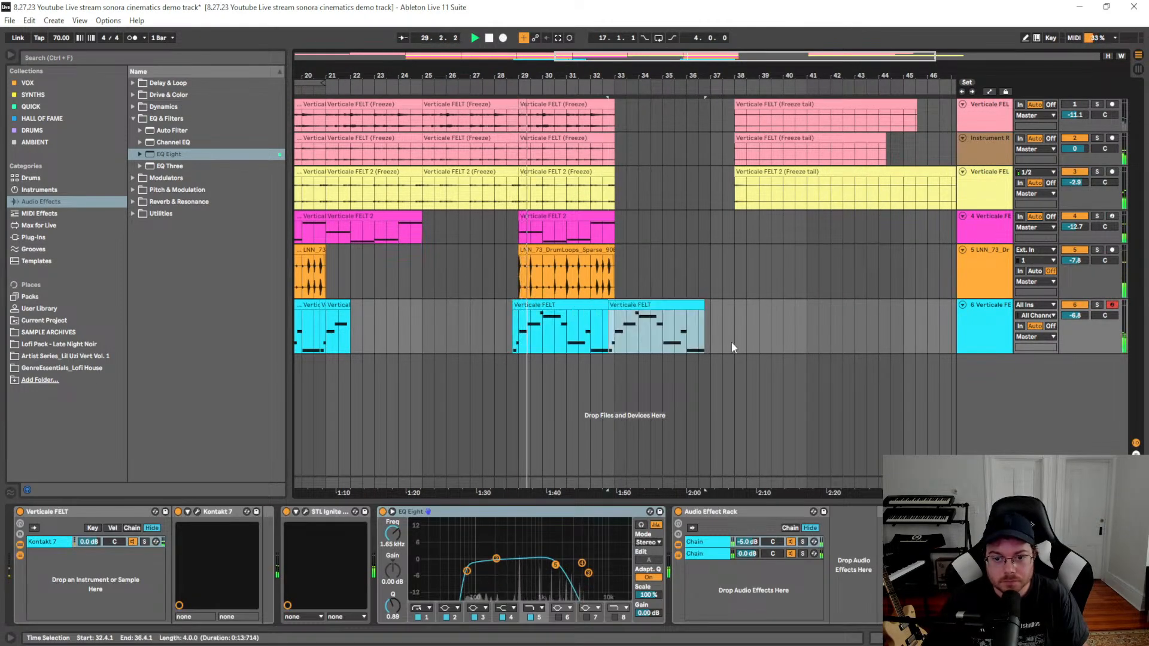
Duplicate the four-bar clips on tracks 1 to 5 from 29.1.1 to 33.1.1
left_click(592, 250)
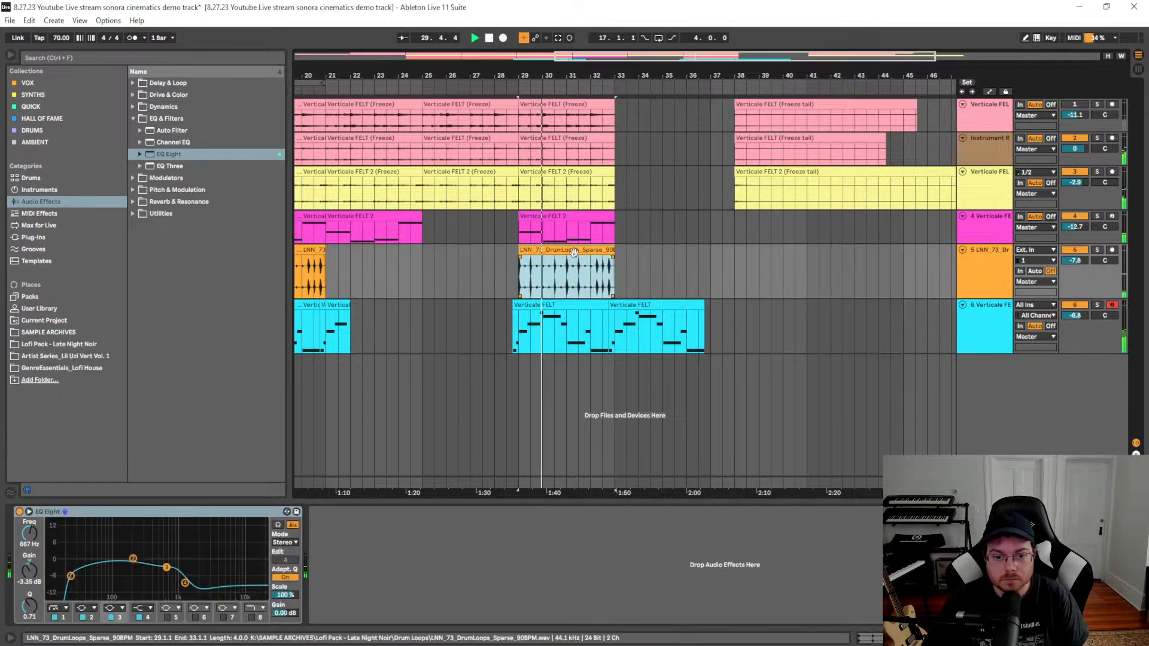
key("ctrl+d")
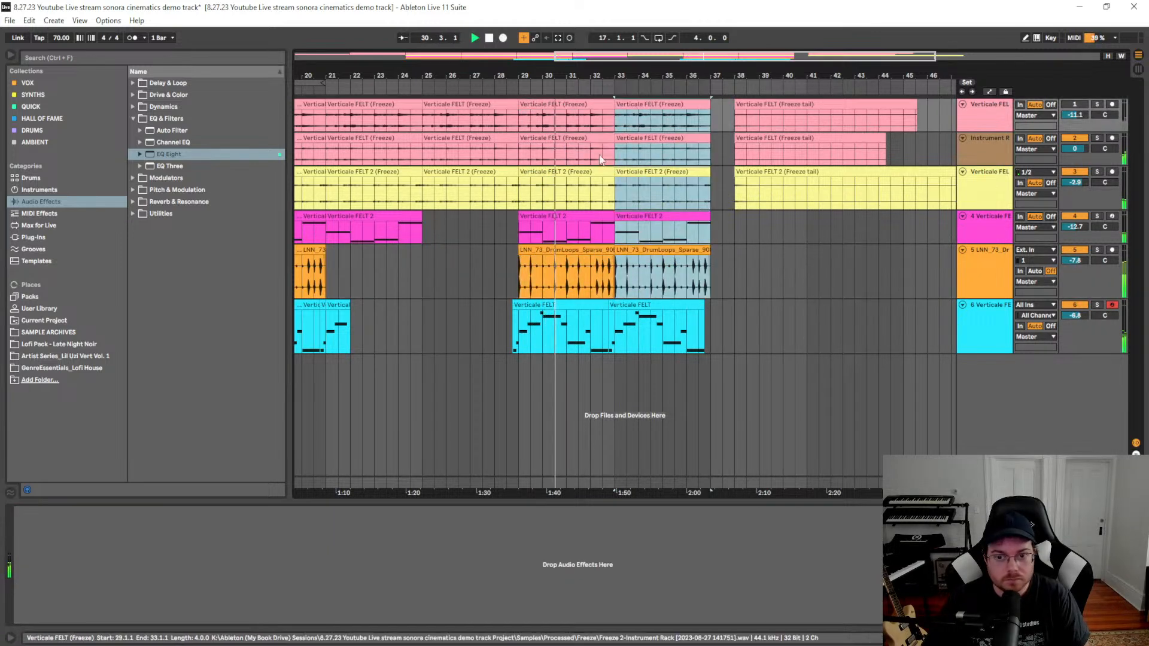
left_click(721, 229)
scroll(748, 209, "right", 4)
Move the three freeze tail clips on tracks 1 to 3 to 41.1.1
left_click(669, 105)
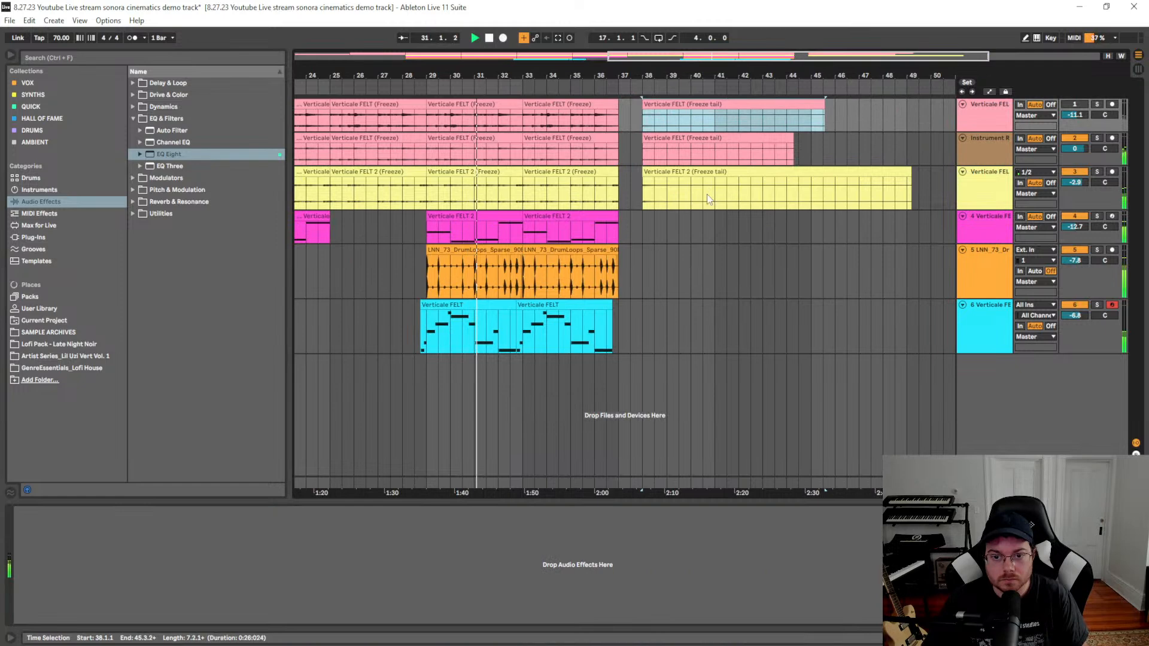
scroll(706, 194, "right", 5)
left_click(584, 170, "shift")
left_click_drag(584, 170, 619, 180)
left_click(537, 242)
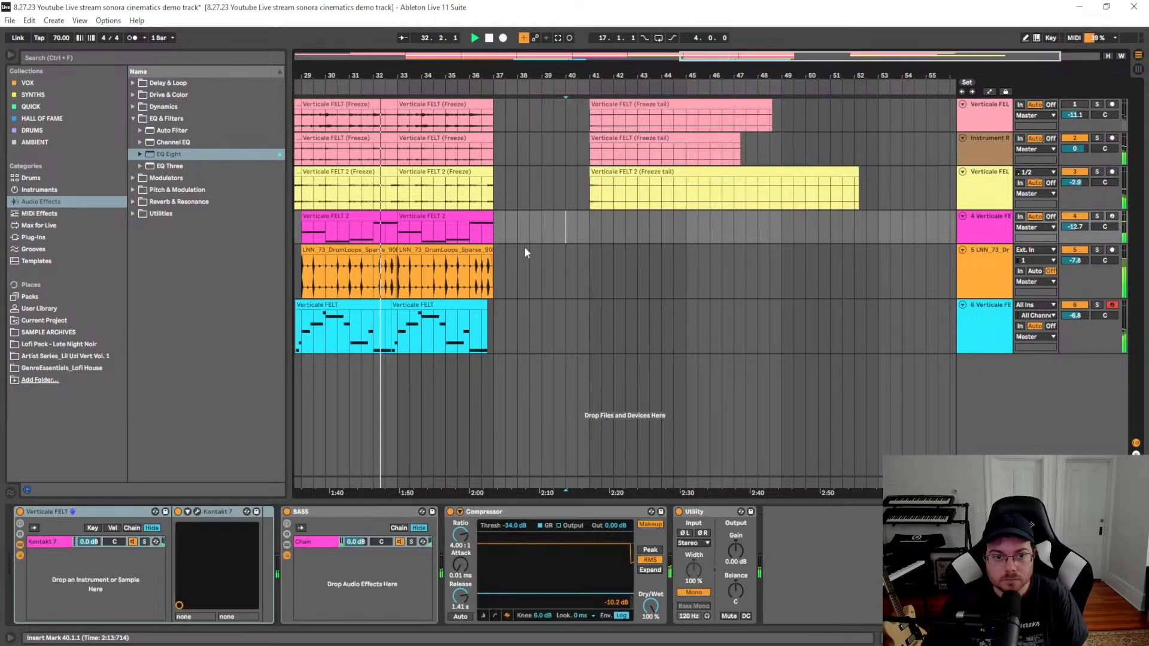
Duplicate the two bars from 35.1.1 to 37.1.1 on tracks 1 to 3, with the copies starting at 37.1.1
scroll(570, 264, "left", 1)
left_click(486, 123)
left_click_drag(486, 123, 528, 203)
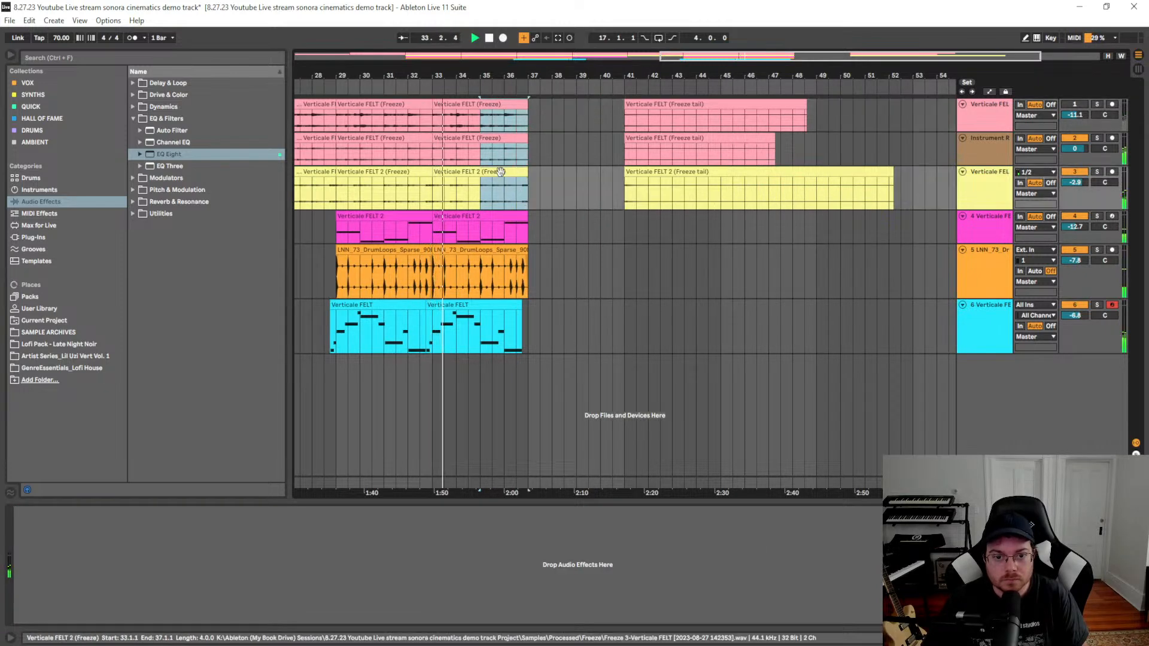
key("ctrl+d")
left_click(611, 217)
Move the freeze tail clips on tracks 1 to 3 back to 39.1.1, directly after the duplicated two bars
left_click(657, 106)
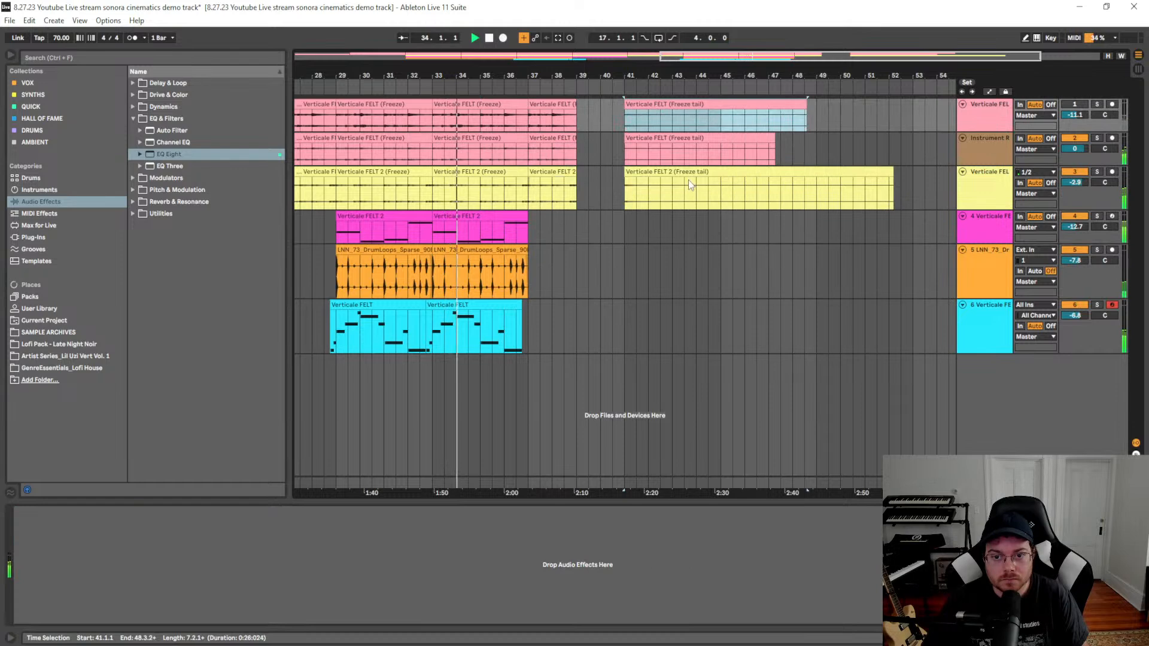
left_click(679, 173, "shift")
left_click_drag(677, 173, 628, 180)
left_click(600, 250)
left_click_drag(601, 251, 577, 258)
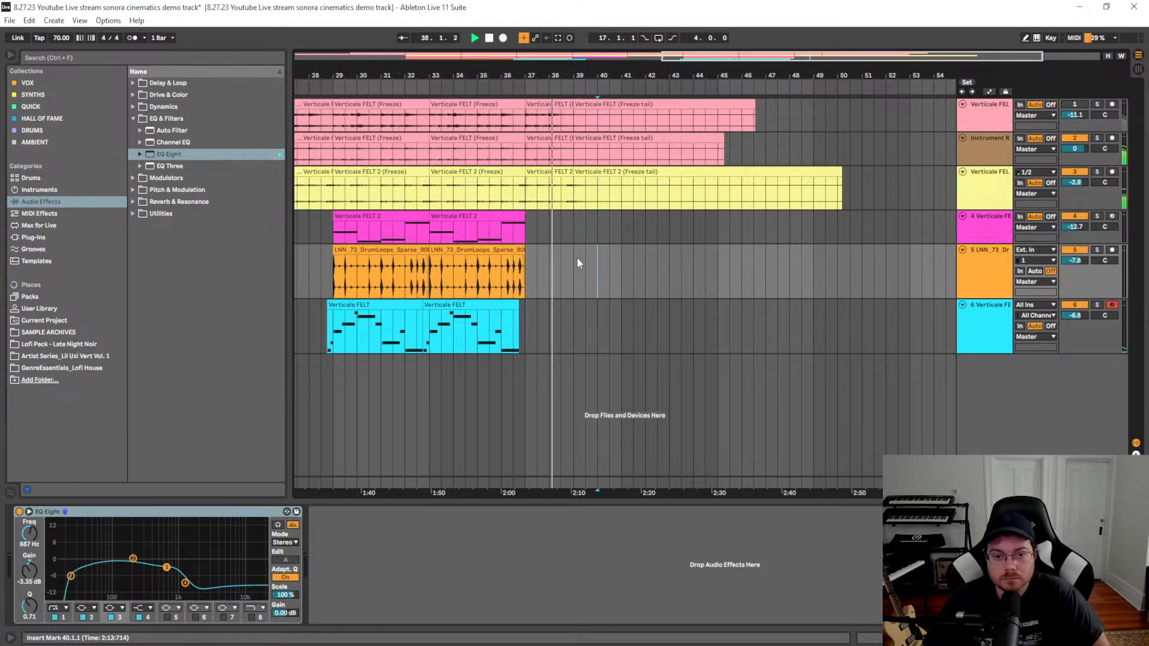
Delete the section from 27.1.1 to 29.1.1 on tracks 1 to 3
scroll(576, 267, "left", 5)
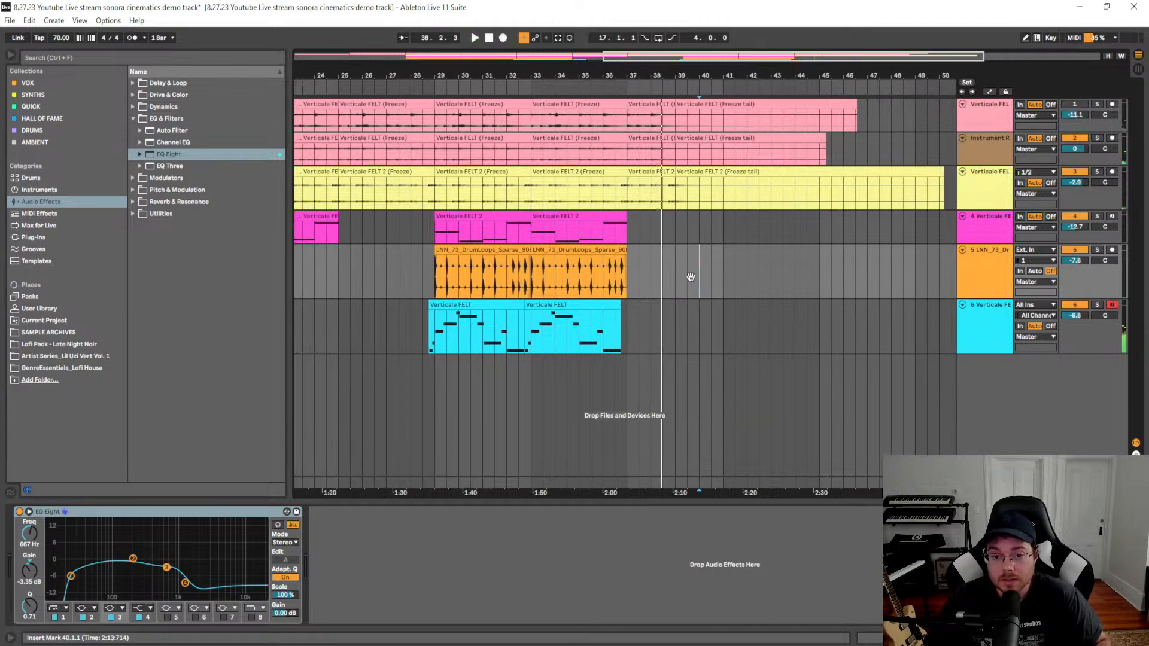
scroll(486, 256, "left", 5)
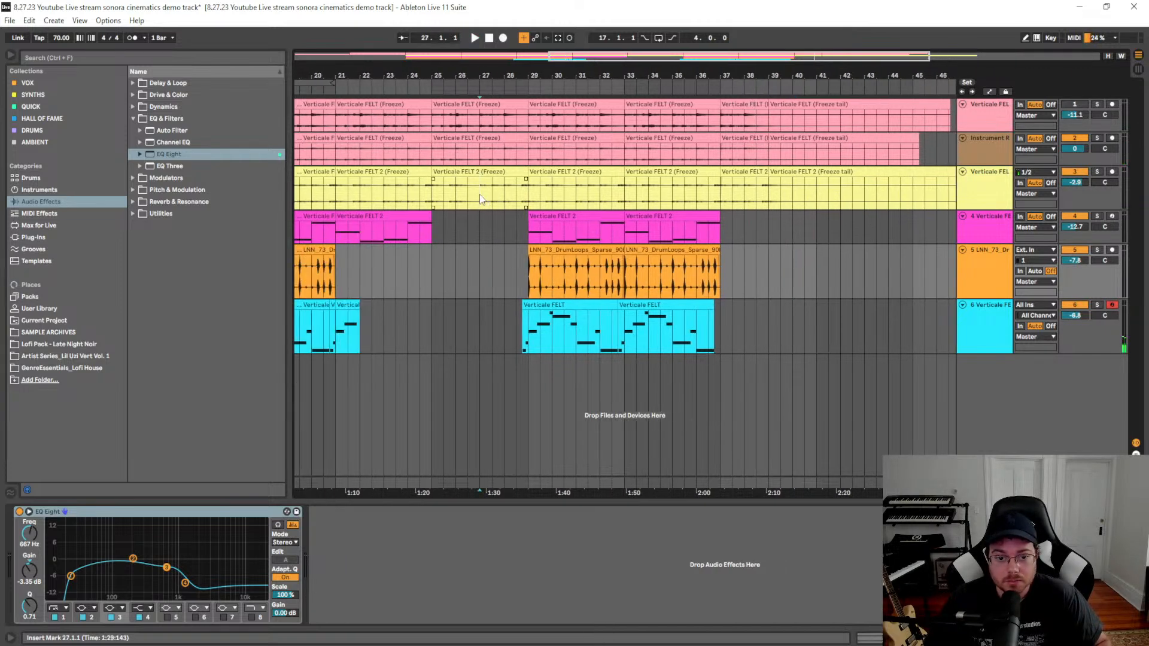
left_click_drag(481, 199, 531, 145)
key("Delete")
left_click(493, 249)
Copy the two-bar clips at 37.1.1 on tracks 1 to 3 into the gap at 27.1.1 and play from 25.1.1
scroll(777, 264, "right", 4)
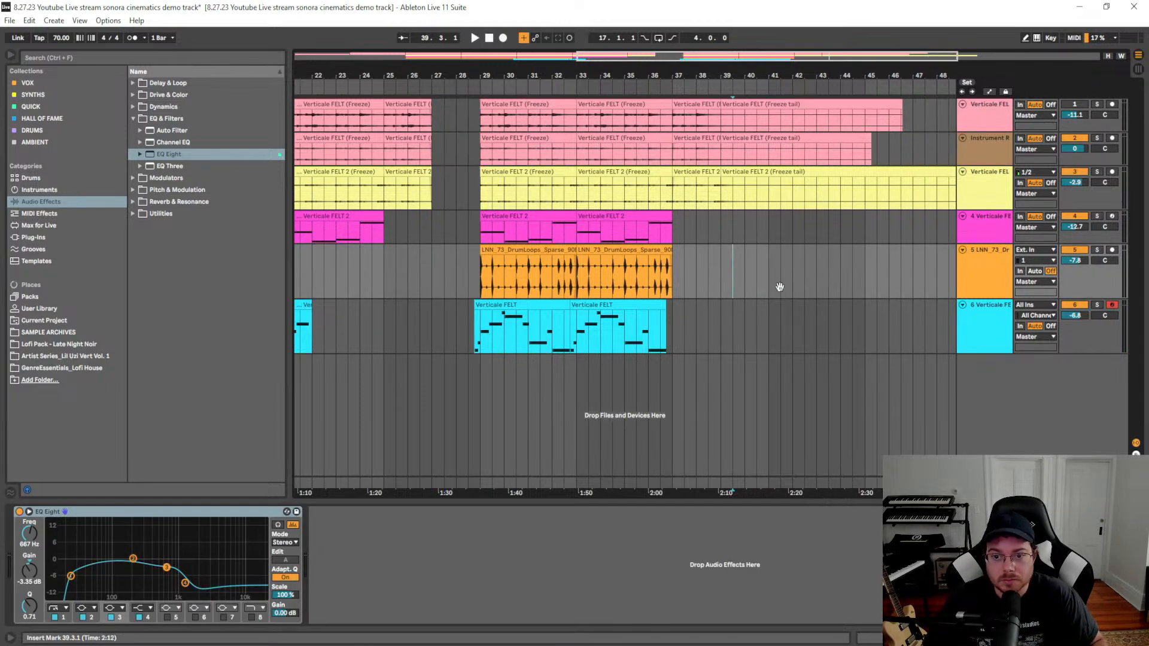
left_click(683, 106)
left_click(680, 172, "shift")
left_click_drag(679, 172, 437, 172)
left_click(358, 199)
key("space")
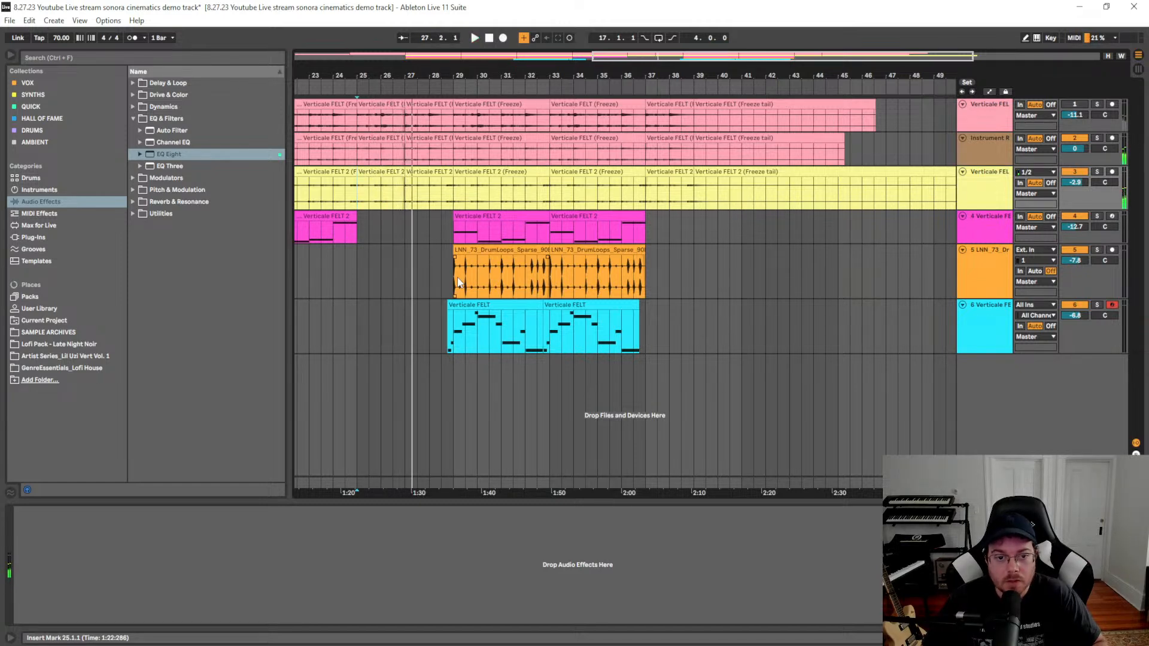
Delete the two-bar clips from 25.1.1 to 27.1.1 on tracks 1 to 3
left_click(390, 171)
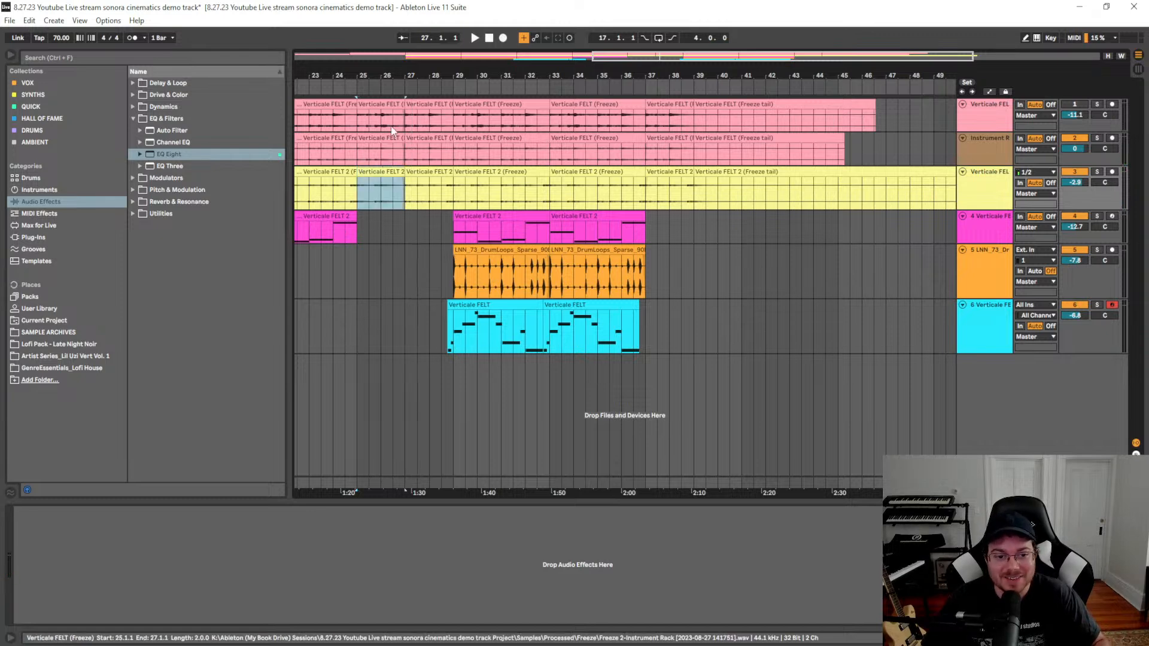
left_click(391, 104, "shift")
left_click(411, 216)
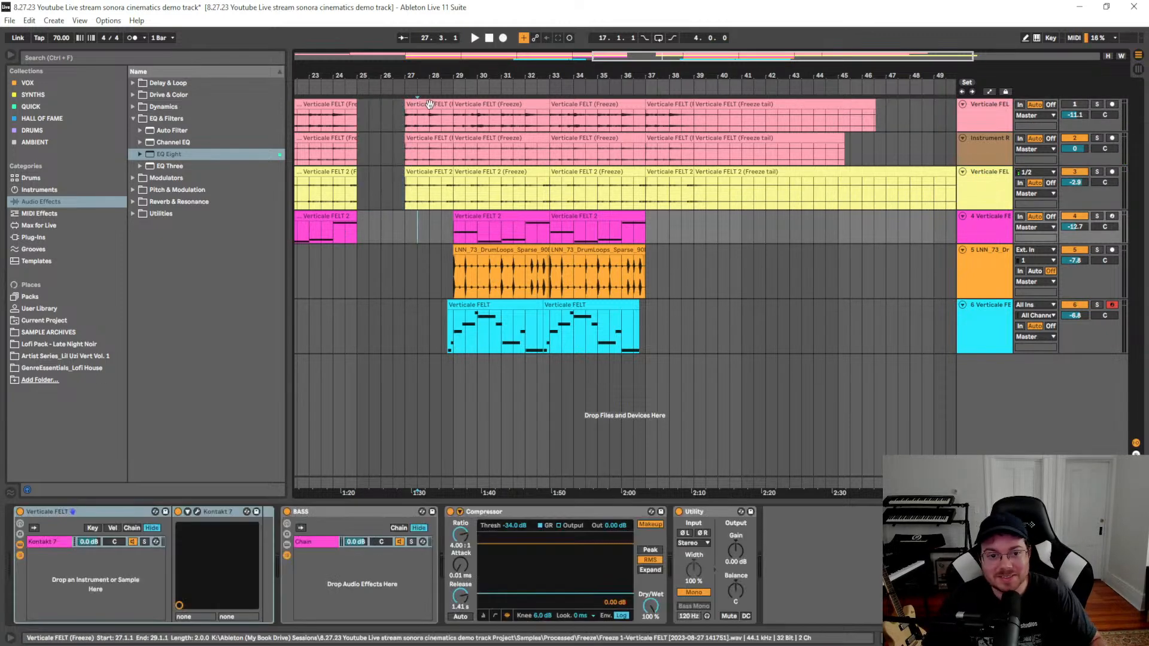
Move everything from 27.1.1 onward on all six tracks to 25.1.1 to close the gap, and play from there
left_click(900, 328, "shift")
key("minus")
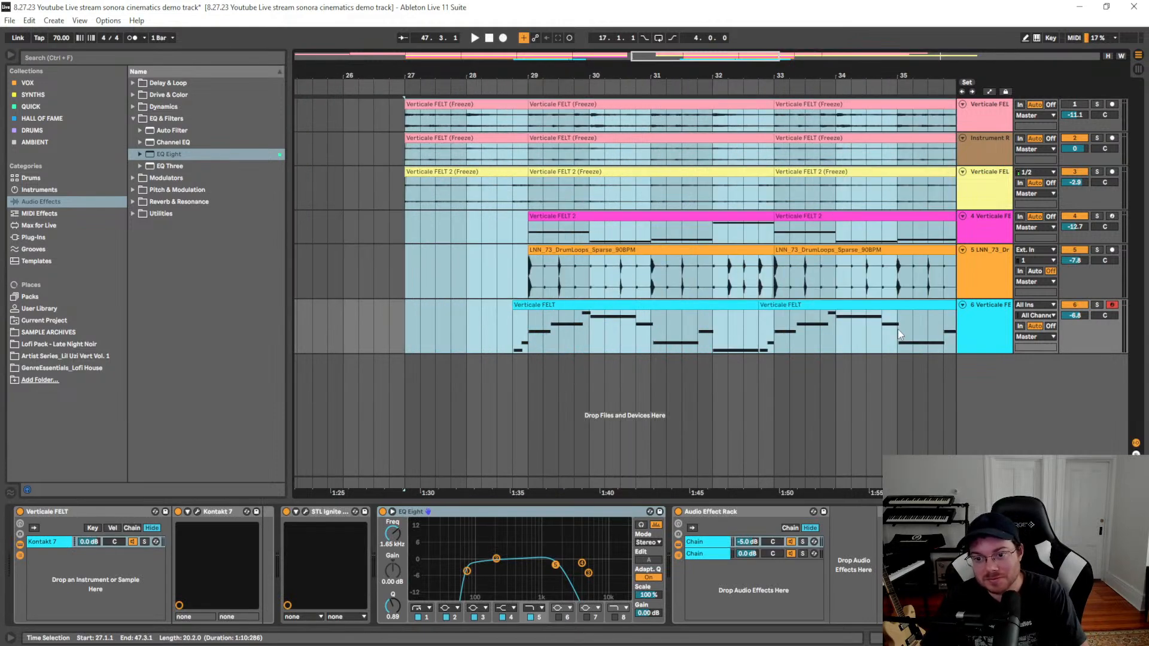
left_click_drag(508, 107, 483, 110)
left_click_drag(463, 276, 630, 314)
left_click(604, 292)
key("space")
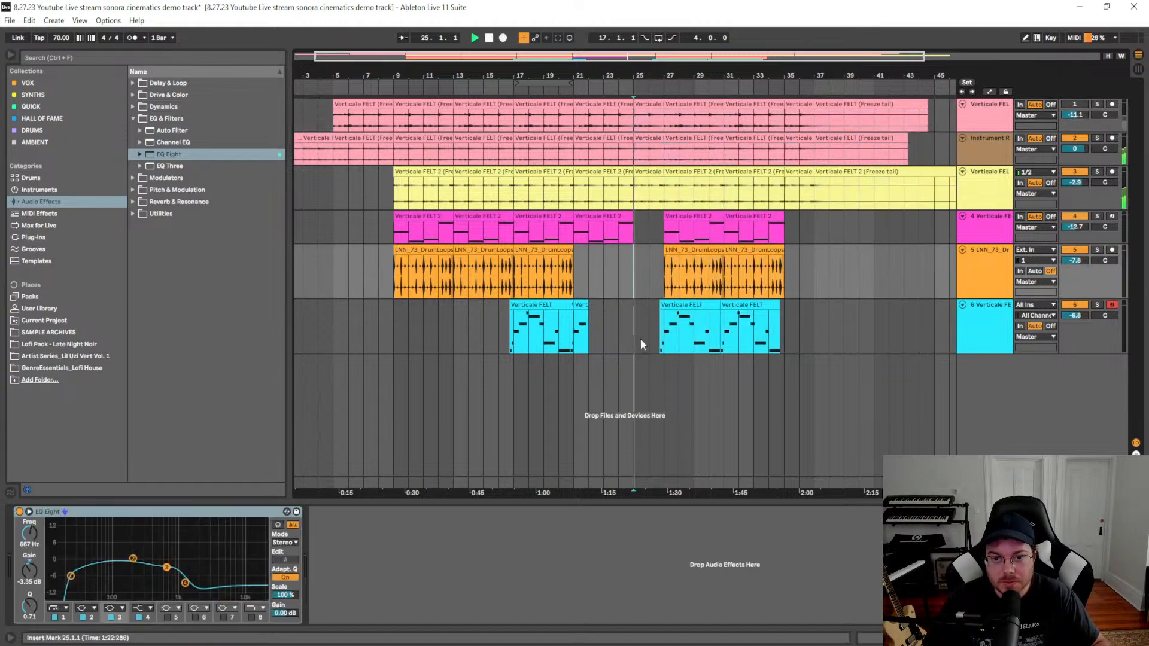
Rename track 6 as Buzzy LEAD
scroll(898, 331, "right", 5)
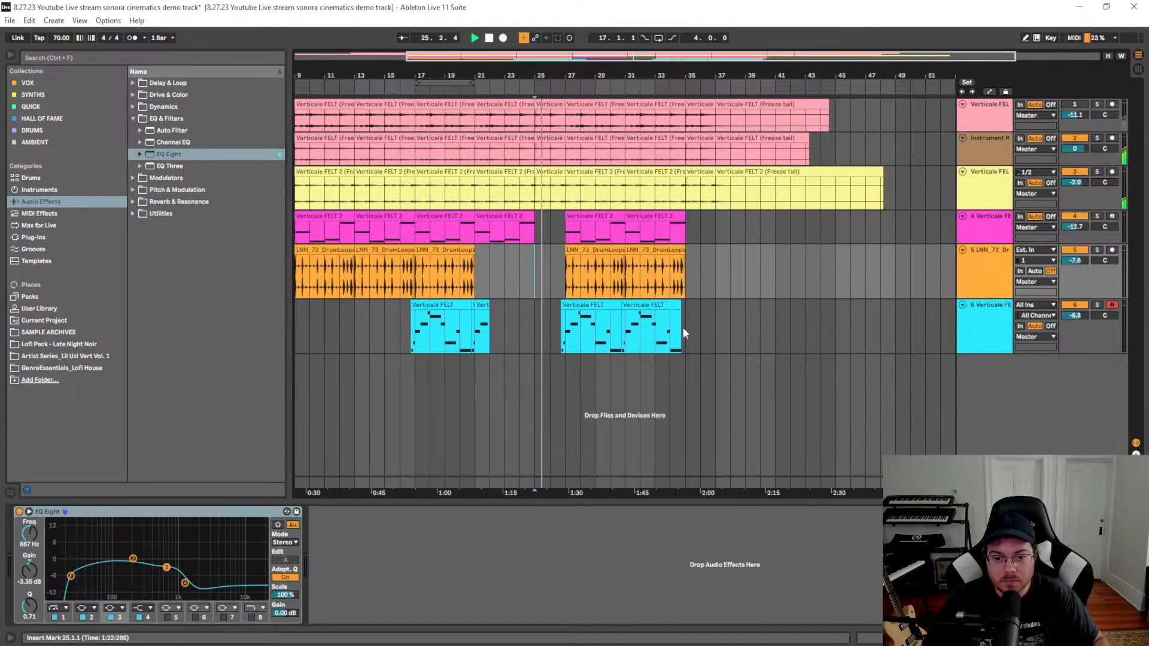
left_click(960, 333)
key("ctrl+r")
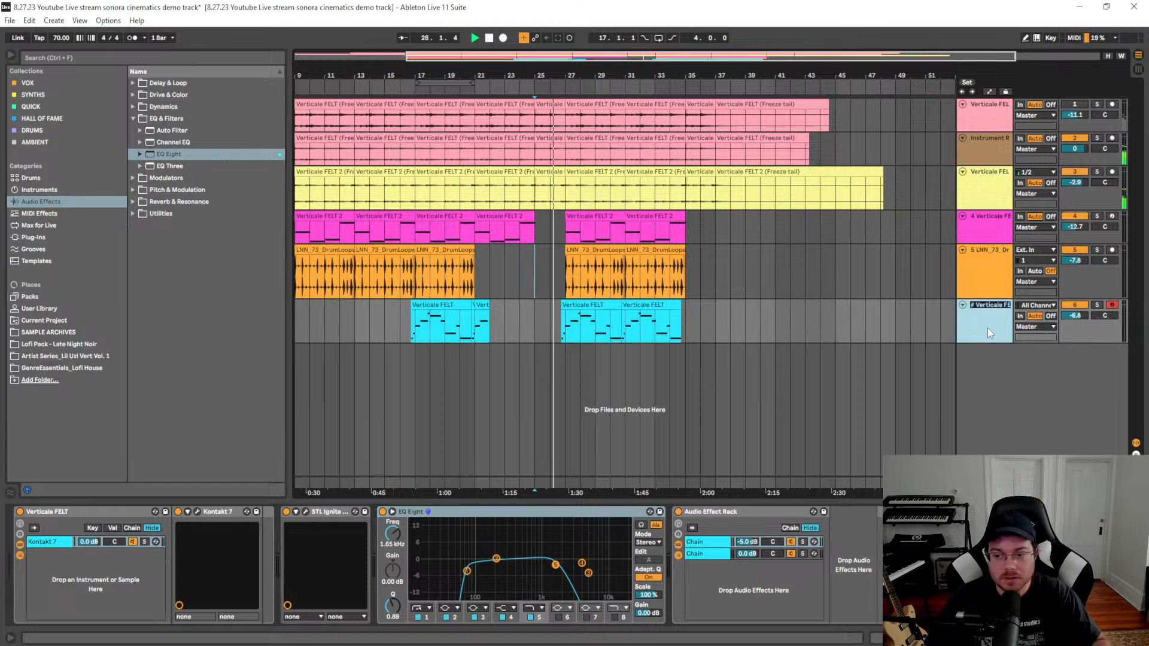
type("Buzzy LEAD")
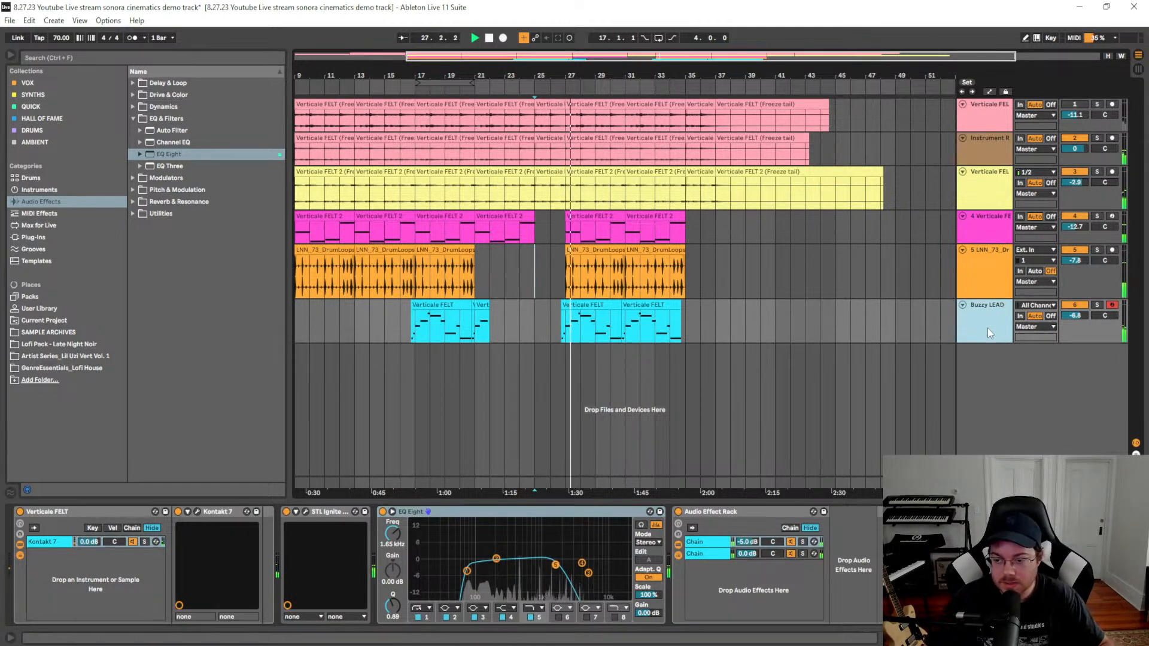
Rename track 5 as Drums
left_click(983, 272)
key("ctrl+r")
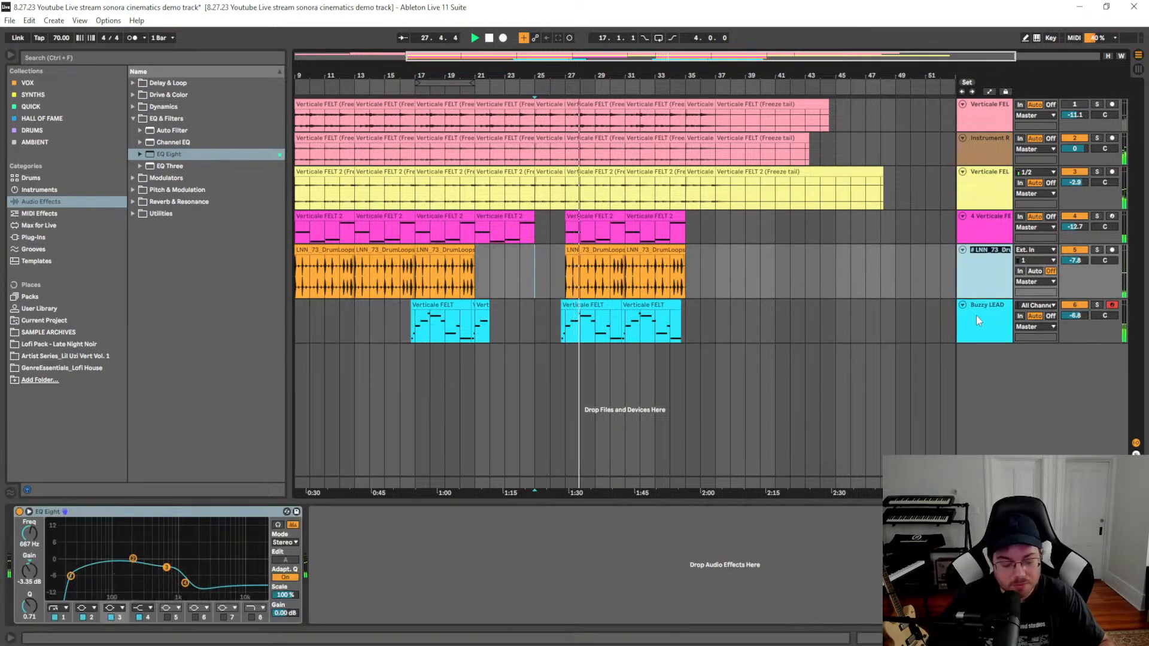
type("Drums")
key("Return")
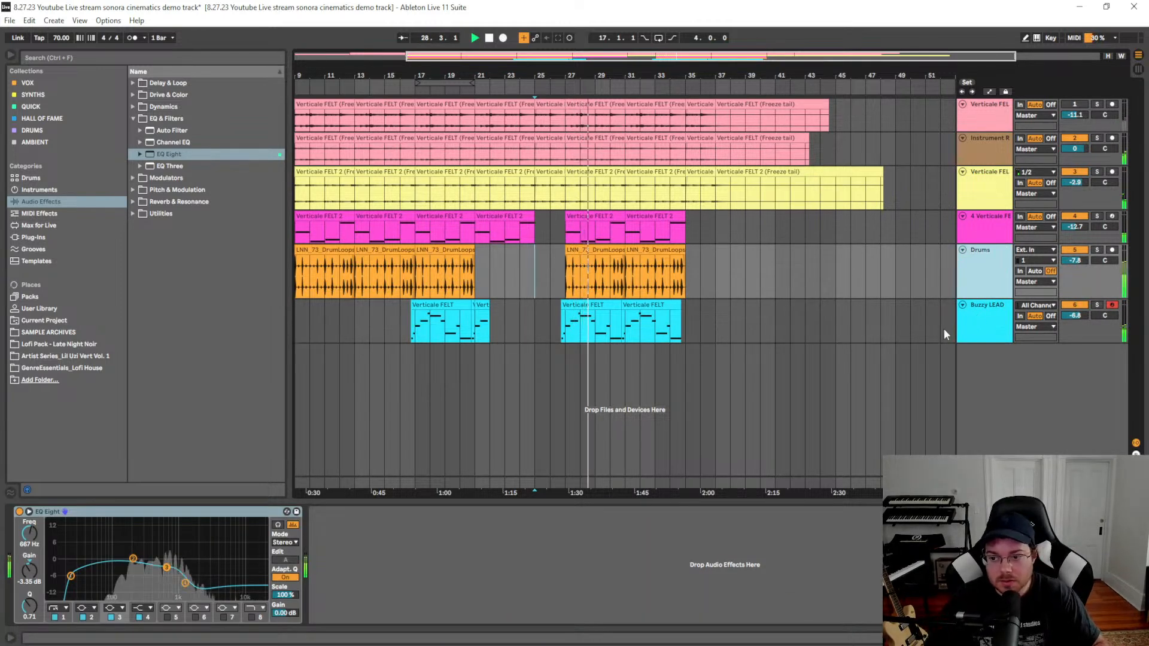
left_click_drag(835, 298, 805, 295)
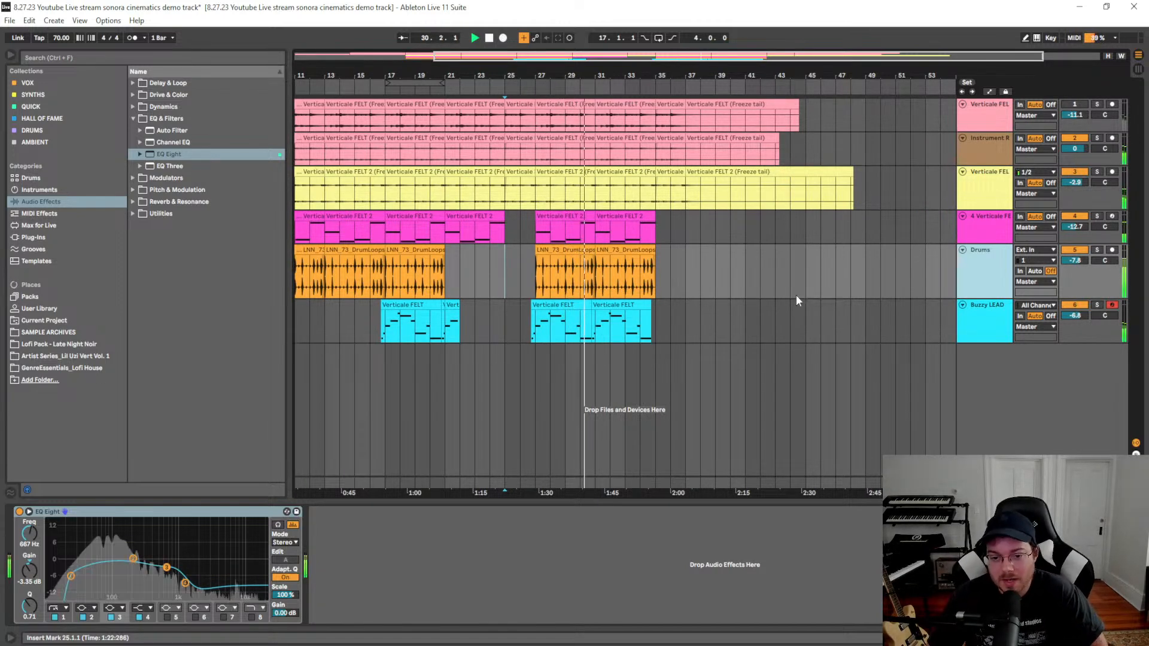
left_click_drag(716, 257, 656, 261)
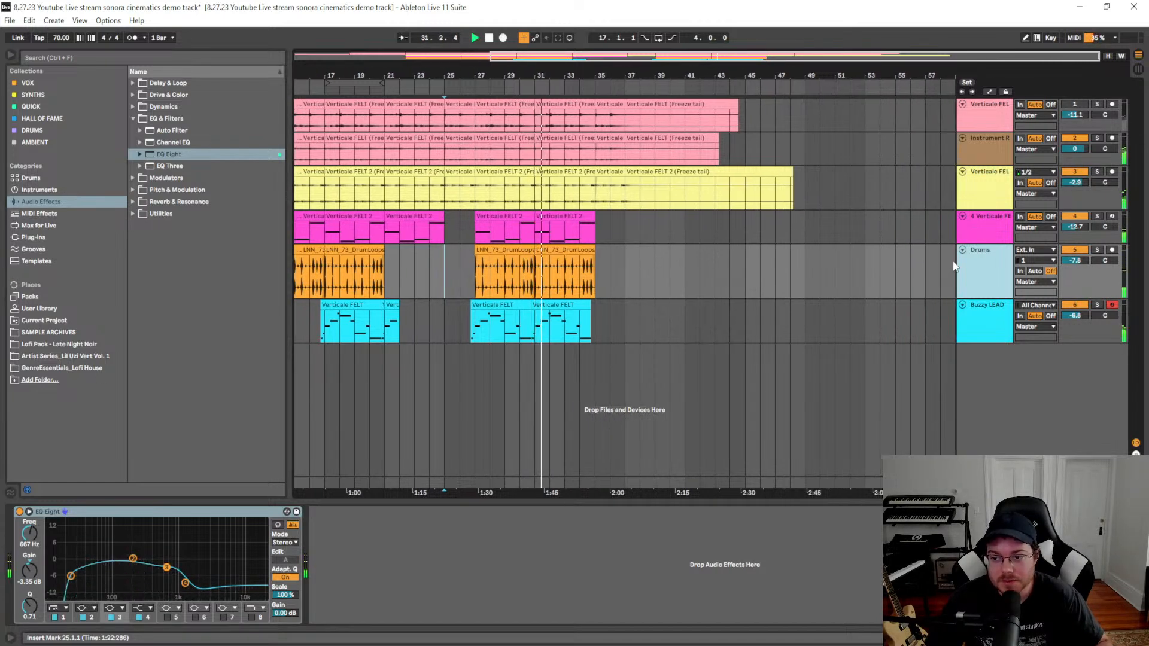
Reduce the height of the Drums track and inspect the track 4 clip from 31.1.1 to 35.1.1 during playback
left_click_drag(991, 299, 991, 279)
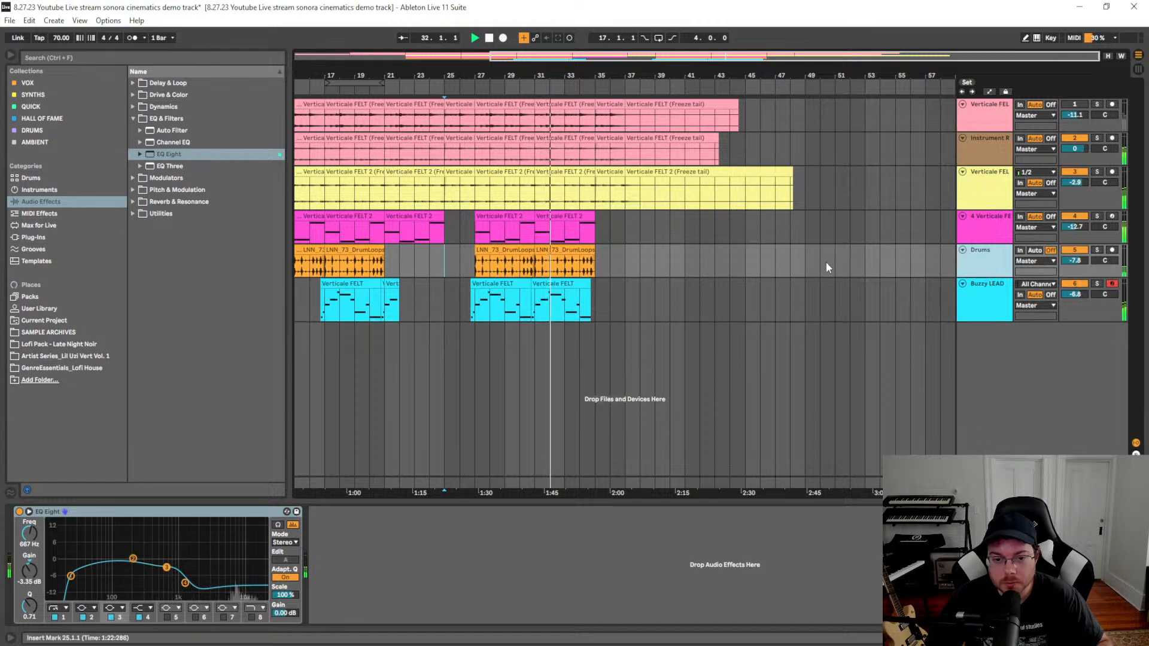
left_click_drag(602, 227, 535, 231)
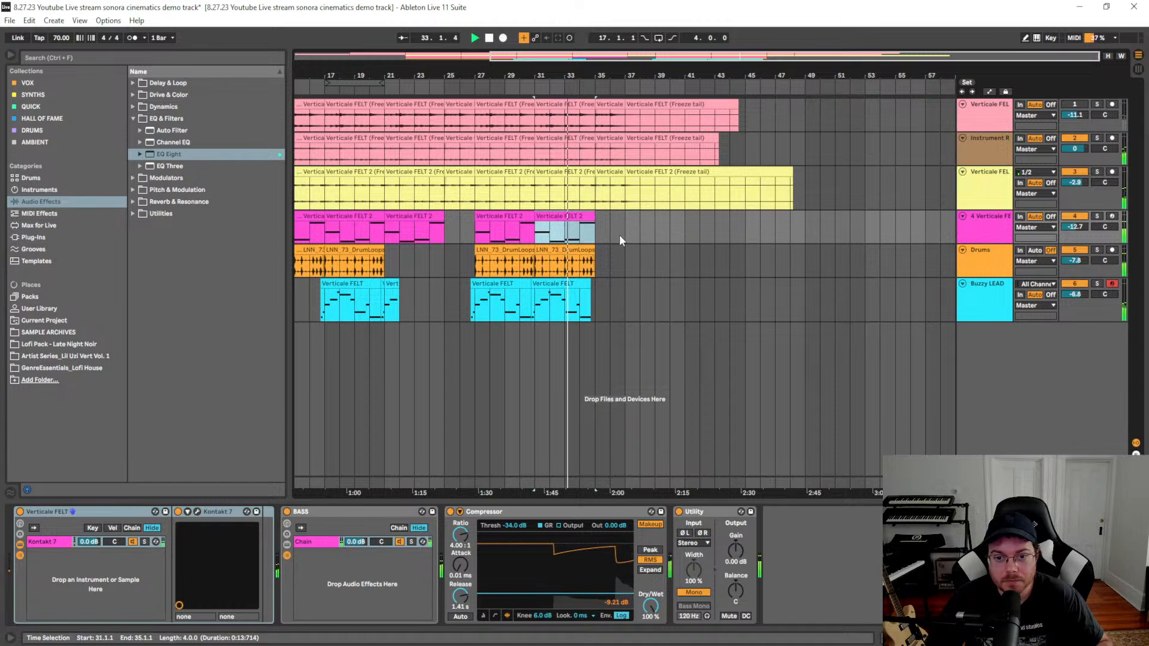
left_click(619, 235)
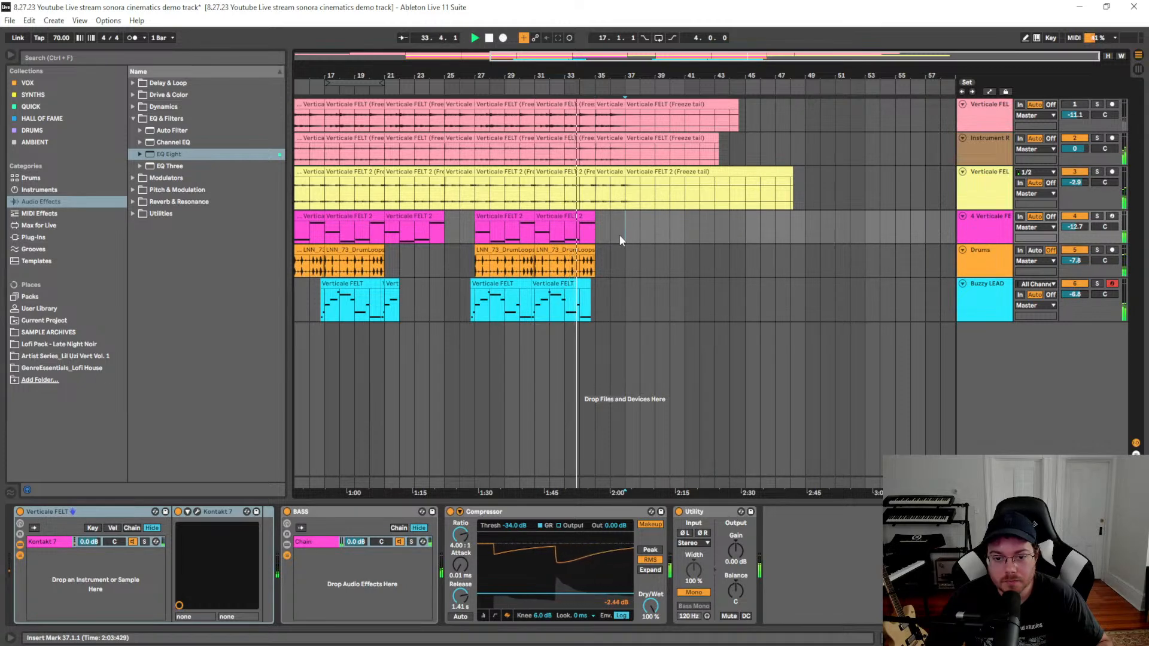
left_click(595, 303)
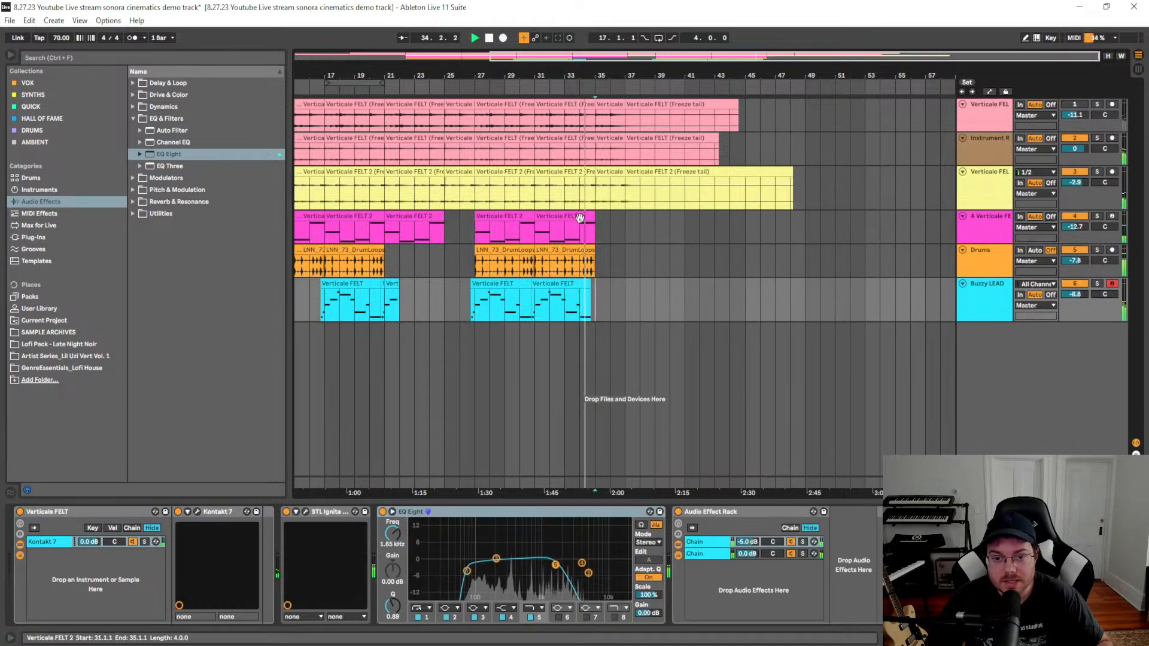
Play the whole arrangement from 1.1.1 with all sections in view
scroll(791, 257, "left", 4)
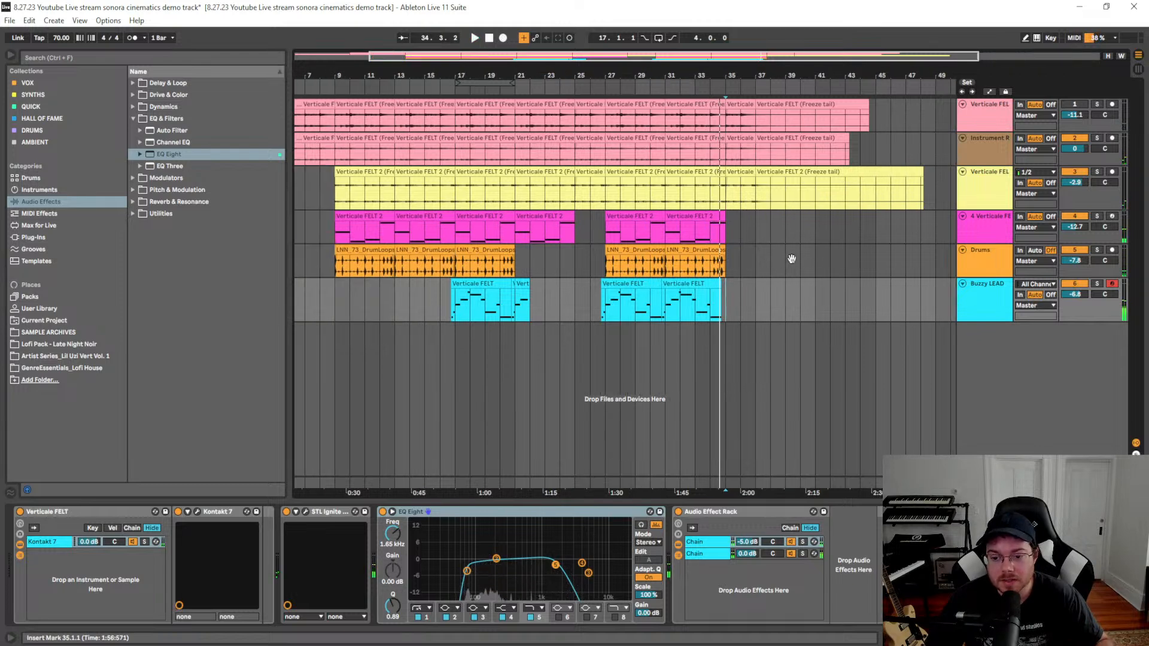
scroll(878, 316, "left", 3)
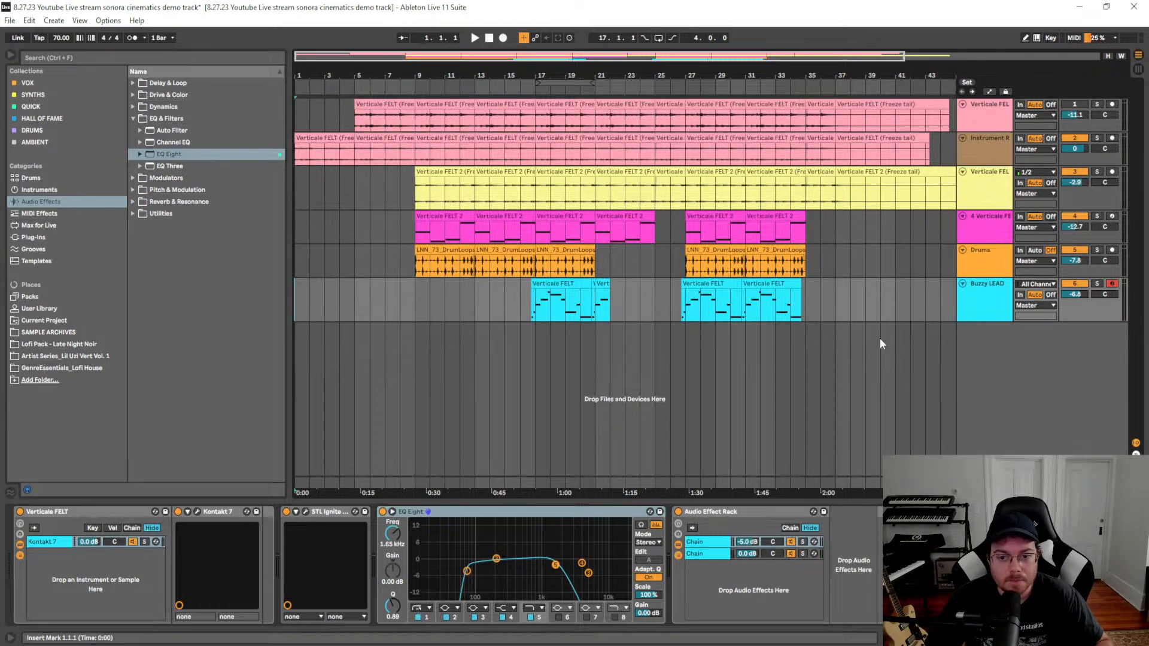
key("minus")
key("space")
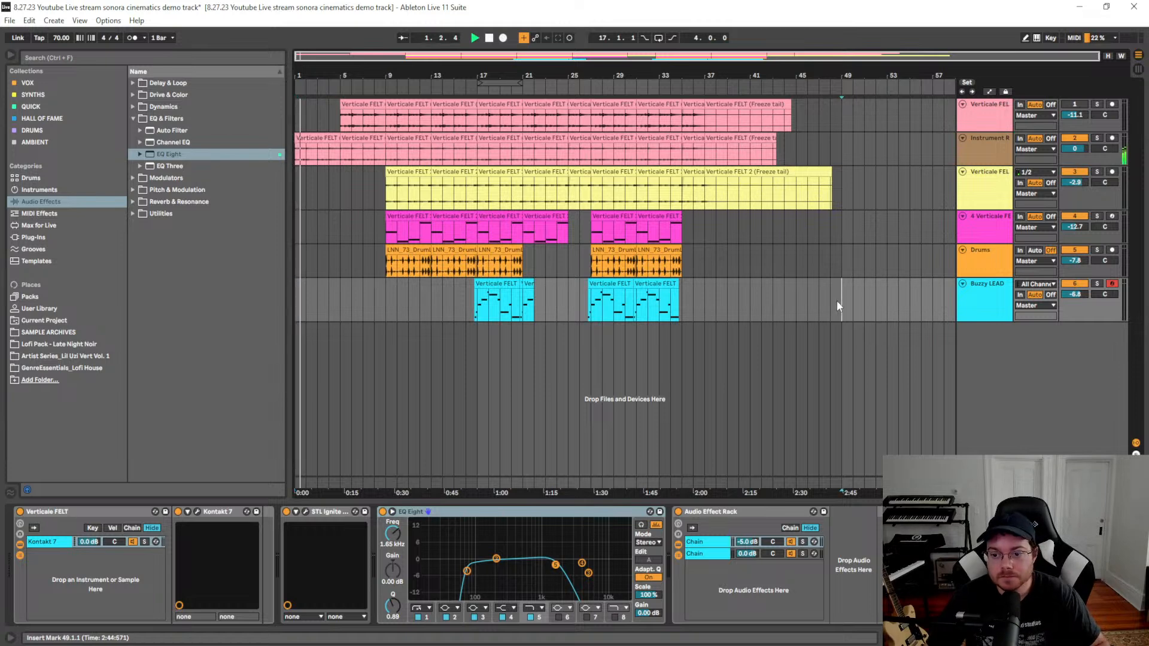
left_click(835, 318)
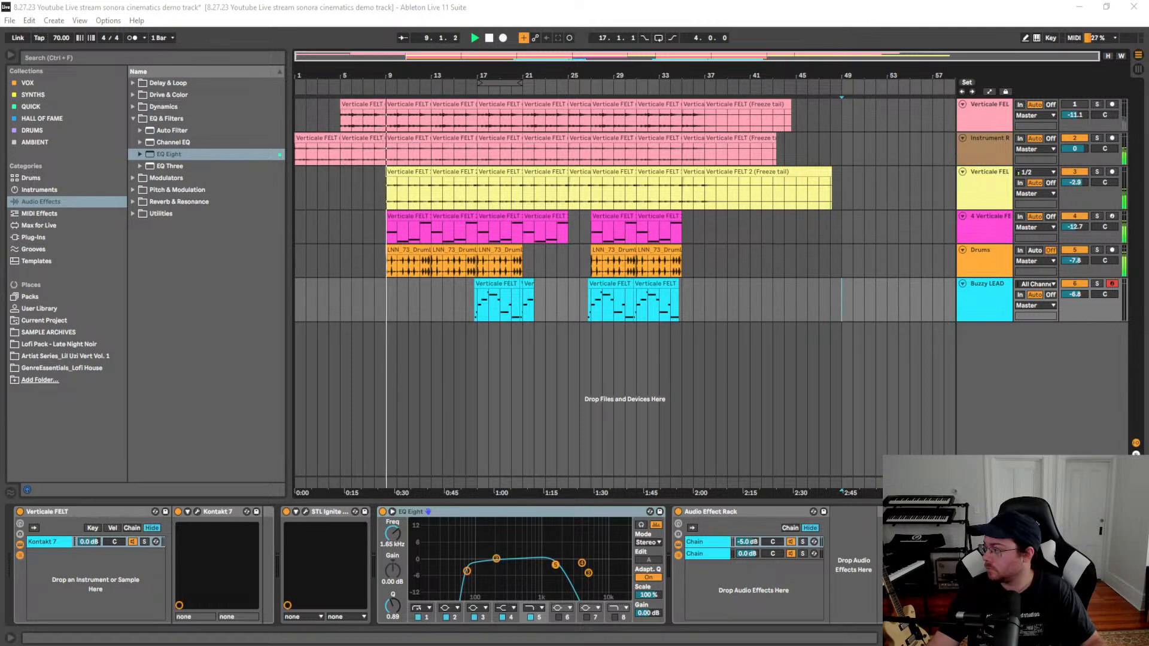
Lower track 4's volume to -13.1 dB and reduce the height of the Buzzy LEAD track
left_click(396, 228)
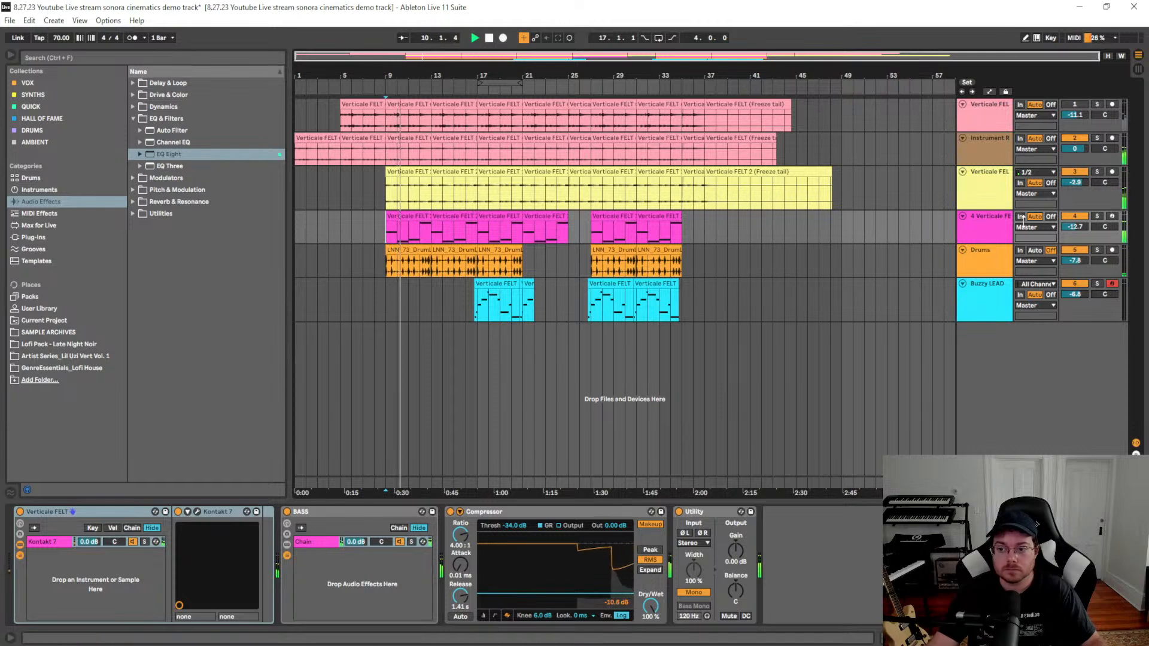
left_click_drag(1072, 230, 1071, 234)
left_click(392, 251)
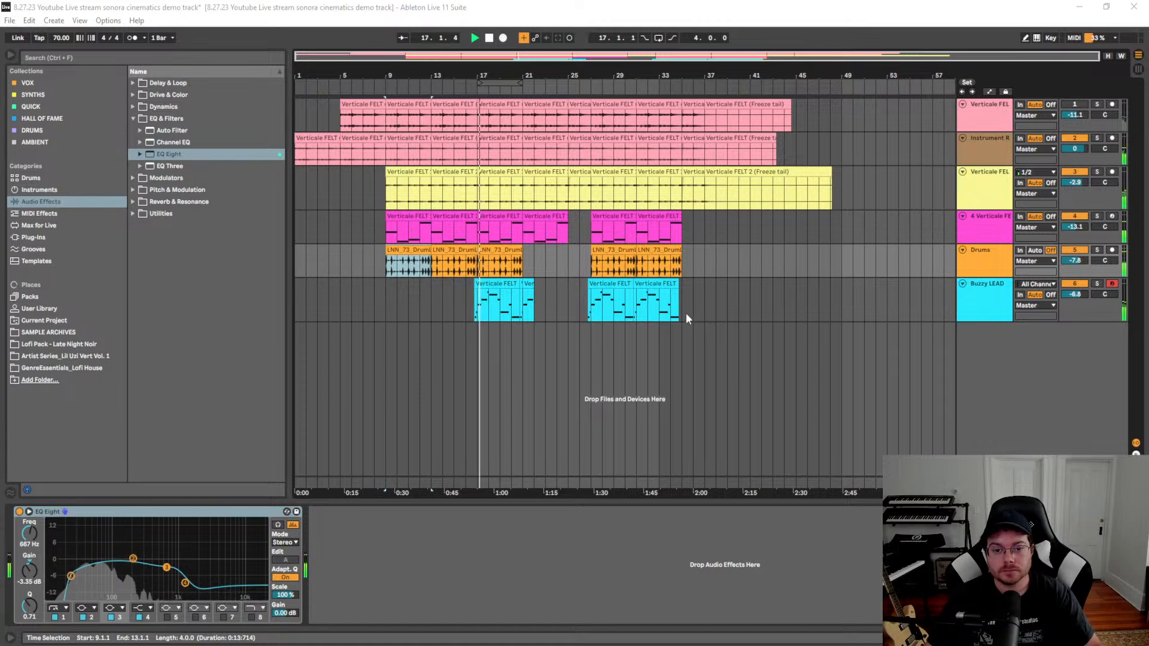
left_click(997, 306)
left_click_drag(1004, 322, 1004, 313)
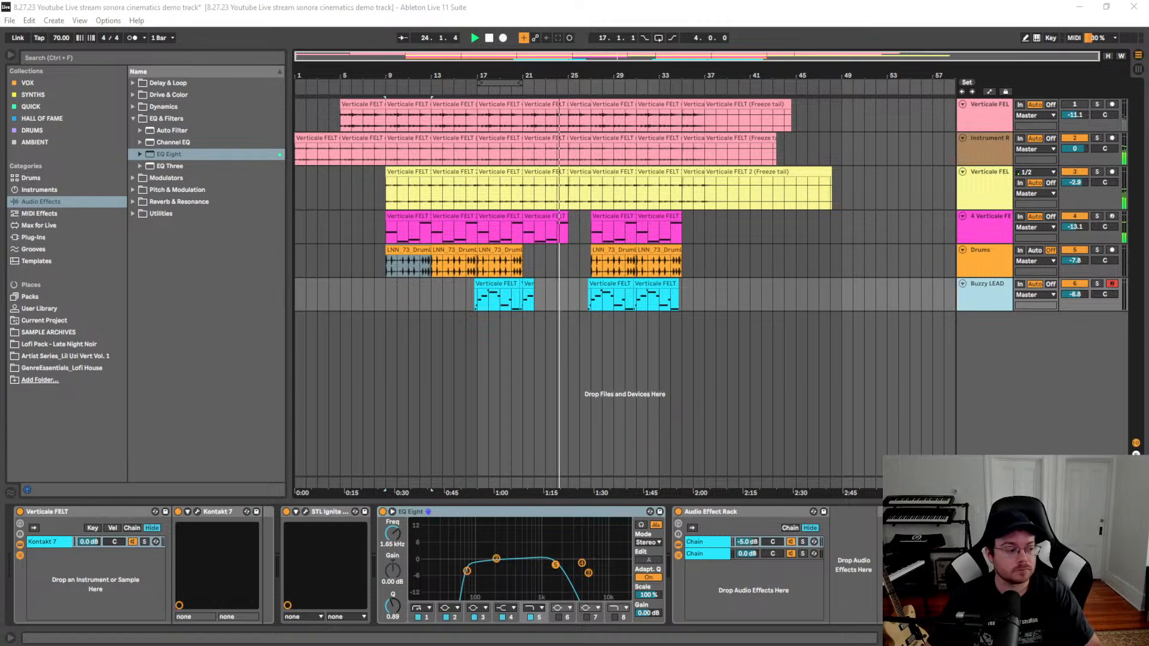
Stop playback and examine the drum clip from 17.1.1 to 21.1.1 up close
left_click(530, 261)
key("space")
left_click(503, 252)
scroll(503, 252, "up", 5)
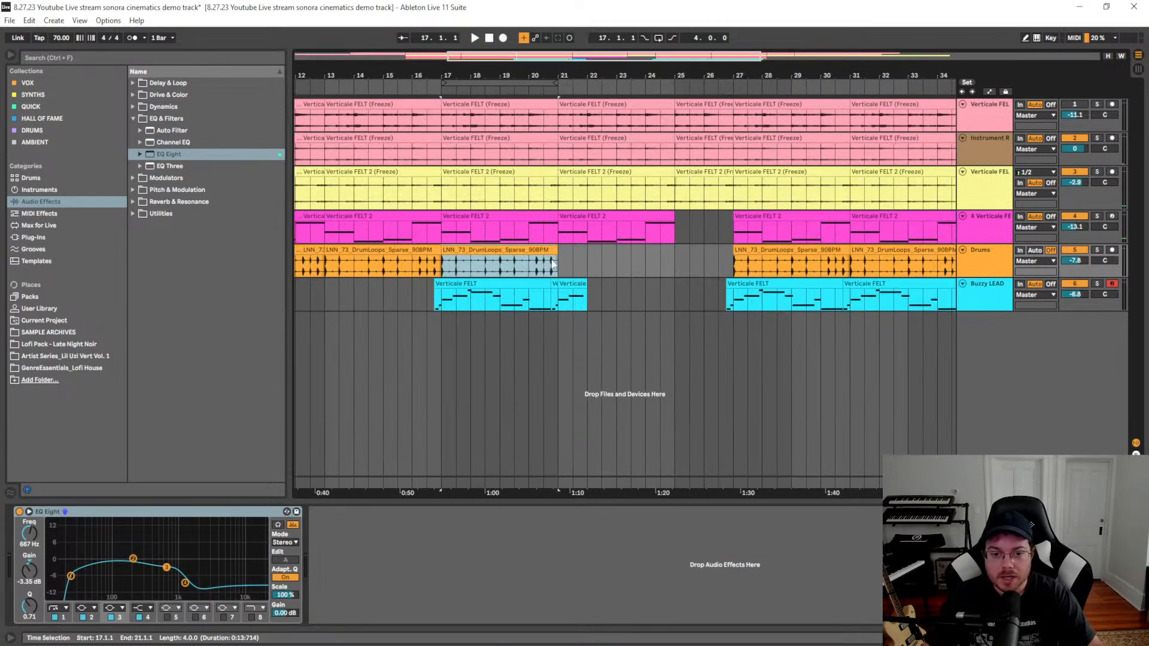
left_click_drag(600, 268, 589, 280)
Freeze track 4 and flatten it to audio
left_click(984, 240)
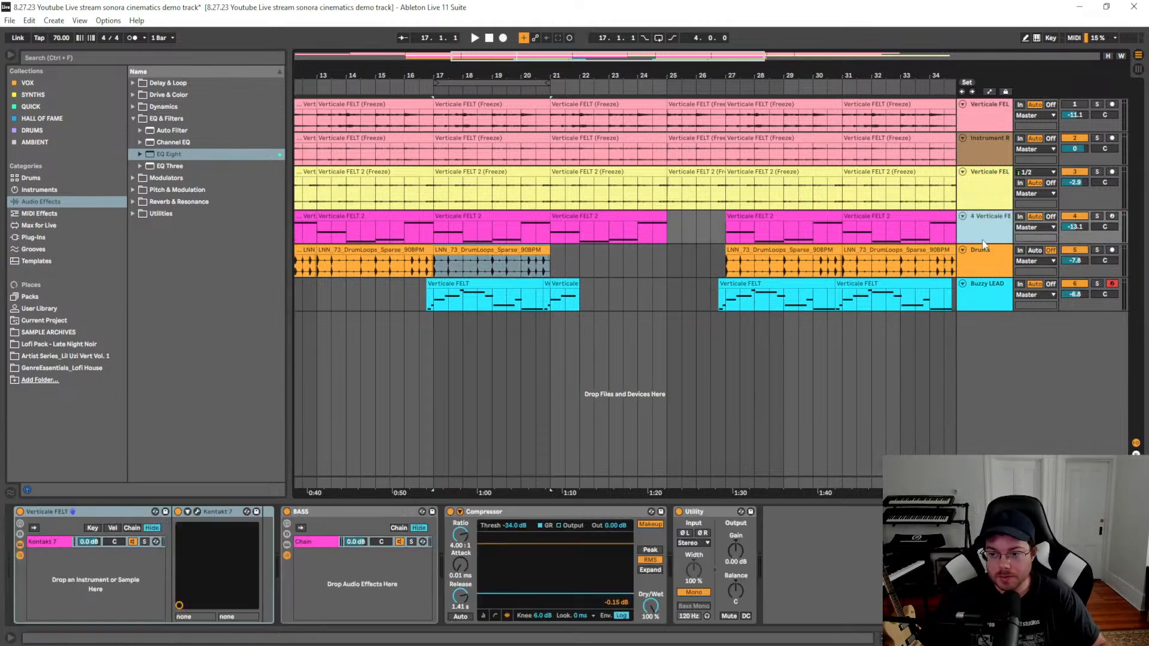
right_click(984, 240)
left_click(1006, 313)
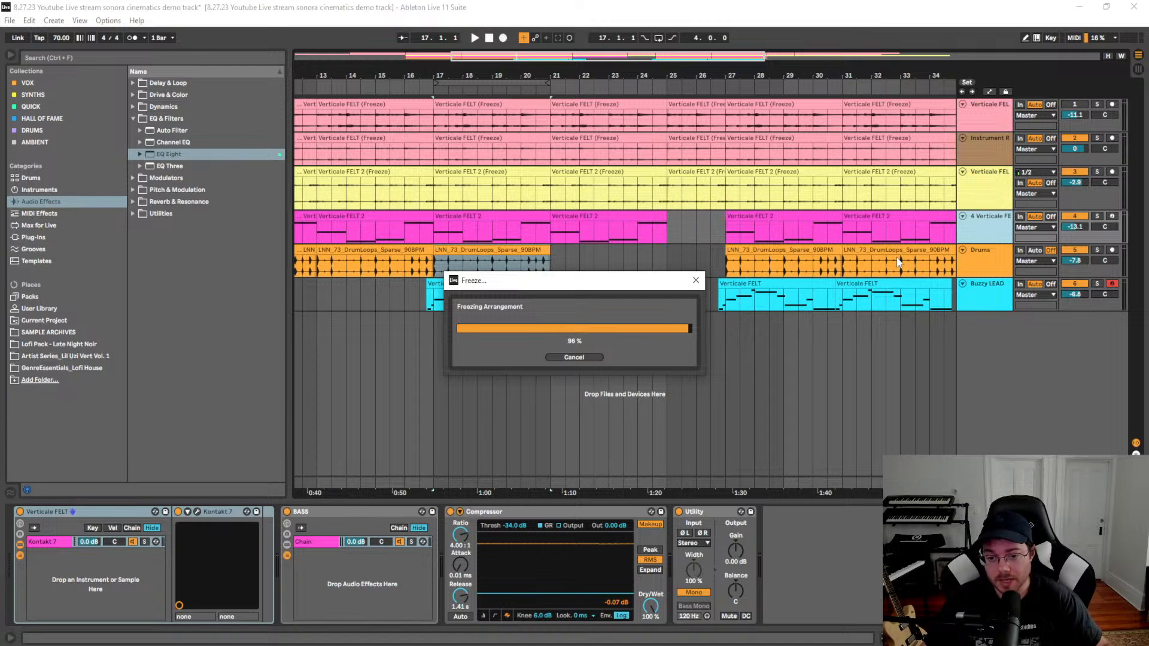
right_click(994, 240)
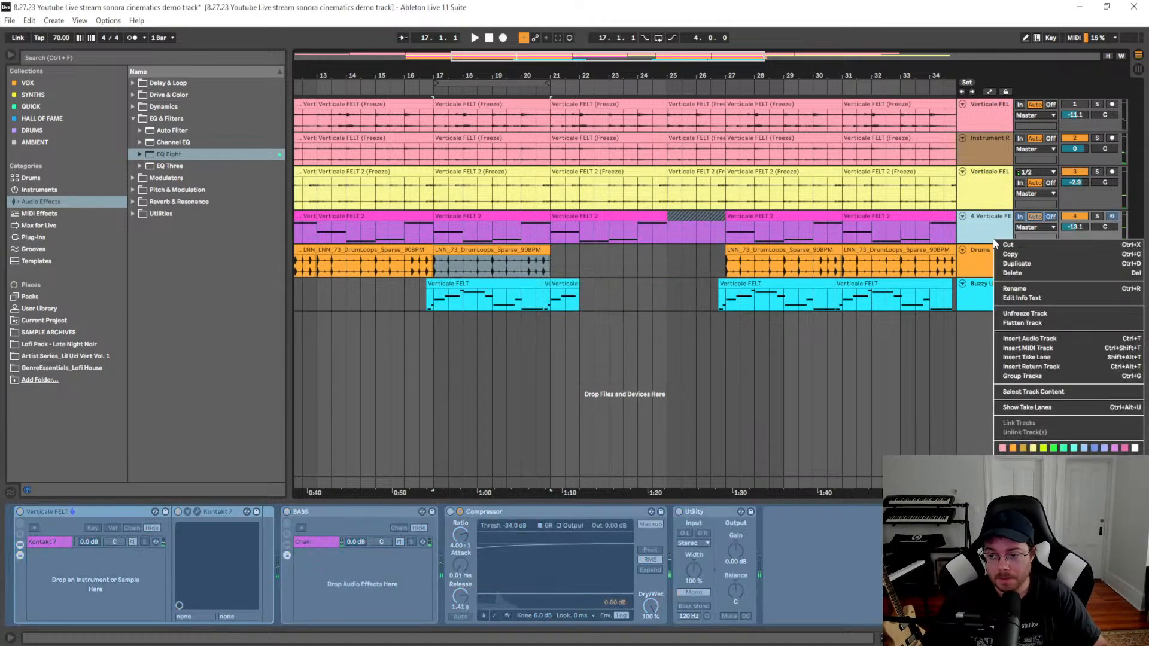
left_click(1005, 313)
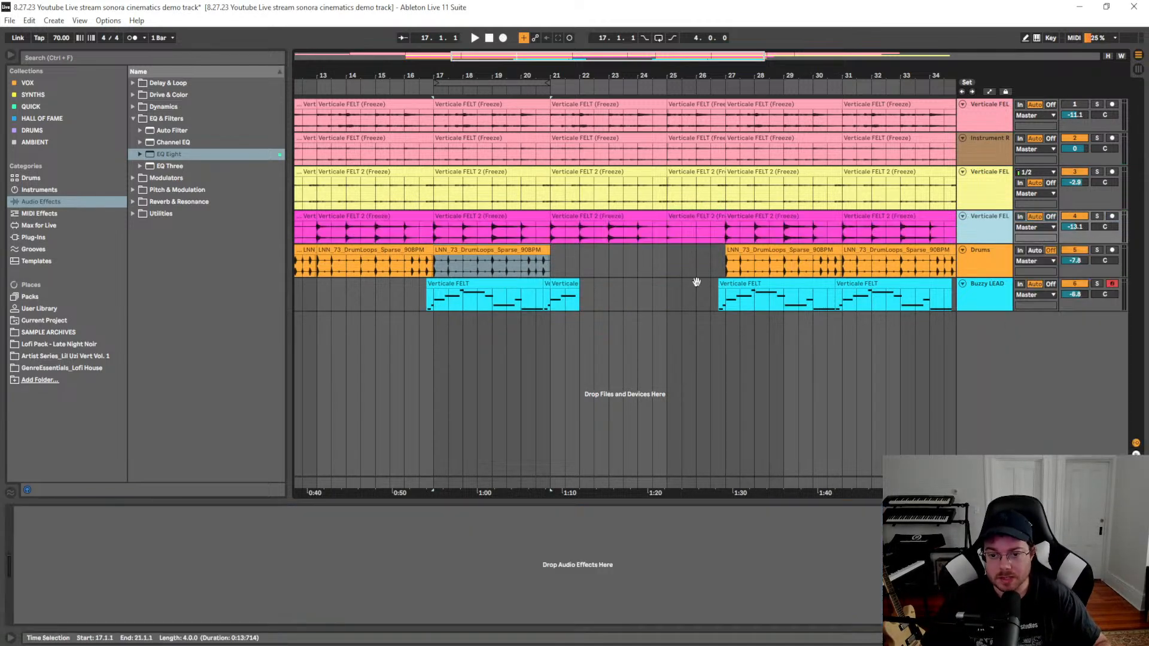
Delete the leftover tail audio between bars 25 and 27 on track 4
left_click(650, 274)
left_click_drag(682, 233, 727, 240)
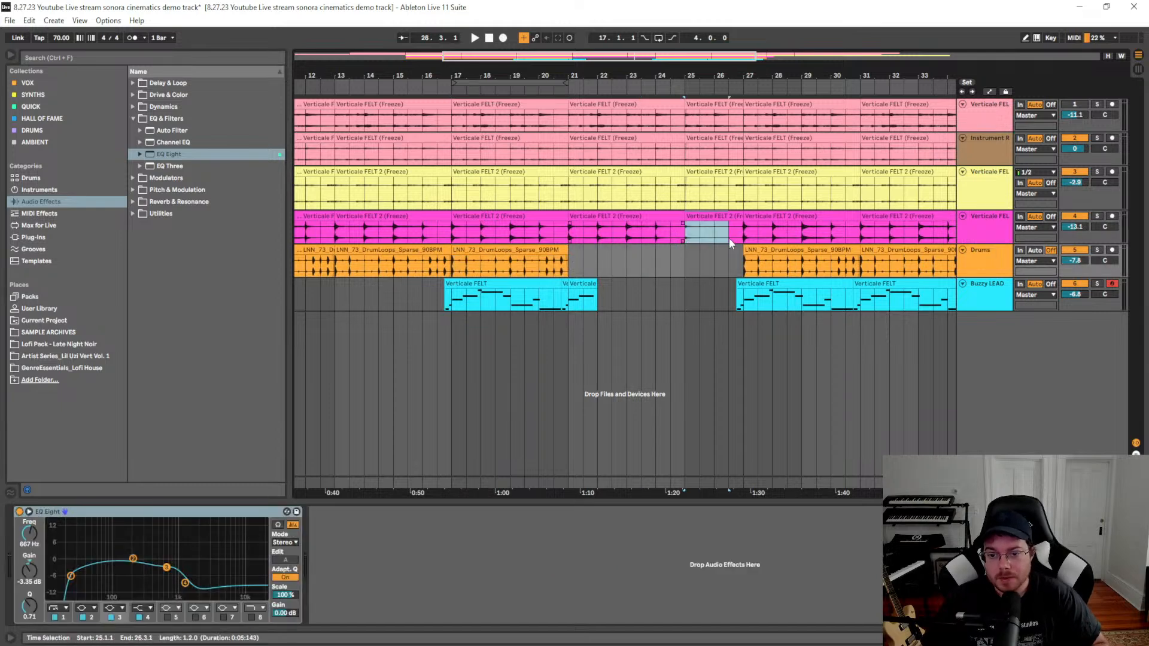
key("Delete")
left_click(716, 297)
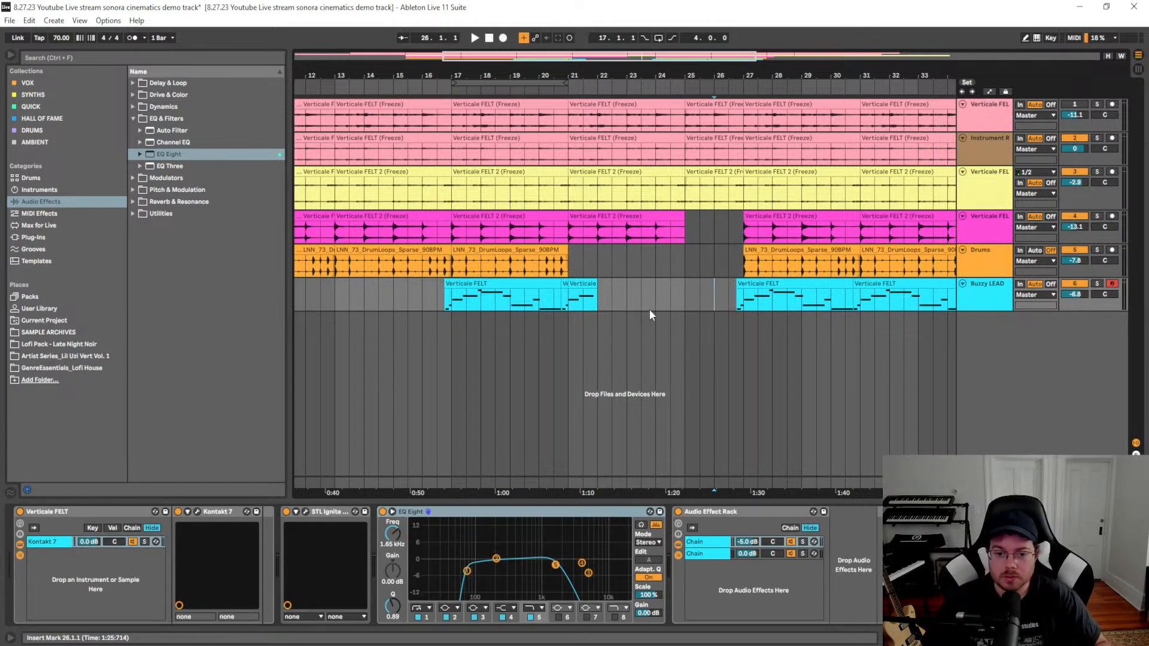
left_click_drag(647, 311, 712, 308)
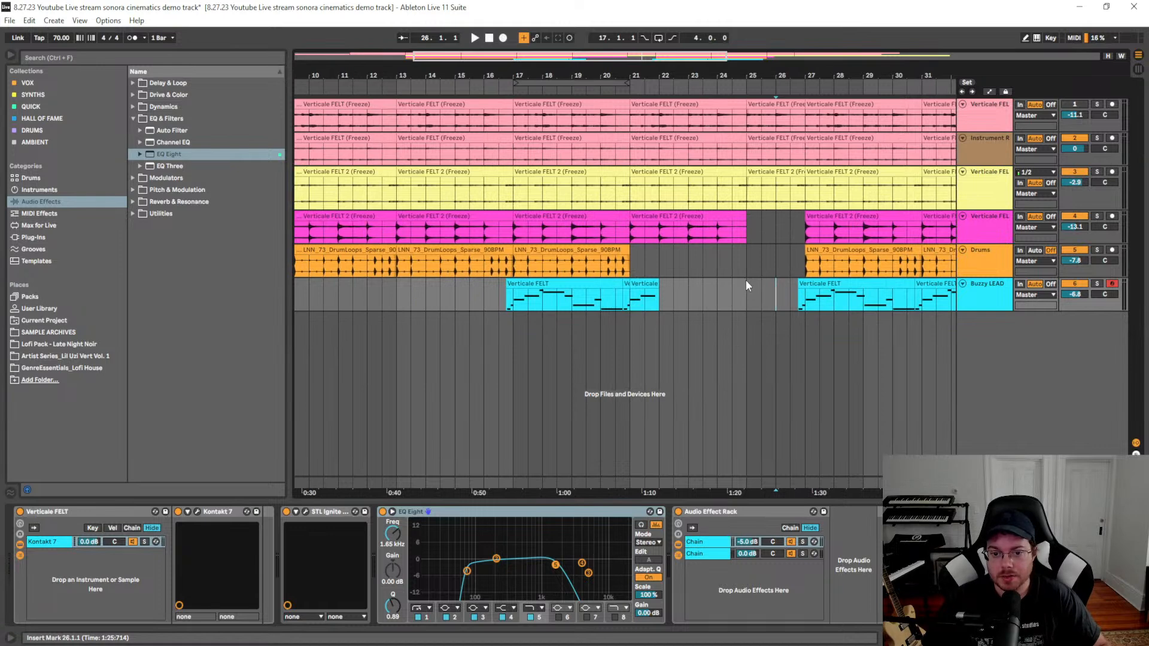
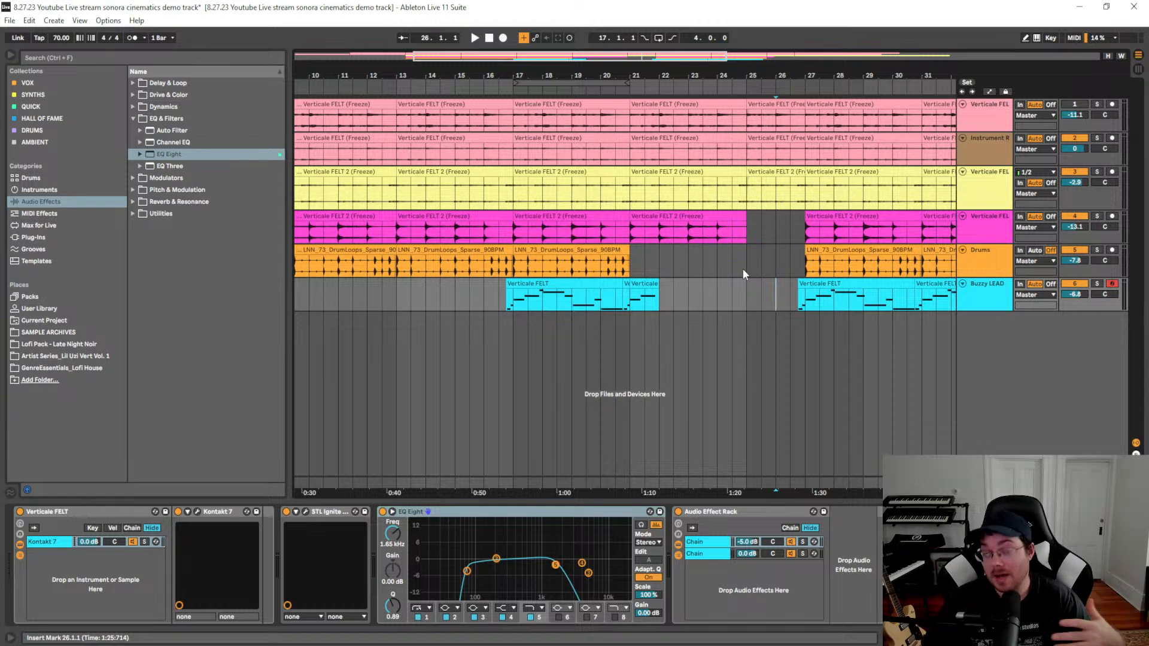
Duplicate the Drums track with its clips and EQ Eight
left_click(742, 268)
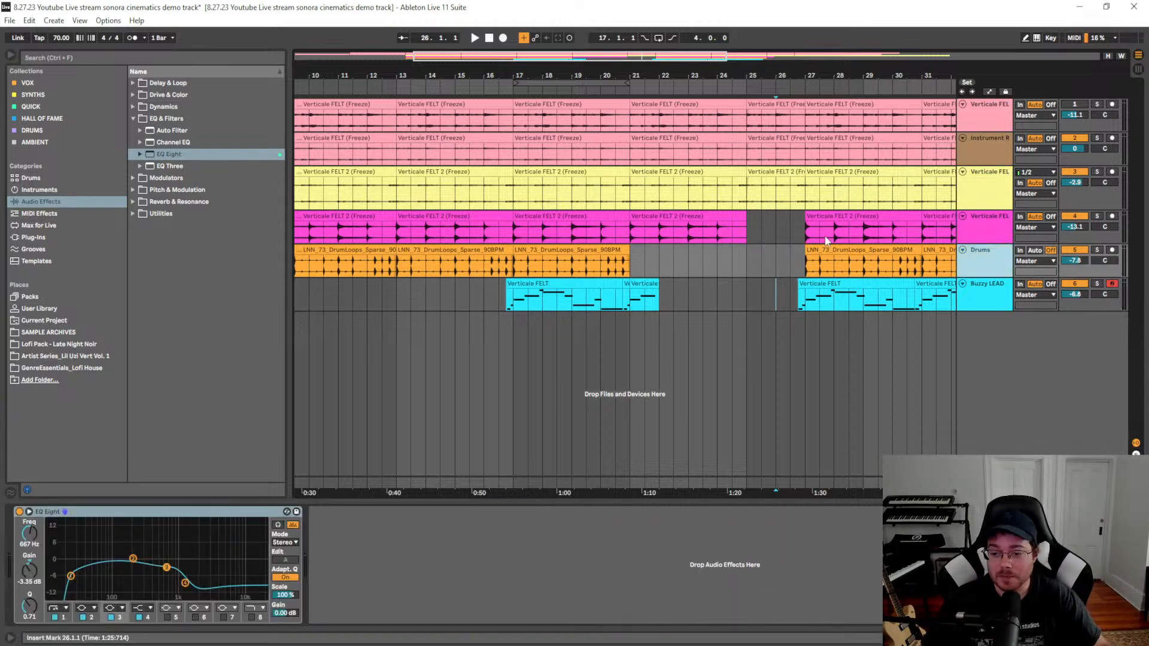
left_click(592, 251)
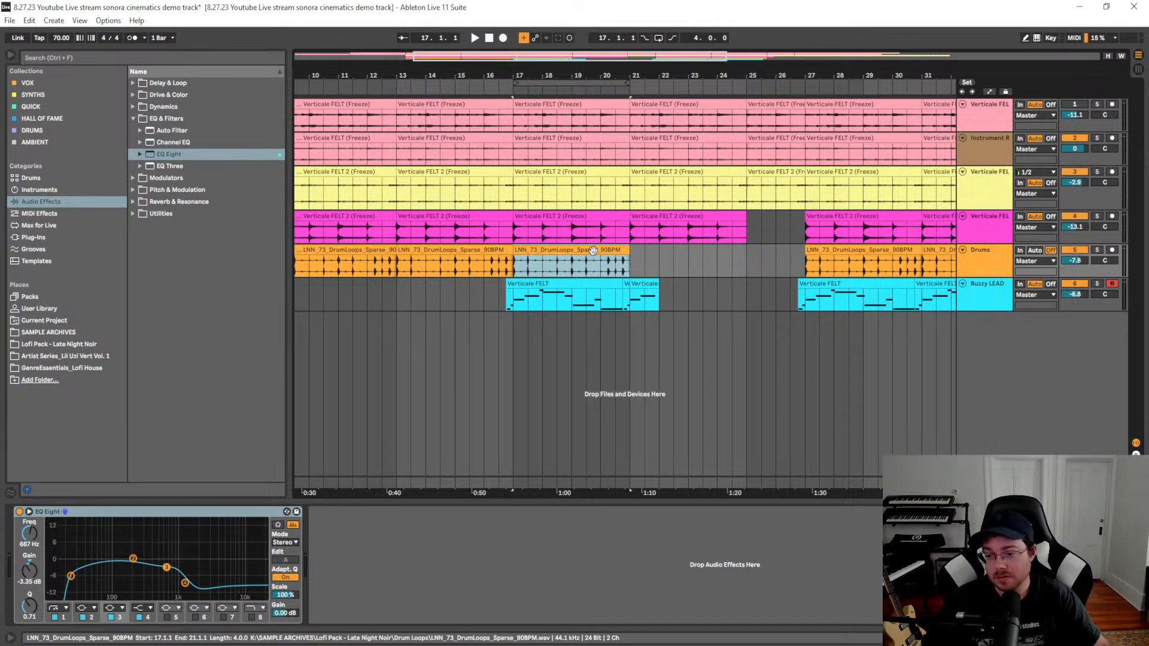
left_click(982, 259)
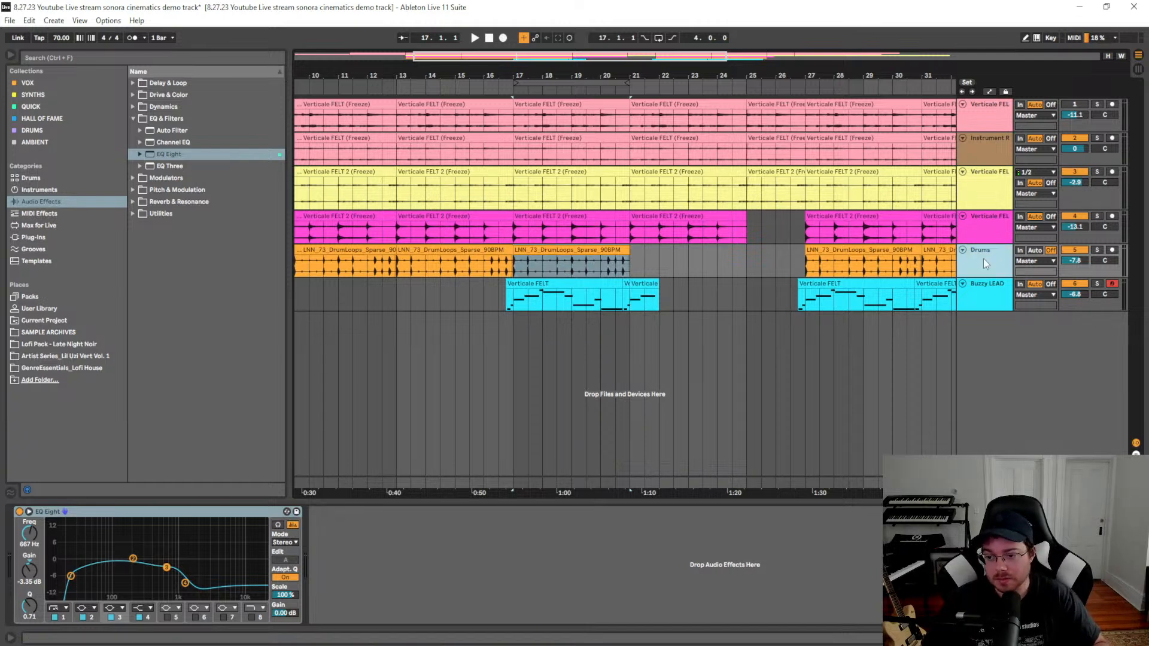
key("ctrl+d")
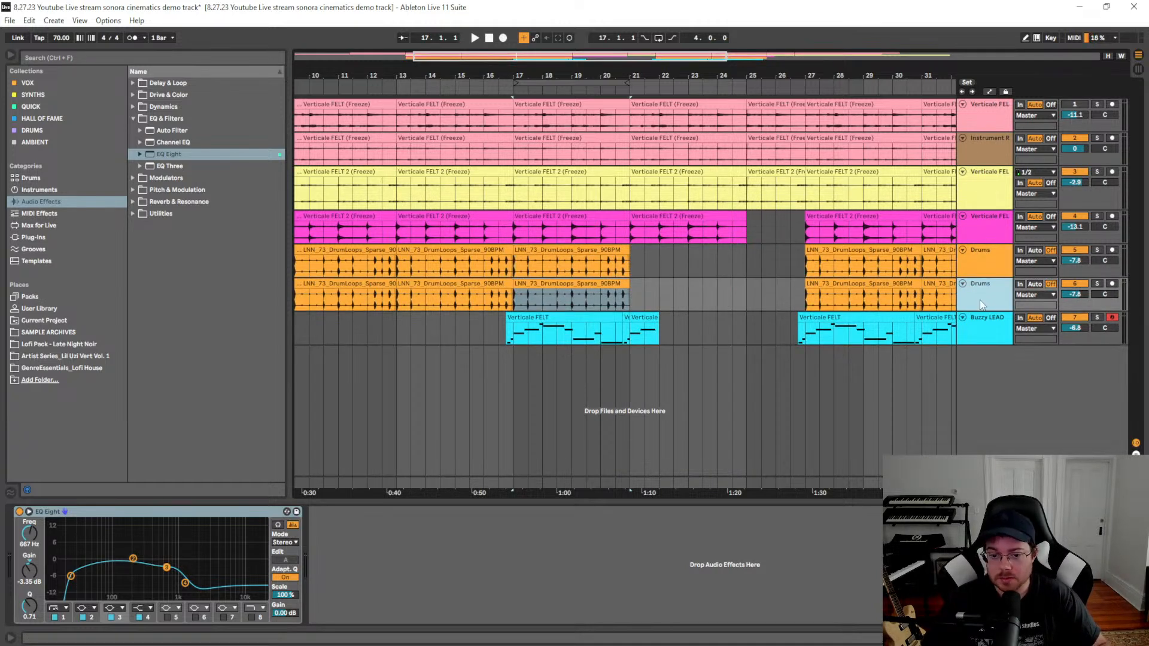
Delete every clip on the duplicated Drums track except the one from 17.1.1 to 21.1.1
left_click(731, 290)
left_click(499, 287)
scroll(509, 291, "down", 5)
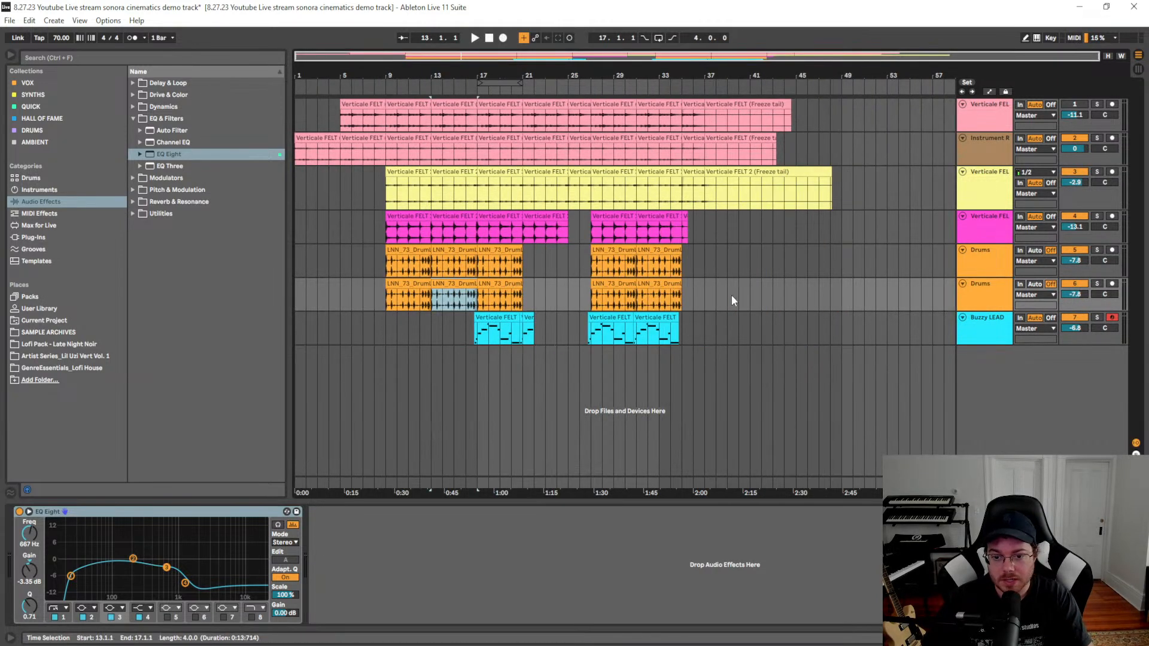
left_click_drag(731, 296, 593, 297)
key("Delete")
left_click(557, 299)
left_click_drag(377, 295, 403, 301)
key("Delete")
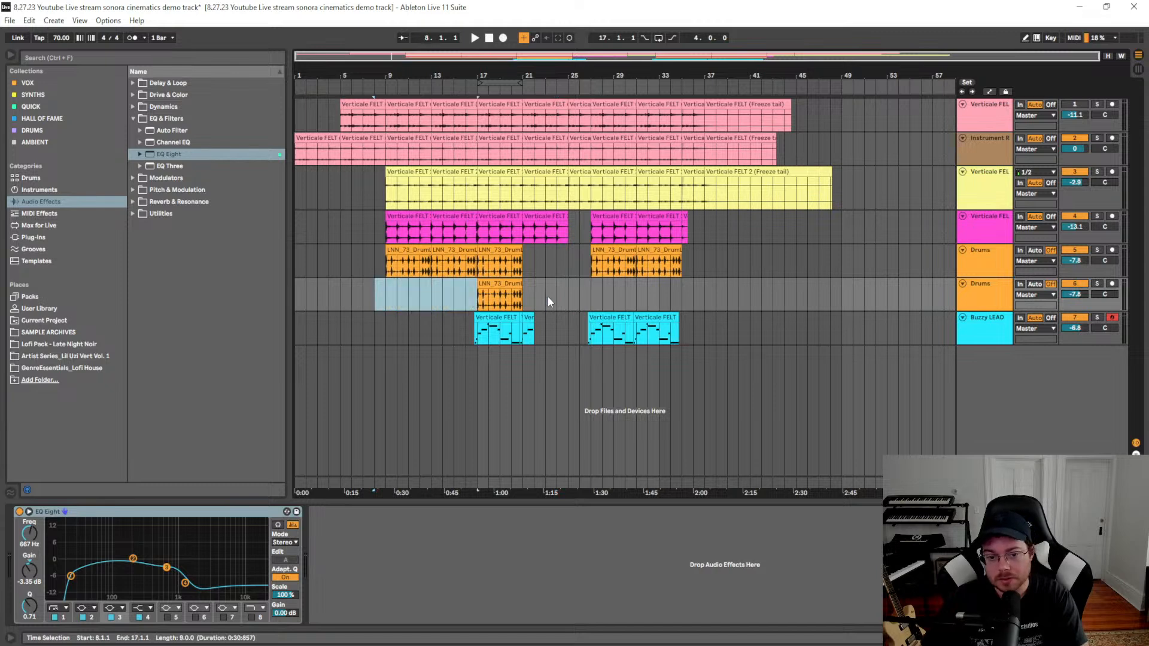
Add a second EQ Eight to the duplicated Drums track and set its low cut to 272 Hz
left_click(545, 296)
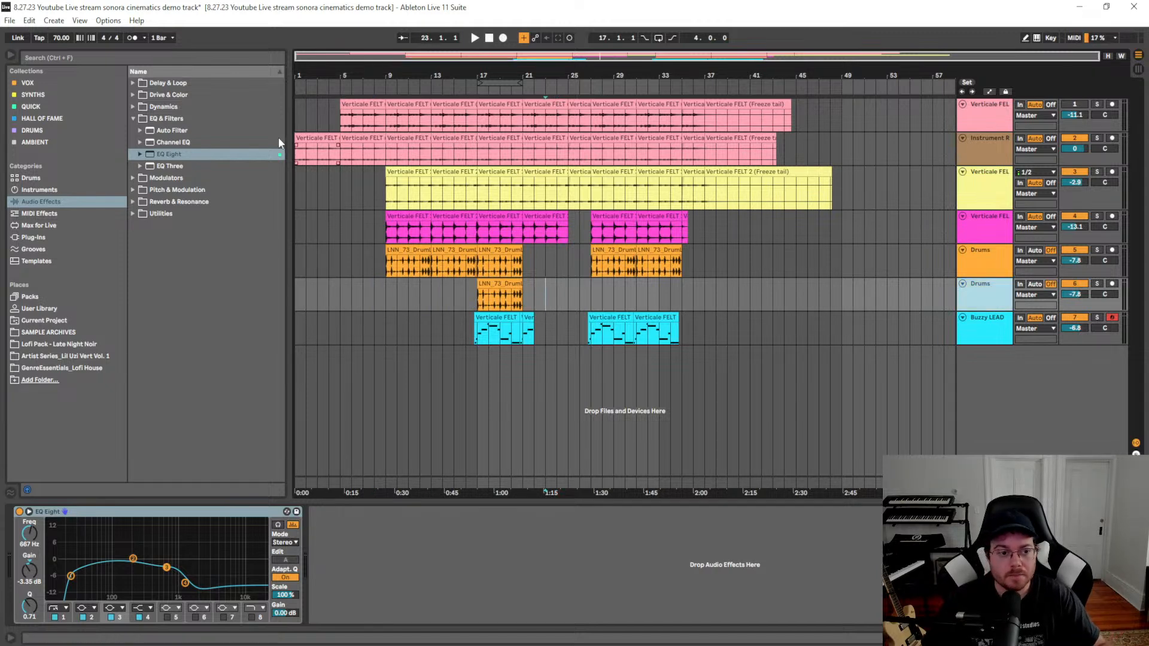
left_click_drag(149, 160, 449, 538)
left_click(324, 512)
left_click_drag(515, 432, 660, 435)
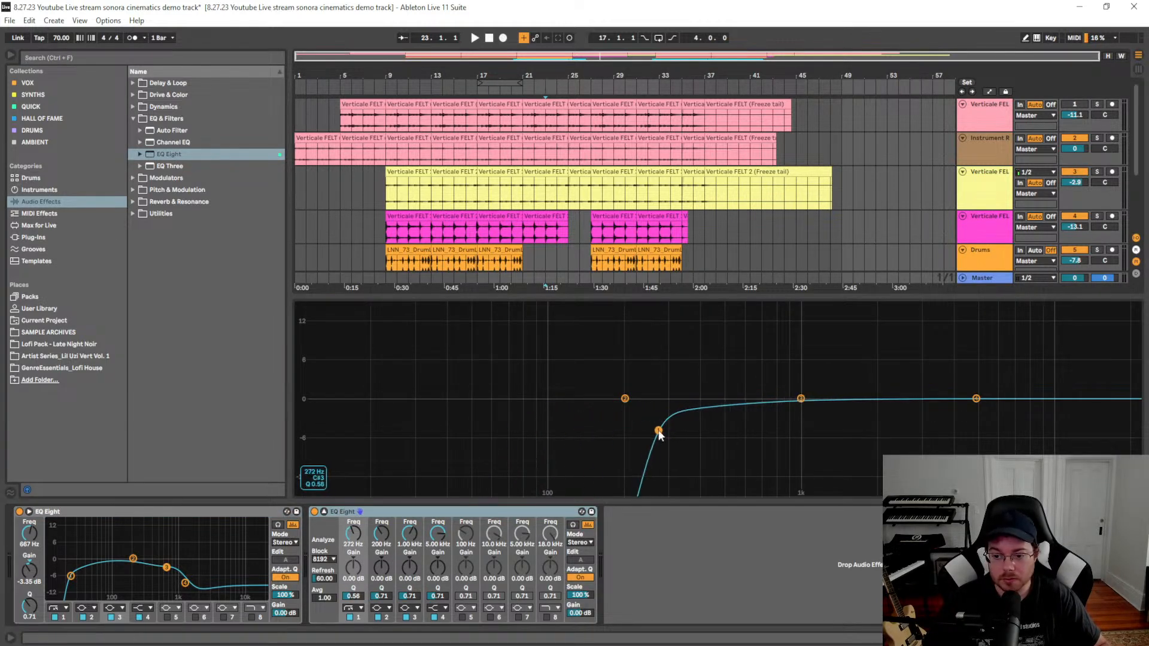
key("shift+Tab")
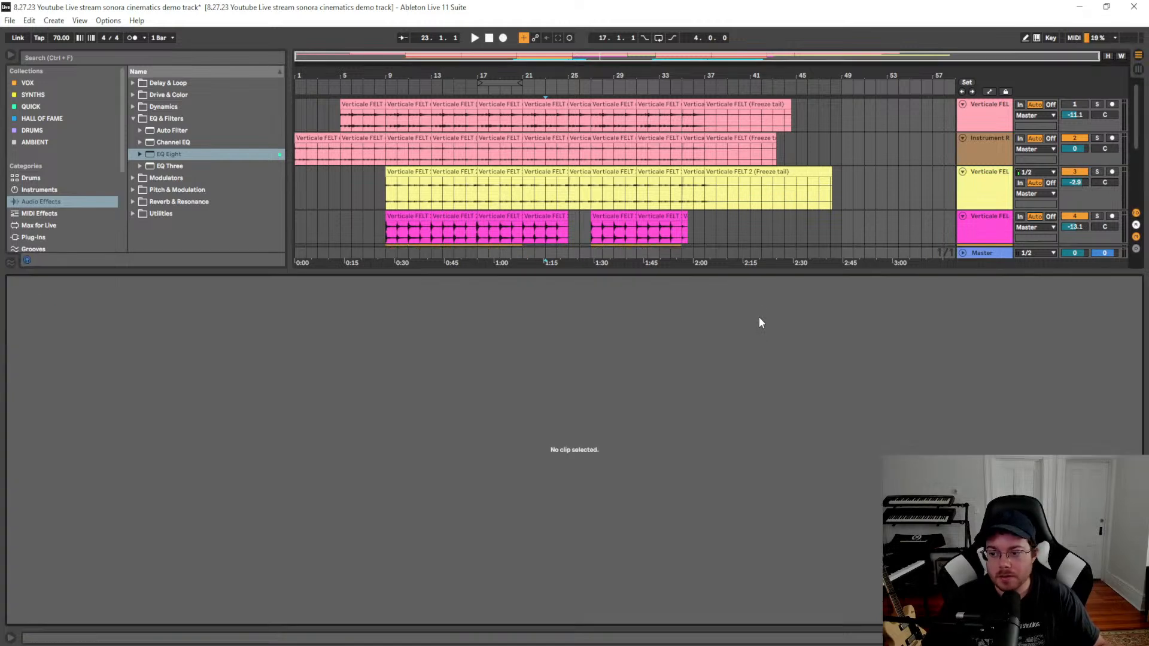
key("shift+Tab")
Solo the duplicated Drums track with its clip looping and set the second EQ Eight's low cut to 218 Hz
scroll(811, 244, "down", 3)
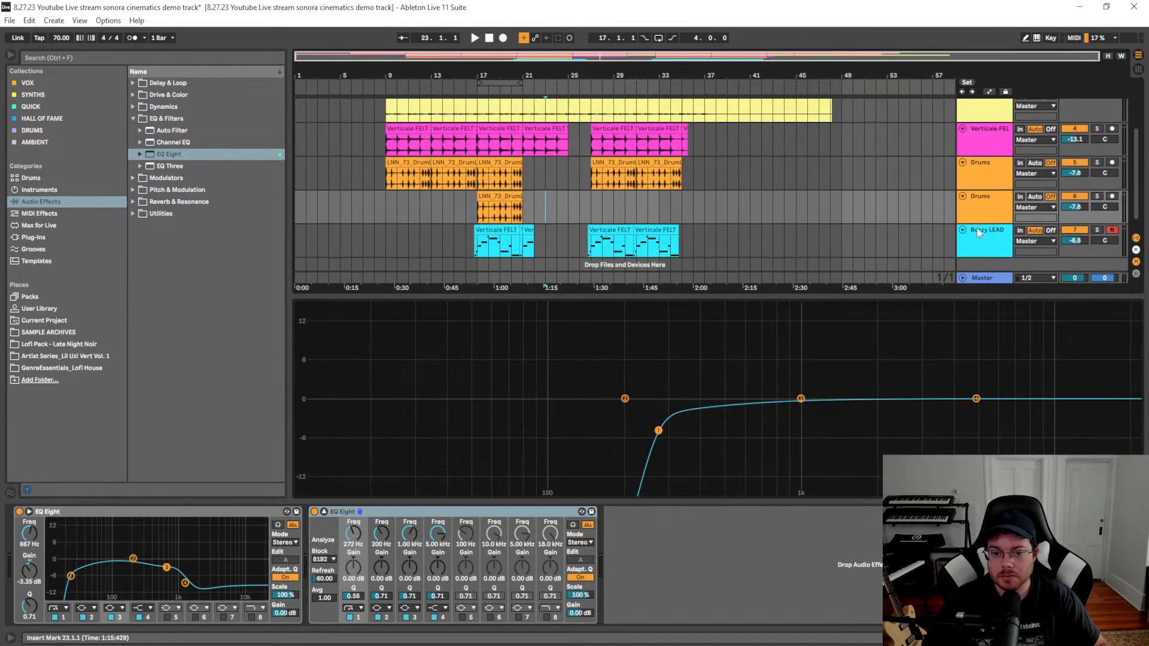
left_click(1097, 196)
left_click(513, 196)
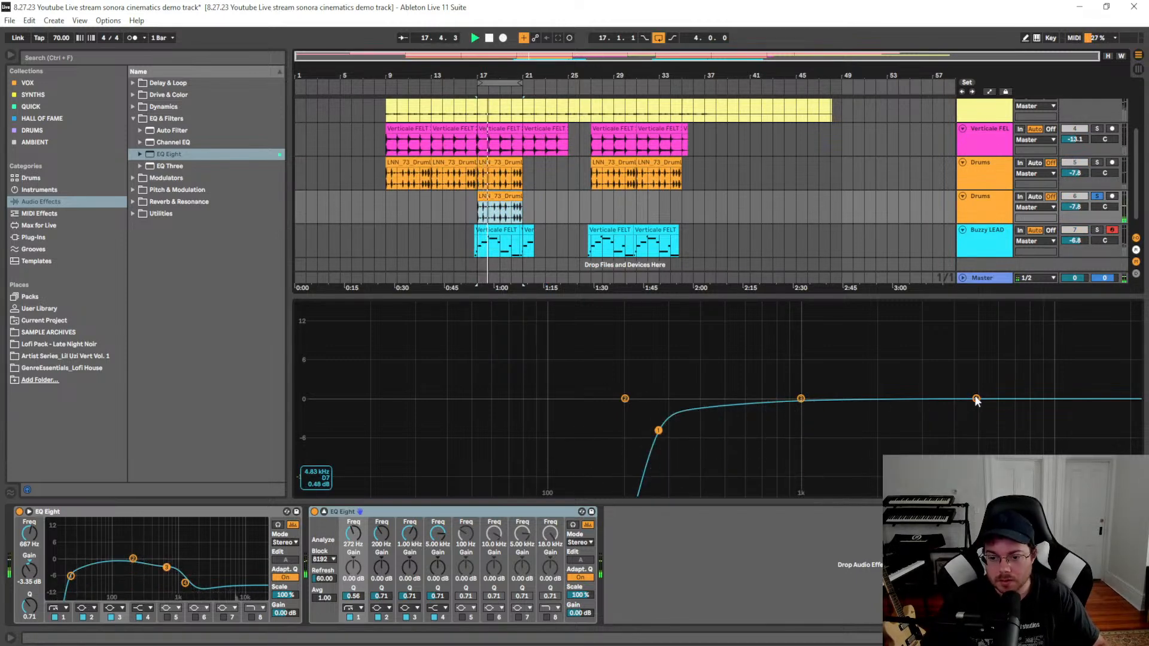
mouse_move(658, 431)
left_mouse_down()
mouse_move(626, 432)
mouse_move(636, 432)
left_mouse_up()
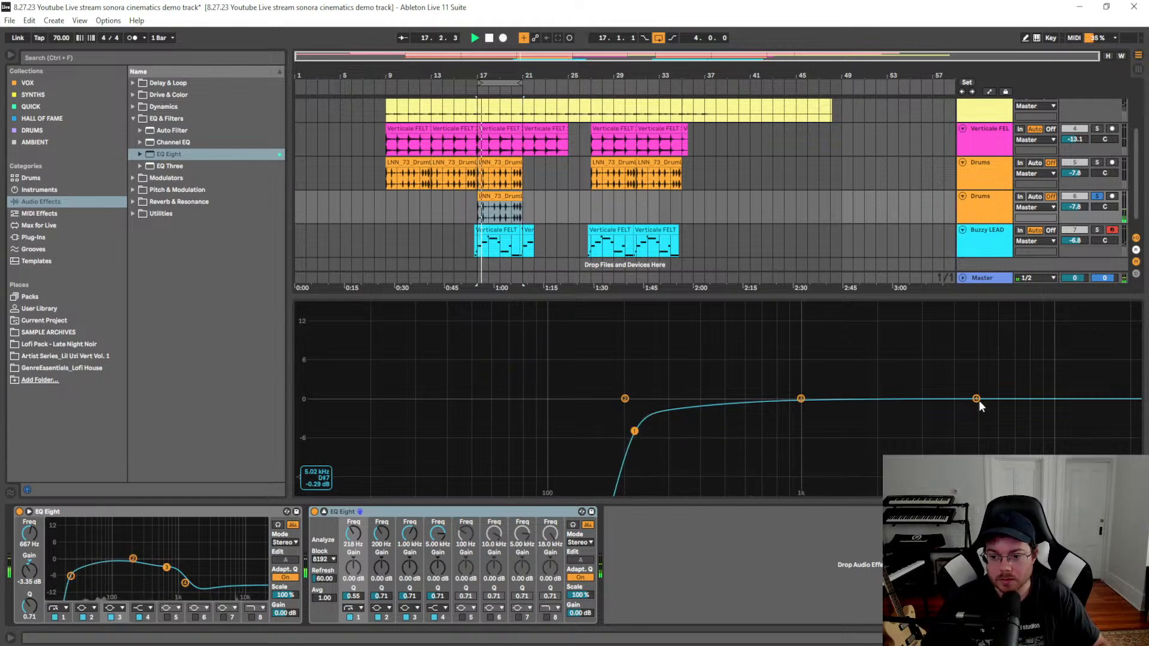
Add EchoBoy from the HALL OF FAME collection after the second EQ Eight on the duplicated Drums track, and move its window off the clips
left_click(21, 118)
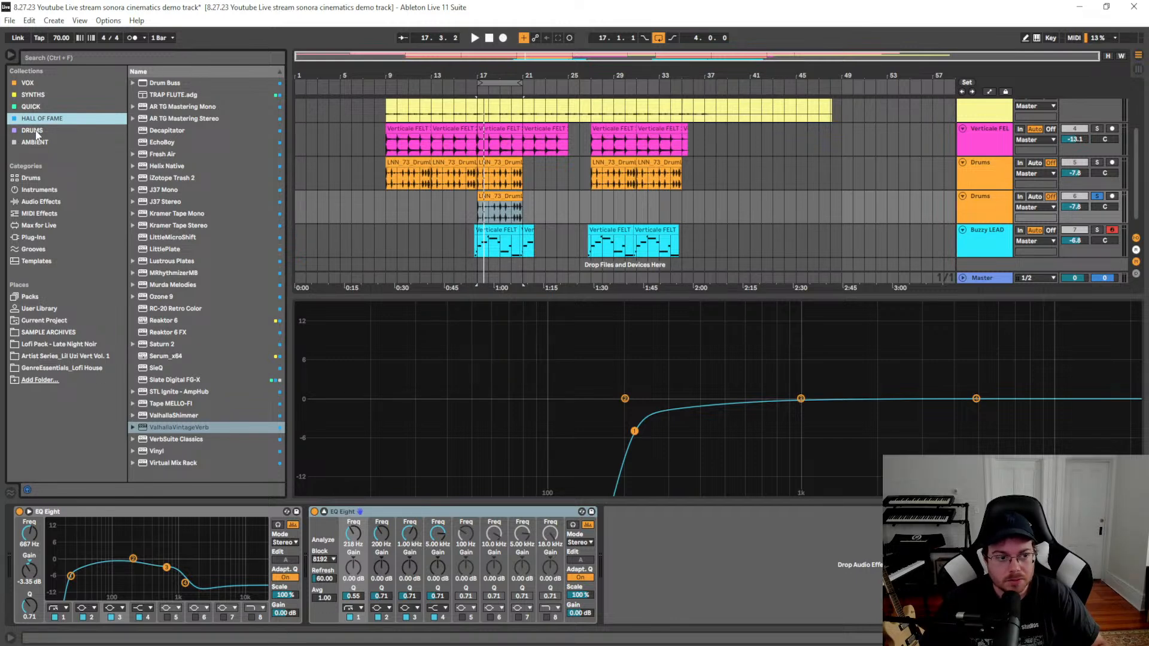
left_click(160, 133)
left_click_drag(175, 146, 654, 557)
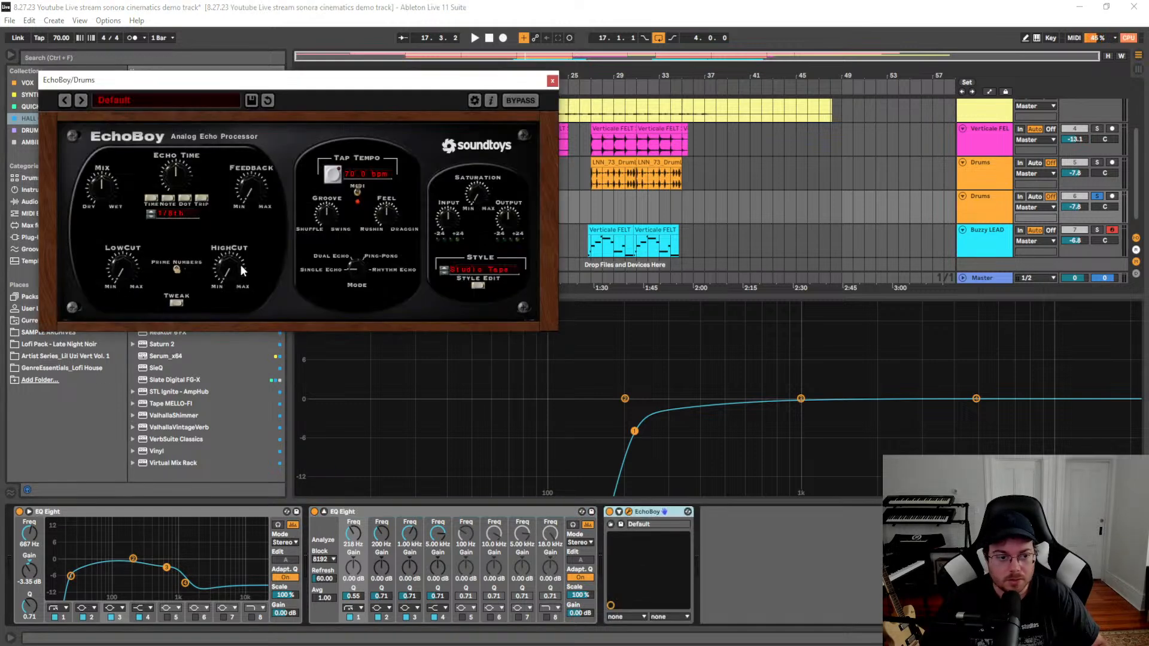
left_click_drag(476, 81, 311, 100)
left_click(486, 254)
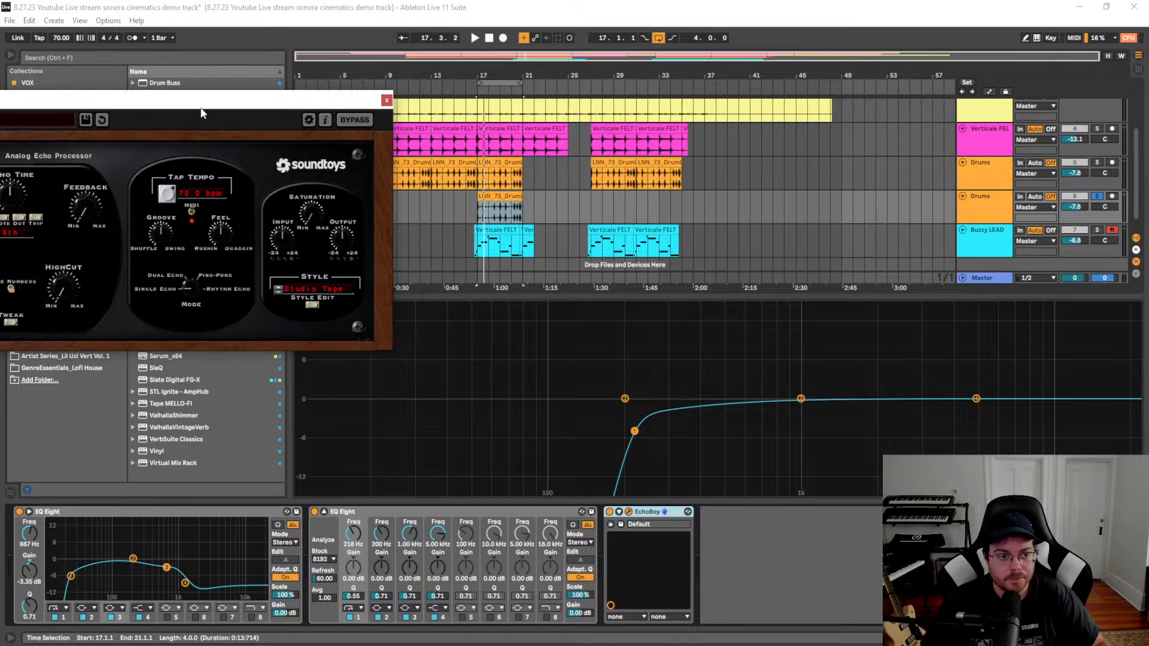
Set EchoBoy on the duplicated Drums track to a 1/16th echo time in Ping-Pong mode, adjust its mix and close its window
left_click_drag(200, 110, 547, 198)
key("space")
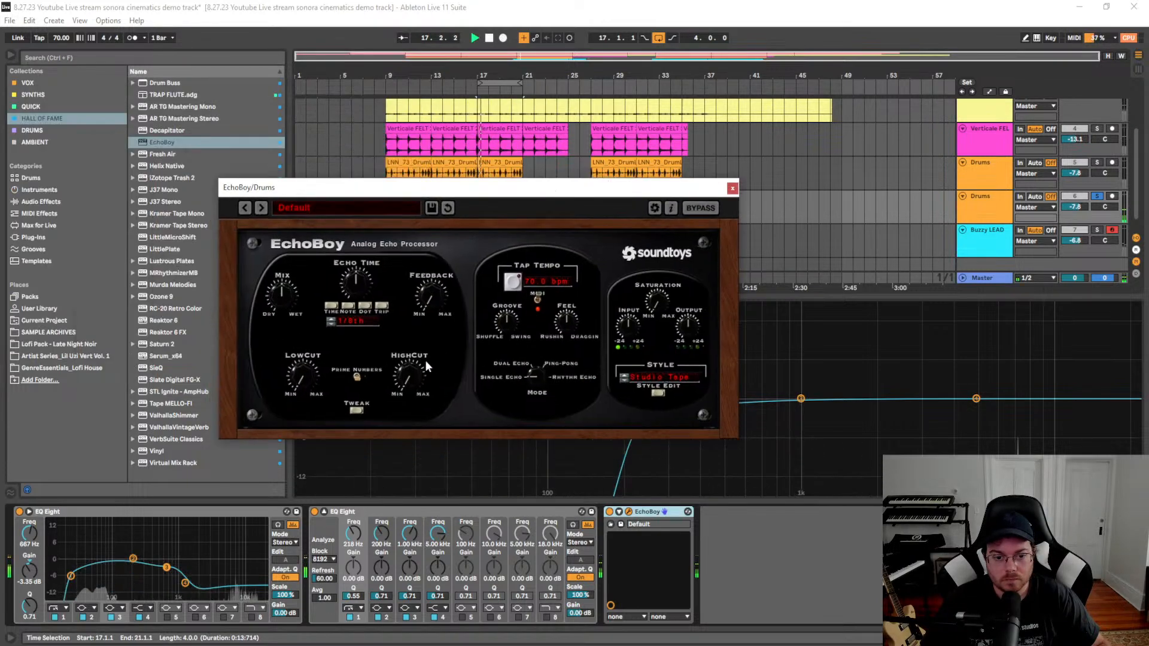
left_click(331, 322)
left_click(330, 324)
left_click(330, 324)
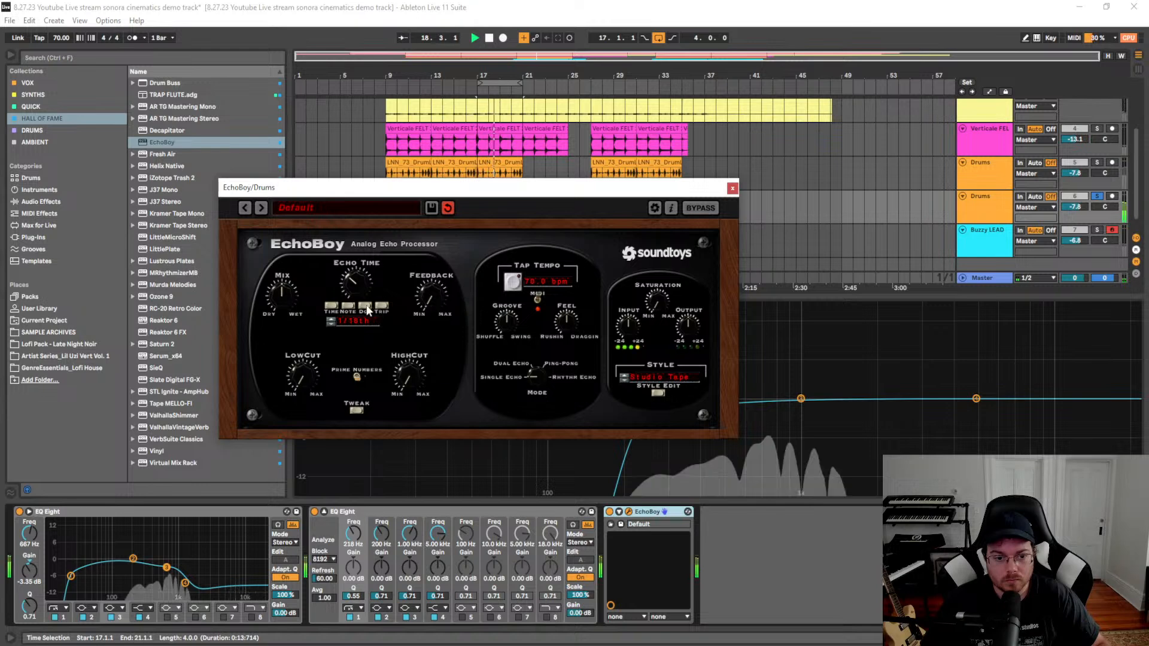
left_click_drag(541, 365, 553, 341)
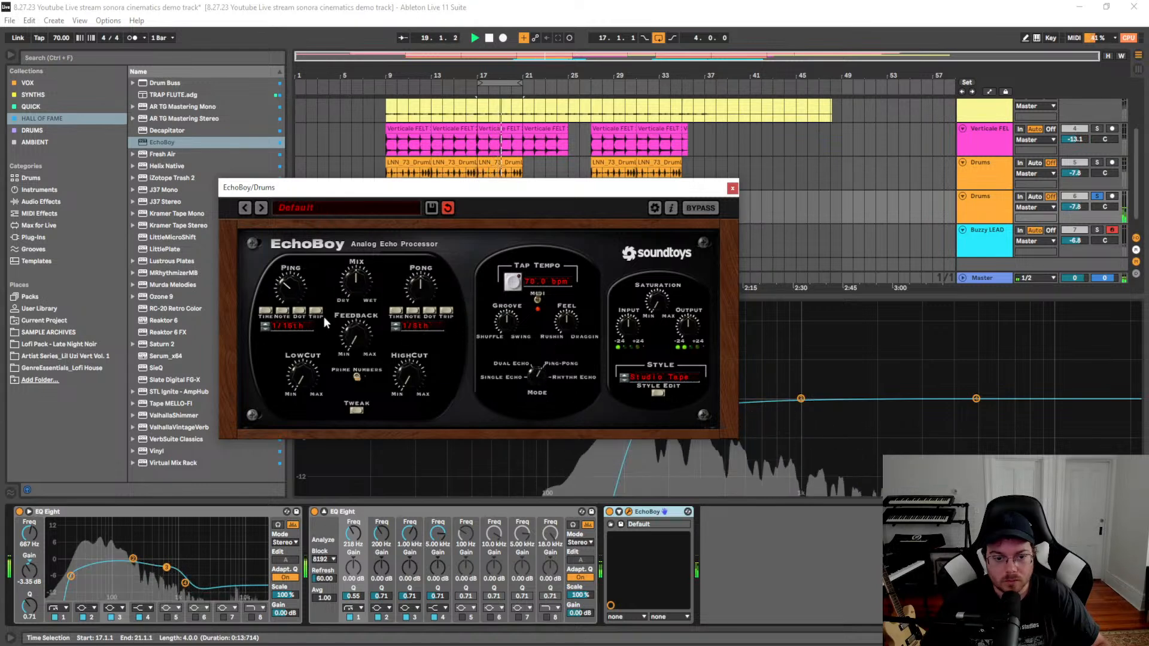
mouse_move(358, 291)
left_mouse_down()
mouse_move(374, 221)
mouse_move(379, 267)
mouse_move(360, 279)
mouse_move(363, 310)
left_mouse_up()
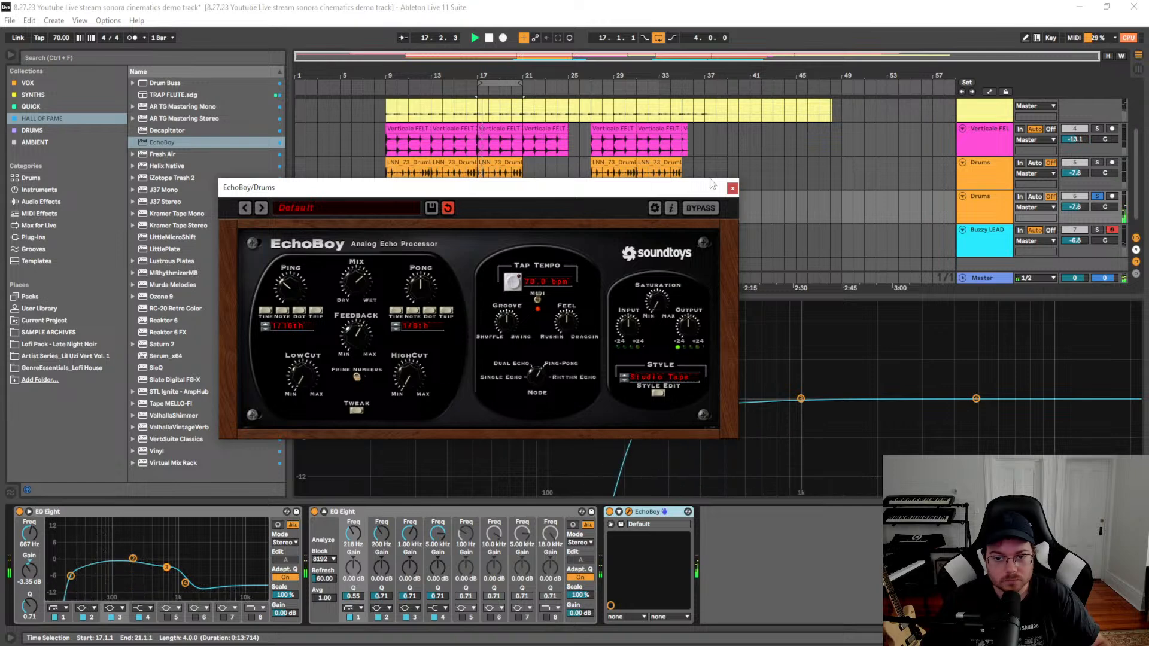
left_click(732, 188)
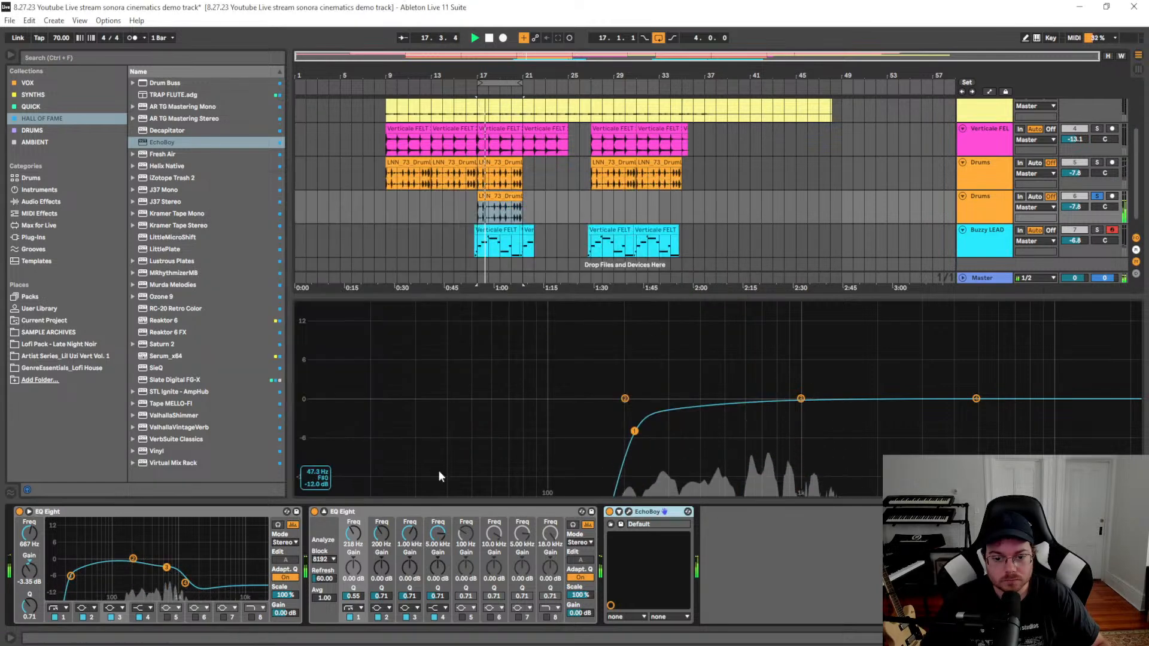
Add Pro-Q 3 from the QUICK collection after EchoBoy and move its window clear for editing
left_click(33, 108)
scroll(164, 476, "down", 5)
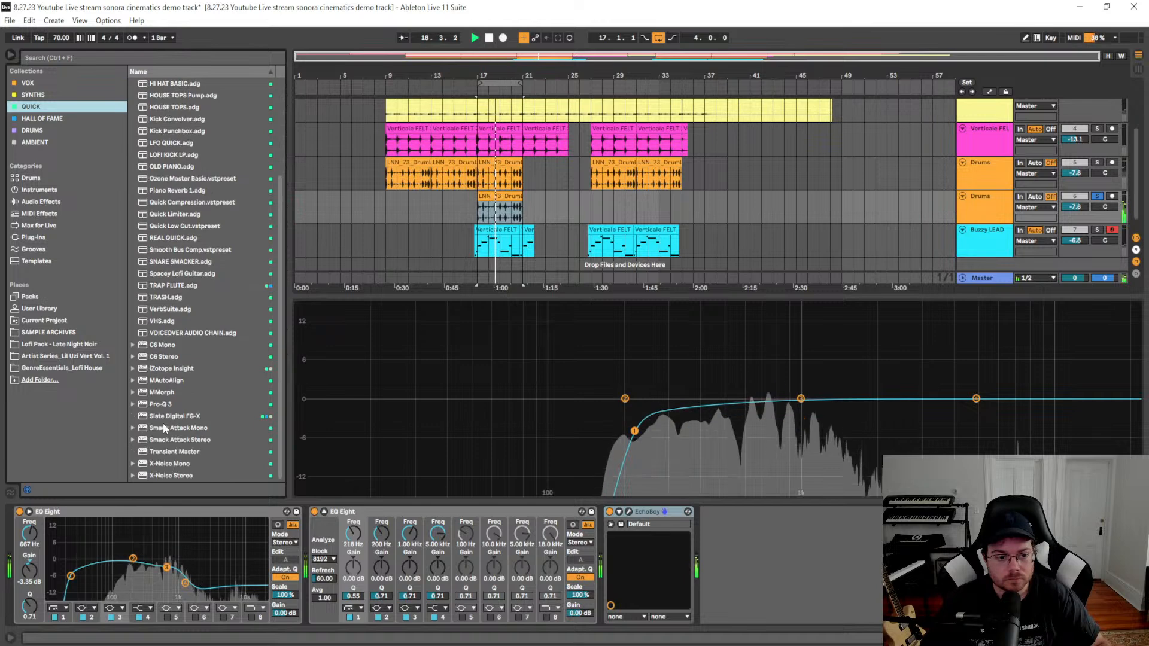
left_click_drag(160, 404, 731, 565)
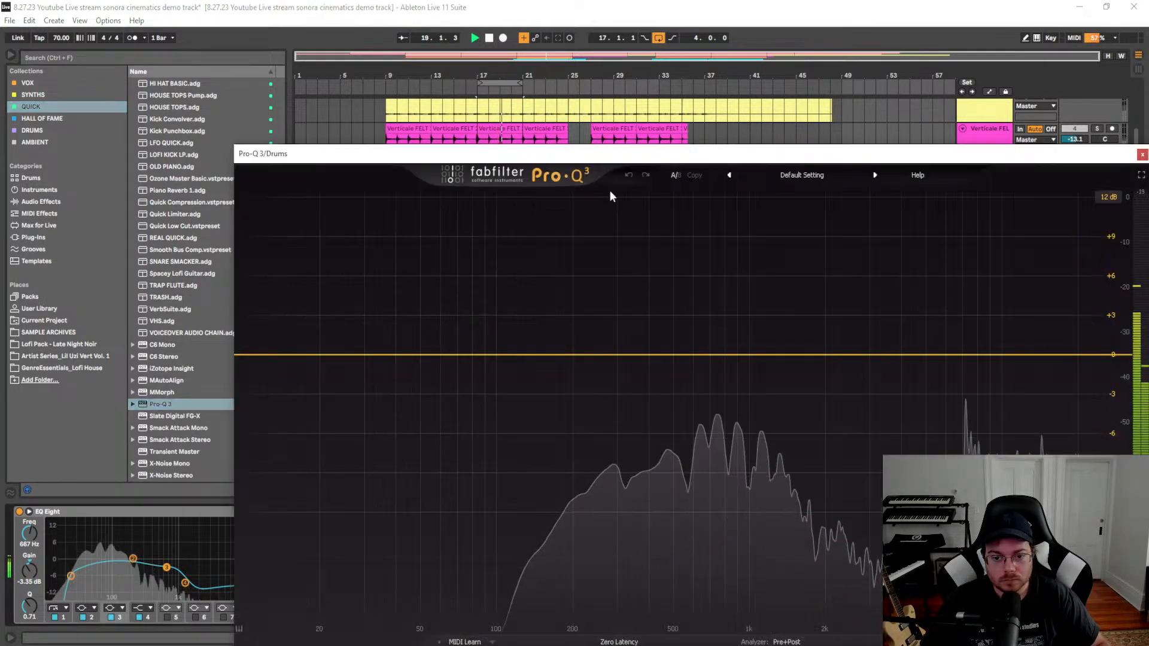
left_click_drag(584, 146, 431, 89)
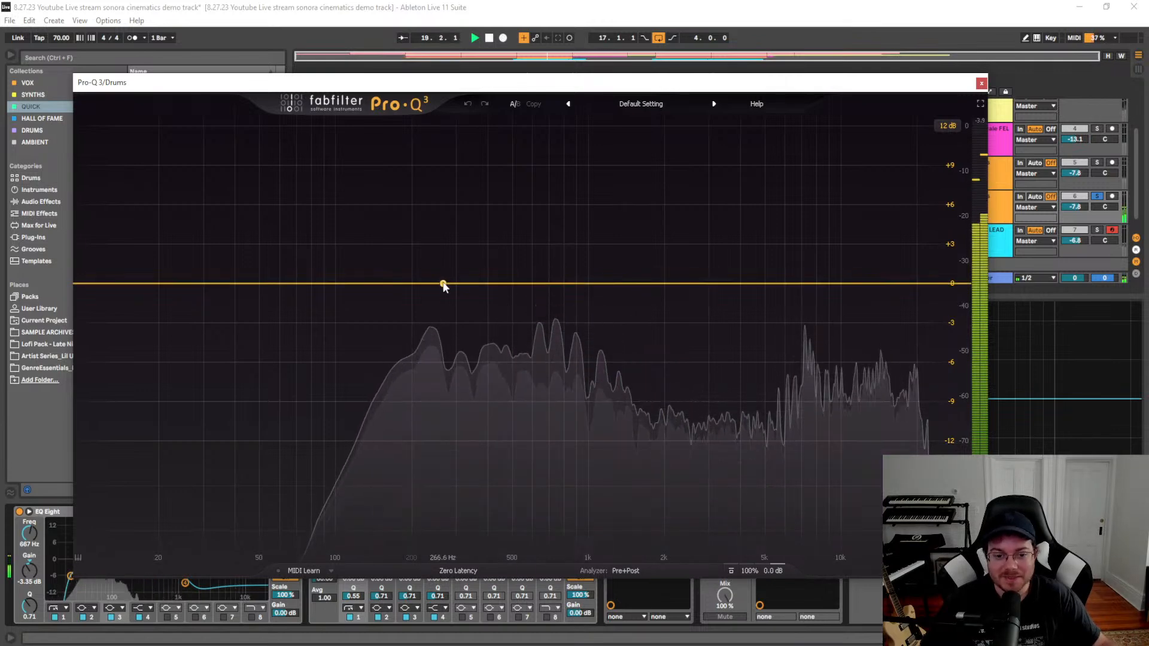
Create a Low Cut band in Pro-Q 3 and place it at about 417 Hz with a Q of about 0.65
left_click_drag(441, 283, 440, 291)
left_click(353, 509)
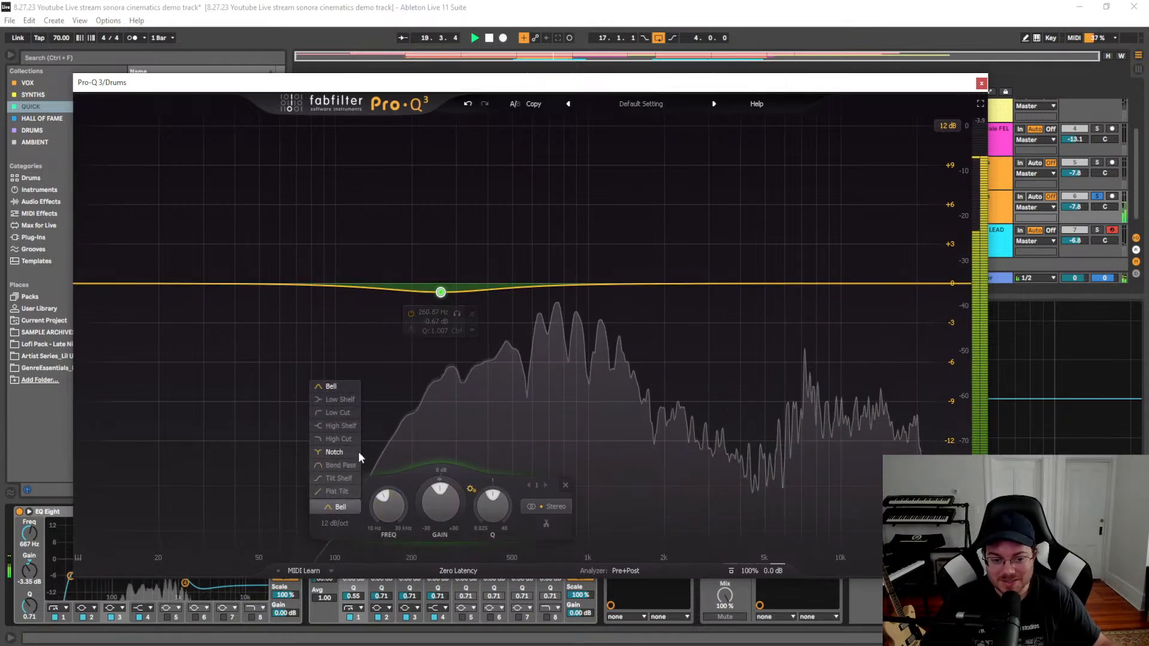
left_click(351, 397)
left_click(338, 507)
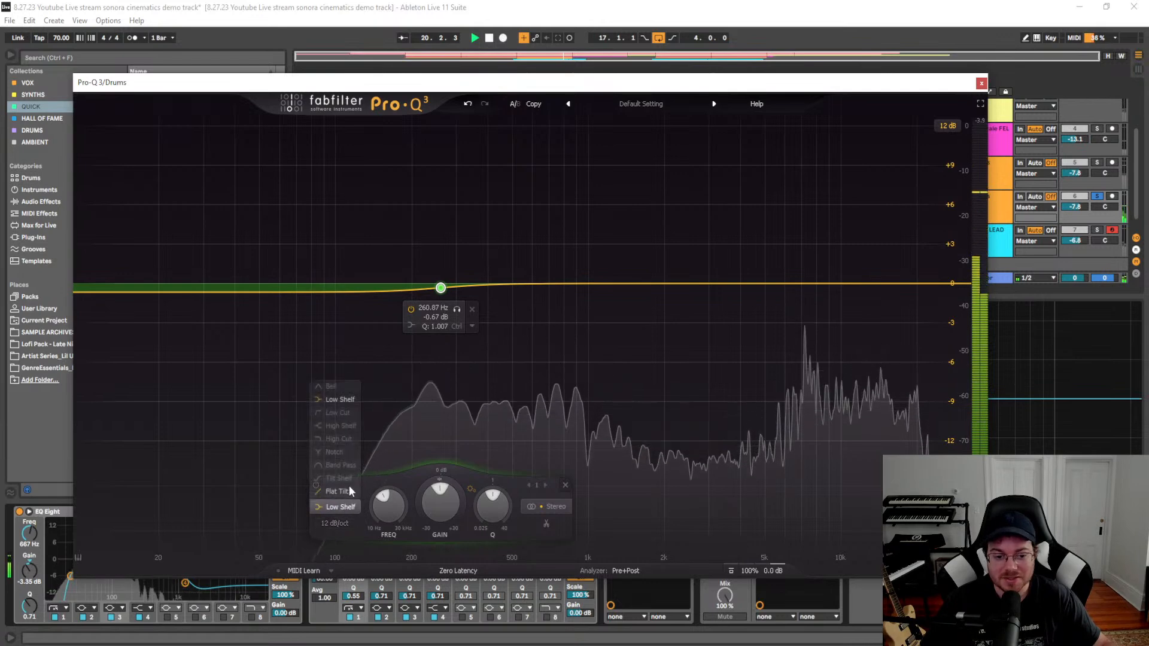
left_click(352, 411)
left_click_drag(441, 283, 493, 333)
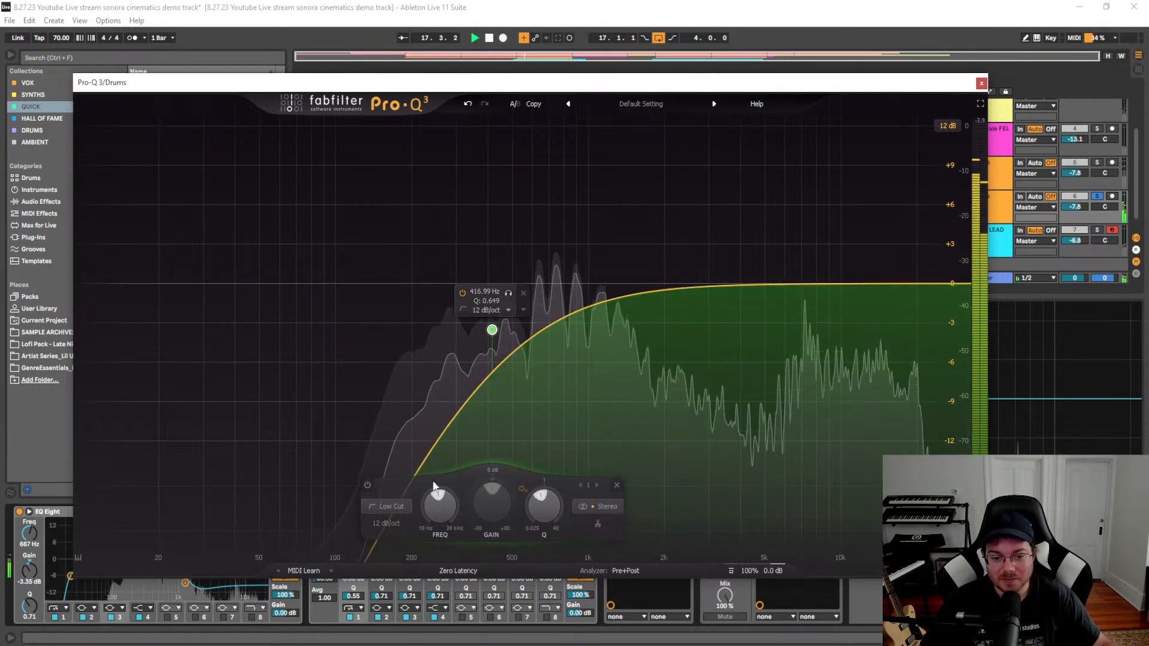
Try the High Cut shape on the Pro-Q 3 band and return it to Low Cut
left_click(397, 504)
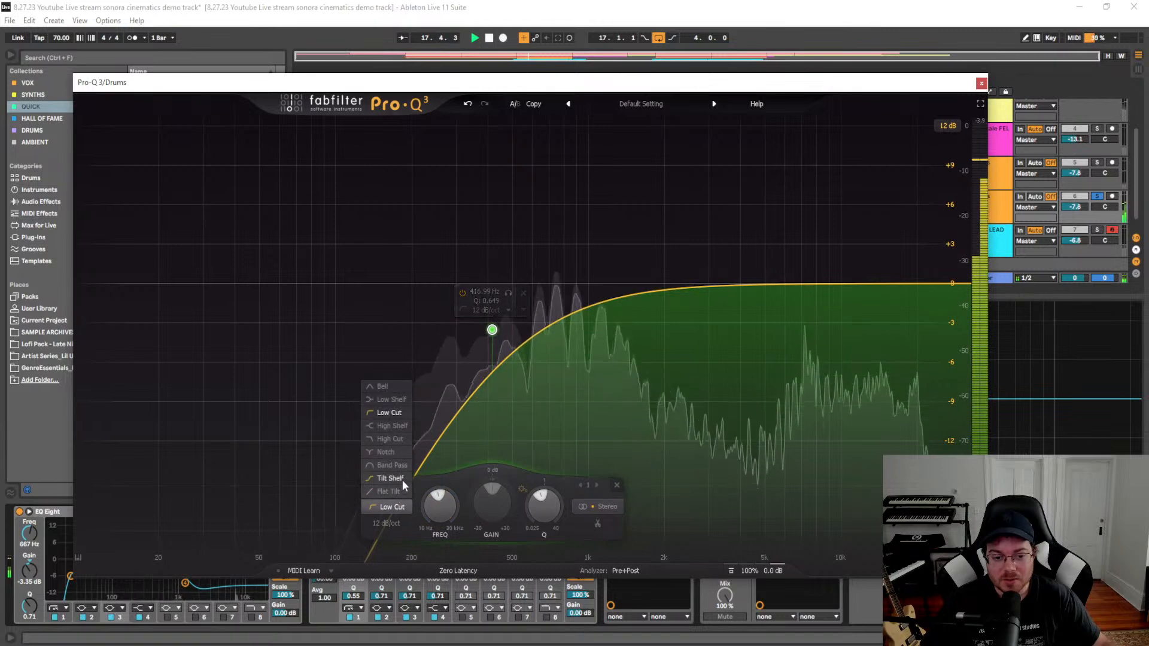
left_click(405, 441)
left_click(392, 511)
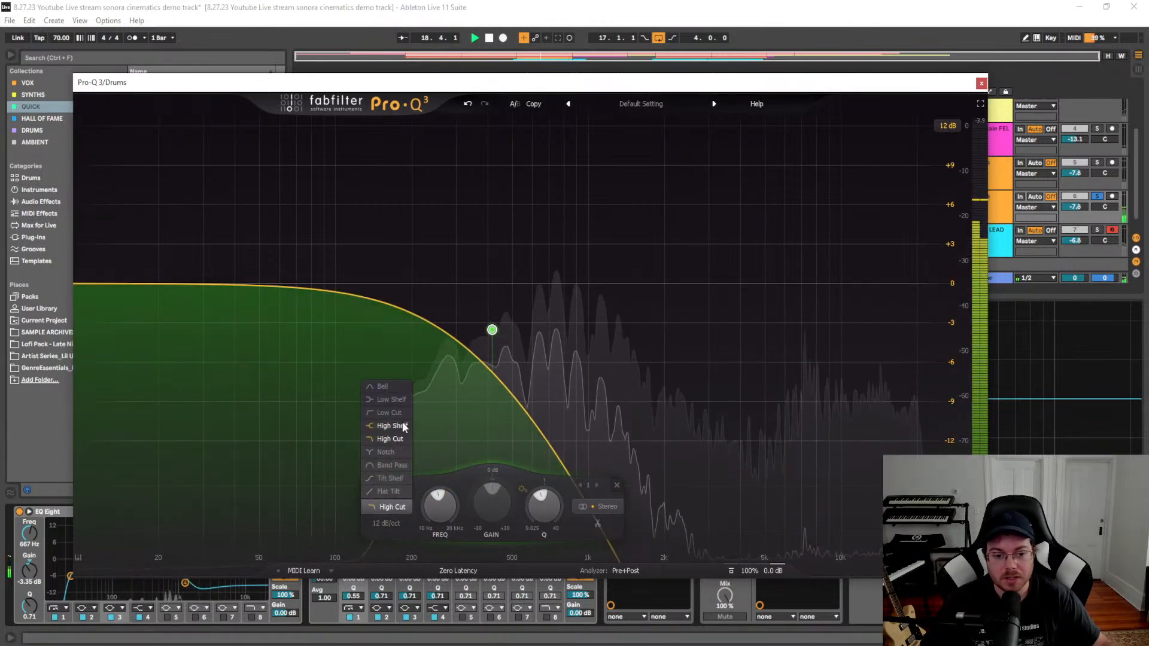
left_click(405, 402)
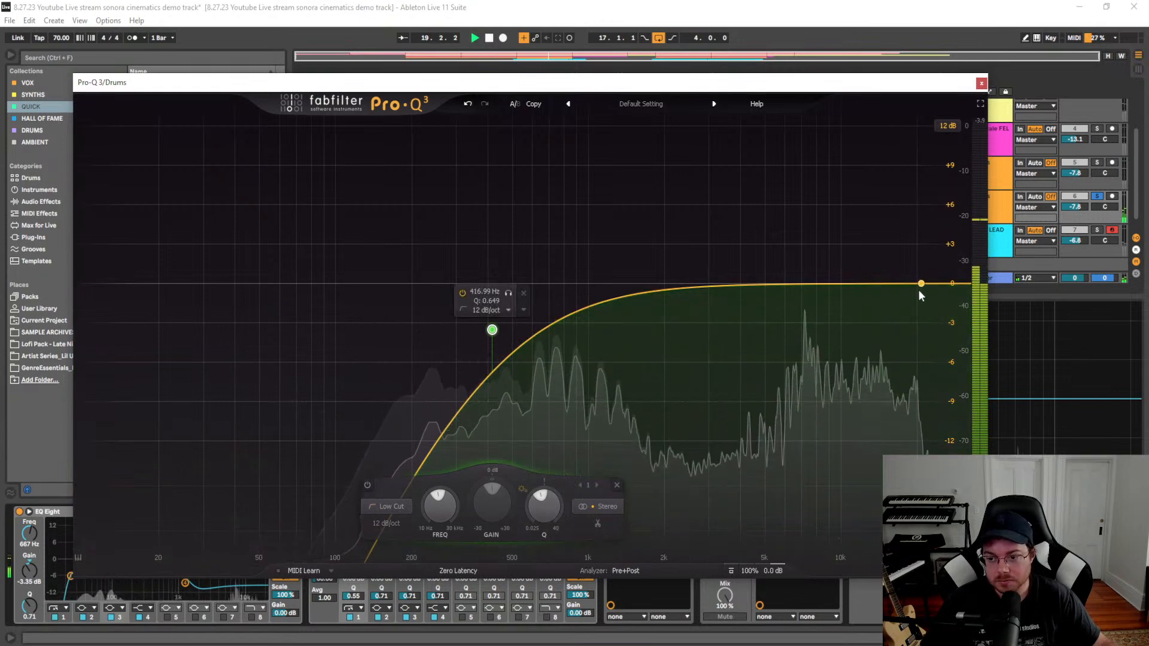
Add a second Pro-Q 3 band at the upper end of the spectrum and make it a High Cut
left_click(902, 299)
left_click(726, 507)
left_click(726, 438)
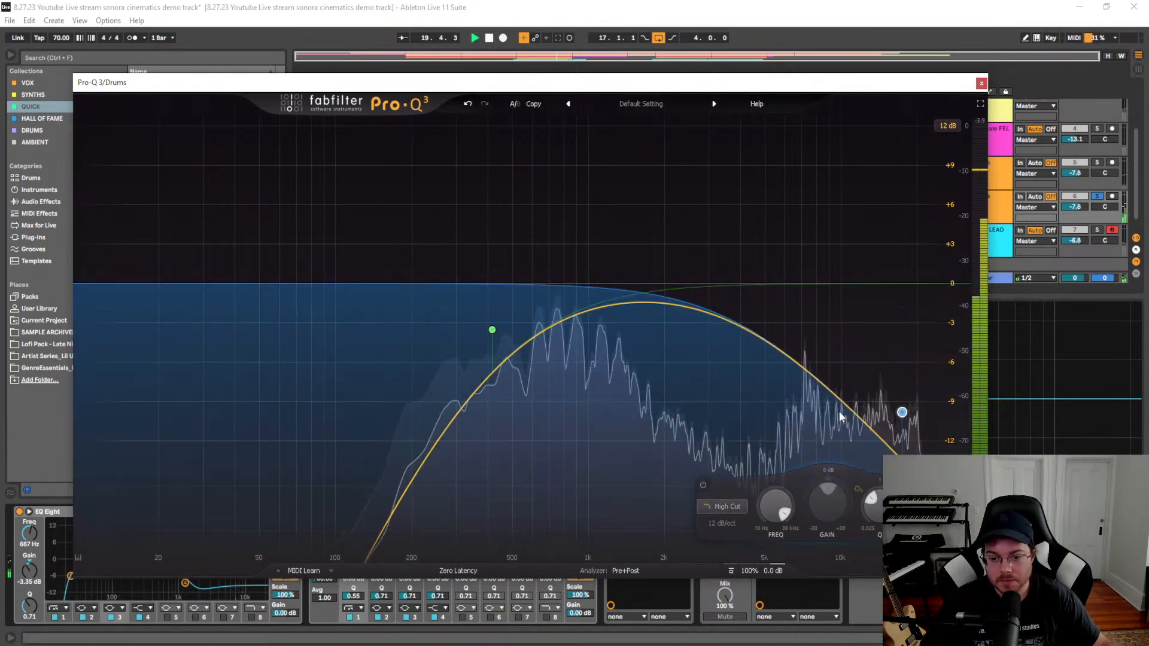
Narrow the Pro-Q 3 filter by raising the low cut and moving the high cut to about 4595 Hz with a Q of 2.859, and close Pro-Q 3
left_click_drag(901, 295, 763, 225)
left_click_drag(491, 329, 530, 361)
left_click_drag(763, 225, 754, 198)
left_click_drag(526, 366, 551, 370)
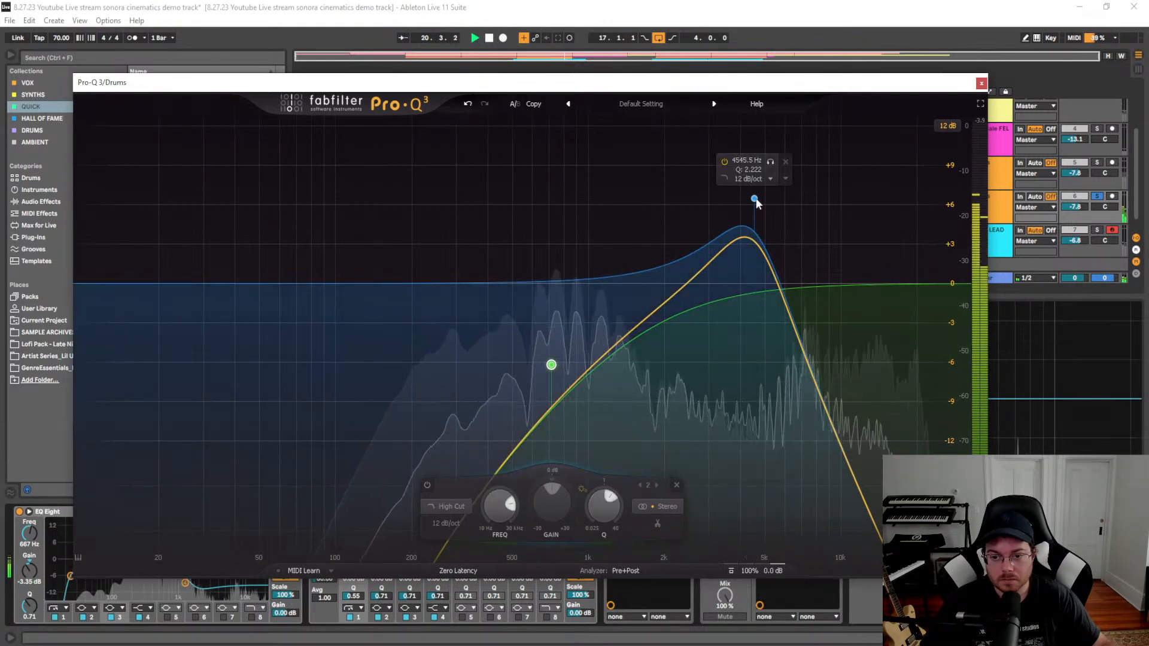
left_click_drag(754, 198, 753, 183)
left_click_drag(552, 366, 573, 377)
left_click_drag(752, 183, 755, 172)
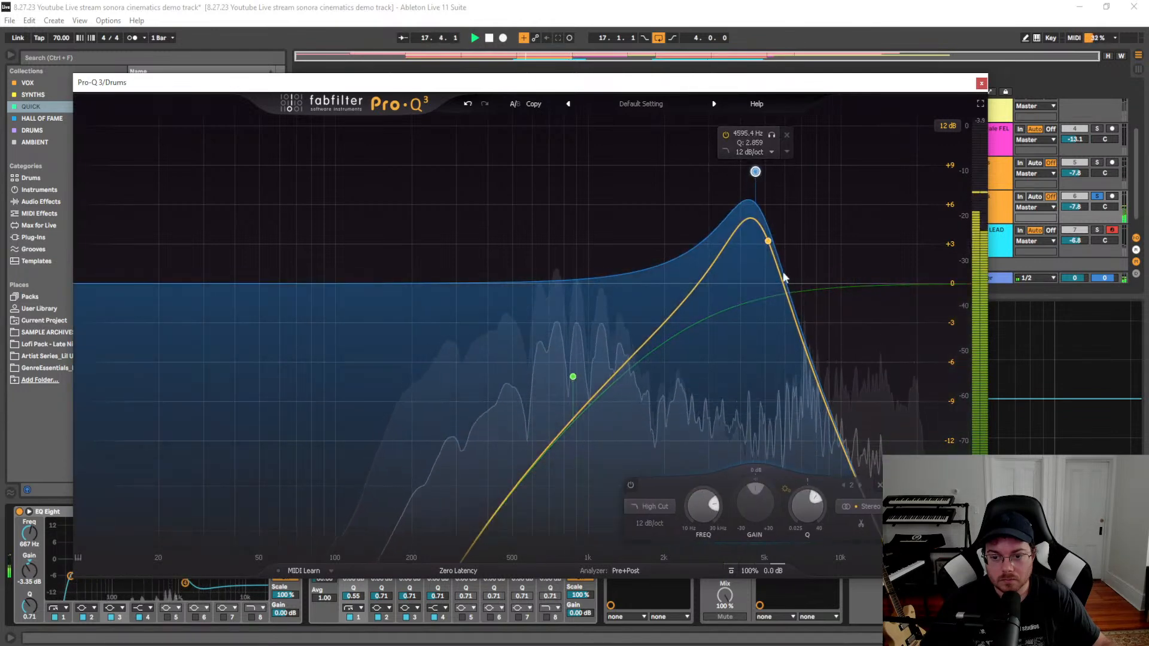
left_click(981, 83)
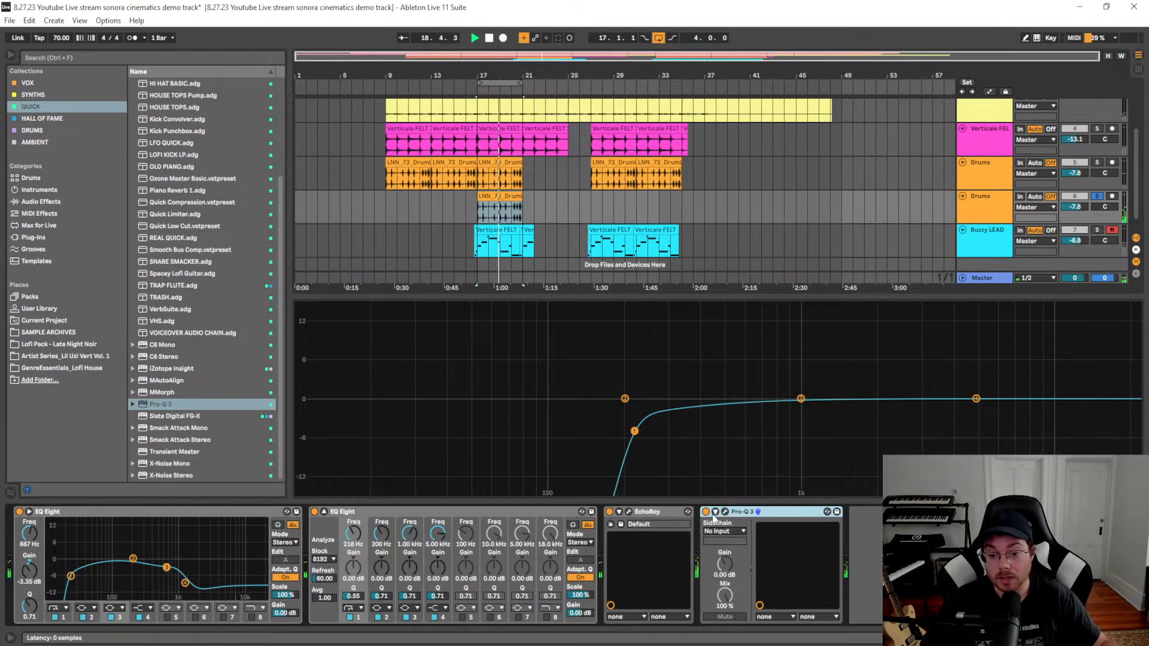
Collapse the second EQ Eight's enlarged display and add STL Ignite - AmpHub from the HALL OF FAME collection after Pro-Q 3
left_click(324, 513)
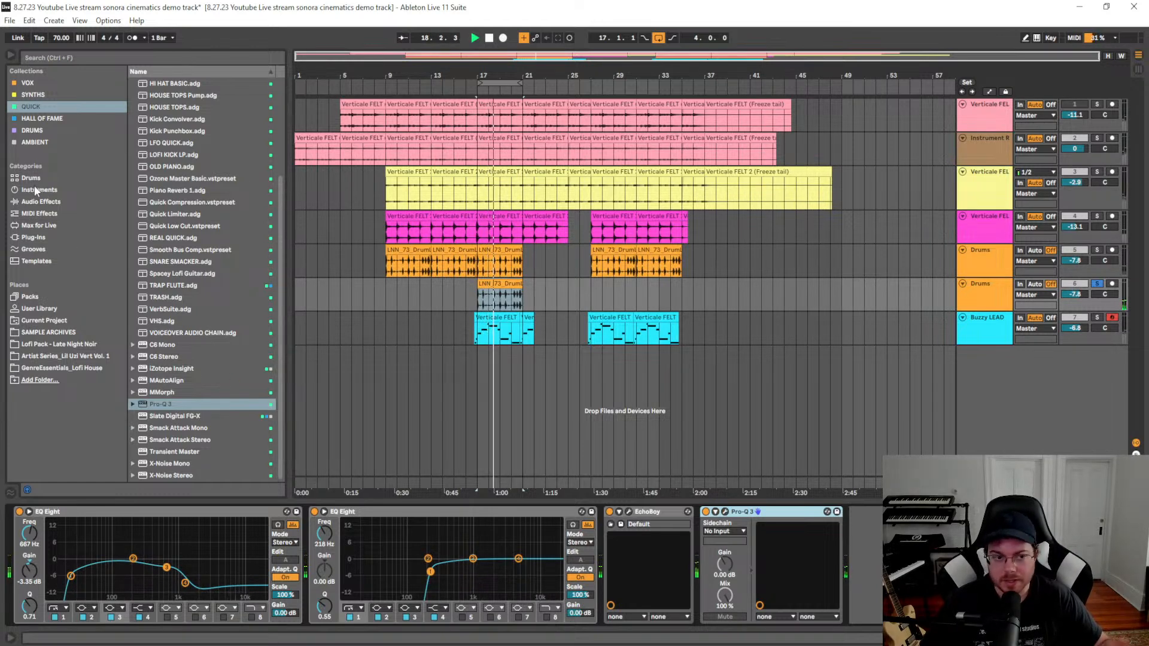
left_click(41, 119)
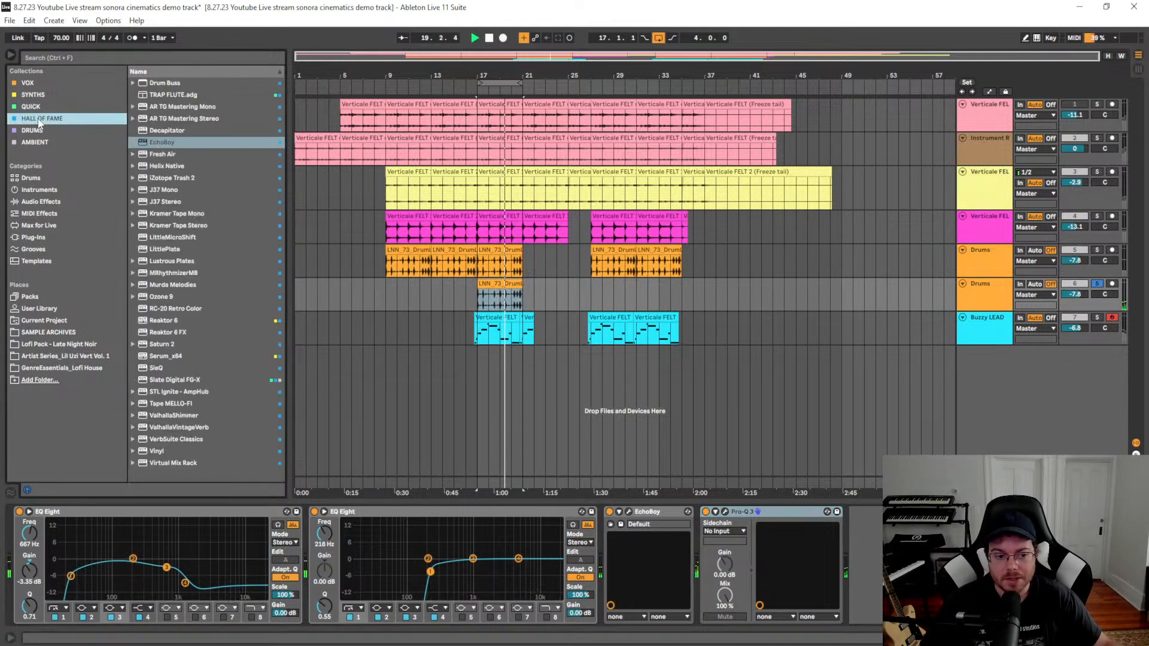
left_click(173, 392)
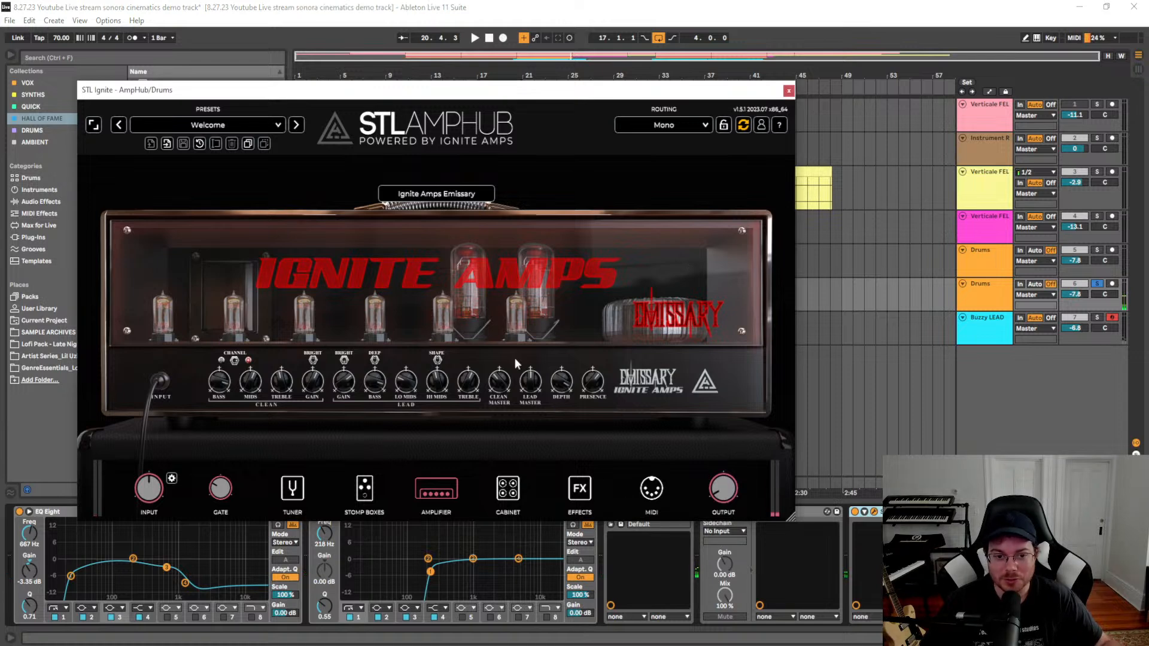
Try the Alchemy 2B amplifier in AmpHub with the drum loop playing
left_click(449, 196)
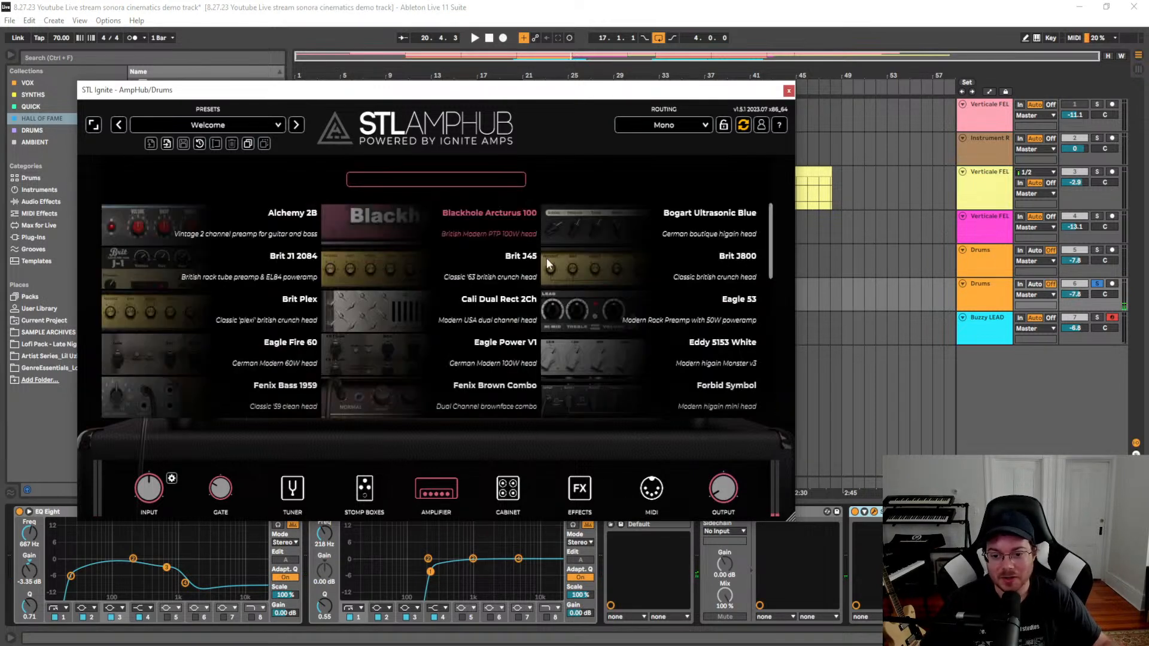
left_click(228, 221)
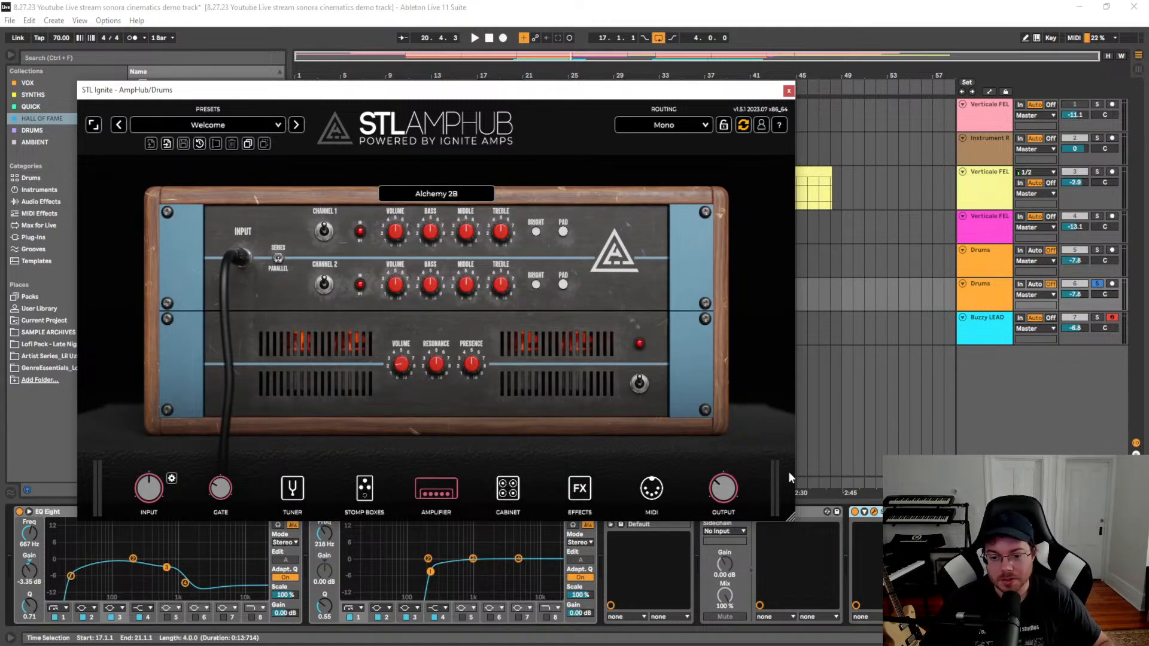
key("space")
mouse_move(730, 473)
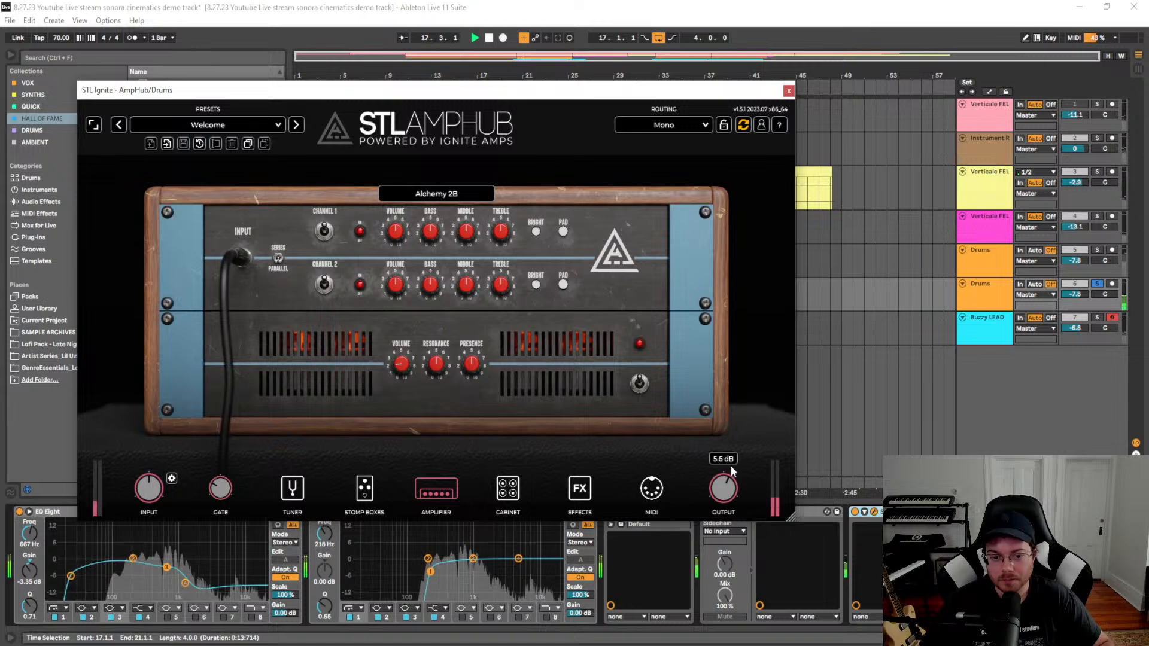
Switch AmpHub to the Raven Type D amplifier, set its output to 7.5 dB while the drums play, and close the window
left_click(443, 196)
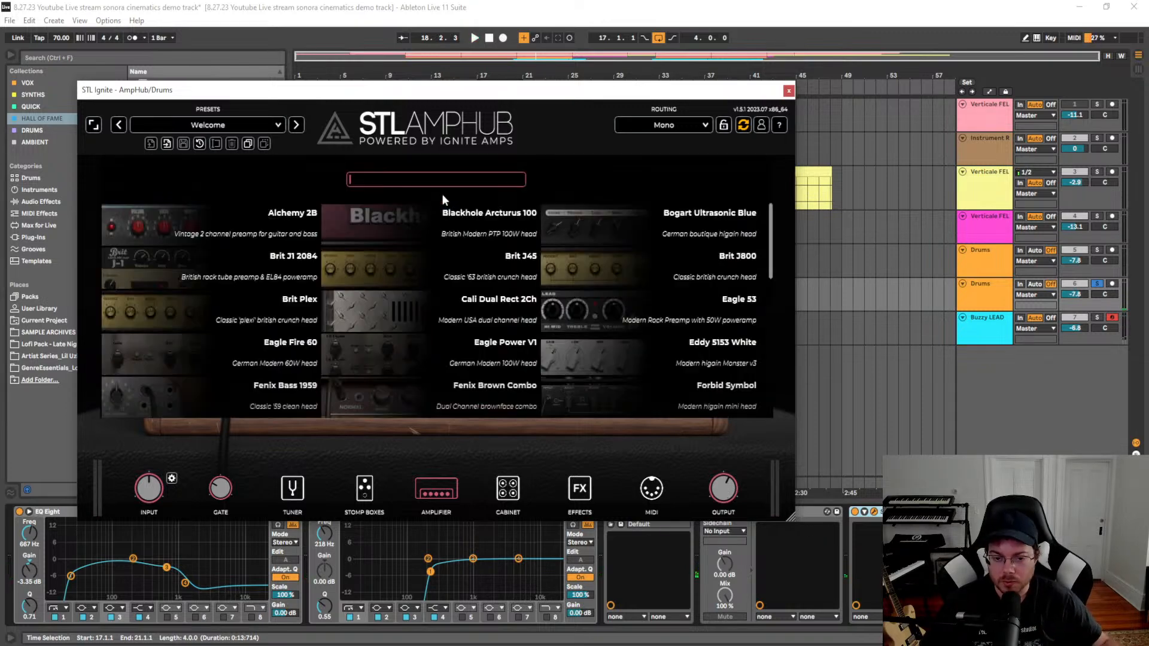
left_click_drag(772, 262, 780, 360)
left_click(742, 359)
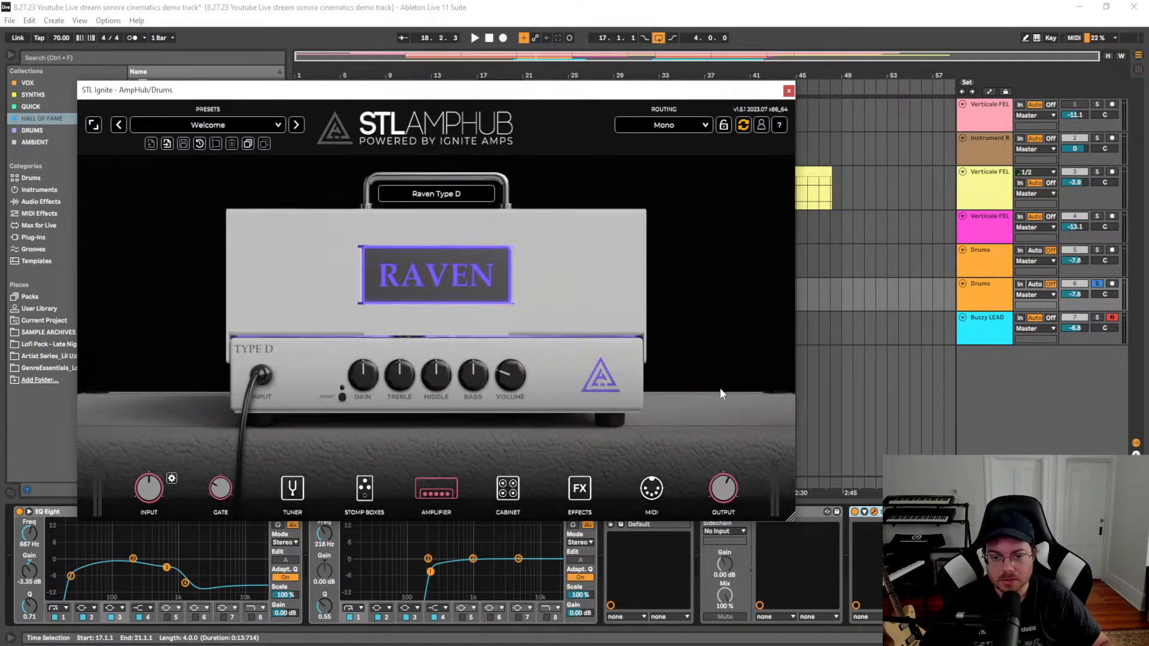
key("space")
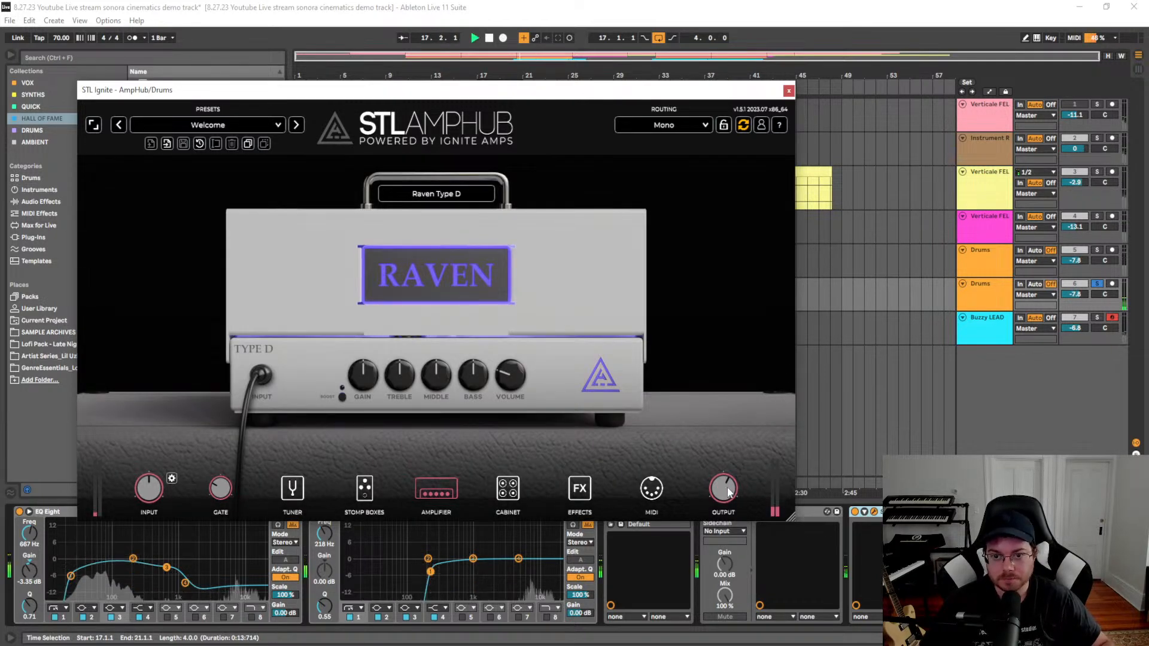
mouse_move(722, 496)
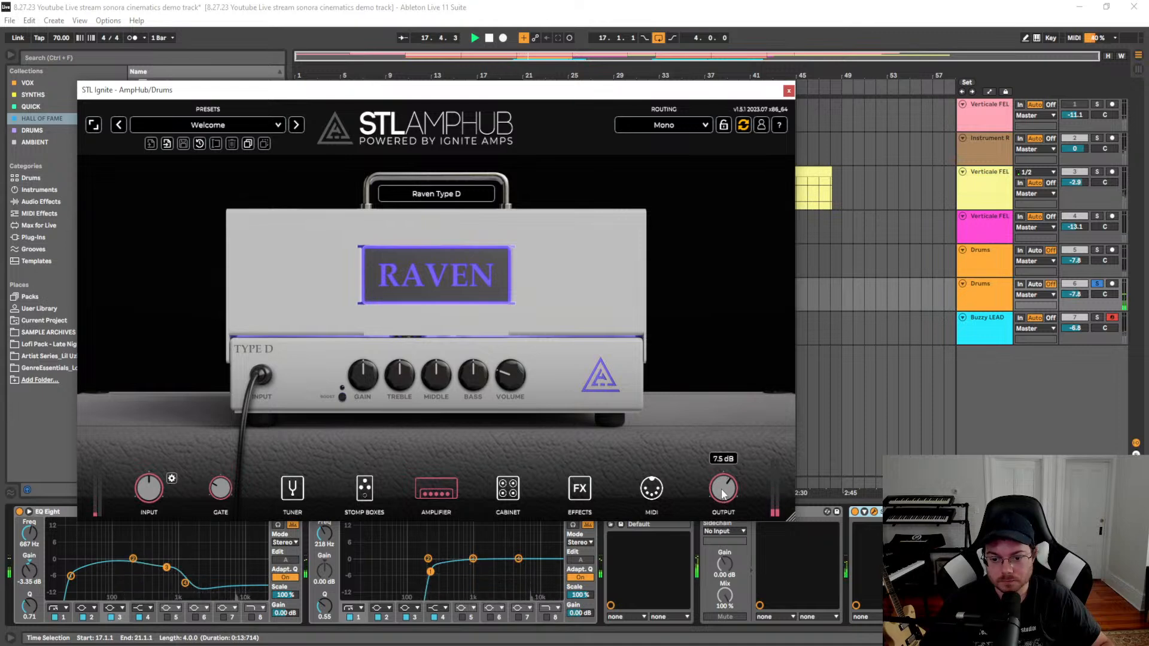
left_click_drag(619, 91, 609, 79)
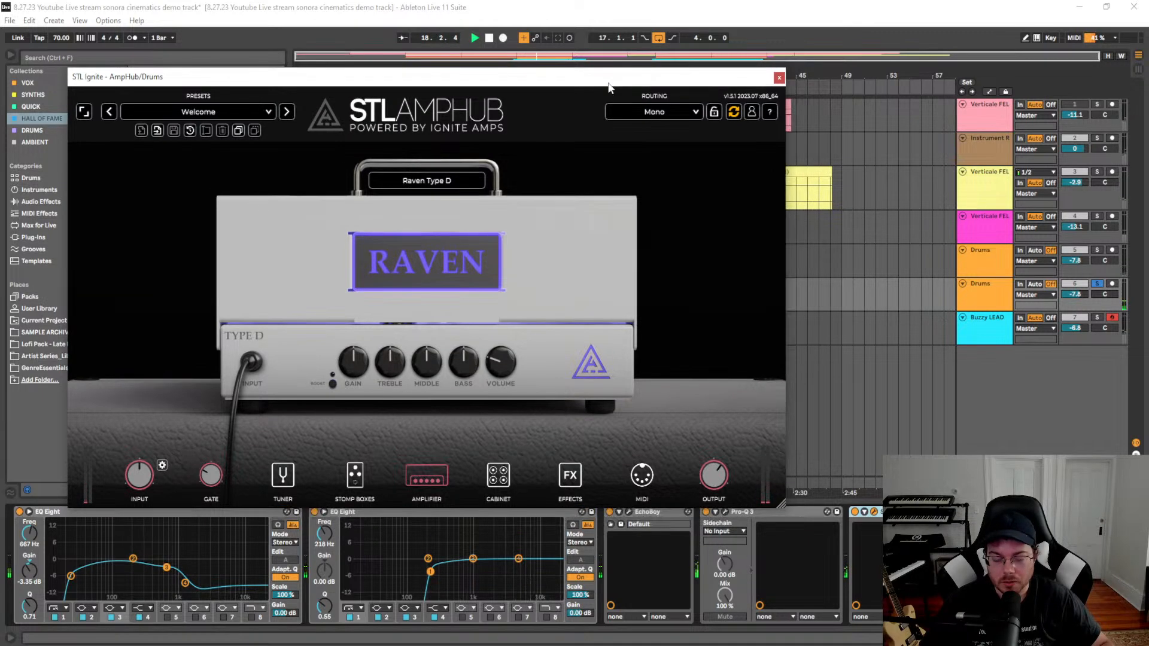
left_click(779, 78)
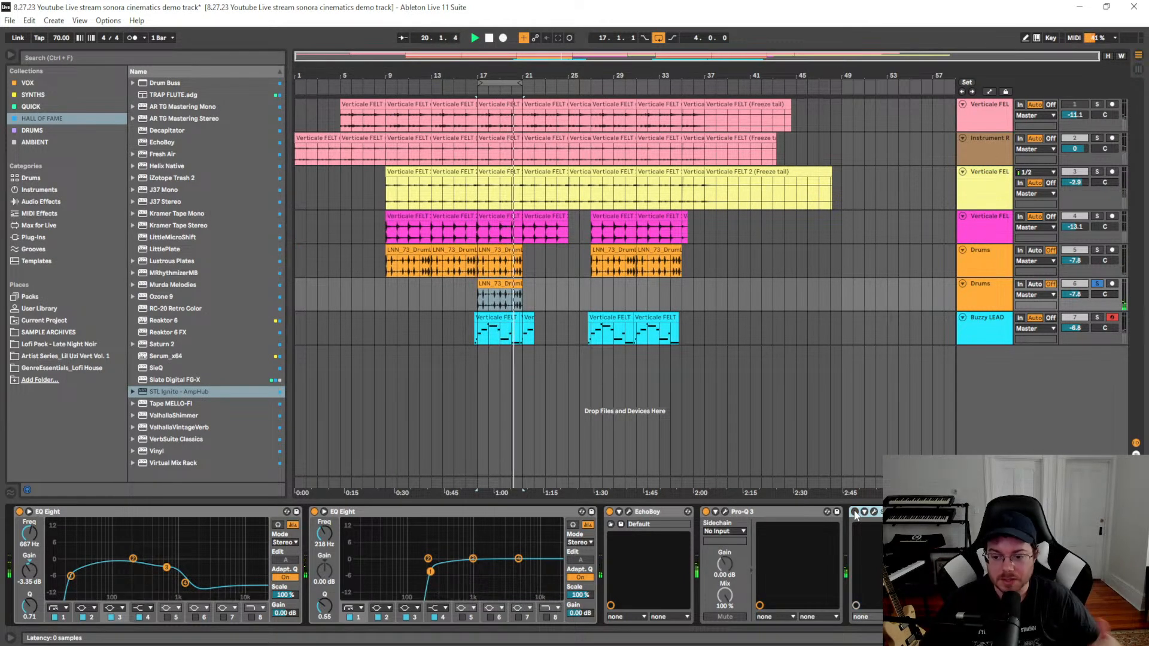
Reopen AmpHub, set its routing to Stereo and close it again
left_click(874, 513)
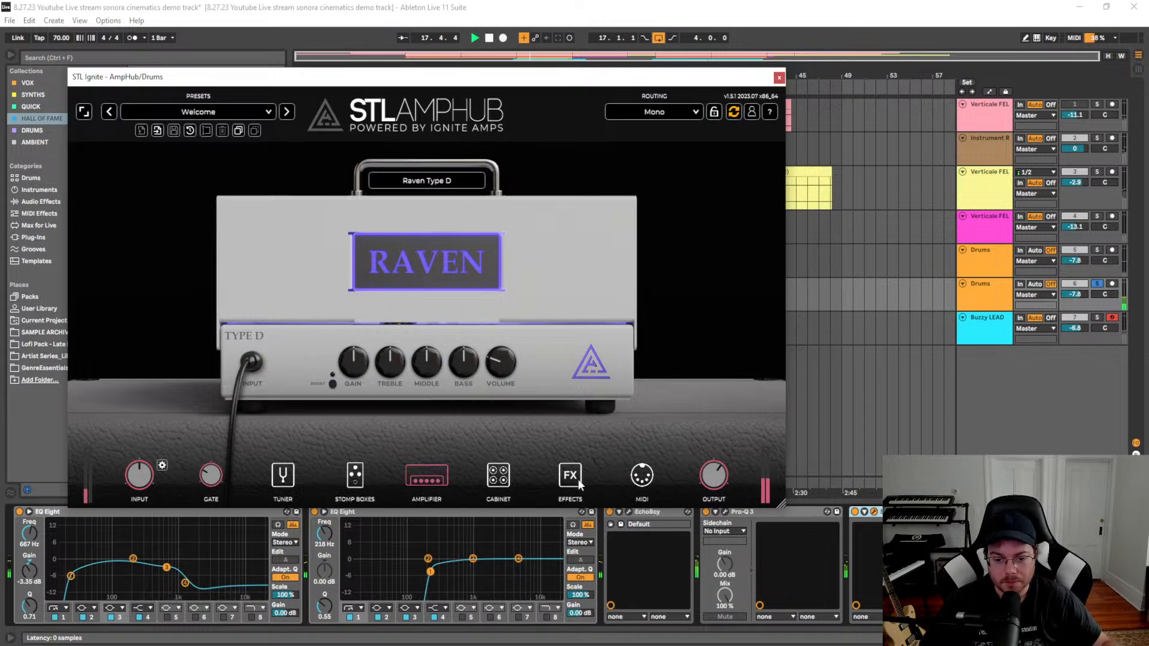
left_click(656, 112)
left_click(655, 146)
left_click(660, 113)
left_click(661, 161)
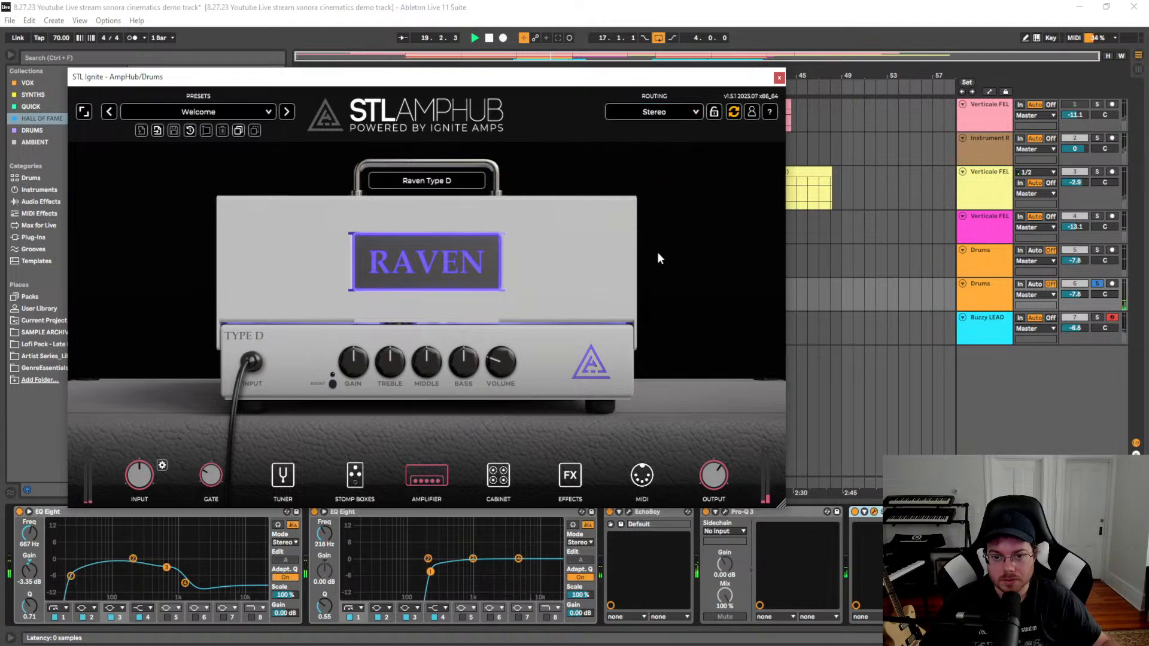
left_click(779, 78)
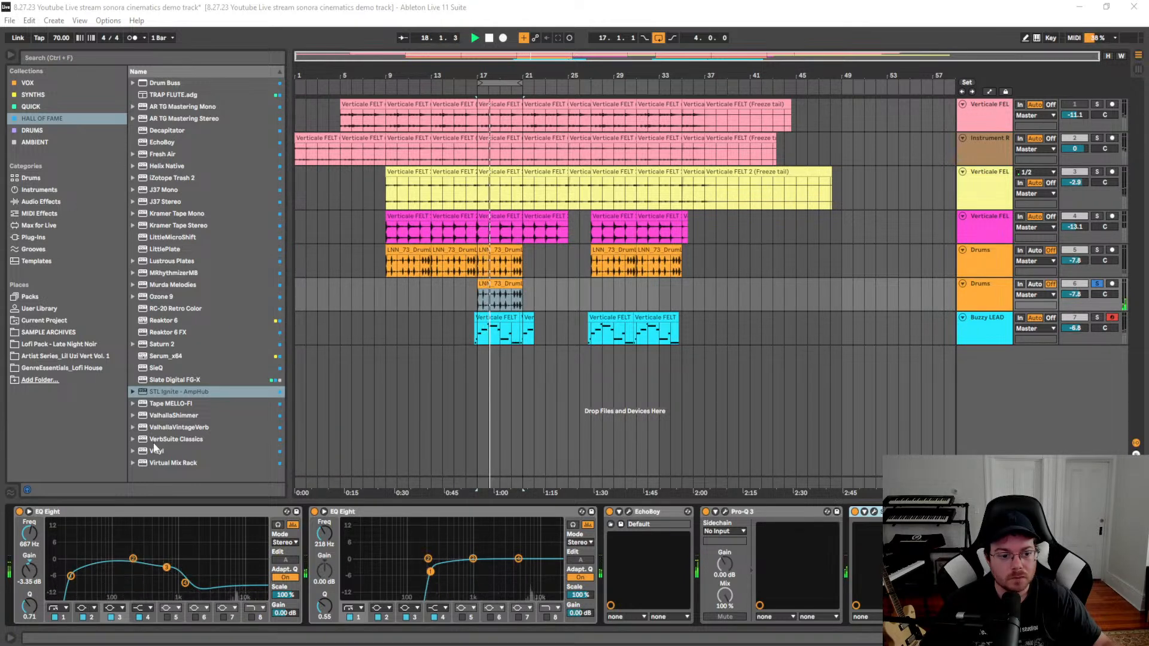
Add Virtual Mix Rack to the duplicated Drums track and place the Custom Opto dynamics module in it
left_click(170, 463)
left_click_drag(762, 545, 760, 545)
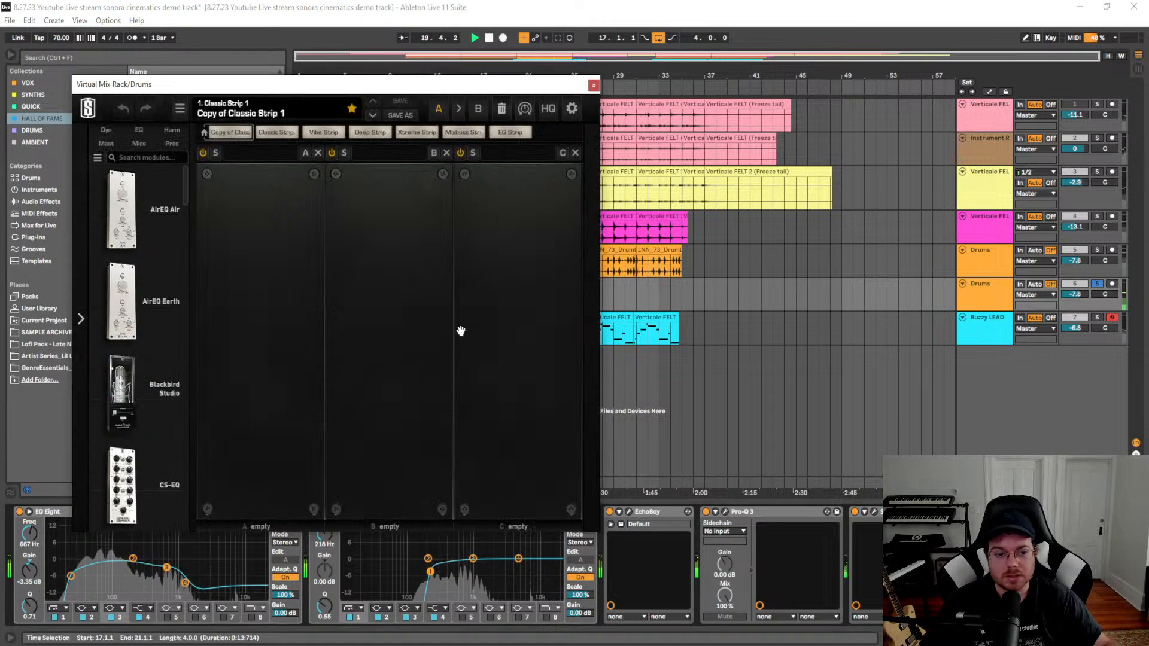
left_click(106, 131)
left_click_drag(186, 232, 387, 342)
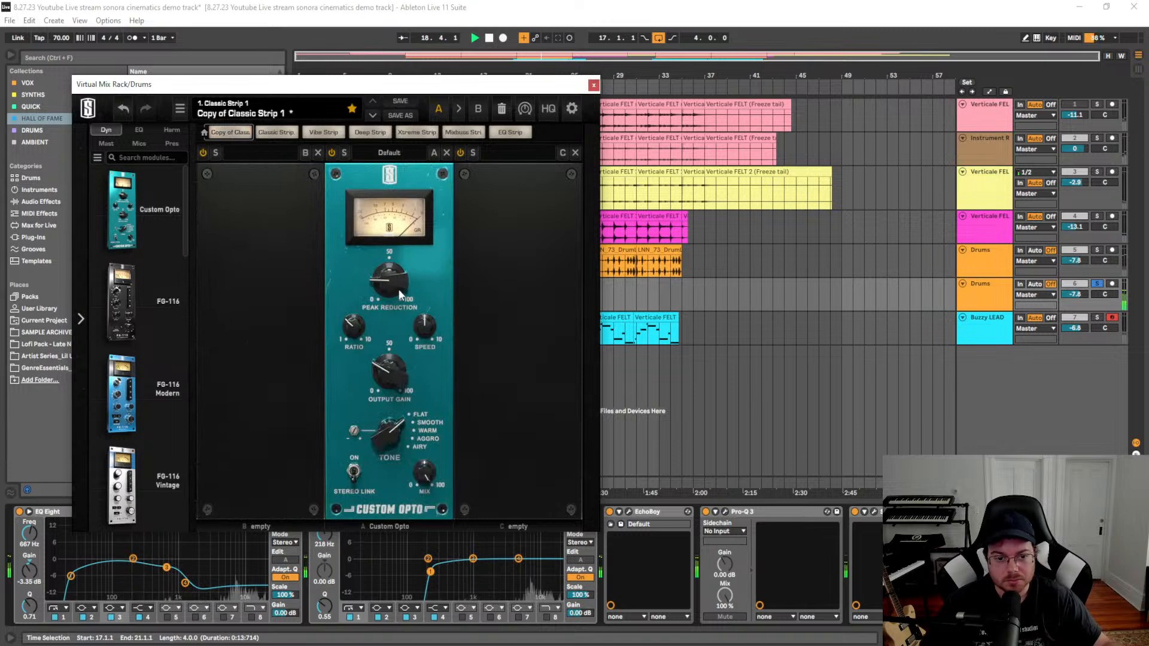
Set Custom Opto's peak reduction to 61.8 and tone to Aggro, raise its output gain, and lower the duplicated Drums track to -8.7 dB
left_click_drag(383, 288, 386, 271)
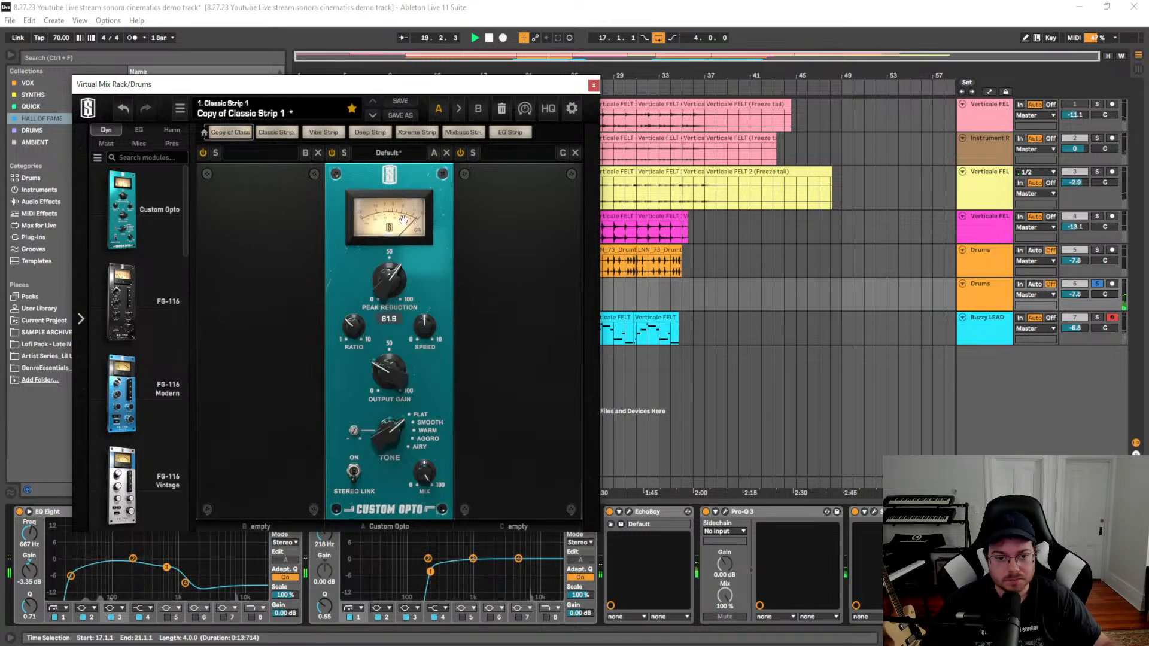
left_click_drag(404, 218, 401, 220)
left_click(419, 438)
left_click_drag(383, 370, 383, 375)
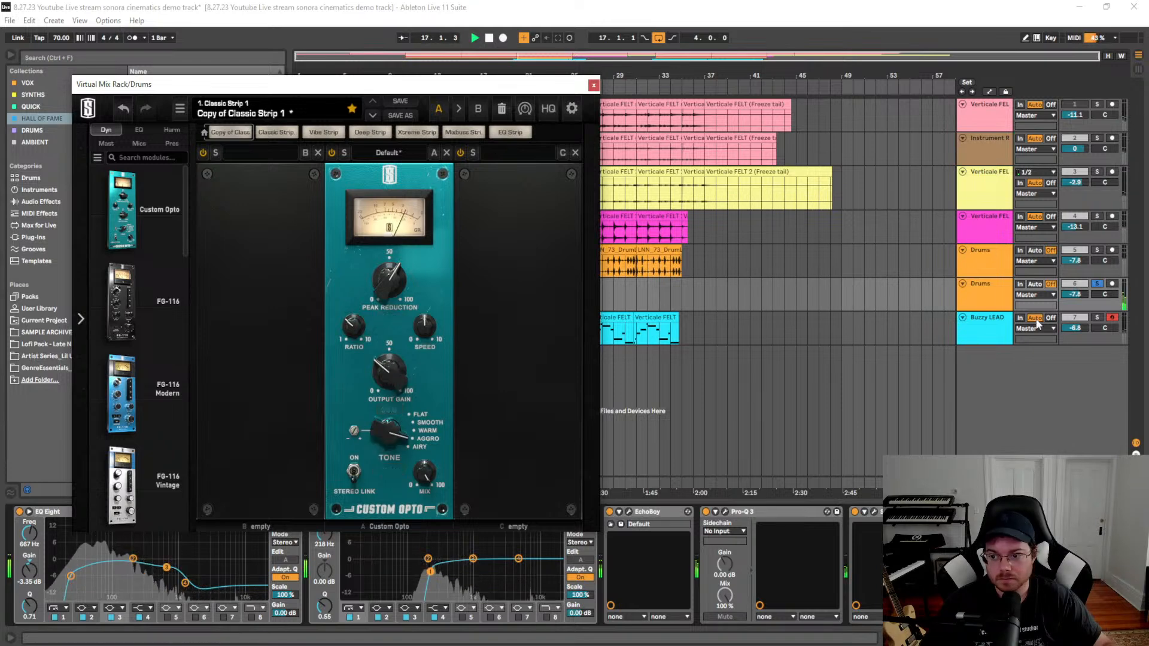
left_click_drag(1071, 293, 1071, 297)
left_click(594, 85)
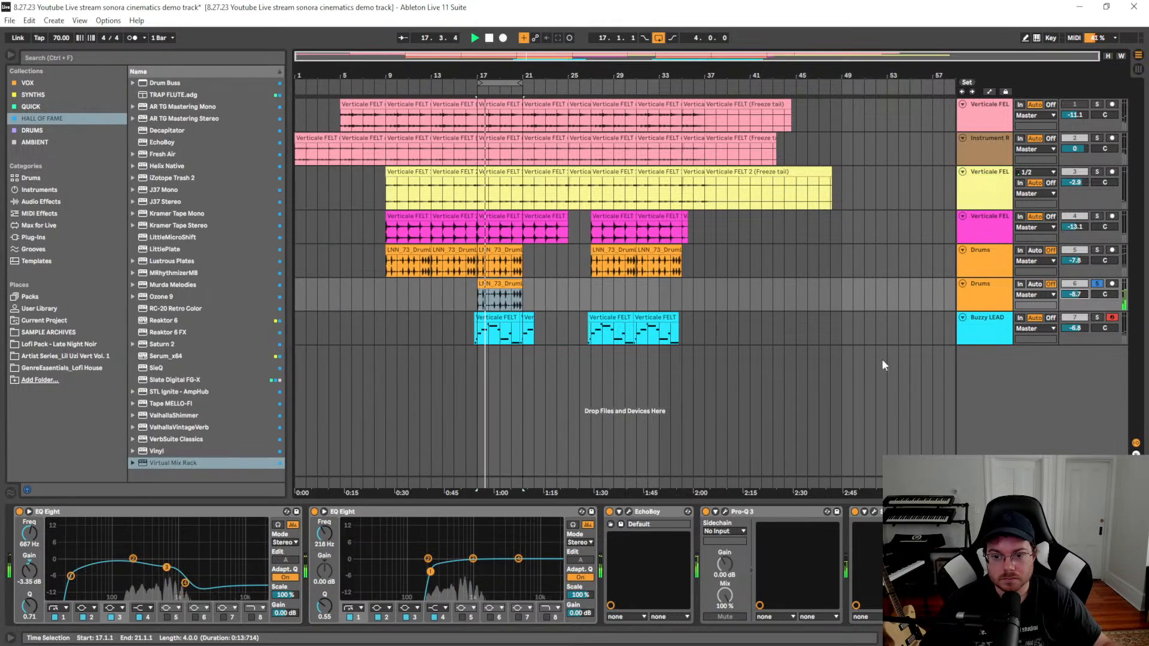
Freeze and flatten the duplicated Drums track to print its effects chain to audio
right_click(992, 296)
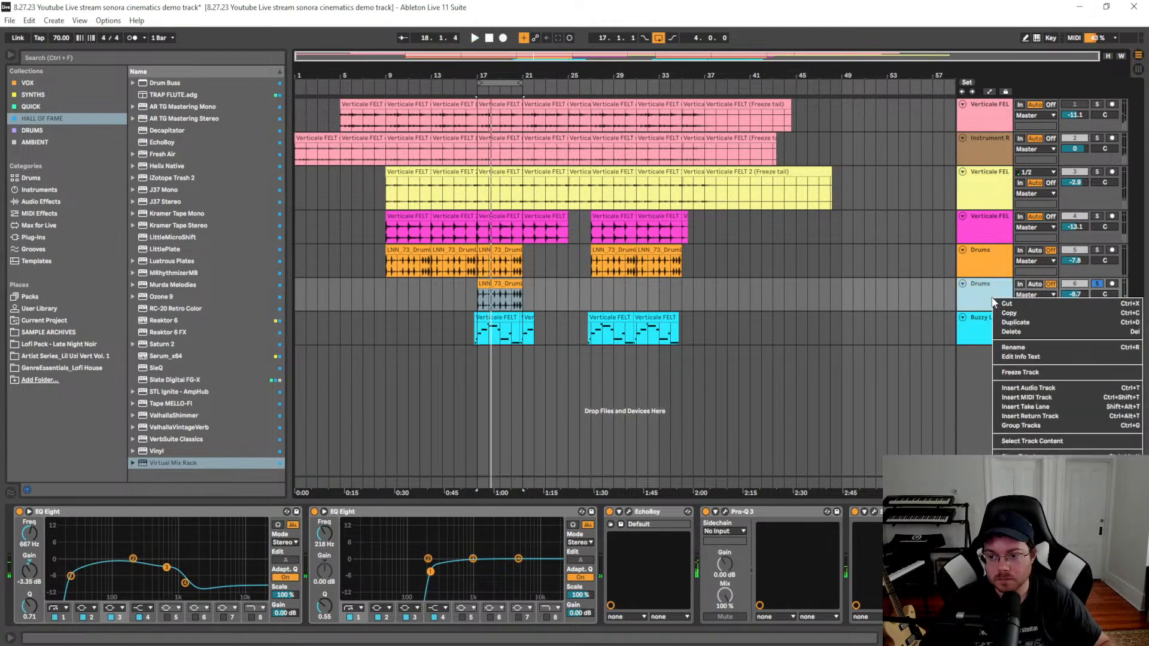
left_click(1029, 372)
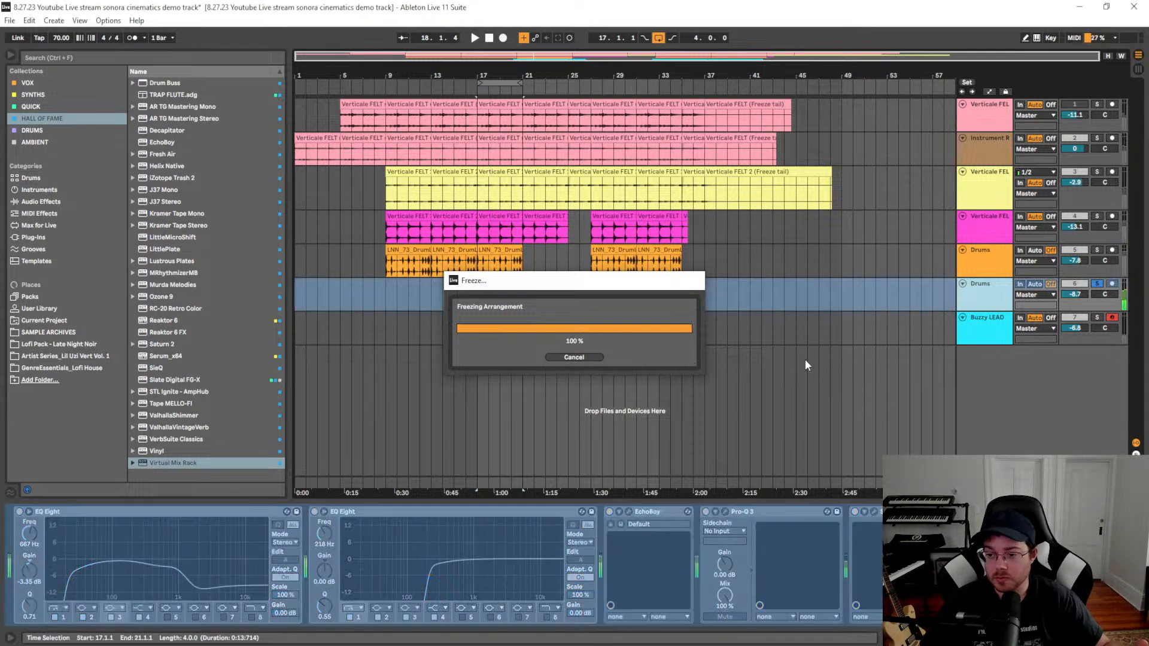
right_click(985, 304)
left_click(1009, 388)
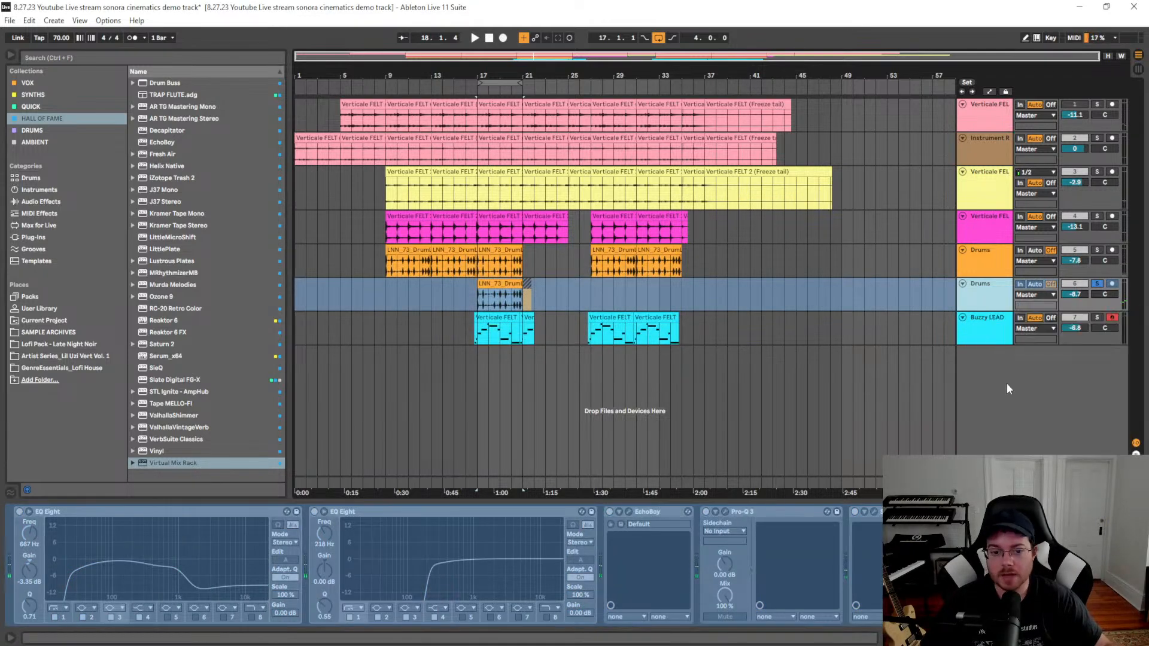
Solo the original Drums track alongside the flattened one and lower the flattened track's volume to -10.5 dB
left_click(1097, 250)
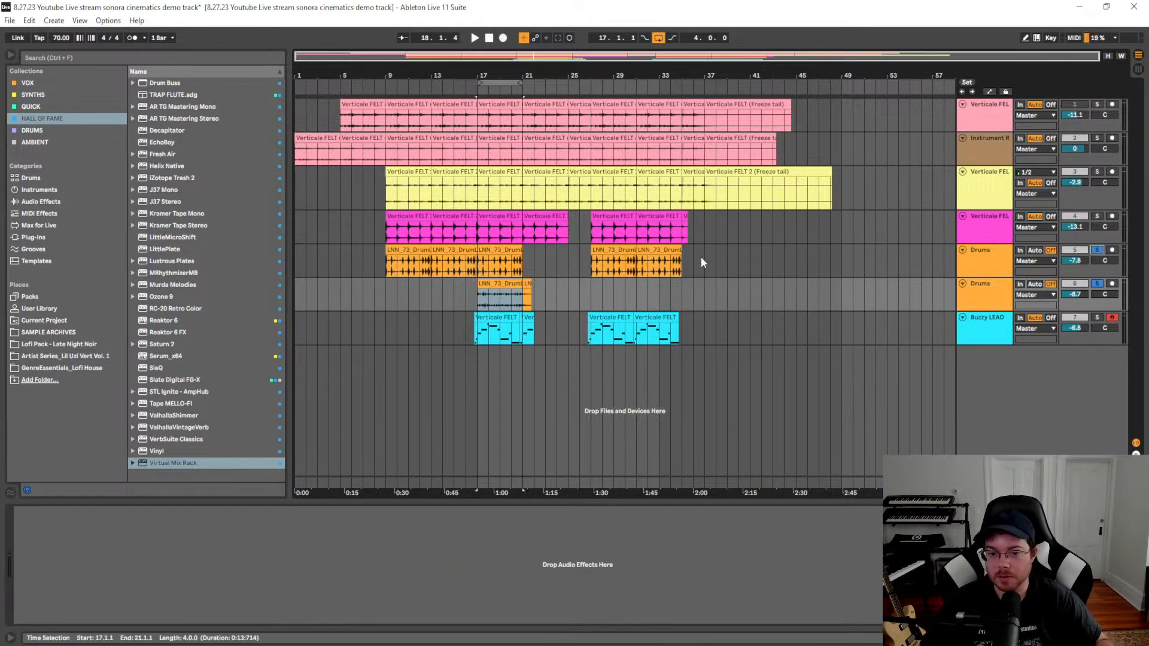
left_click_drag(1075, 294, 1075, 306)
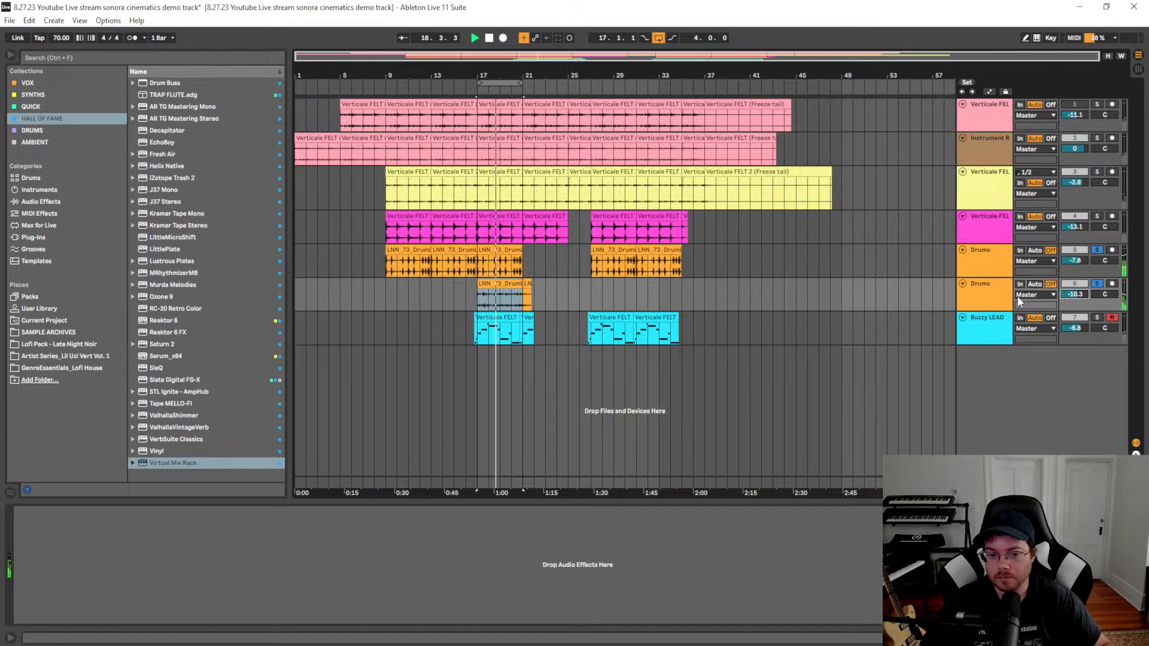
left_click_drag(1075, 298, 1076, 301)
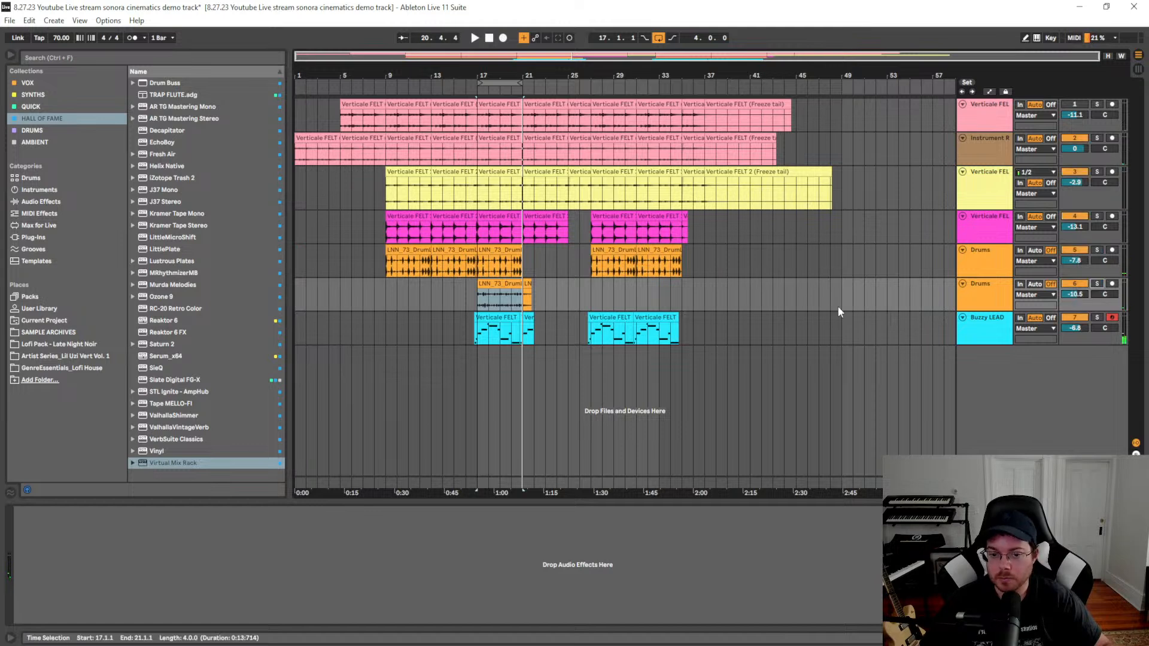
Play the full mix from bar 15 and lower the flattened Drums track to -12.1 dB
left_click(454, 299)
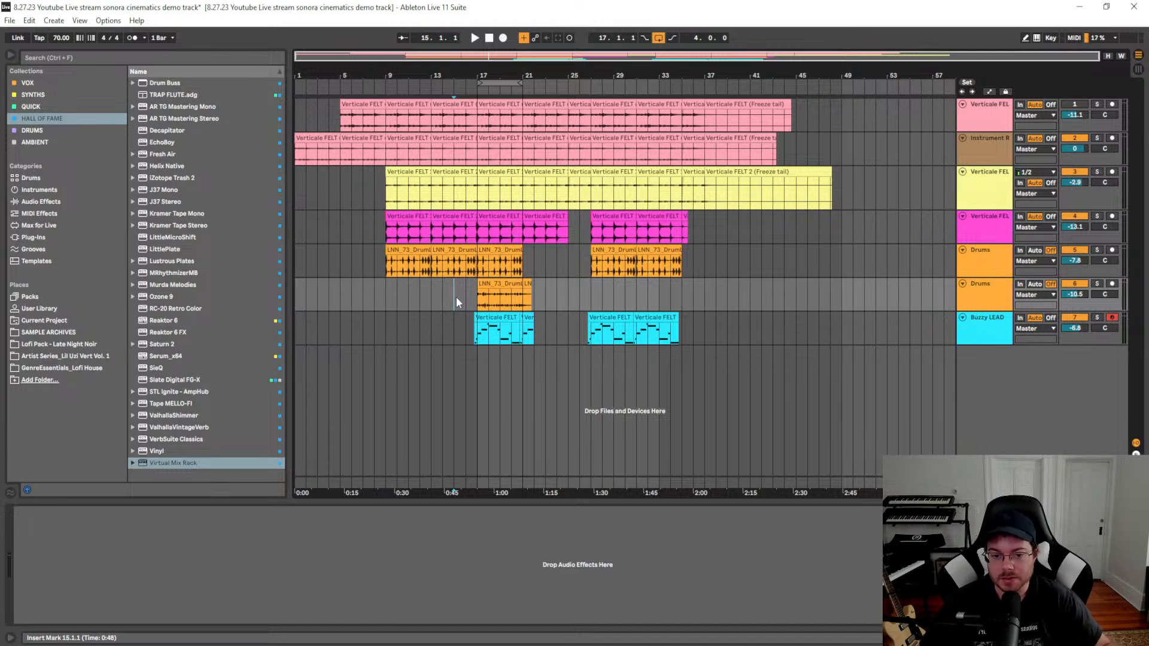
key("space")
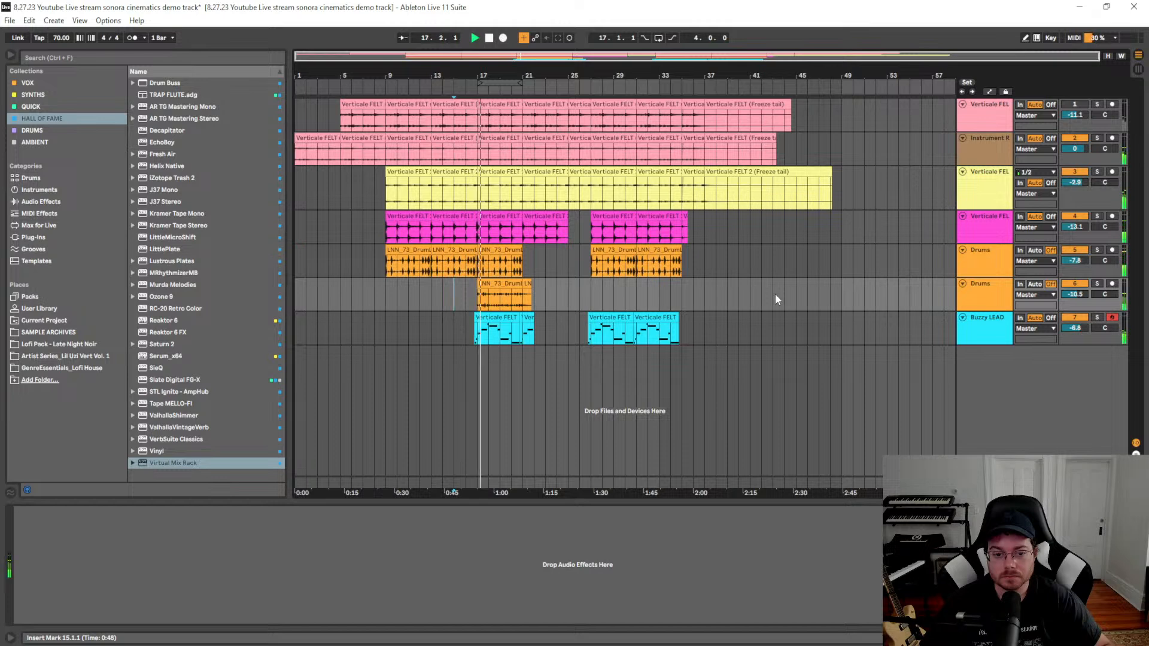
left_click_drag(1076, 294, 1075, 302)
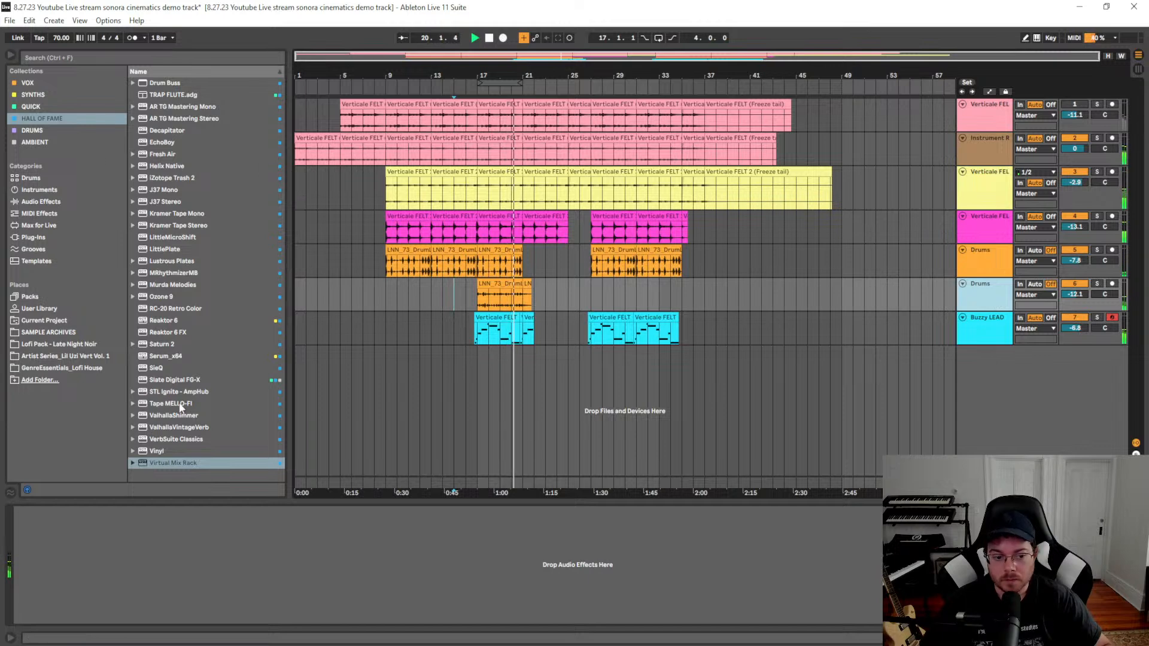
Add ValhallaVintageVerb to the flattened Drums track, set its mix to 24.4% and close the window
double_click(179, 427)
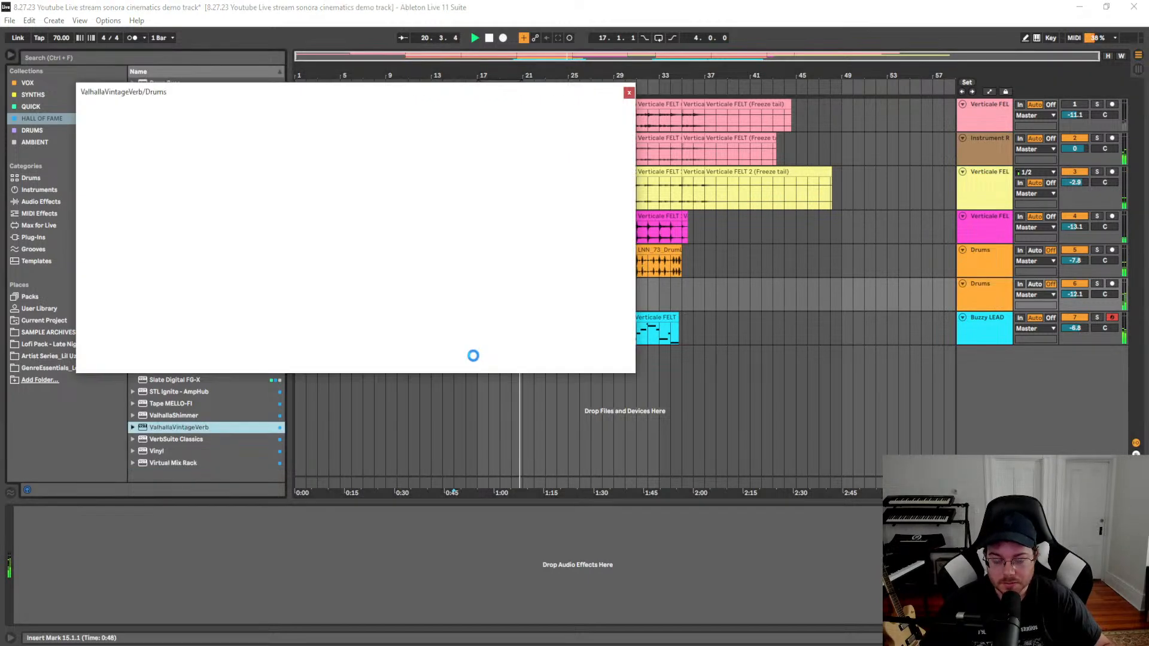
left_click_drag(127, 290, 125, 302)
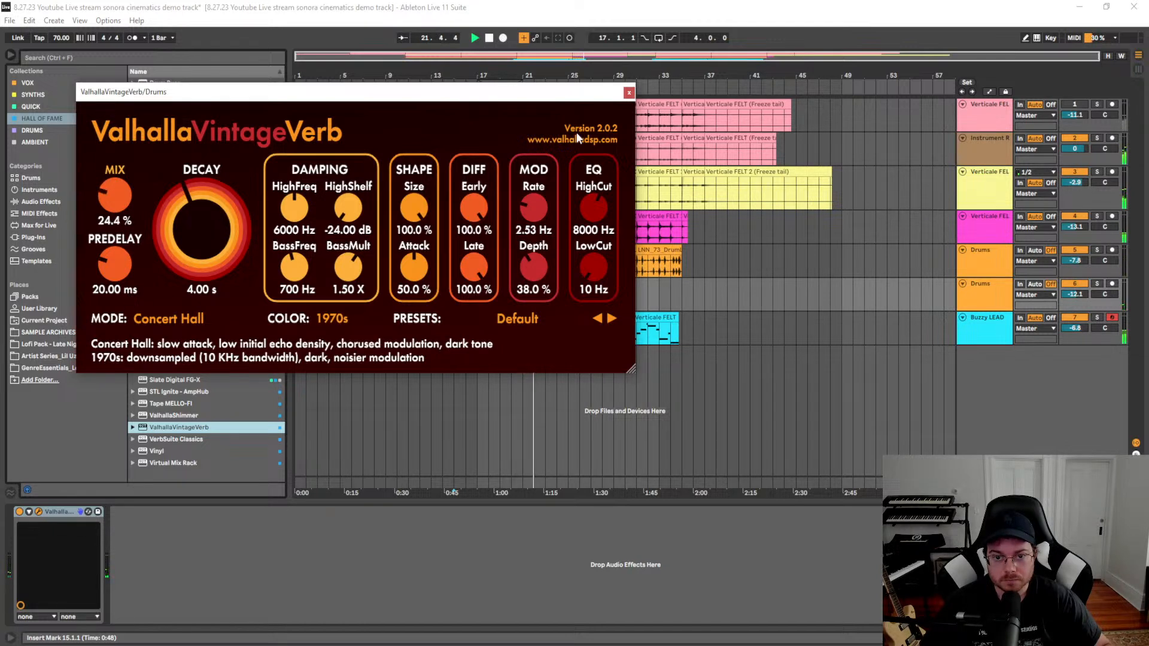
left_click(629, 93)
Loop the flattened drum clip from bar 17 to 21 during playback and set its track volume to -13.6 dB
left_click(504, 282)
key("ctrl+l")
key("space")
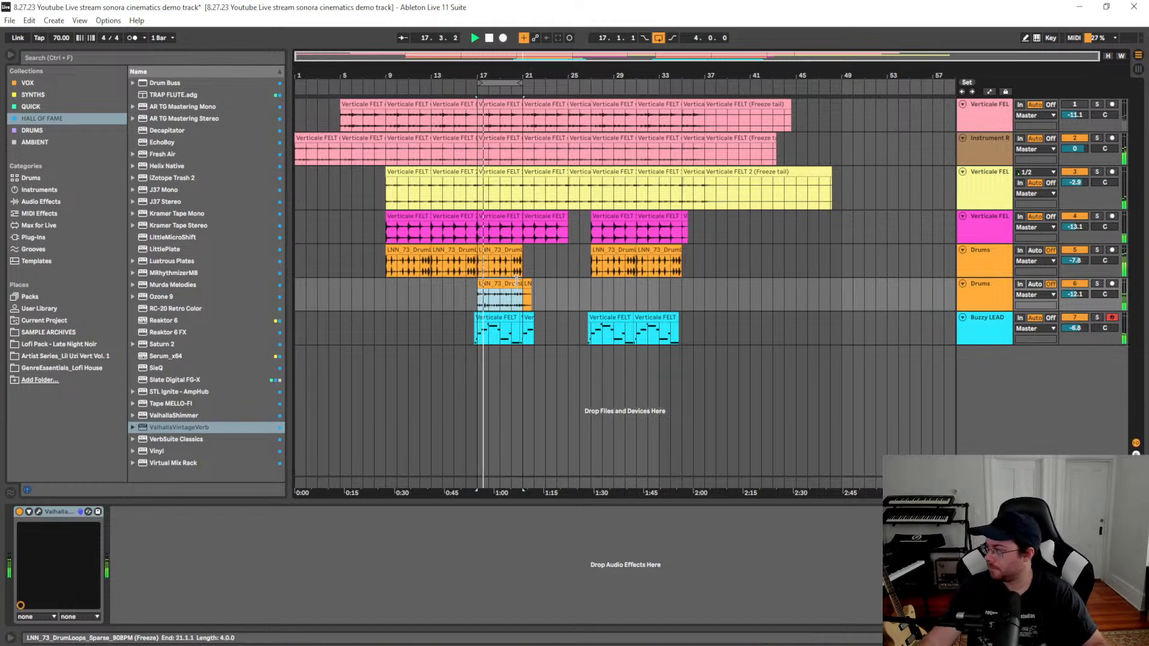
left_click(496, 300)
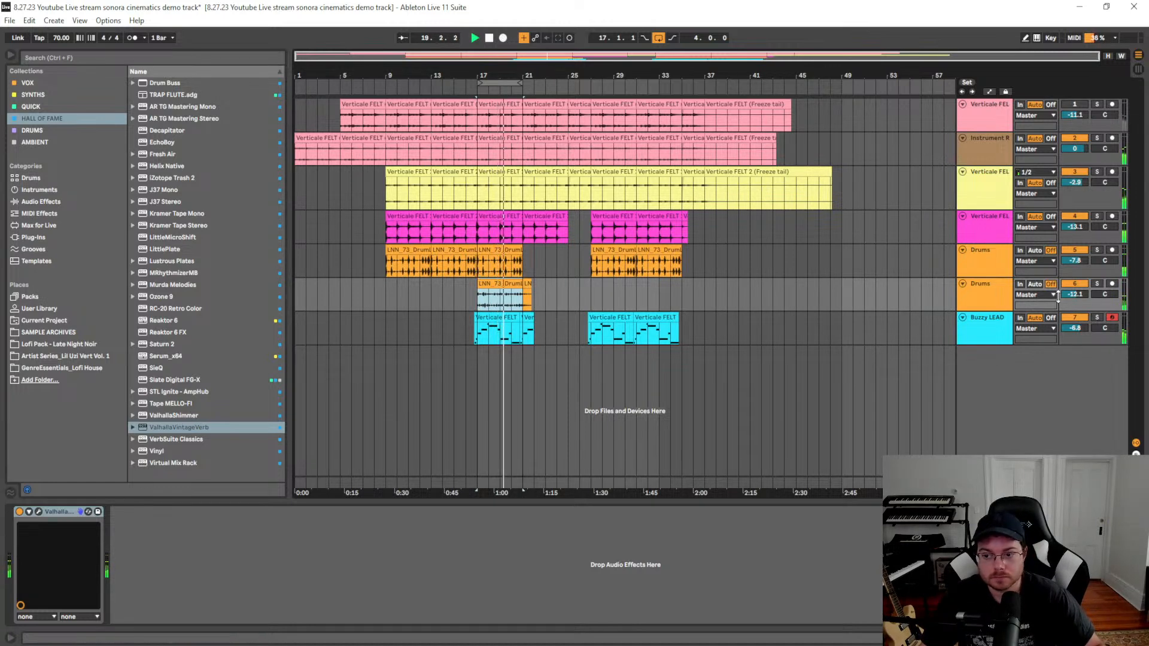
left_click_drag(1074, 295, 1074, 301)
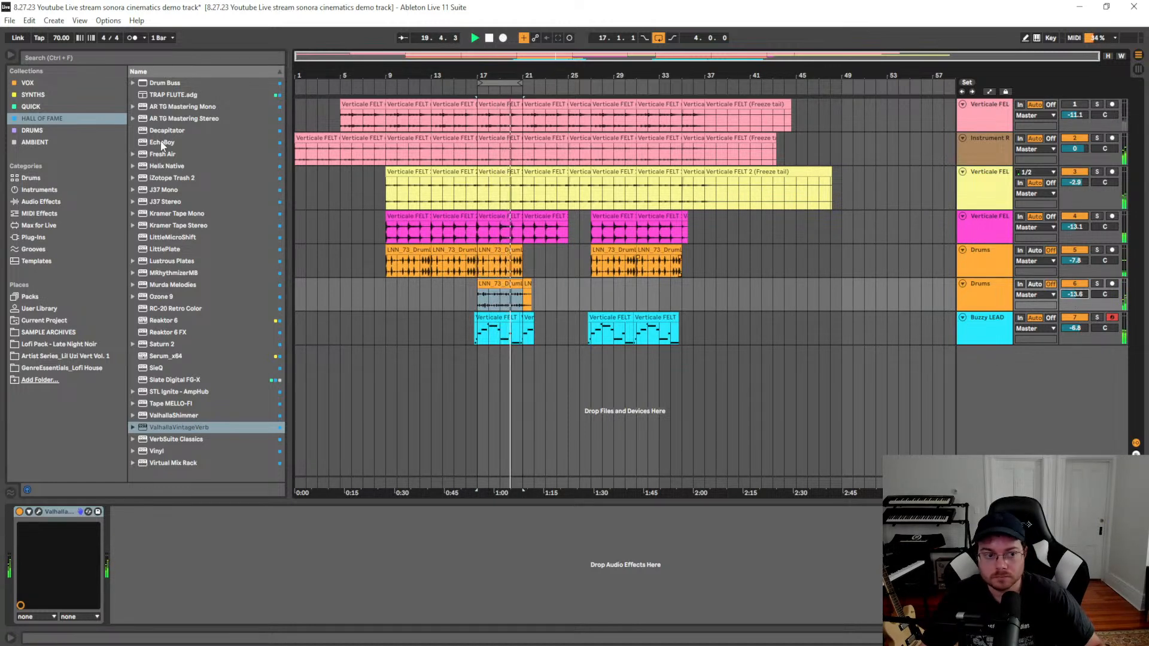
Add Pro-Q 3 to the flattened Drums track and create a 96 dB/oct low cut at about 206 Hz
left_click(31, 106)
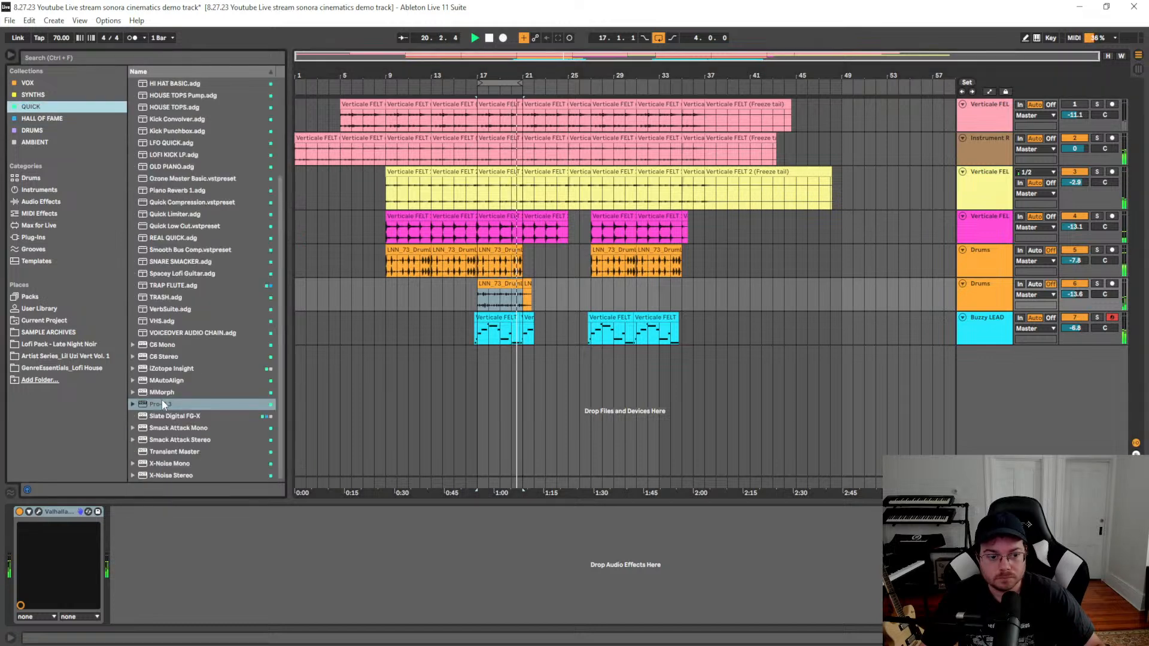
double_click(162, 404)
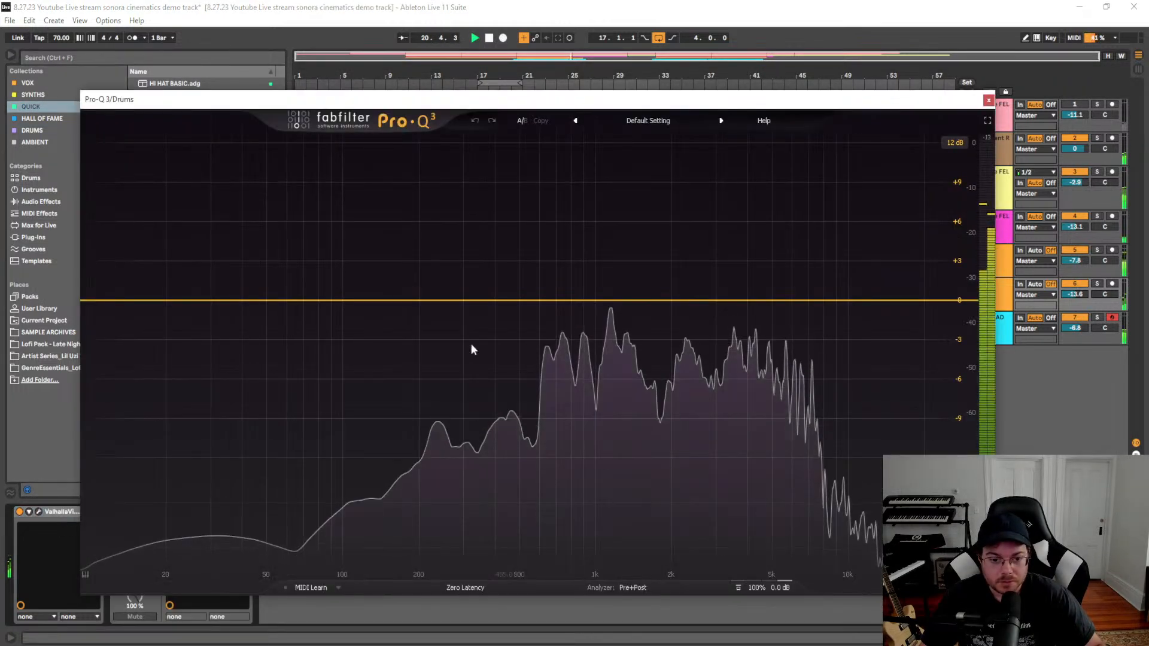
left_click(130, 302)
left_click(121, 523)
left_click(123, 430)
scroll(126, 541, "up", 7)
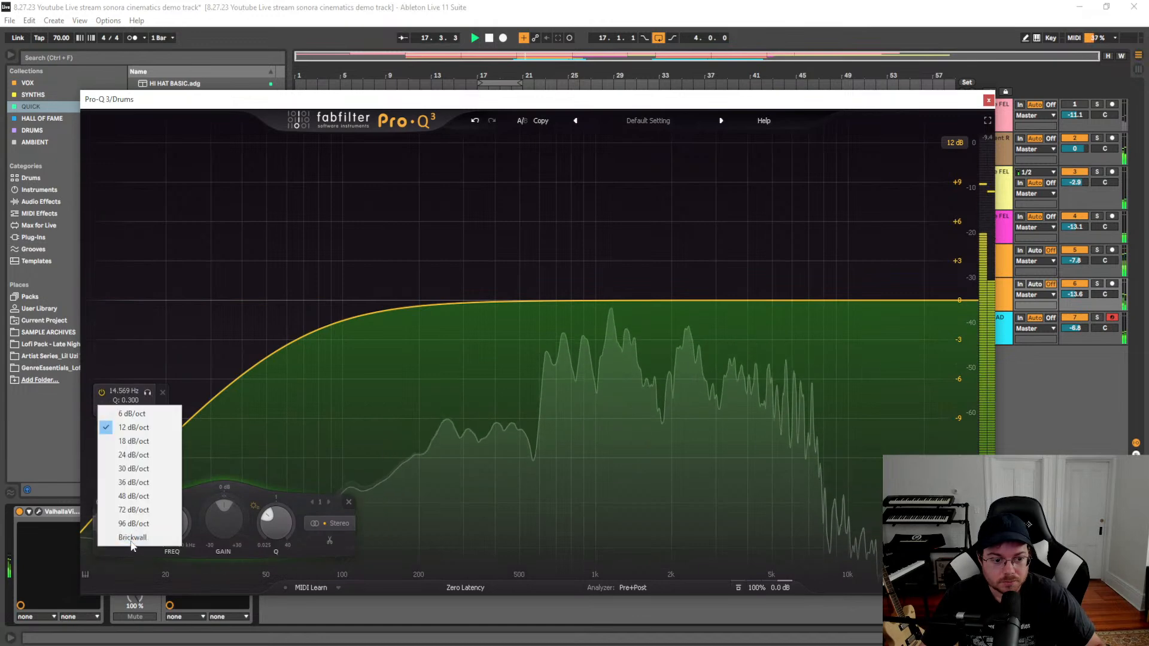
left_click_drag(131, 432, 421, 435)
Cut about 3.8 dB at 6069 Hz, boost about 5 dB at 1248 Hz, add a gentle high-shelf cut, and close Pro-Q 3
left_click_drag(788, 305, 793, 337)
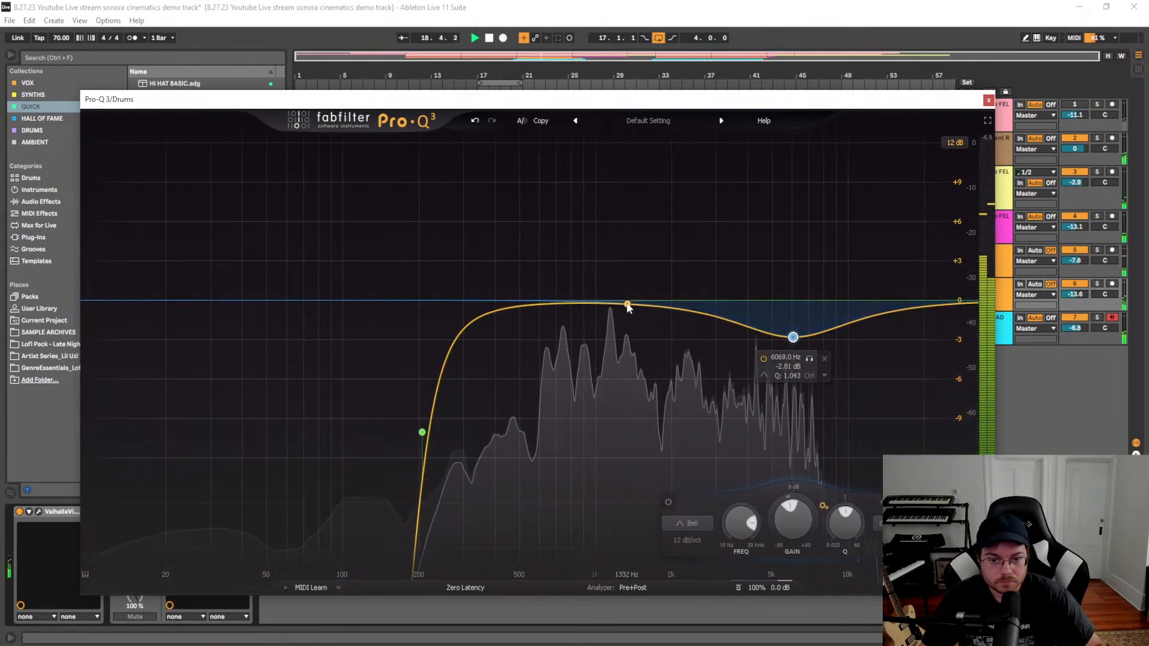
left_click_drag(618, 308, 644, 262)
left_click_drag(793, 337, 792, 344)
left_click_drag(950, 312, 893, 362)
left_click_drag(648, 257, 620, 235)
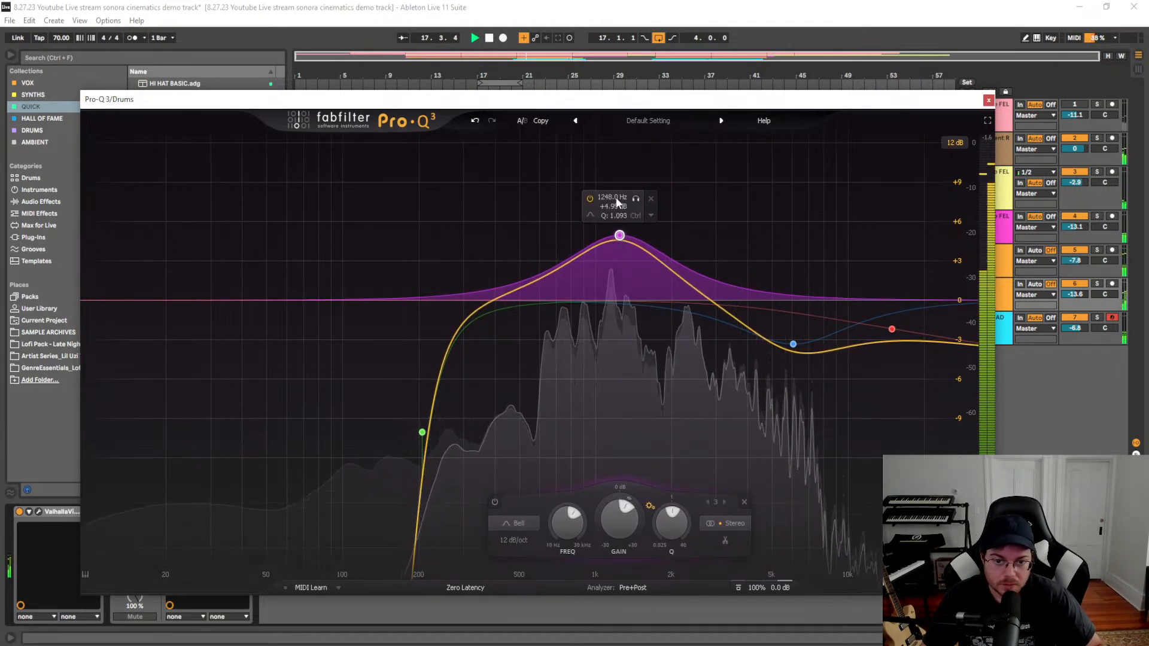
left_click_drag(794, 346, 794, 352)
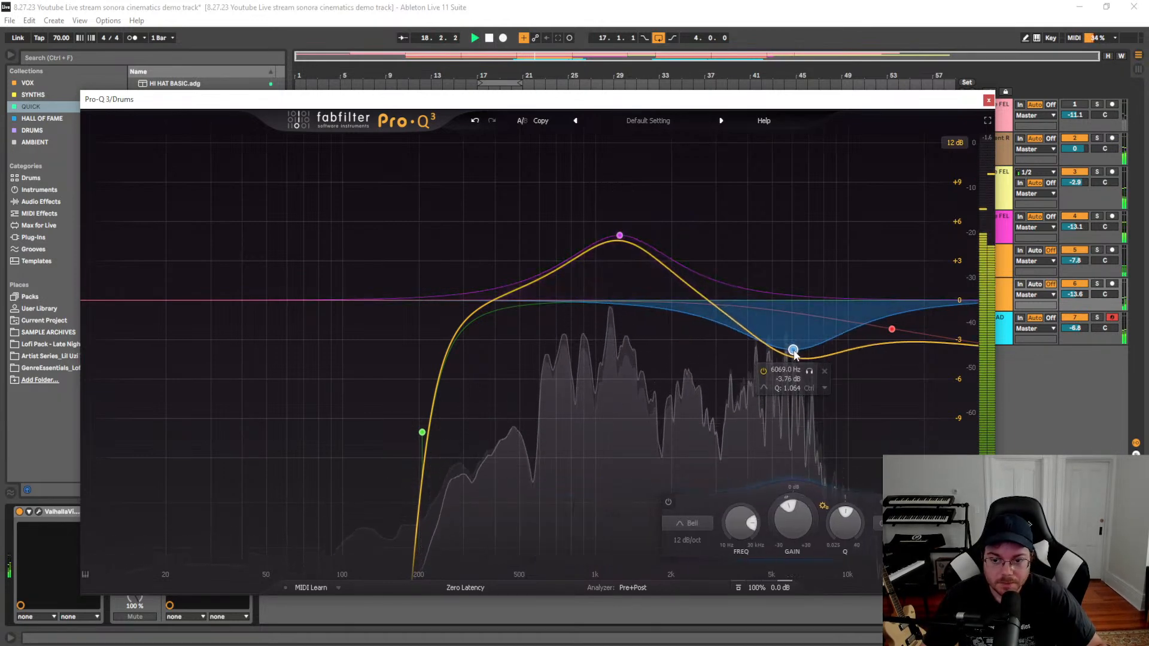
left_click(892, 331)
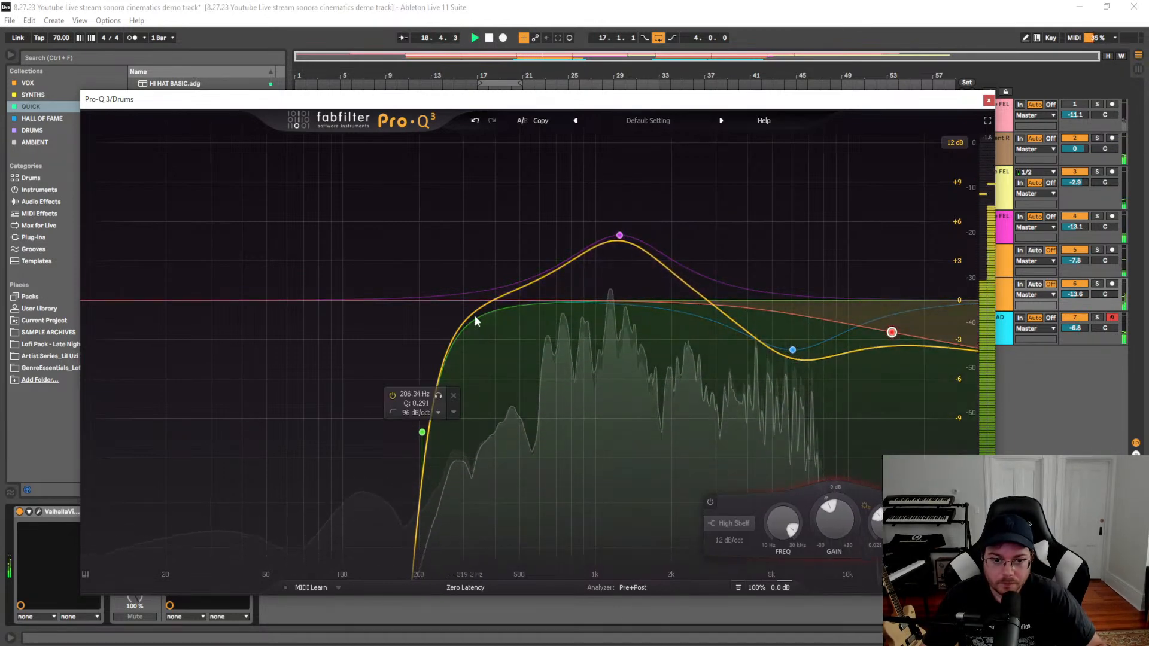
left_click(989, 100)
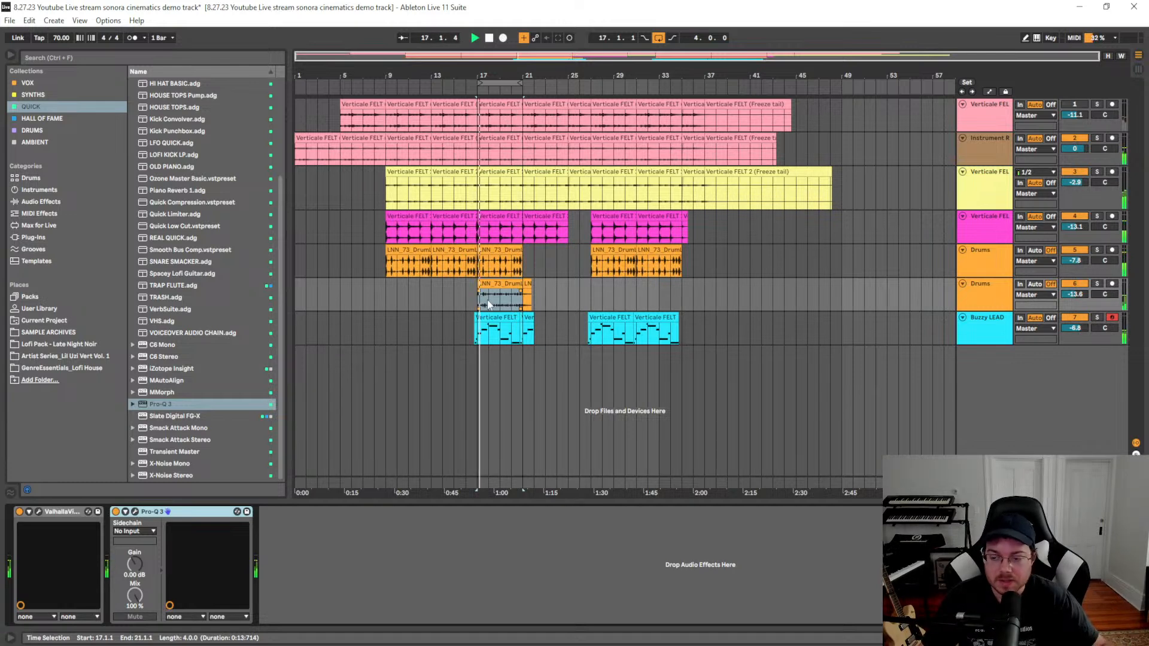
Freeze and flatten the second Drums track with its reverb and EQ
right_click(979, 297)
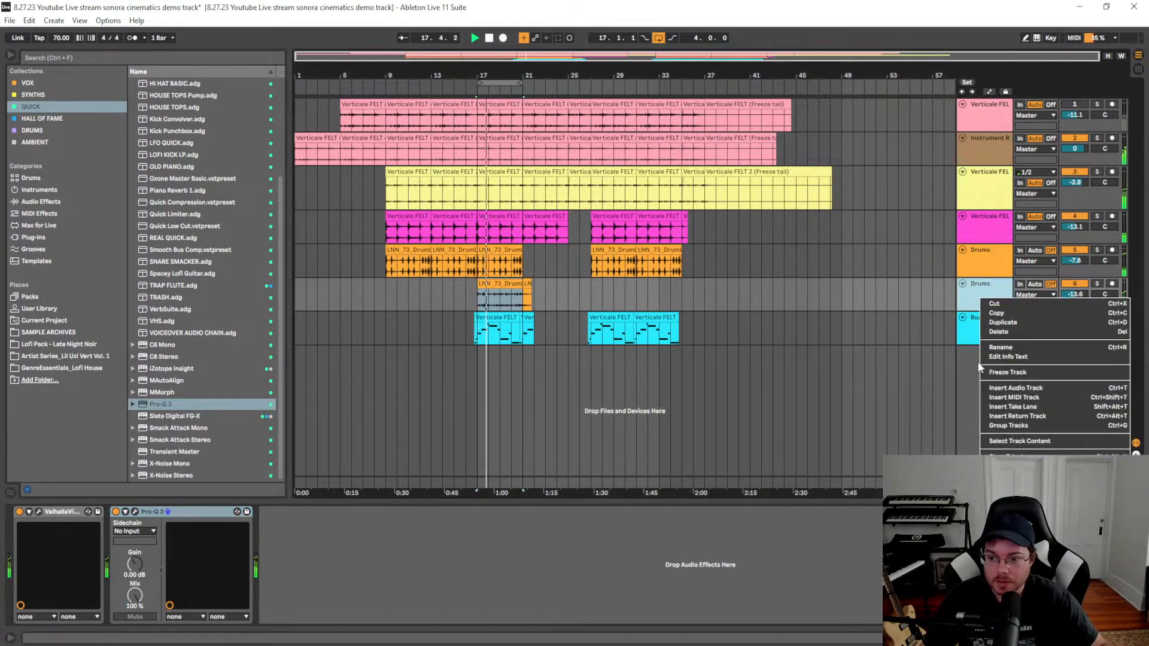
left_click(990, 373)
left_click(569, 355)
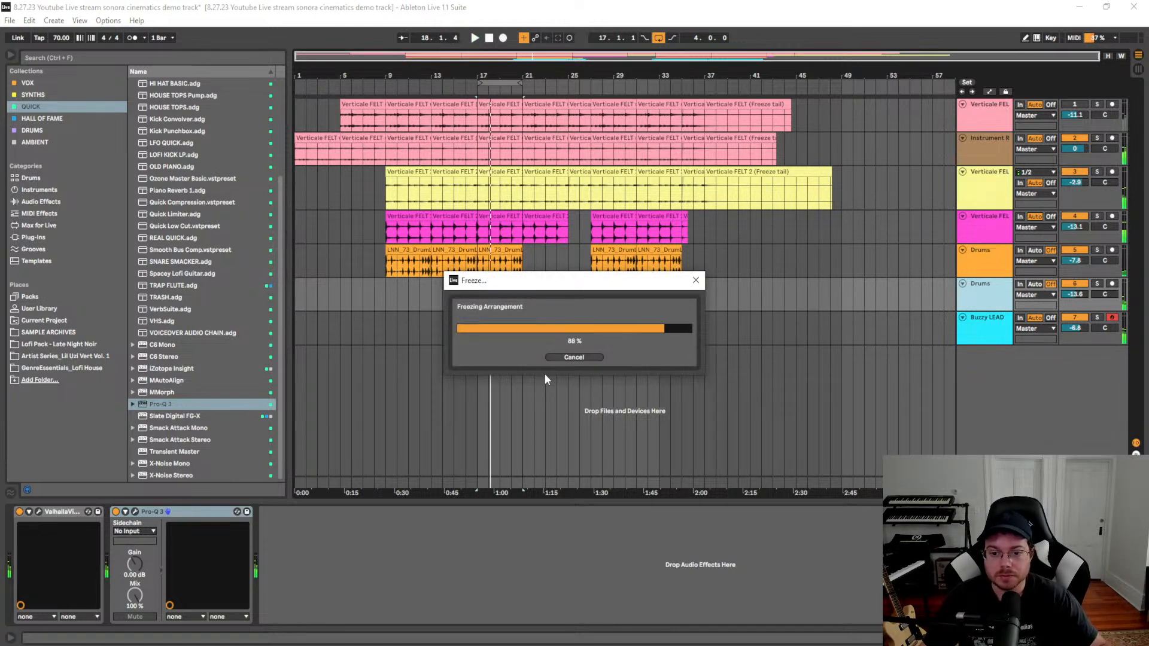
right_click(970, 300)
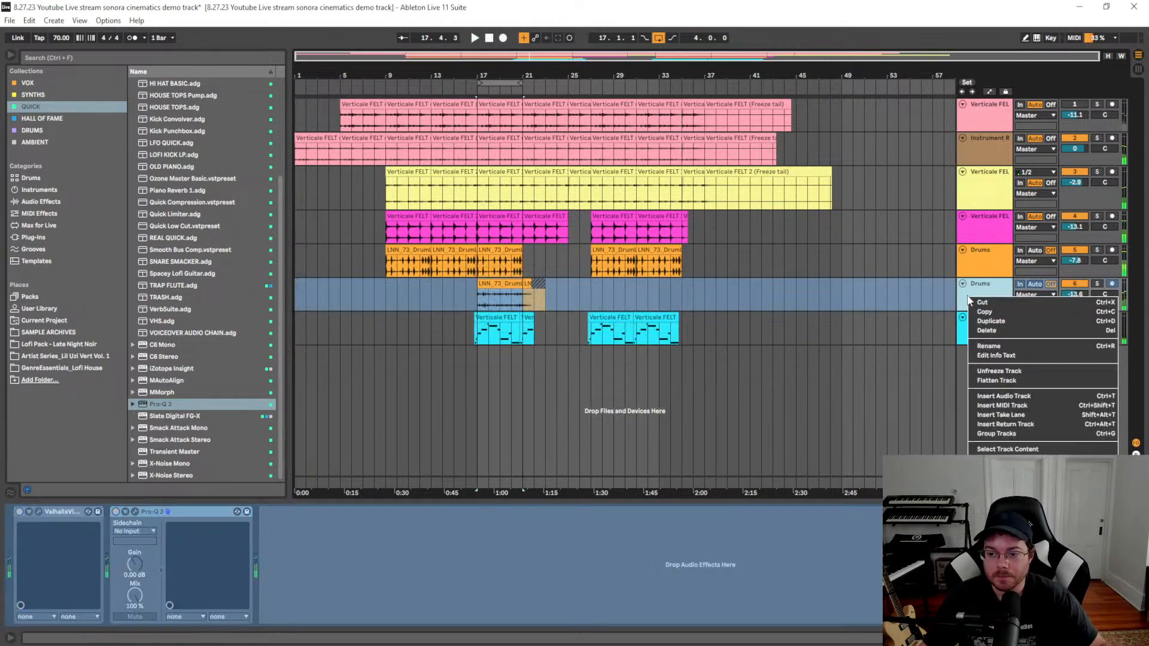
left_click(991, 371)
Consolidate the flattened drum clip and its tail pieces from bar 17 into one clip
left_click(625, 288)
left_click(510, 284)
left_click(541, 285, "shift")
key("ctrl+j")
Play from bar 17 and copy the consolidated drum layer into the second drum section, filling bars 27 to 37
left_click(480, 302)
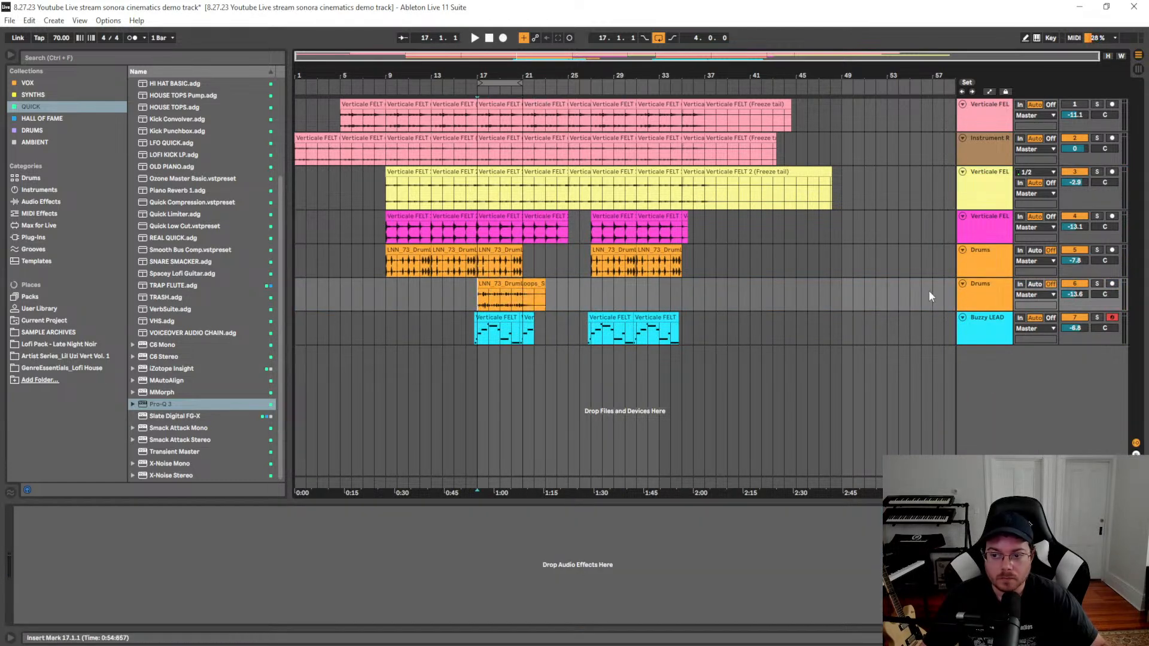
key("space")
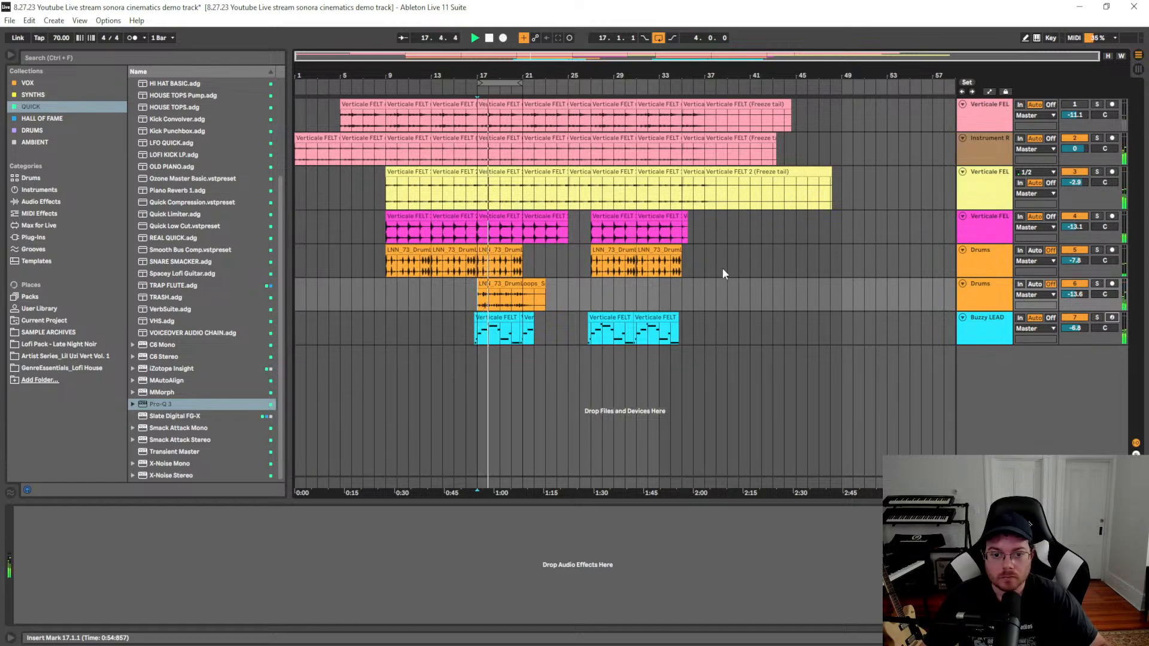
left_click_drag(494, 287, 659, 288)
left_click(773, 329)
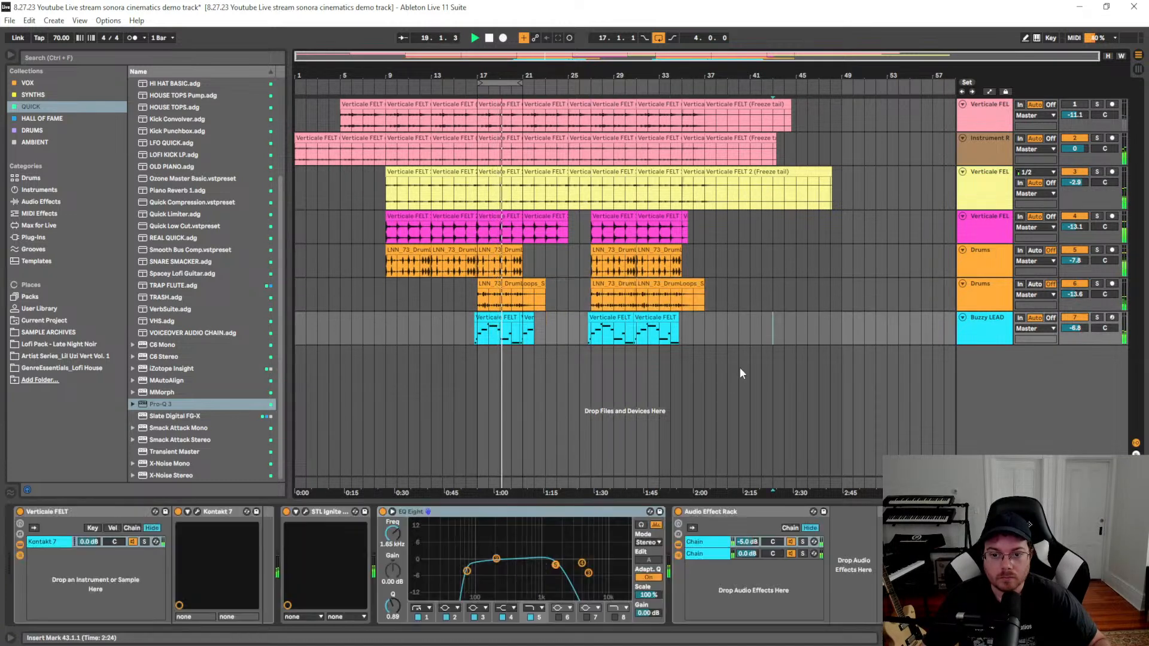
Remove the magenta track's freeze tail after bar 35 and delete everything after bar 39 on the top three tracks
left_click(673, 294)
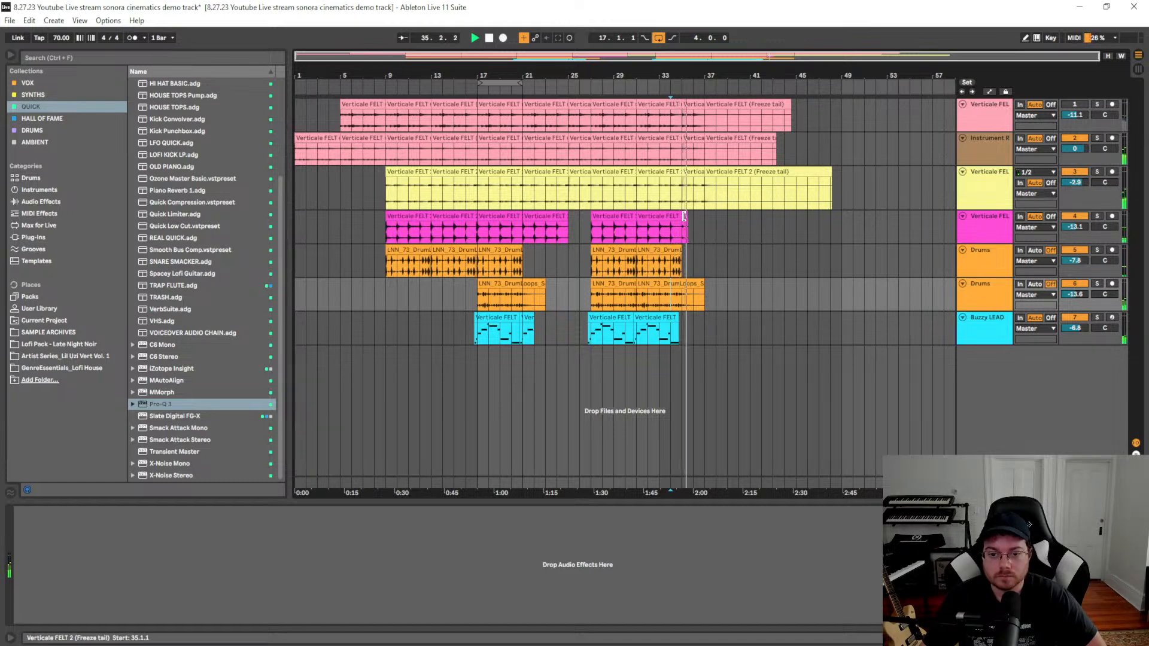
left_click(704, 235)
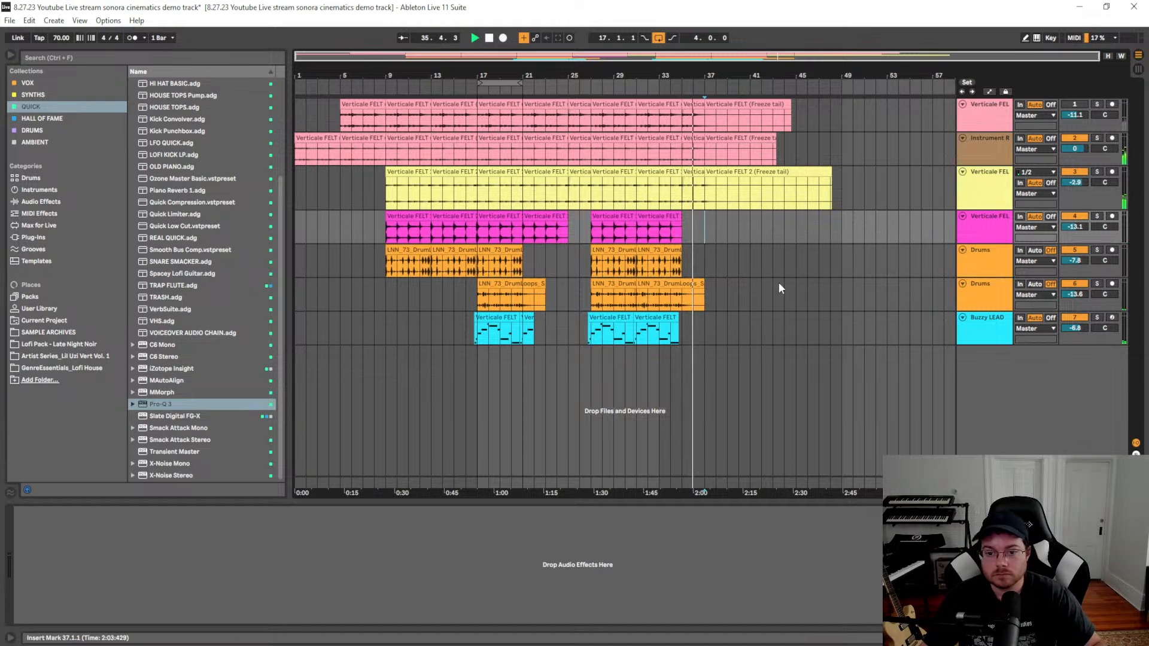
left_click(726, 236)
left_click_drag(728, 200, 866, 119)
key("Delete")
left_click(844, 192)
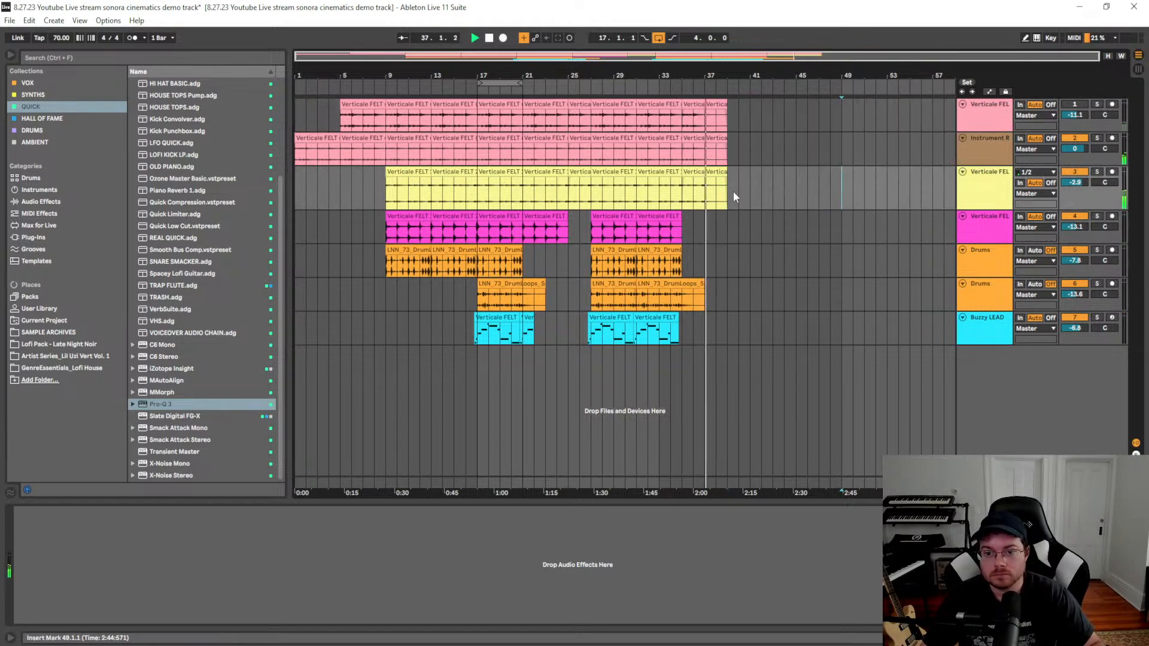
Delete everything on the yellow track from 36.4 onward, including its freeze tail
left_click(710, 194)
key("plus")
key("plus")
key("plus")
key("plus")
key("plus")
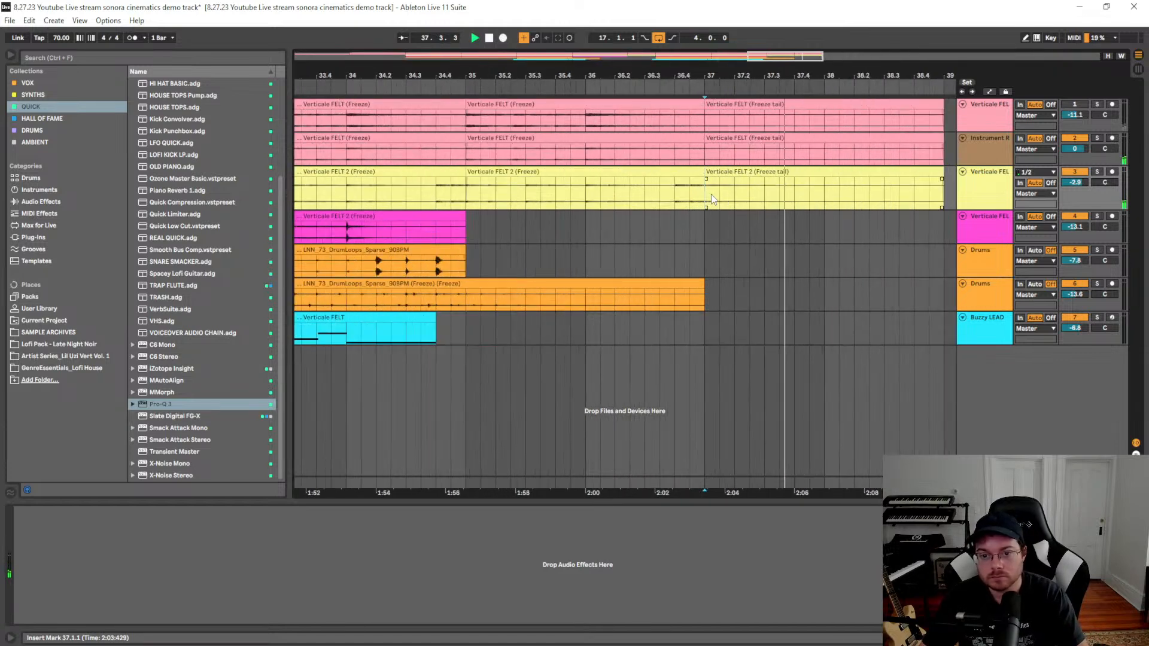
left_click_drag(675, 178, 936, 197)
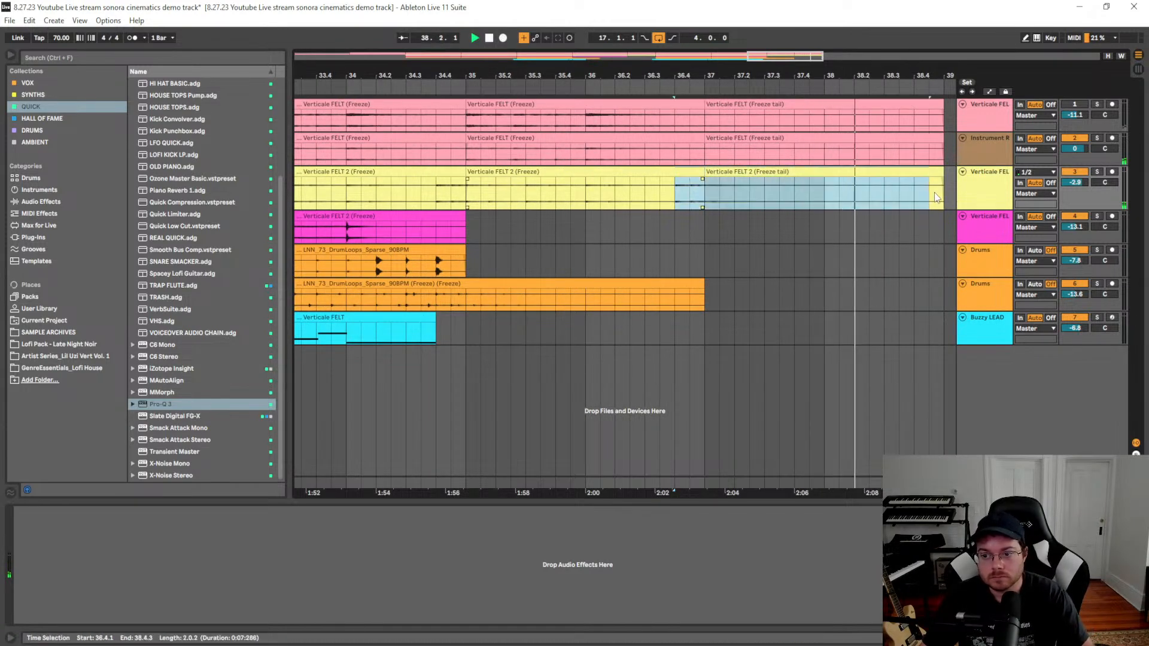
key("Delete")
left_click(589, 204)
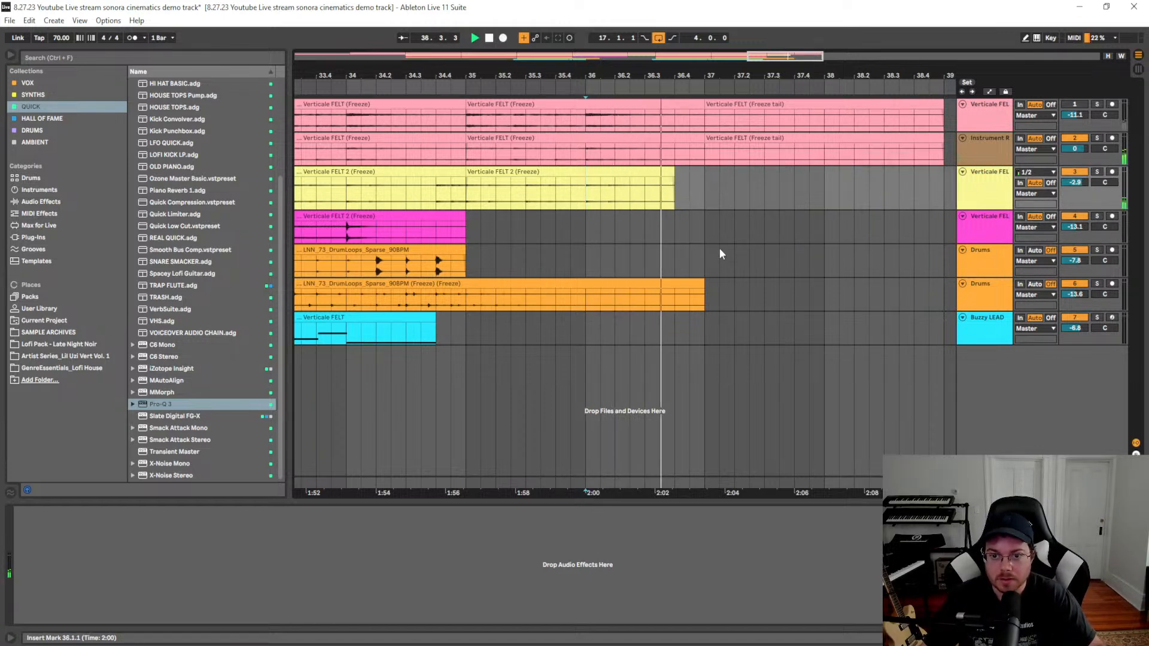
Delete the ends of the two pink tracks from bar 38 to bar 39 and save the set
left_click_drag(825, 160, 945, 108)
key("Delete")
left_click(889, 221)
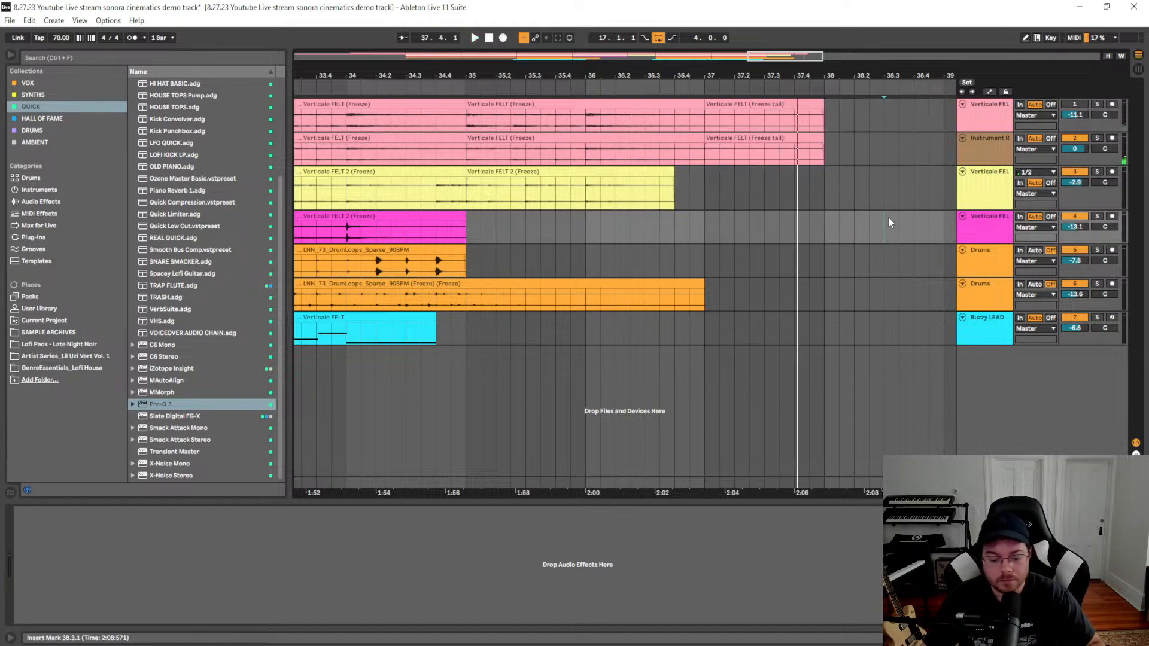
key("w")
left_click(422, 308)
key("ctrl+s")
left_click(453, 301)
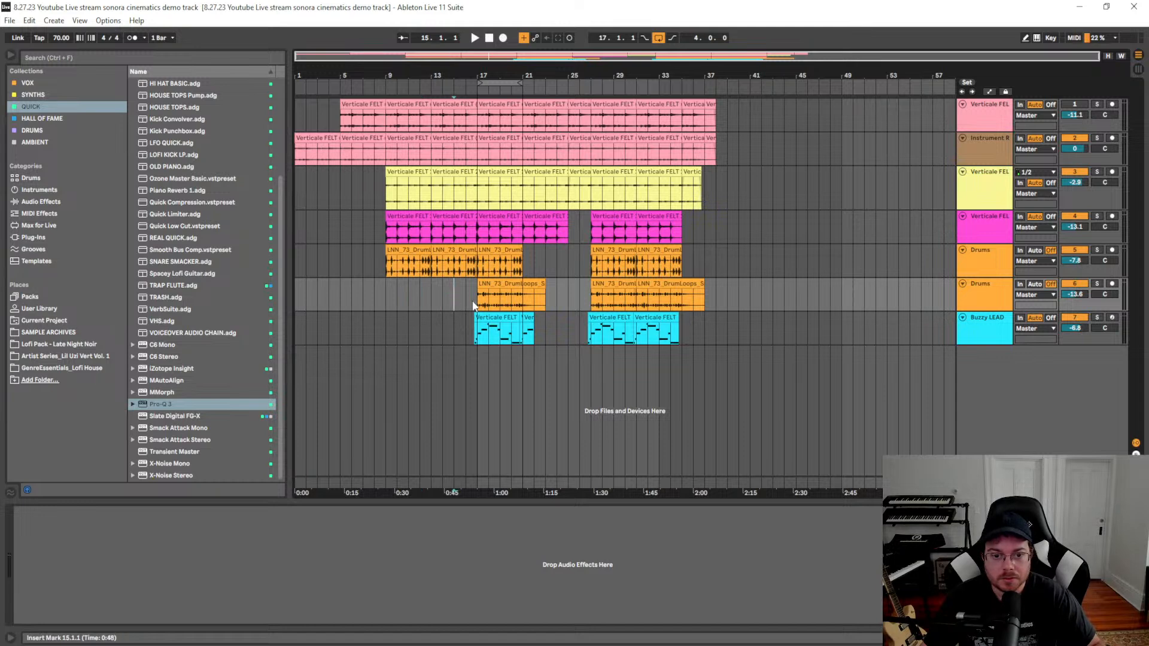
Move the loop brace to bar 1 and extend it to bar 38, for a length of 37 bars
left_click(298, 301)
left_click_drag(487, 83, 303, 82)
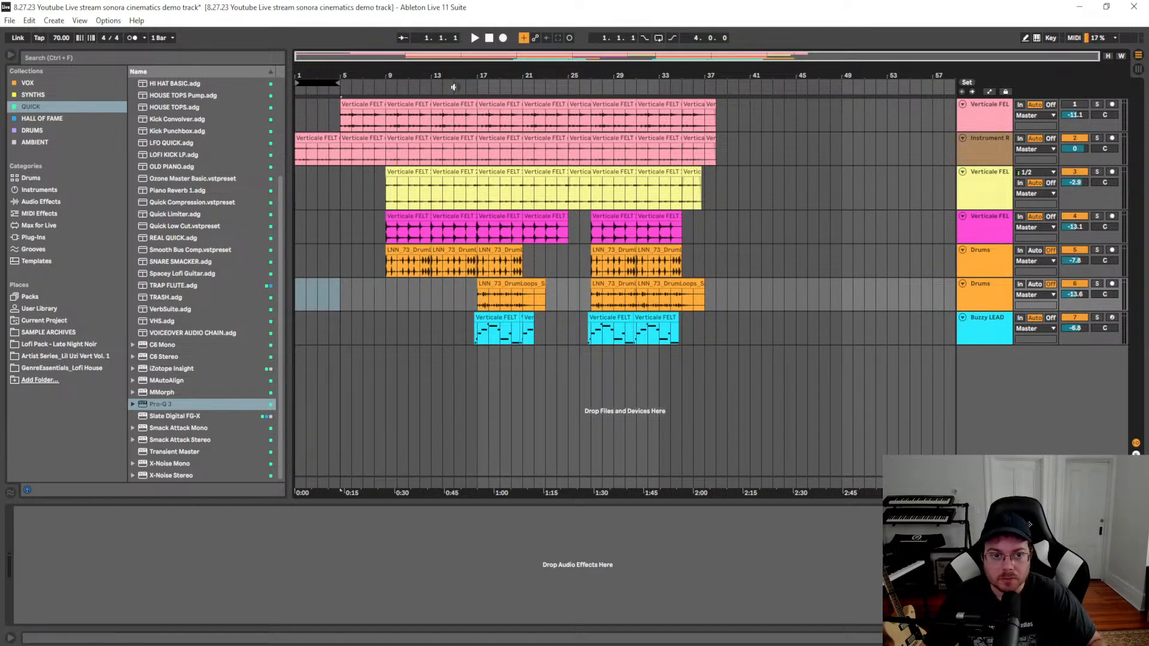
left_click_drag(338, 87, 714, 86)
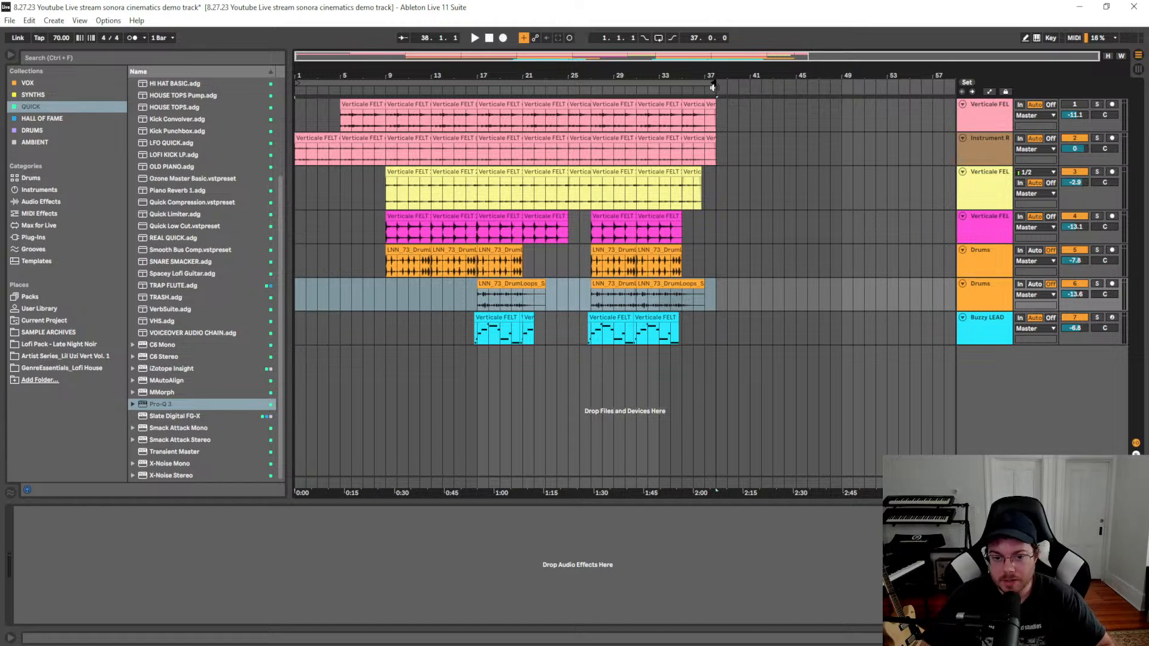
left_click(713, 88)
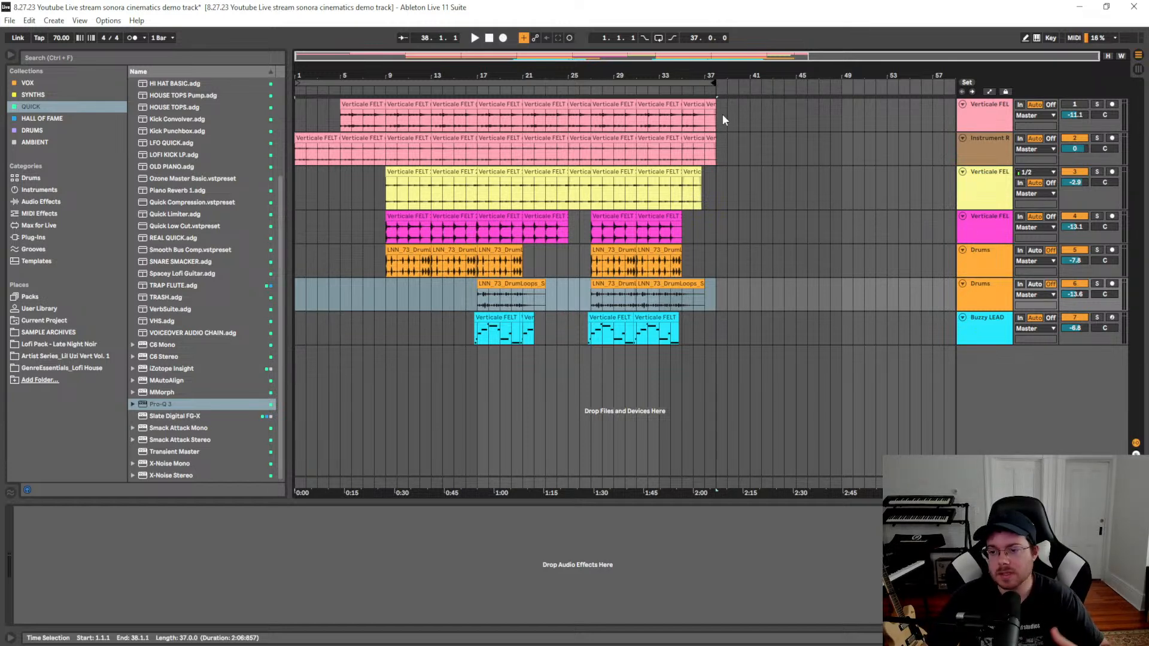
Reduce the yellow track's height and add a Verticale FELT Kontakt 7 instrument track below Buzzy LEAD
left_click(958, 191)
left_click_drag(982, 209, 985, 195)
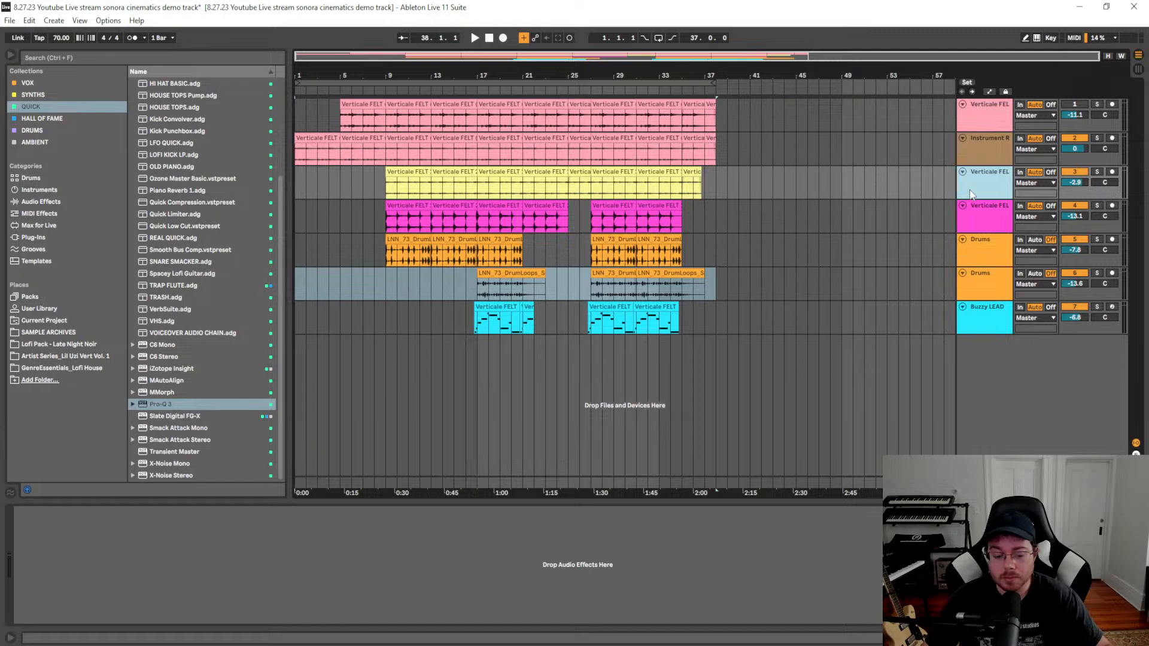
left_click(982, 309)
left_click(773, 374)
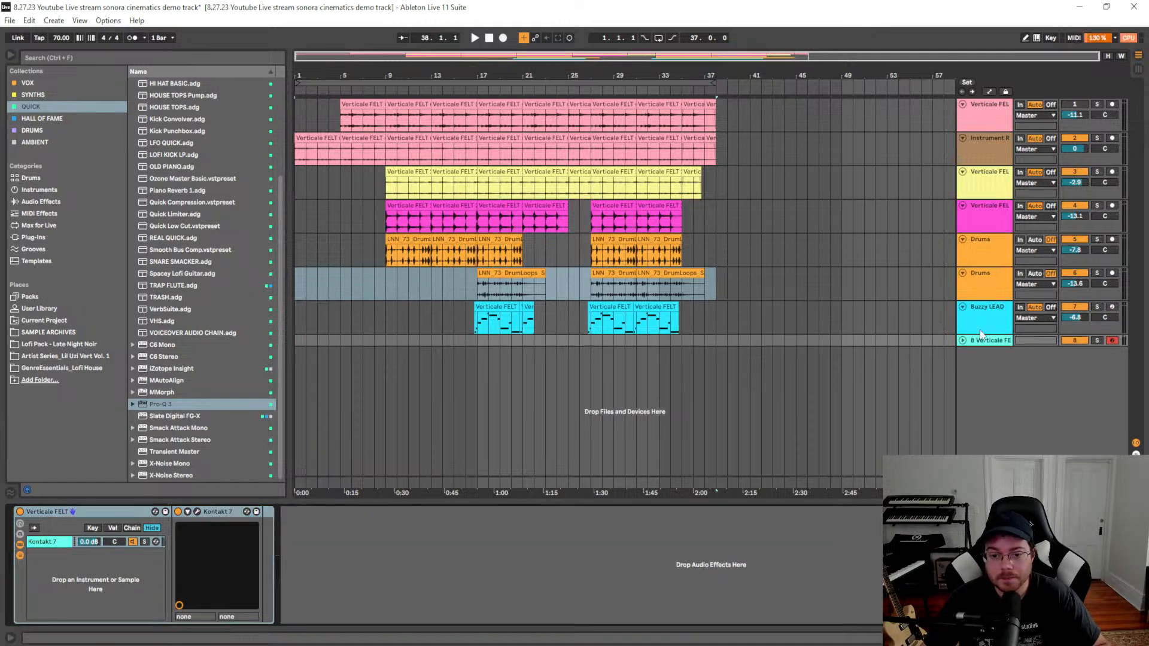
Freeze and flatten the Buzzy LEAD track
right_click(979, 323)
left_click(994, 398)
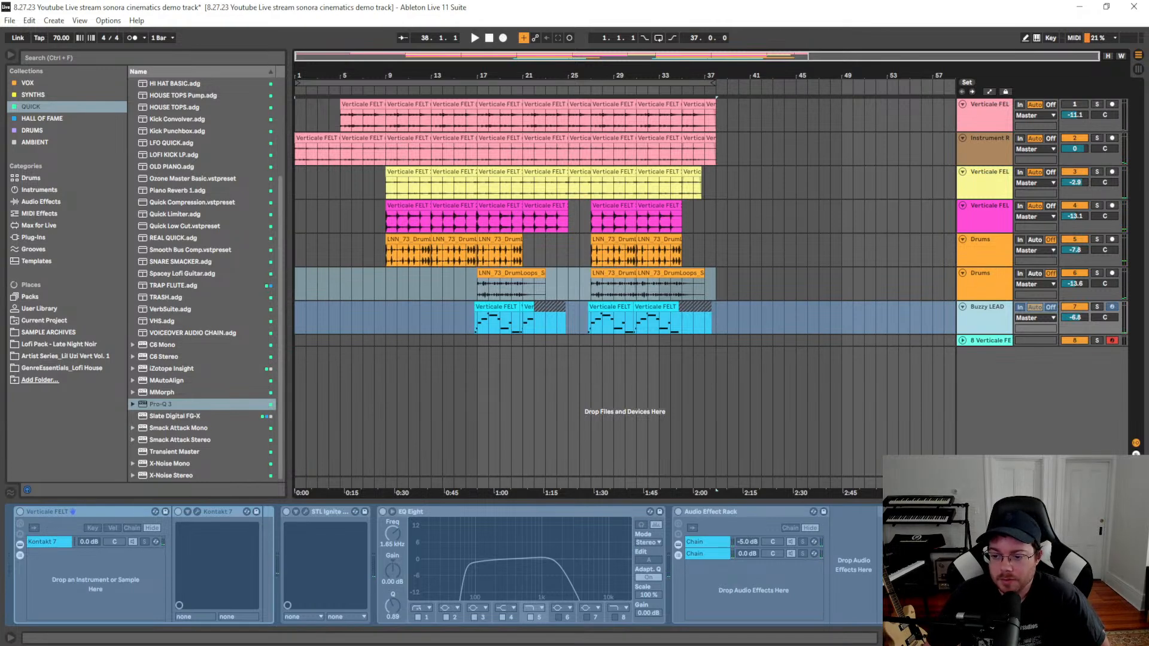
left_click(984, 294)
left_click(986, 314)
left_click(820, 302)
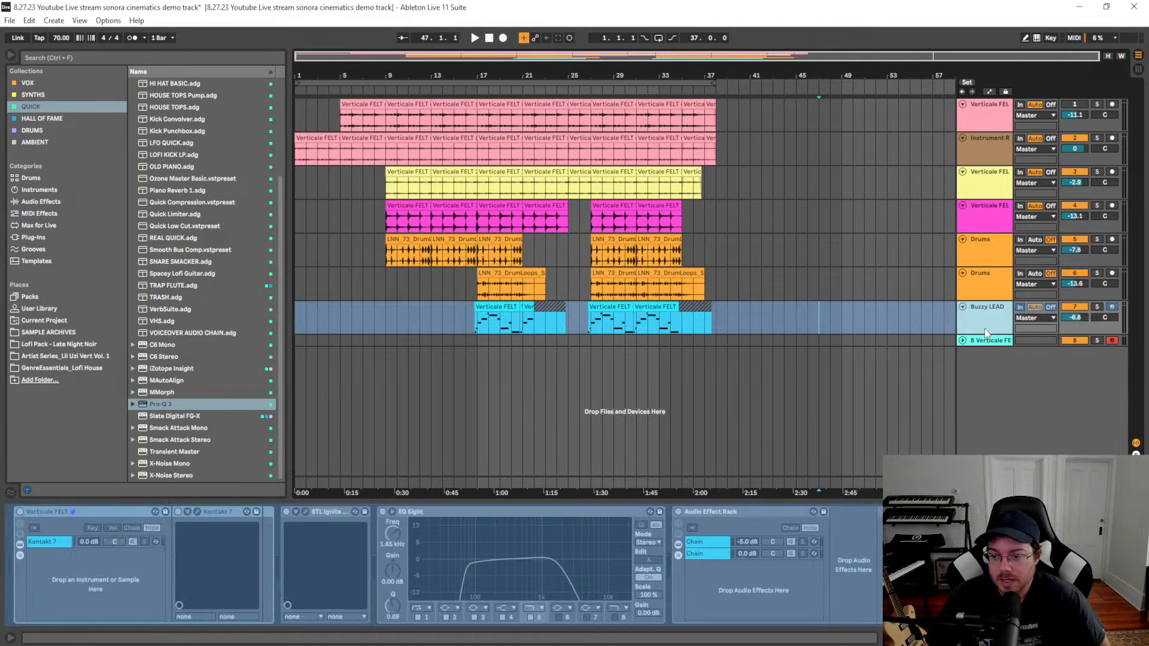
right_click(986, 332)
left_click(997, 413)
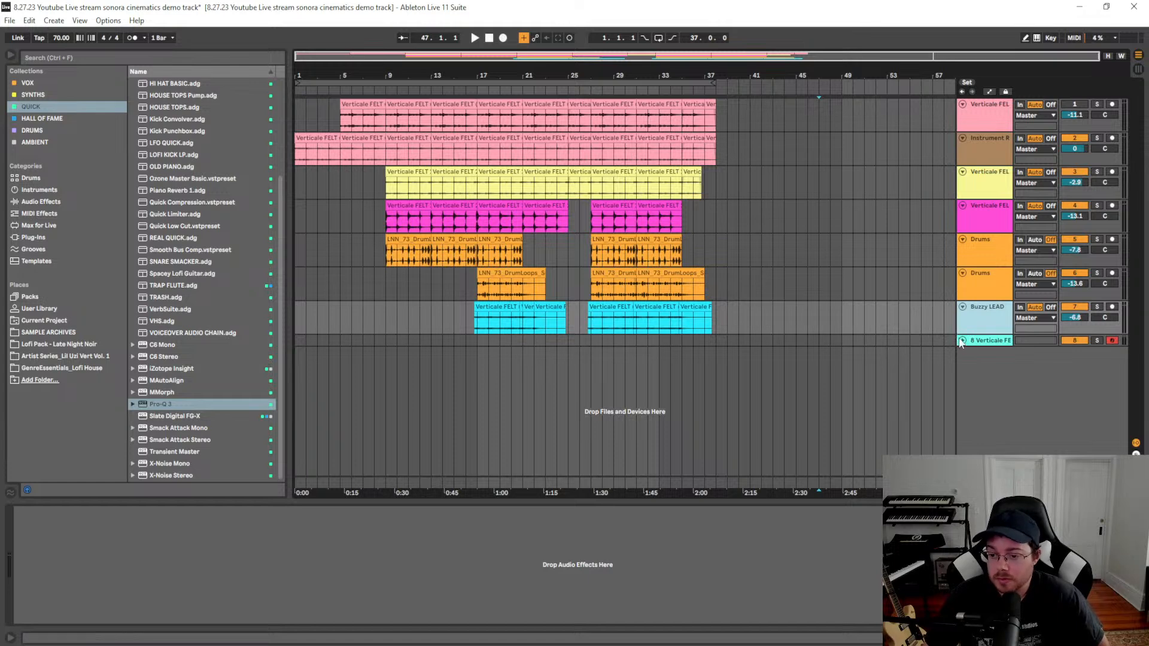
Unfold the new Verticale FELT track and record a sustained note on it from bar 38 to past bar 41
left_click(809, 357)
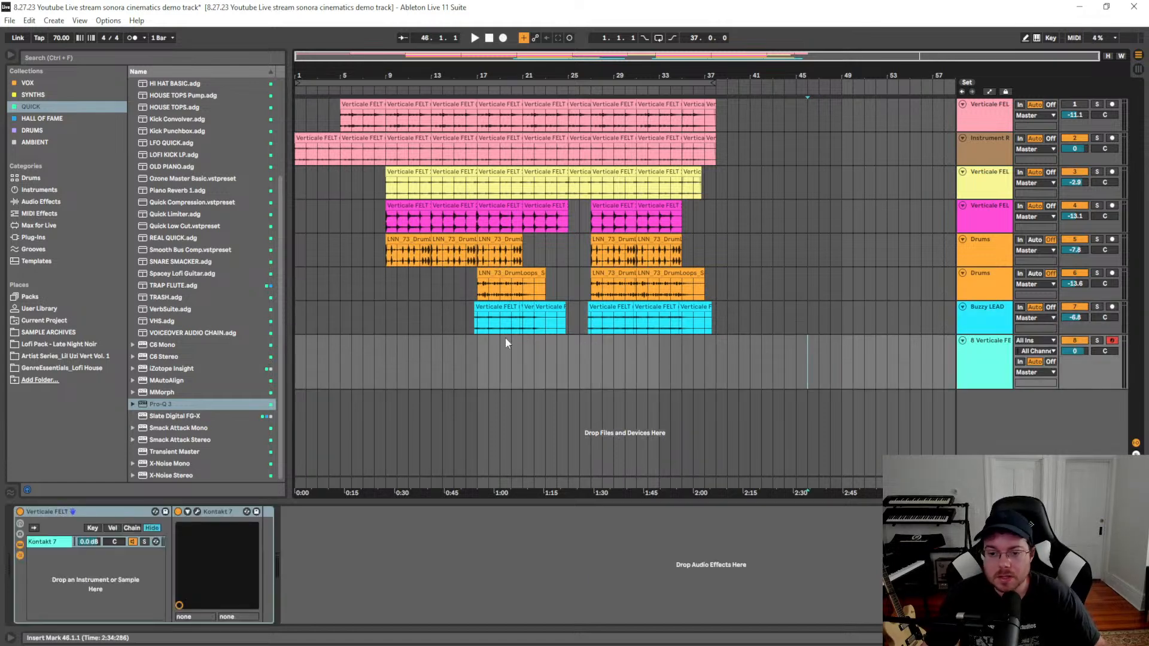
left_click(713, 373)
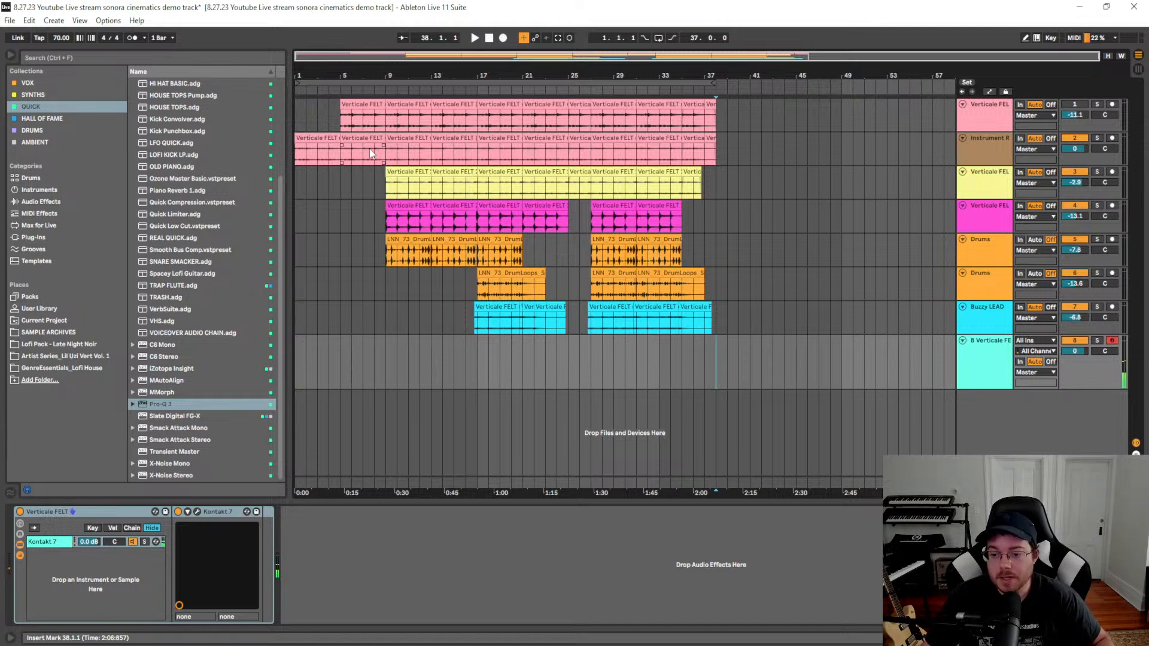
left_click(503, 39)
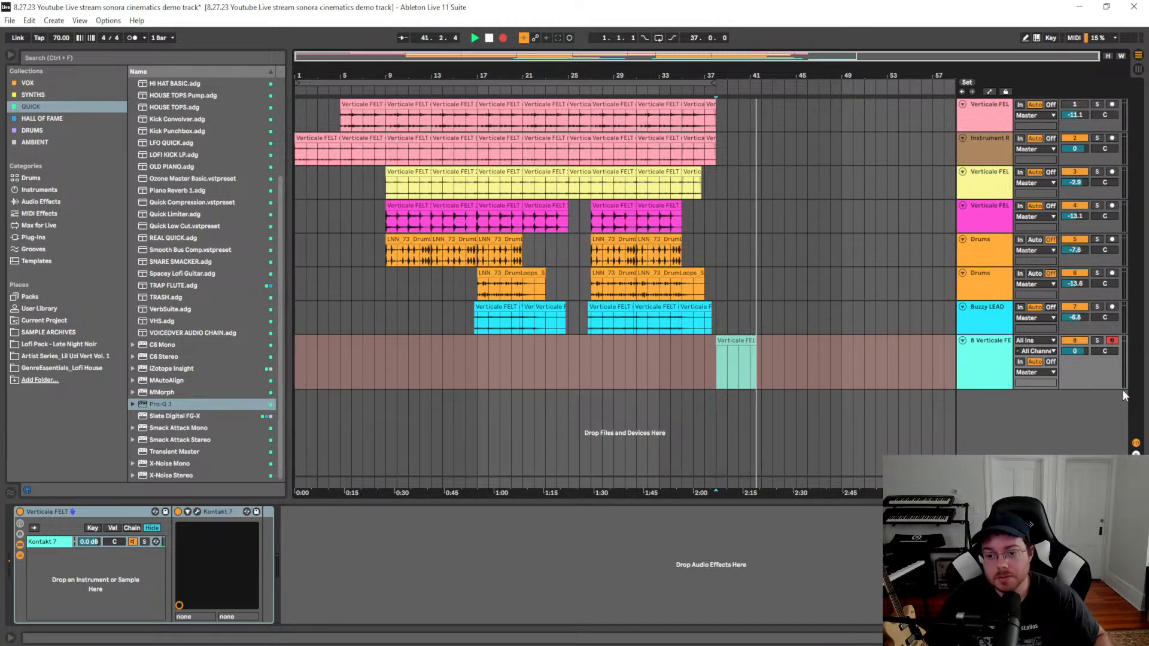
key("space")
Freeze and flatten the newly recorded Verticale FELT track into audio
right_click(975, 365)
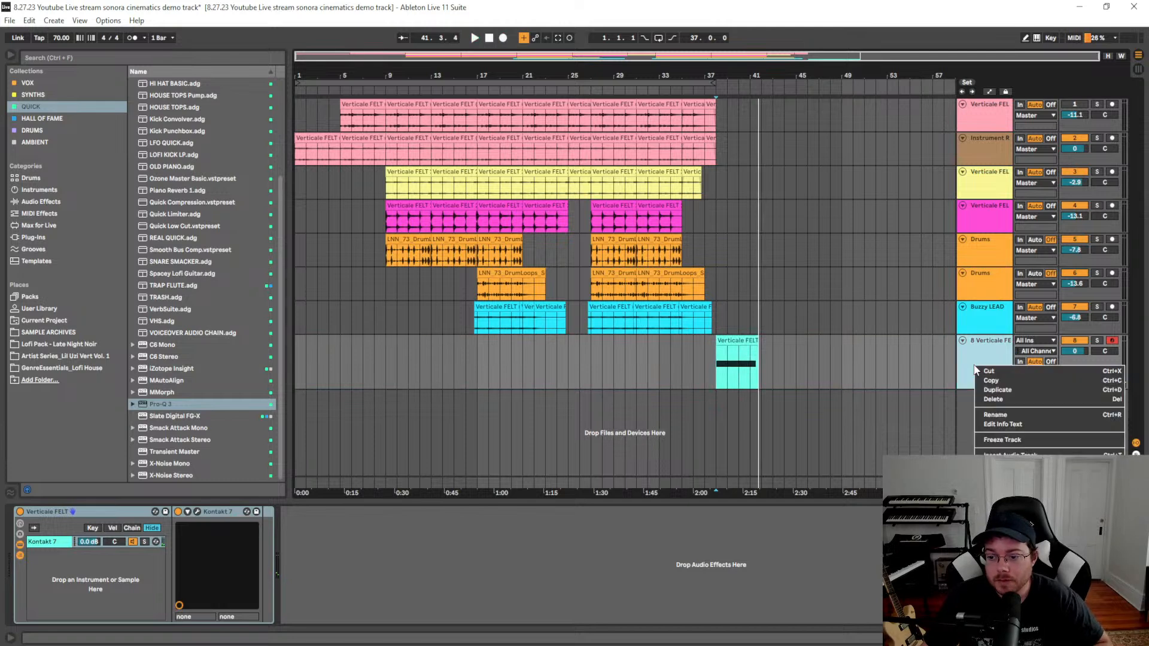
left_click(989, 440)
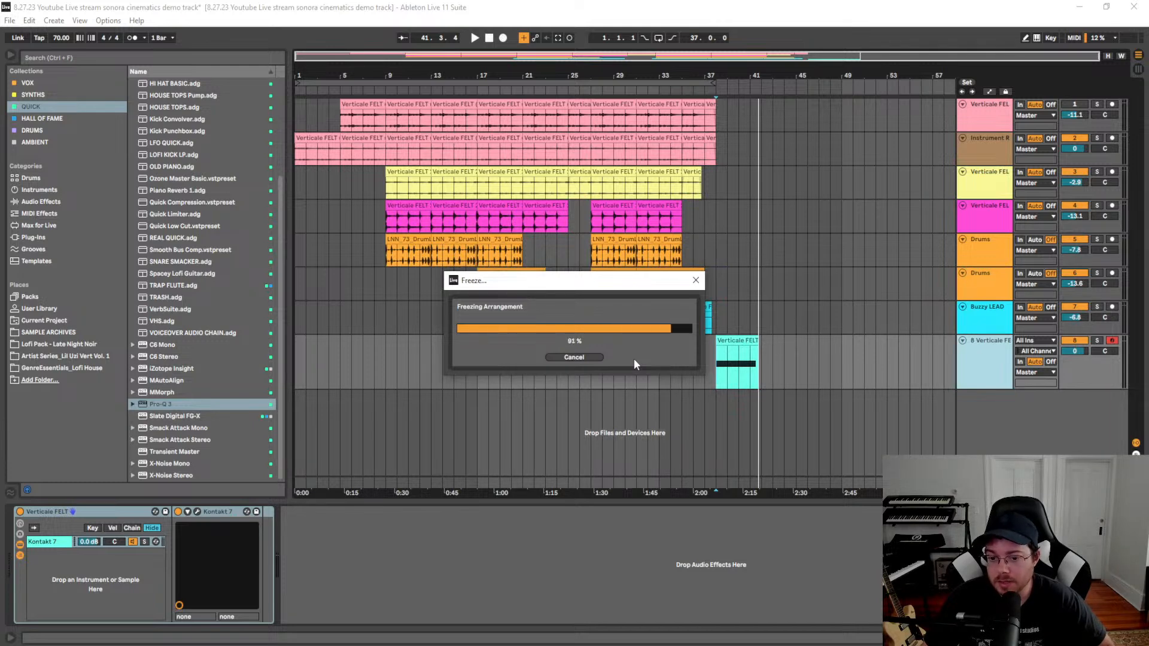
right_click(968, 360)
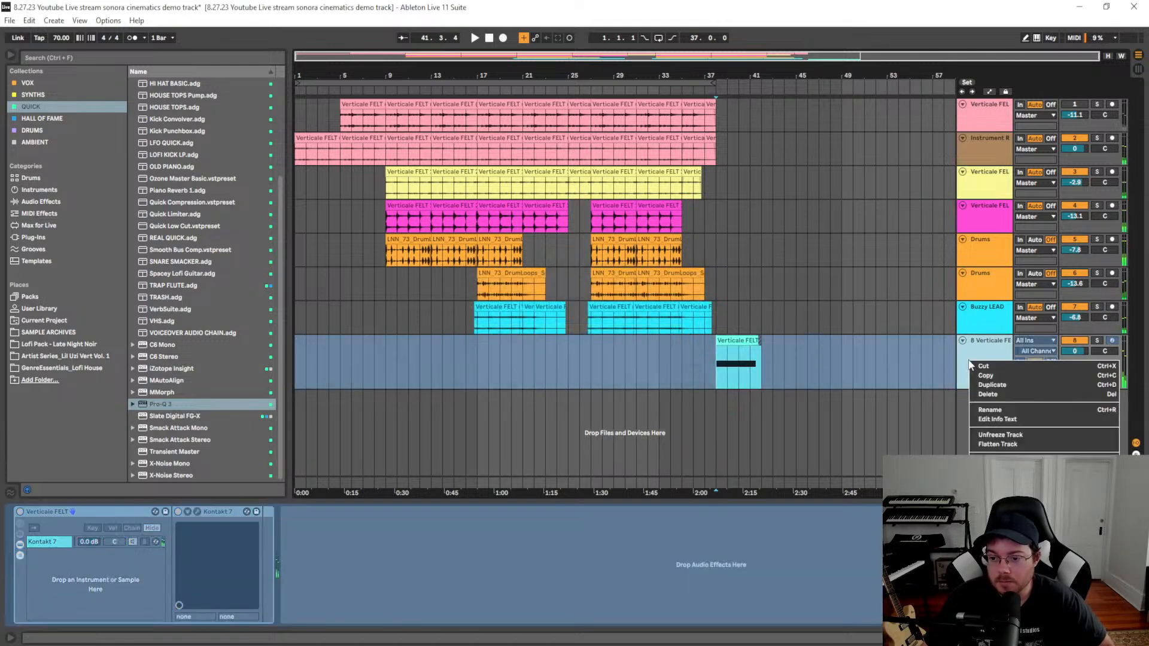
left_click(986, 444)
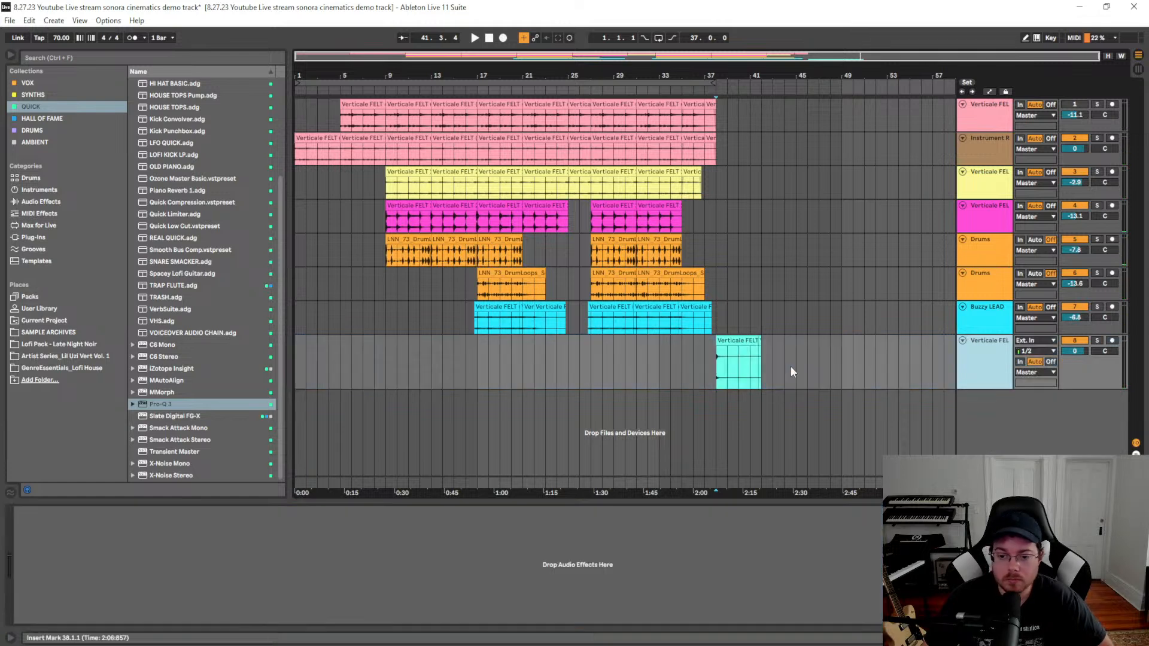
Extend the flattened note's clip to cover its freeze tail and delete the portion from bar 41 to bar 42
key("plus")
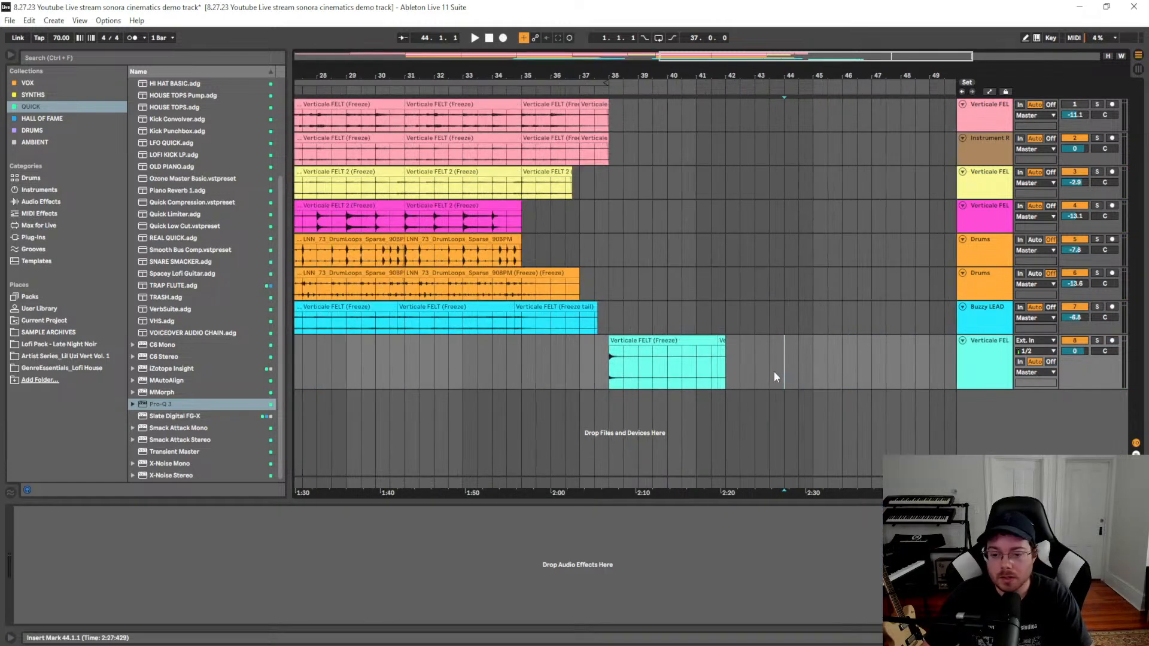
left_click(725, 345)
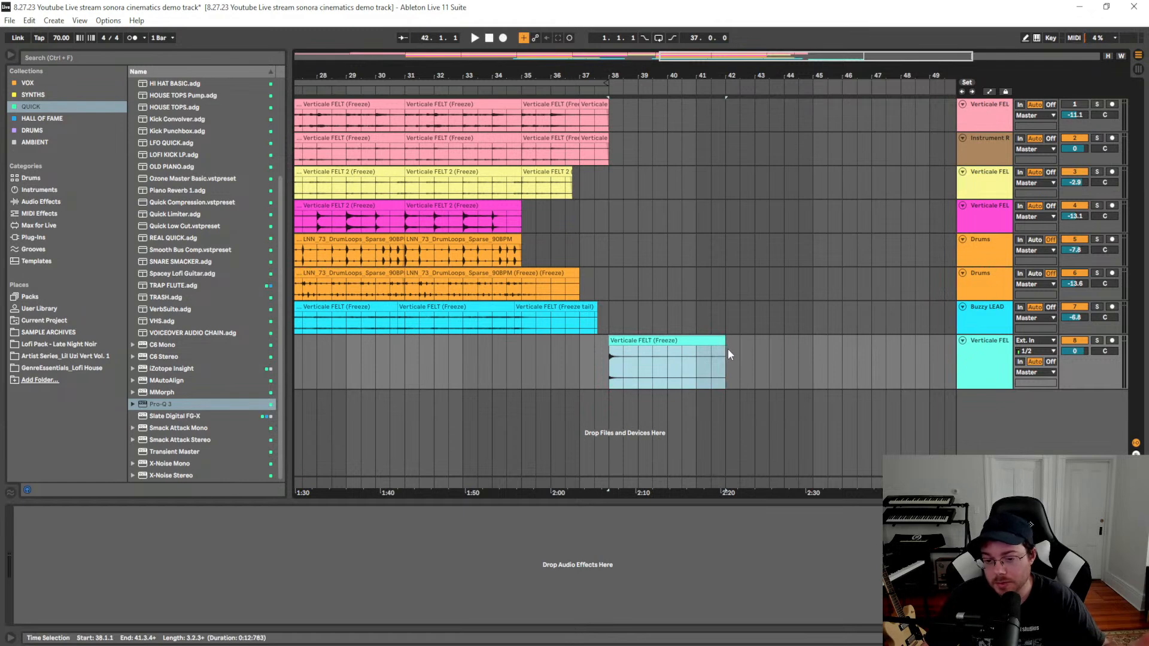
left_click_drag(697, 355, 731, 362)
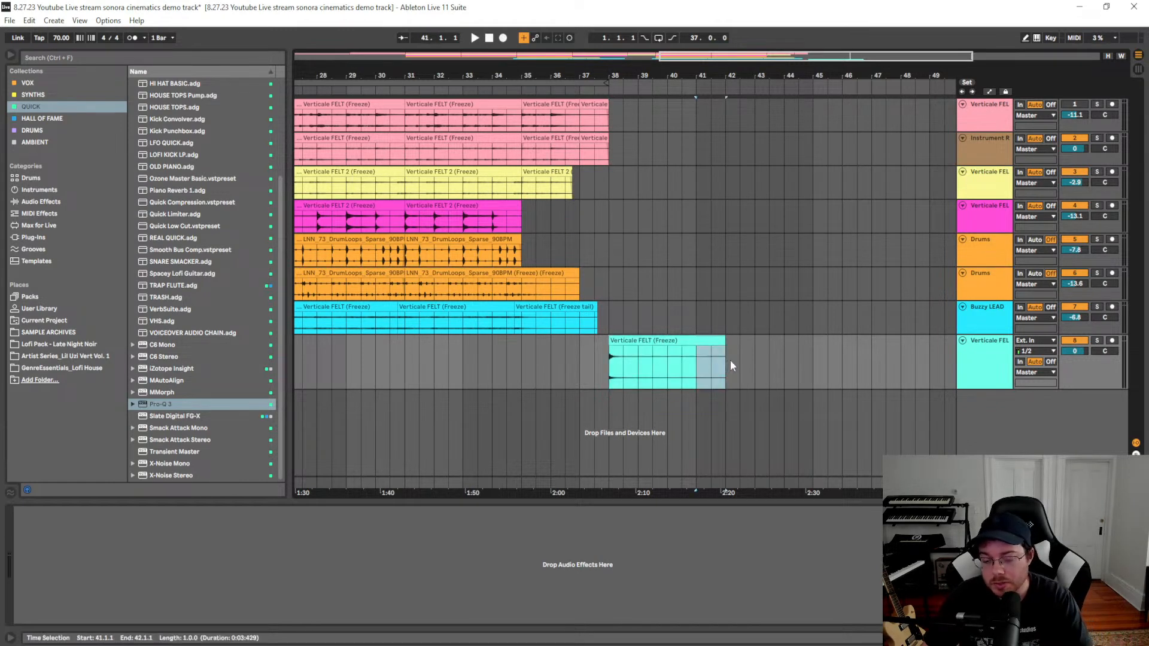
key("Delete")
Move the three-bar Verticale FELT clip from bar 38 to bar 17 and save the set
left_click(654, 338)
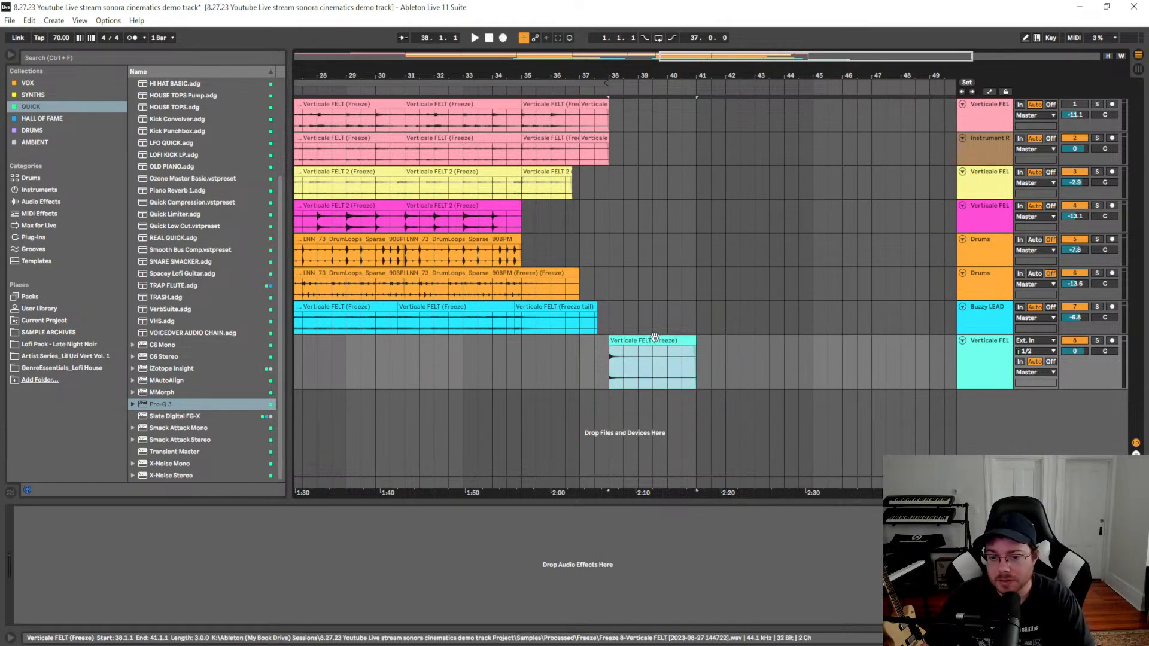
key("w")
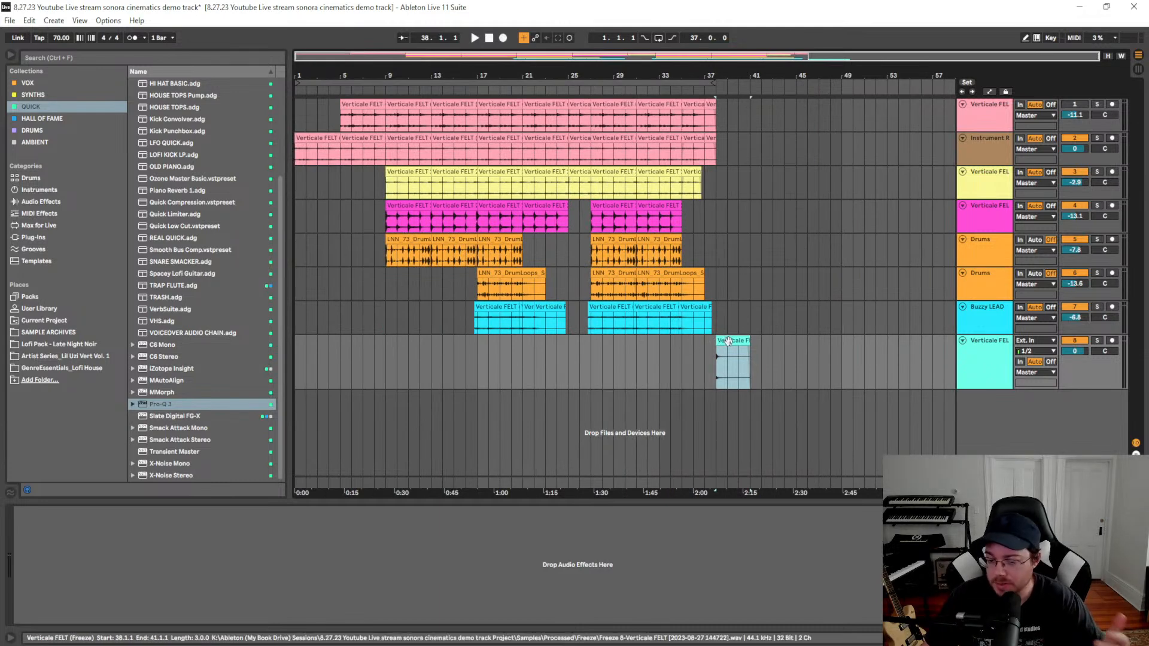
left_click_drag(727, 341, 494, 352)
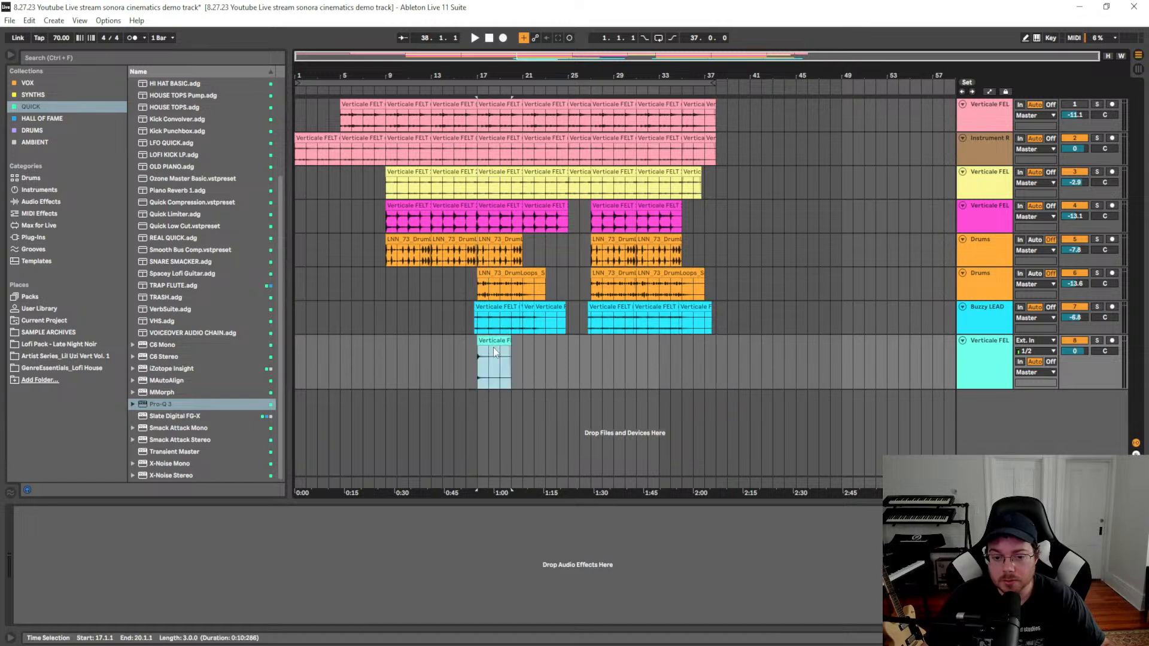
key("ctrl+s")
Open the sample settings of the three-bar Verticale FELT clip at bar 17 and reverse its audio
left_click(494, 342)
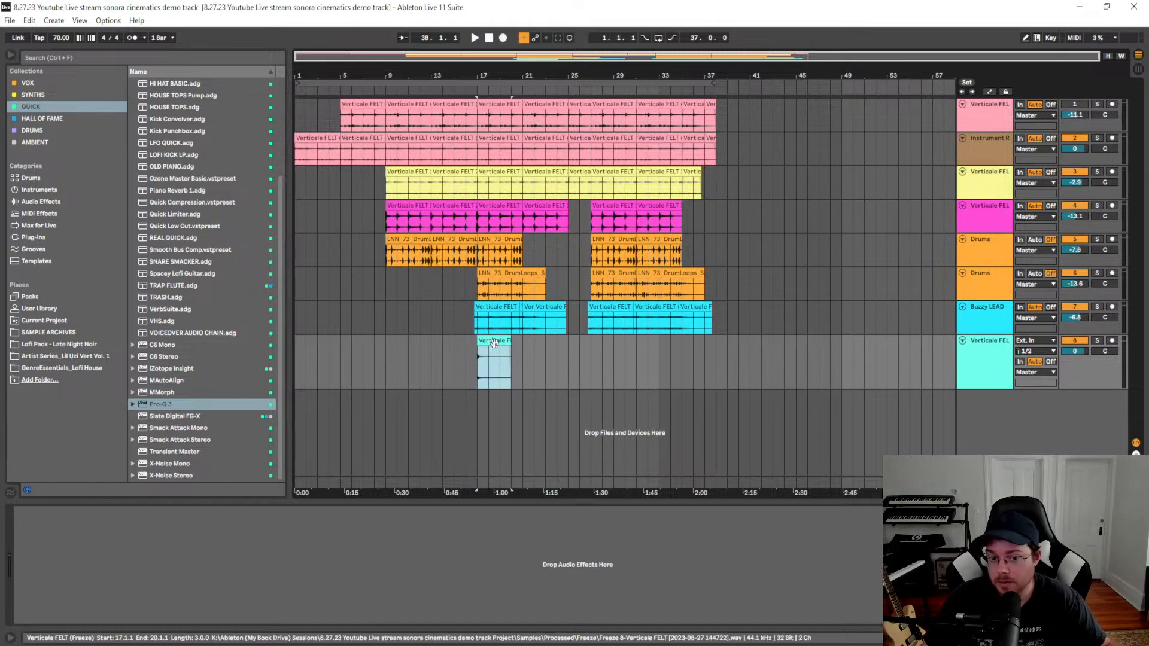
left_click(488, 372)
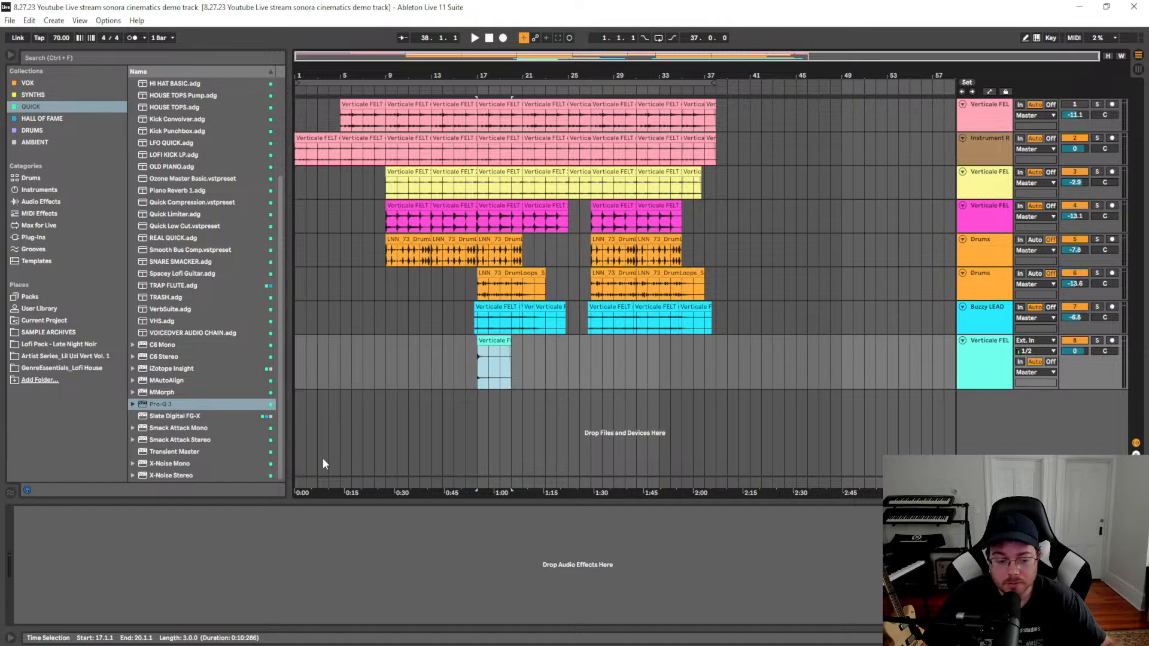
key("shift+Tab")
left_click(185, 386)
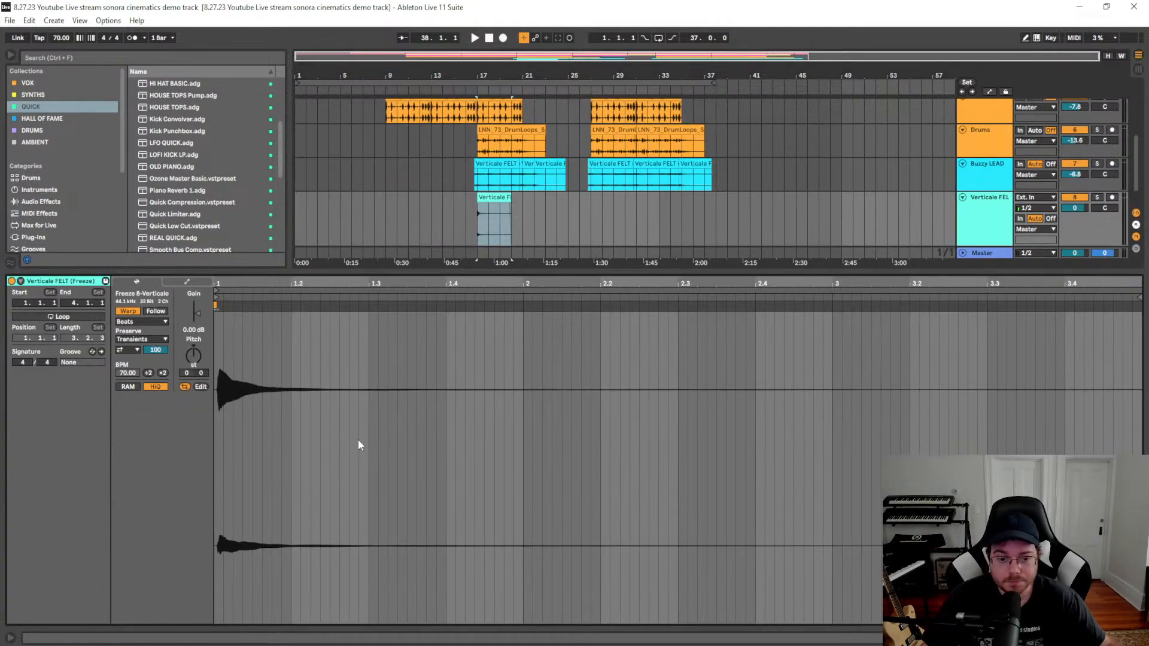
left_click(495, 239)
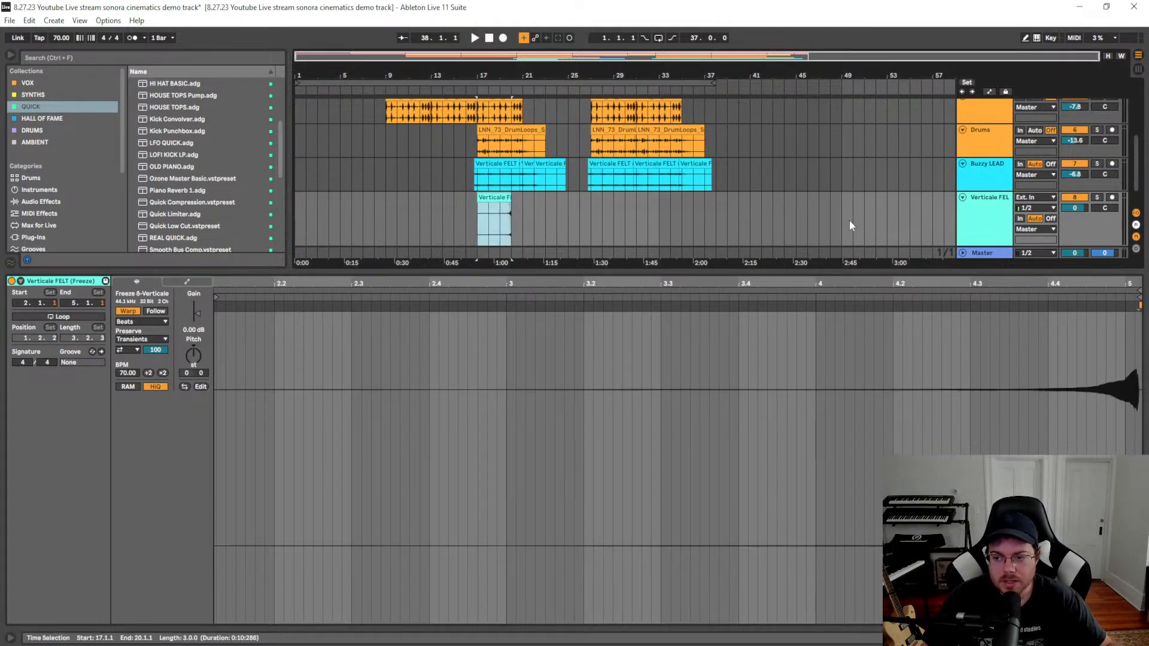
Solo the bottom Verticale FELT track and listen to the end of the reversed clip
left_click(497, 227)
key("space")
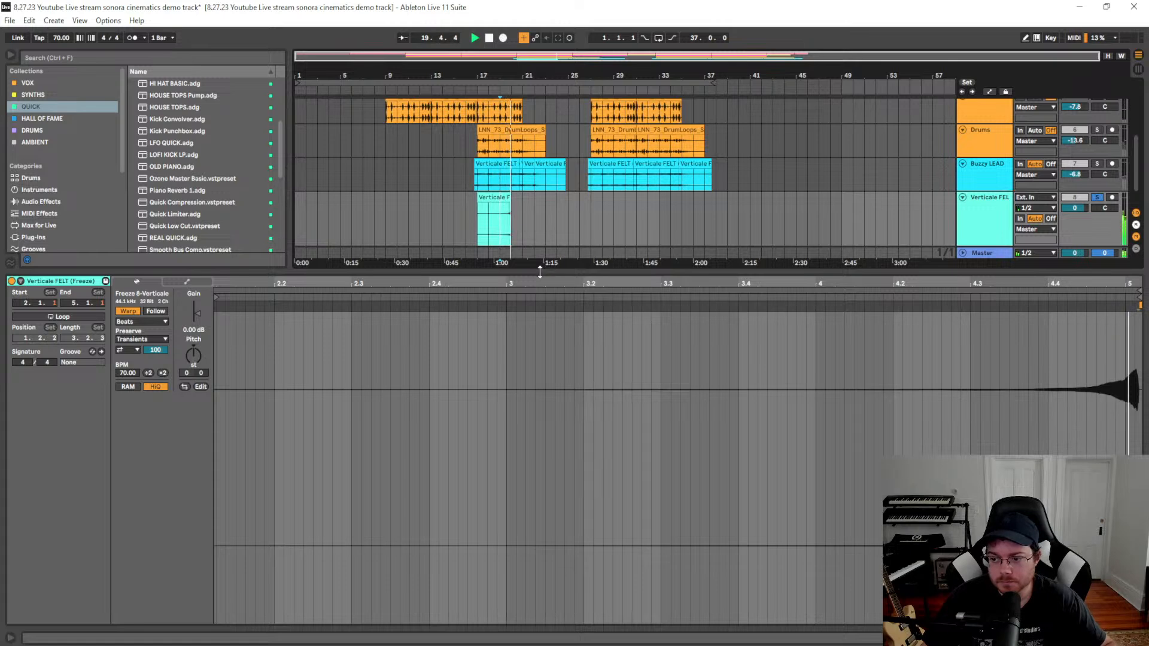
key("space")
Move the reversed clip three bars earlier so it starts at bar 14 and ends at bar 17
double_click(550, 244)
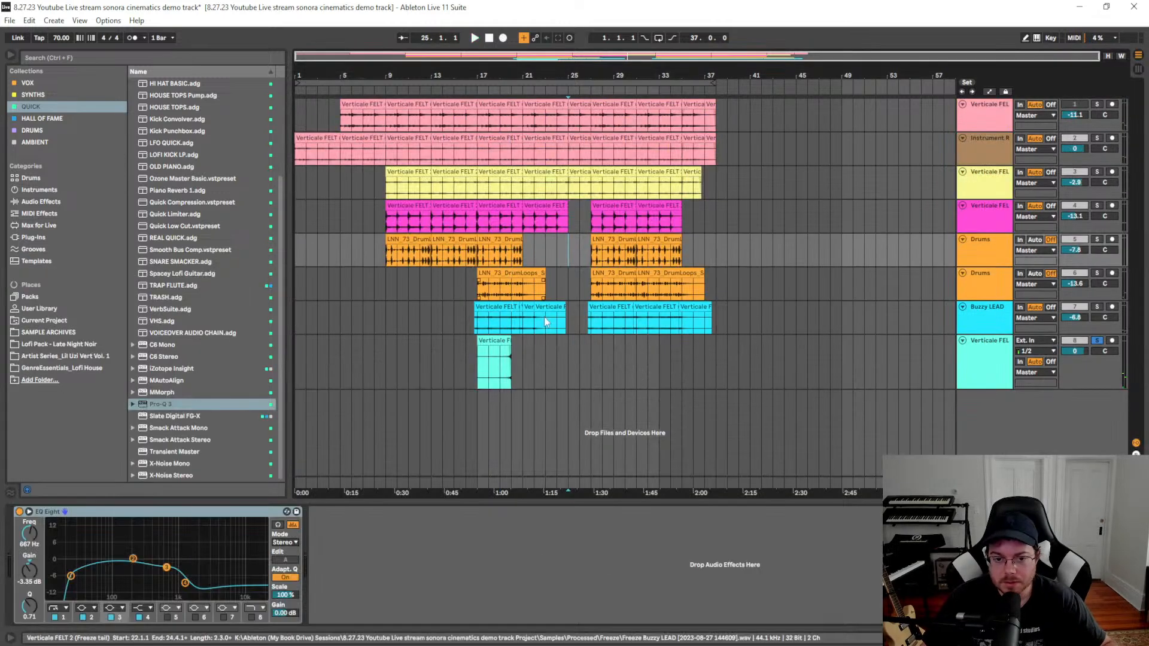
left_click(547, 360)
left_click(506, 346)
left_click(526, 363)
left_click_drag(498, 337, 465, 345)
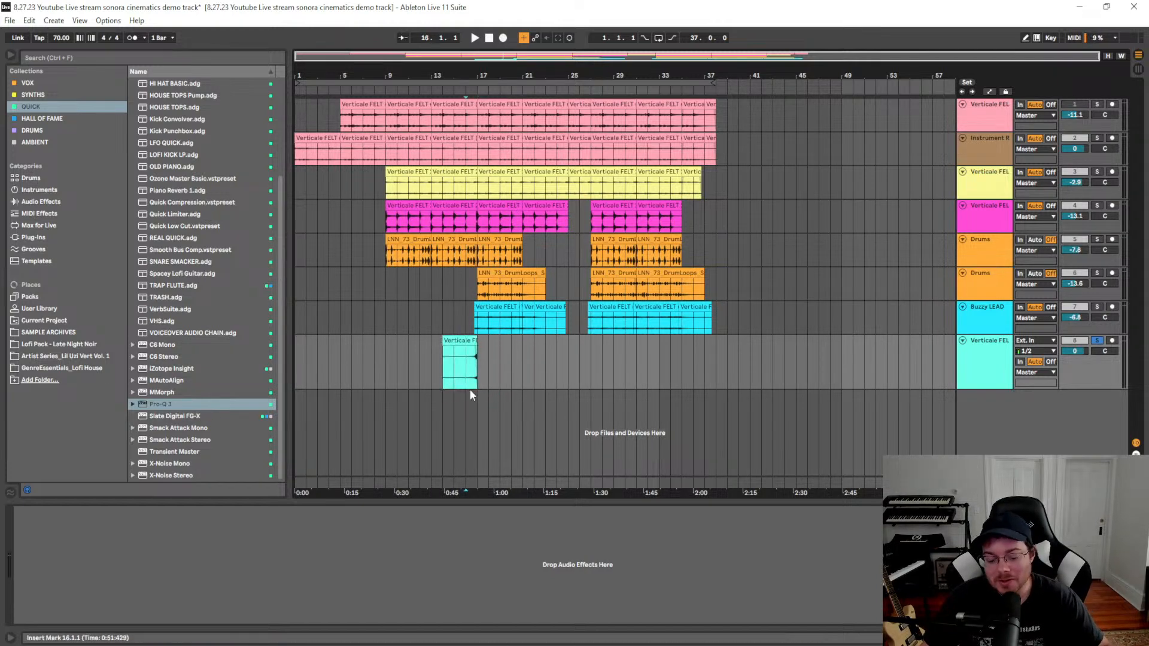
Nudge the reversed Verticale FELT clip slightly later so its swell peaks right at bar 17
scroll(469, 389, "up", 10)
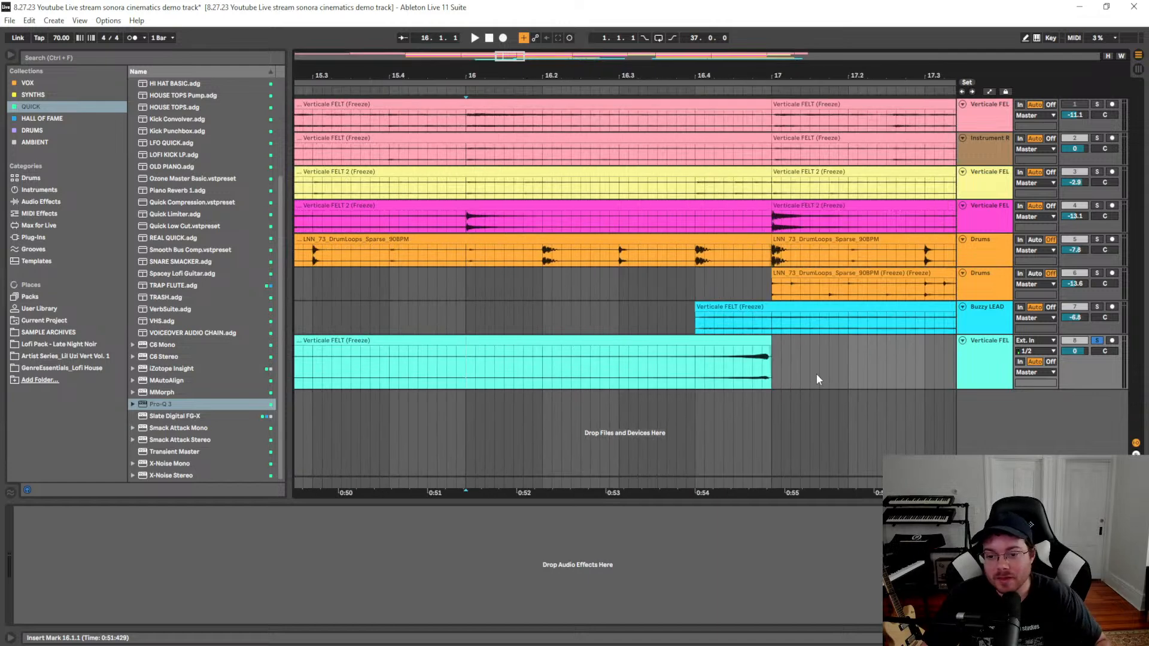
scroll(778, 371, "right", 3)
left_click(668, 339)
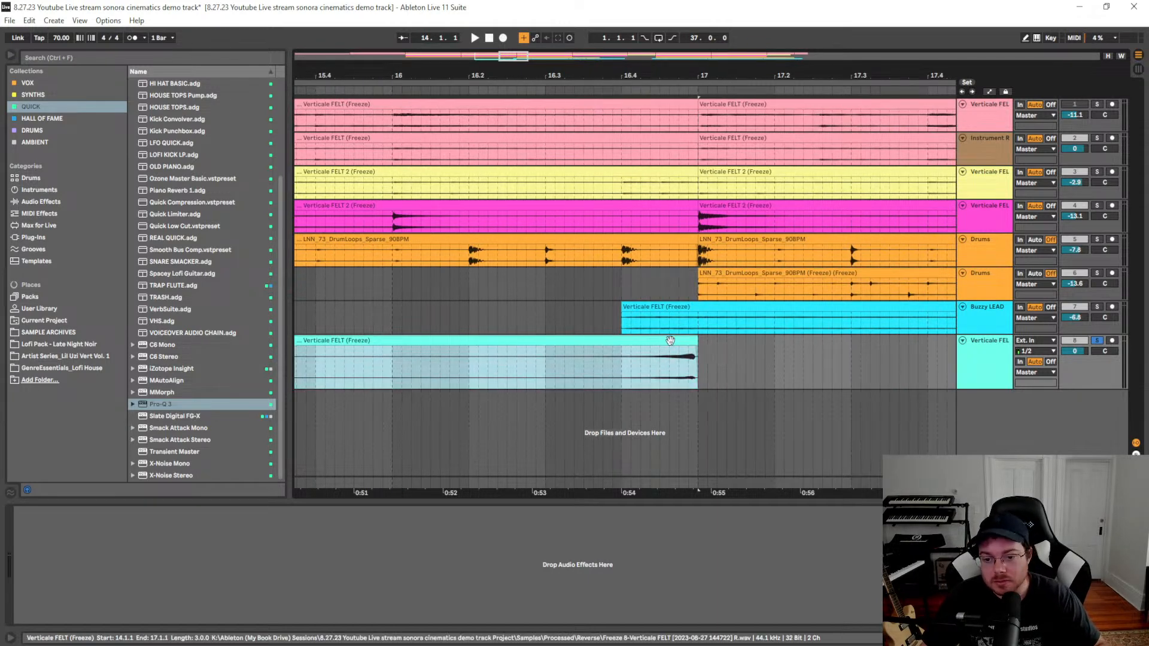
left_click_drag(671, 341, 674, 343)
left_click(671, 366)
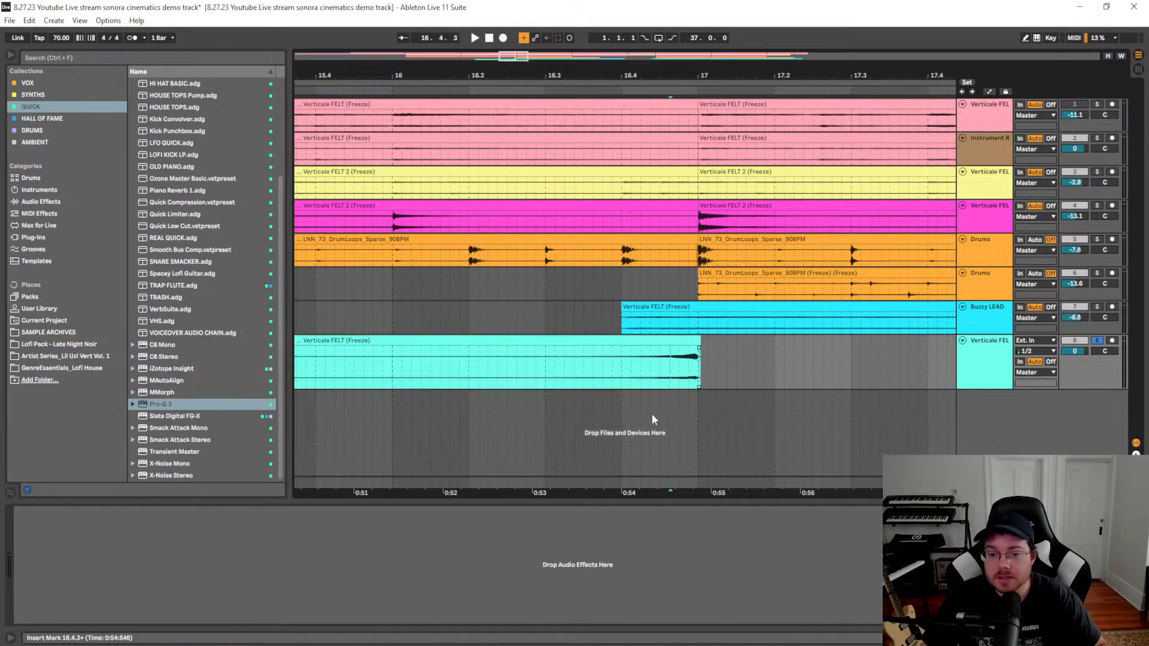
Unsolo the bottom Verticale FELT track, lower its volume to -4.4 dB, and listen to the swell in context
scroll(705, 390, "down", 8)
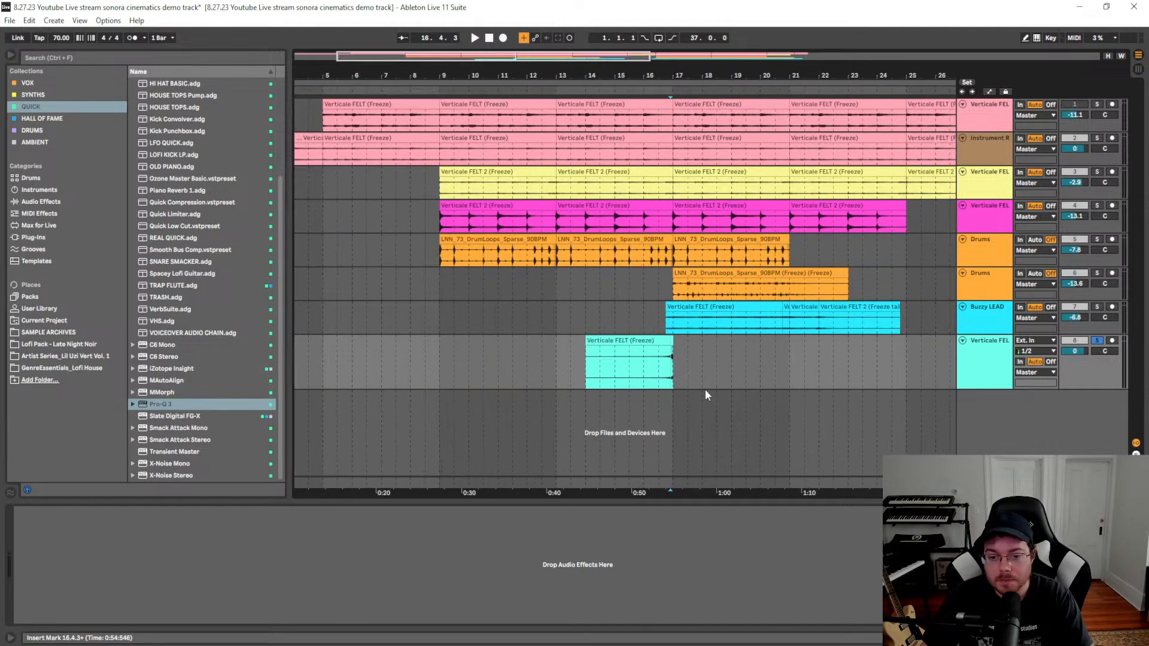
left_click_drag(1075, 351, 1075, 359)
left_click(1097, 341)
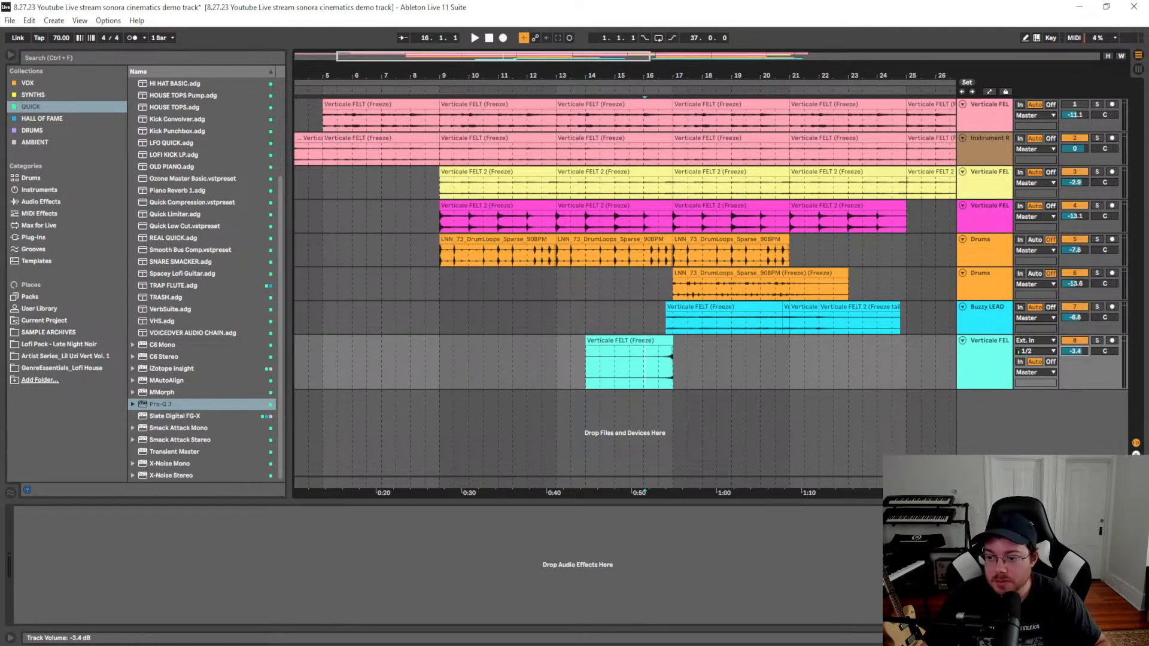
left_click(647, 376)
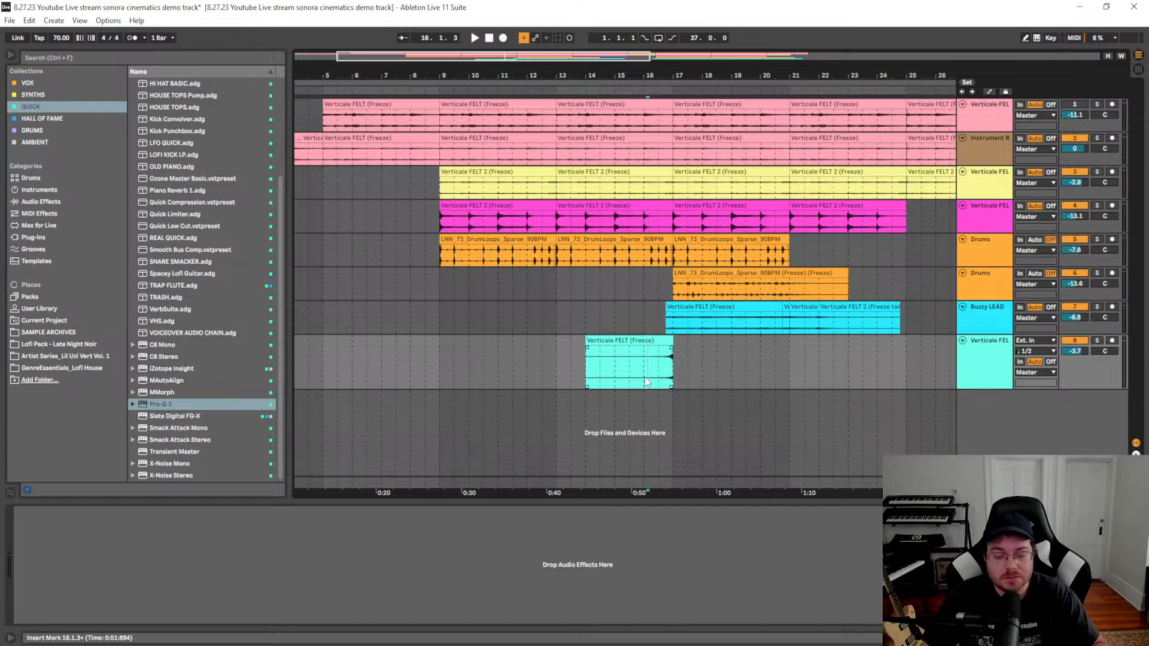
left_click(641, 372)
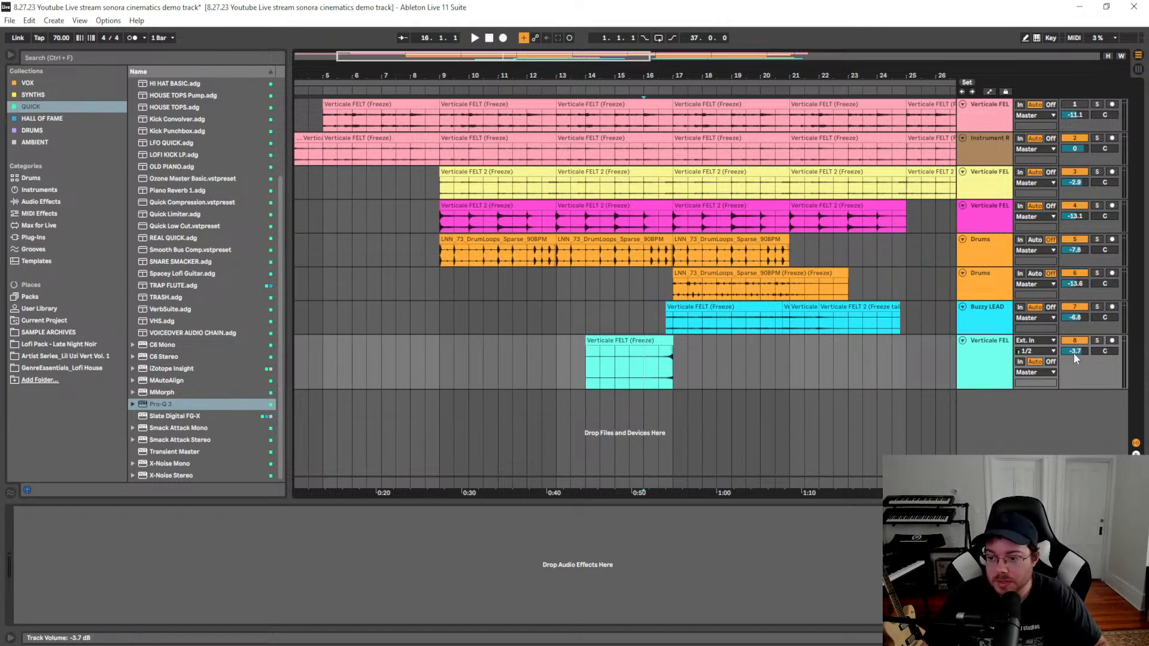
key("space")
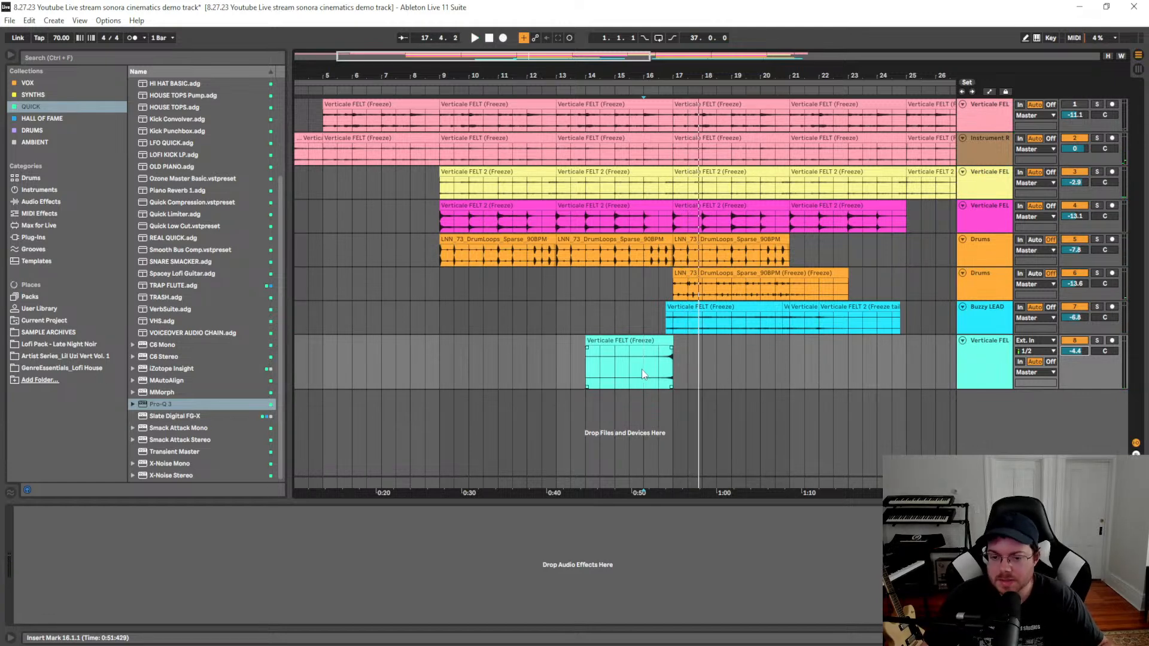
Delete the part of the reversed clip before bar 16 and reverse the remaining one-bar audio back to forward playback
left_click_drag(642, 371, 566, 372)
key("Delete")
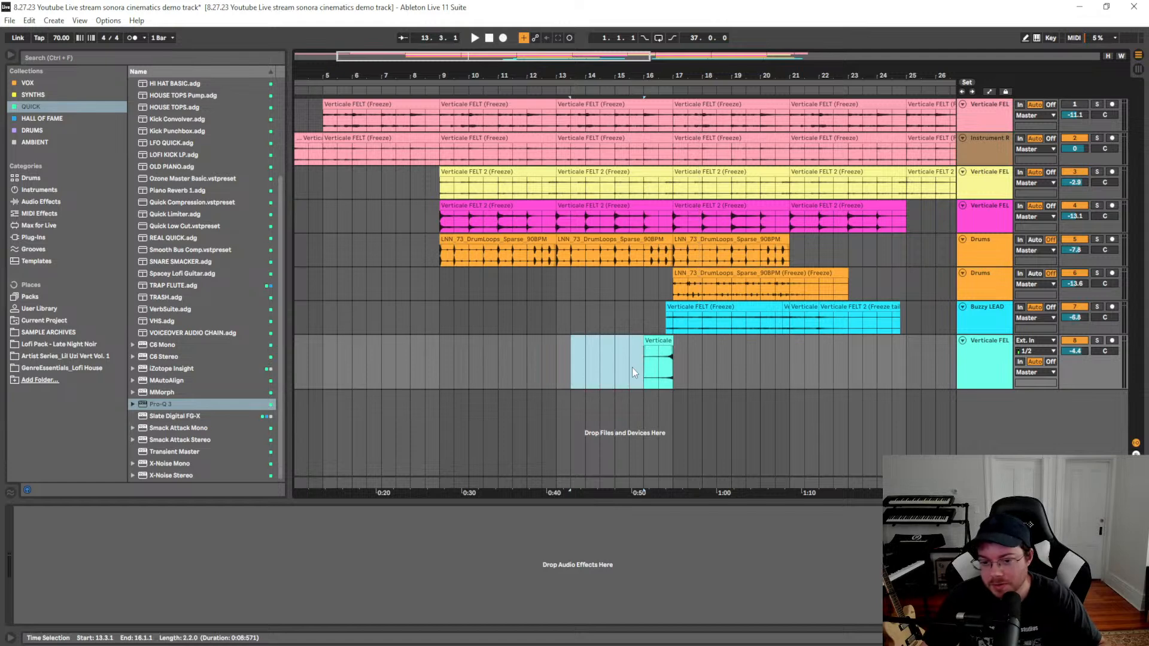
left_click(666, 363)
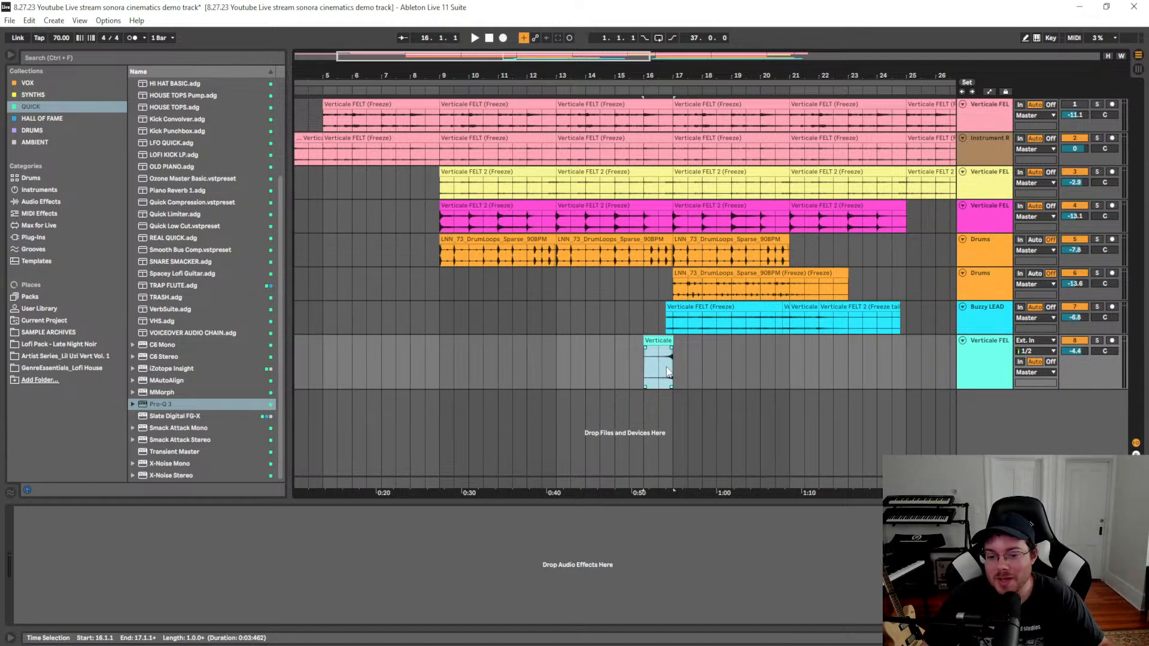
double_click(667, 370)
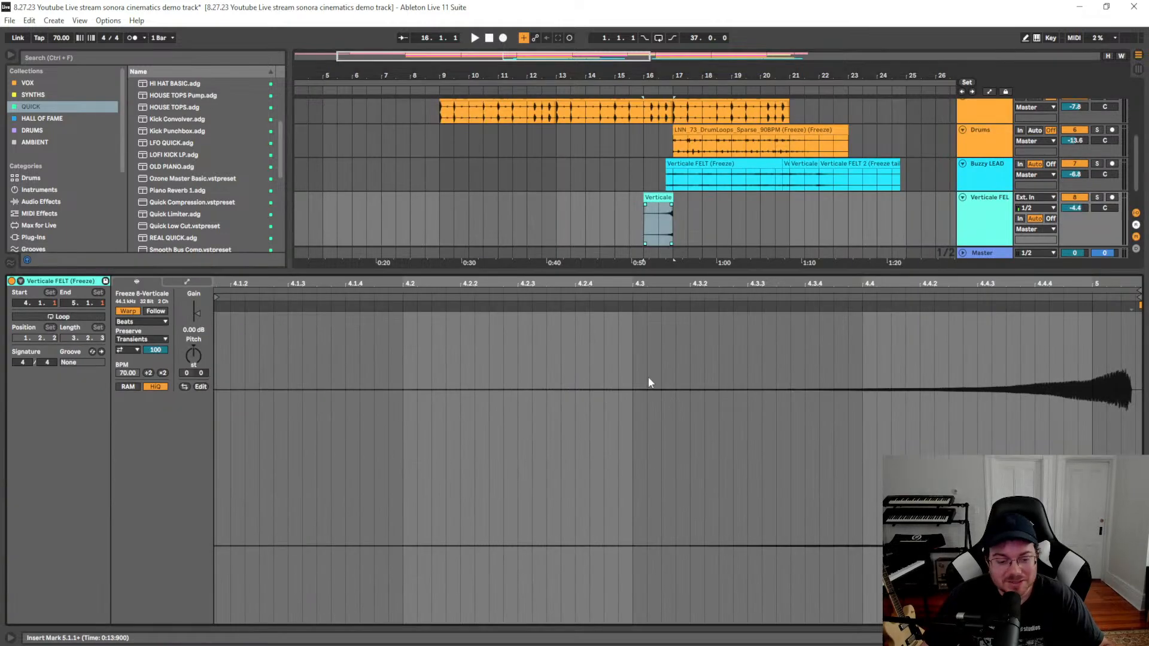
left_click(185, 387)
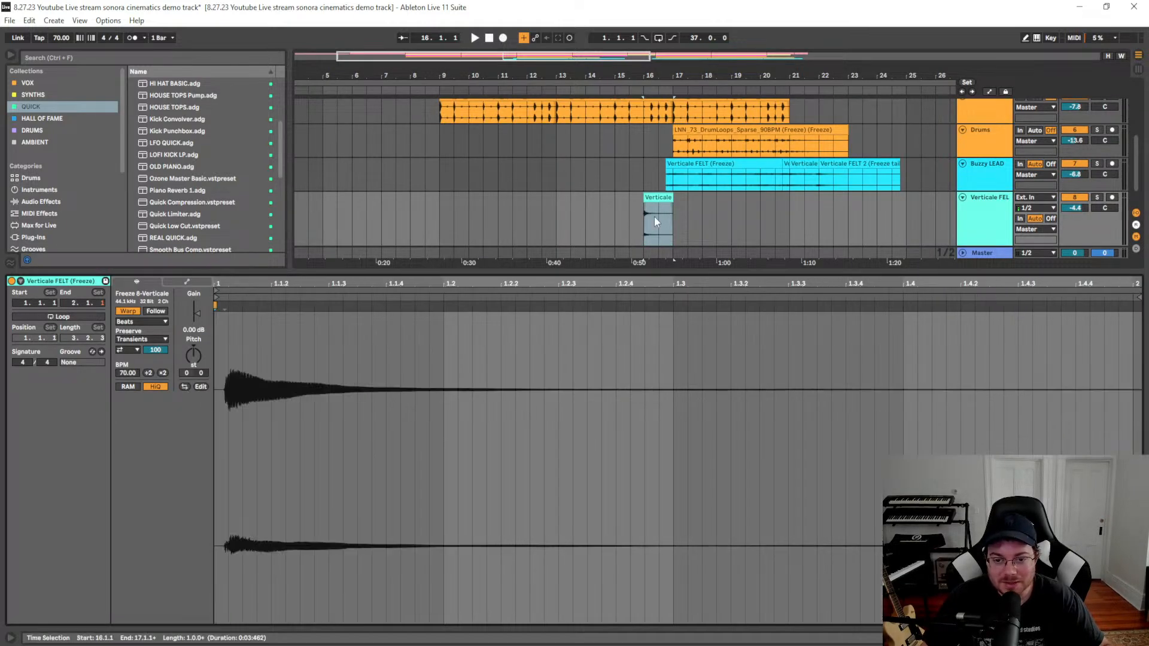
key("shift+Tab")
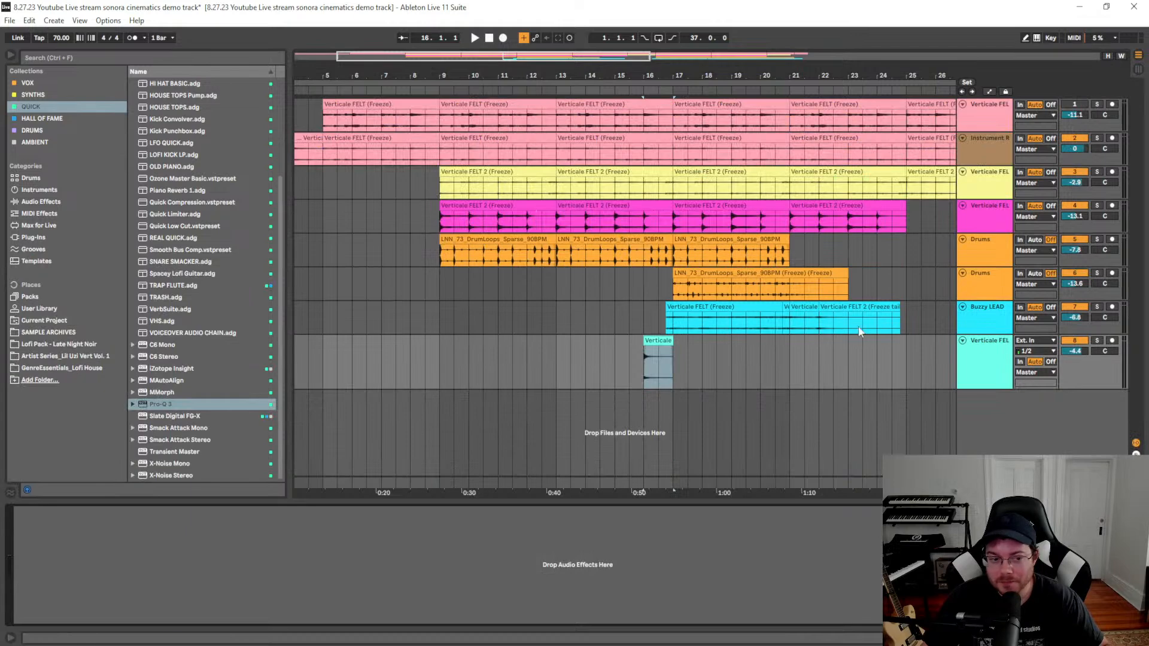
Add ValhallaVintageVerb from the HALL OF FAME collection to the bottom Verticale FELT track and set its mix to 80%
left_click(52, 119)
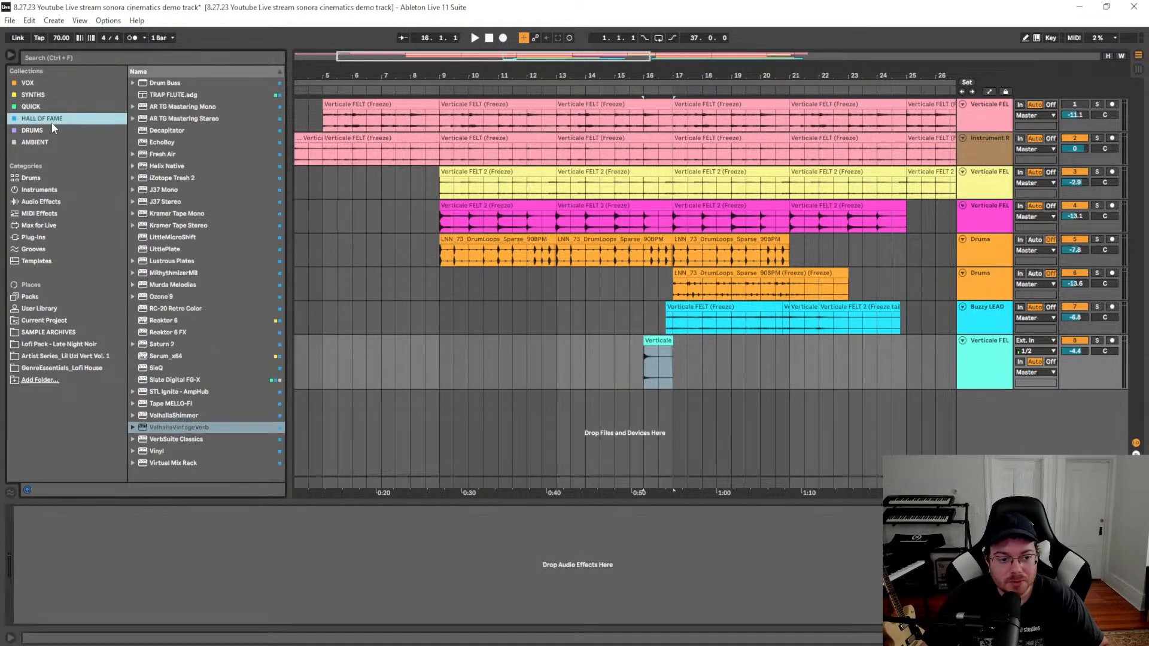
left_click_drag(174, 428, 638, 386)
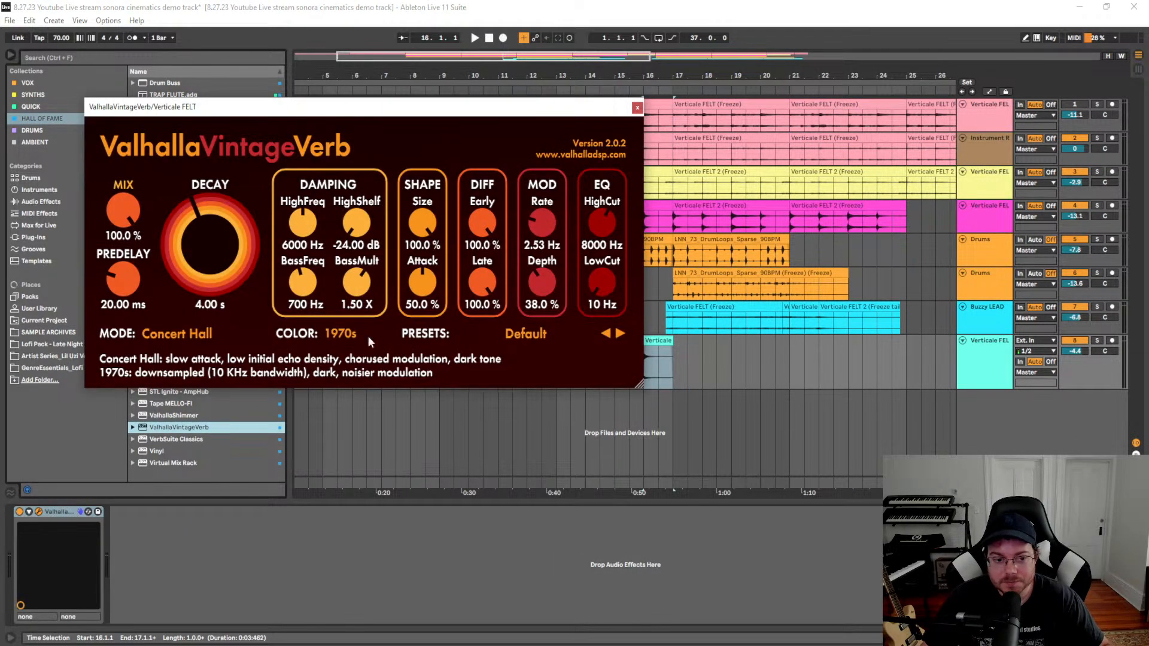
key("space")
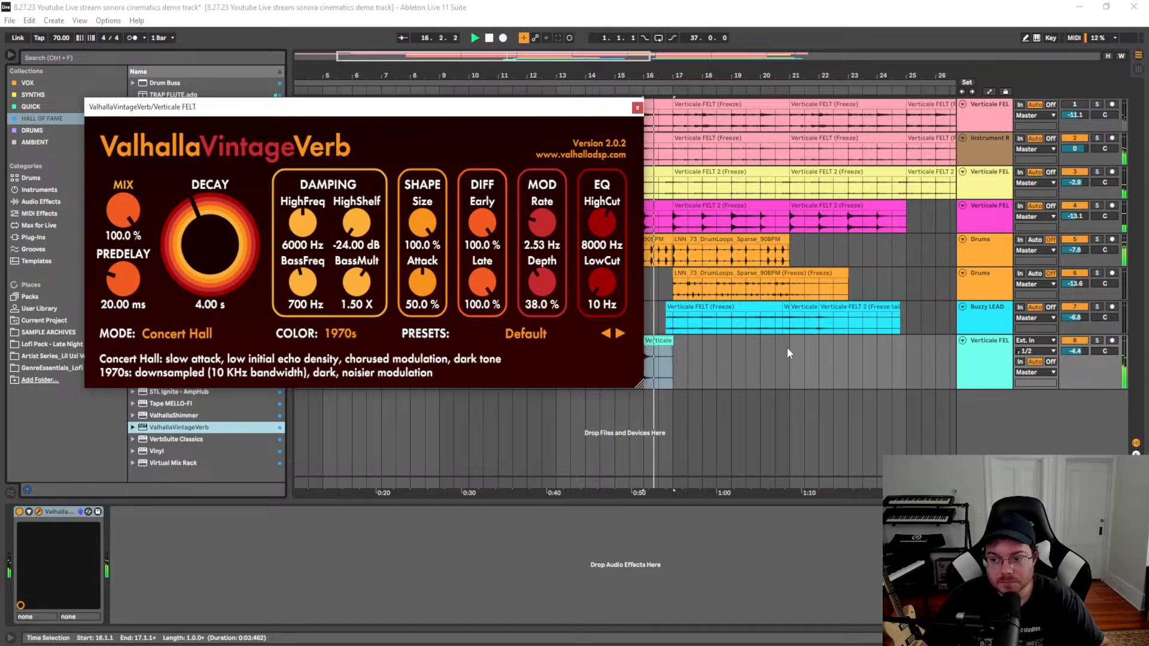
left_click_drag(119, 209, 120, 228)
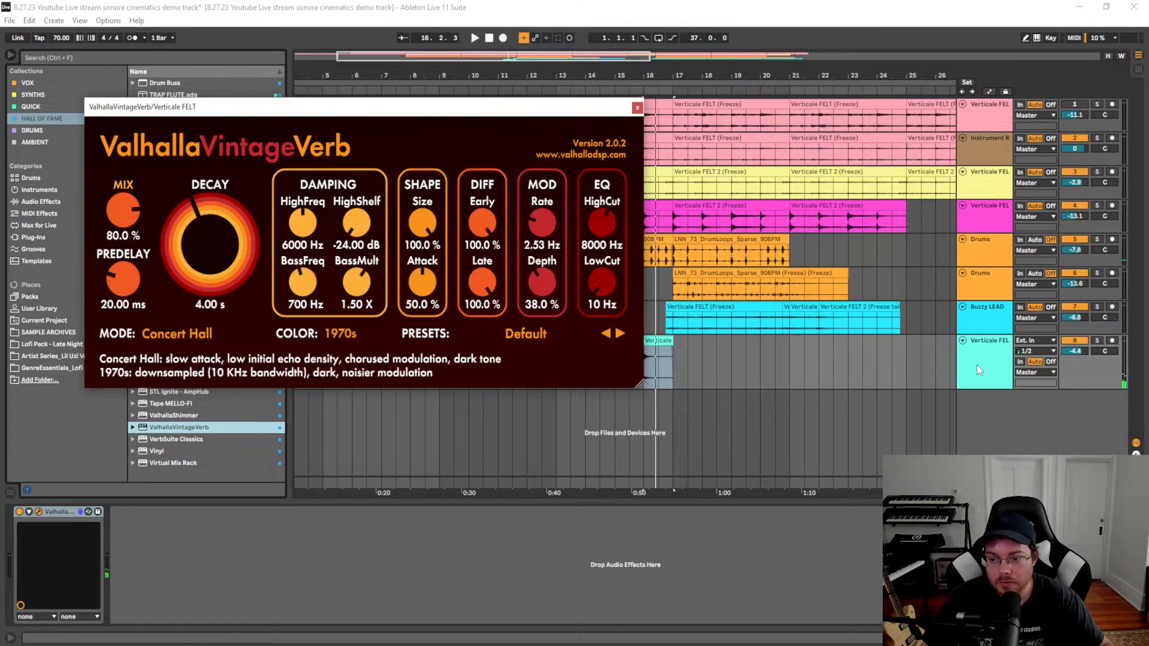
Freeze and flatten the bottom Verticale FELT track to print the reverb into audio
left_click(989, 348)
right_click(987, 345)
left_click(1017, 422)
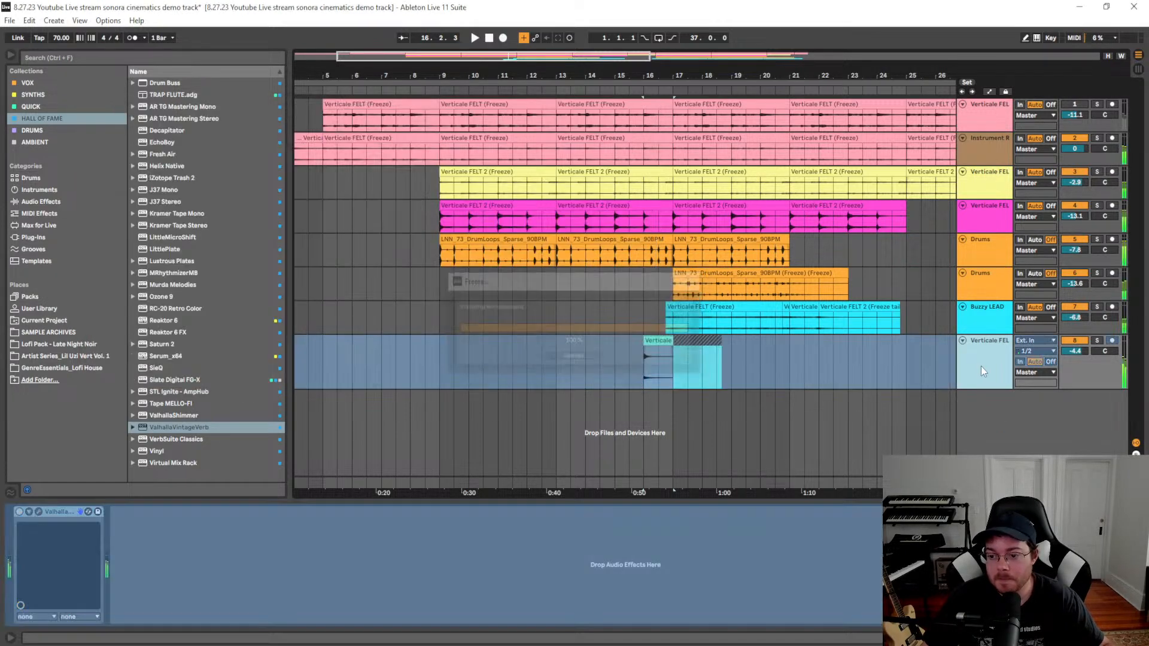
right_click(981, 367)
left_click(1009, 161)
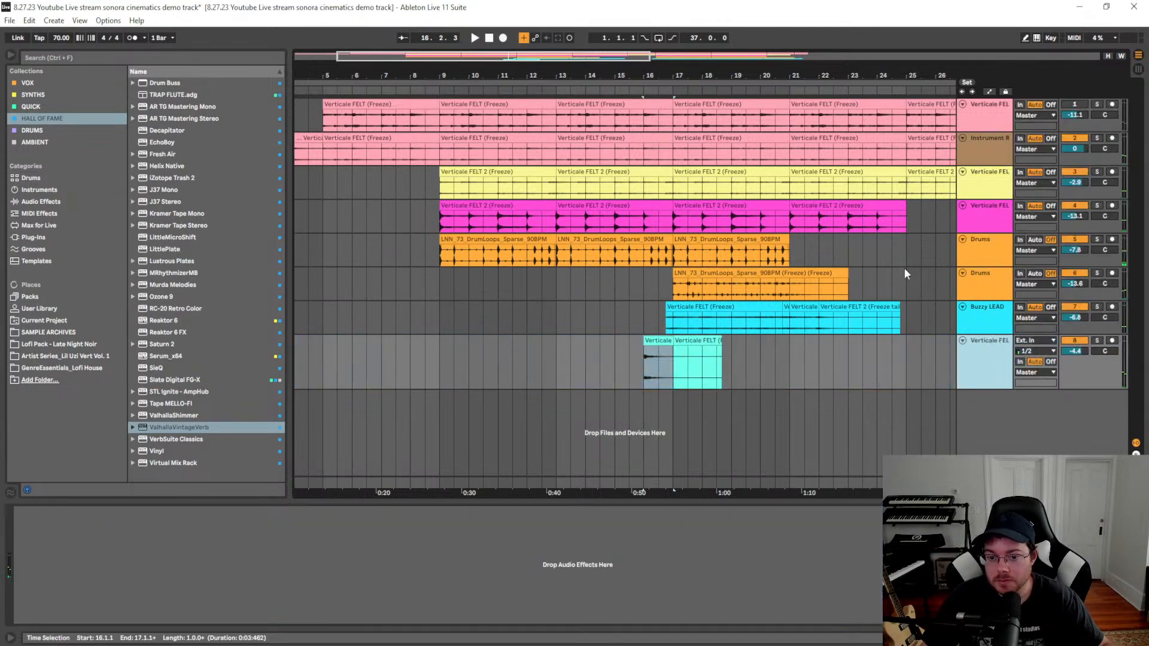
Consolidate the one-bar clip at bar 16 and its reverb tail into a single clip
left_click(800, 370)
left_click_drag(645, 370, 722, 370)
key("ctrl+j")
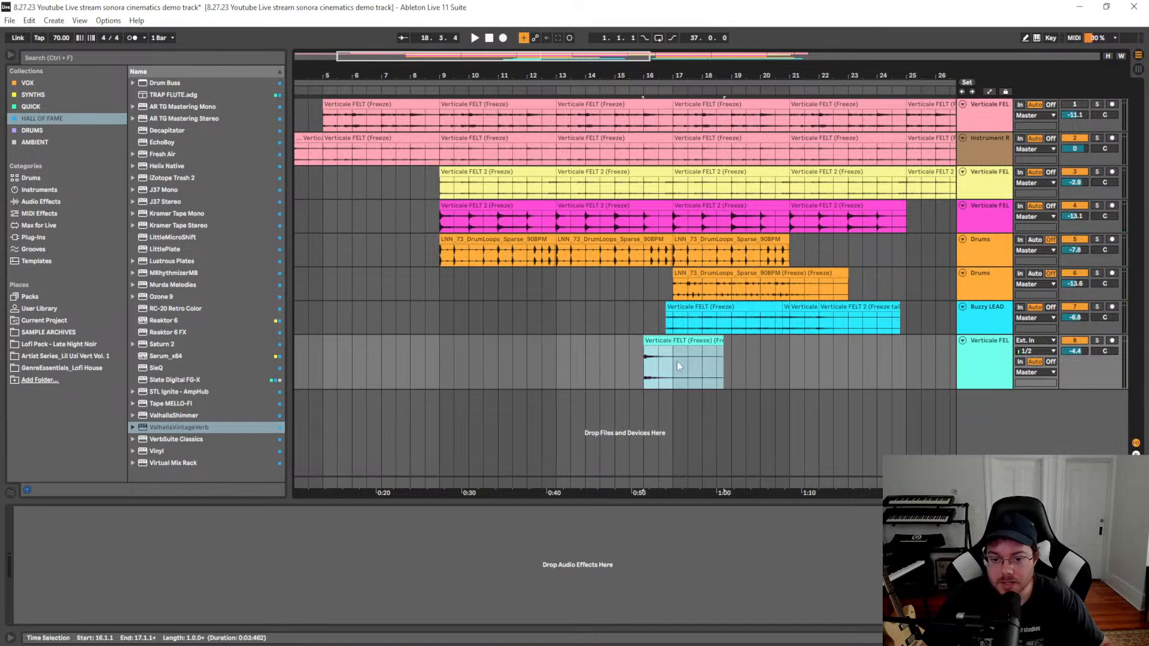
Increase the bottom track's height and reverse the consolidated reverb clip at bar 16
left_click(657, 373)
left_click(644, 373)
key("plus")
key("plus")
key("plus")
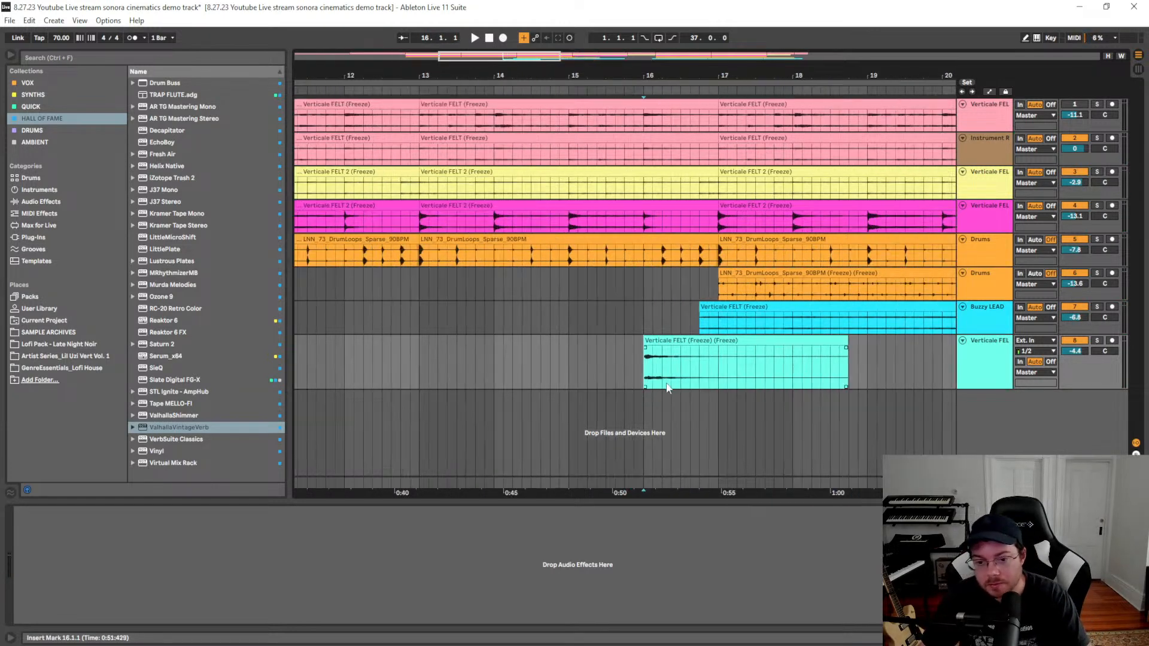
left_click(730, 350)
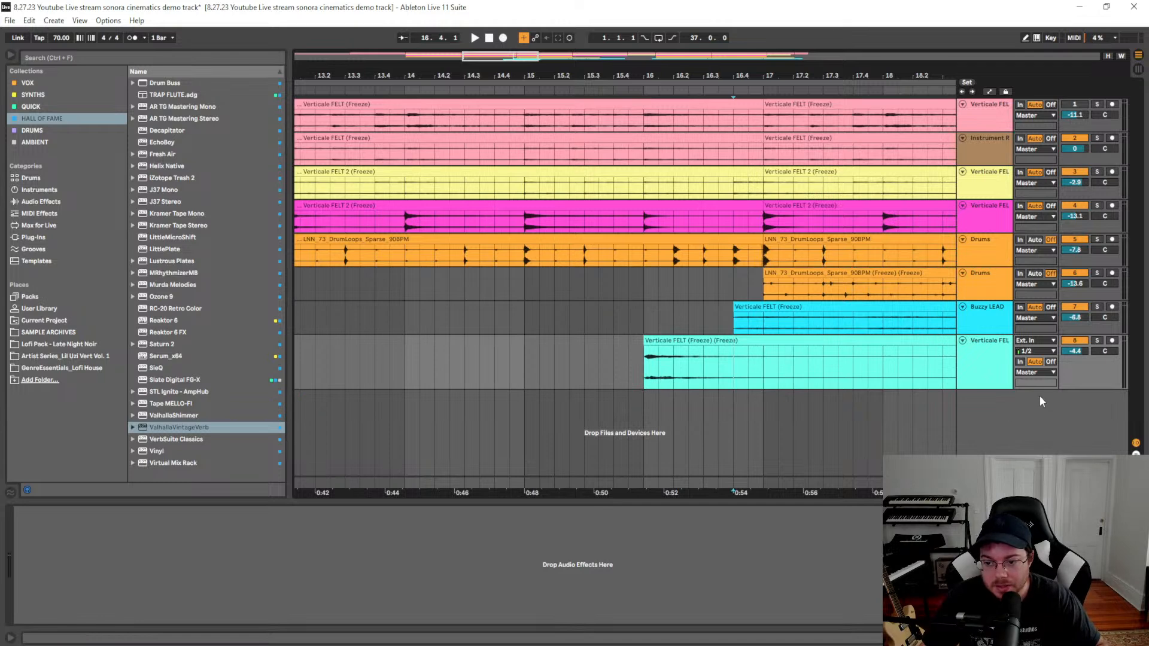
left_click_drag(1003, 389, 1002, 478)
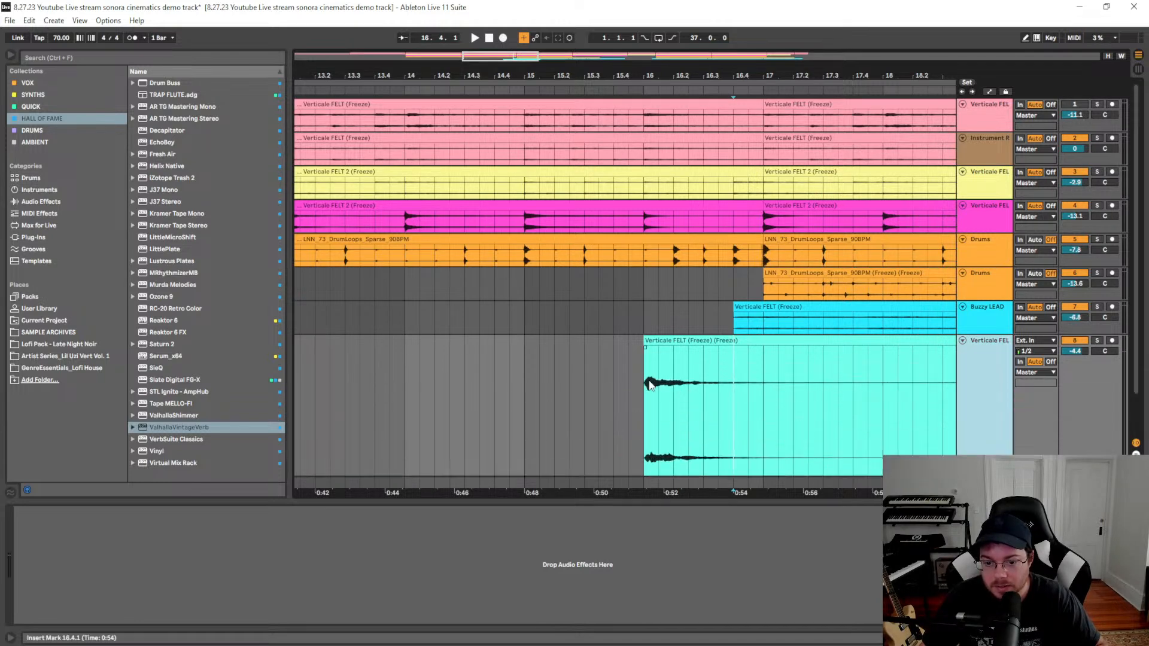
left_click(739, 341)
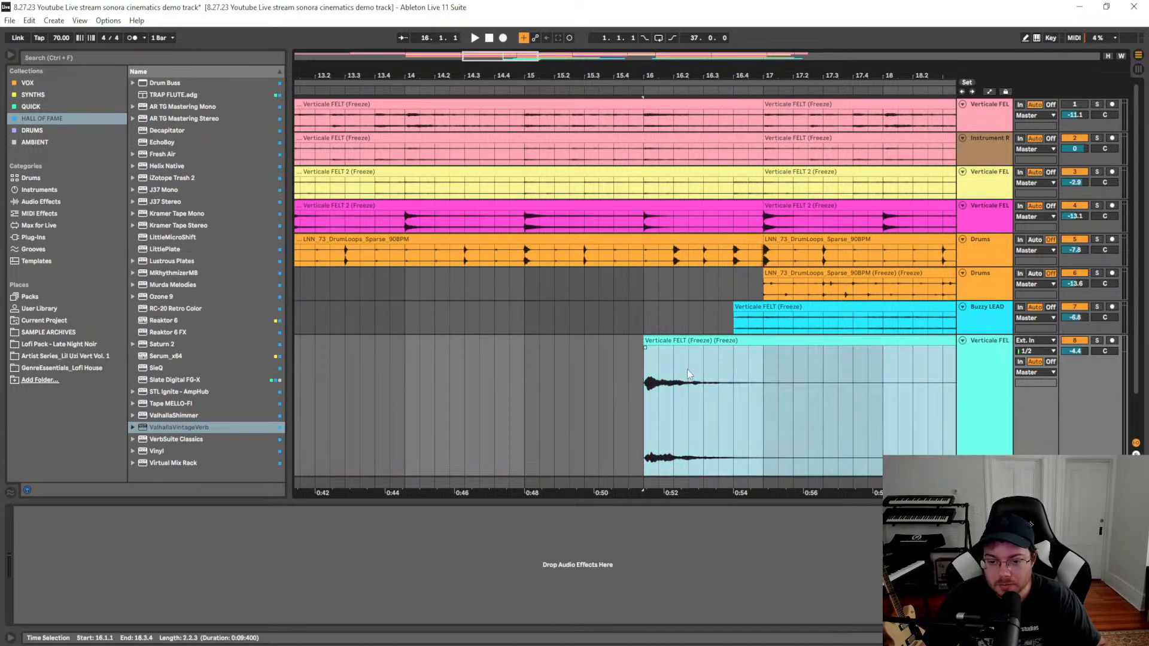
double_click(710, 414)
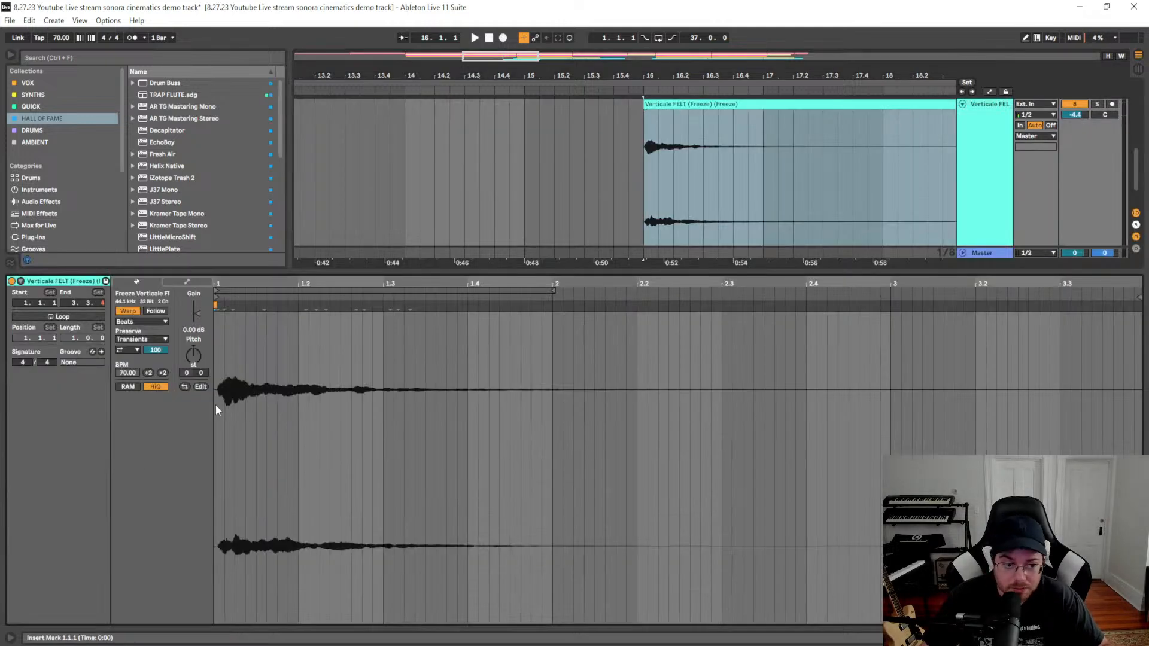
left_click(185, 387)
key("shift+Tab")
Move the reversed reverb clip earlier to end at bar 17, fine-tuning it so the swell's peak meets the downbeat
left_click_drag(873, 295, 670, 306)
left_click(699, 365)
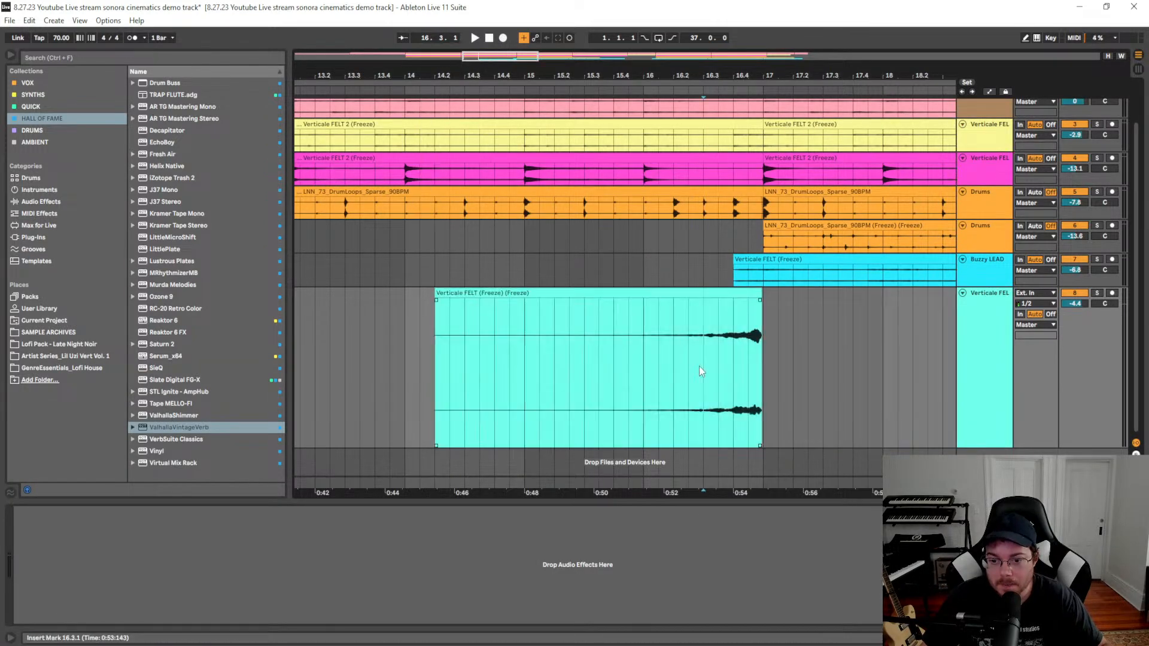
key("plus")
key("plus")
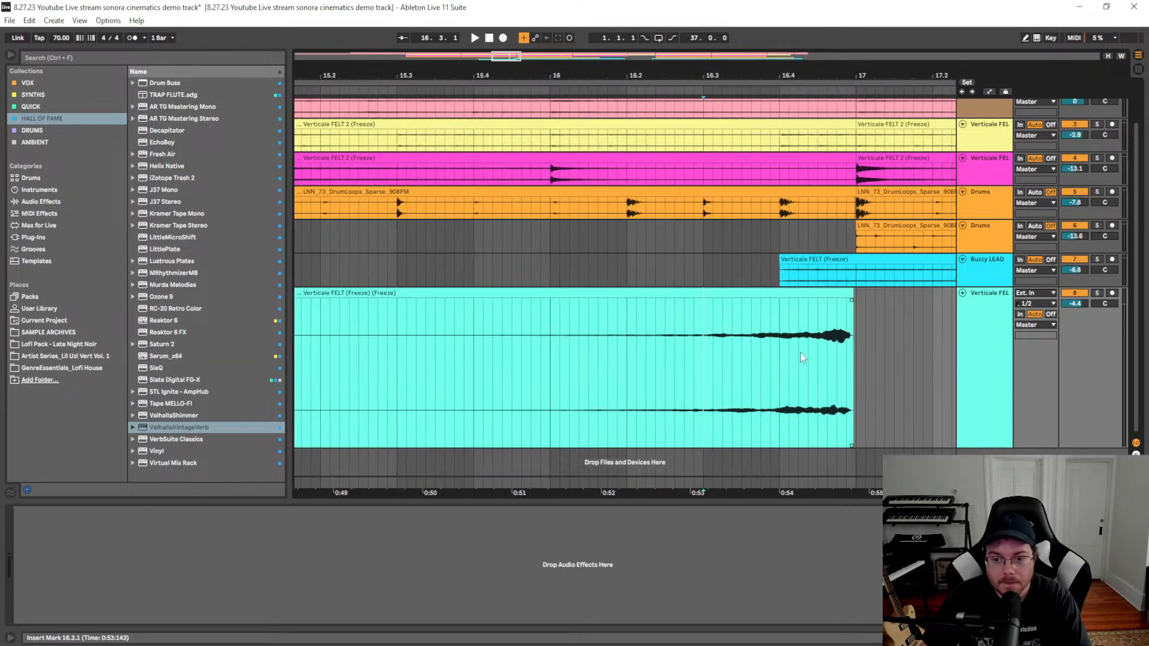
left_click(821, 295)
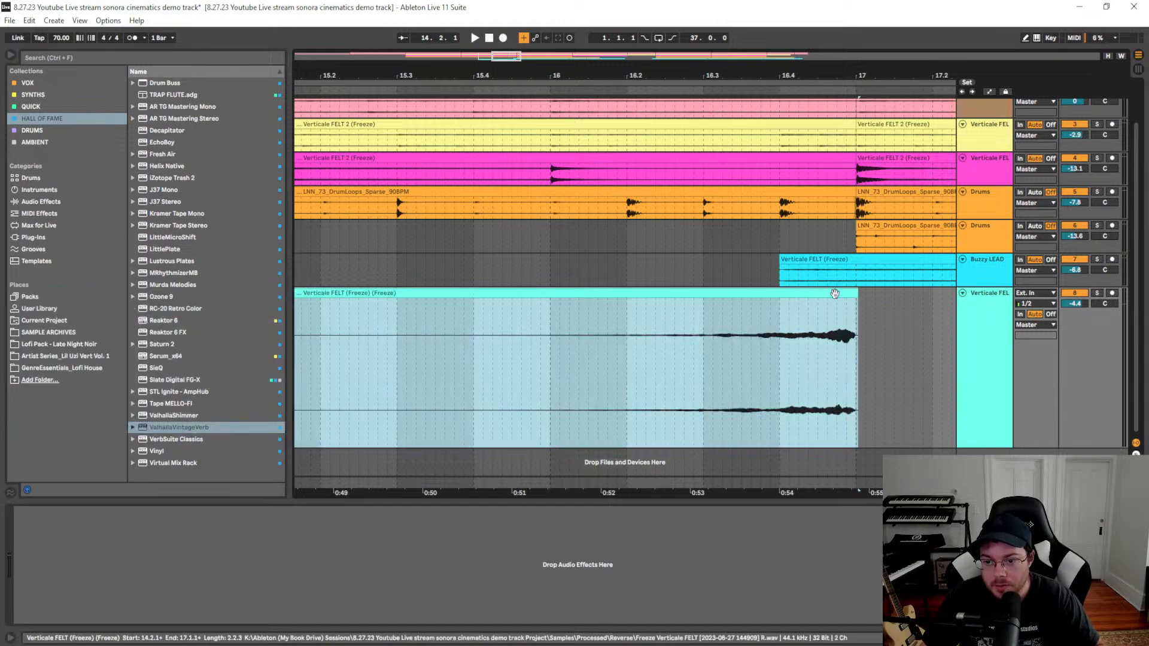
left_click_drag(833, 293, 845, 297)
left_click(832, 356)
key("minus")
key("minus")
key("minus")
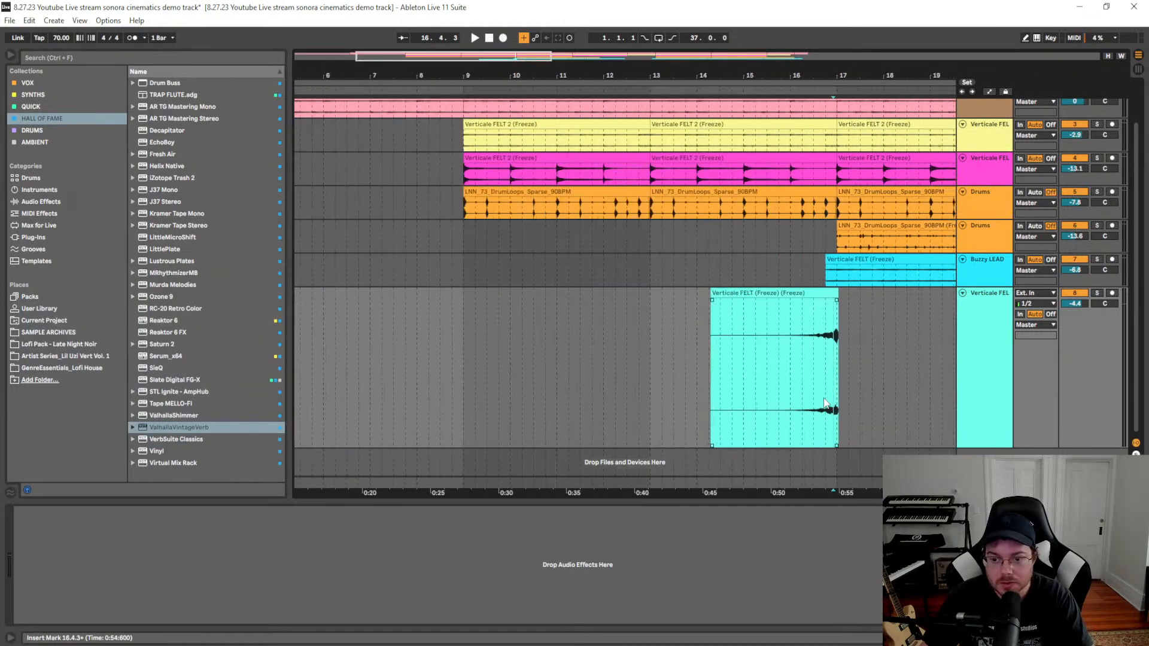
Play the reverb swell into bar 17, lower its track volume to -5.1 dB, and save the set
key("space")
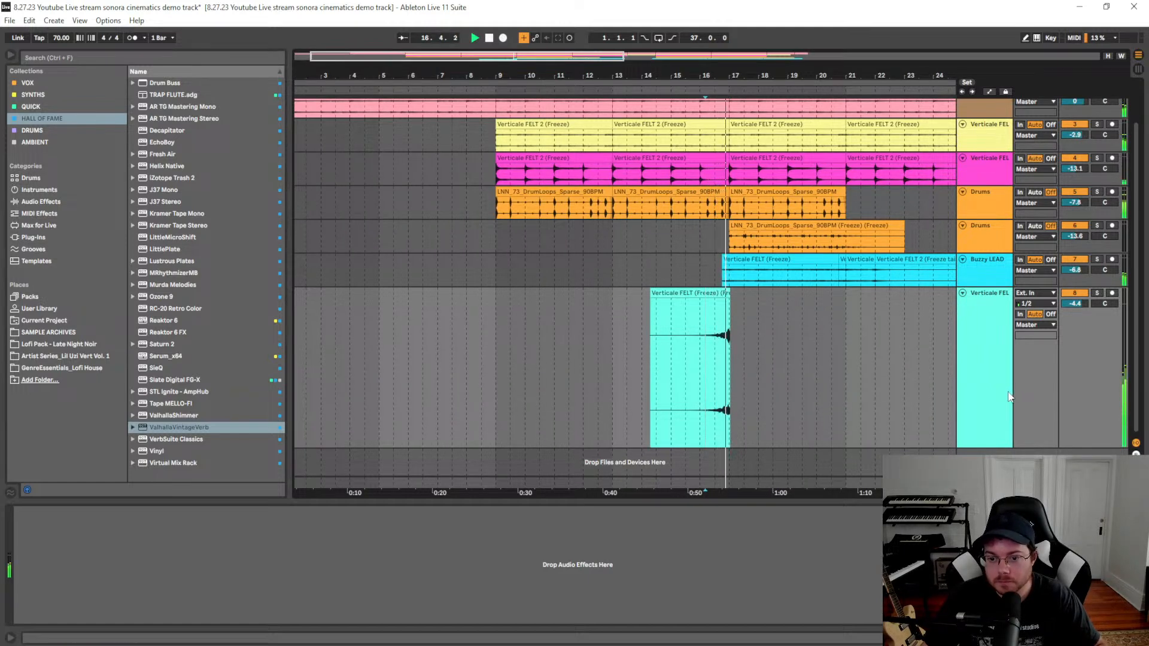
left_click_drag(1078, 306, 1078, 311)
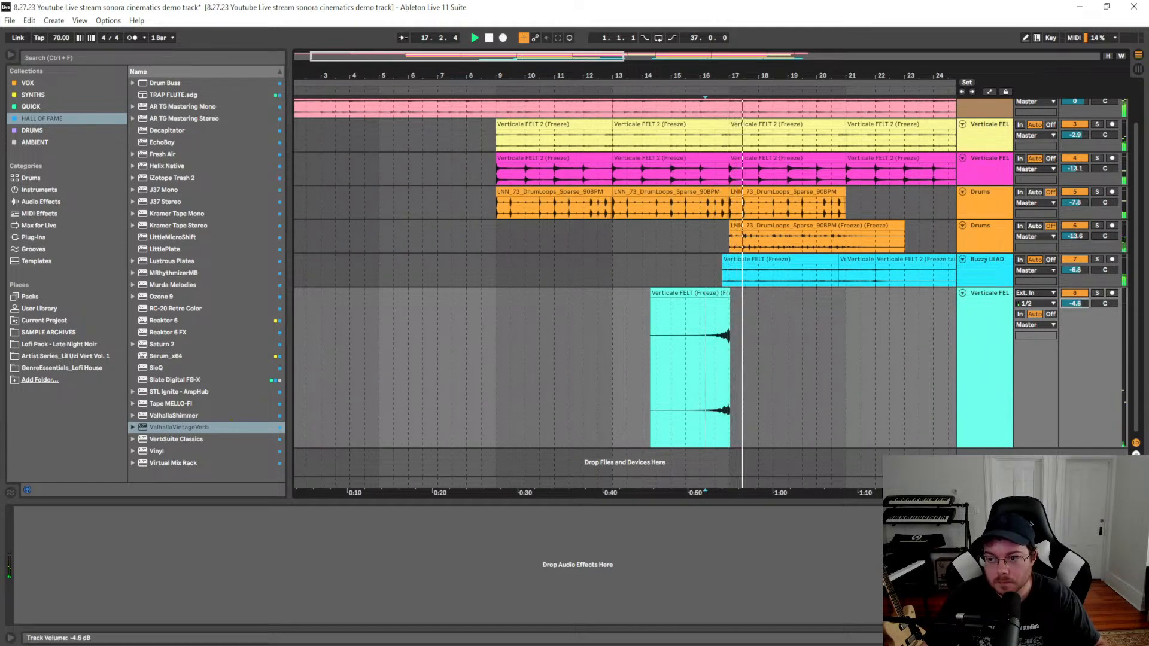
left_click(814, 400)
key("space")
key("ctrl+s")
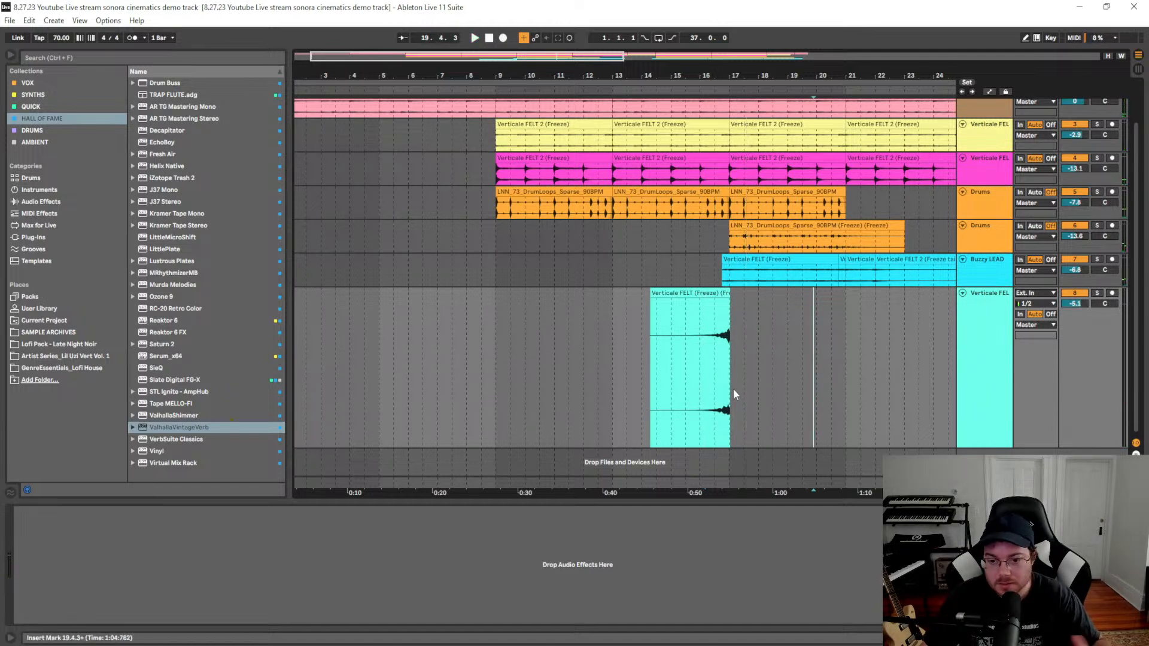
Reduce the bottom Verticale FELT track's height and place the insert marker at bar 17
left_click(986, 439)
left_click_drag(993, 450, 1003, 365)
left_click(870, 361)
left_click_drag(704, 330, 735, 330)
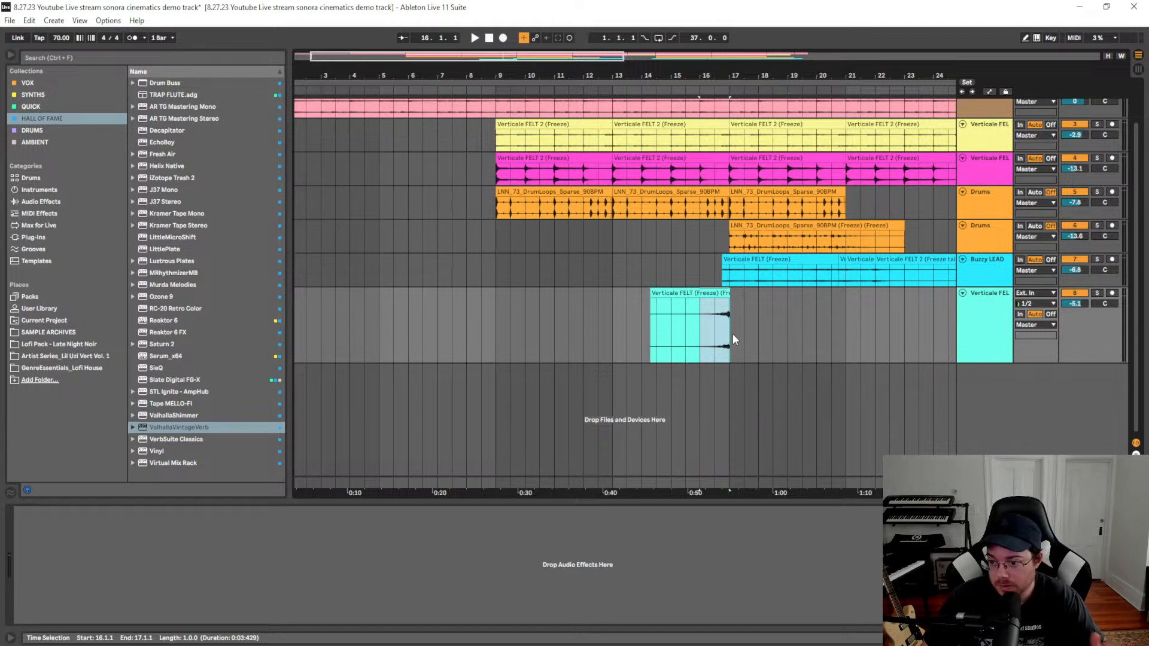
left_click(733, 337)
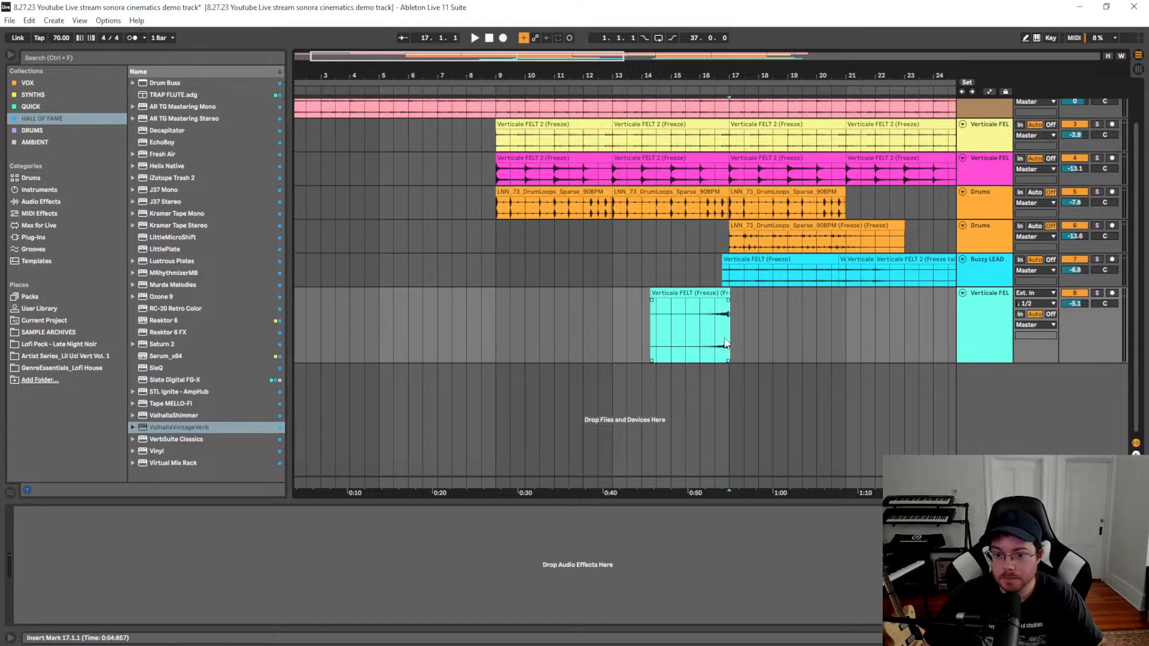
Add an Audio Effect Rack from the QUICK collection to the reversed Verticale FELT track and show its chain list
left_click(20, 107)
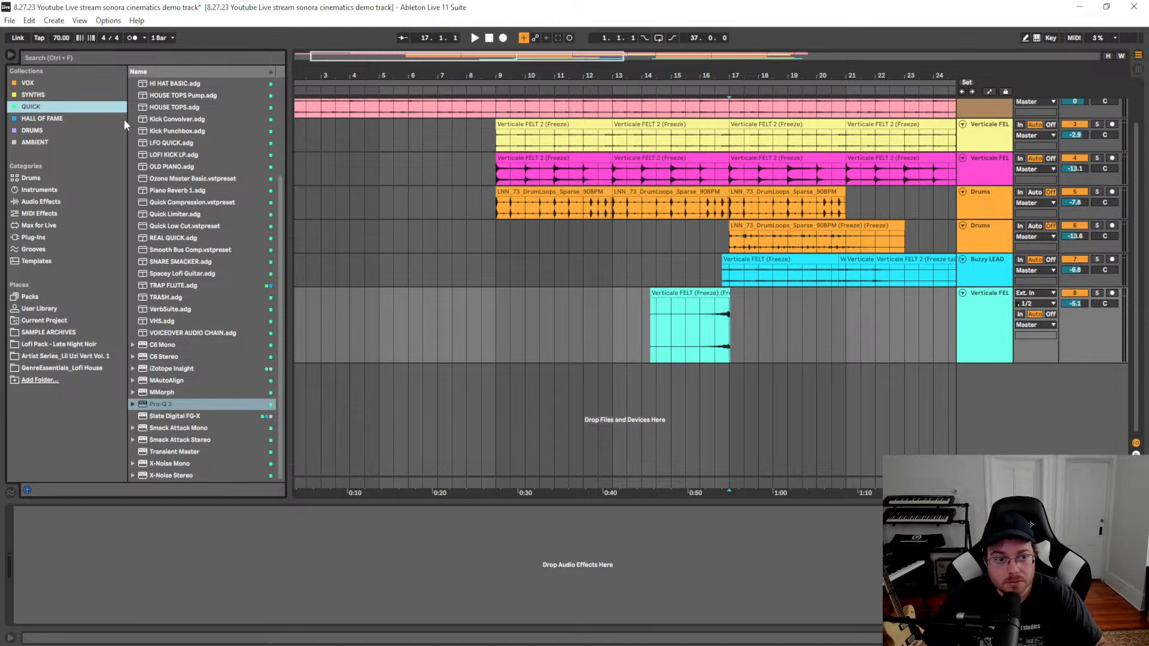
scroll(163, 185, "up", 4)
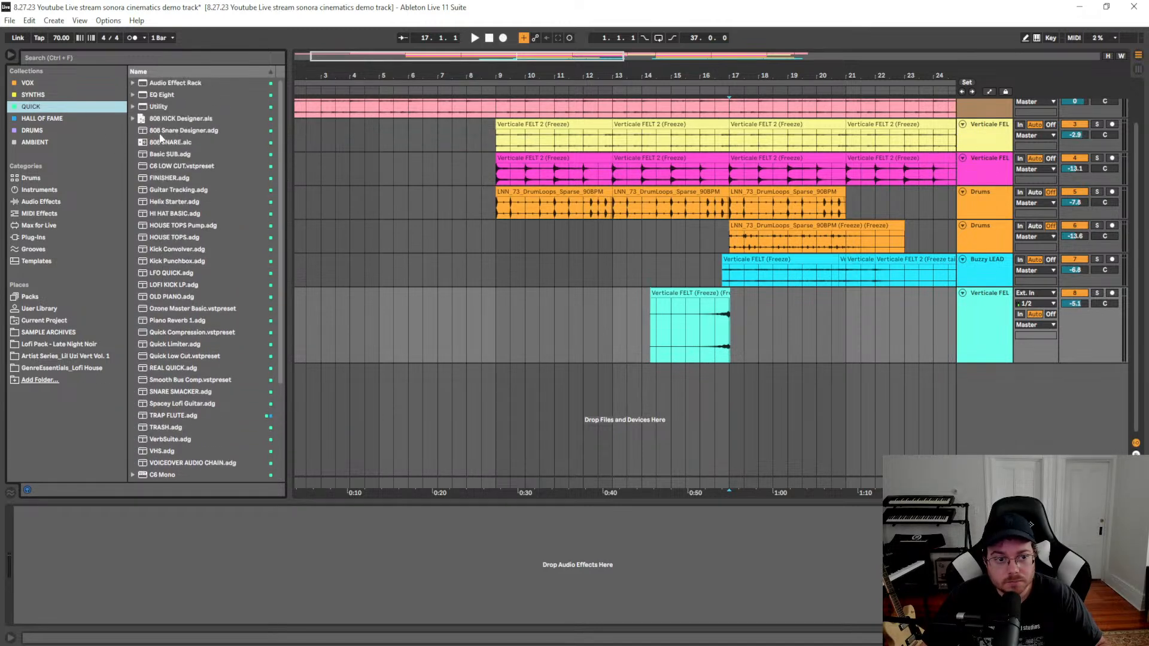
left_click_drag(173, 82, 126, 539)
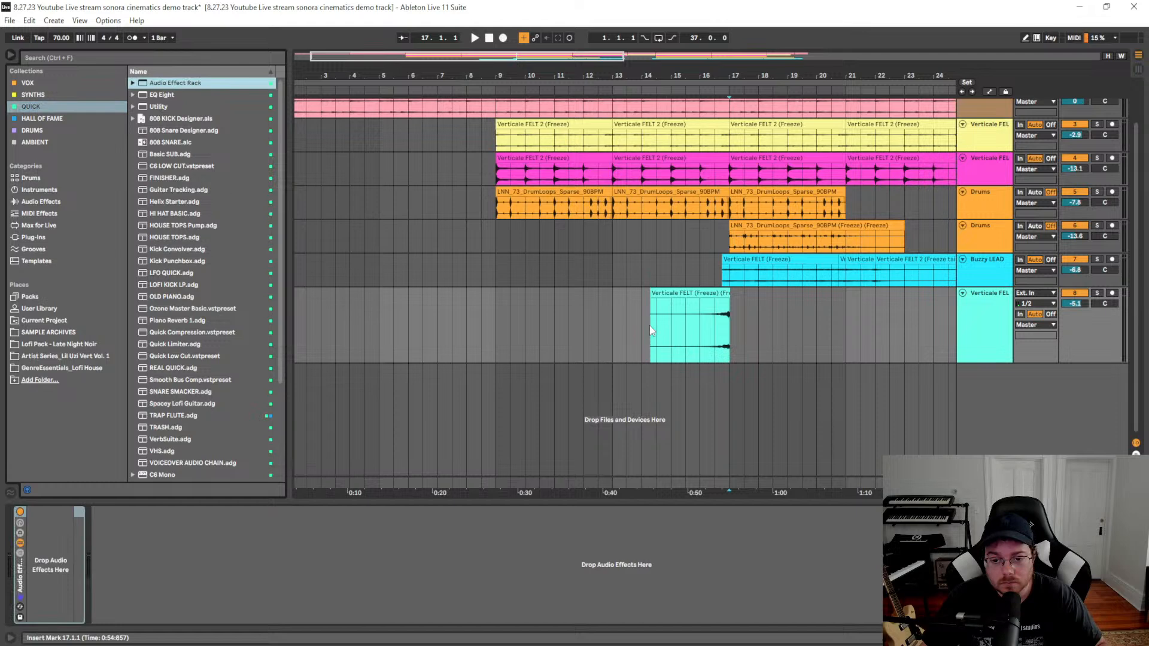
left_click(30, 551)
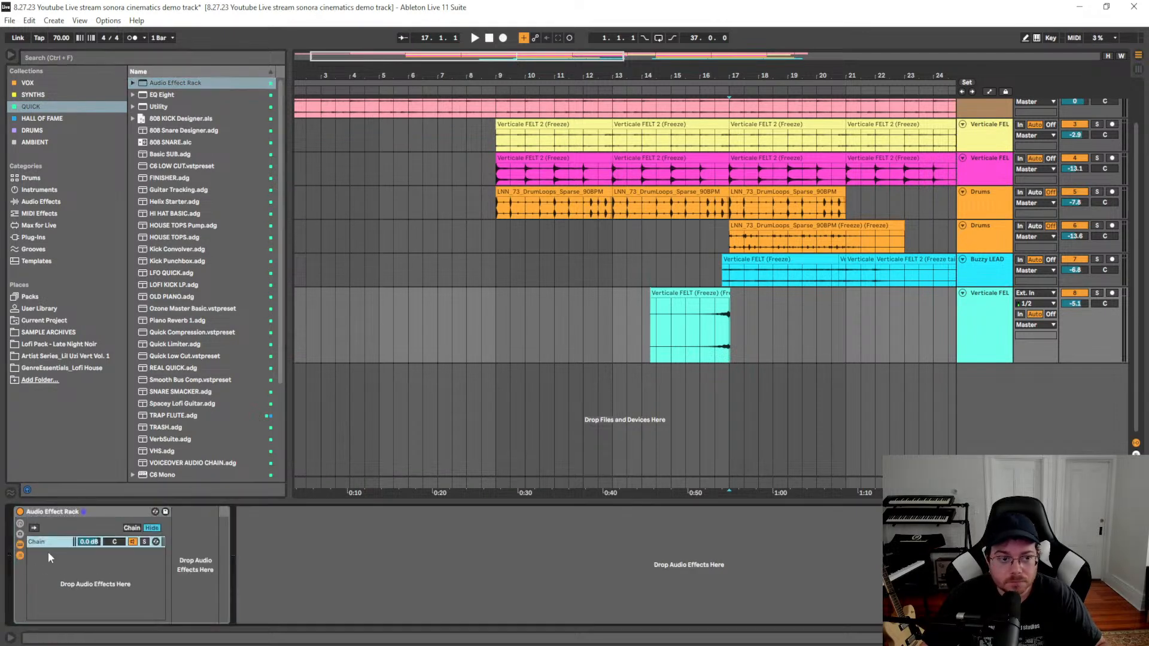
Search the plug-ins for "repl", load the VST3 Replika delay on a second parallel rack chain, and raise its Mix
left_click(75, 237)
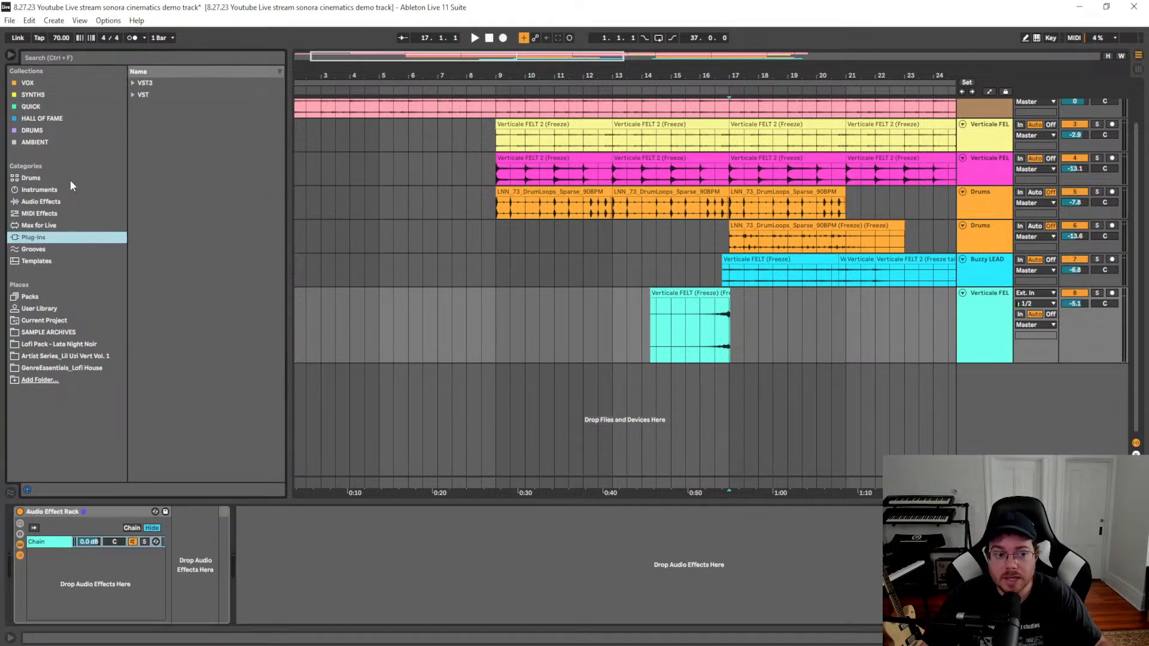
left_click(76, 57)
type("repl")
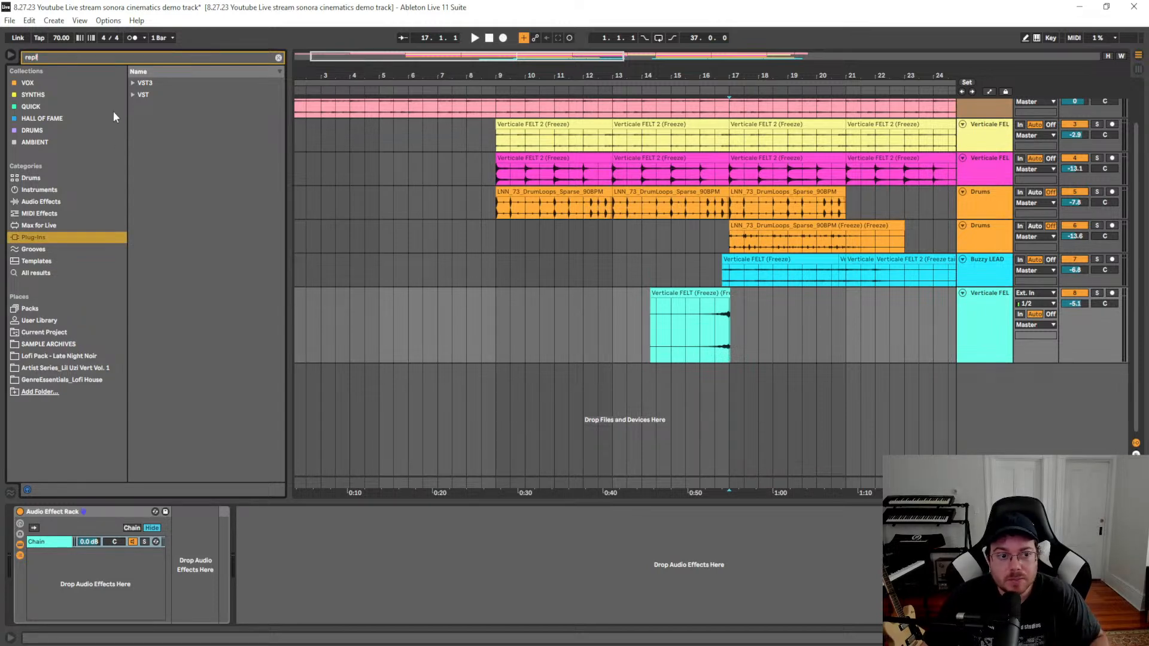
left_click(132, 83)
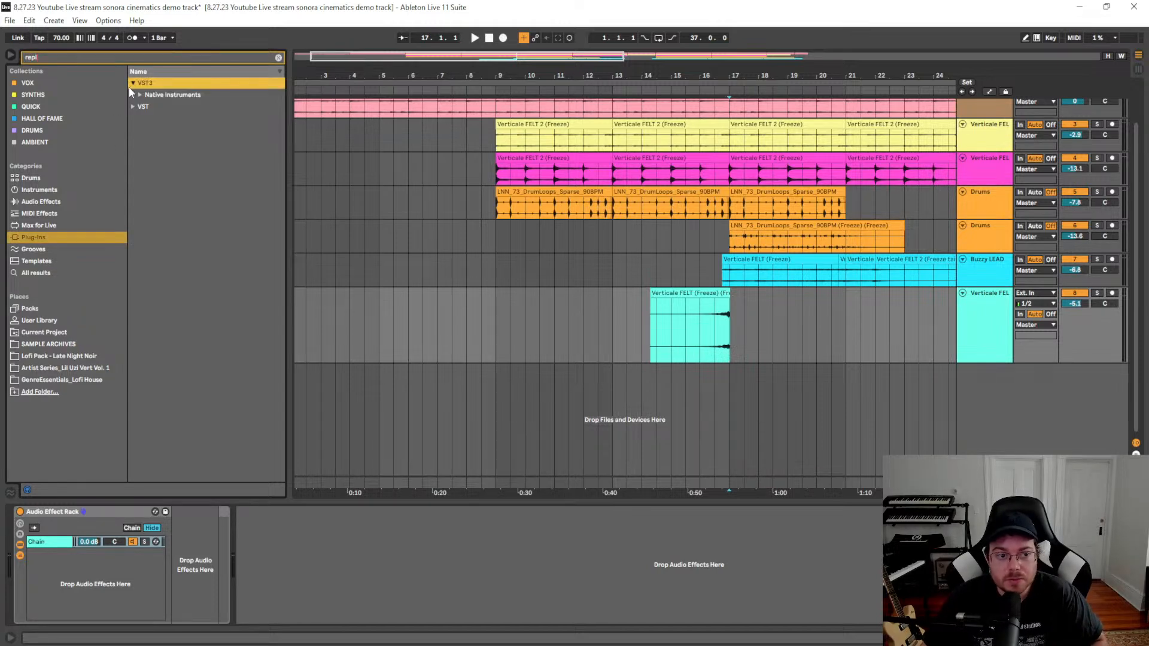
left_click(138, 96)
left_click(139, 95)
left_click_drag(173, 107, 141, 588)
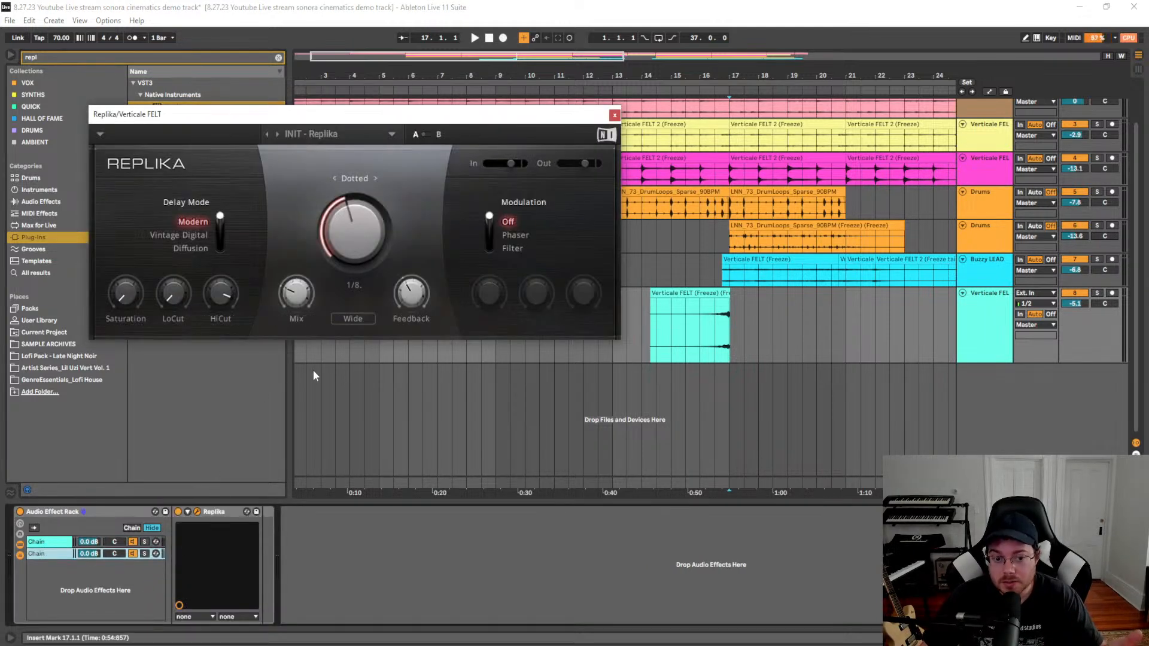
left_click_drag(298, 307, 298, 237)
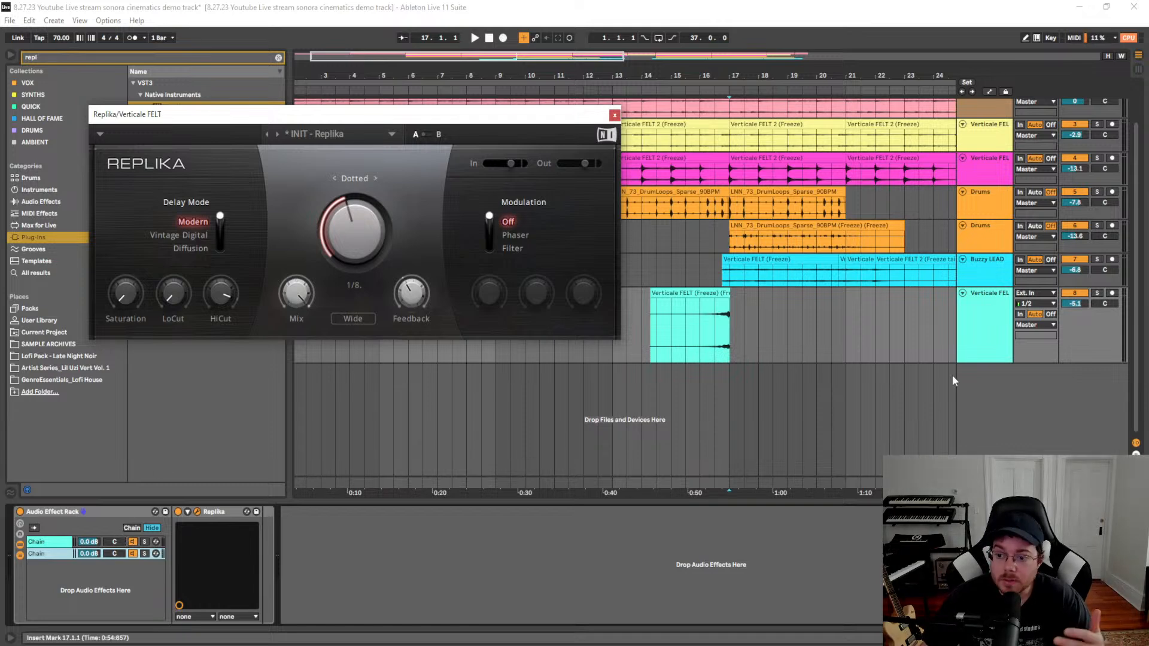
Enlarge the reversed swell's track and select the clip's rising portion from 16.3.1 to 16.4.3
left_click_drag(979, 363, 979, 419)
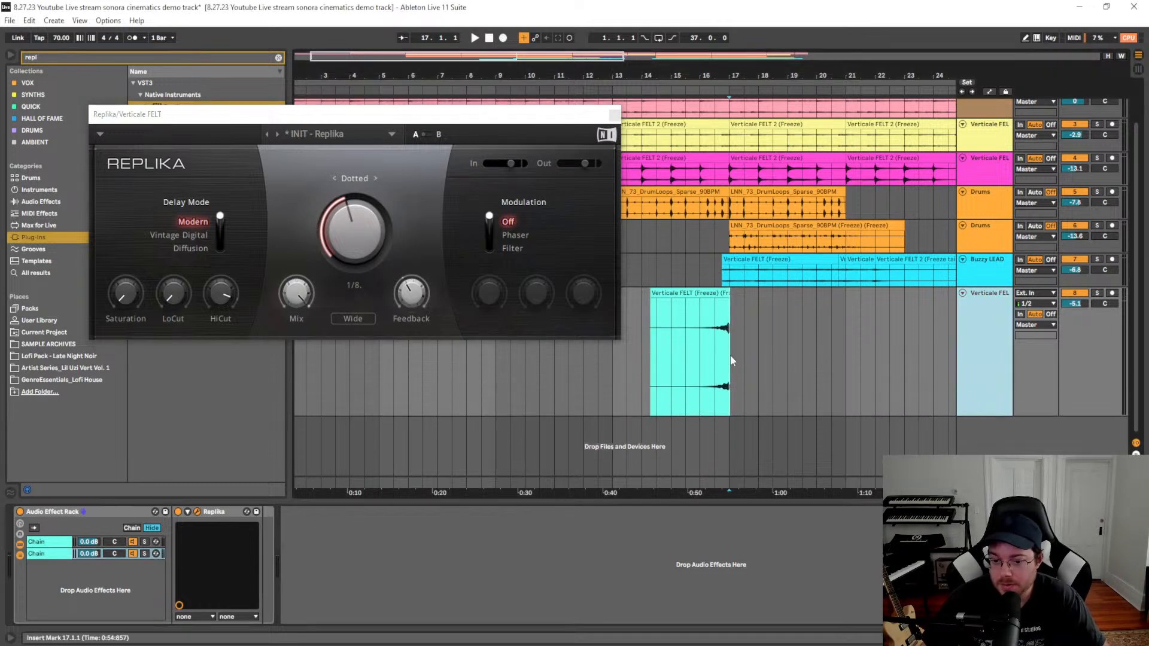
left_click_drag(706, 359, 724, 359)
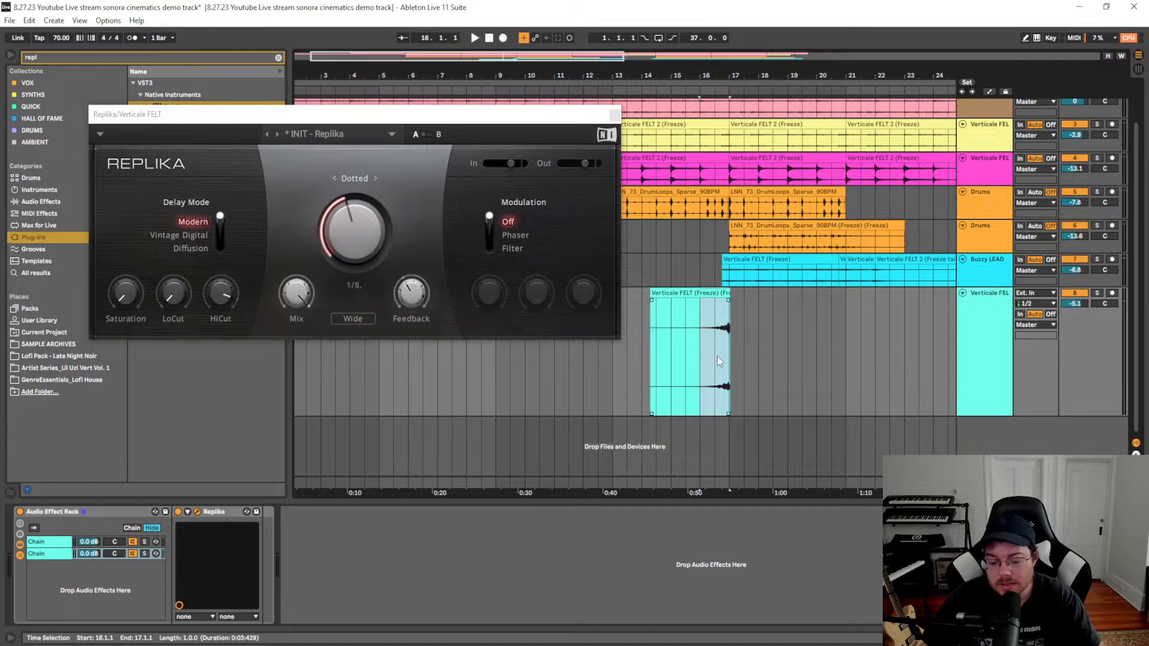
left_click(716, 358)
key("plus")
key("plus")
key("plus")
left_click_drag(716, 358, 758, 357)
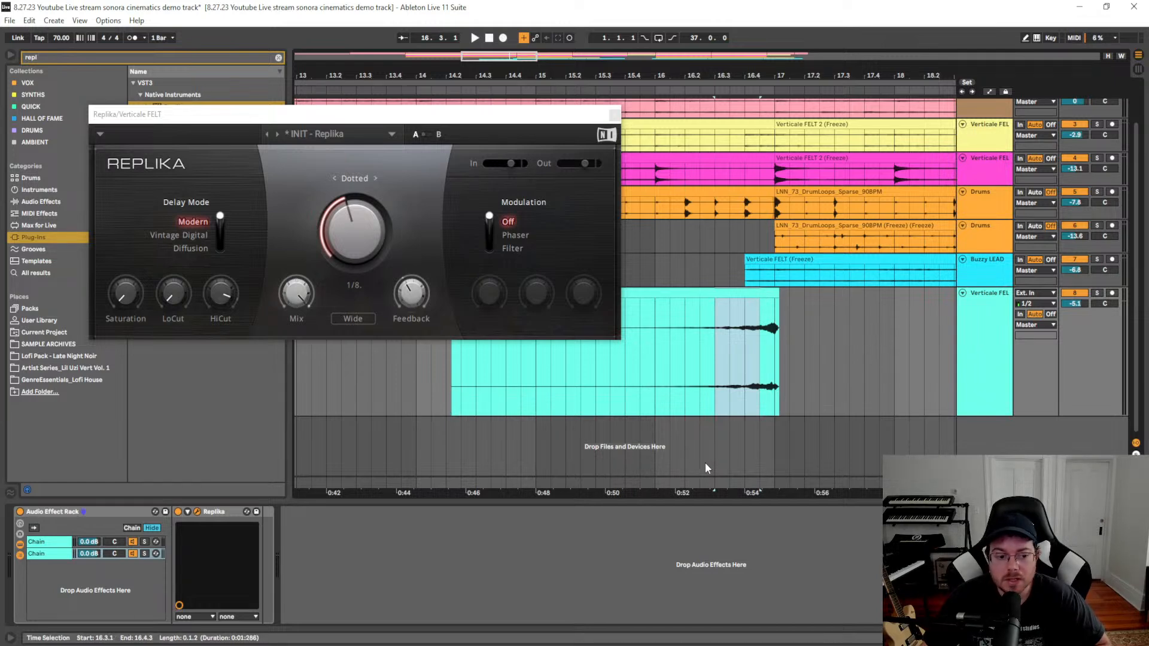
Audition the delayed swell from bar 16.2 into bar 17, first soloed and in context with the other tracks
left_click(71, 555)
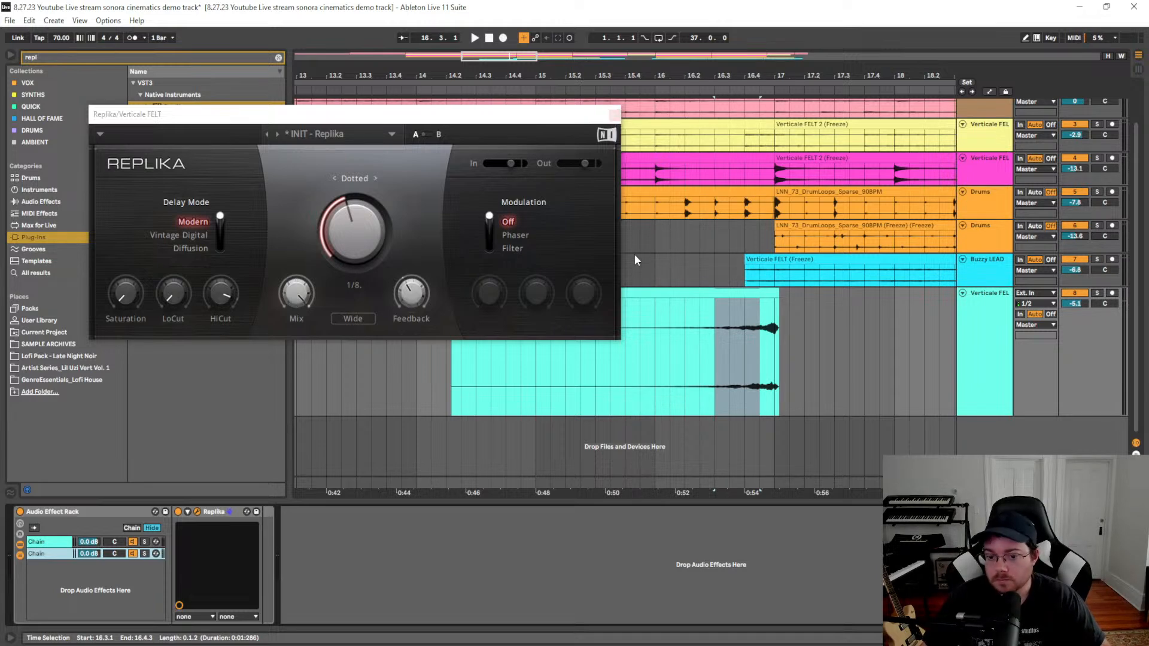
left_click(655, 328)
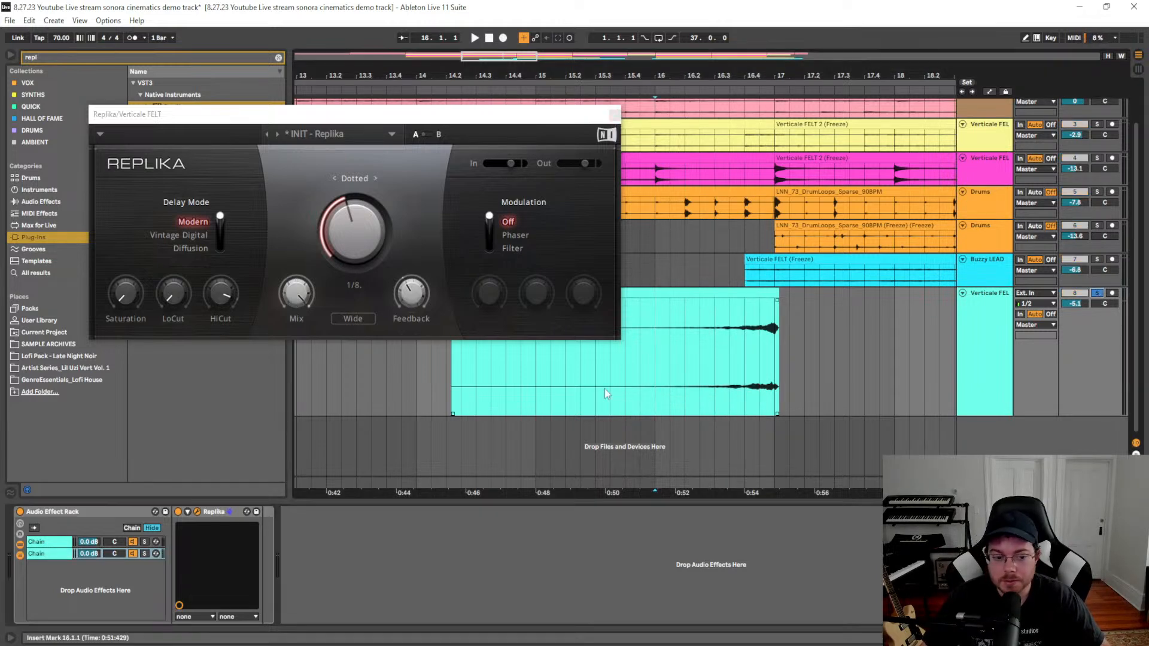
left_click(63, 564)
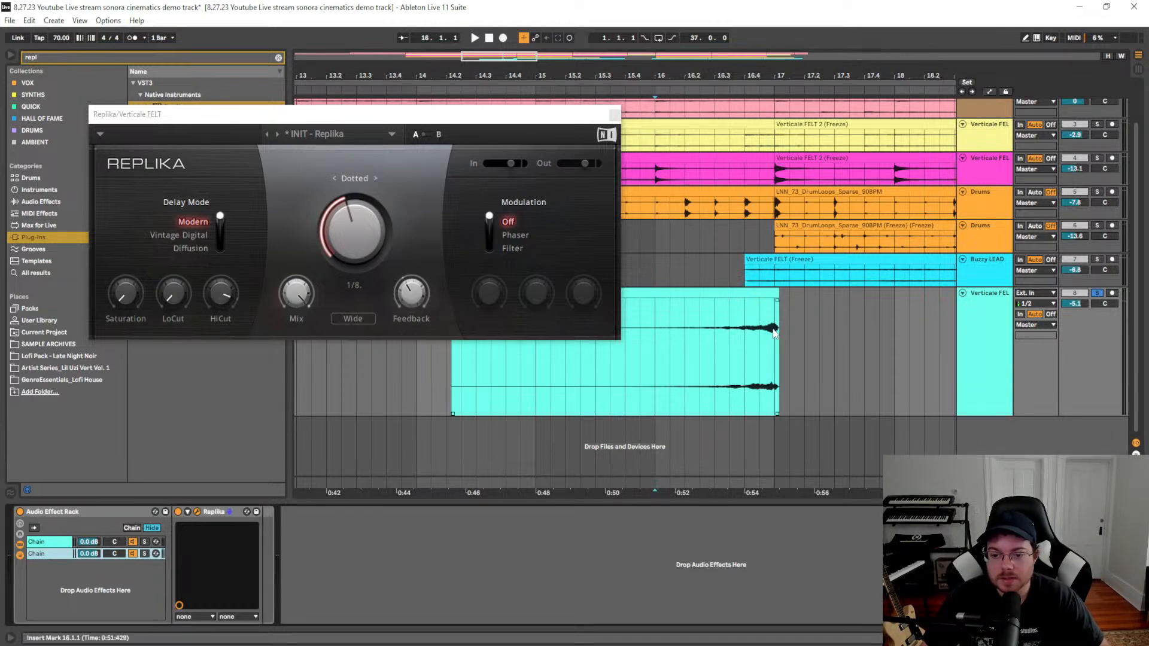
left_click(687, 349)
key("space")
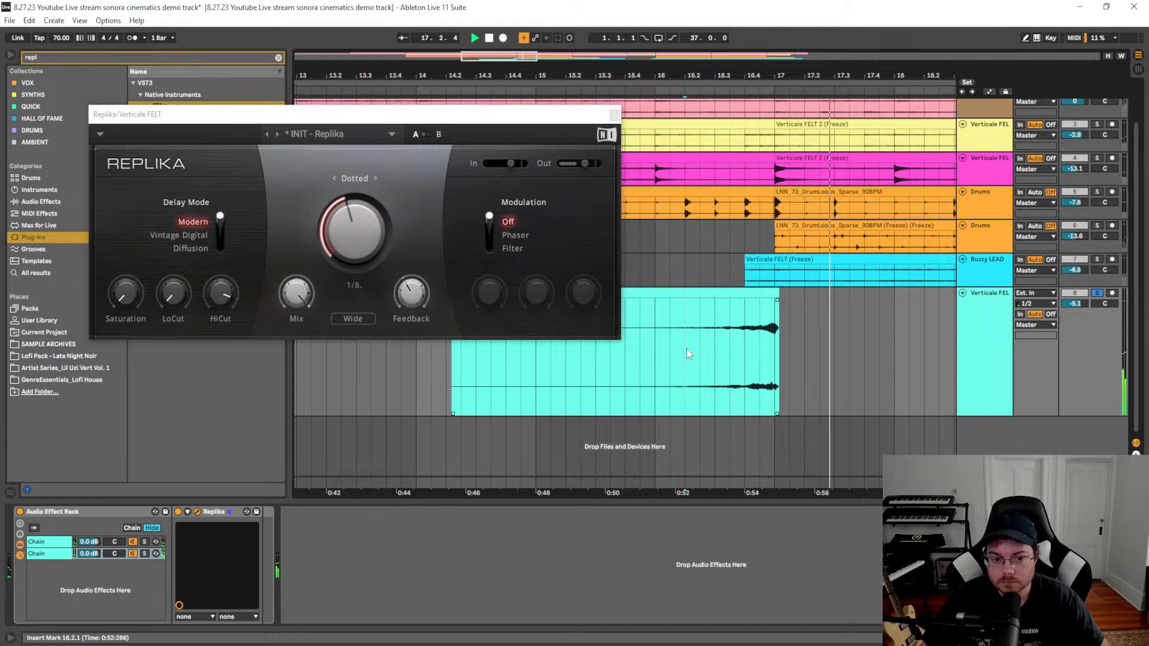
key("space")
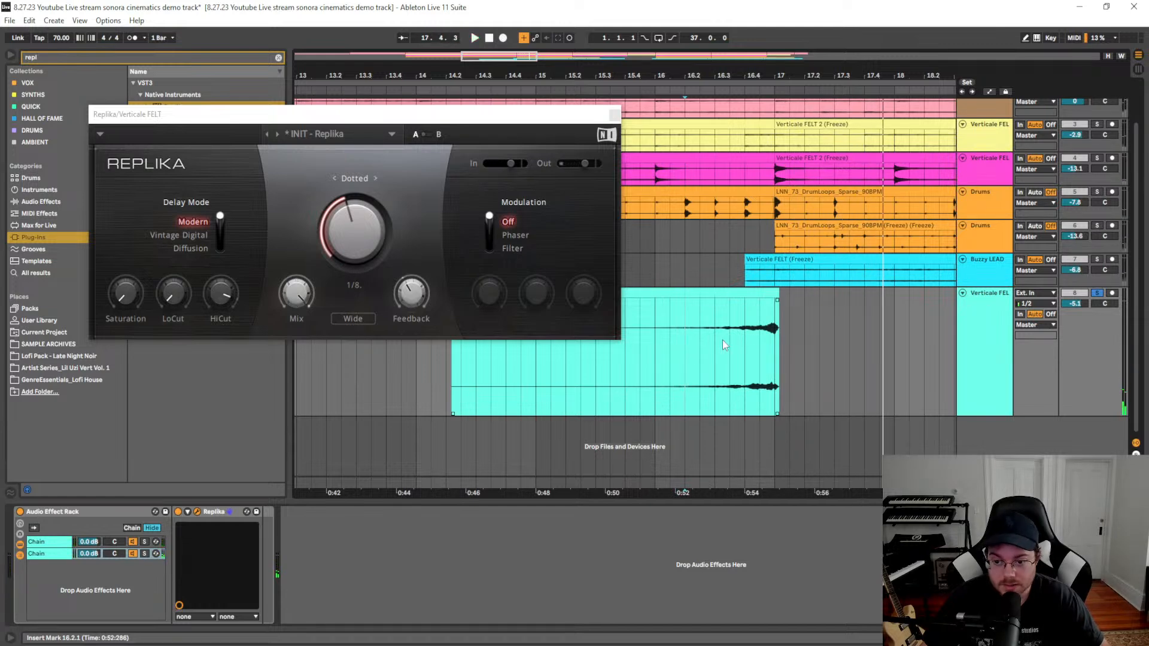
key("space")
left_click(1098, 294)
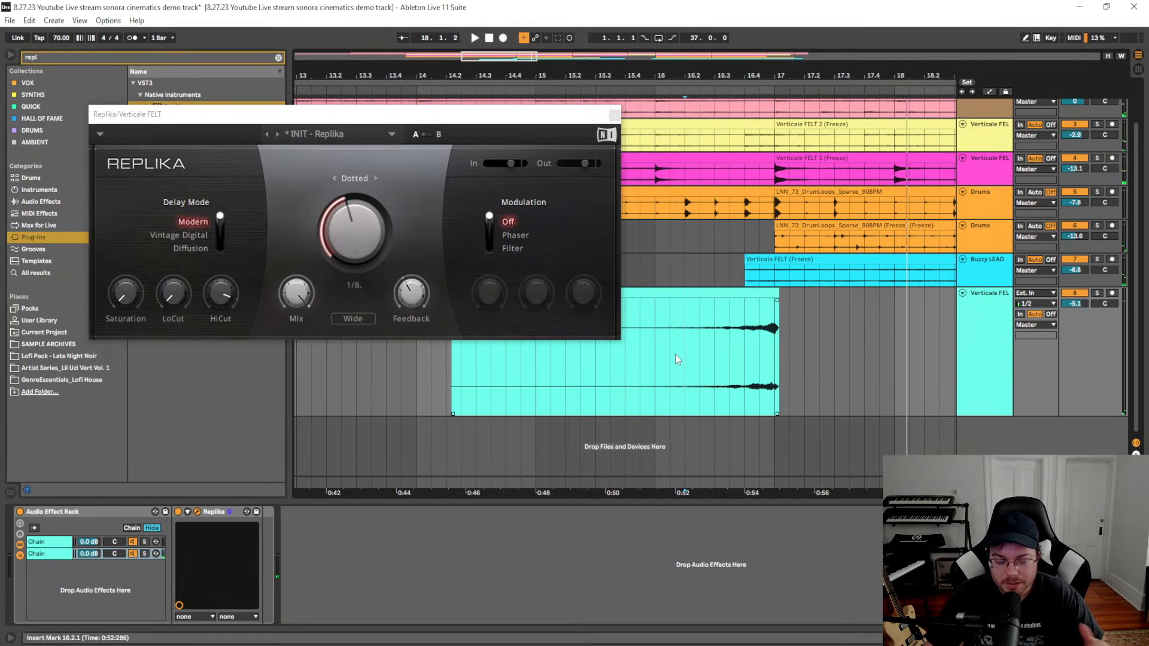
Switch Replika's timing from Dotted to Straight and play the swell with the 1/8 delay
mouse_move(417, 305)
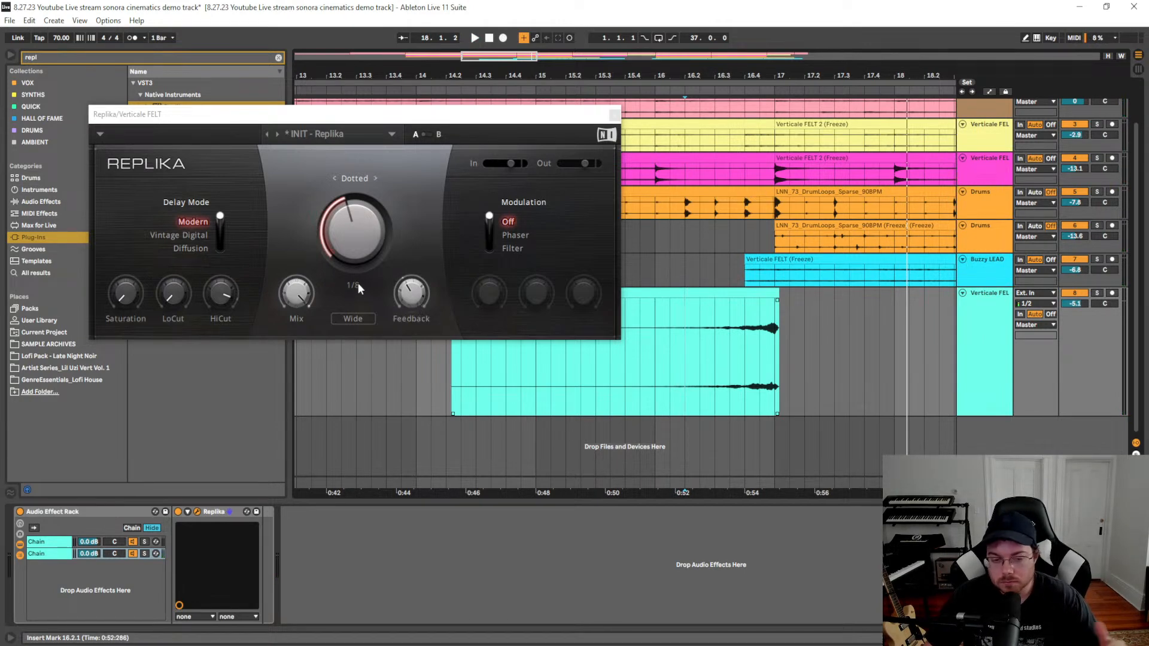
left_click(376, 178)
left_click(335, 178)
left_click(721, 345)
left_click(708, 353)
key("space")
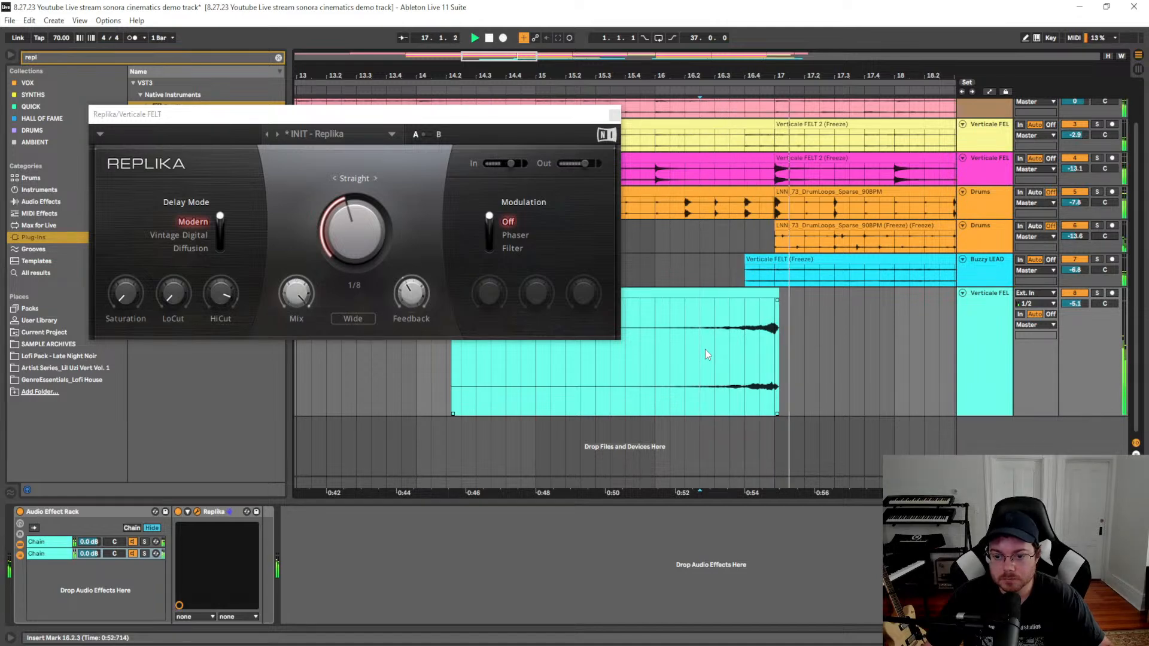
key("space")
Set Replika's delay time to 1/4 and play the swell from 16.3.3 past the bar 17 downbeat
left_click(356, 271)
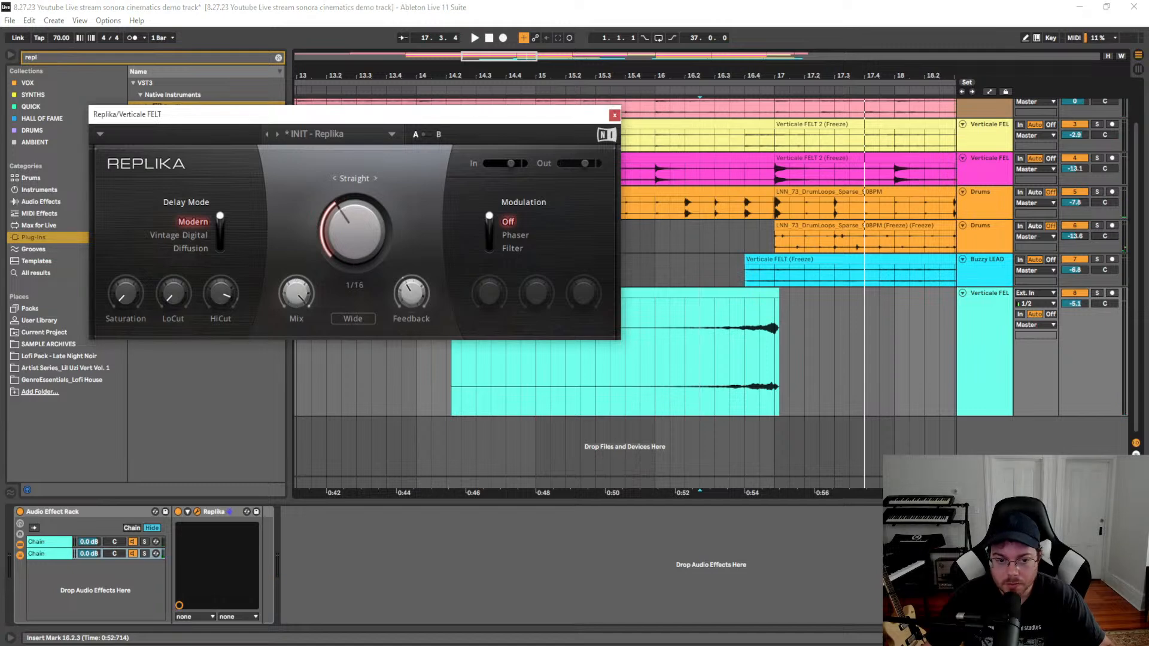
left_click(732, 395)
key("space")
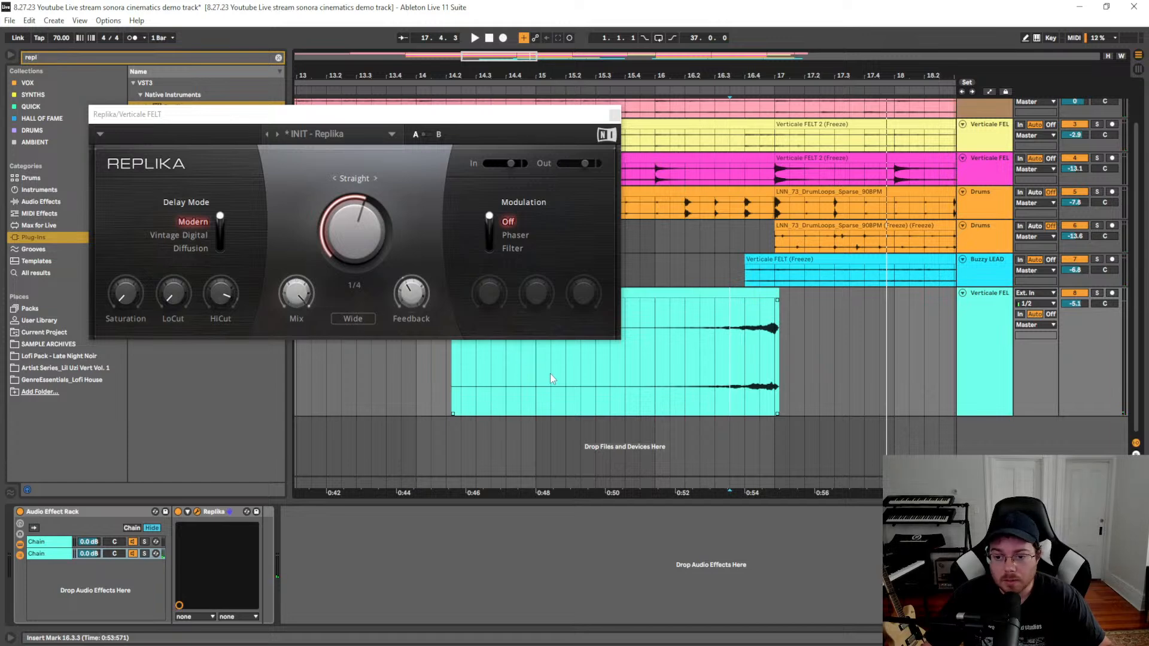
Automate the Replika chain's volume at -inf dB until bar 17, jumping to -5.4 dB at the downbeat, and play it back
key("a")
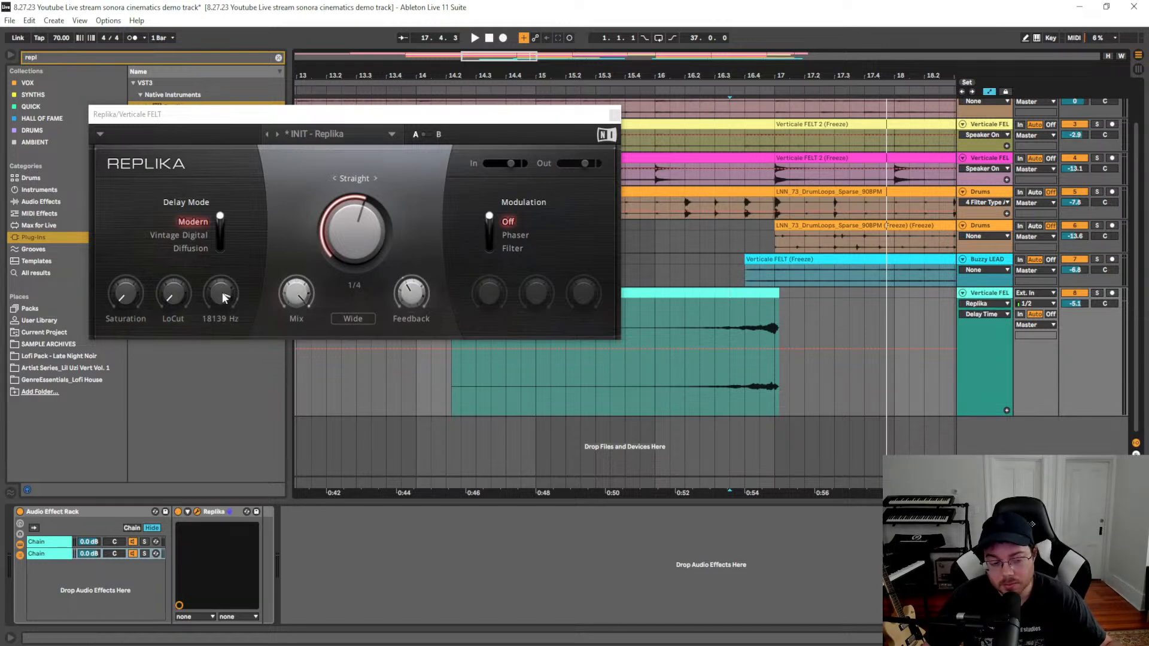
left_click(88, 554)
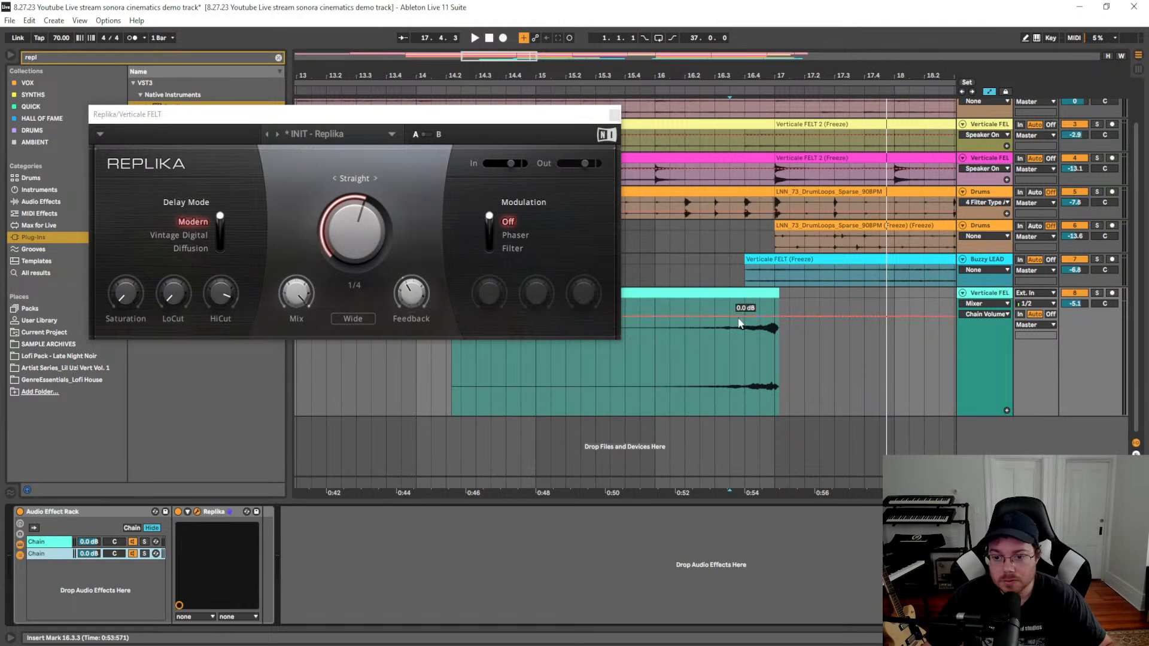
left_click_drag(730, 323, 730, 415)
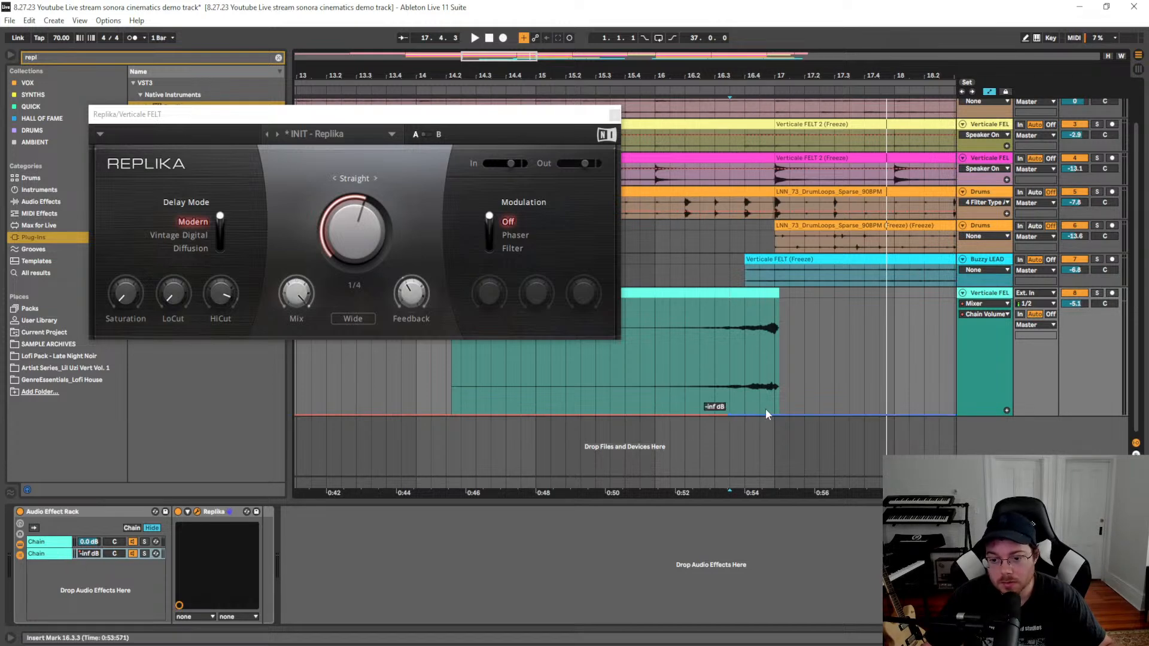
left_click_drag(791, 415, 747, 361)
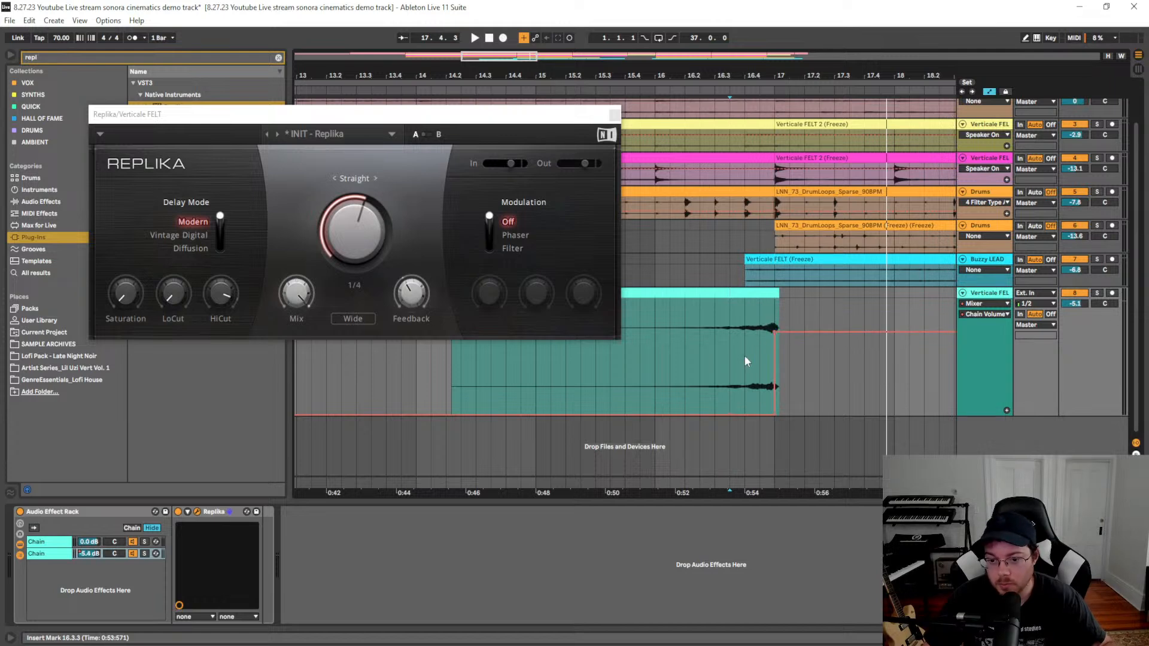
left_click(691, 375)
key("space")
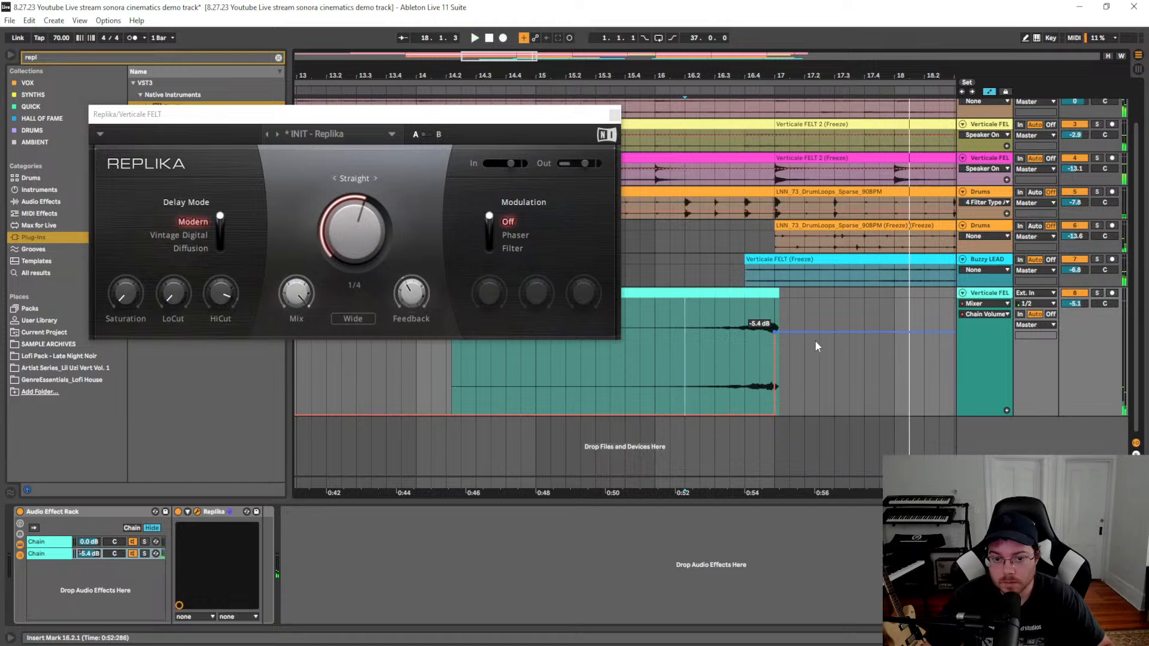
Set Replika's modulation to Filter and its delay mode to Vintage Digital, and play the swell from 16.3.1
left_click(510, 248)
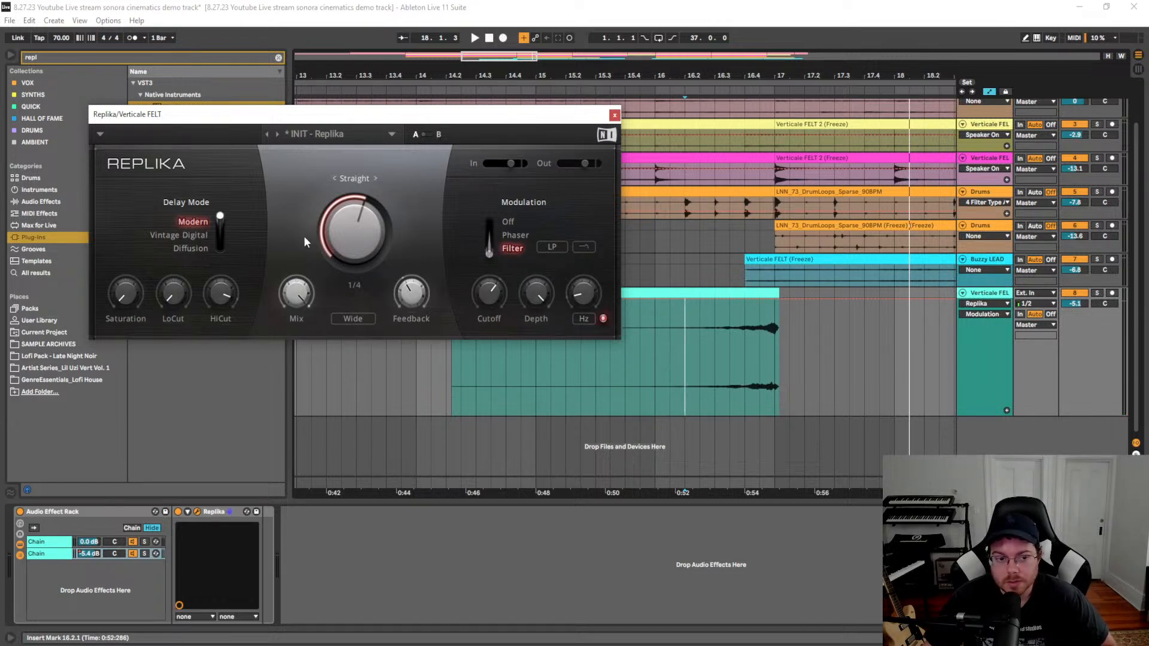
left_click(203, 235)
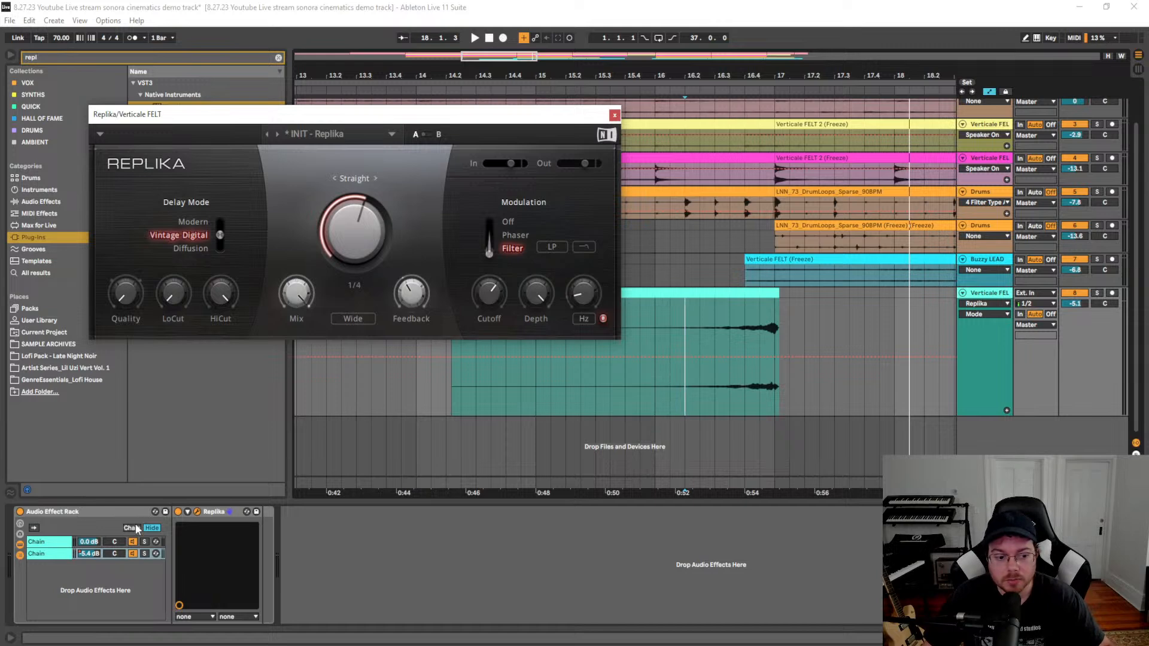
left_click(719, 332)
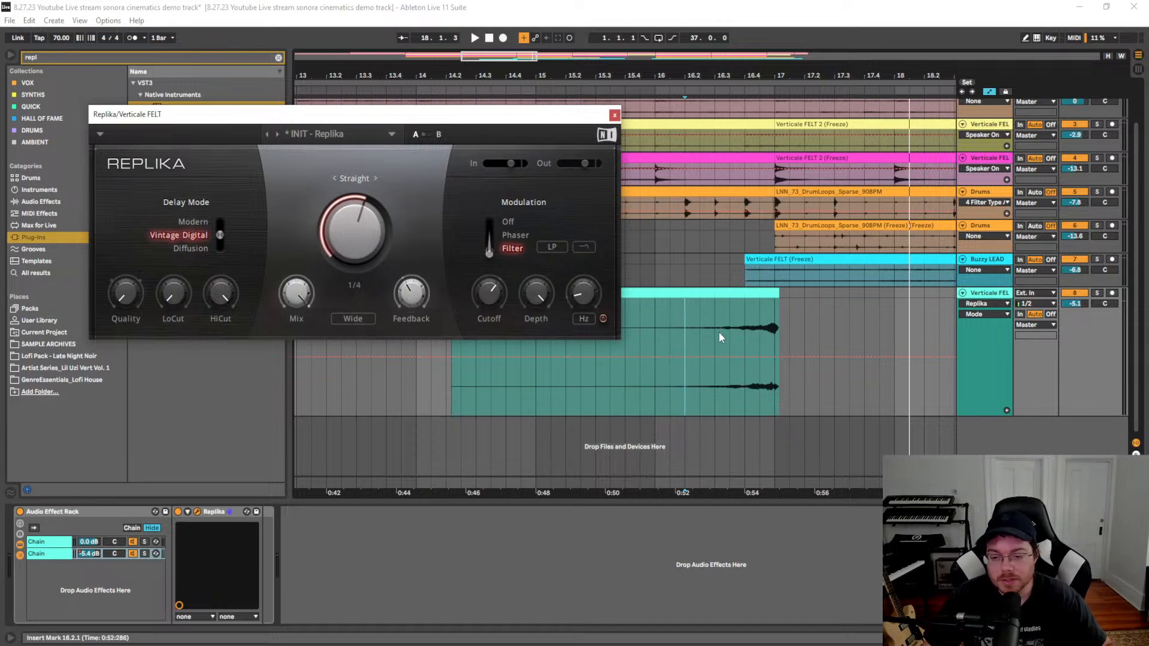
key("space")
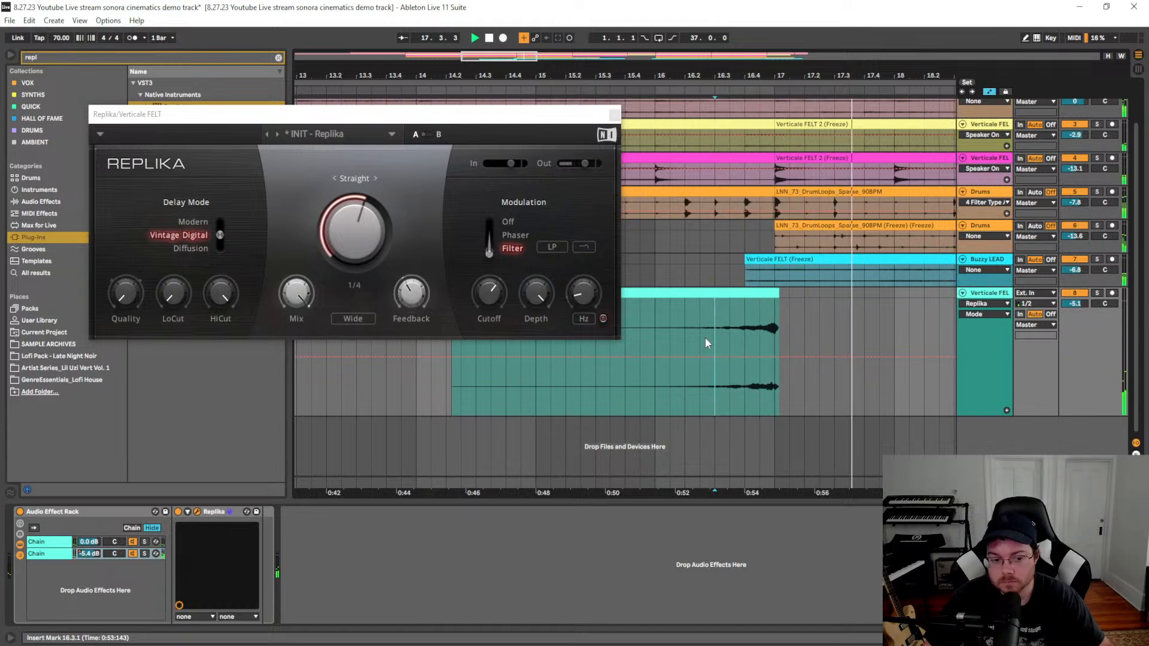
Raise Replika's Feedback to 65% and switch its modulation filter to HP, auditioning the swell after each change
left_click_drag(400, 297, 400, 286)
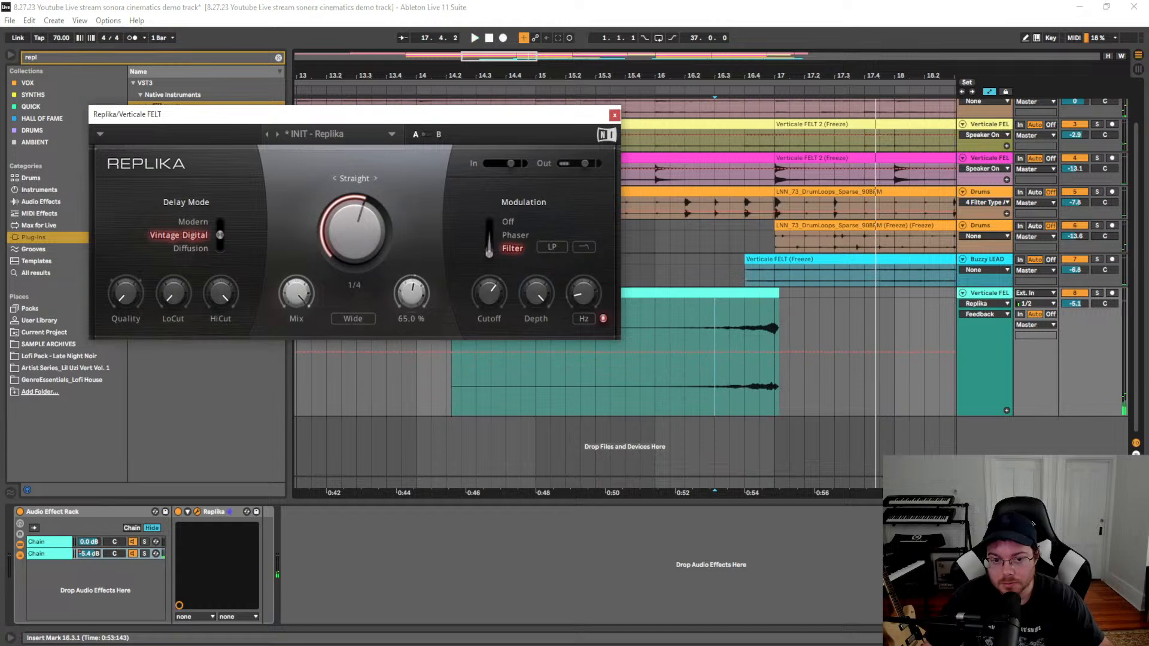
left_click(685, 335)
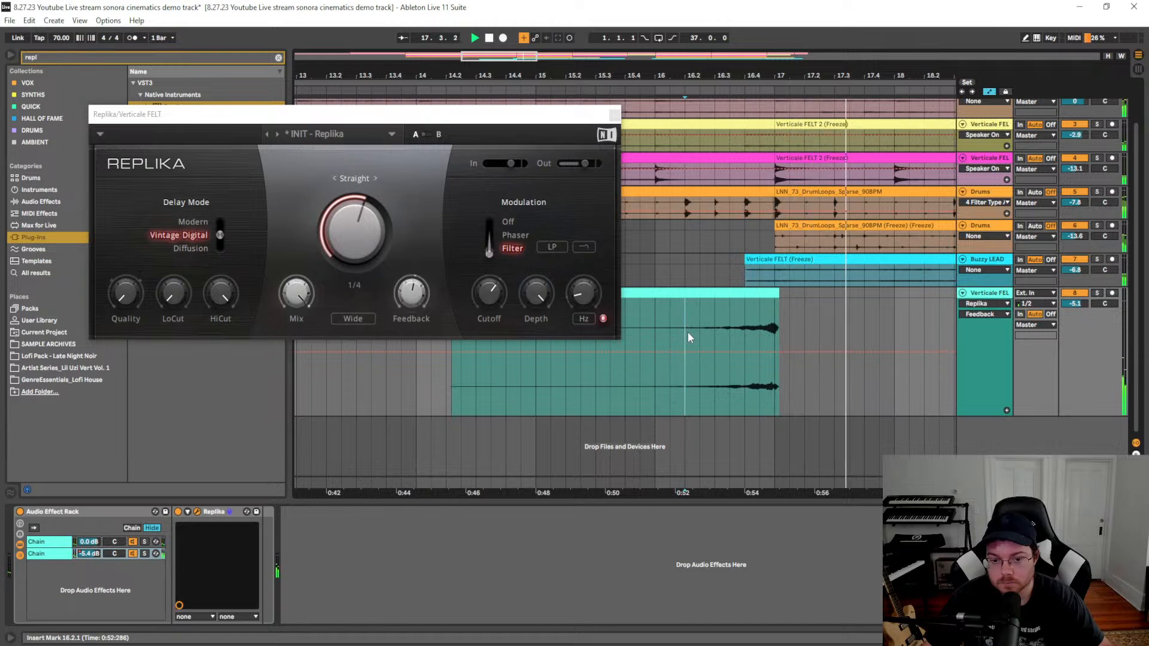
left_click(552, 246)
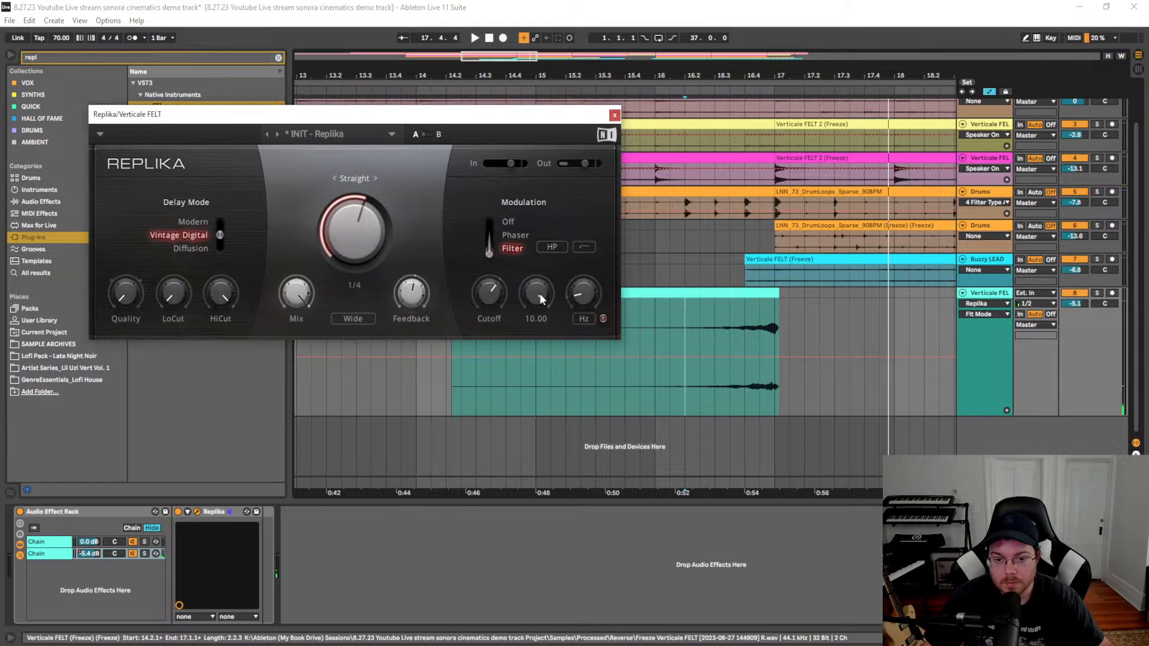
left_click(1100, 295)
left_click(700, 321)
key("space")
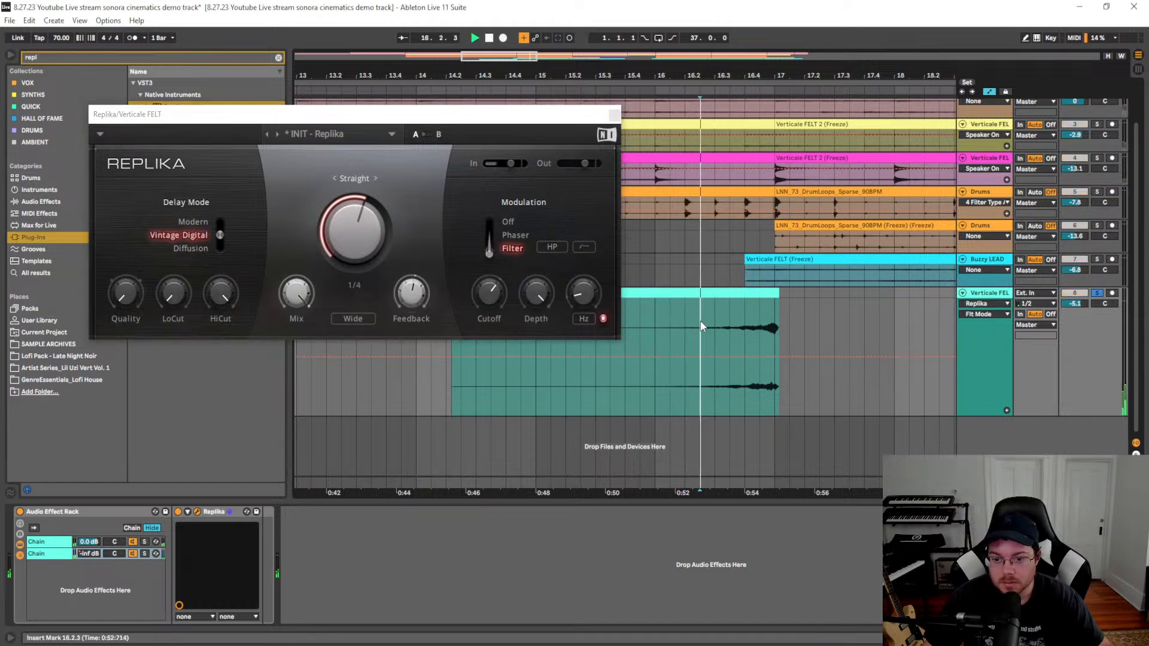
Try Replika's Diffusion delay mode and return to Vintage Digital, adjusting the modulation filter's Cutoff while the swell plays
mouse_move(490, 293)
left_click(486, 293)
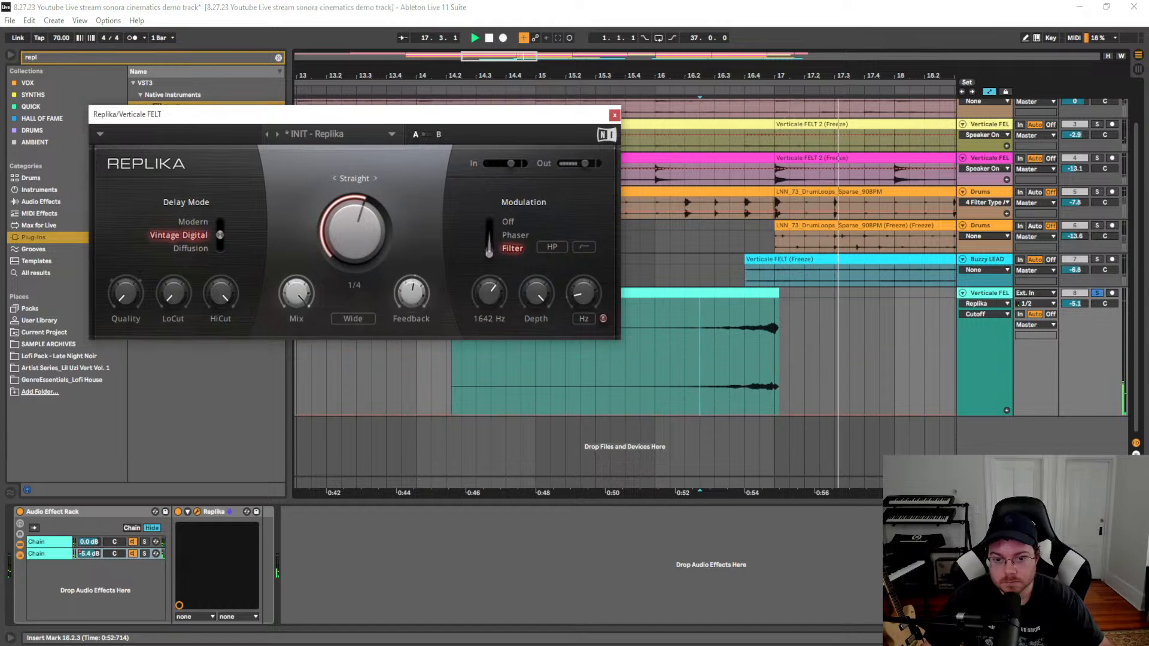
left_click(191, 248)
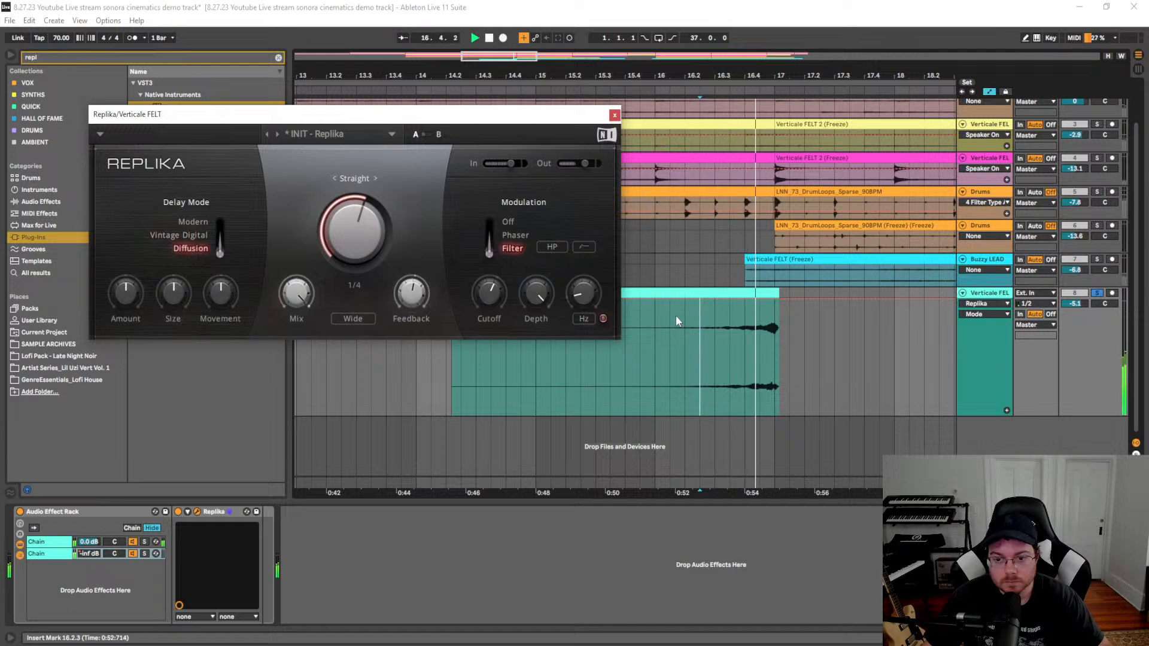
left_click(489, 296)
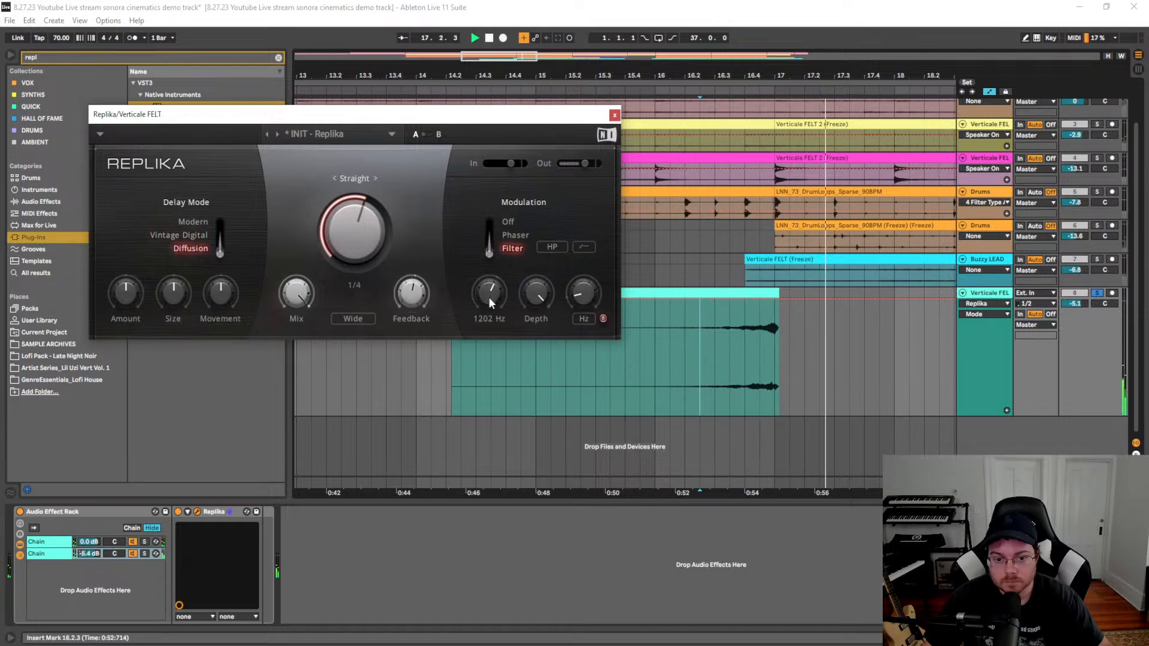
left_click(192, 234)
mouse_move(482, 304)
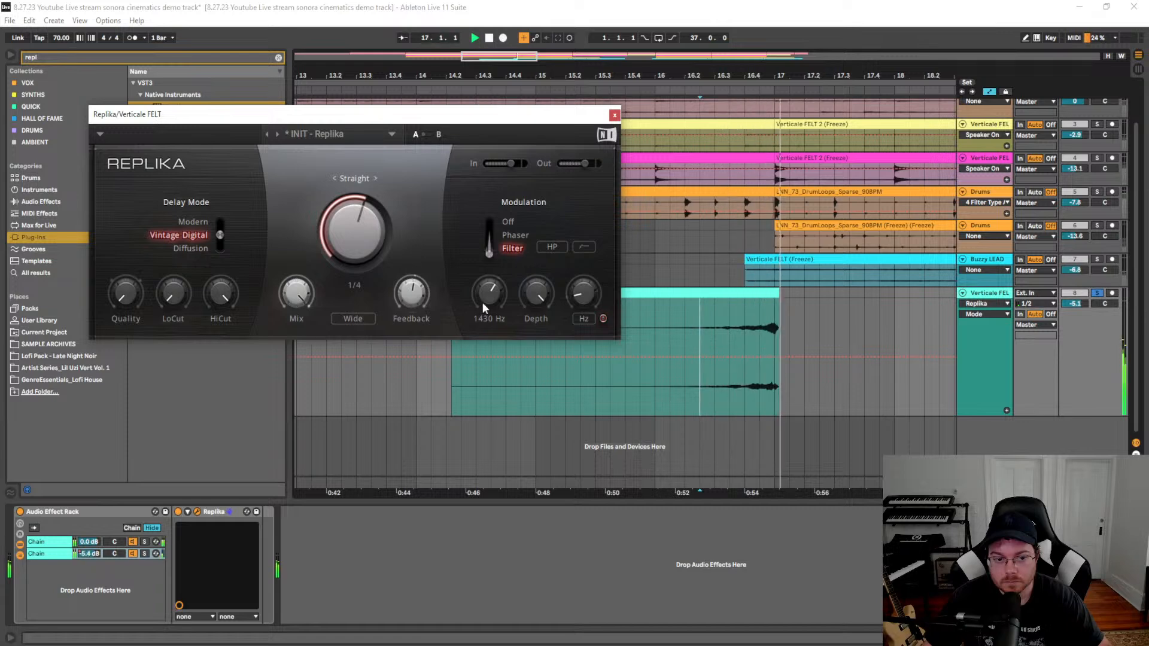
Adjust Replika's Quality, lower its Cutoff to about 601 Hz and raise Feedback to 79% while auditioning the swell
left_click(125, 294)
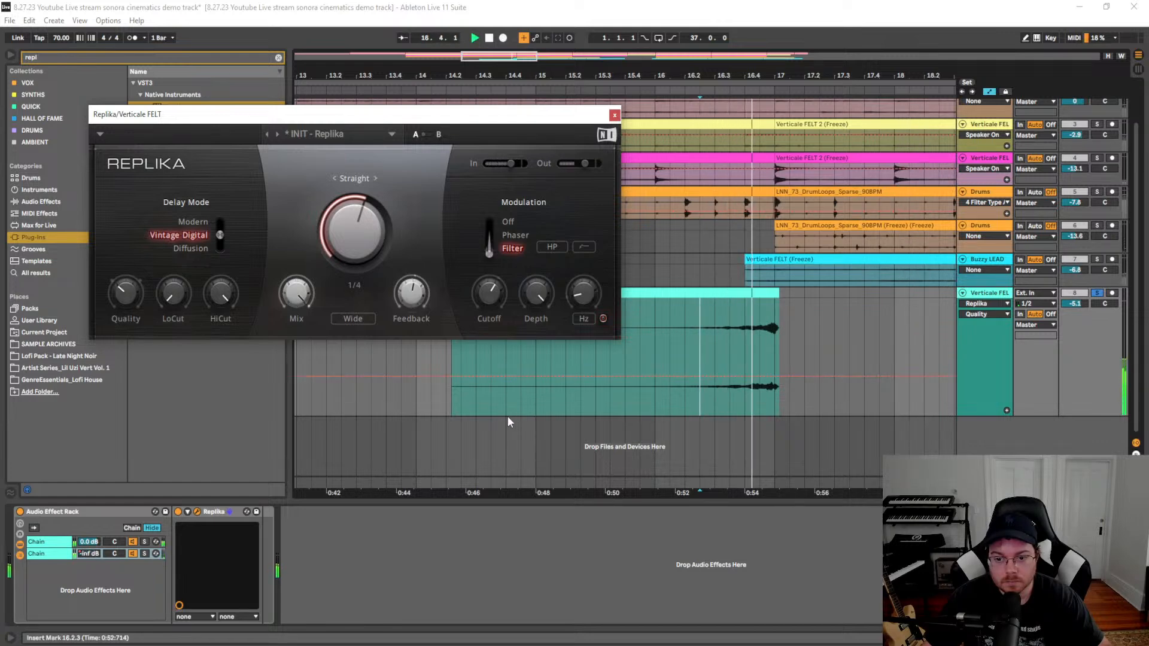
left_click(492, 298)
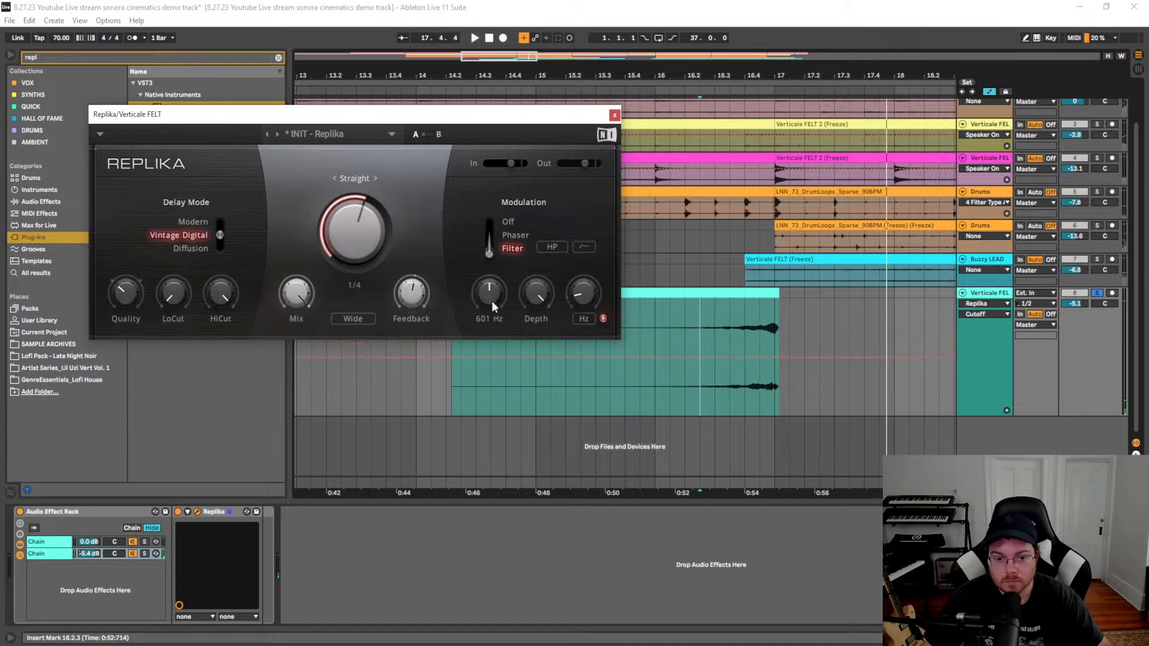
left_click(418, 302)
left_click_drag(418, 301, 418, 304)
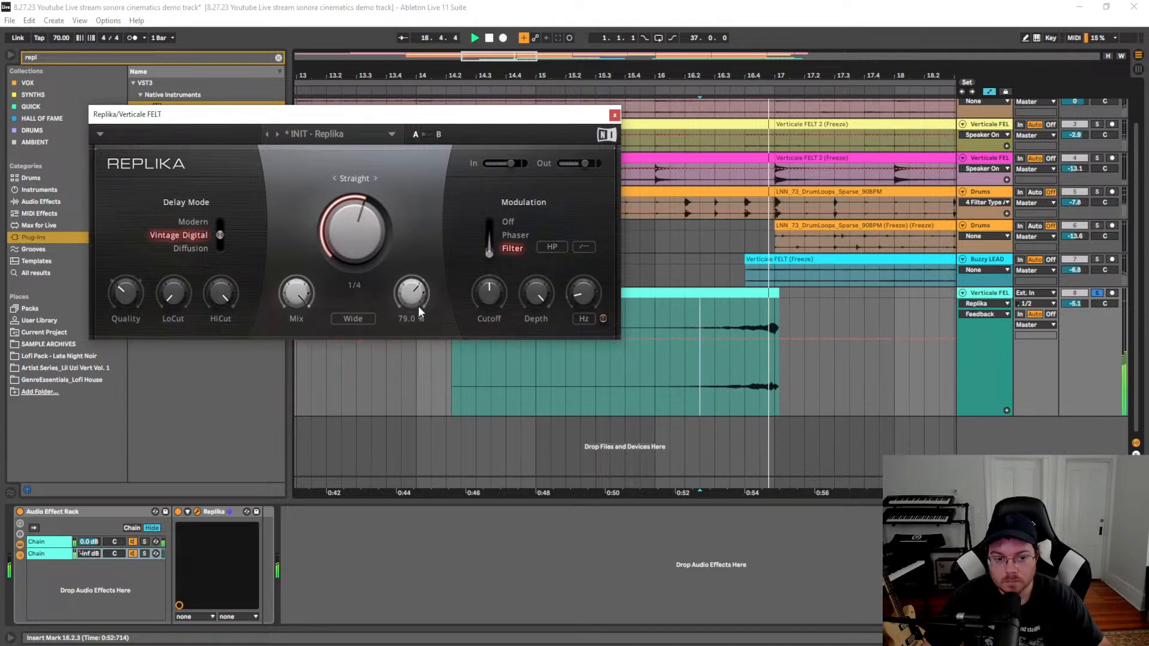
left_click(478, 304)
key("space")
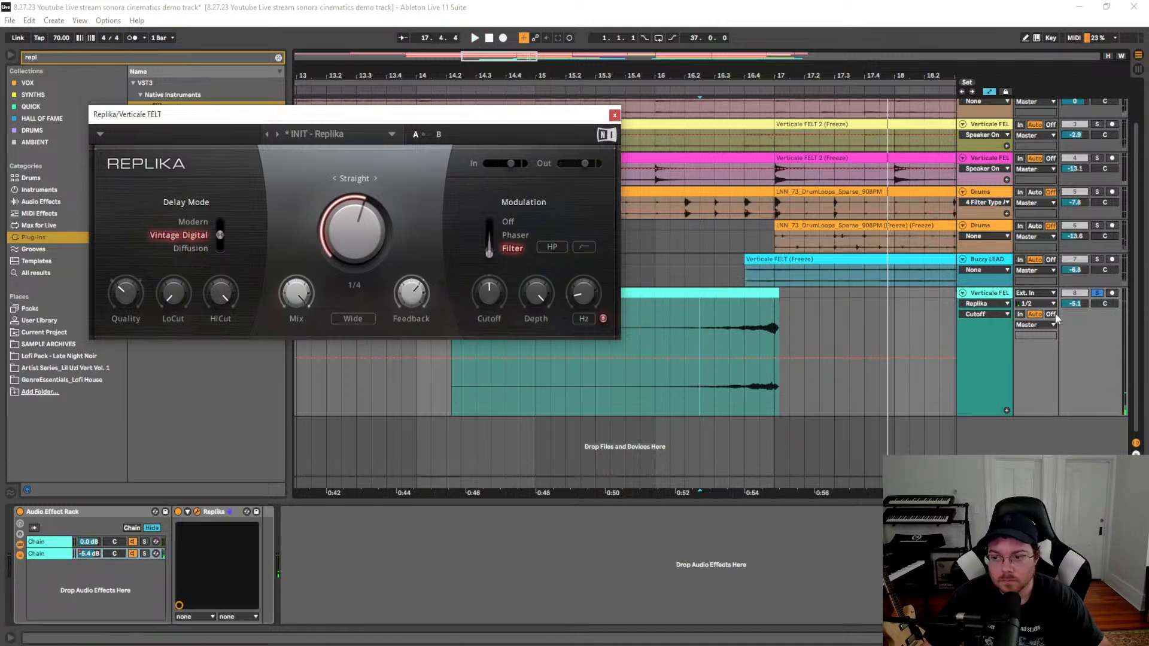
Unsolo the swell track, try raising the Replika chain's volume automation from bar 17 to -0.2 dB, and undo it
left_click(1098, 294)
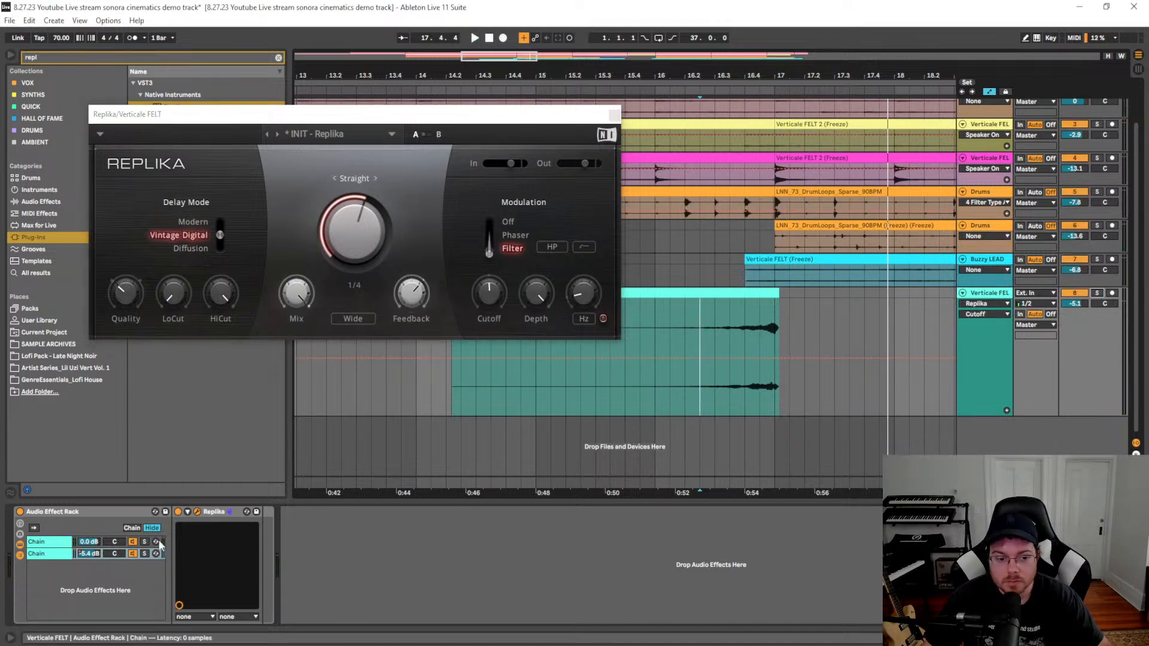
left_click(87, 554)
left_click_drag(775, 334, 774, 319)
left_click(711, 359)
key("space")
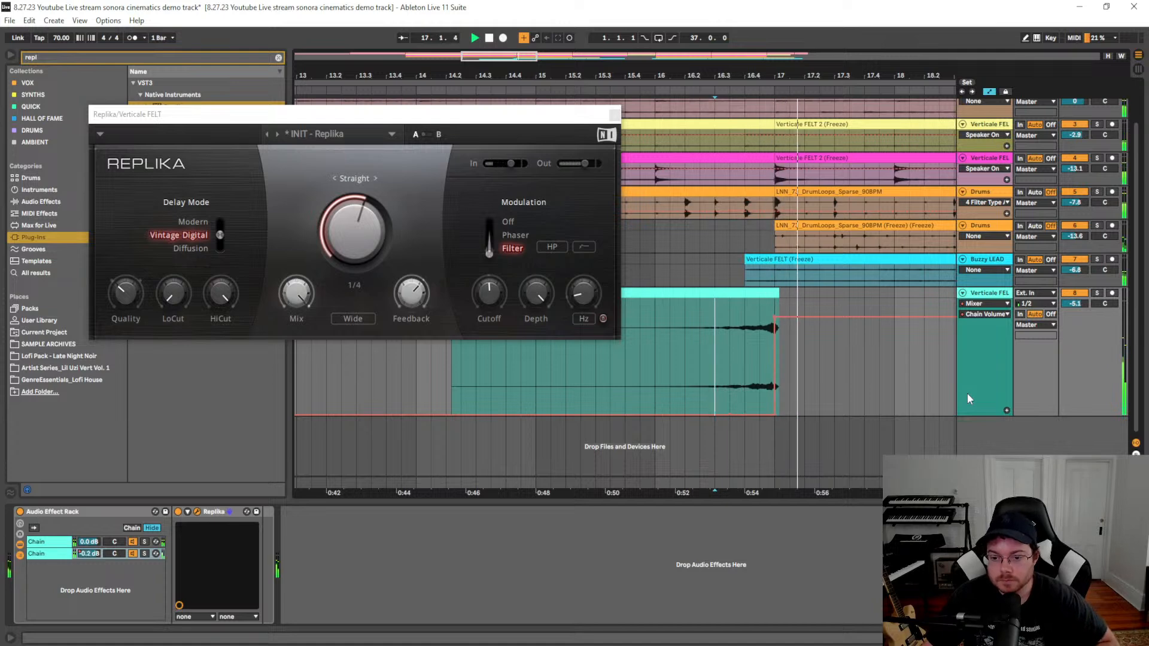
key("ctrl+z")
Raise Replika's Cutoff and Feedback further while playing the swell from 16.2.3 with the full mix
left_click(696, 366)
key("space")
key("space")
left_click_drag(489, 295, 490, 290)
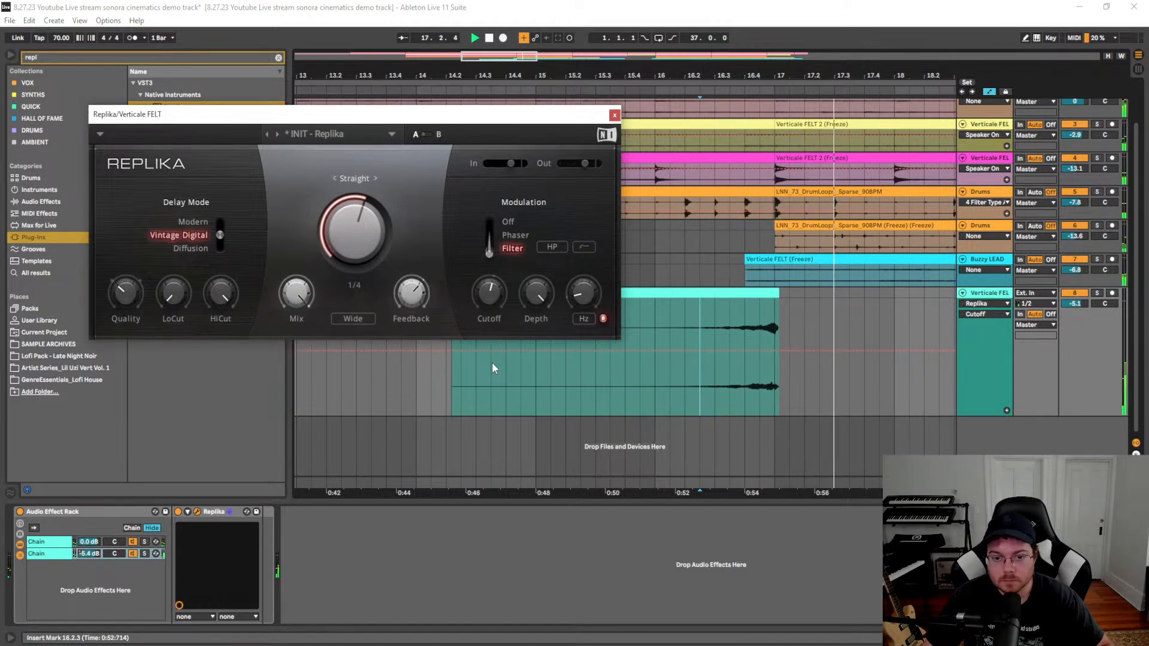
left_click_drag(411, 292, 412, 292)
key("space")
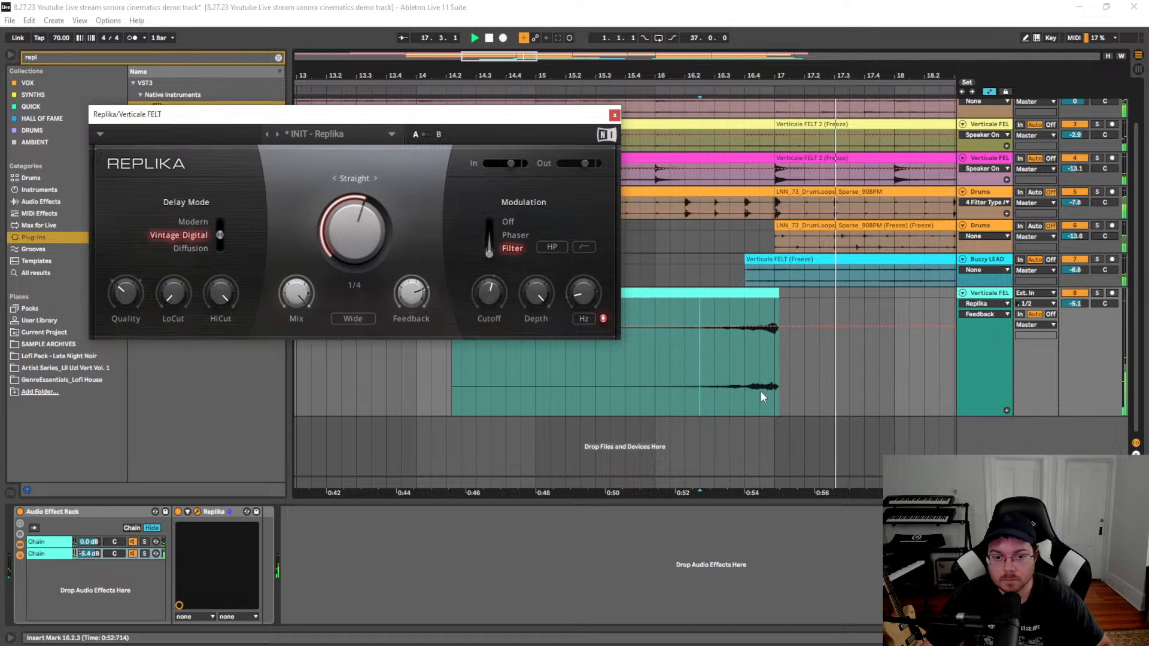
Solo the swell track and fine-tune Replika's Feedback, auditioning the swell from 16.2.1
left_click(1097, 294)
key("space")
left_click(692, 373)
key("space")
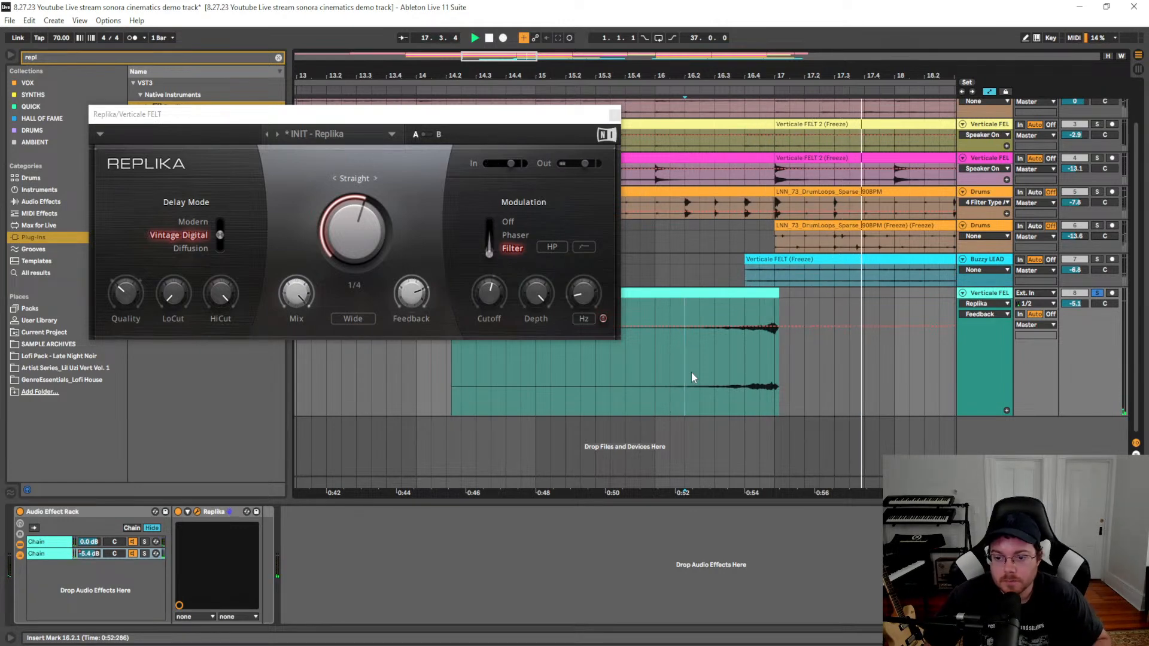
key("space")
left_click_drag(421, 307, 422, 304)
left_click(681, 369)
key("space")
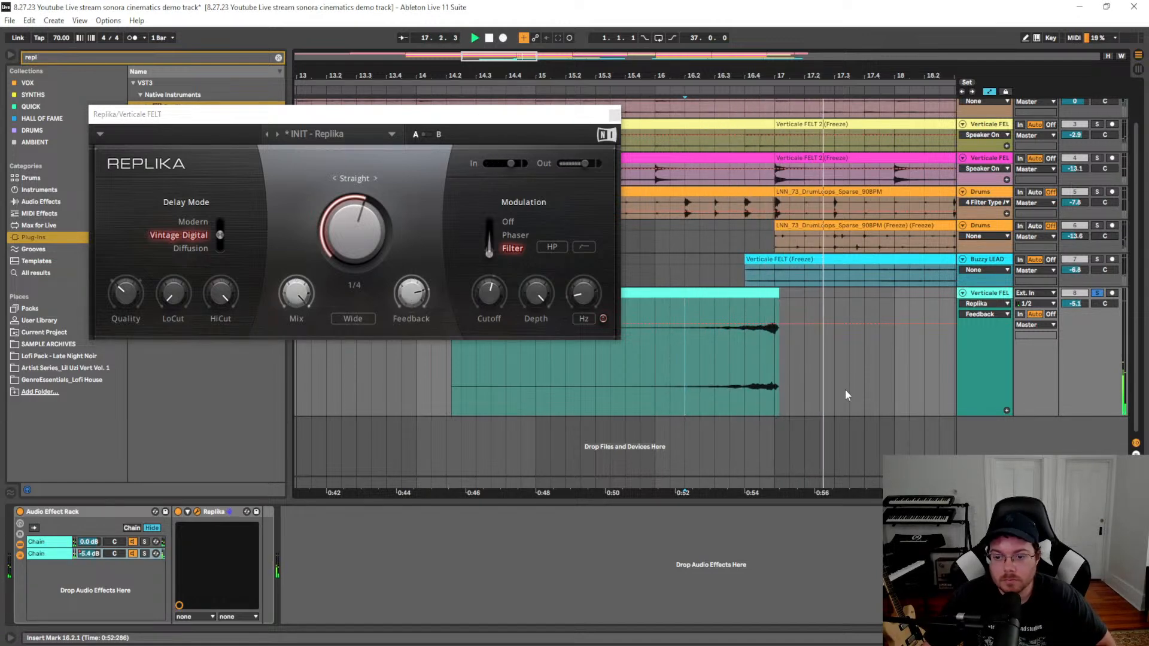
left_click(420, 296)
Close Replika, stop playback, unsolo the swell track, and freeze and flatten it to audio
left_click(615, 115)
left_click(522, 320)
key("space")
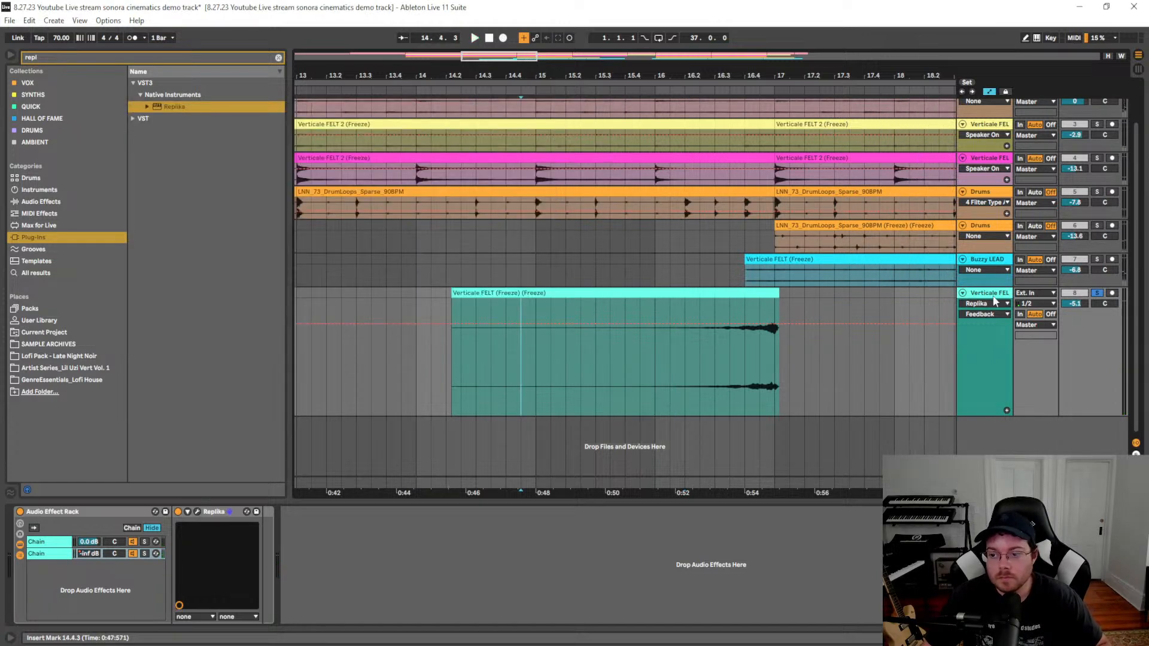
left_click(1098, 294)
right_click(983, 297)
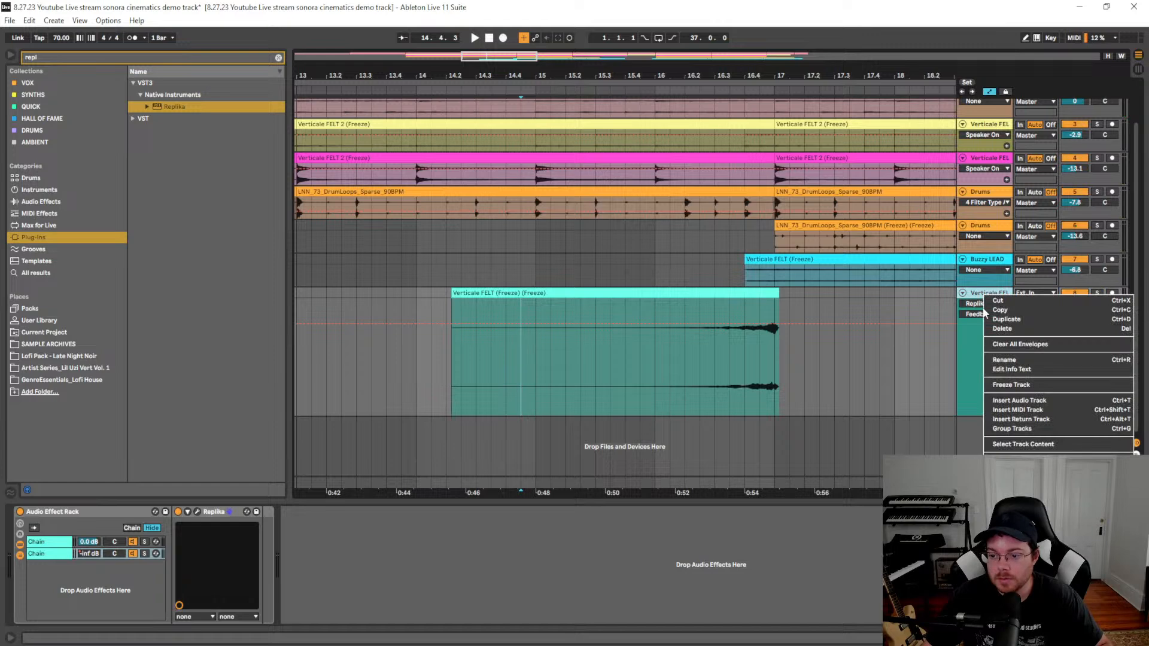
left_click(994, 386)
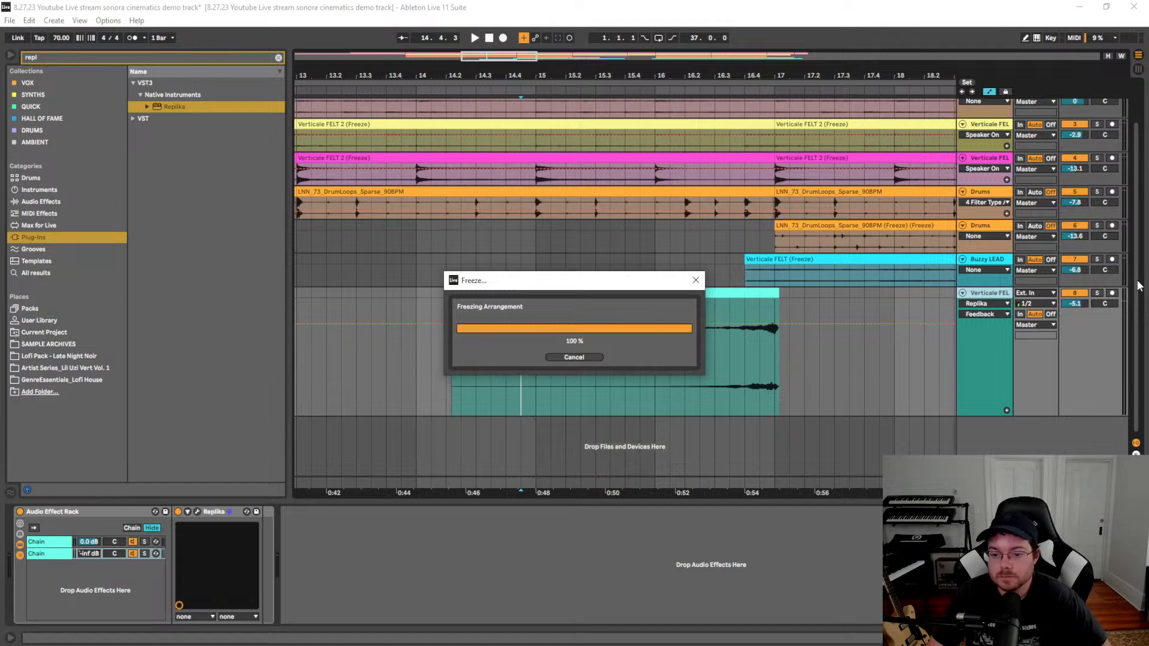
right_click(989, 291)
left_click(1007, 376)
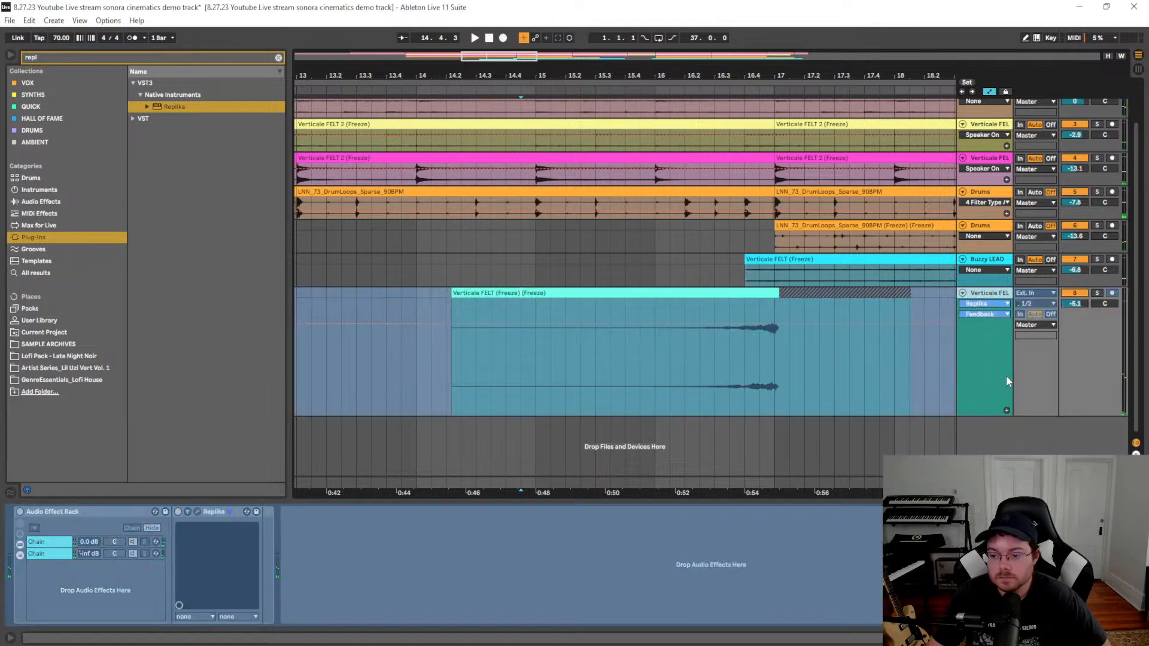
Extend the end of the flattened swell clip to 18.1.3 to include its delay tail
left_click(840, 386)
left_click_drag(779, 293, 920, 299)
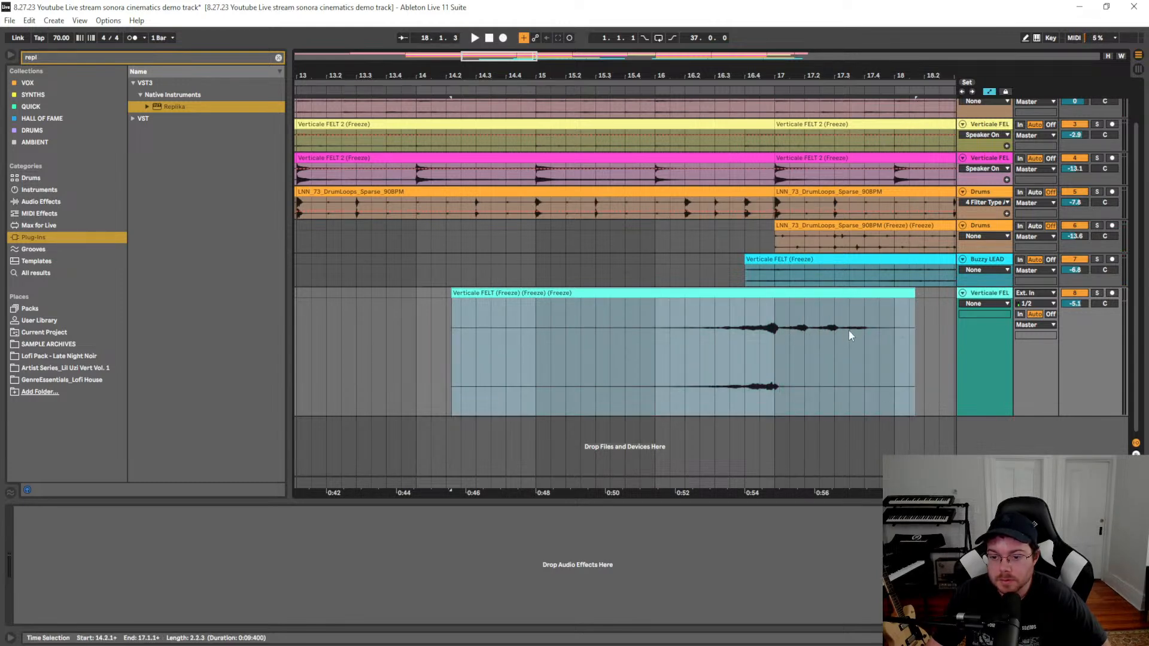
left_click(777, 356)
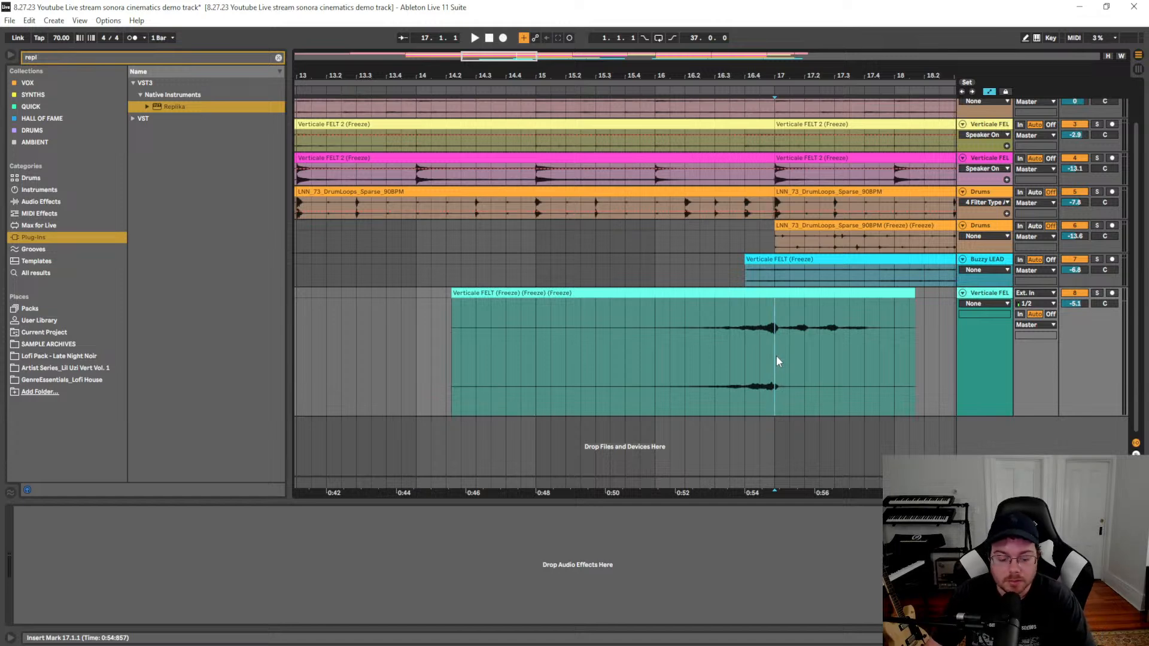
Hide the automation lanes and delete the silent beginning of the swell clip up to 15.3.1
scroll(776, 356, "down", 3)
left_click(701, 365)
left_click_drag(688, 368, 717, 369)
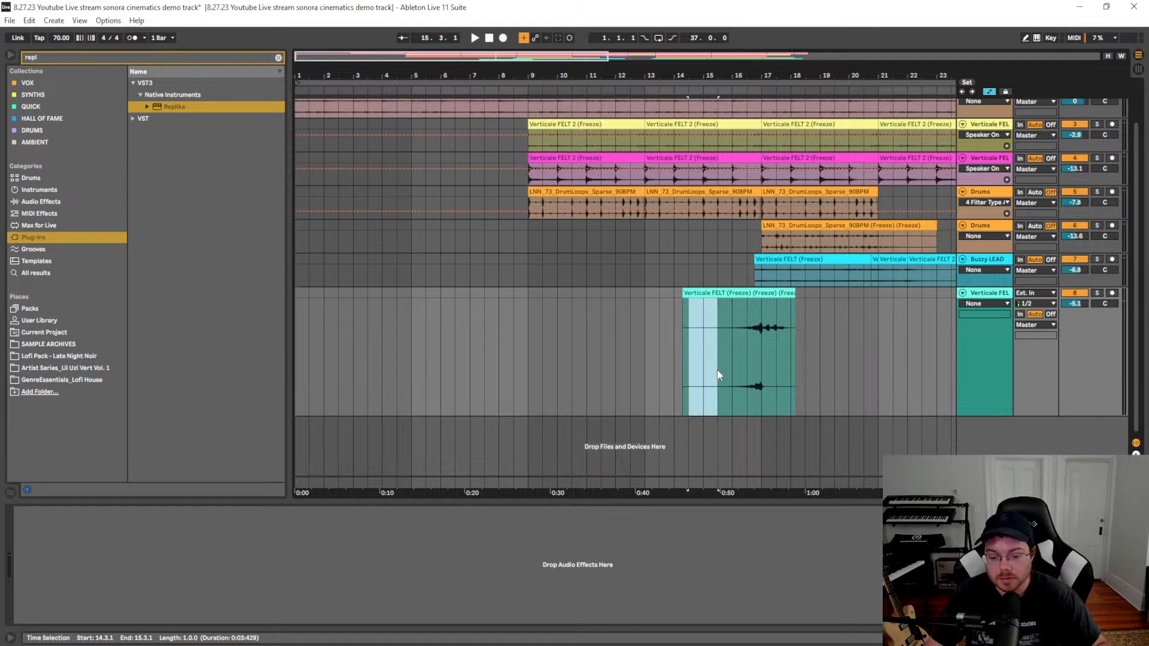
left_click(701, 368)
left_click(704, 293)
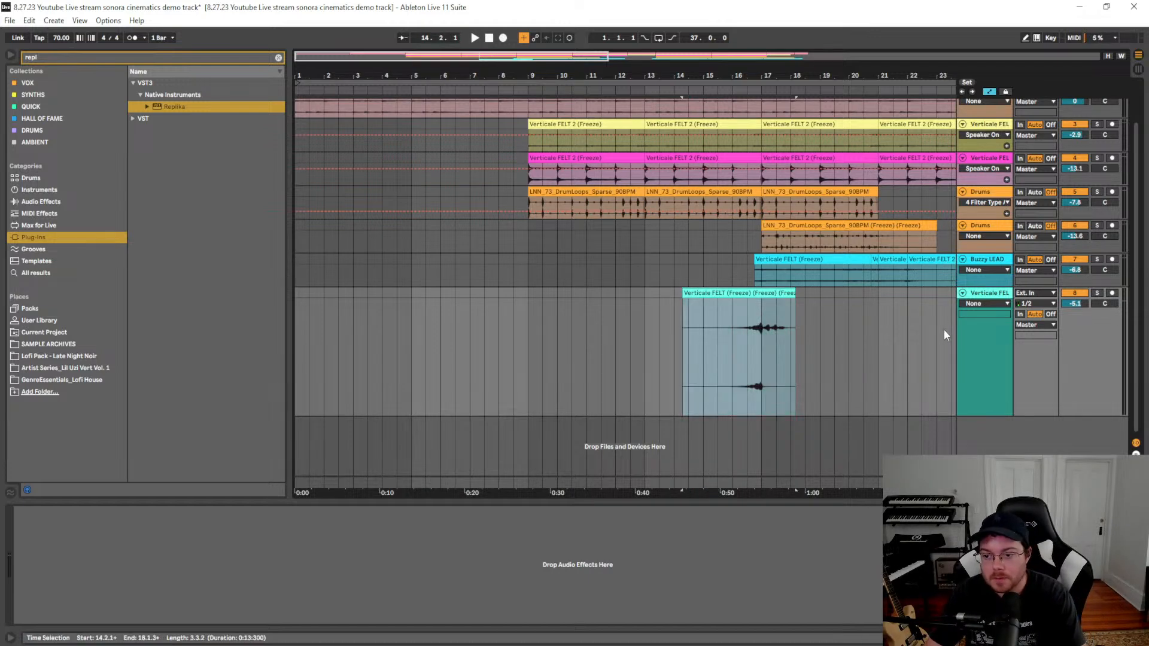
key("a")
left_click_drag(724, 352, 676, 357)
key("Delete")
left_click(738, 362)
left_click(772, 293)
left_click_drag(864, 341, 784, 342)
Rename the swell's track as Reverse
left_click(964, 360)
key("ctrl+r")
type("Reverse")
key("Return")
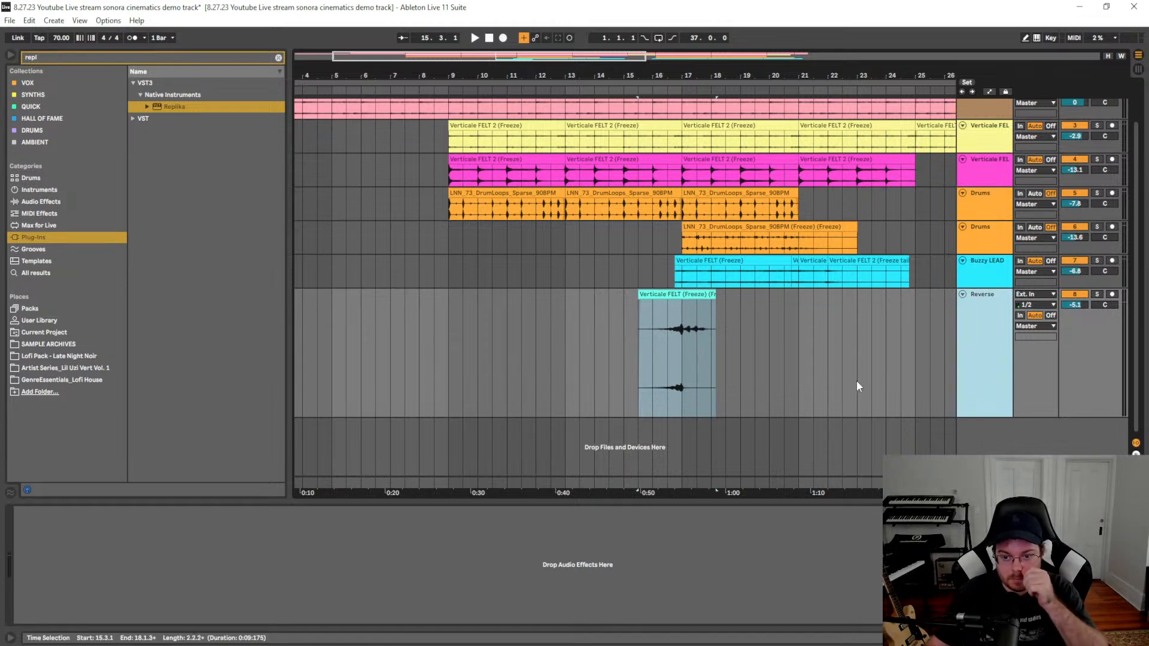
Duplicate the Reverse clip to 33.3.1 and 25.3.1 so the copies swell into bars 35 and 27
left_click(828, 375)
scroll(783, 361, "down", 5)
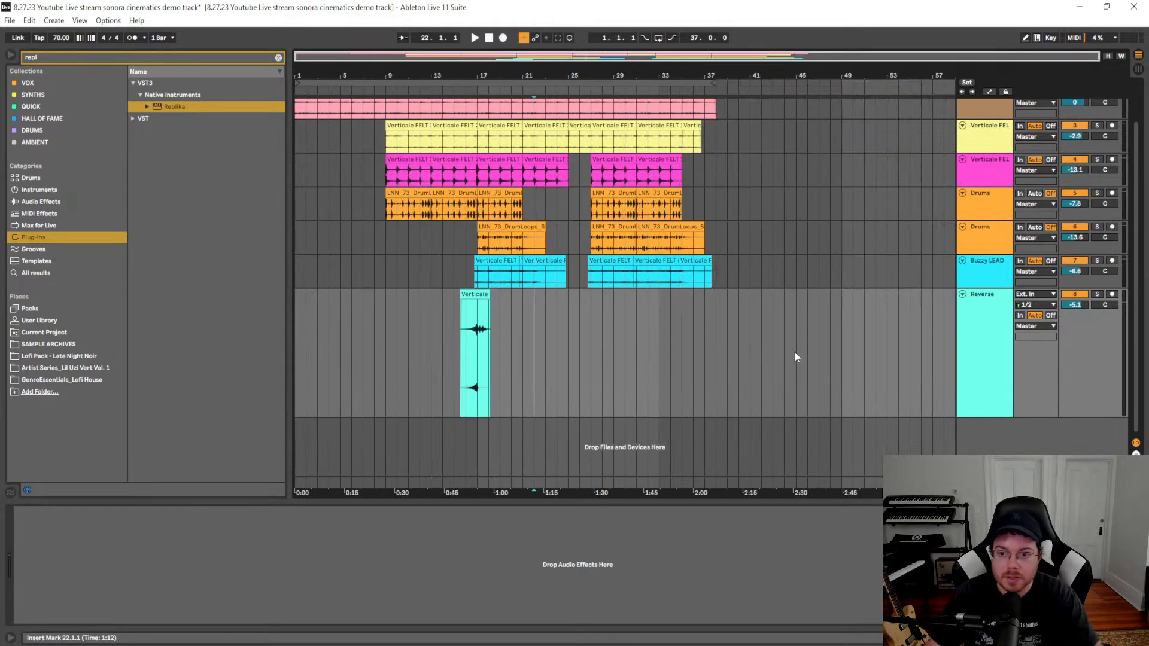
left_click(471, 295)
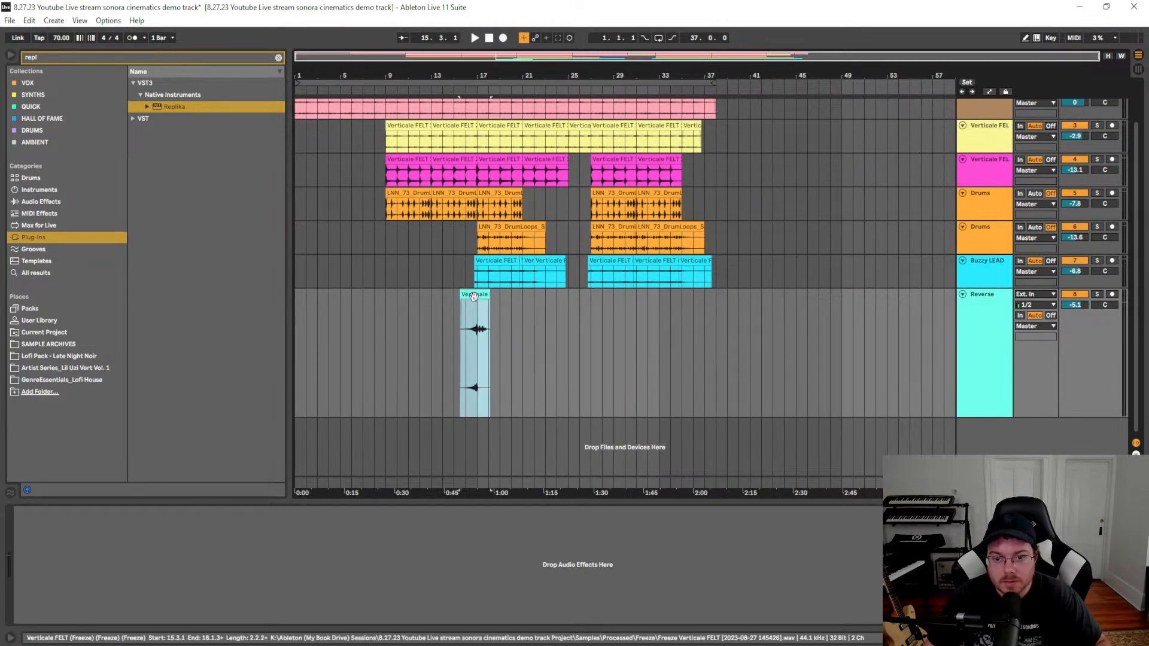
left_click_drag(473, 297, 674, 338)
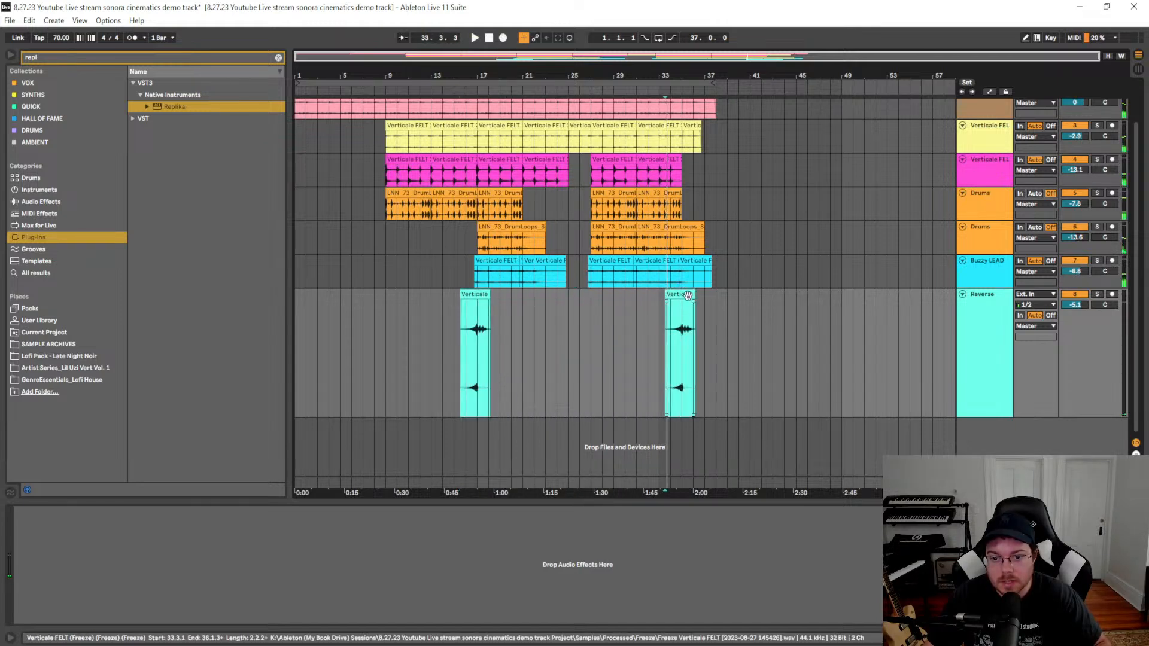
left_click_drag(685, 295, 594, 296)
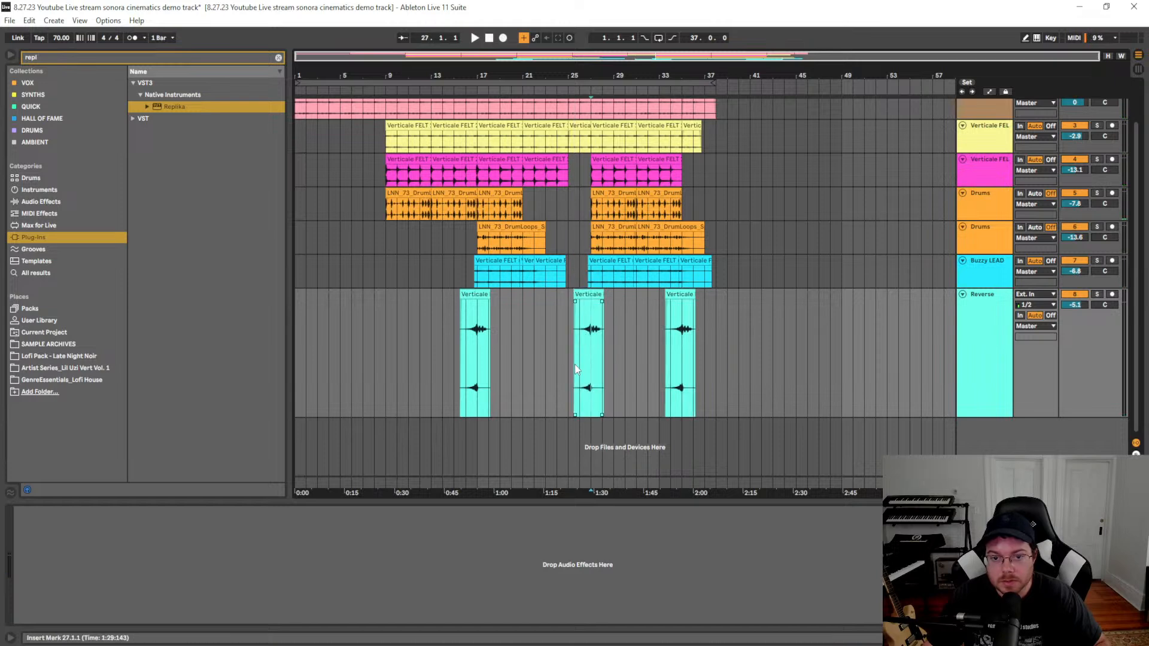
Play from bar 25, lower the Reverse track's volume to -5.6 dB and reduce its track height
key("space")
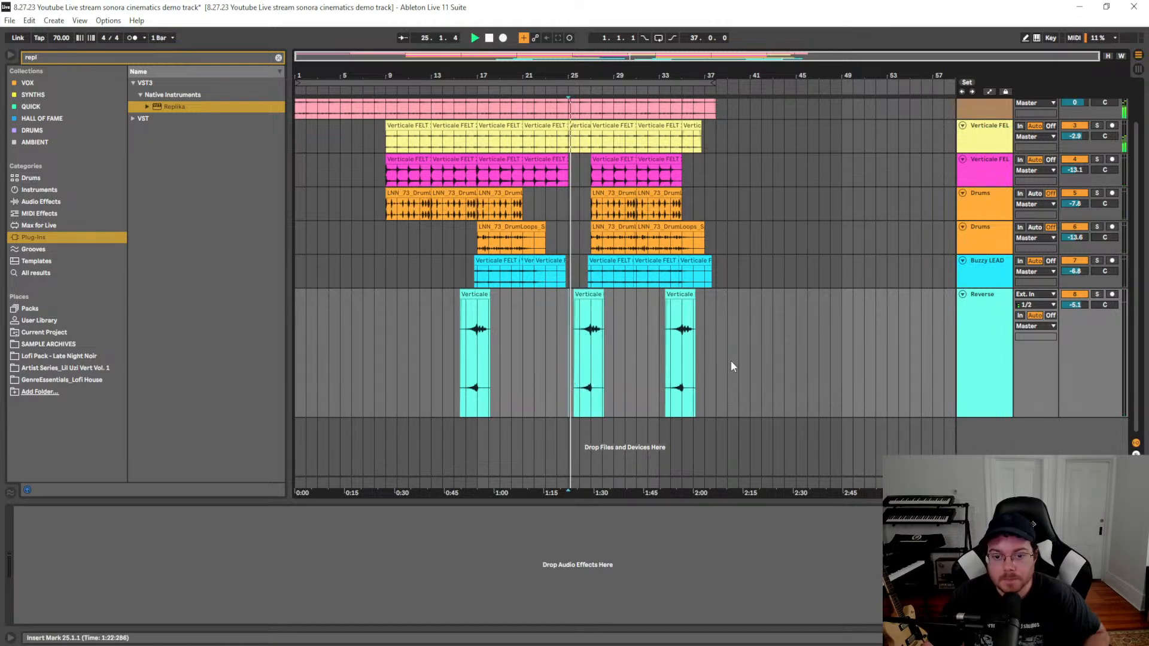
left_click(1063, 299)
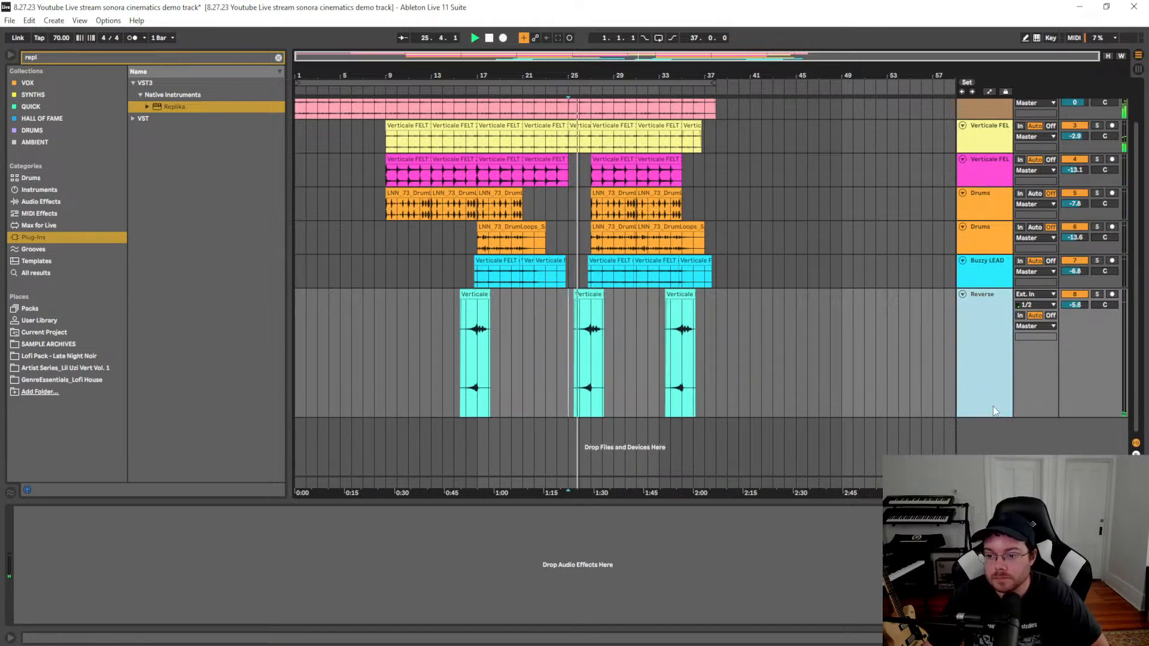
left_click_drag(997, 417, 1002, 346)
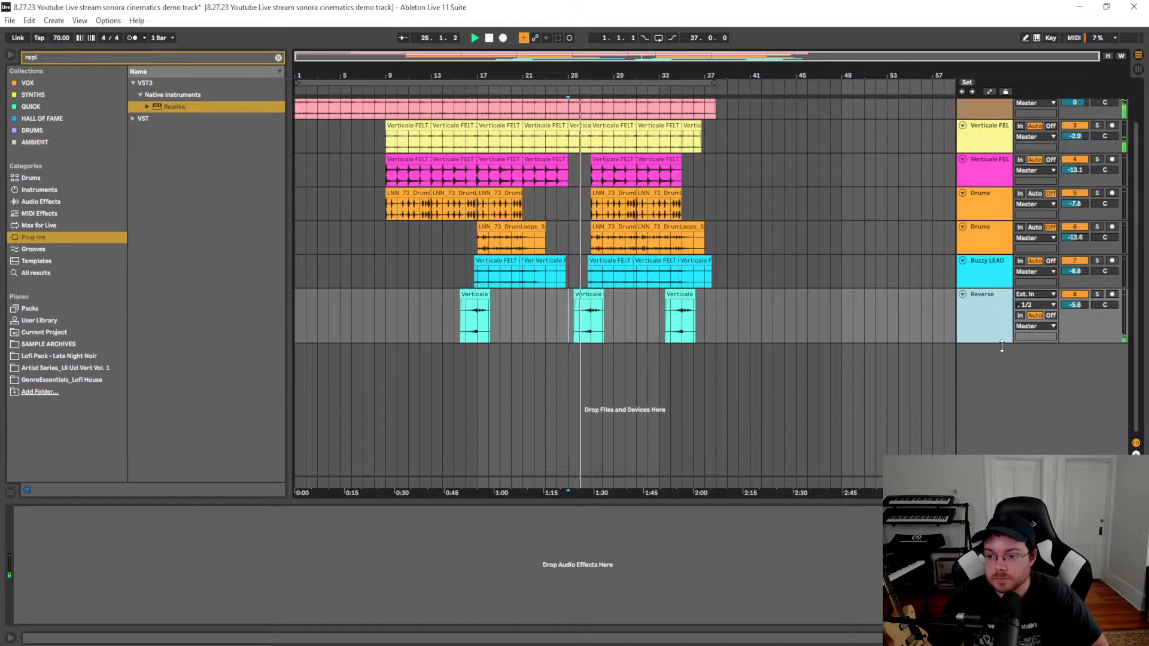
left_click(578, 314)
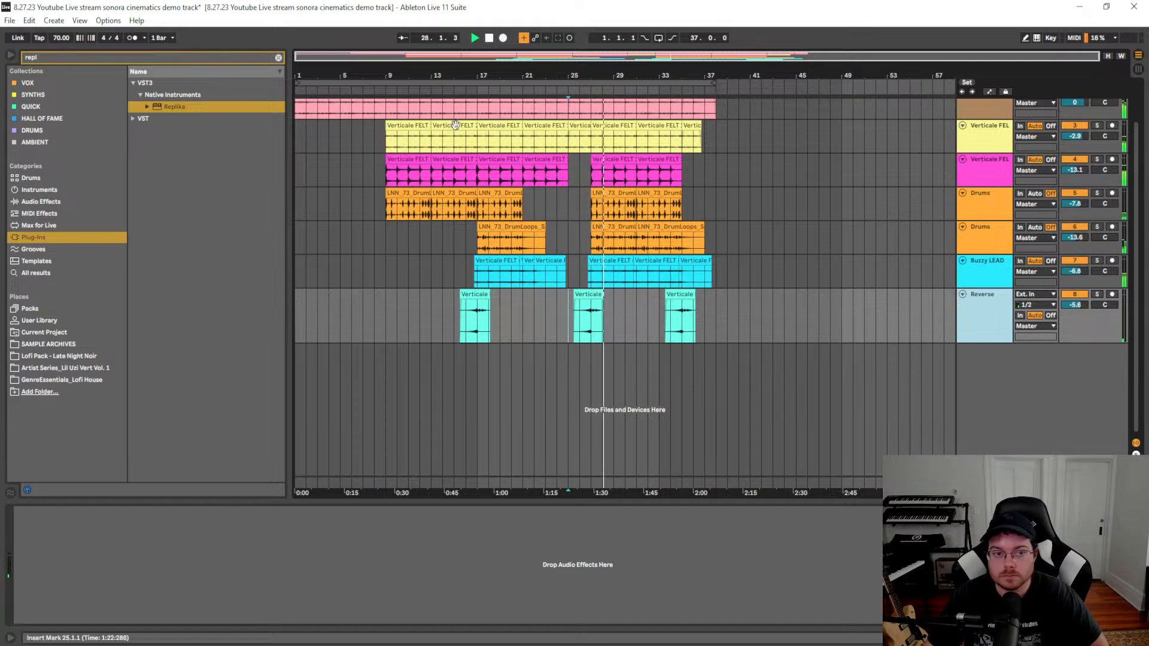
Clear the browser search and place the insert mark at 32.1.1 on the Reverse track during playback
left_click(278, 58)
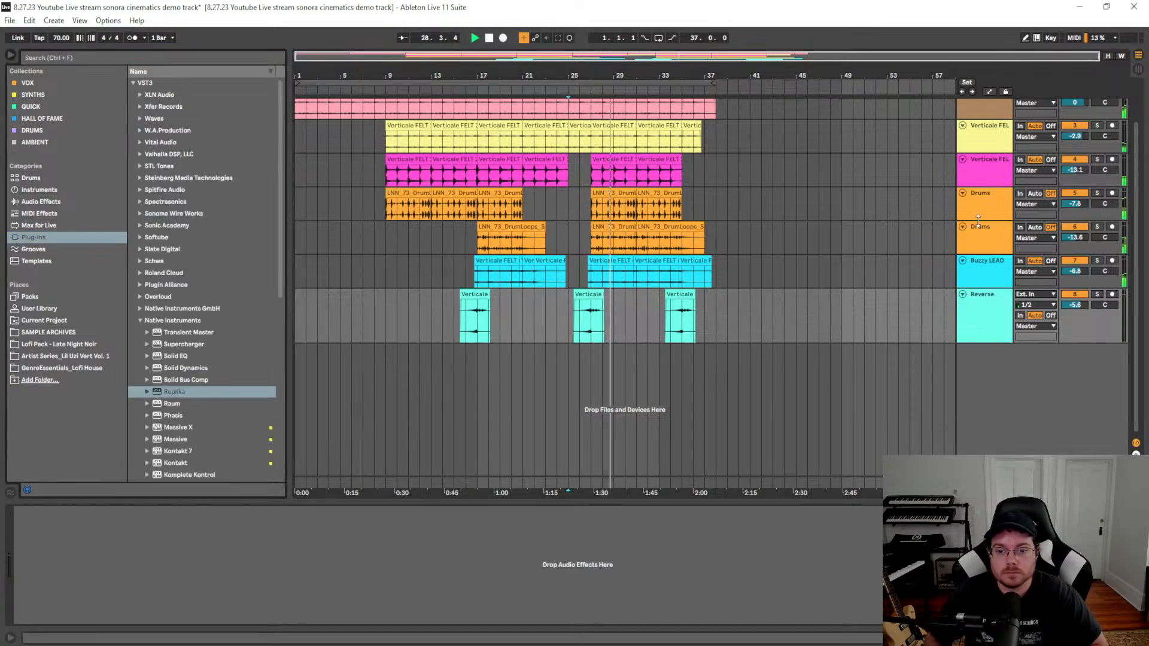
left_click(647, 315)
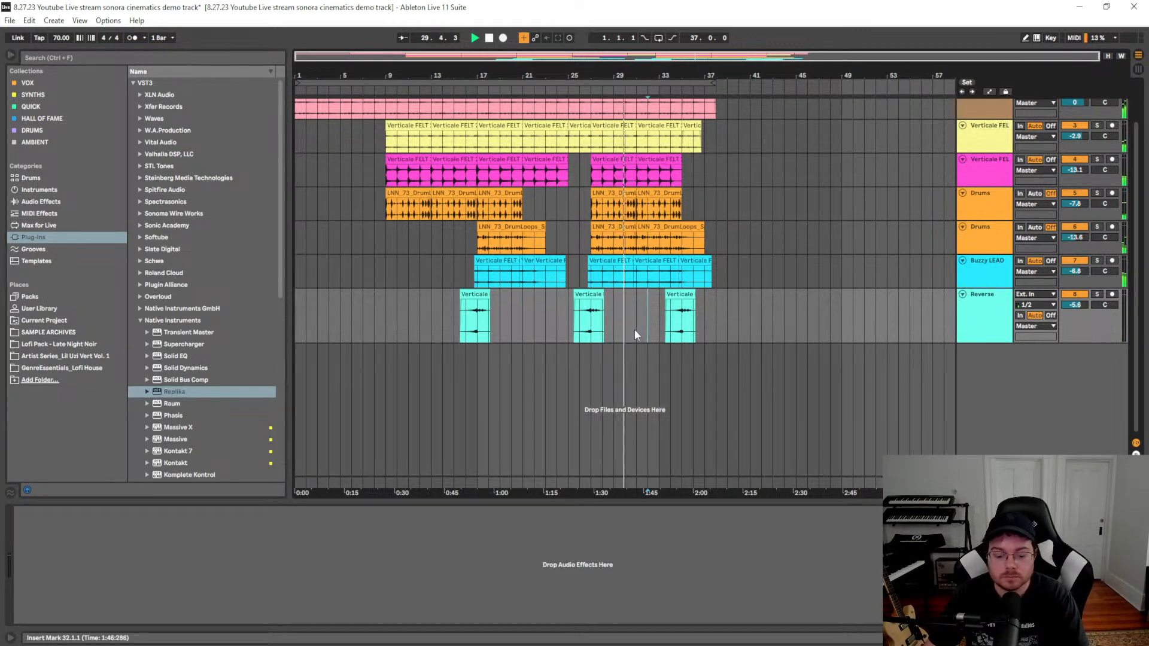
scroll(647, 349, "up", 3)
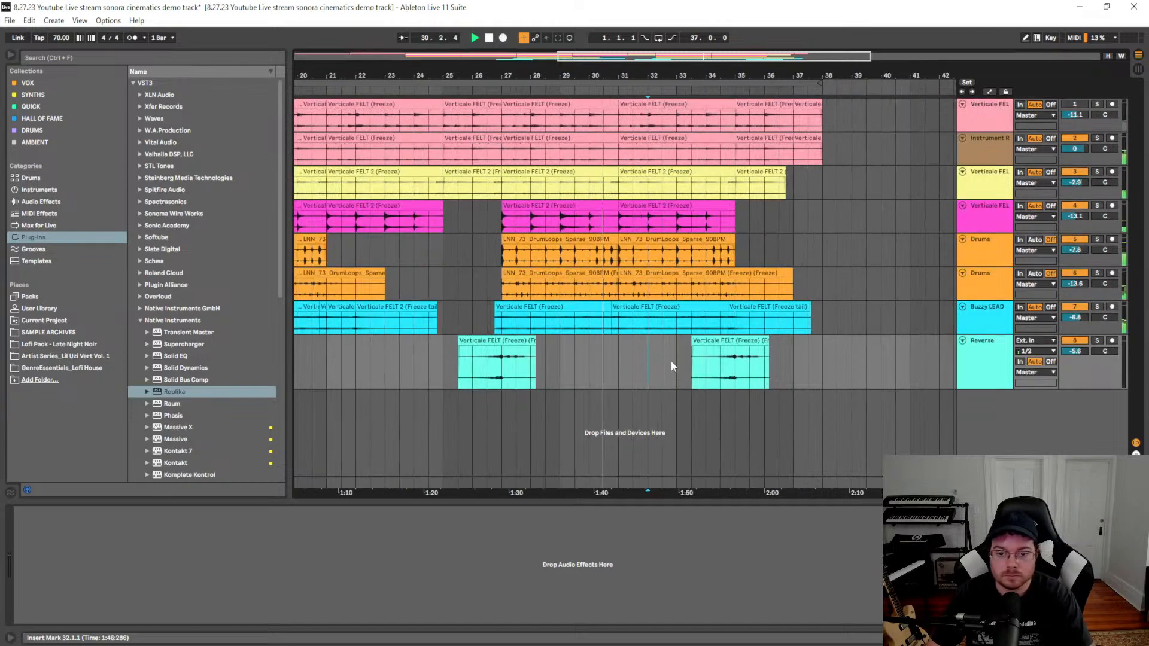
scroll(644, 367, "left", 2)
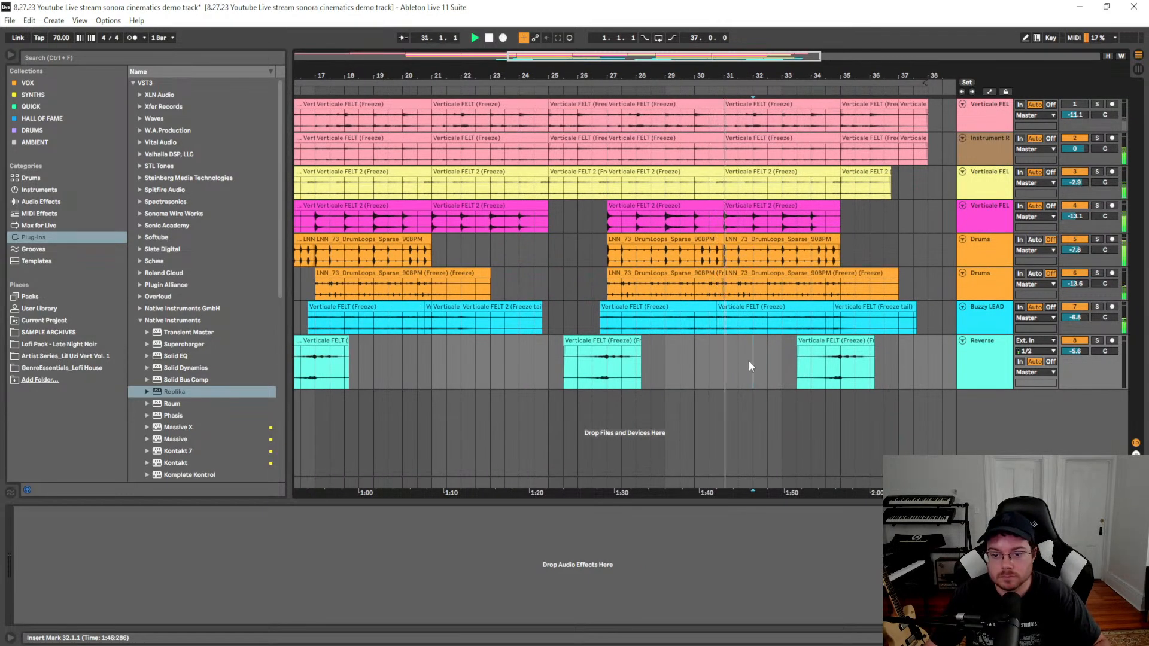
Duplicate the last Reverse clip to halfway through bar 29 so the copy swells into bar 31
left_click(843, 341)
left_click_drag(843, 341, 728, 344)
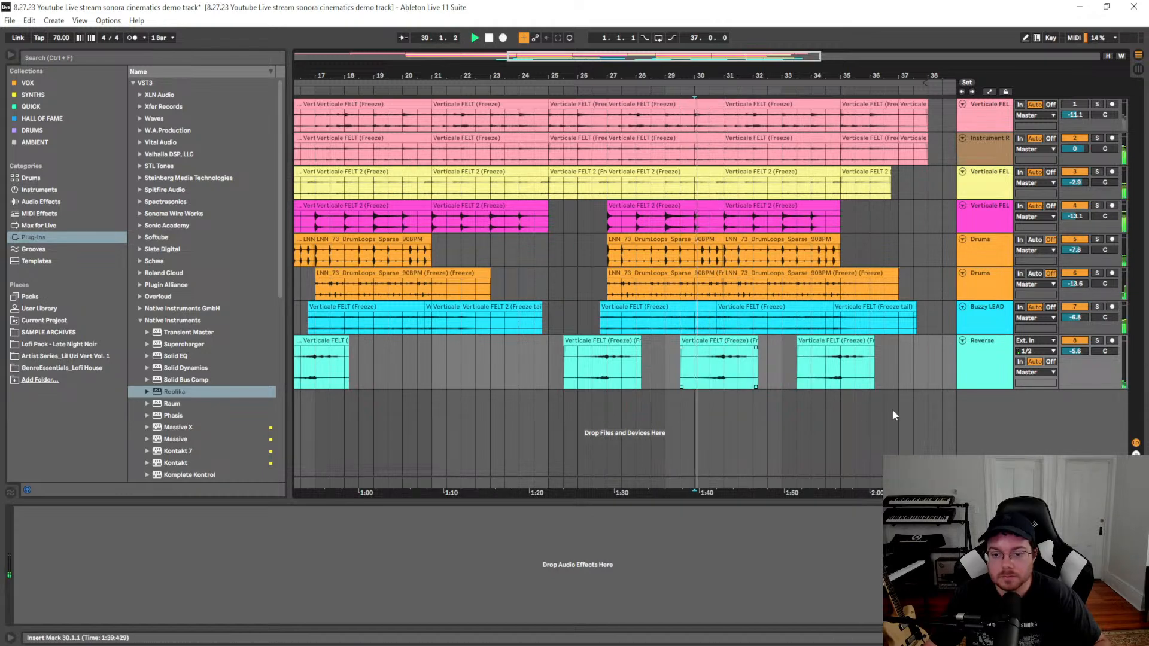
left_click(925, 368)
scroll(926, 368, "down", 3)
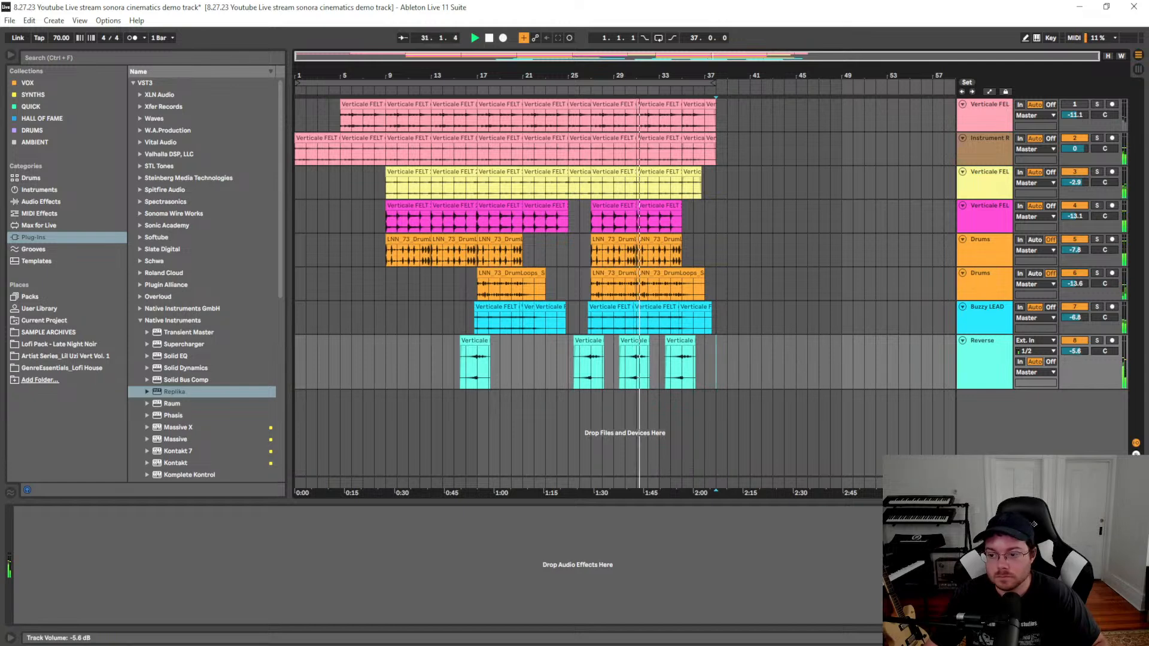
Try a copy of the Reverse clip at 20.3.1 and delete it again
left_click_drag(632, 362, 533, 341)
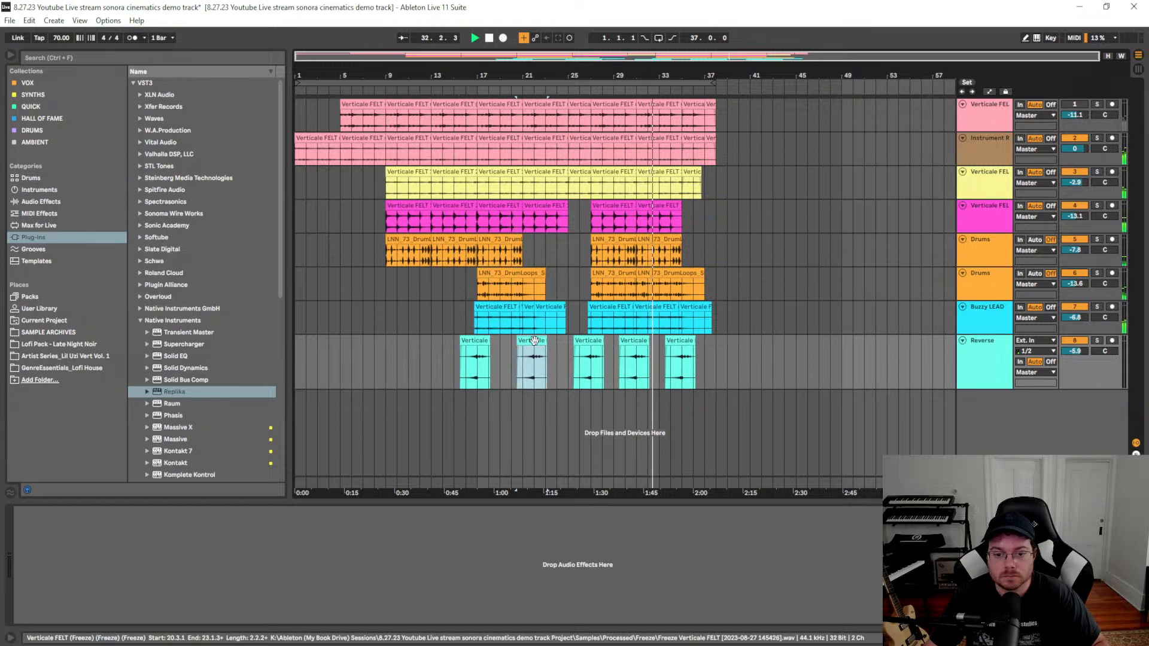
key("Delete")
left_click(535, 371)
left_click(749, 379)
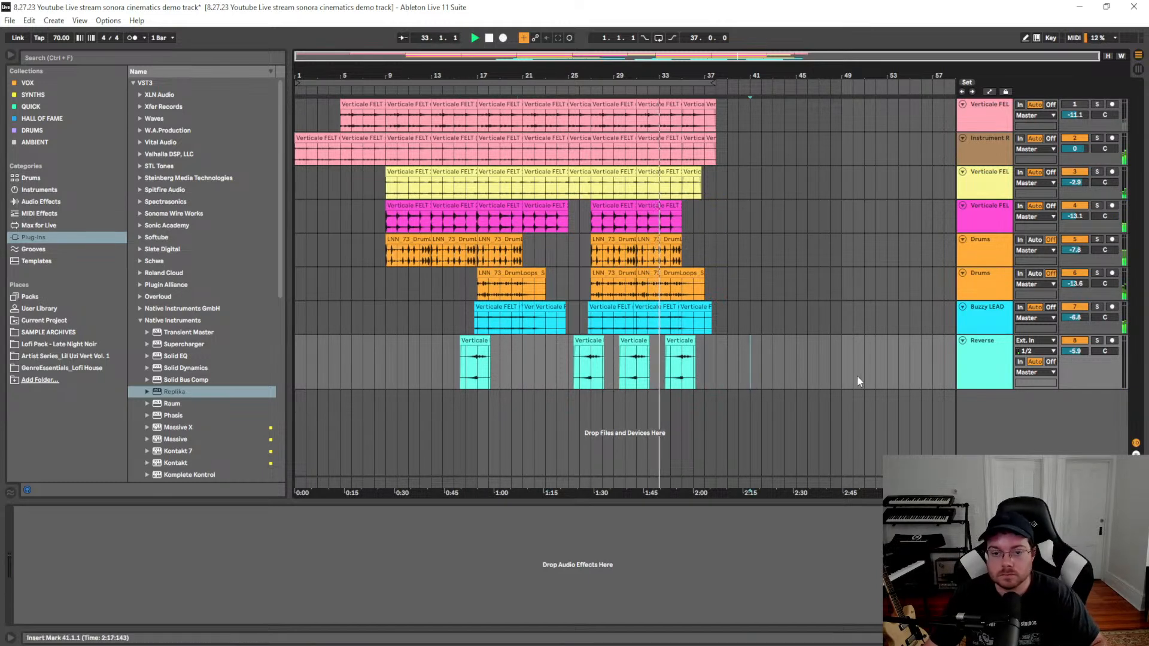
Reduce the Reverse track's height, and save the set with playback stopped and returned to 1.1.1
left_click_drag(1008, 389, 992, 369)
left_click(1000, 329)
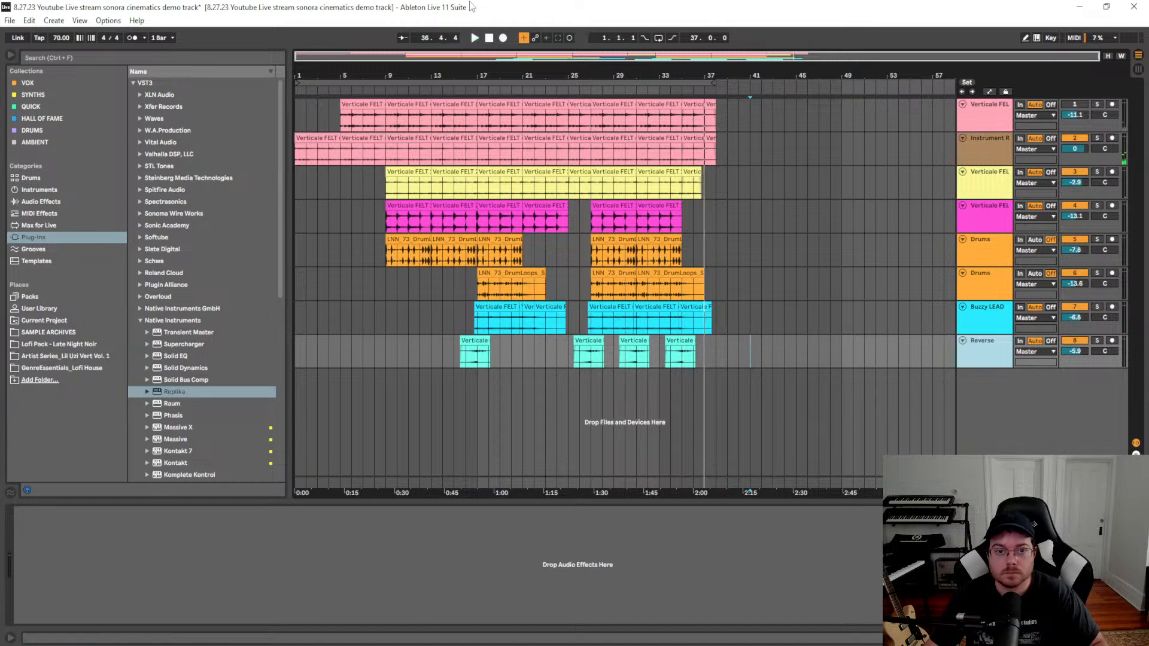
double_click(489, 38)
key("ctrl+s")
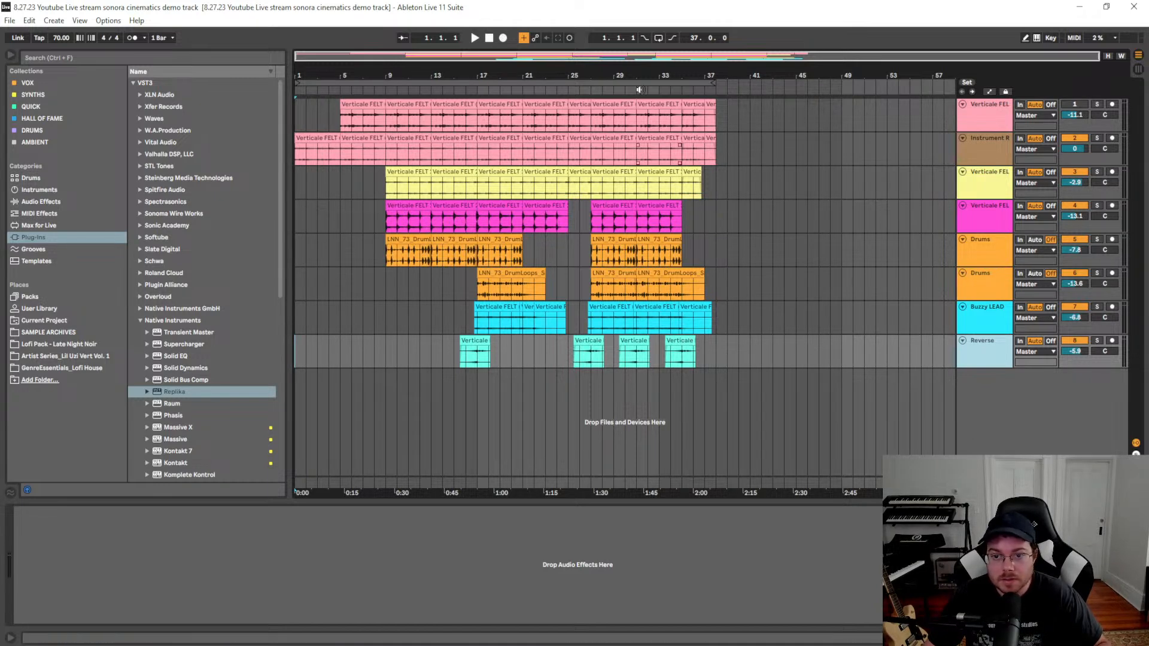
Play the whole arrangement from 1.1.1 and place the insert mark at 16.1.1 on the Buzzy LEAD track
key("space")
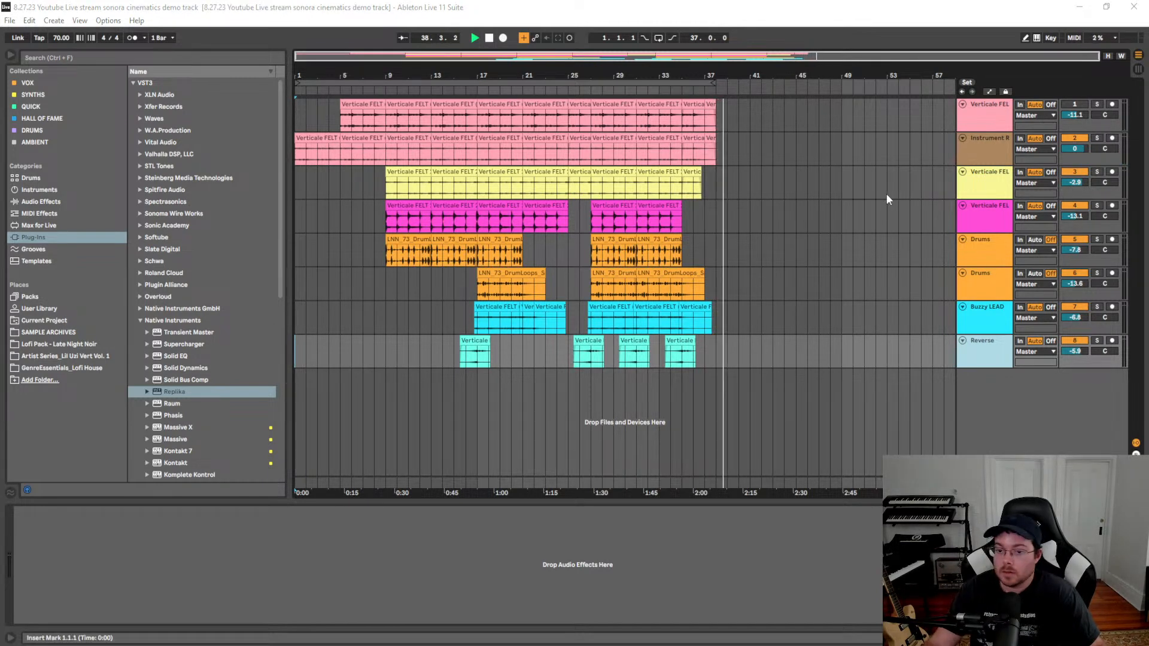
left_click(466, 316)
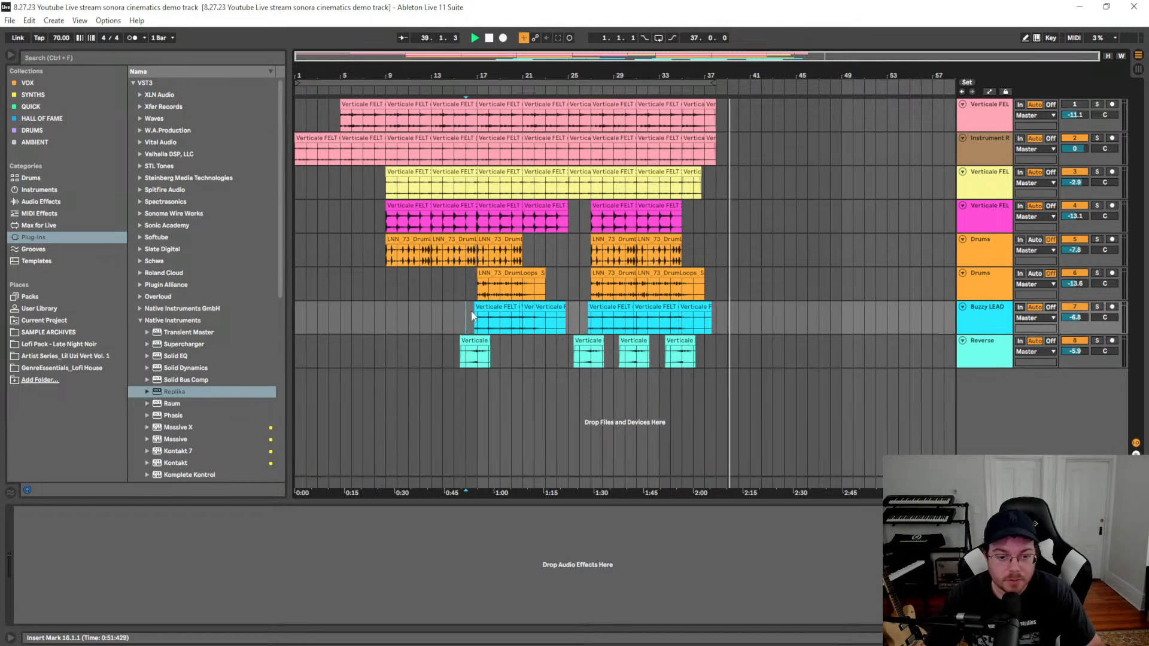